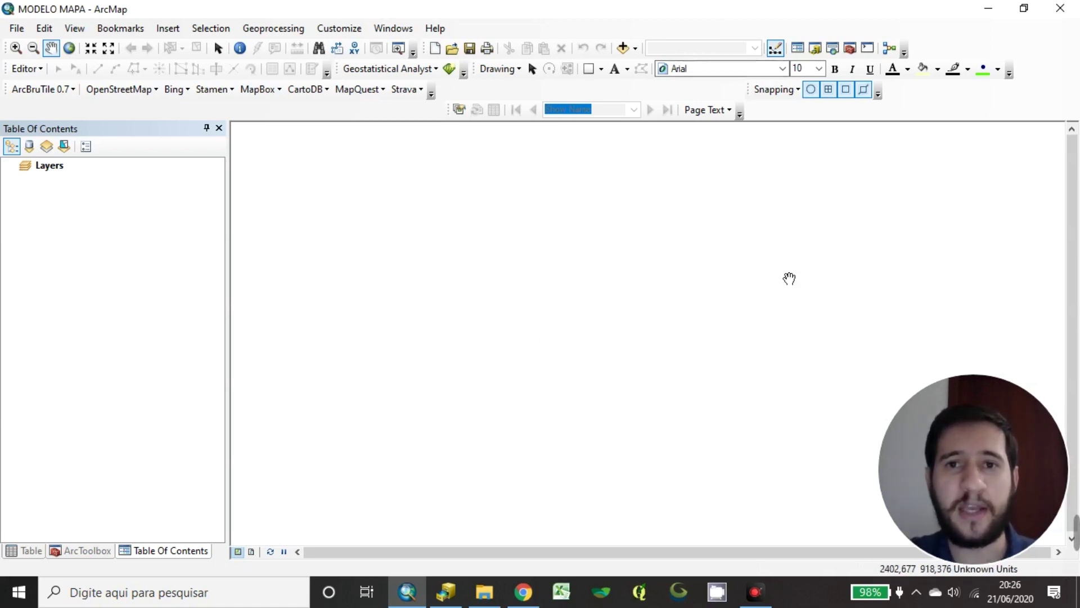
# In ArcMap, open and dismiss the Add Data options, then select the Layers data frame
pyautogui.click(635, 48)
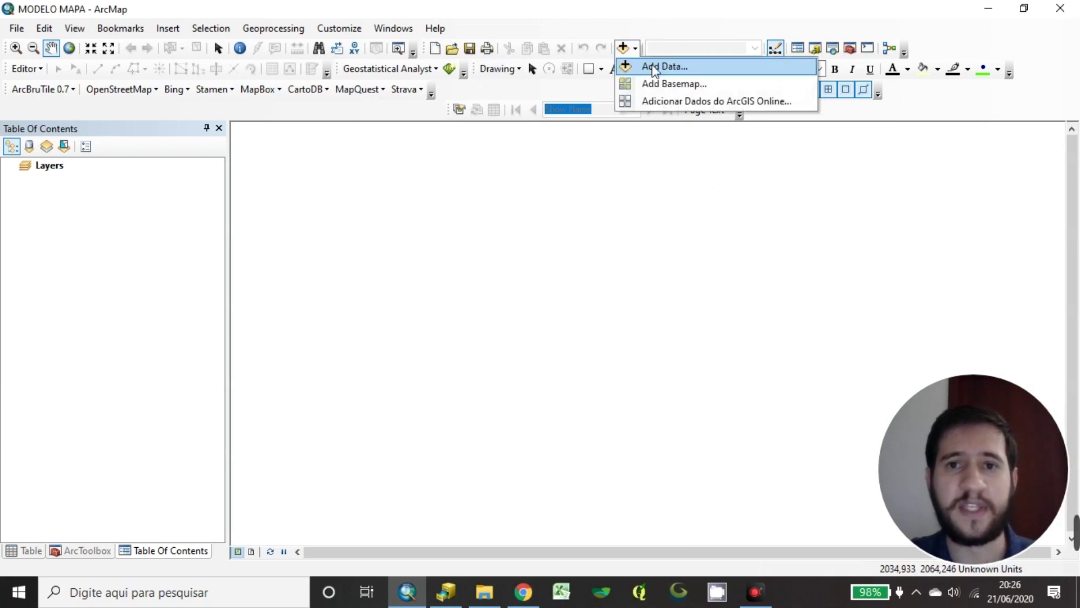
pyautogui.click(714, 83)
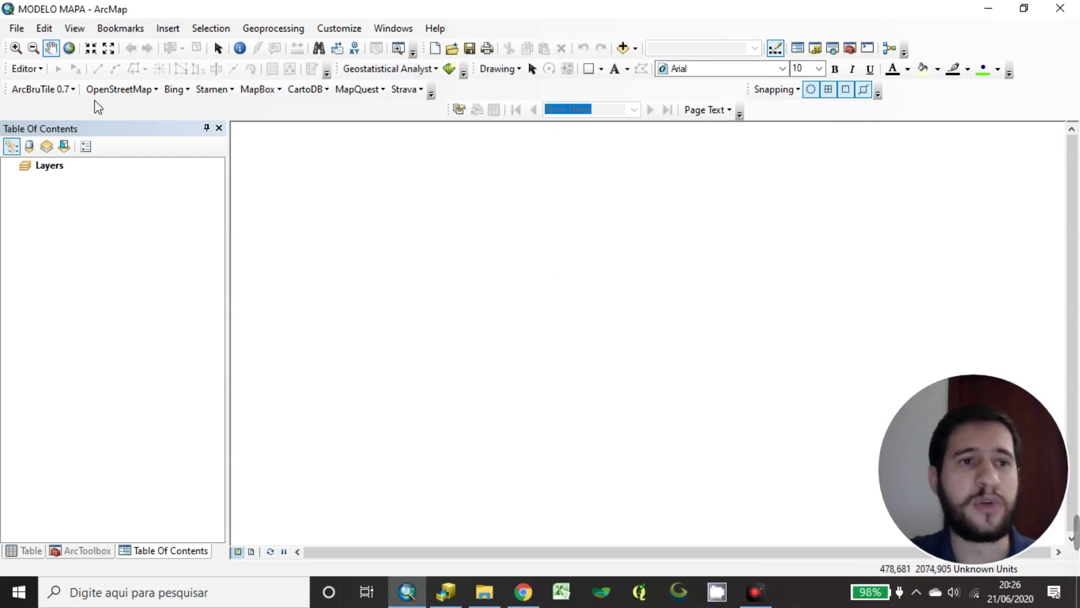
pyautogui.click(173, 89)
pyautogui.click(96, 294)
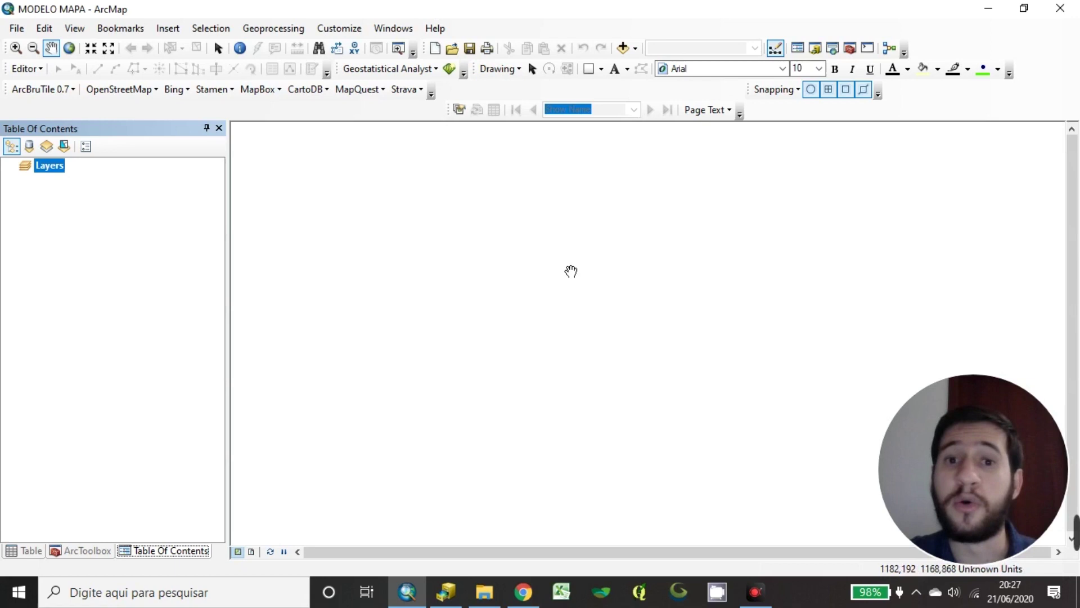
# In ArcCatalog, open the SHP folder and marquee-select its shapefiles, then clear the selection
pyautogui.click(464, 596)
pyautogui.click(787, 153)
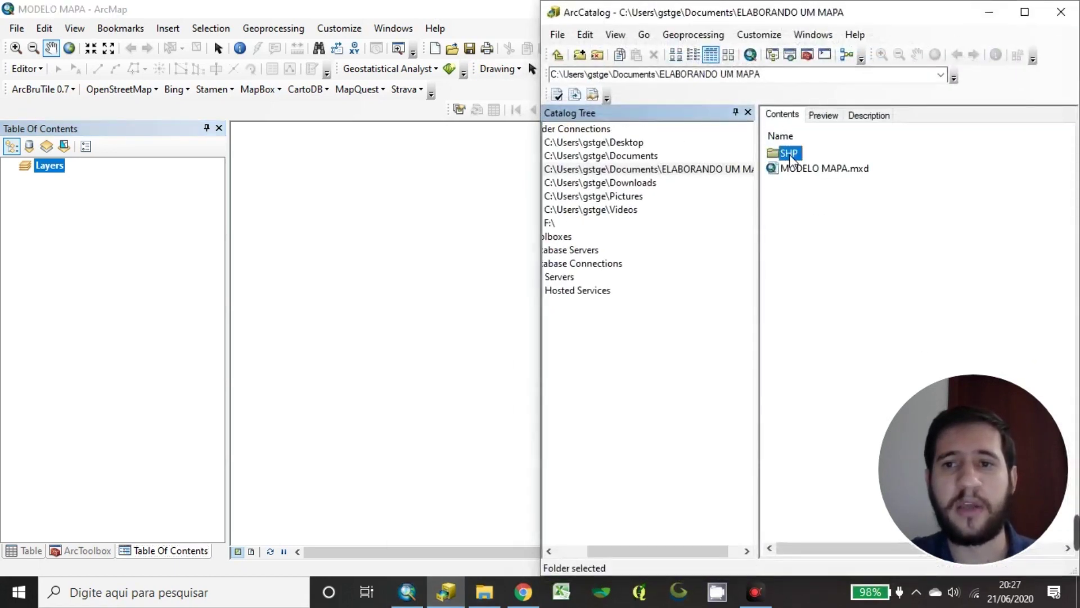
pyautogui.moveTo(651, 555); pyautogui.dragTo(663, 555)
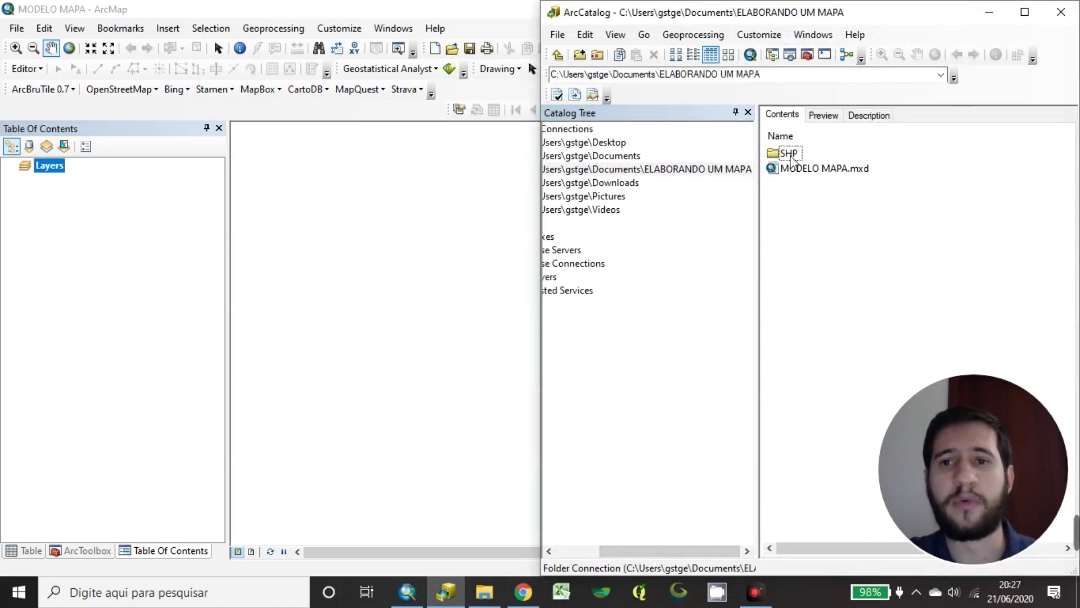
pyautogui.doubleClick(791, 155)
pyautogui.moveTo(841, 374); pyautogui.dragTo(788, 135)
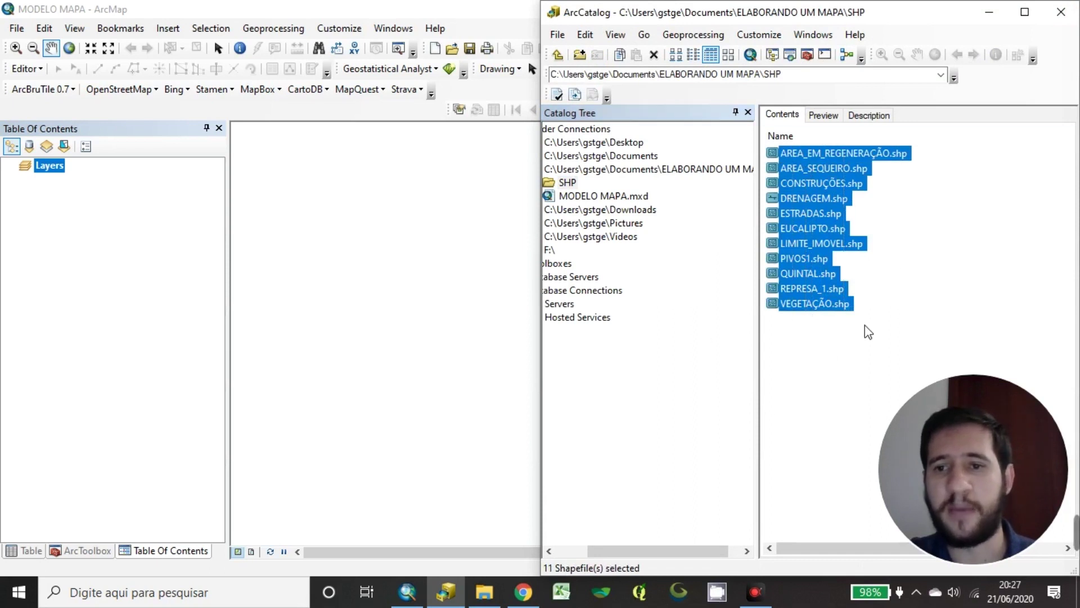
pyautogui.click(914, 197)
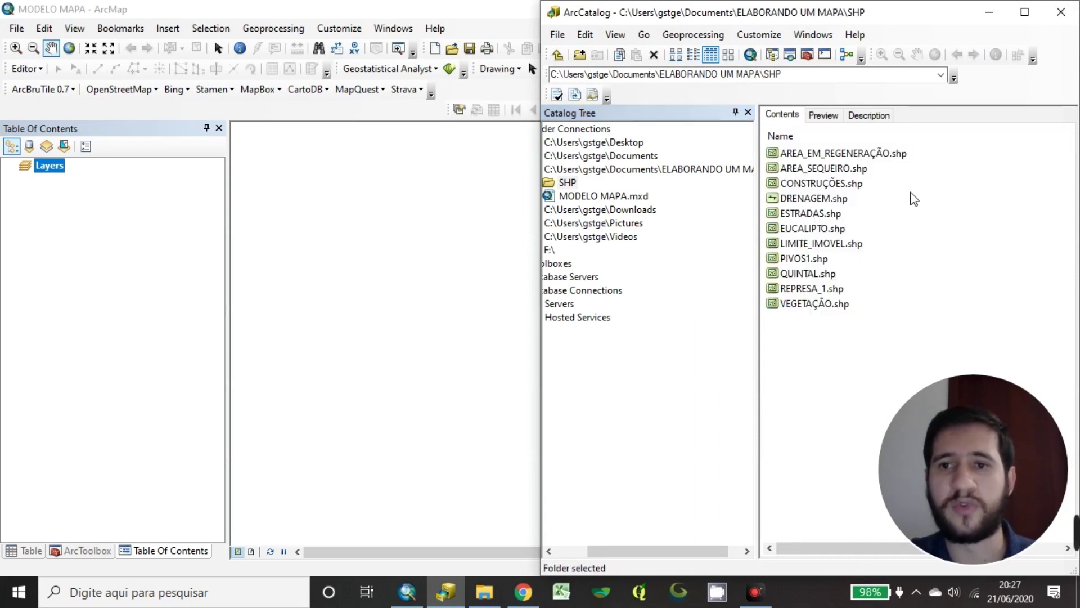
# Select each shapefile in turn, from AREA_EM_REGENERAÇÃO.shp down to VEGETAÇÃO.shp
pyautogui.click(866, 154)
pyautogui.click(838, 168)
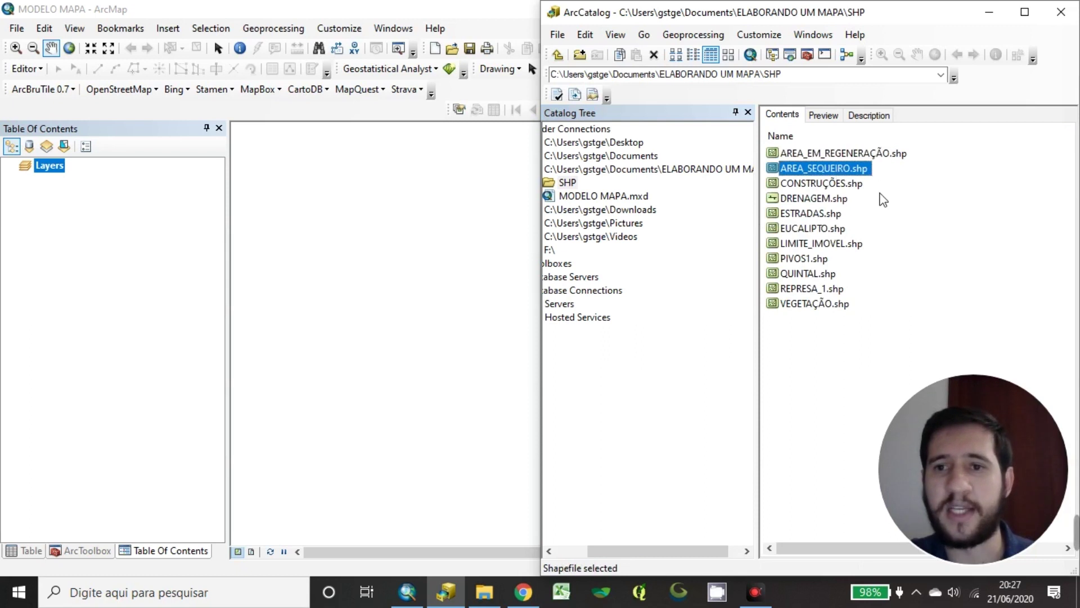
pyautogui.click(837, 183)
pyautogui.click(813, 200)
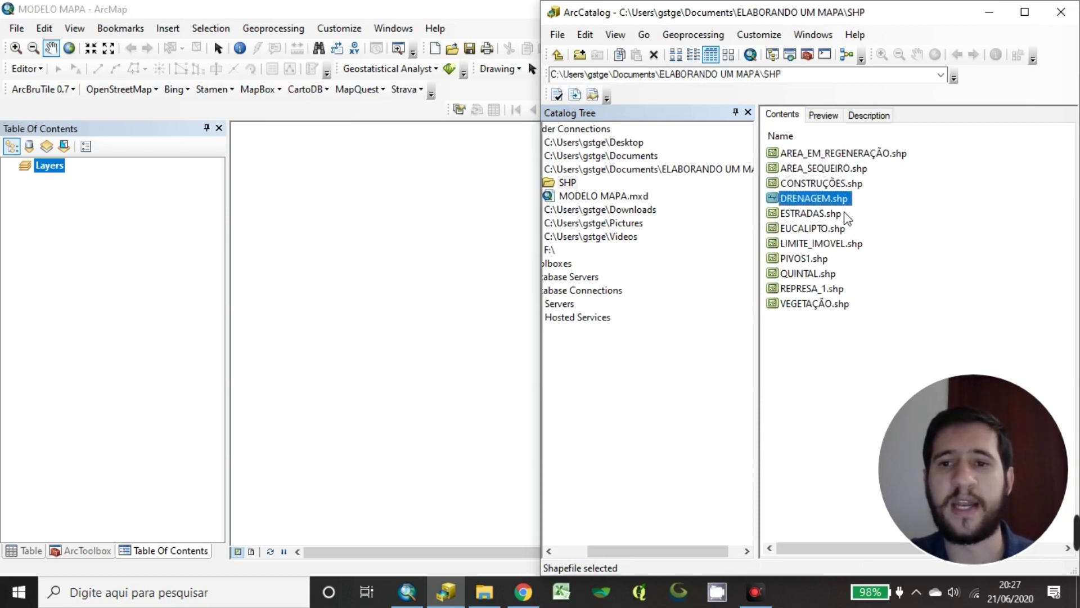
pyautogui.click(824, 215)
pyautogui.click(820, 232)
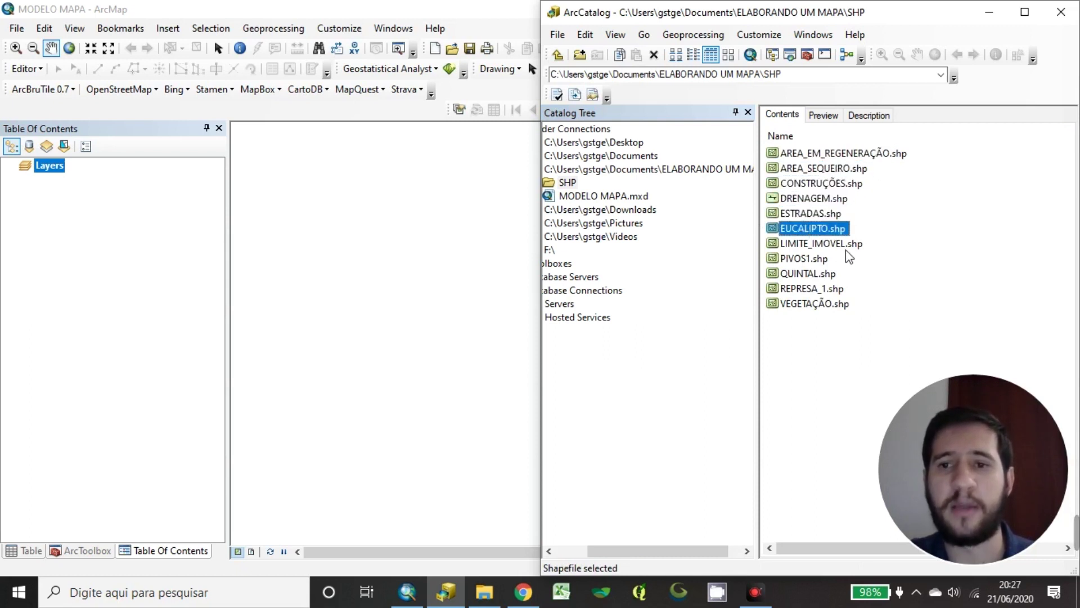
pyautogui.click(821, 245)
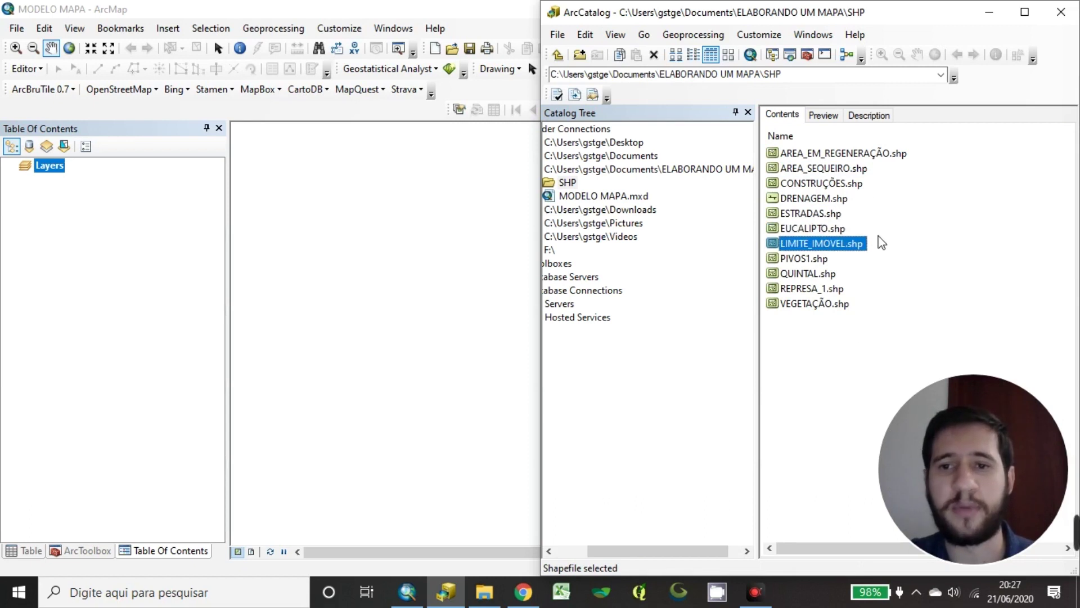
pyautogui.click(793, 262)
pyautogui.click(810, 276)
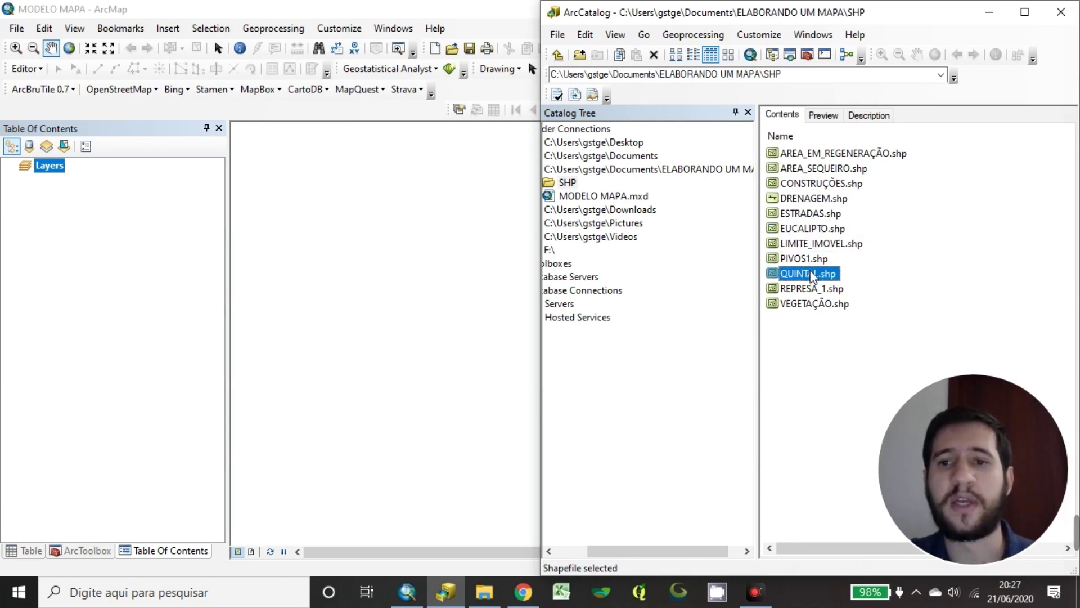
pyautogui.click(801, 291)
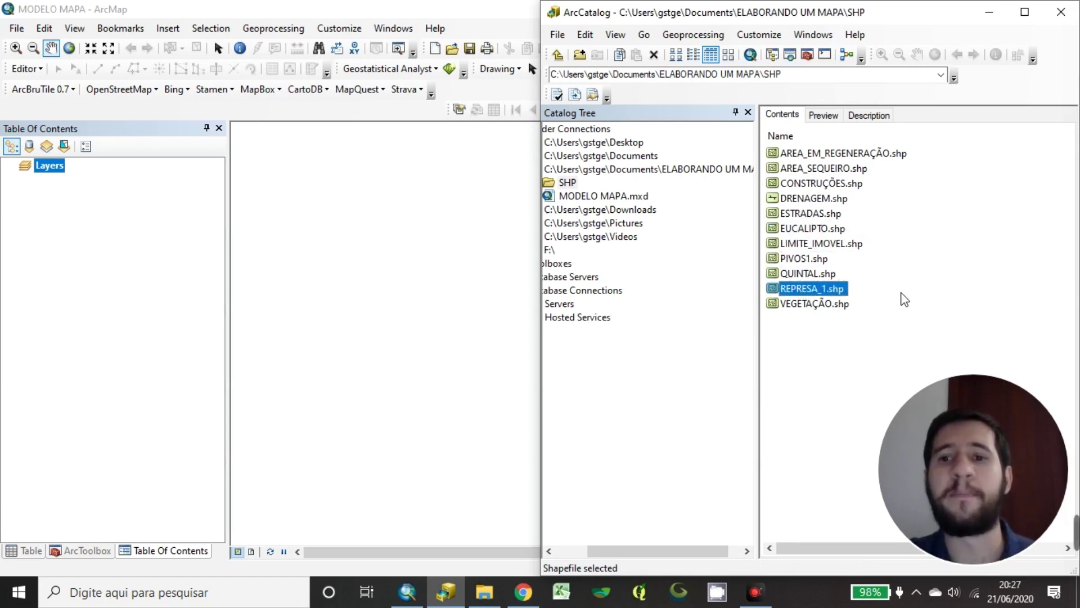
pyautogui.click(805, 305)
pyautogui.click(923, 221)
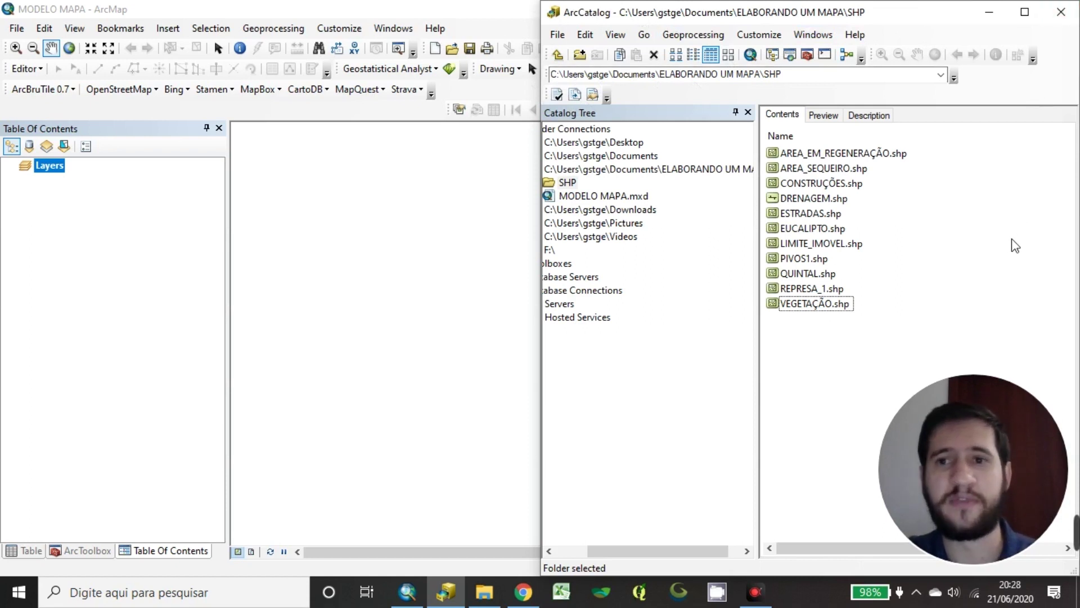
pyautogui.doubleClick(478, 5)
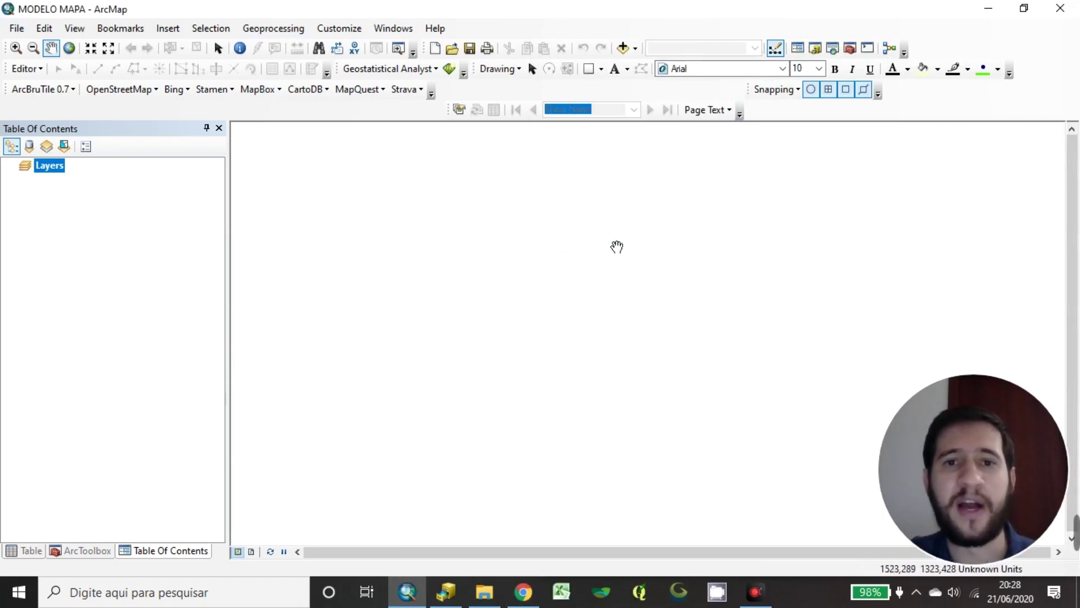
pyautogui.click(434, 599)
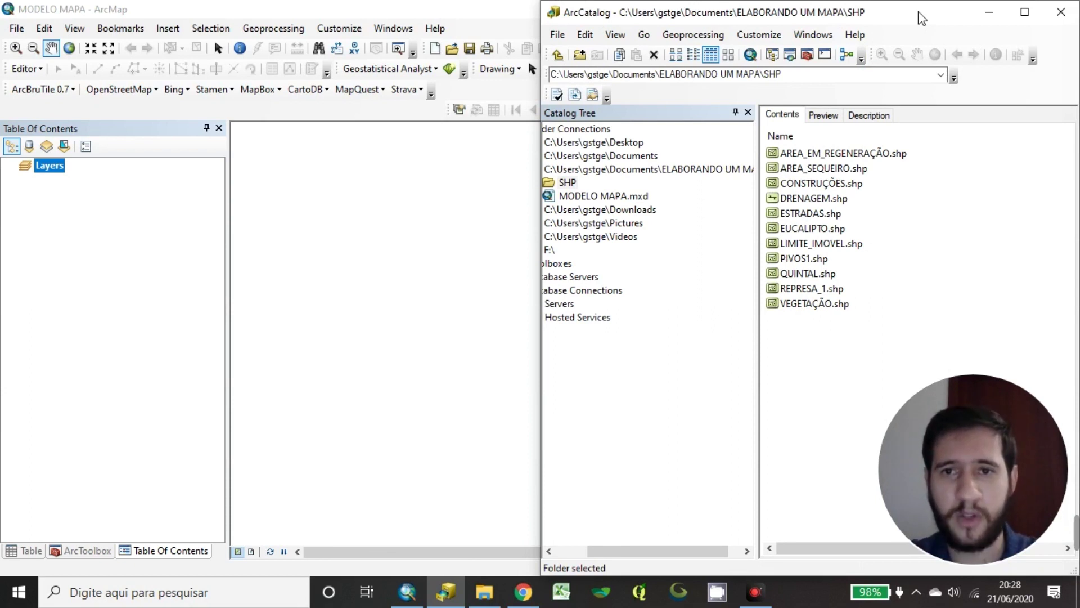
pyautogui.click(852, 347)
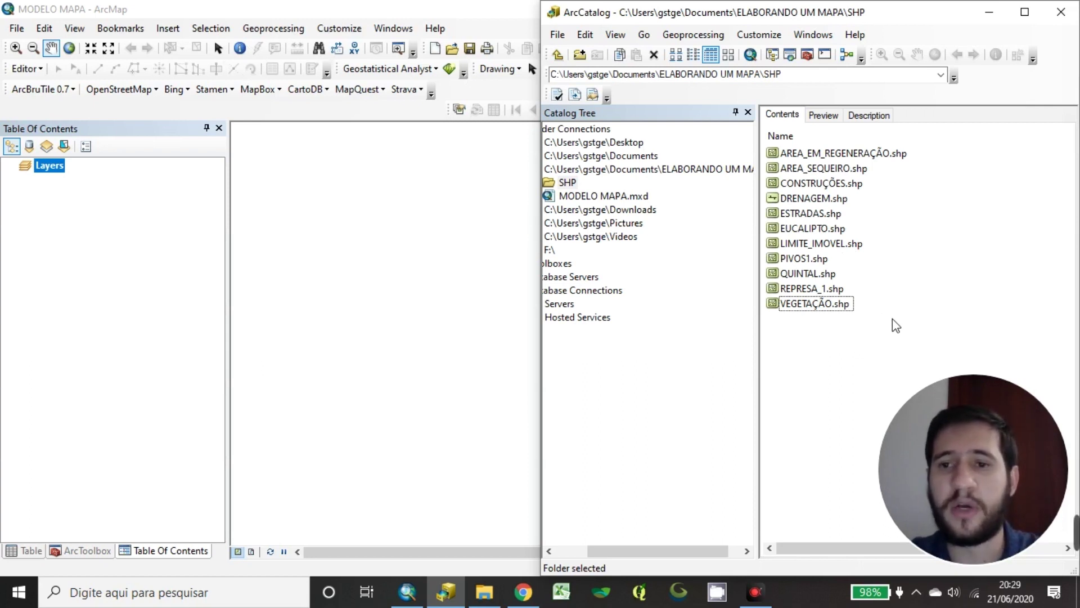
pyautogui.moveTo(896, 324); pyautogui.dragTo(745, 132)
pyautogui.click(922, 180)
pyautogui.click(896, 155)
pyautogui.click(932, 250)
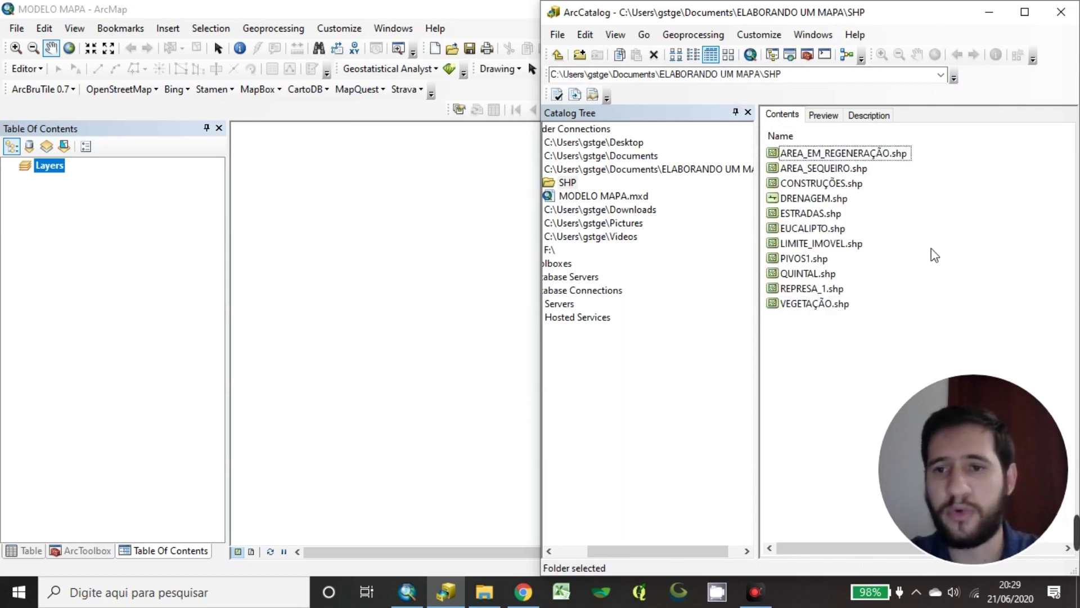
# Drag all 11 SHP shapefiles from ArcCatalog onto the ArcMap data view, then bring ArcMap forward
pyautogui.moveTo(940, 347); pyautogui.dragTo(771, 125)
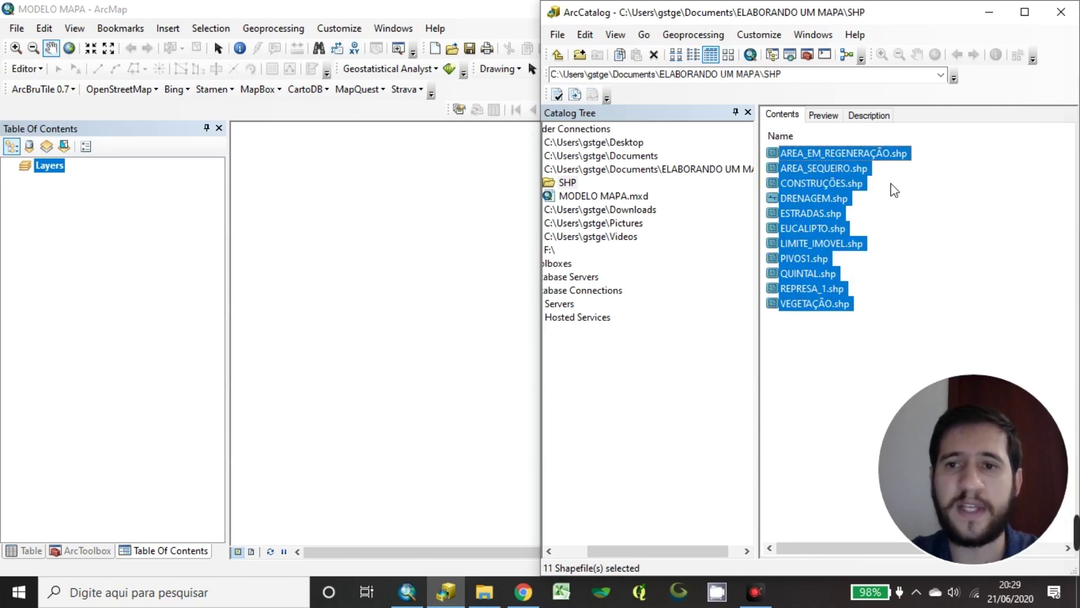
pyautogui.moveTo(894, 154); pyautogui.dragTo(82, 172)
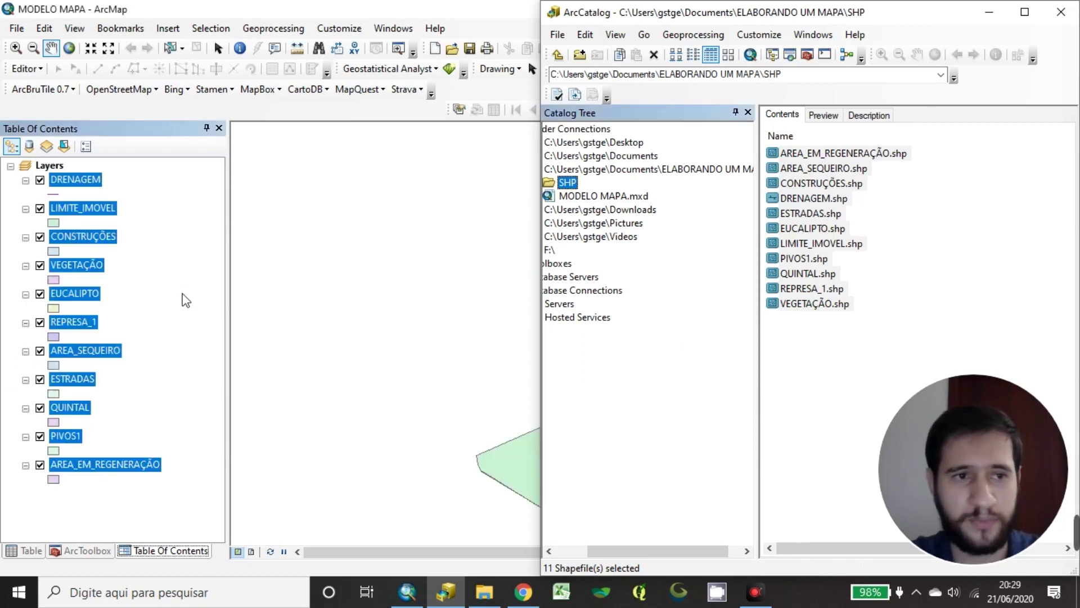
pyautogui.click(190, 293)
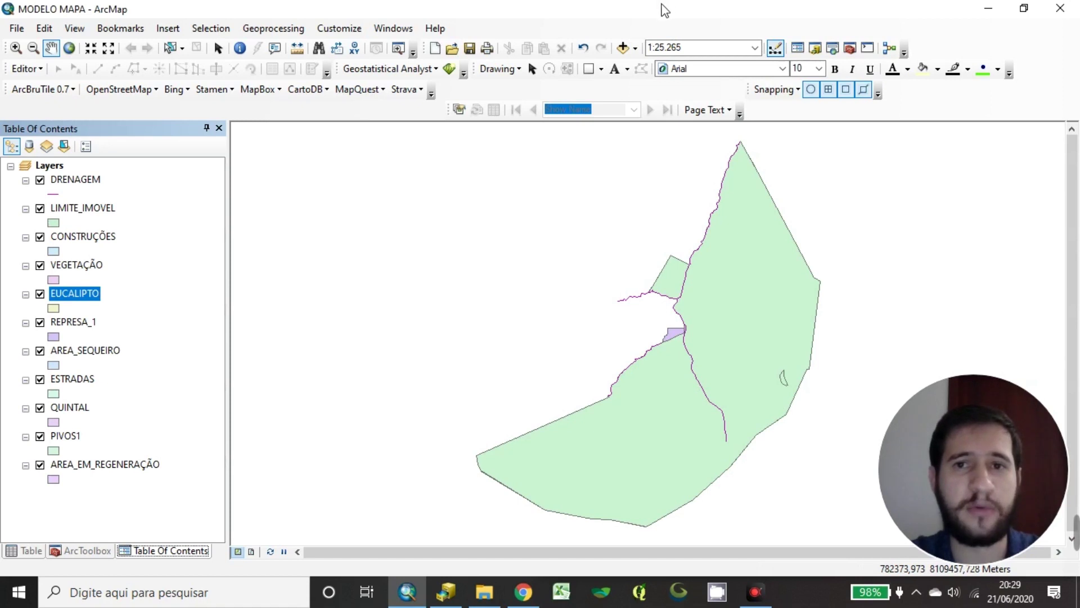
# Open the Add Data browser and navigate to the ELABORANDO UM MAPA project folder
pyautogui.click(624, 50)
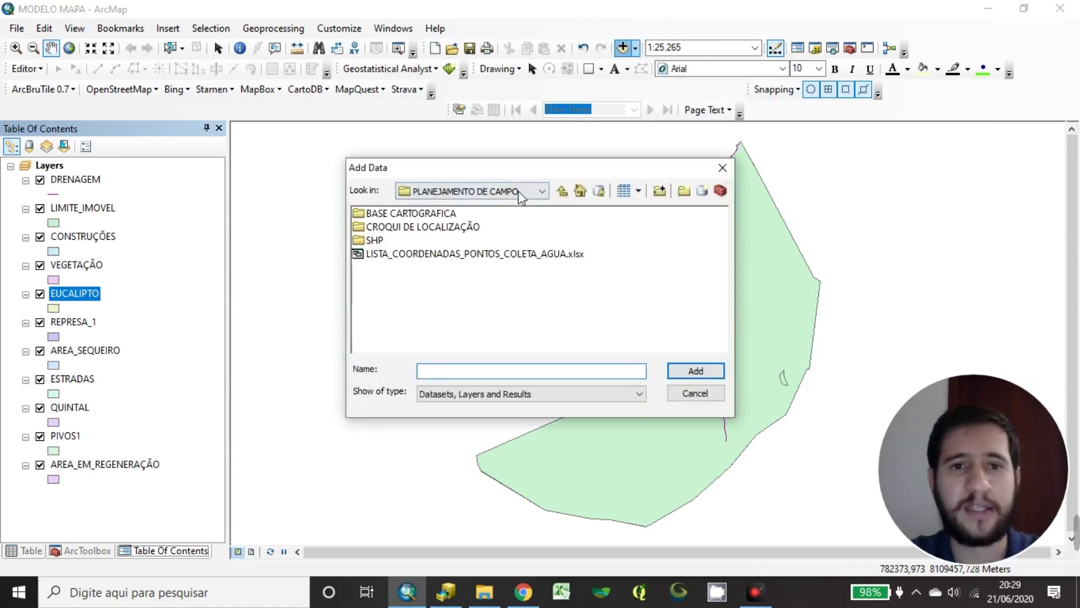
pyautogui.click(542, 192)
pyautogui.click(541, 191)
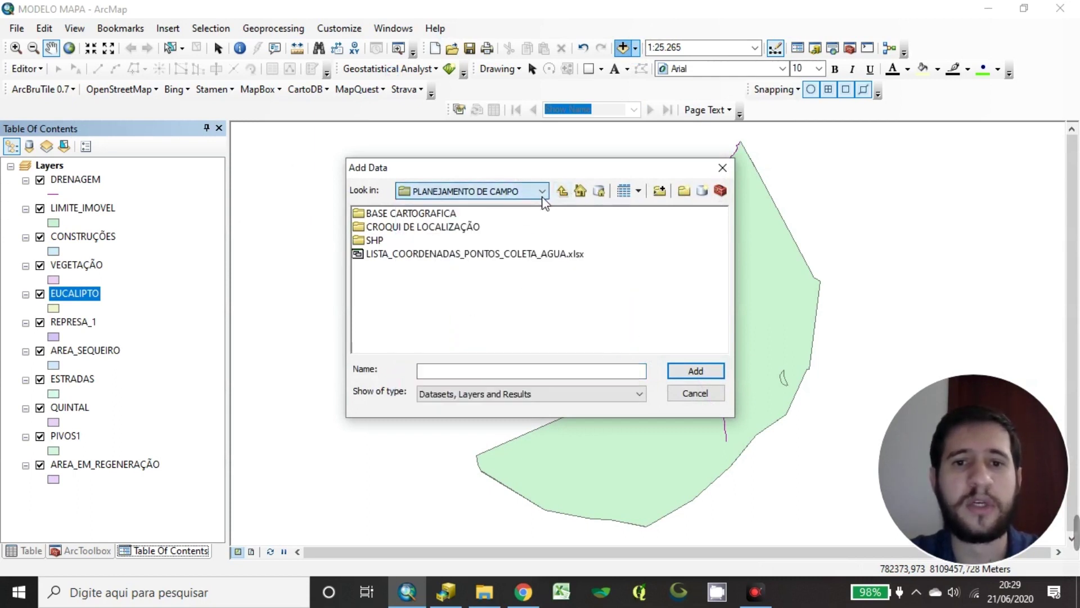
pyautogui.click(542, 191)
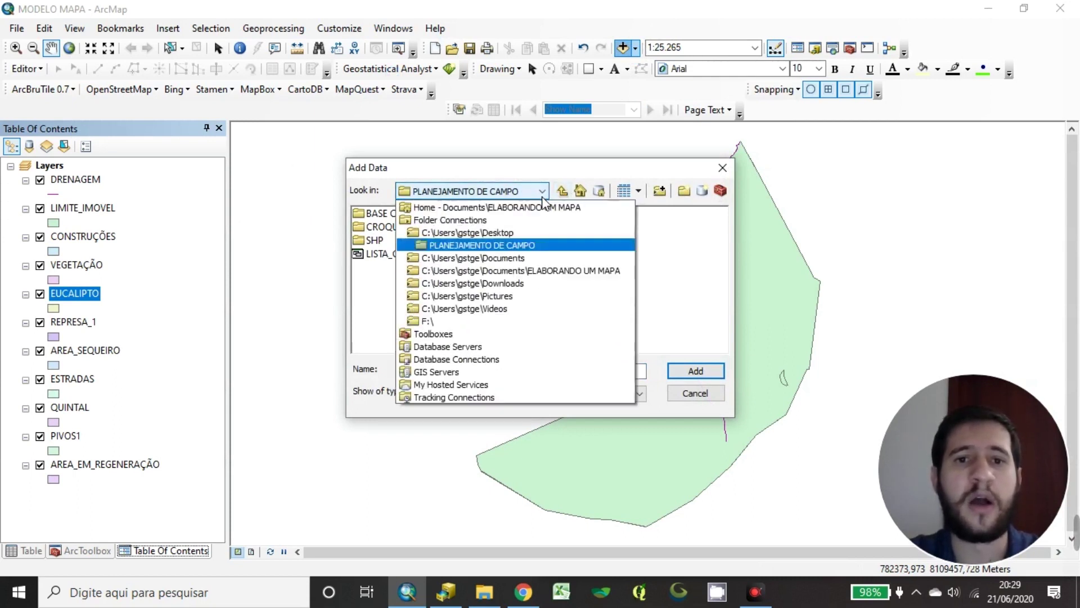
pyautogui.click(505, 272)
# Browse the SHP shapefiles without adding them, then open ELABORANDO UM MAPA in File Explorer
pyautogui.click(384, 217)
pyautogui.doubleClick(383, 216)
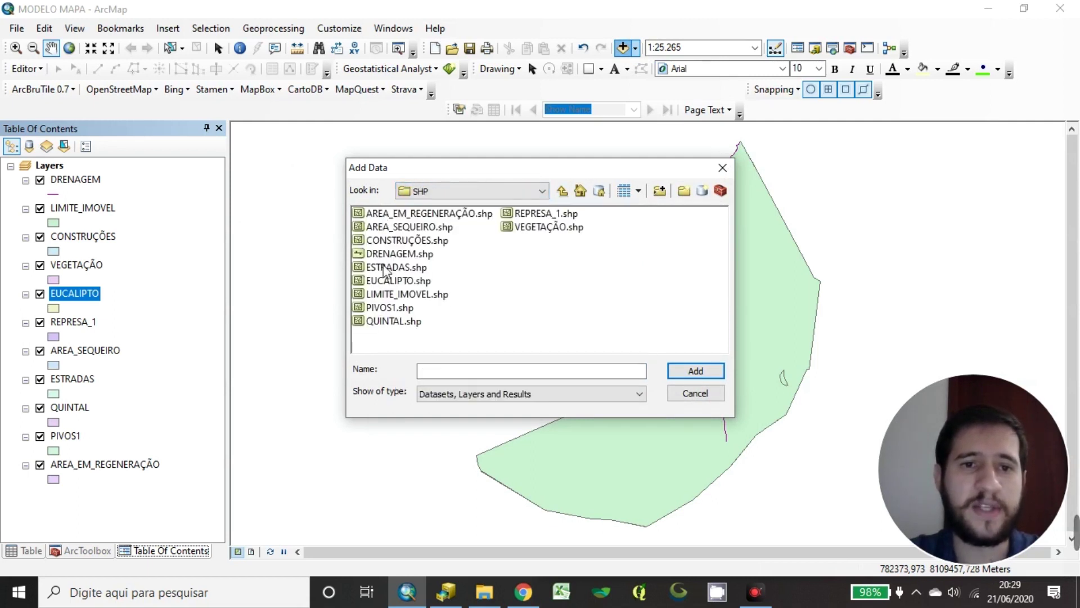
pyautogui.moveTo(598, 330); pyautogui.dragTo(358, 208)
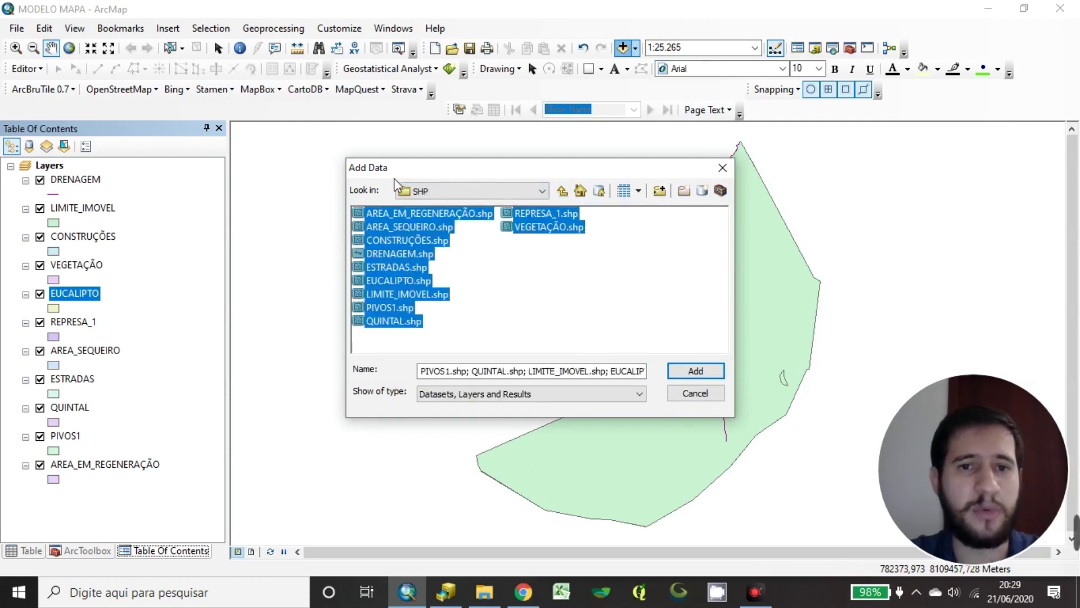
pyautogui.click(519, 288)
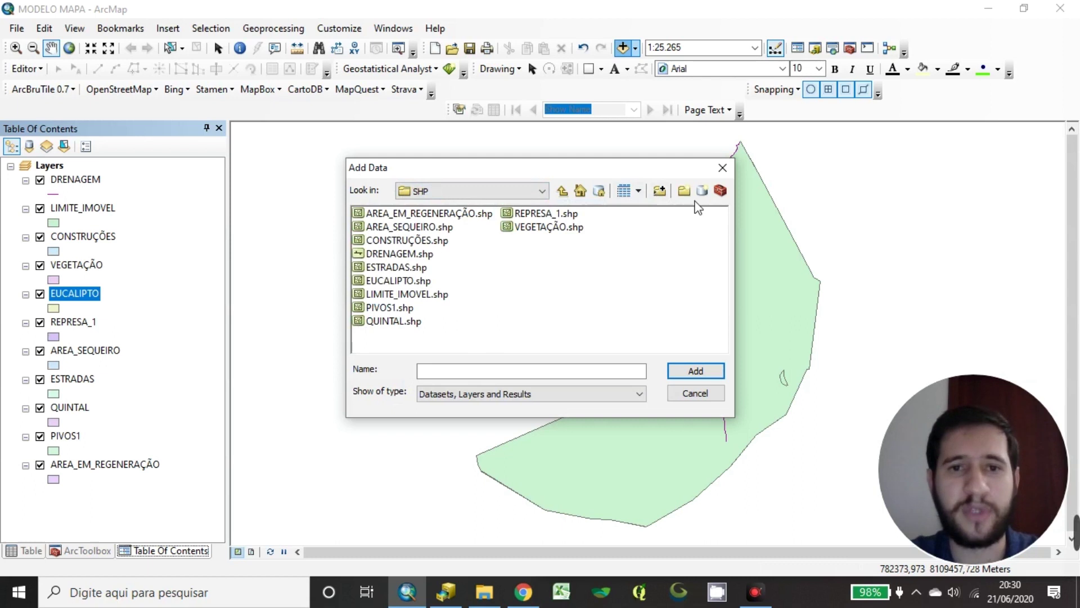
pyautogui.click(725, 169)
pyautogui.click(484, 593)
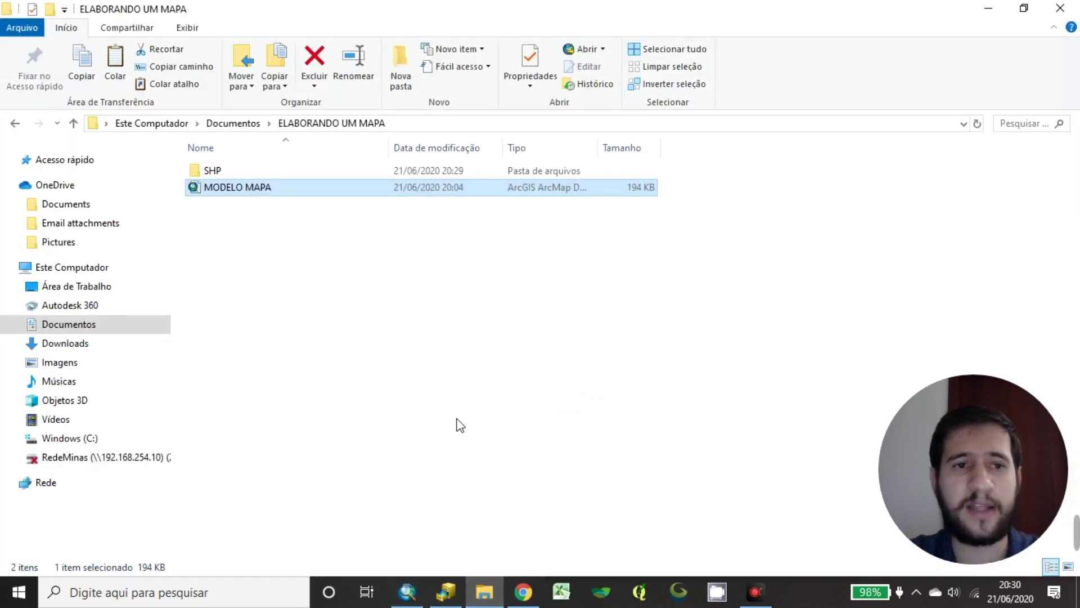
# Open the SHP folder in File Explorer, select AREA_EM_REGENERAÇÃO, then minimize the window to reveal ArcMap
pyautogui.doubleClick(232, 171)
pyautogui.moveTo(581, 17); pyautogui.dragTo(832, 18)
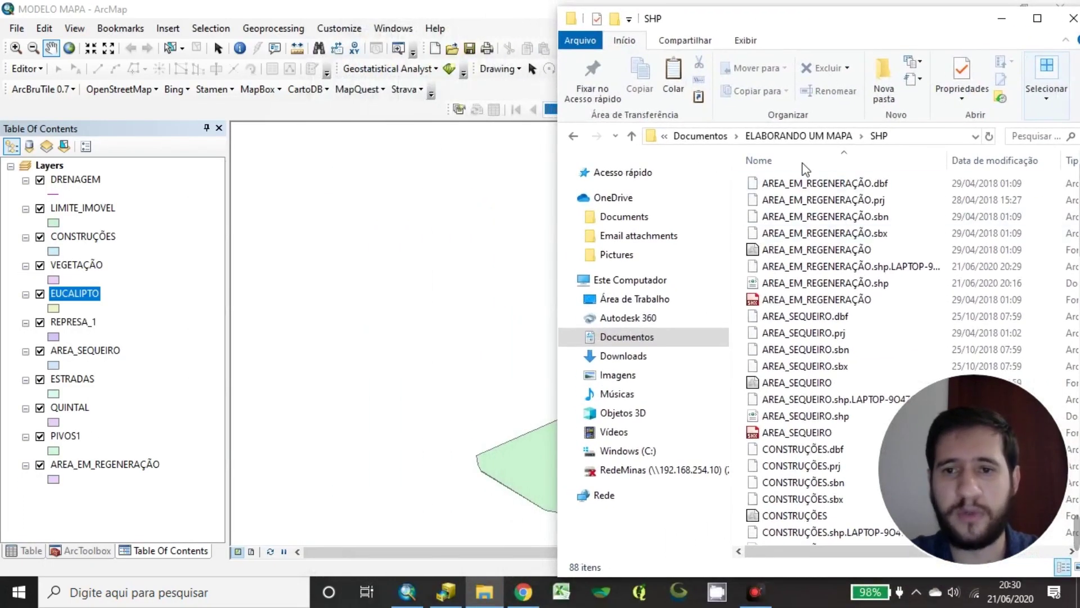
pyautogui.click(827, 254)
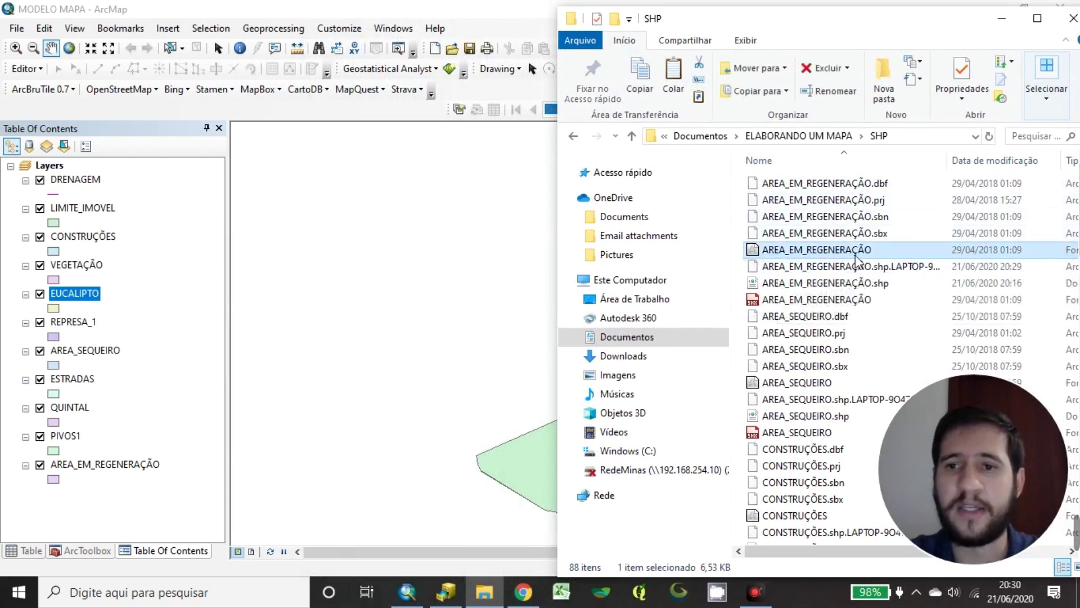
pyautogui.moveTo(854, 252); pyautogui.dragTo(834, 283)
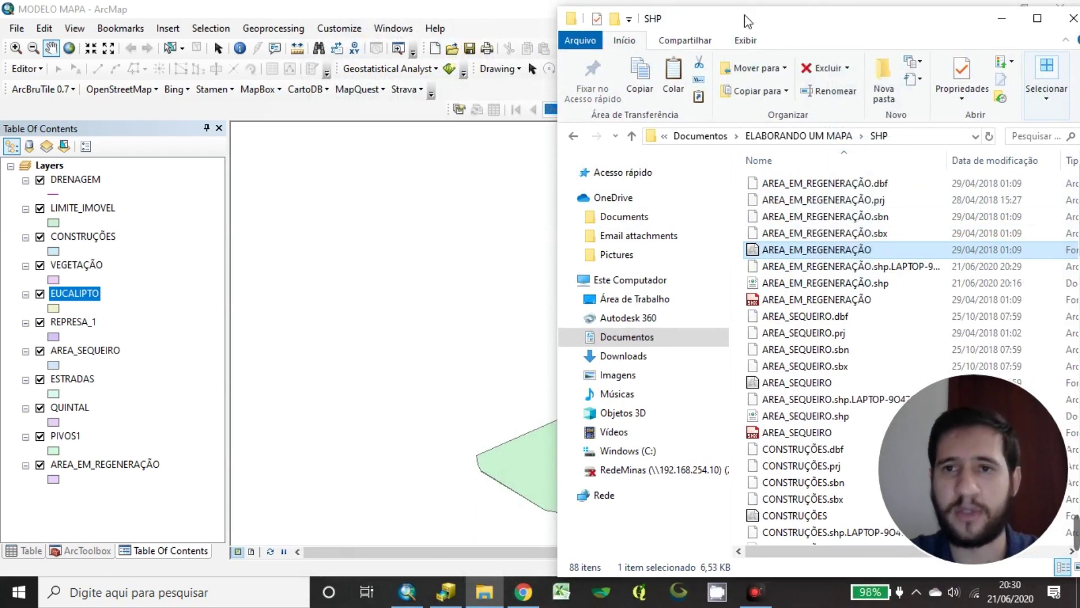
pyautogui.click(1003, 19)
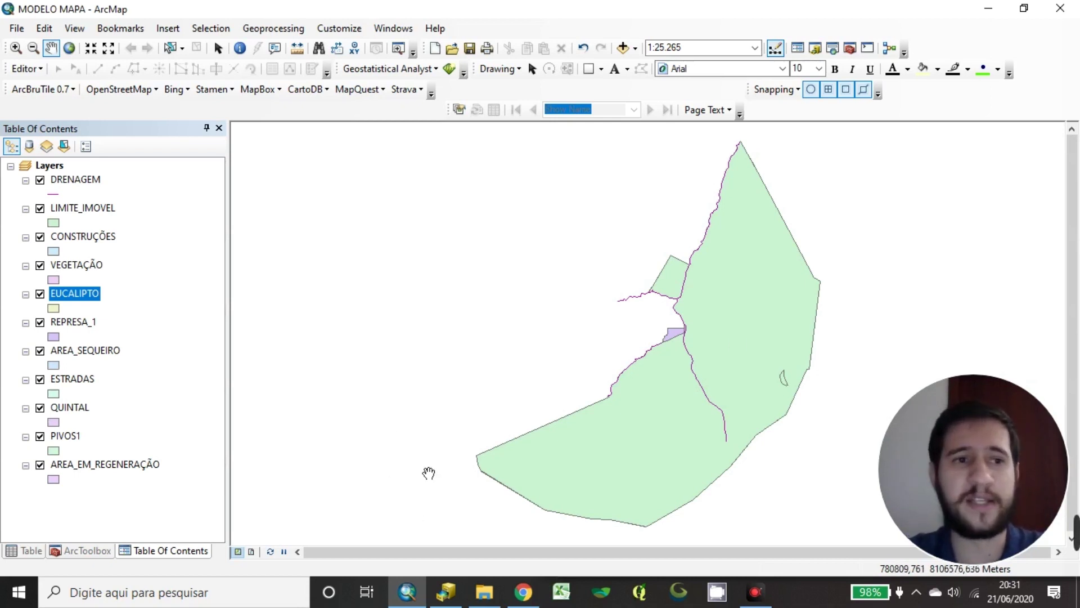
pyautogui.click(84, 181)
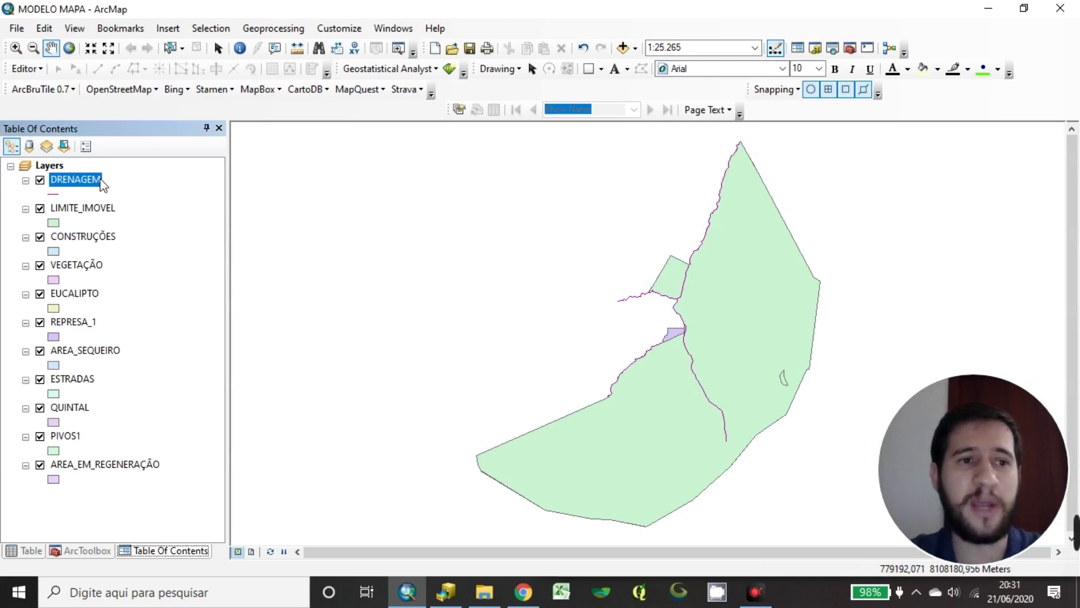
pyautogui.click(85, 184)
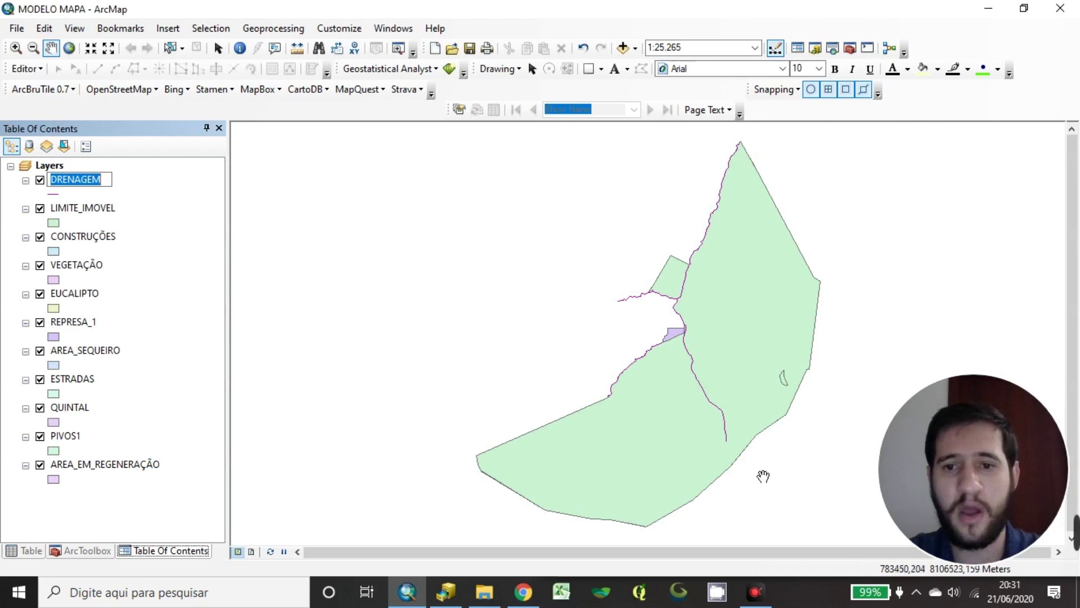
pyautogui.press('Return')
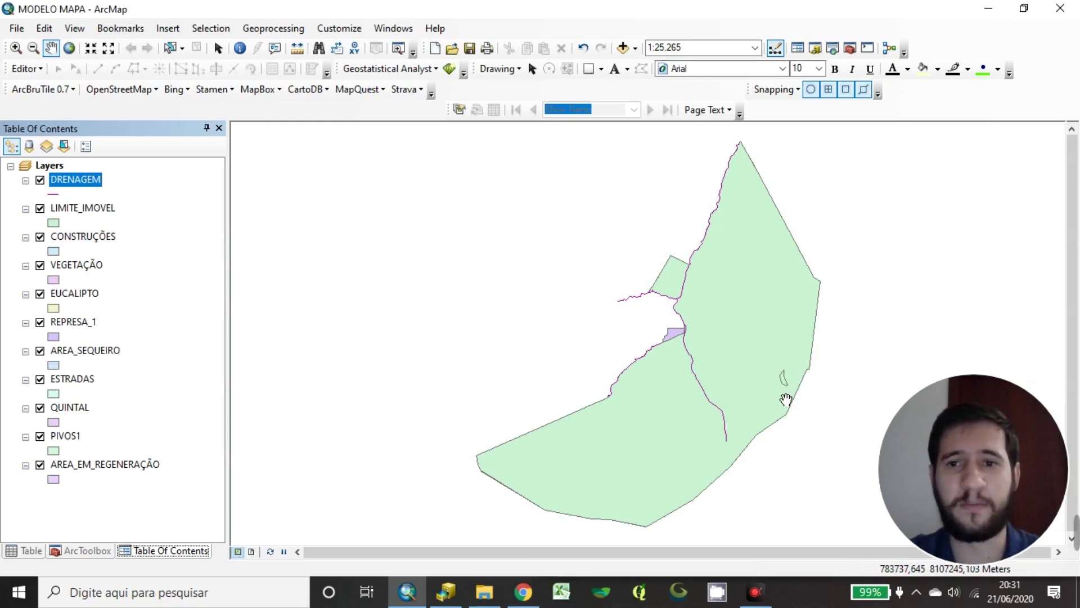
pyautogui.click(105, 210)
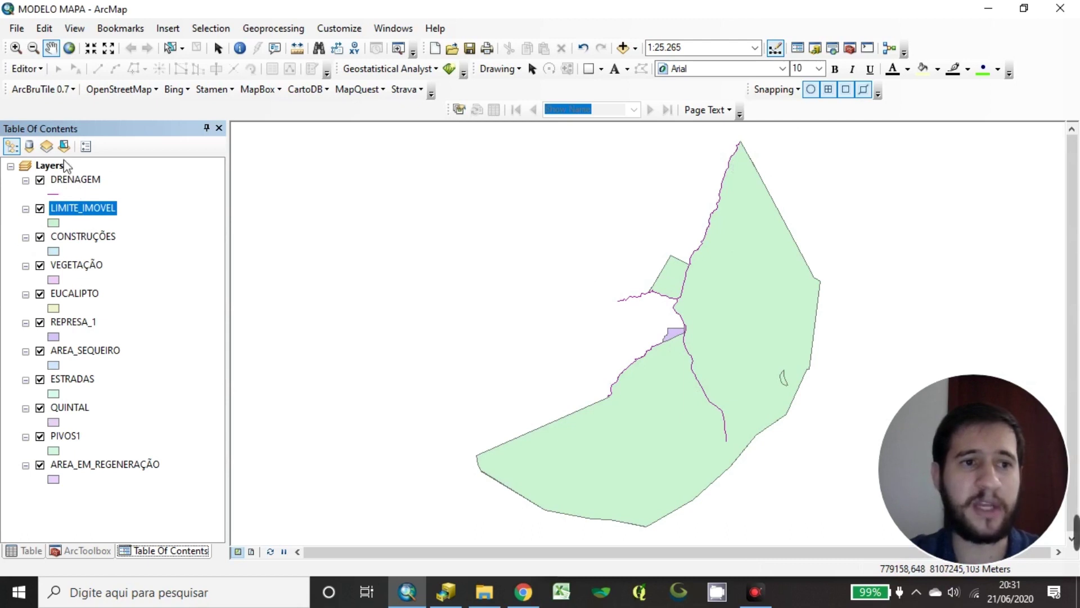
# Drag LIMITE_IMOVEL below AREA_EM_REGENERAÇÃO to the bottom of the layer list
pyautogui.moveTo(93, 213); pyautogui.dragTo(67, 465)
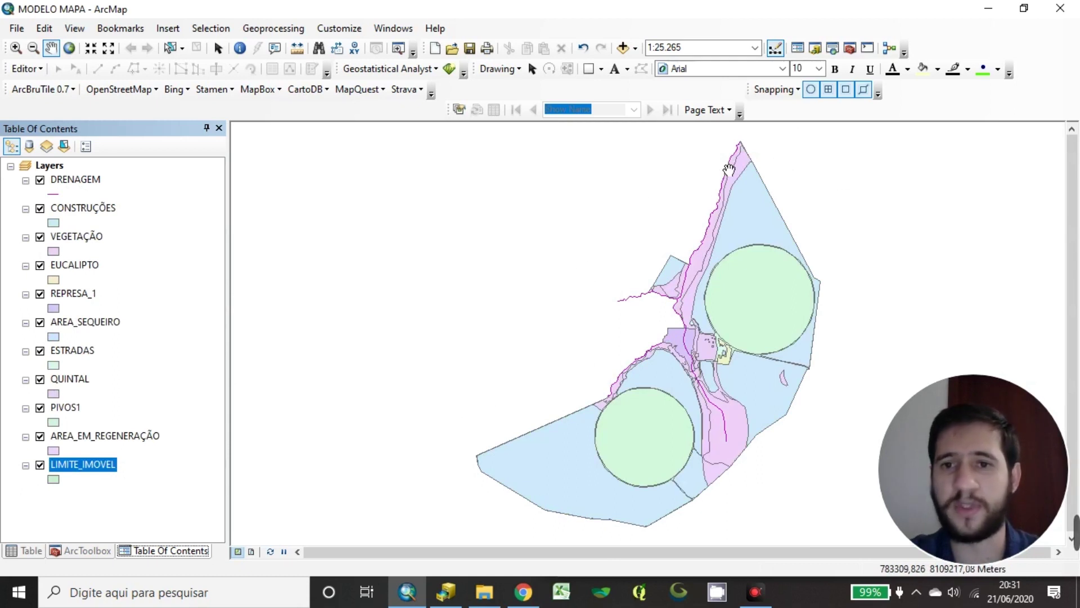
pyautogui.click(192, 371)
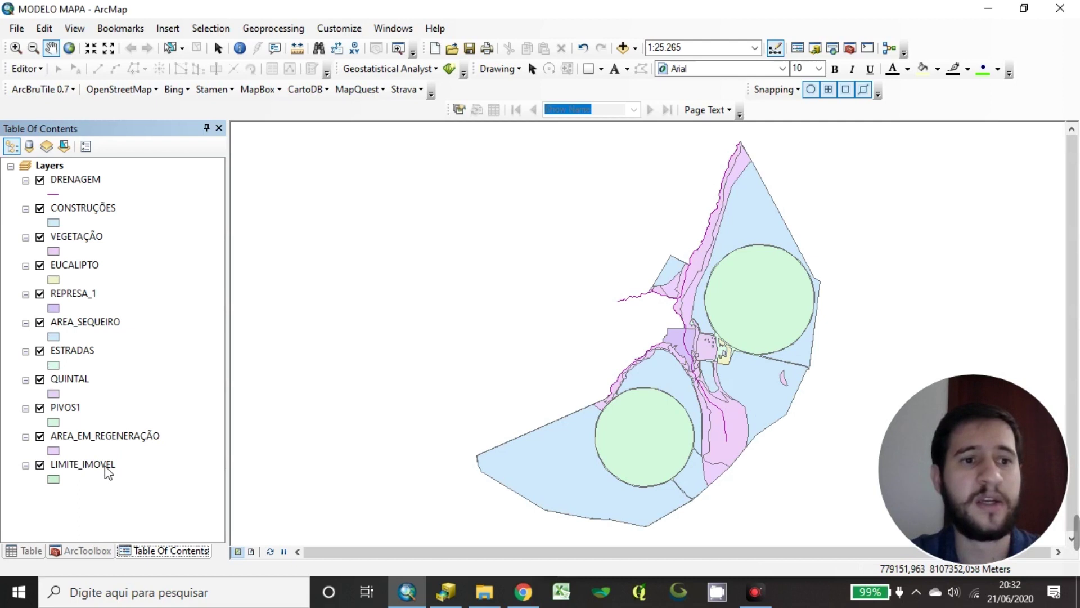
pyautogui.moveTo(126, 466)
pyautogui.mouseDown()
pyautogui.moveTo(178, 276)
pyautogui.moveTo(78, 190)
pyautogui.moveTo(115, 160)
pyautogui.moveTo(109, 250)
pyautogui.moveTo(180, 222)
pyautogui.mouseUp()
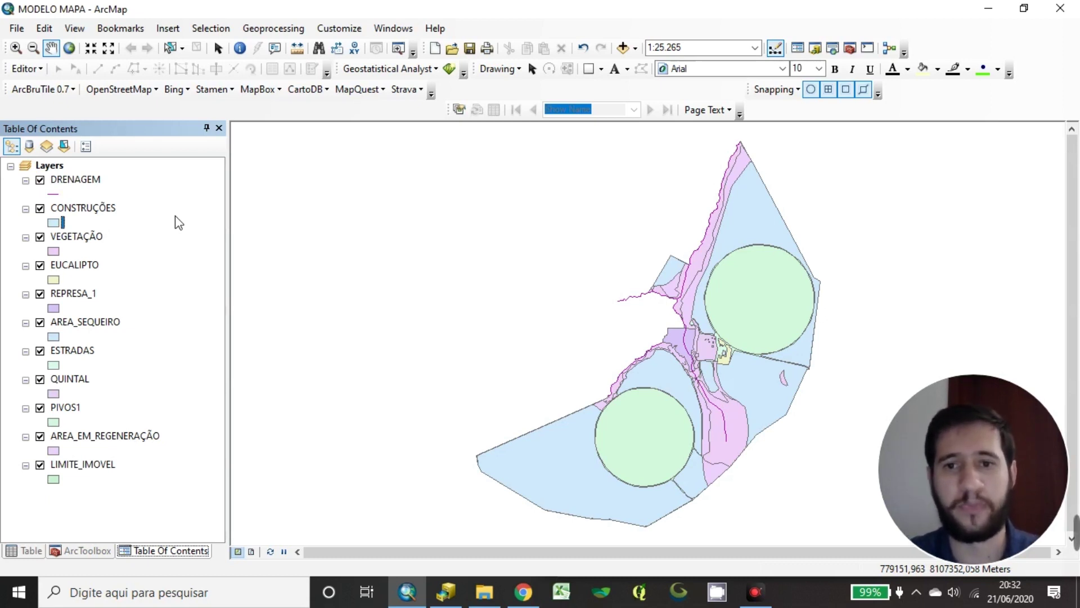
pyautogui.moveTo(175, 223)
pyautogui.mouseDown()
pyautogui.moveTo(200, 116)
pyautogui.moveTo(281, 229)
pyautogui.moveTo(147, 210)
pyautogui.mouseUp()
# Step through the property layers from DRENAGEM down to AREA_SEQUEIRO, then pan the map left
pyautogui.click(62, 179)
pyautogui.click(77, 210)
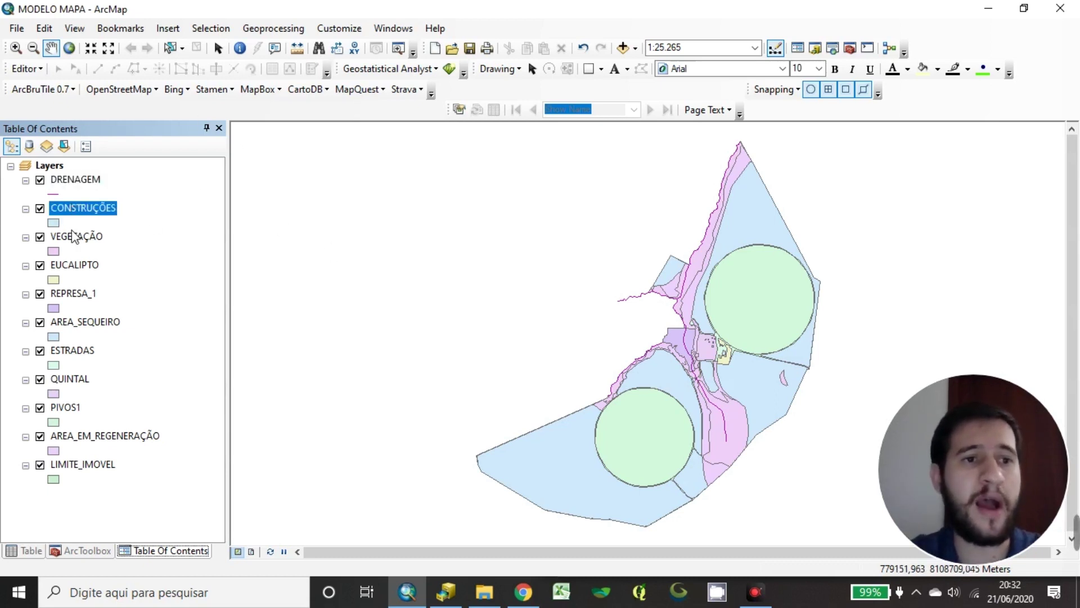
pyautogui.click(81, 236)
pyautogui.click(76, 180)
pyautogui.click(87, 208)
pyautogui.click(79, 236)
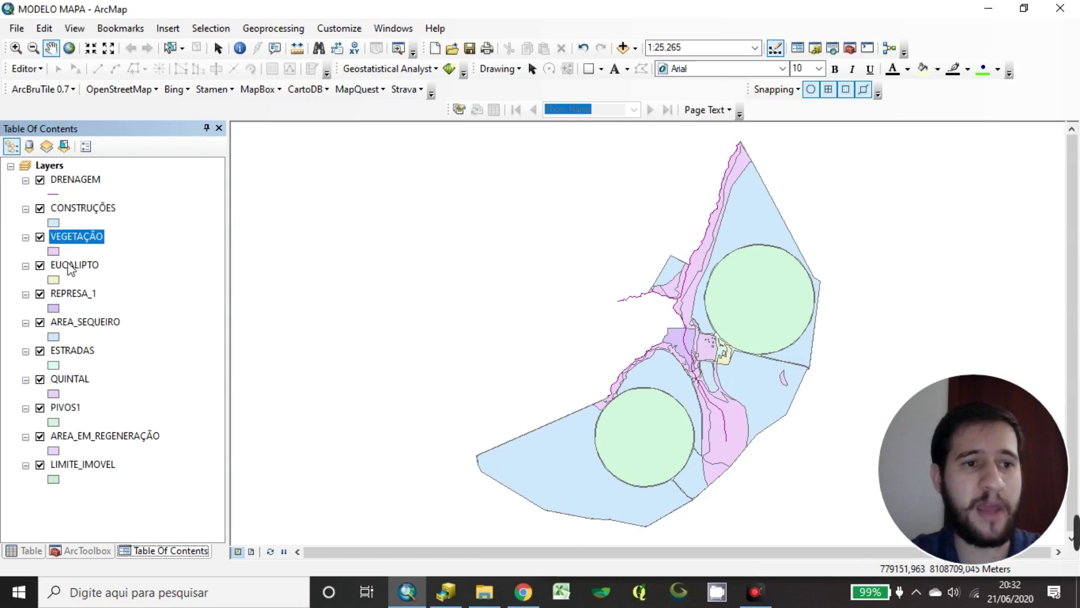
pyautogui.click(72, 266)
pyautogui.keyDown('shift'); pyautogui.click(82, 294); pyautogui.keyUp('shift')
pyautogui.click(82, 296)
pyautogui.keyDown('shift'); pyautogui.click(78, 320); pyautogui.keyUp('shift')
pyautogui.click(77, 338)
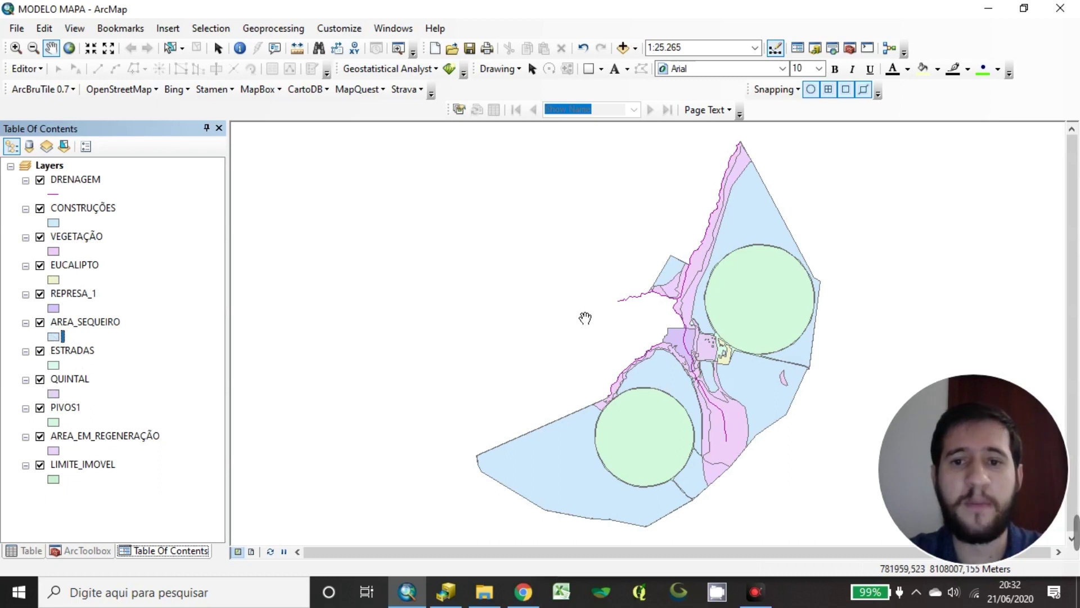
pyautogui.moveTo(697, 345); pyautogui.dragTo(638, 340)
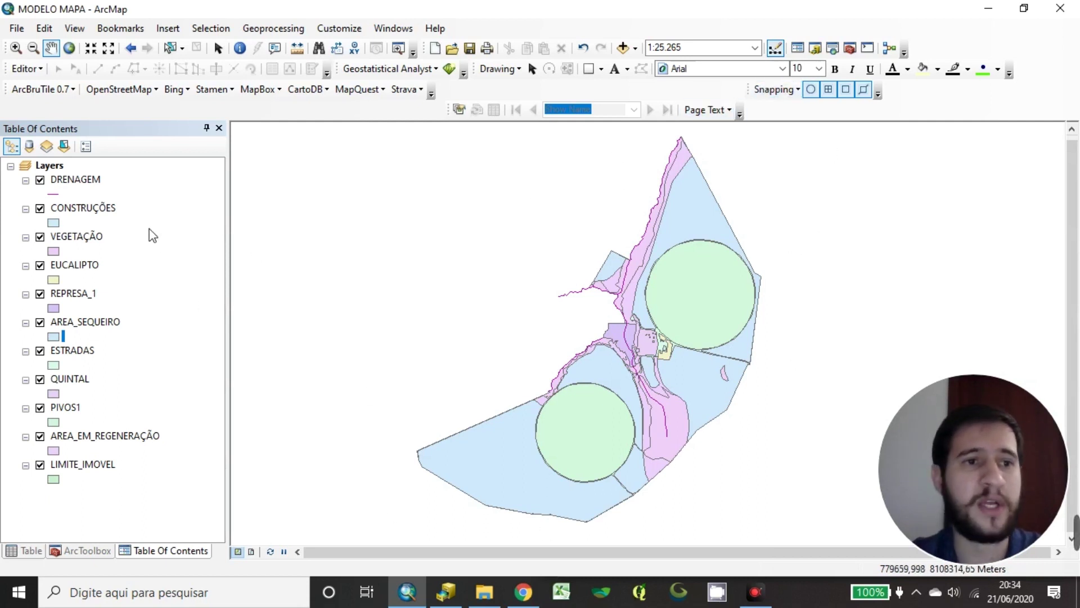
pyautogui.click(85, 182)
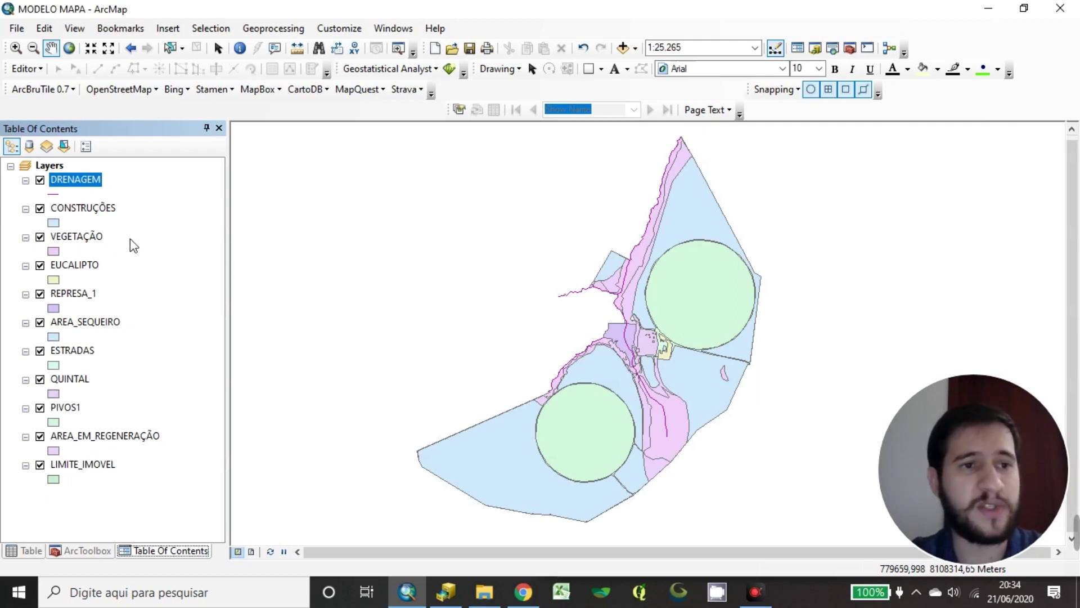
pyautogui.click(142, 228)
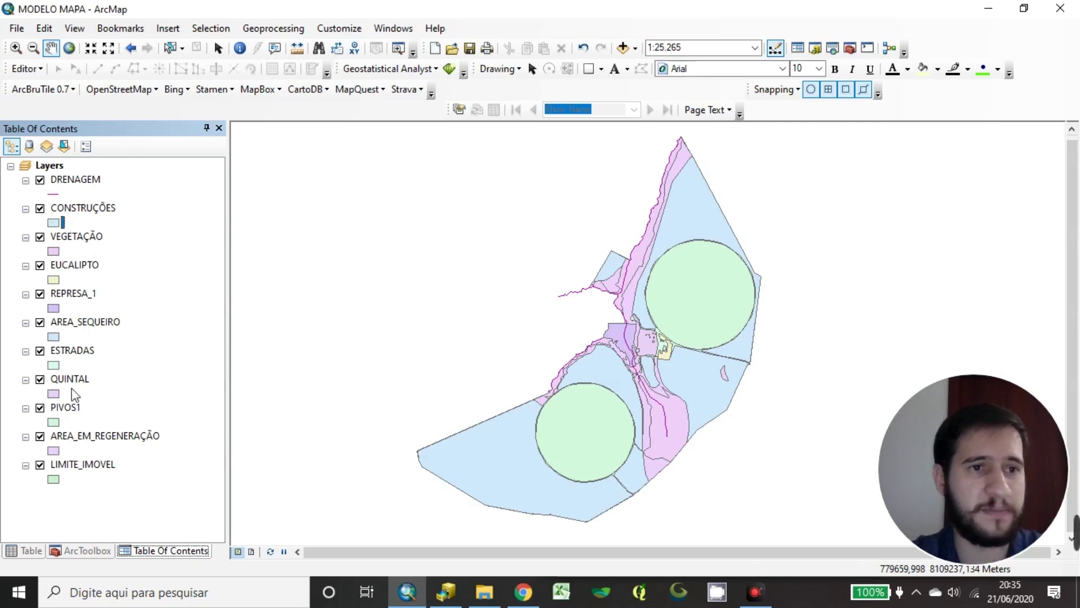
pyautogui.click(60, 192)
# Preview Boundary National, Railroad, Freeway, Mass Transit, Bus Route and High Occupancy Lane styles for DRENAGEM
pyautogui.moveTo(387, 130); pyautogui.dragTo(276, 173)
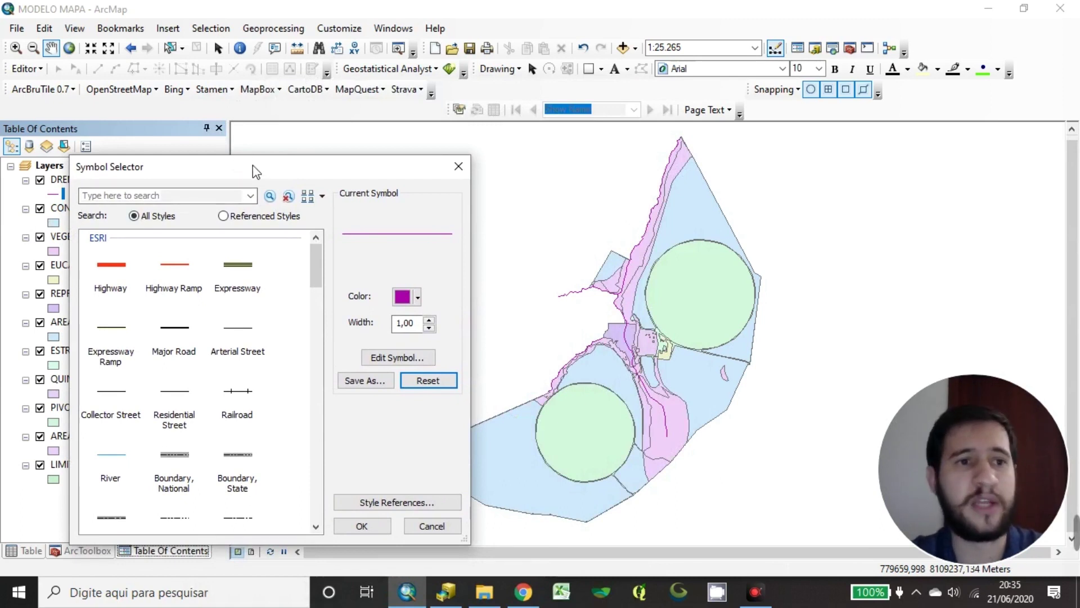
pyautogui.moveTo(253, 165); pyautogui.dragTo(463, 163)
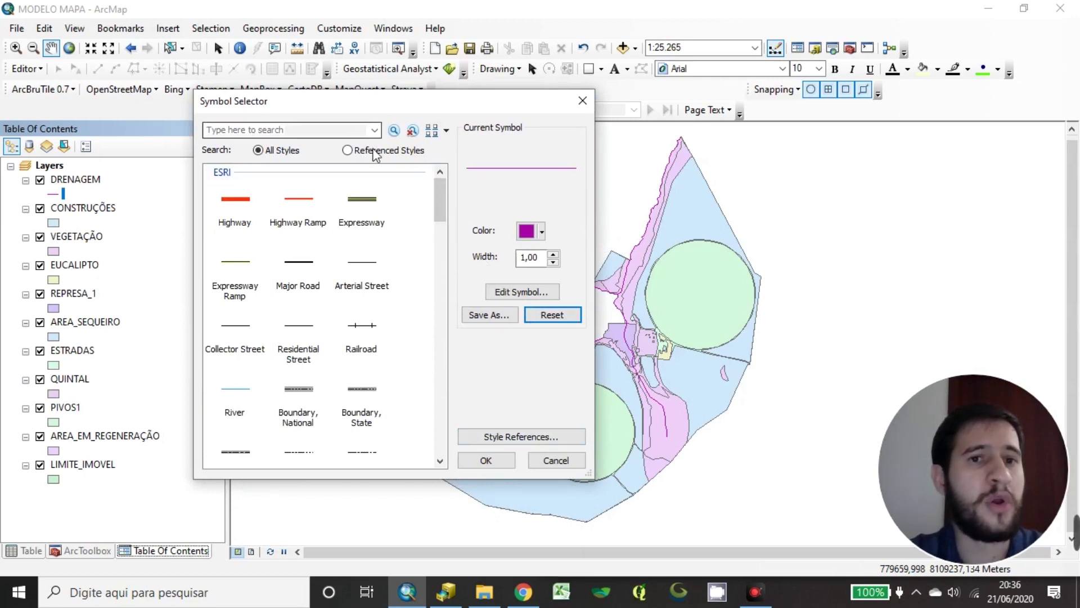
pyautogui.scroll(-2, 309, 301)
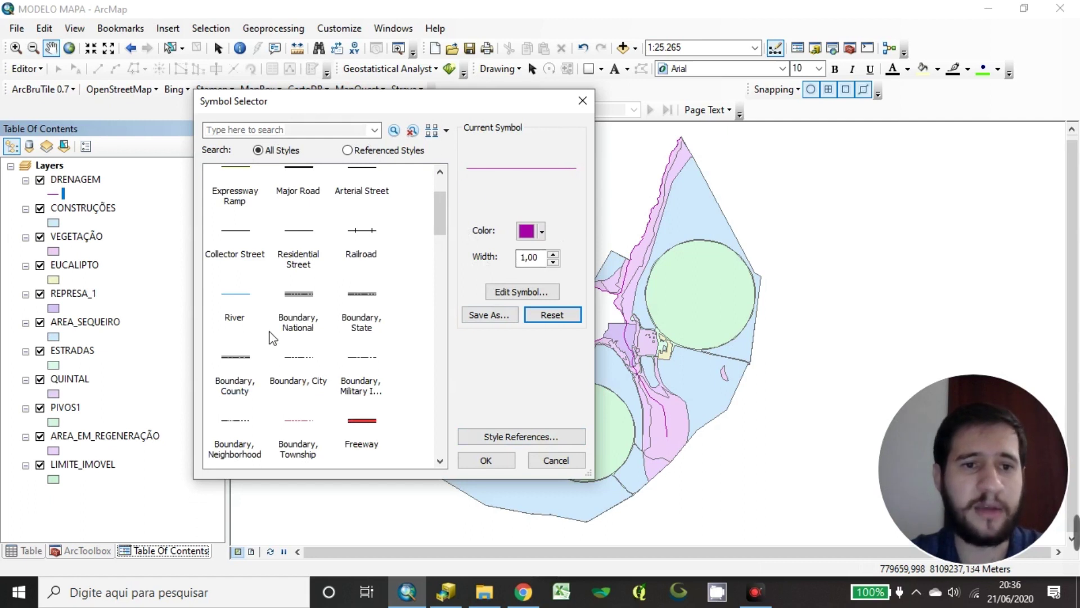
pyautogui.click(315, 297)
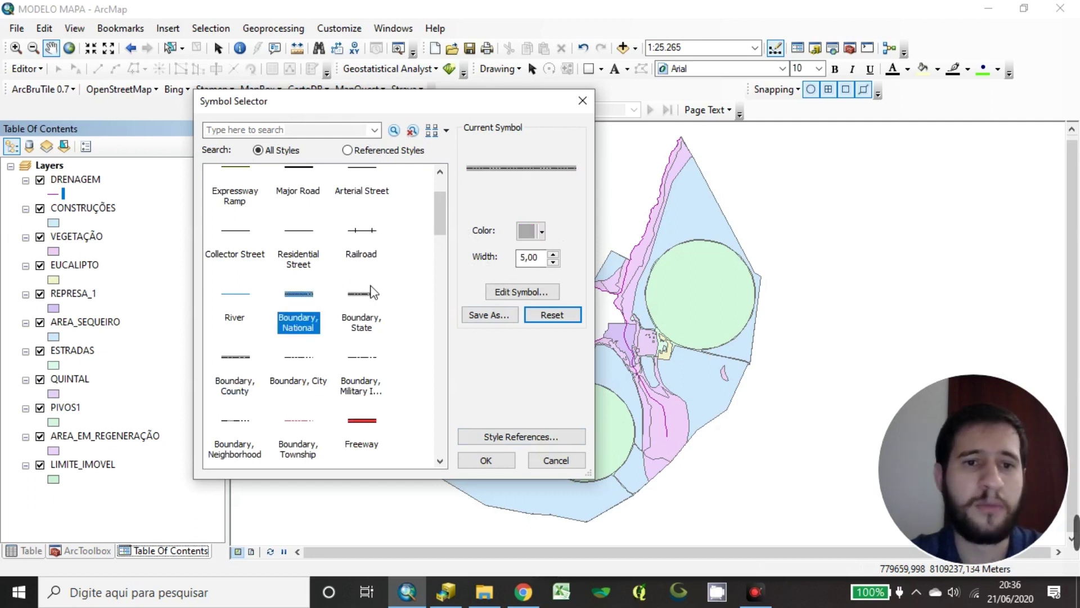
pyautogui.click(377, 229)
pyautogui.click(361, 425)
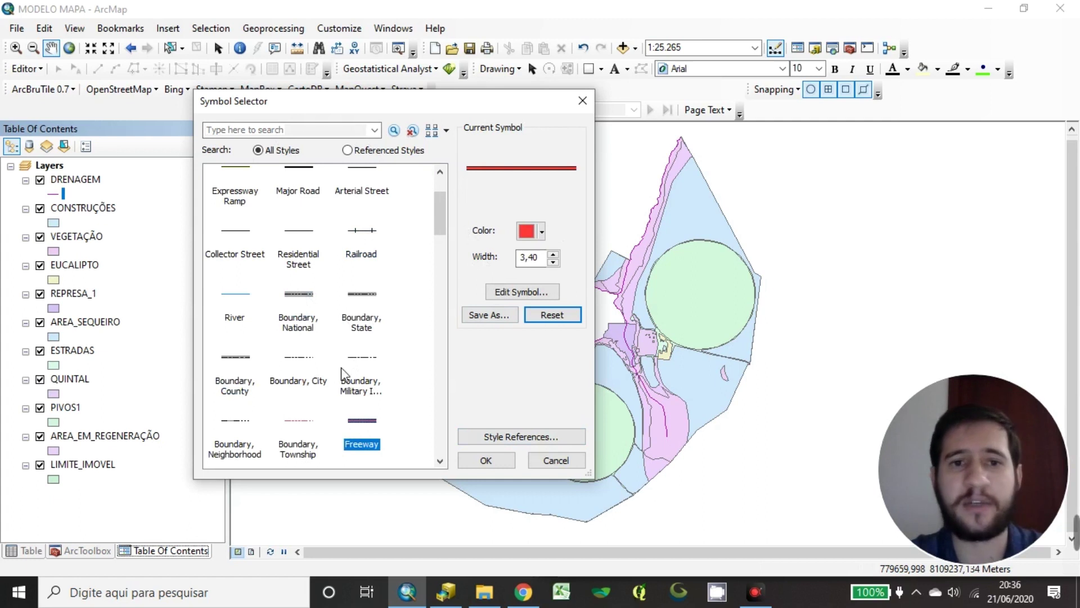
pyautogui.scroll(-5, 344, 374)
pyautogui.click(292, 398)
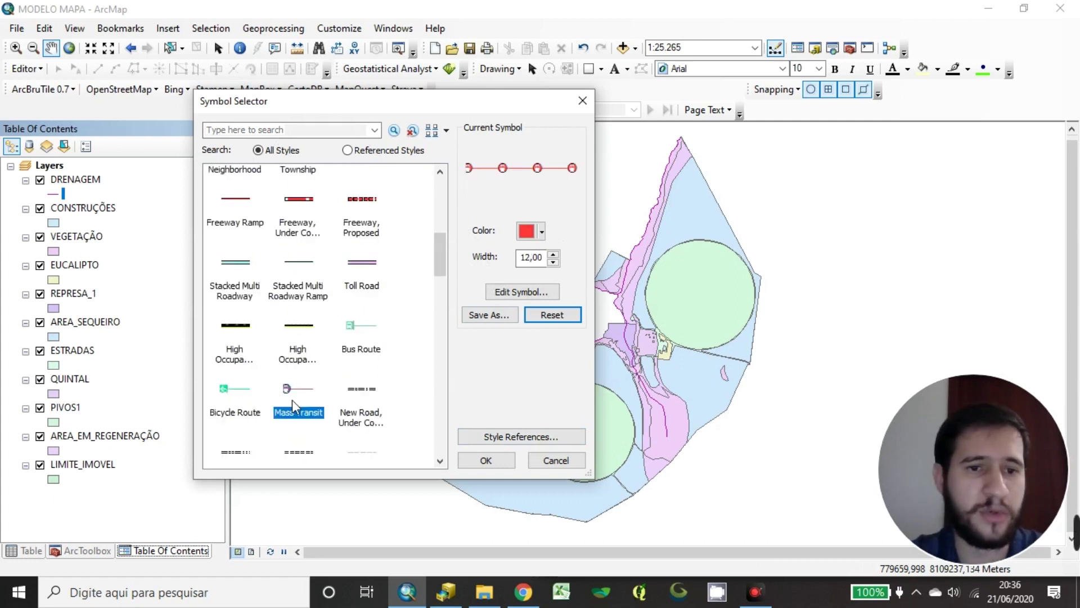
pyautogui.click(359, 333)
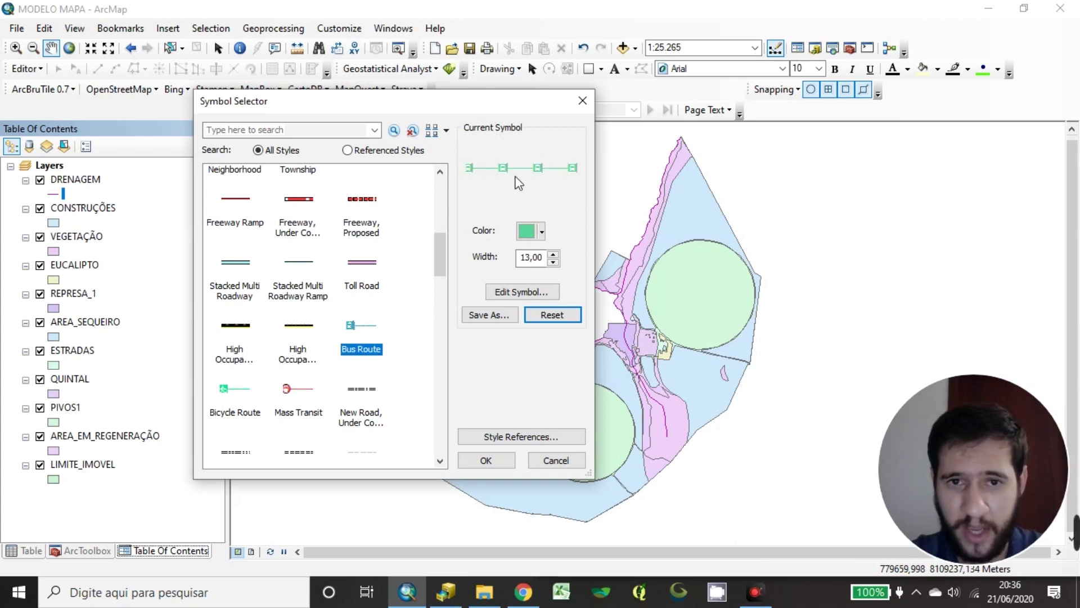
pyautogui.click(235, 326)
# Compare the Arrow at End and double-arrow styles, then pick plain black Arterial Street at 0,80
pyautogui.scroll(-3, 337, 349)
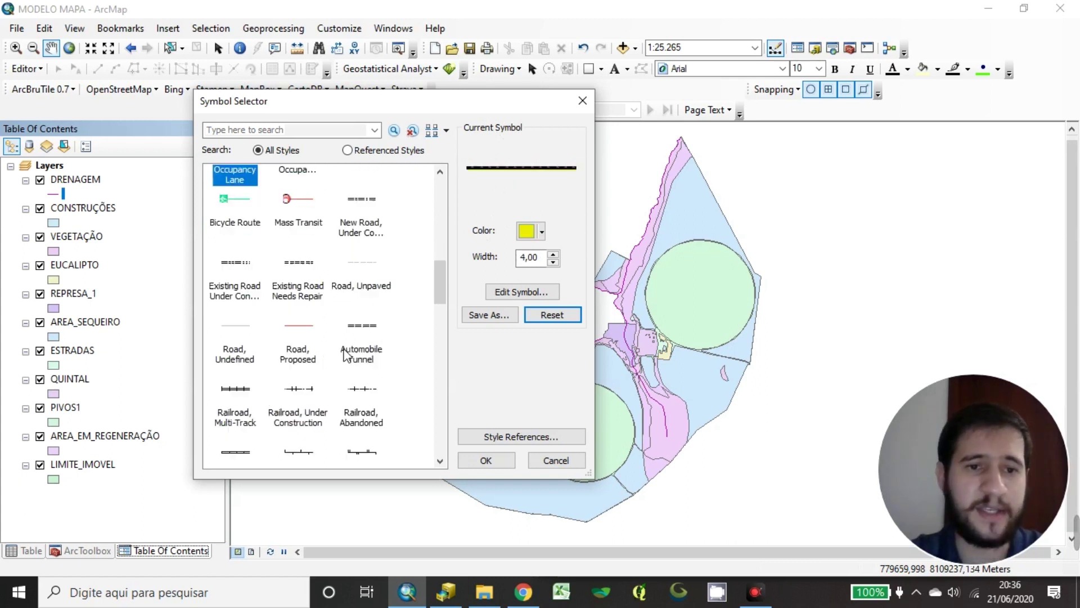
pyautogui.scroll(-5, 345, 354)
pyautogui.moveTo(439, 310); pyautogui.dragTo(409, 410)
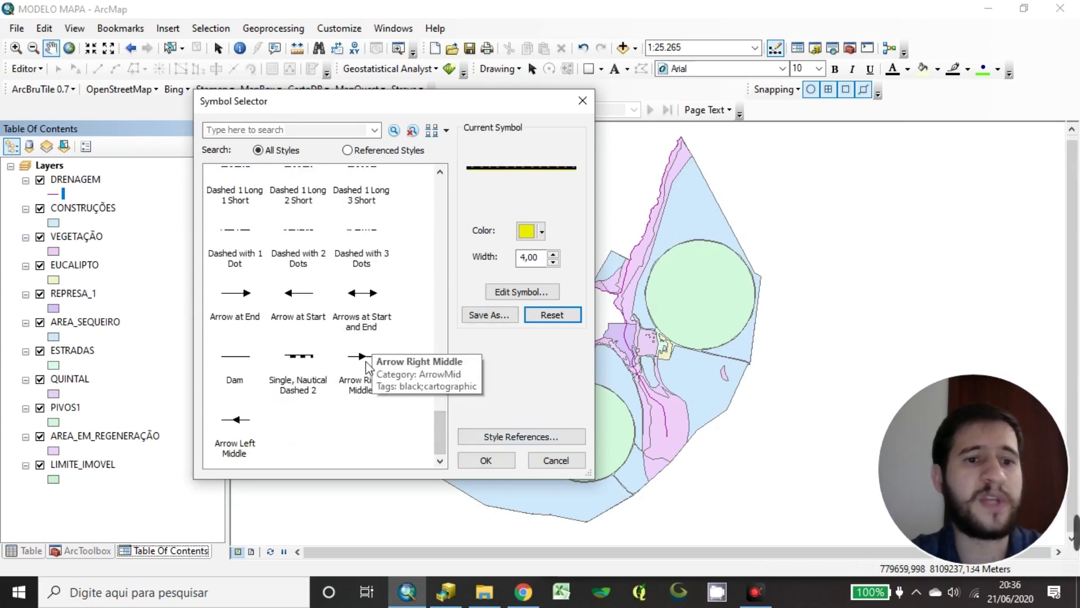
pyautogui.click(253, 310)
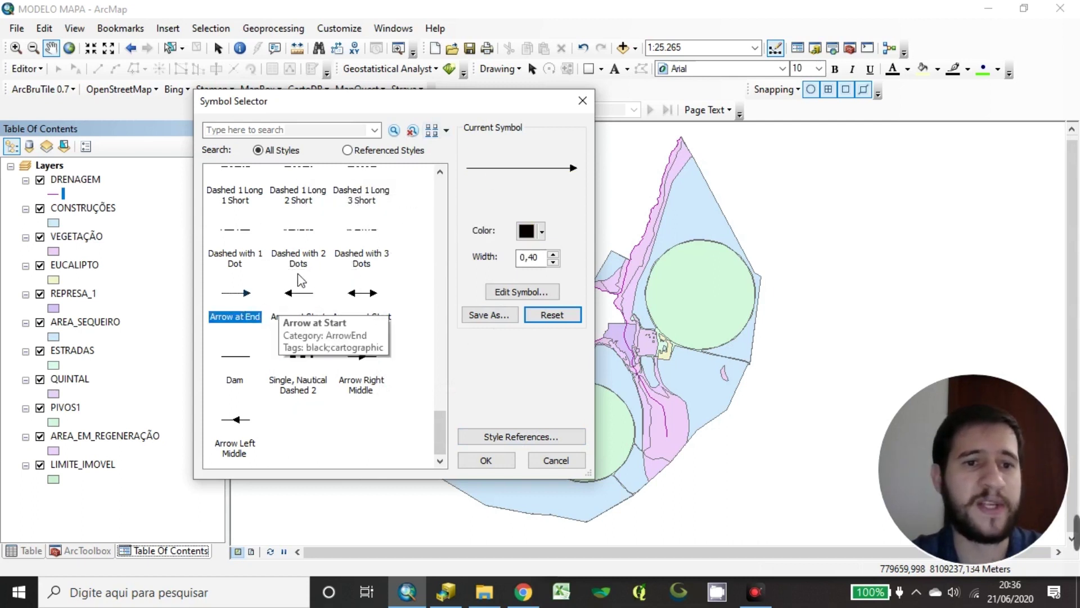
pyautogui.click(361, 294)
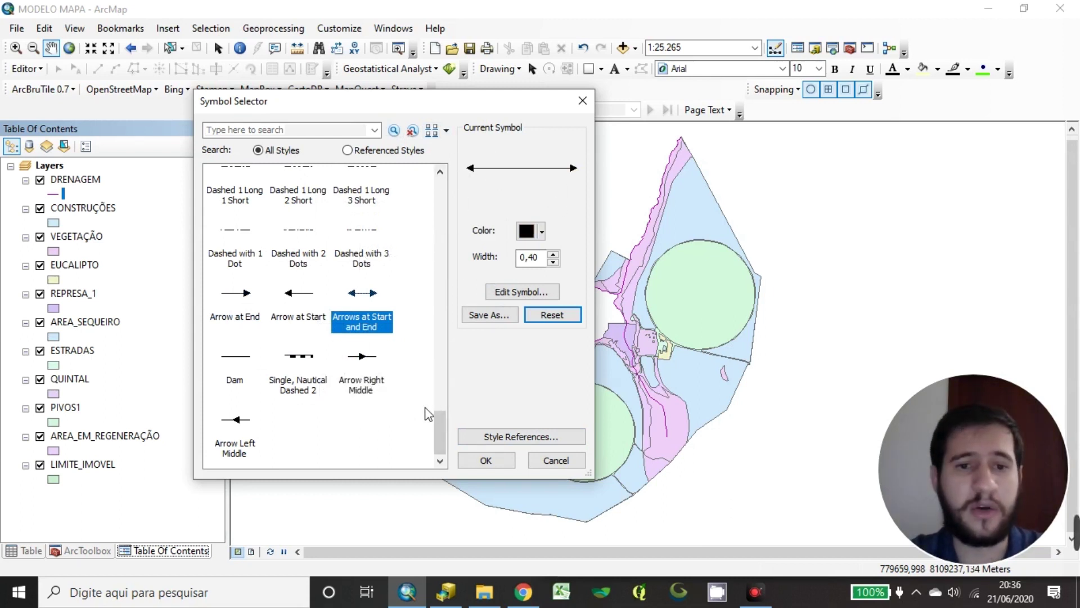
pyautogui.moveTo(440, 432); pyautogui.dragTo(457, 172)
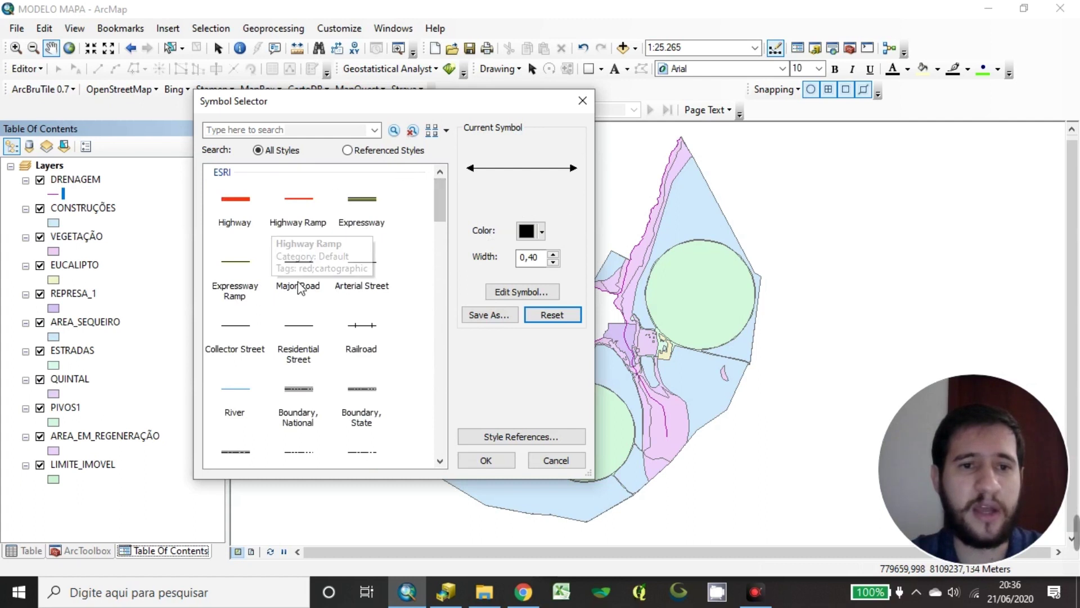
pyautogui.click(363, 284)
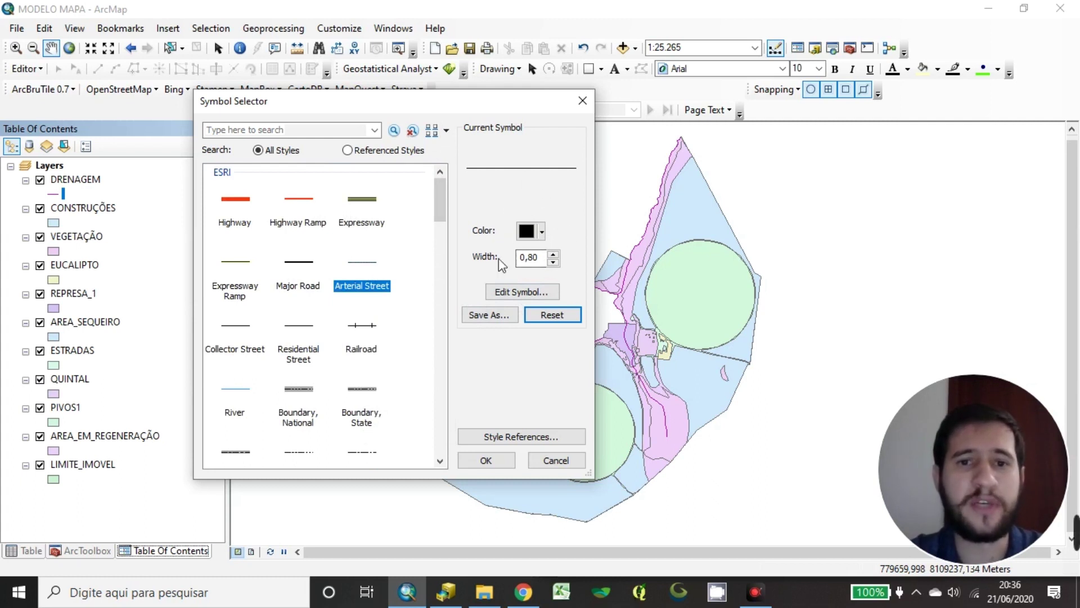
pyautogui.click(541, 231)
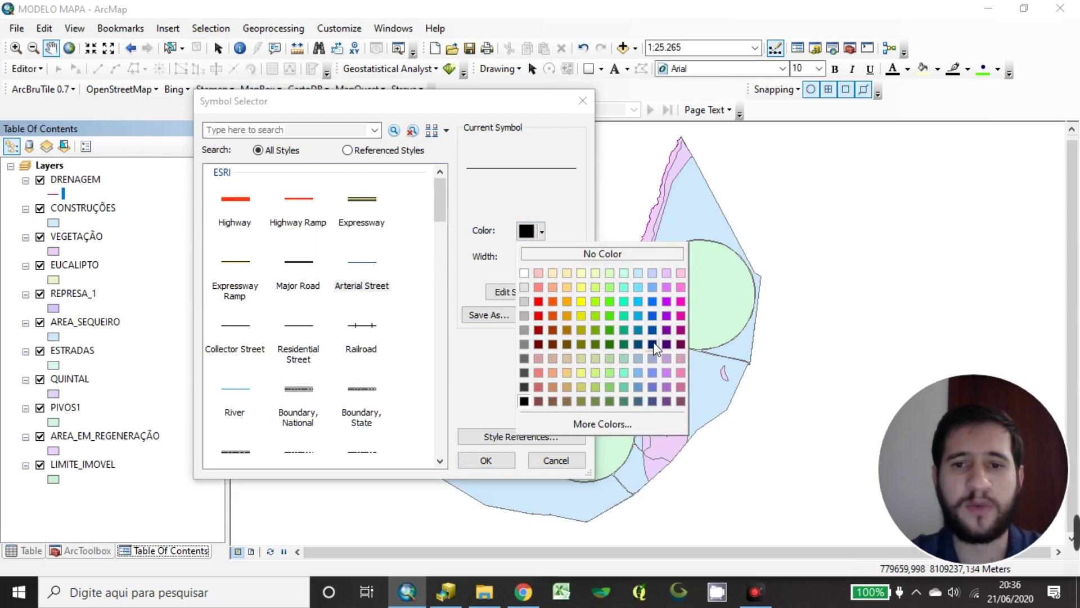
pyautogui.click(543, 231)
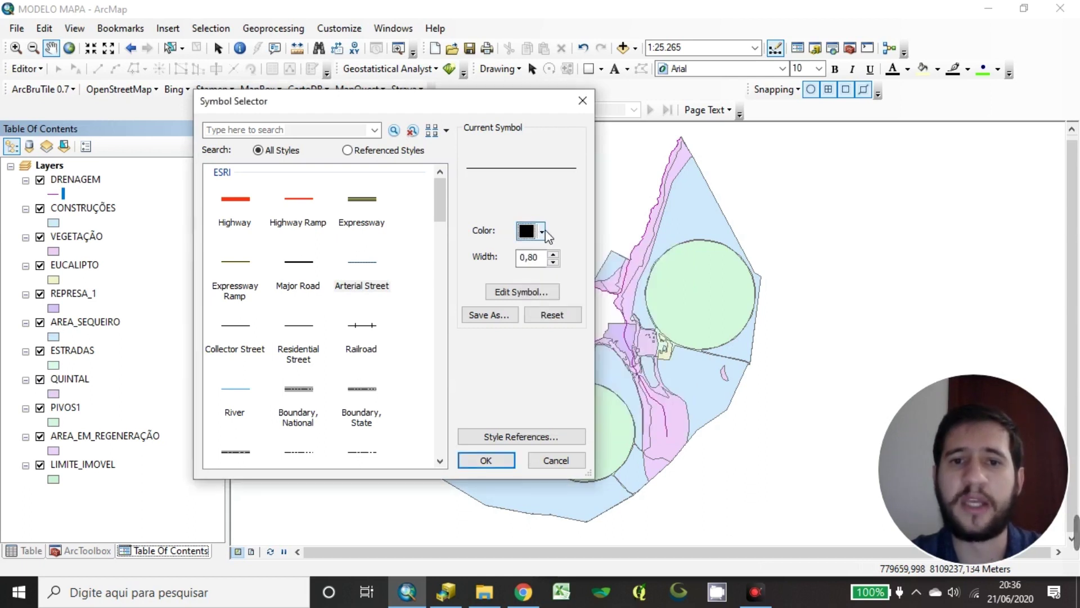
pyautogui.click(526, 231)
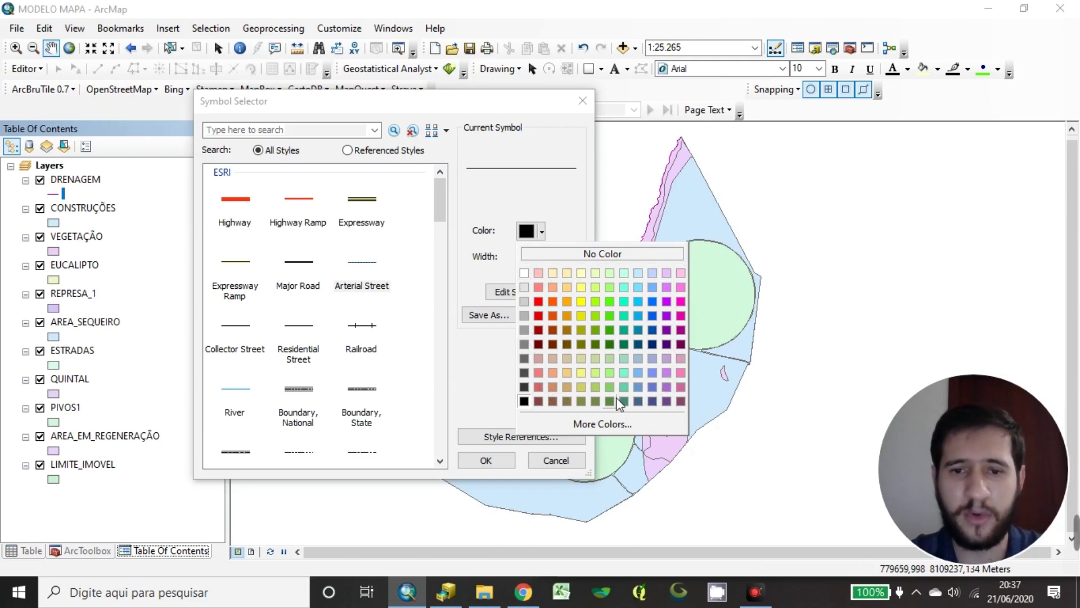
pyautogui.click(650, 425)
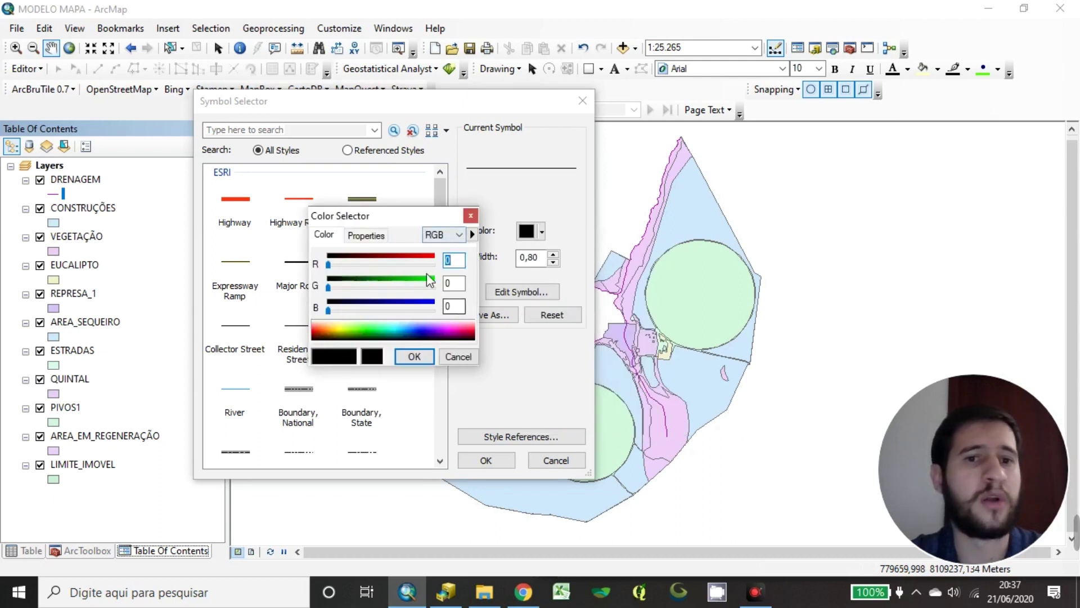
pyautogui.moveTo(409, 223); pyautogui.dragTo(417, 272)
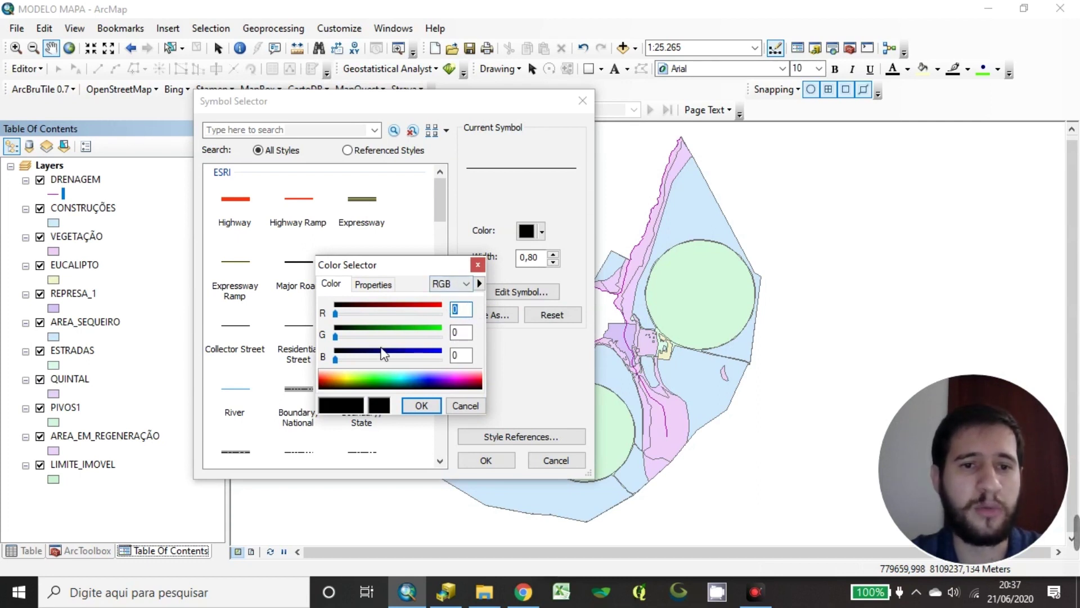
pyautogui.click(376, 284)
pyautogui.click(332, 284)
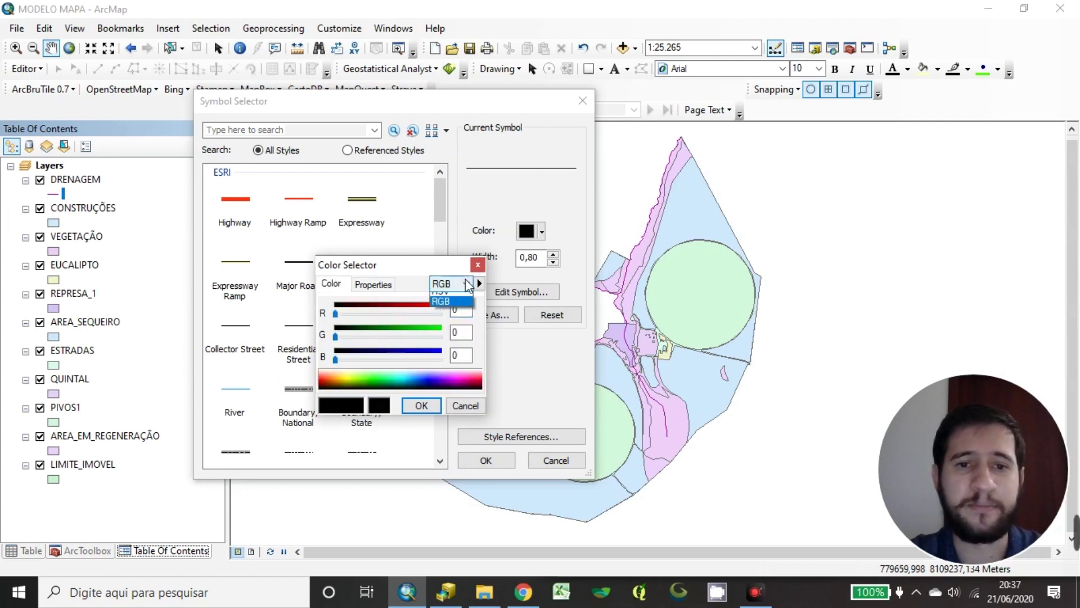
pyautogui.click(440, 308)
pyautogui.click(455, 283)
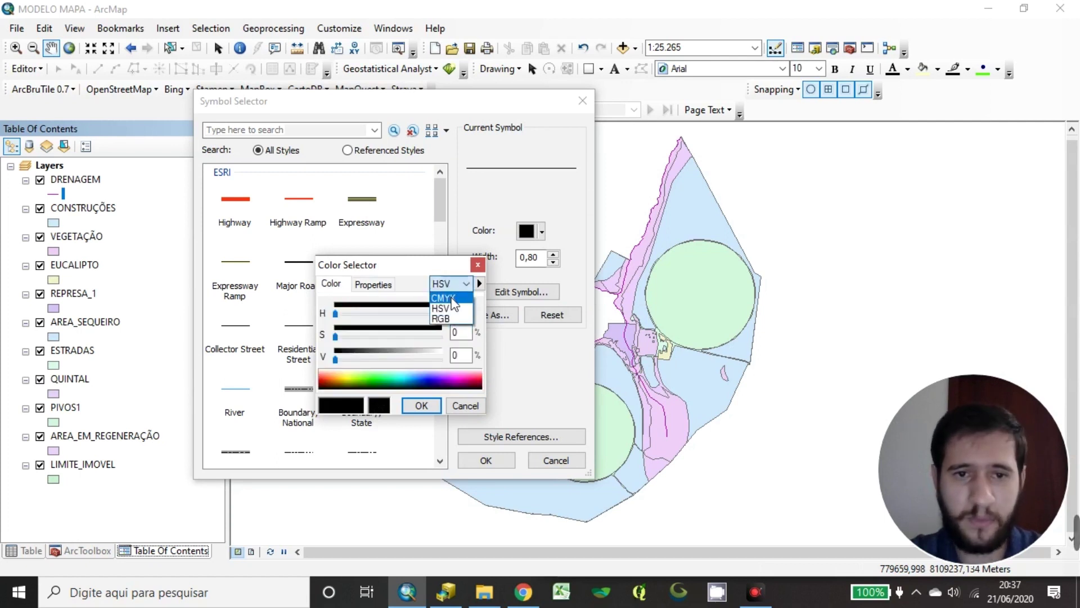
pyautogui.click(444, 297)
pyautogui.click(456, 284)
pyautogui.click(444, 308)
pyautogui.click(450, 287)
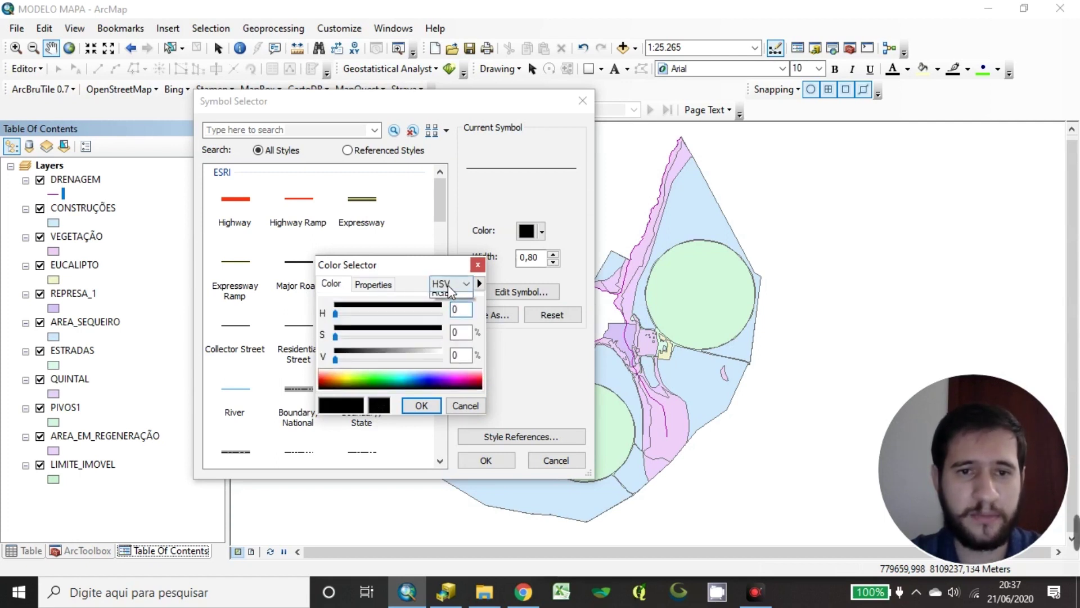
pyautogui.click(447, 294)
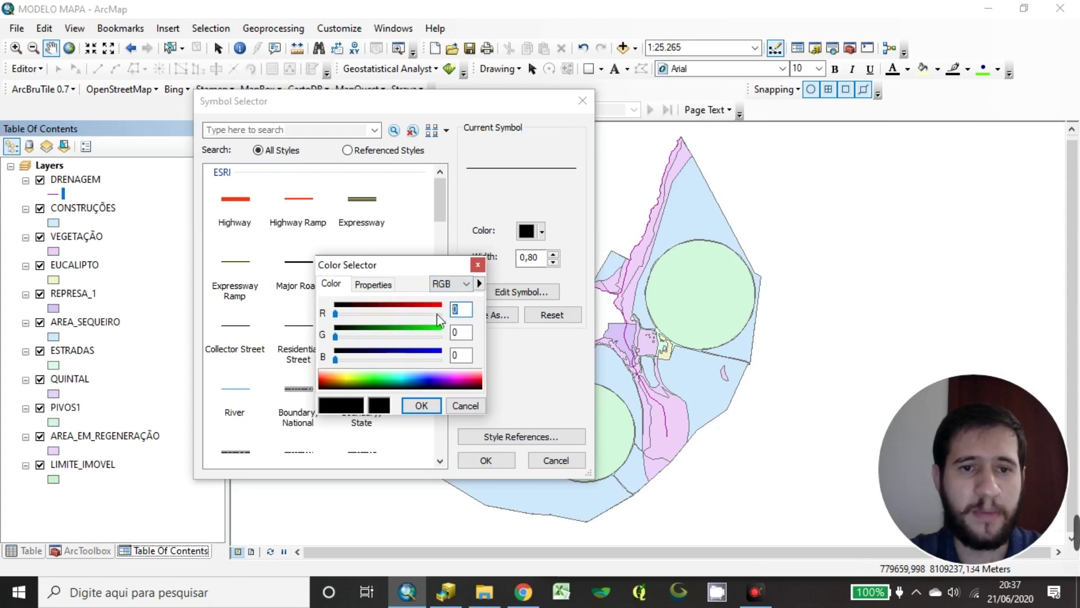
pyautogui.moveTo(336, 314); pyautogui.dragTo(370, 337)
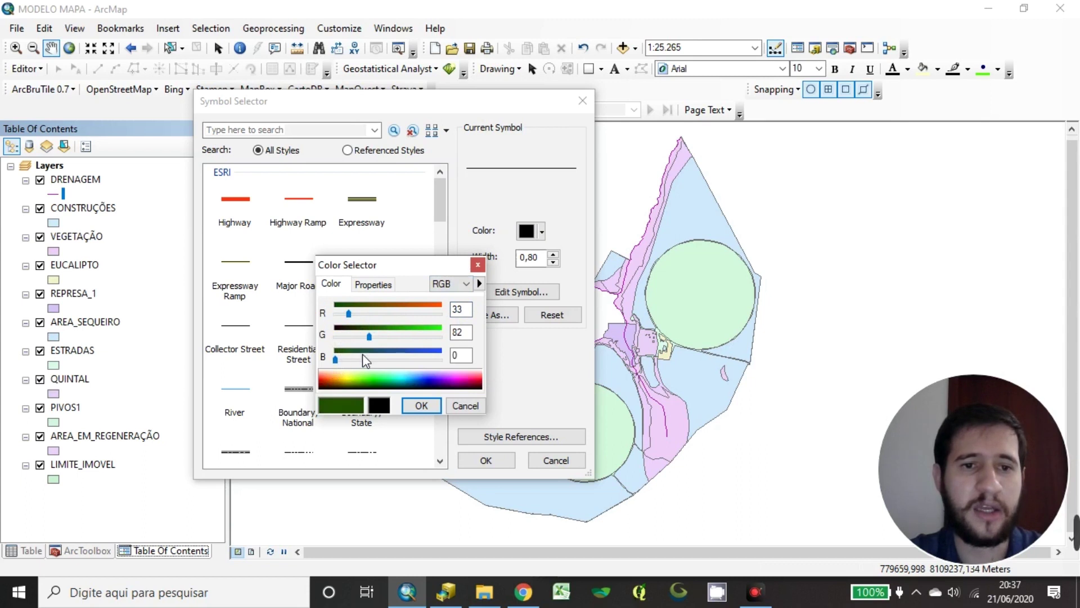
pyautogui.moveTo(335, 360); pyautogui.dragTo(412, 360)
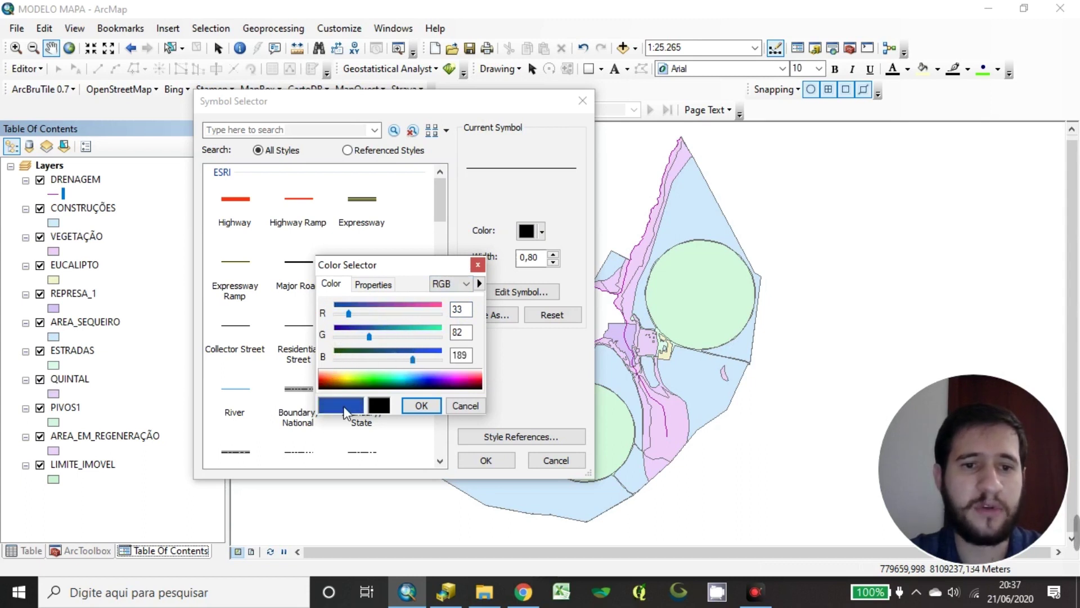
pyautogui.click(452, 403)
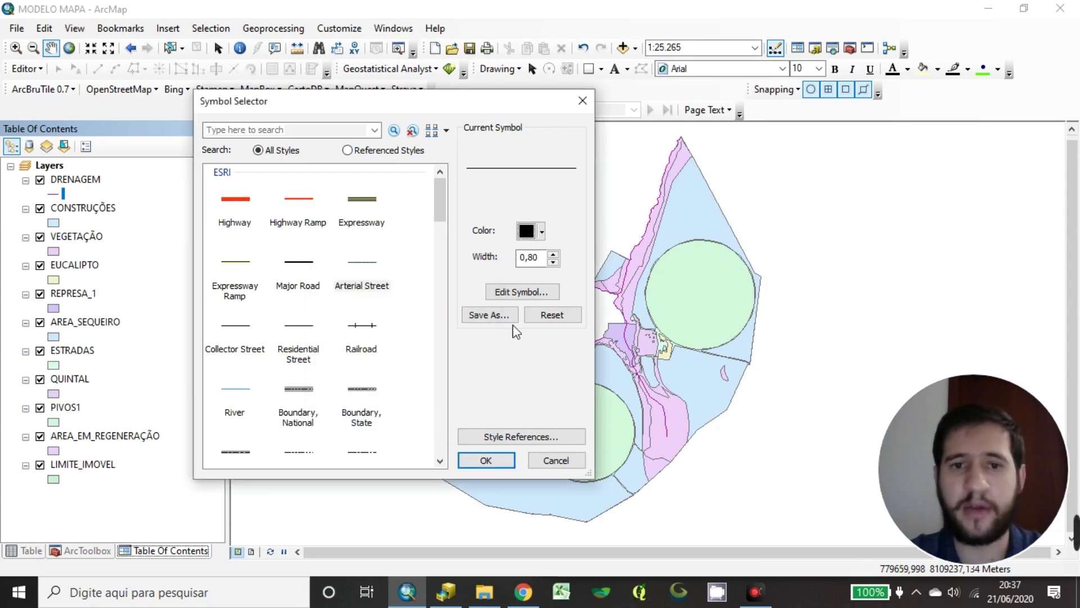
# Change DRENAGEM's line symbol to Ultra Blue with a width of 2
pyautogui.click(542, 233)
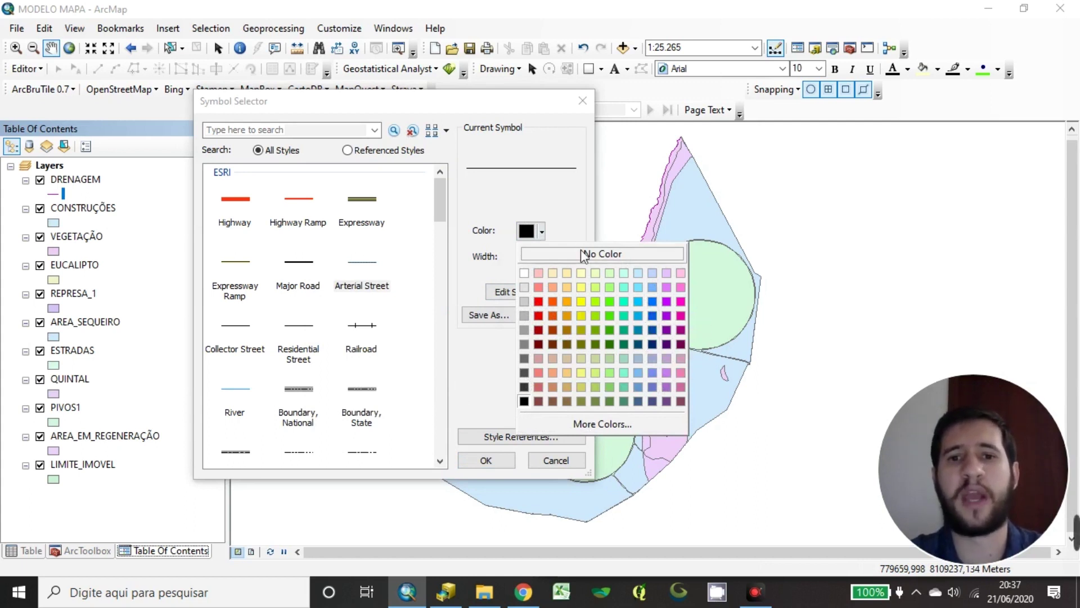
pyautogui.click(653, 330)
pyautogui.doubleClick(534, 257)
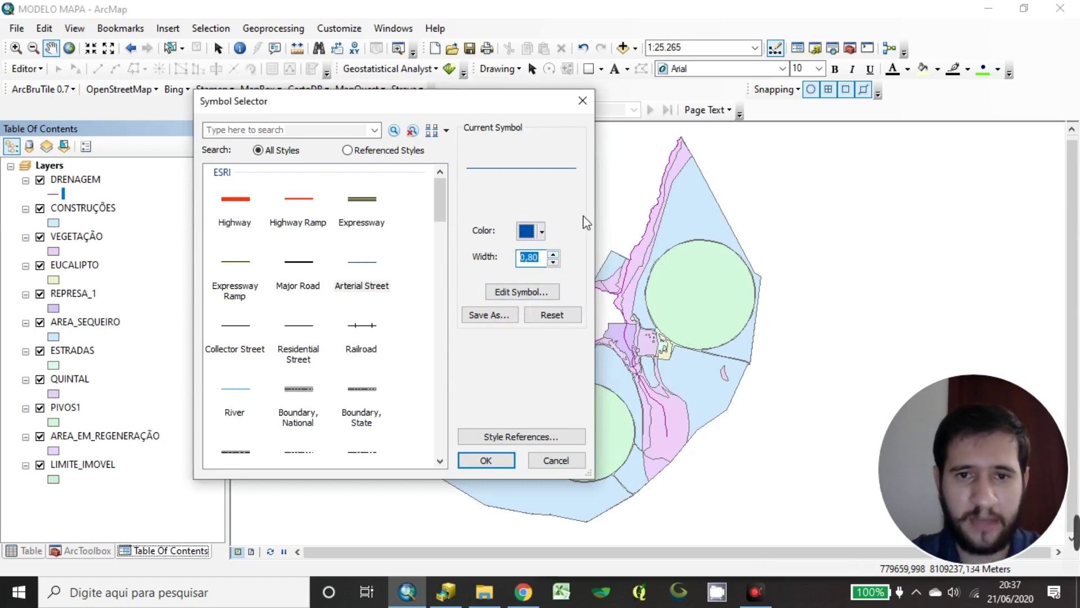
pyautogui.write('2')
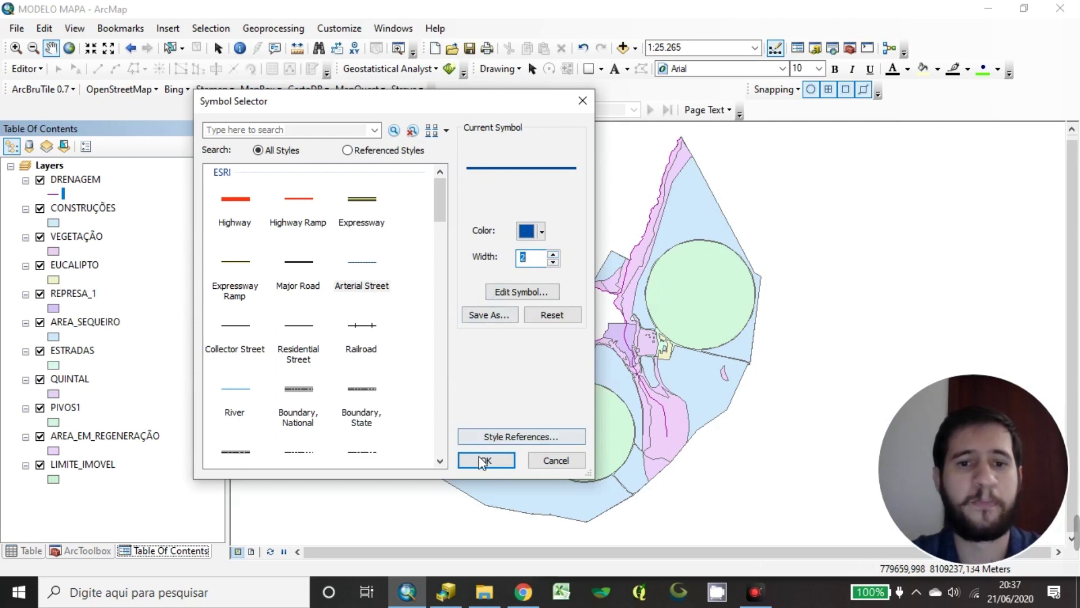
pyautogui.click(530, 291)
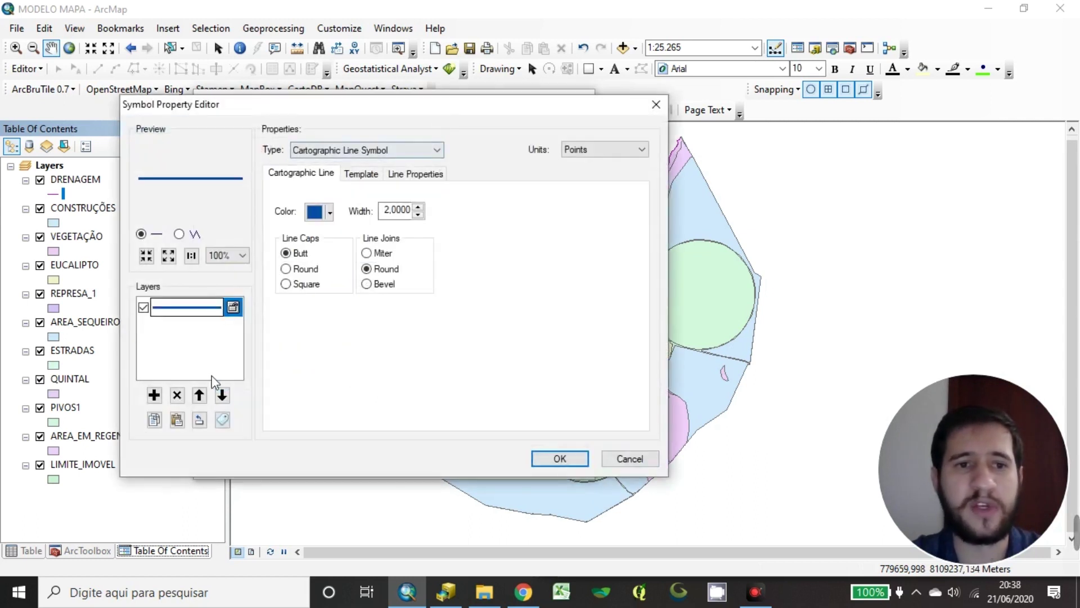
pyautogui.click(656, 106)
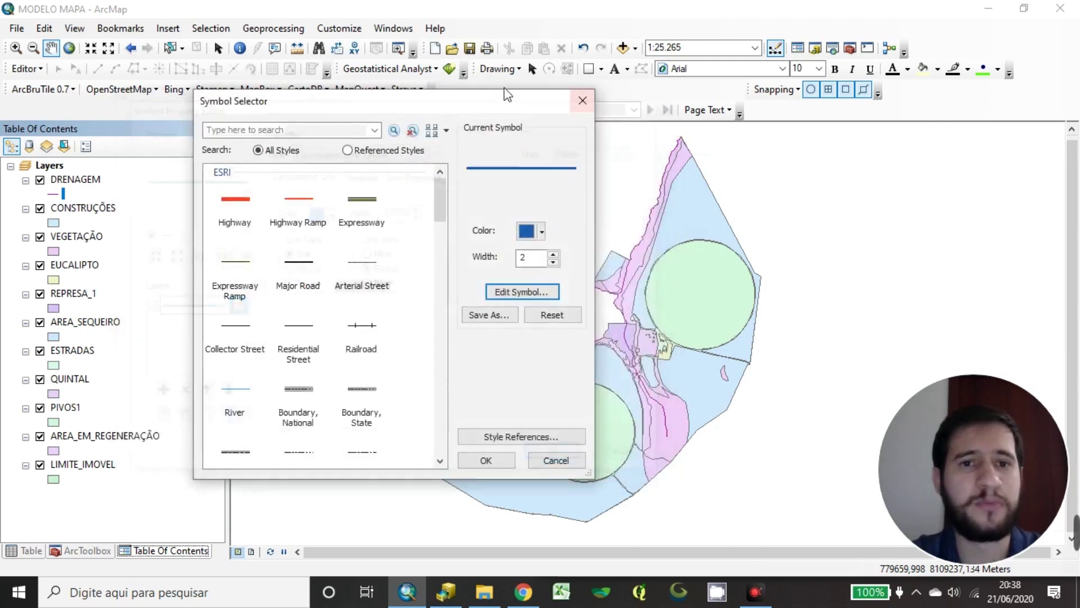
# Apply the blue width-2 line symbol to DRENAGEM and select the DRENAGEM layer
pyautogui.click(486, 461)
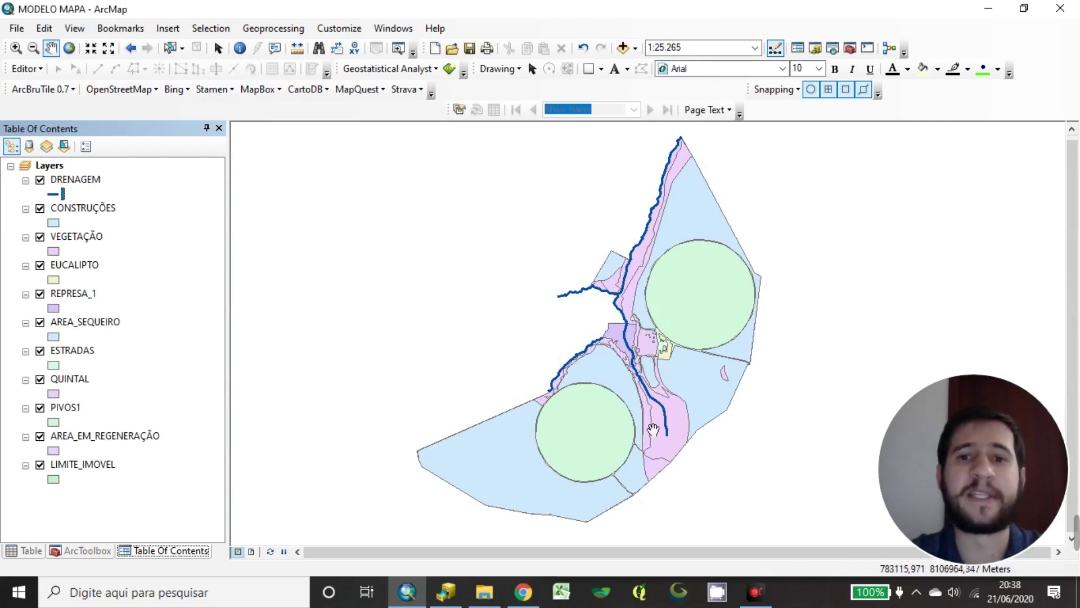
pyautogui.click(203, 328)
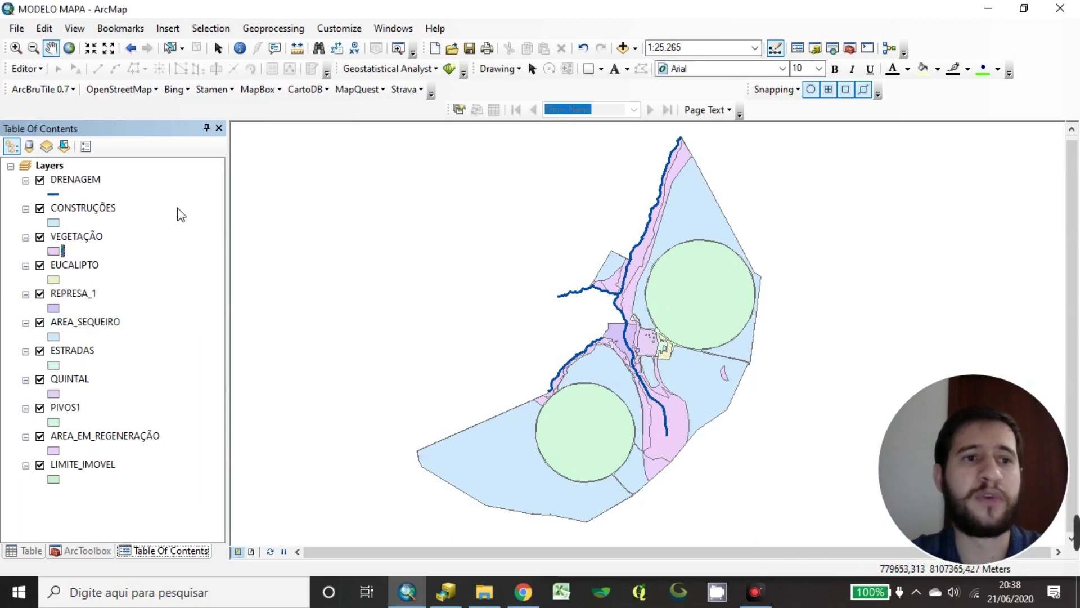
pyautogui.click(99, 169)
pyautogui.keyDown('ctrl'); pyautogui.click(97, 177); pyautogui.keyUp('ctrl')
pyautogui.click(97, 178)
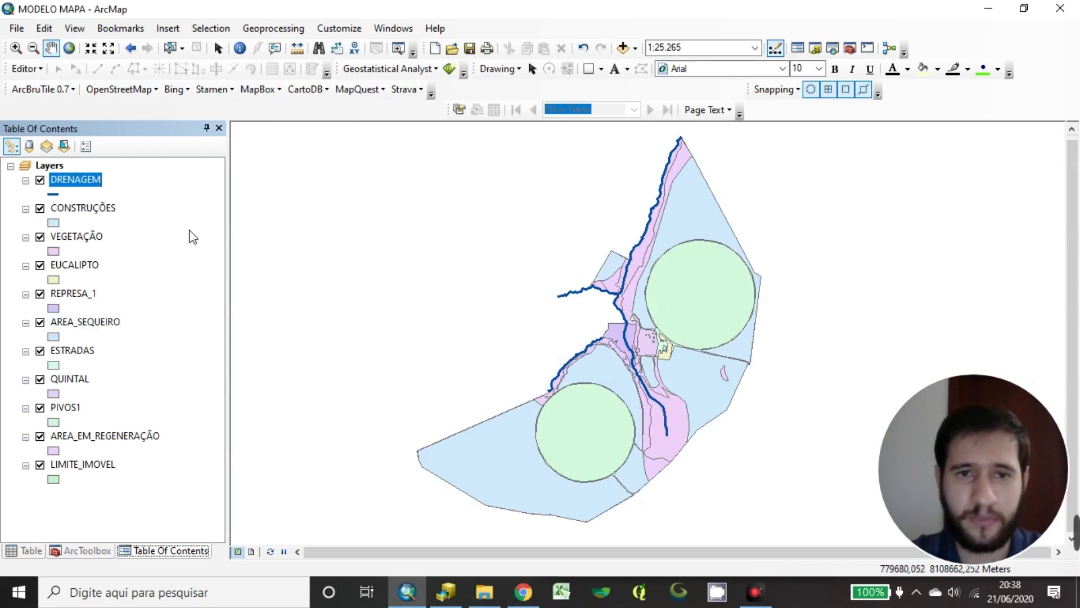
# Zoom to the reservoir, toggle REPRESA_1's visibility, then move it above DRENAGEM to the top
pyautogui.scroll(10, 655, 332)
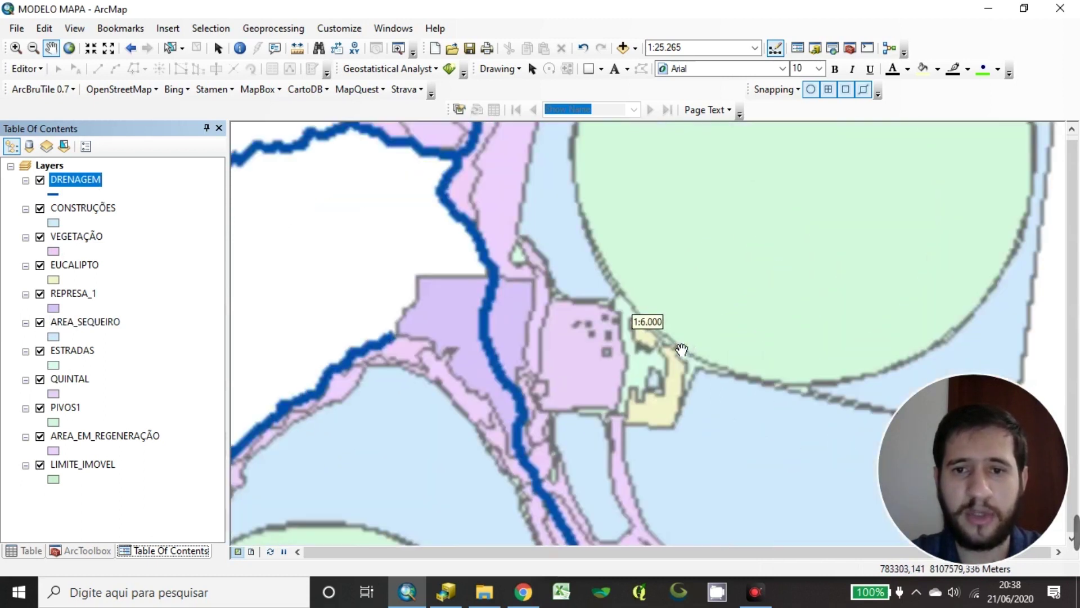
pyautogui.moveTo(410, 388); pyautogui.dragTo(436, 322)
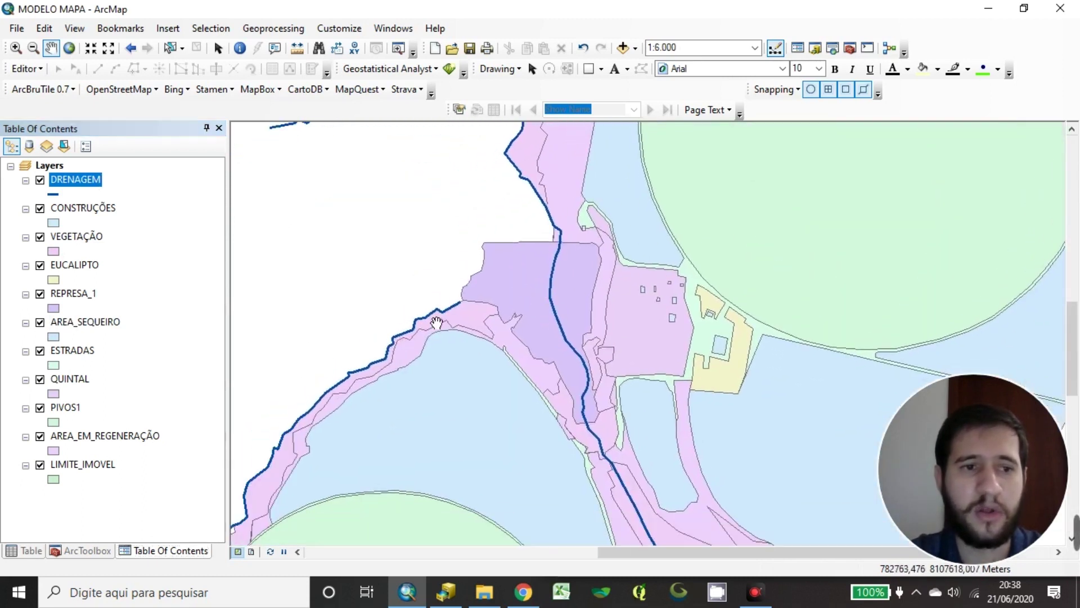
pyautogui.click(40, 294)
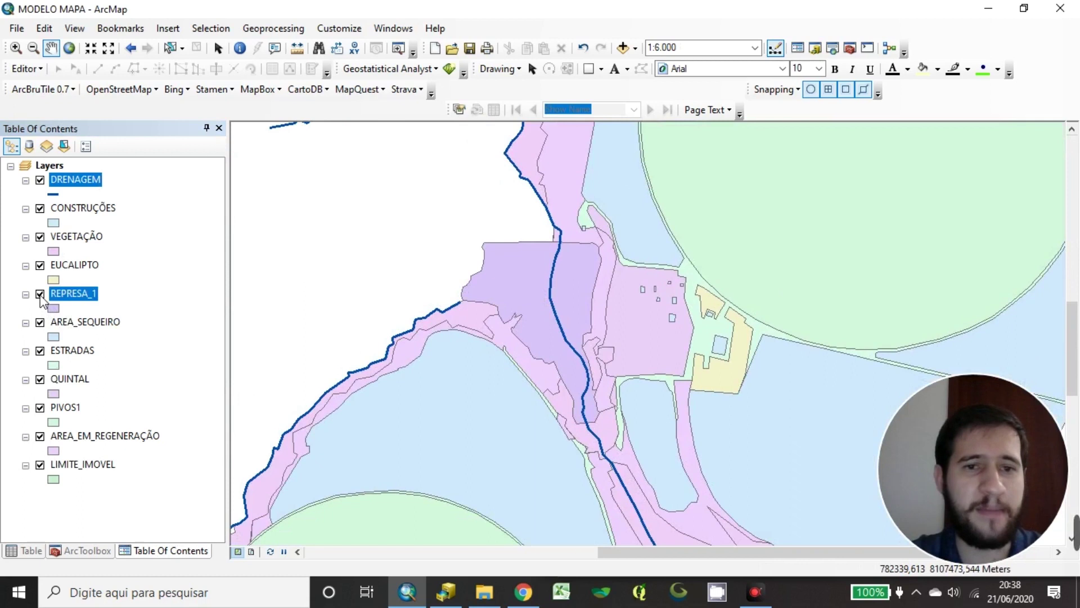
pyautogui.click(40, 294)
pyautogui.click(40, 295)
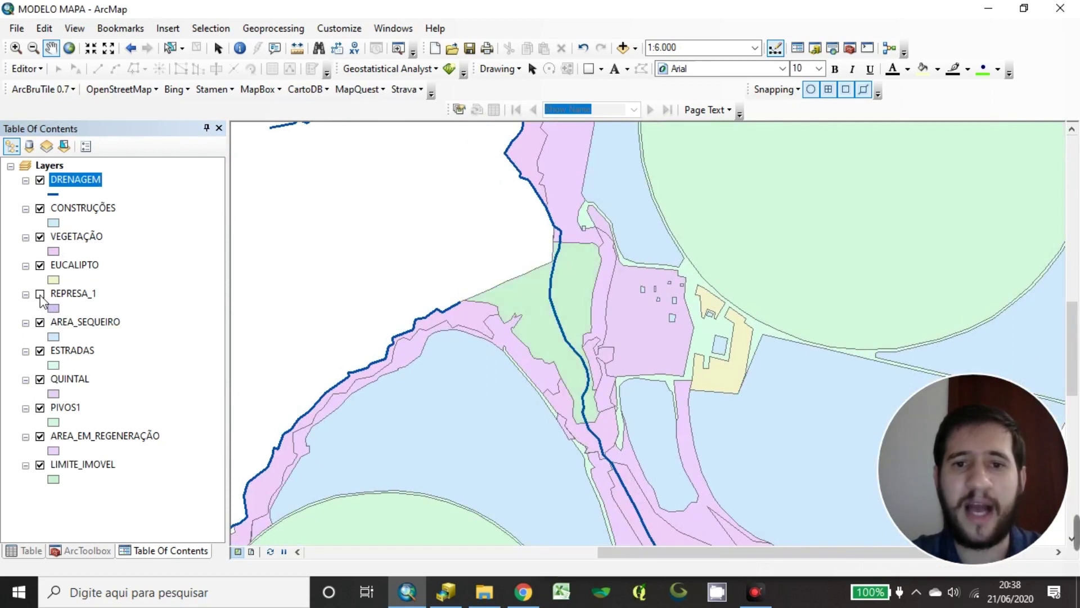
pyautogui.click(40, 294)
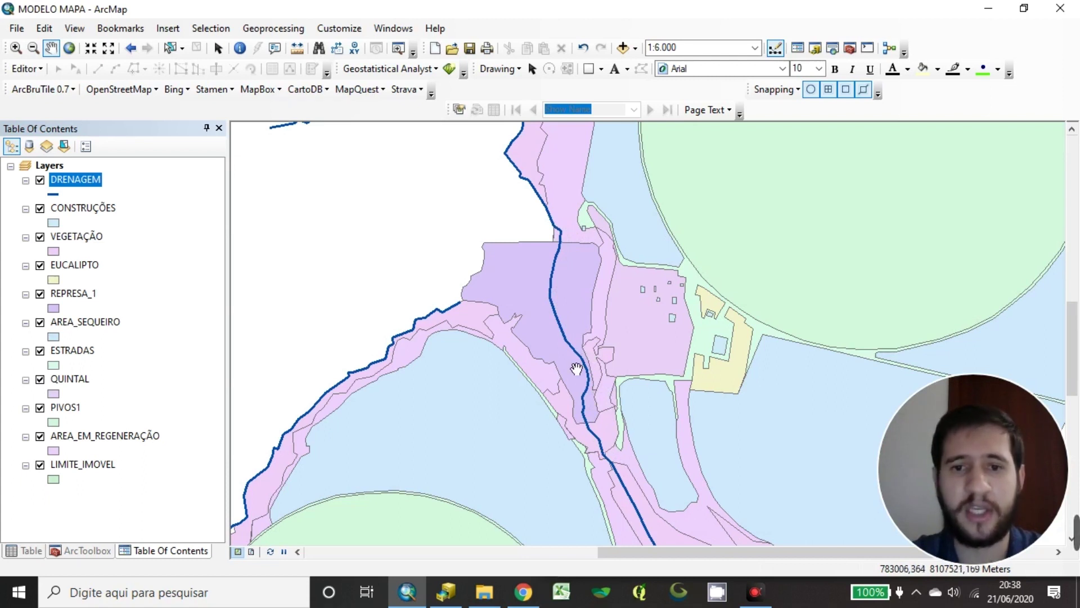
pyautogui.moveTo(73, 293); pyautogui.dragTo(73, 175)
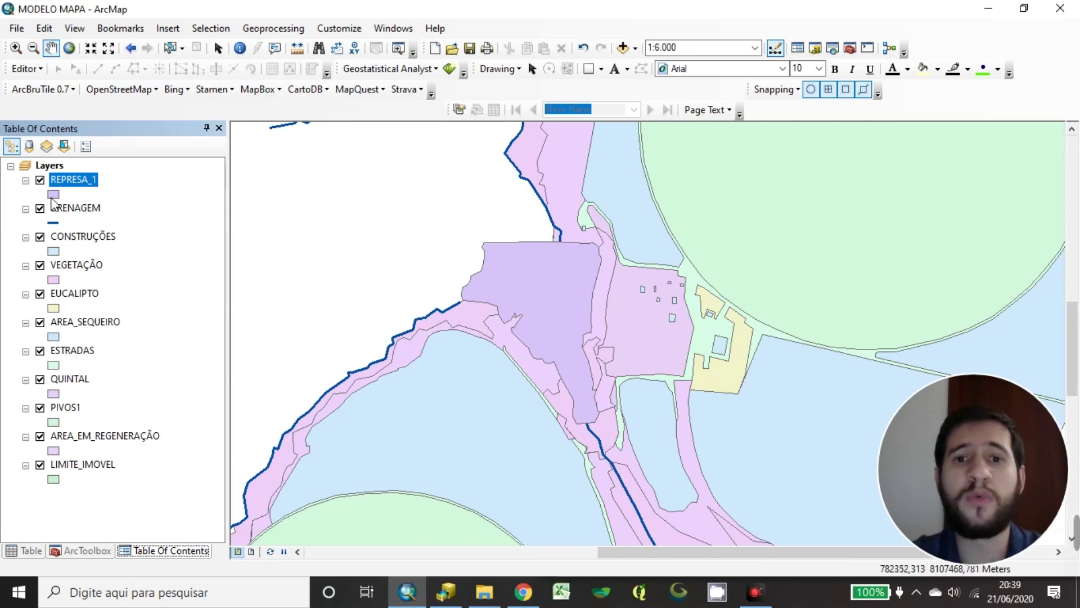
# Give REPRESA_1 a dark blue fill with a black outline and apply it
pyautogui.click(53, 195)
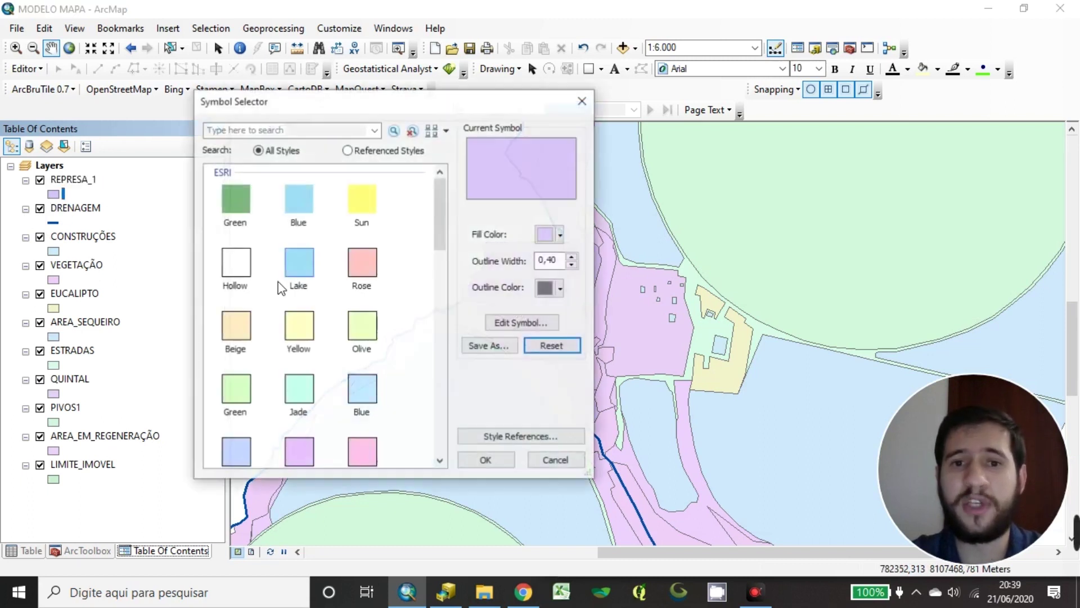
pyautogui.click(549, 234)
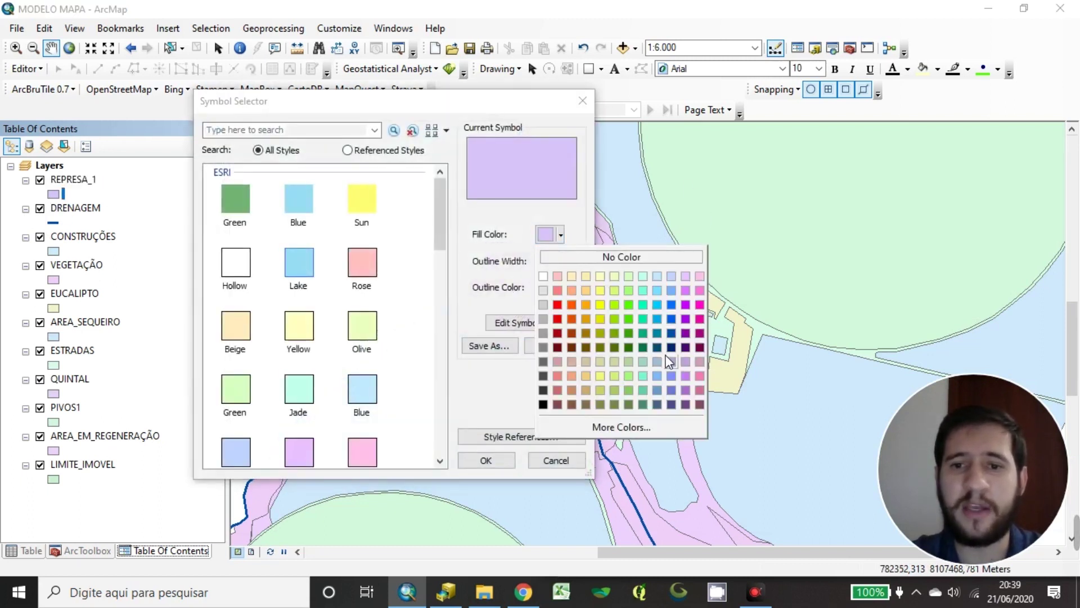
pyautogui.click(528, 160)
pyautogui.moveTo(498, 104); pyautogui.dragTo(559, 174)
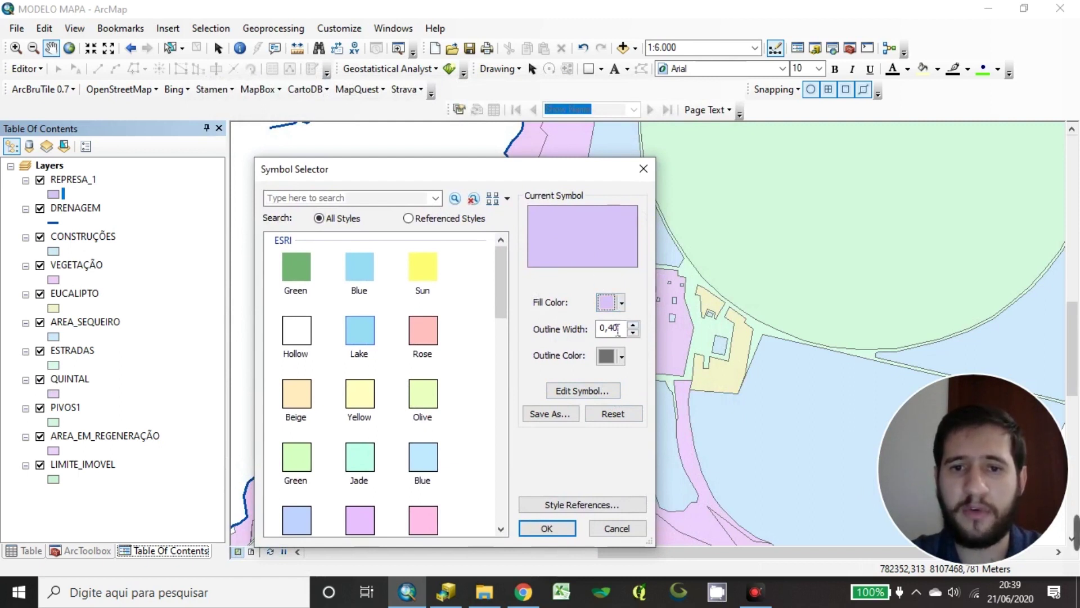
pyautogui.click(626, 362)
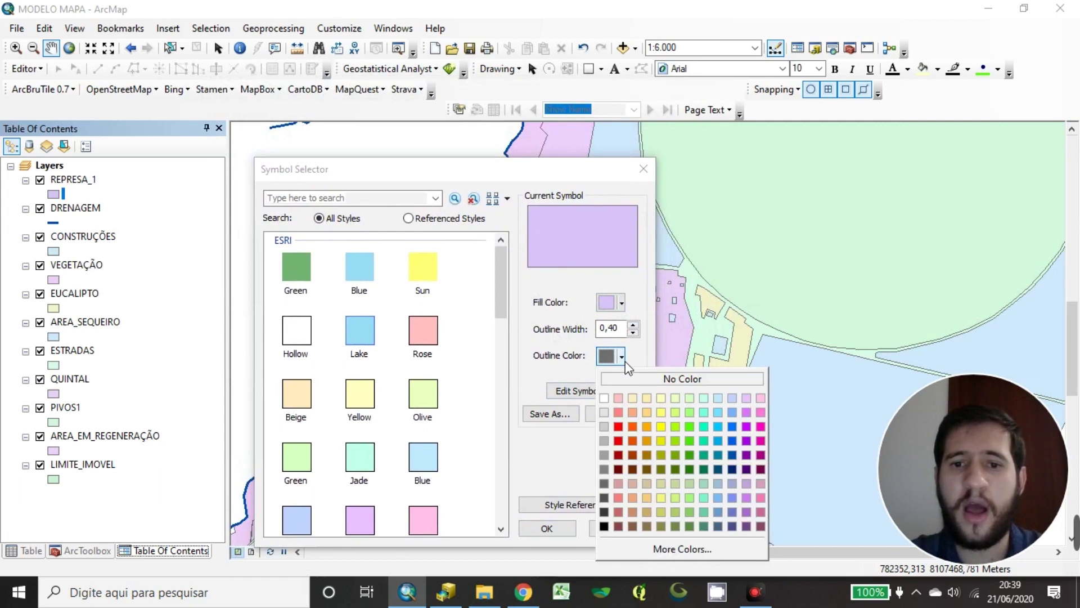
pyautogui.click(625, 362)
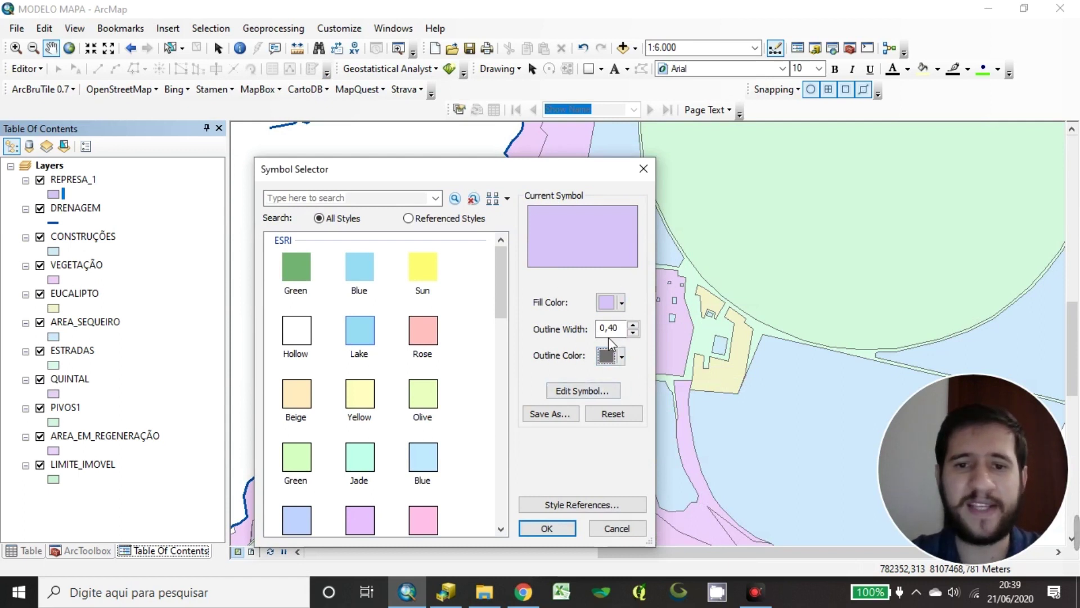
pyautogui.click(621, 356)
pyautogui.click(614, 363)
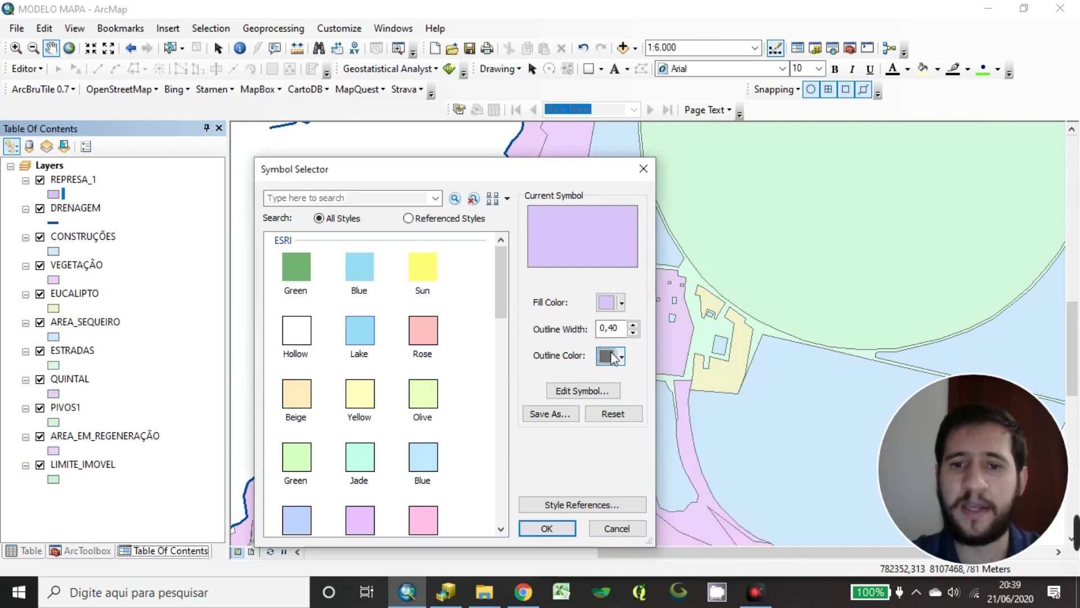
pyautogui.click(619, 360)
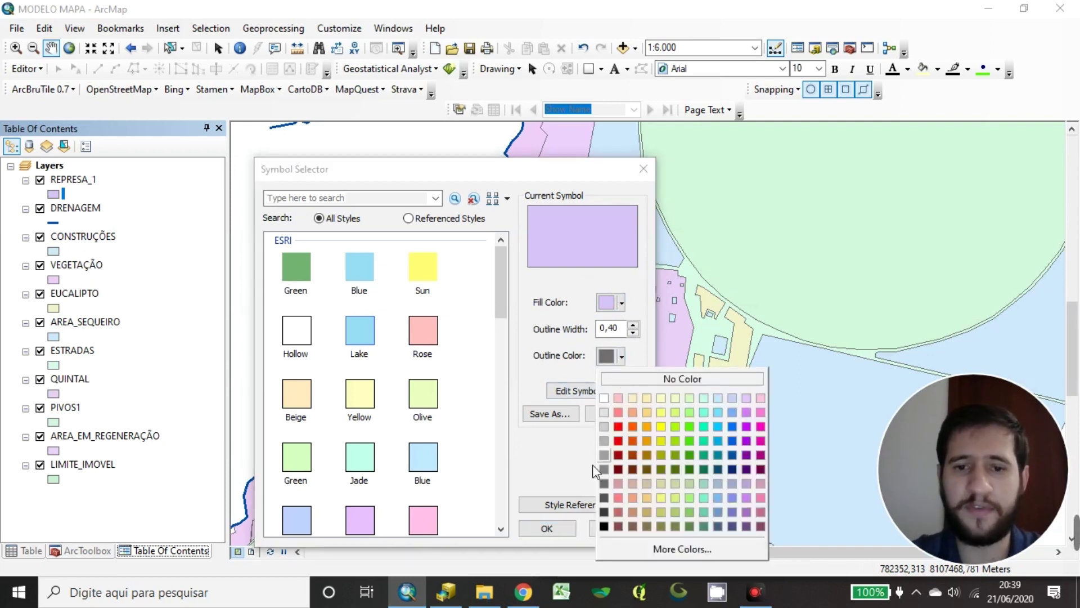
pyautogui.click(604, 526)
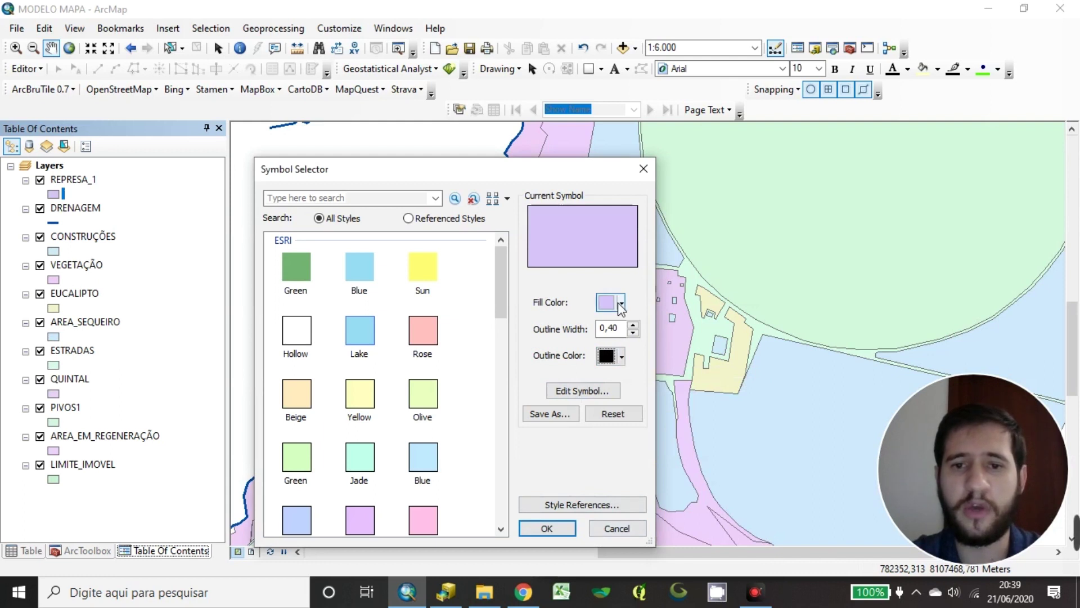
pyautogui.click(621, 306)
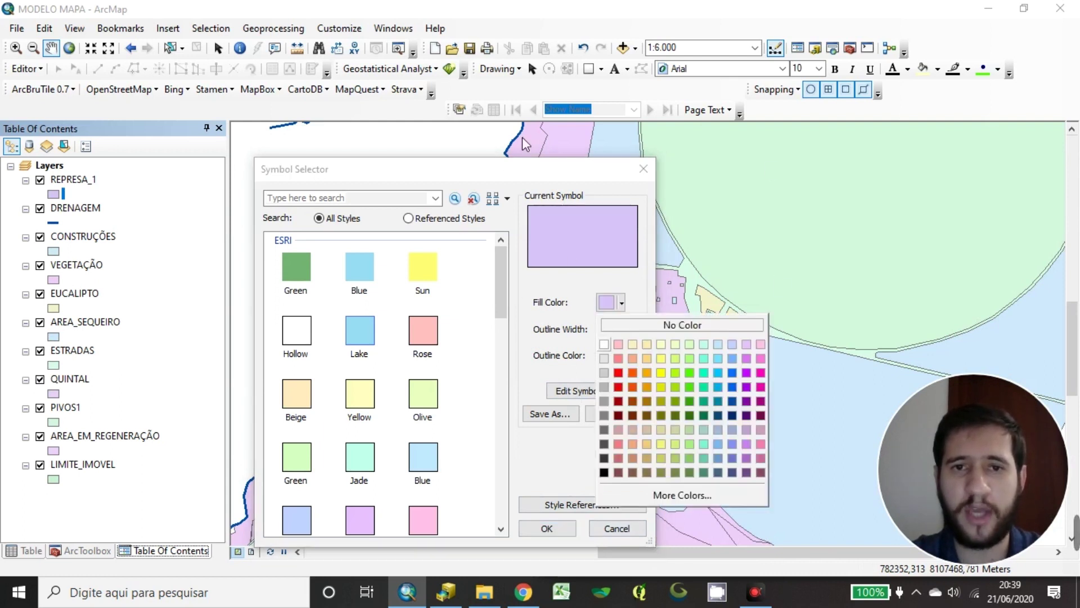
pyautogui.click(732, 401)
pyautogui.click(546, 528)
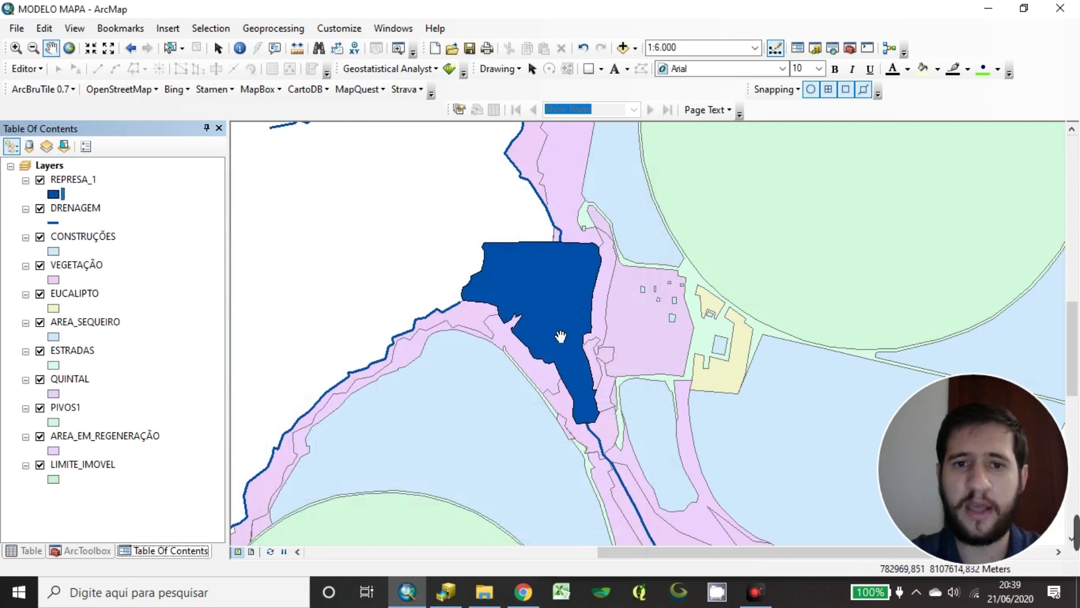
# Set REPRESA_1's outline colour to No Color and apply it
pyautogui.click(54, 194)
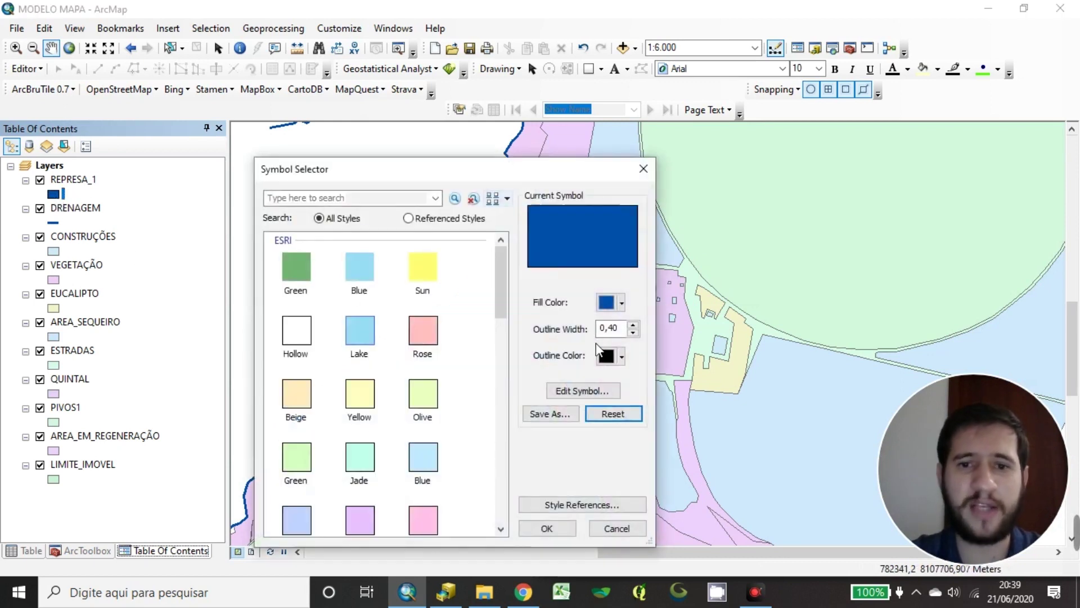
pyautogui.click(622, 356)
pyautogui.click(635, 378)
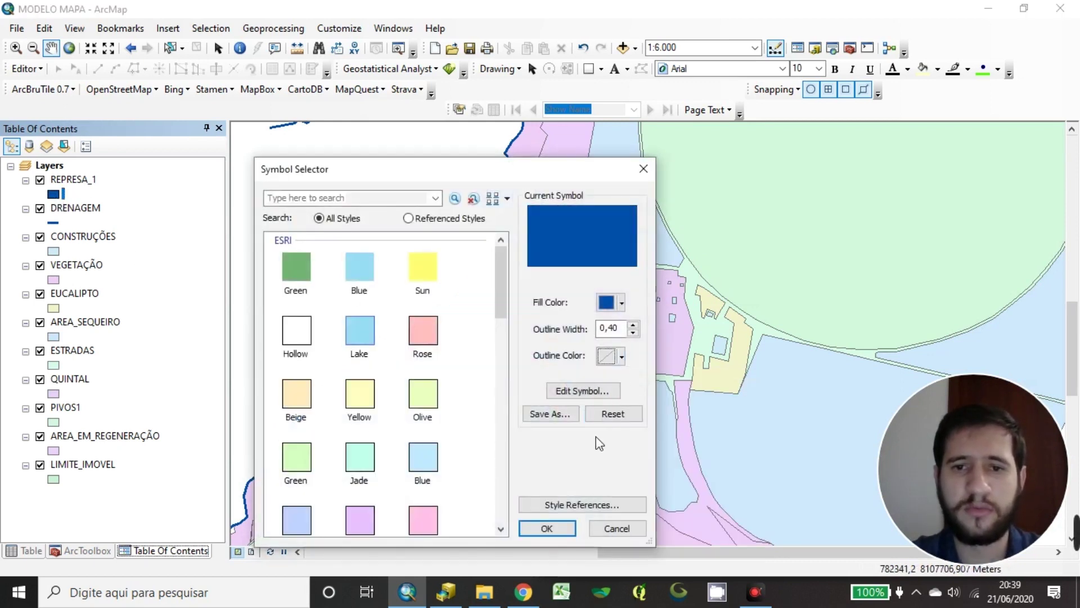
pyautogui.click(549, 528)
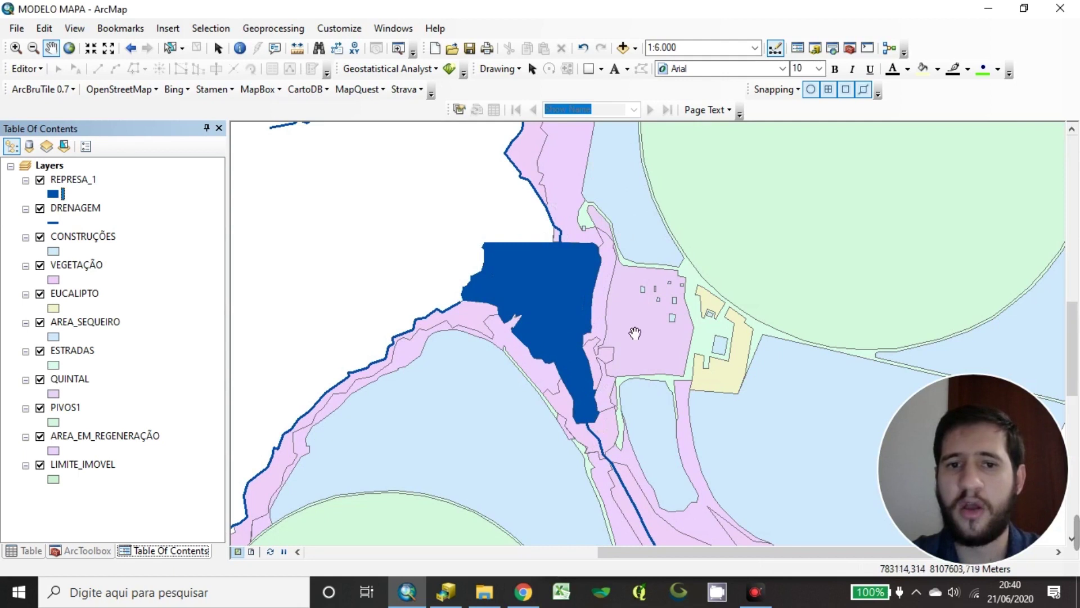
# Select the DRENAGEM and CONSTRUÇÕES layers in the Table of Contents
pyautogui.click(195, 240)
pyautogui.click(165, 212)
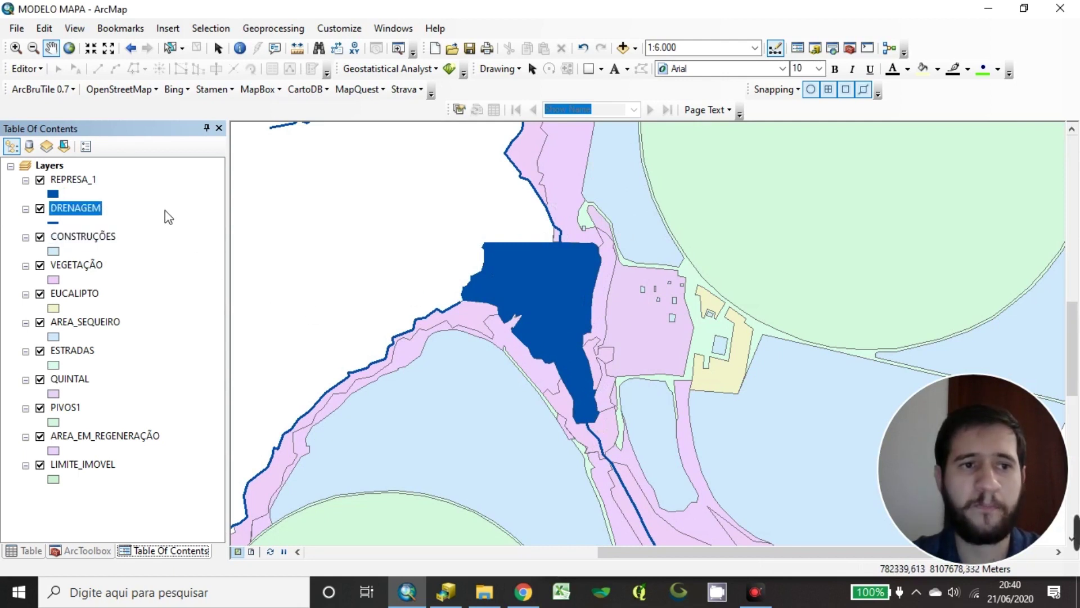
pyautogui.click(168, 239)
pyautogui.scroll(3, 561, 256)
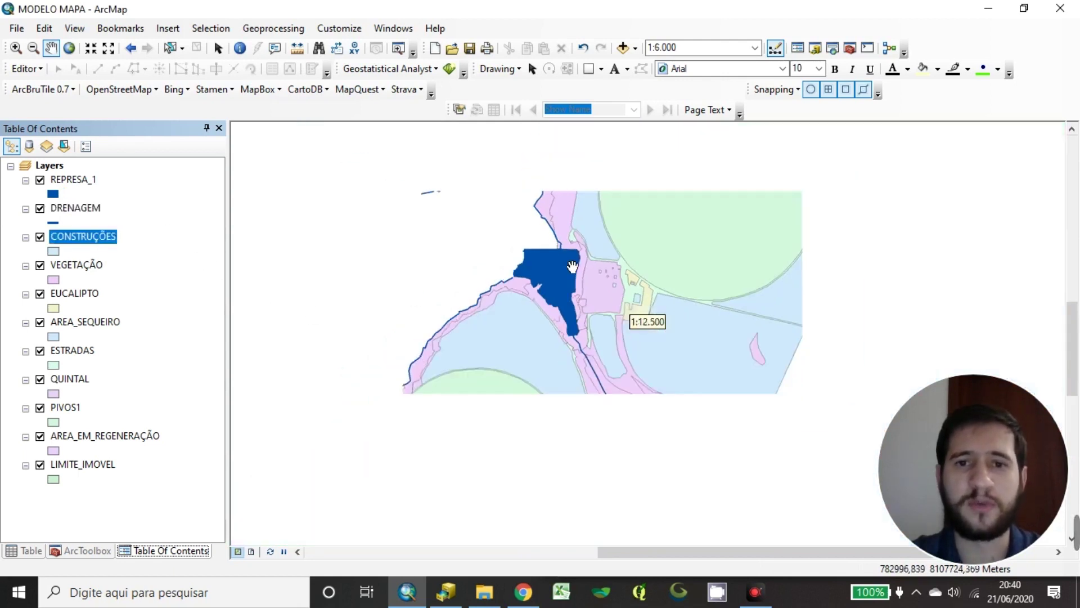
pyautogui.scroll(-2, 574, 268)
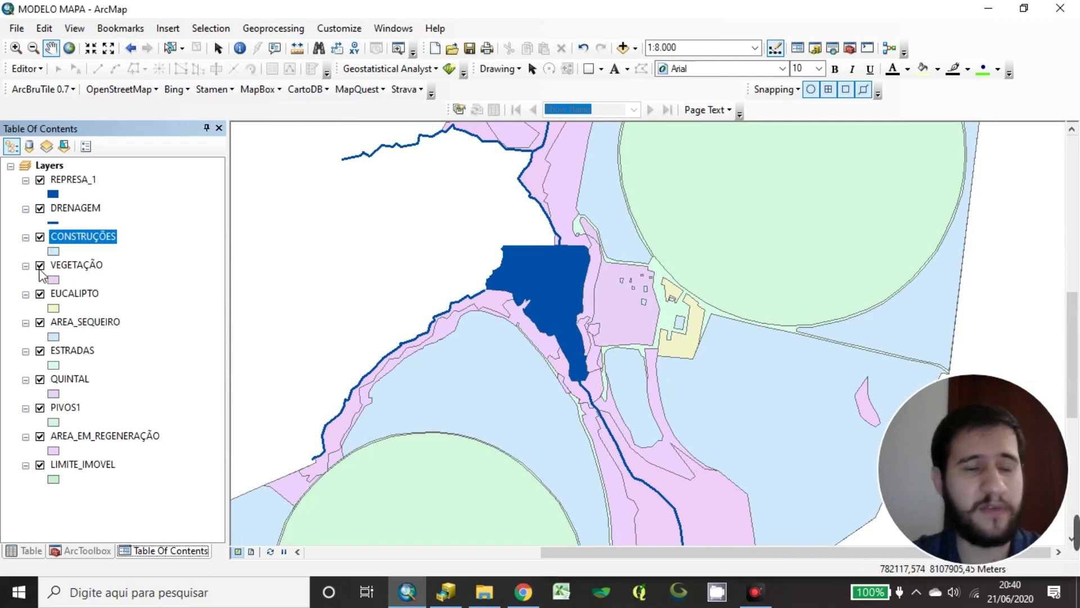
# Turn off VEGETAÇÃO, EUCALIPTO, AREA_SEQUEIRO, ESTRADAS, QUINTAL, PIVOS1, AREA_EM_REGENERAÇÃO and LIMITE_IMOVEL
pyautogui.click(40, 265)
pyautogui.click(40, 293)
pyautogui.click(40, 322)
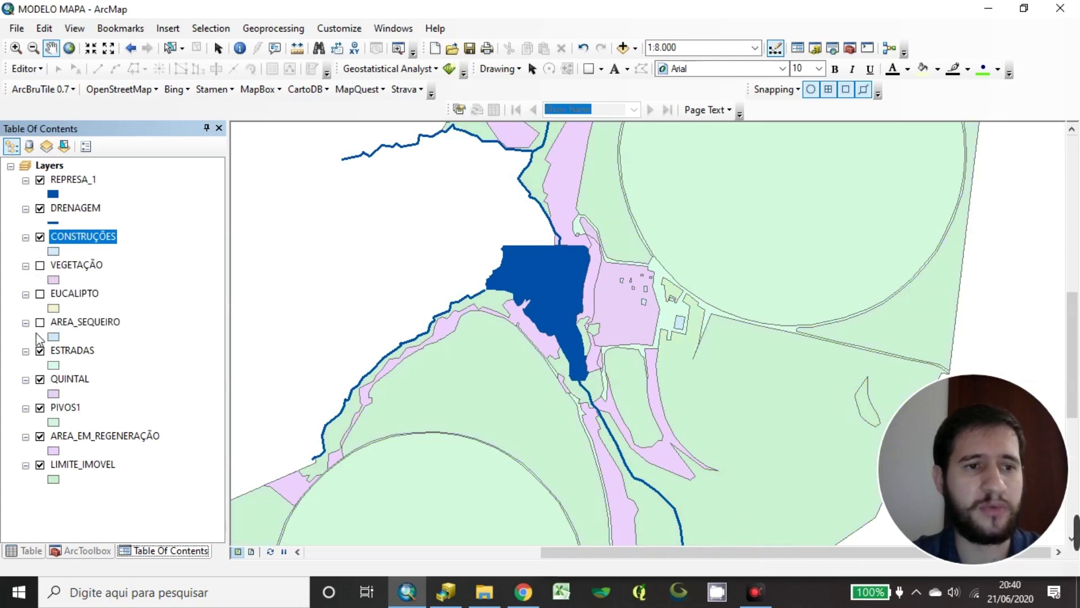
pyautogui.click(40, 350)
pyautogui.click(40, 379)
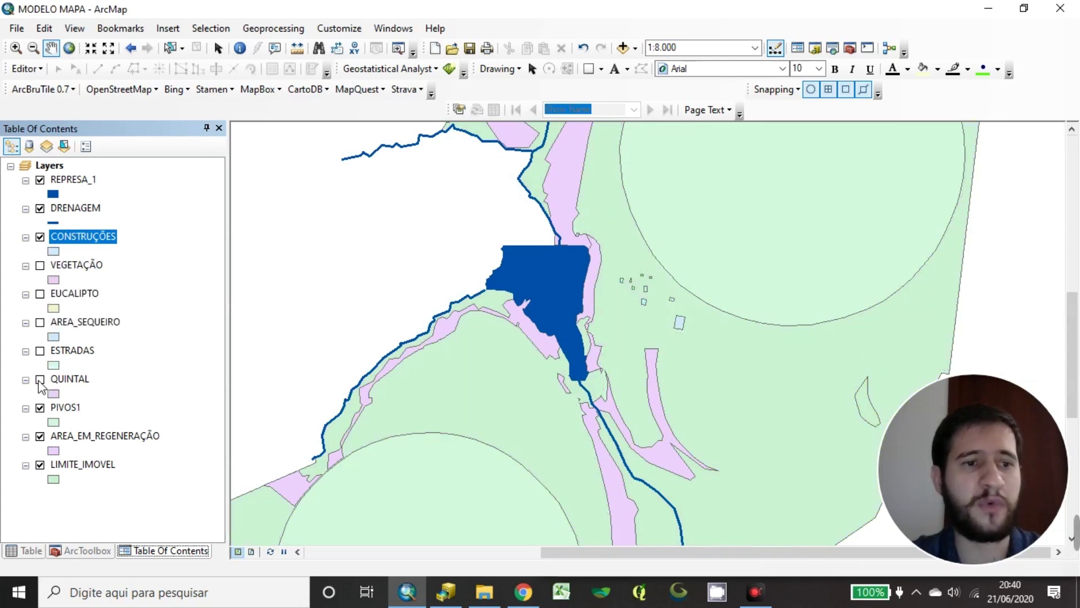
pyautogui.click(40, 408)
pyautogui.click(40, 436)
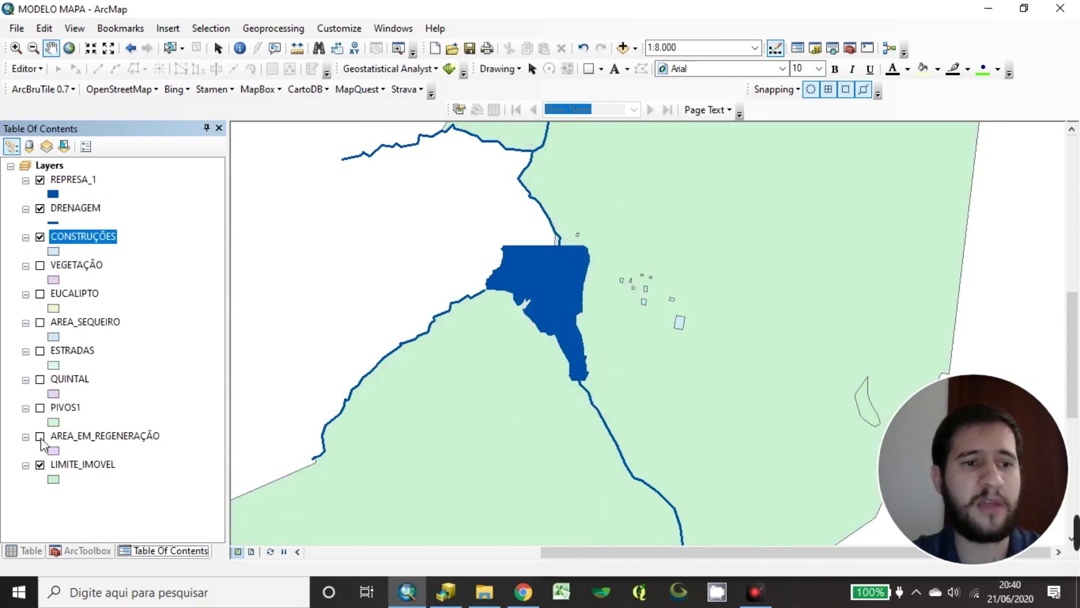
pyautogui.click(40, 466)
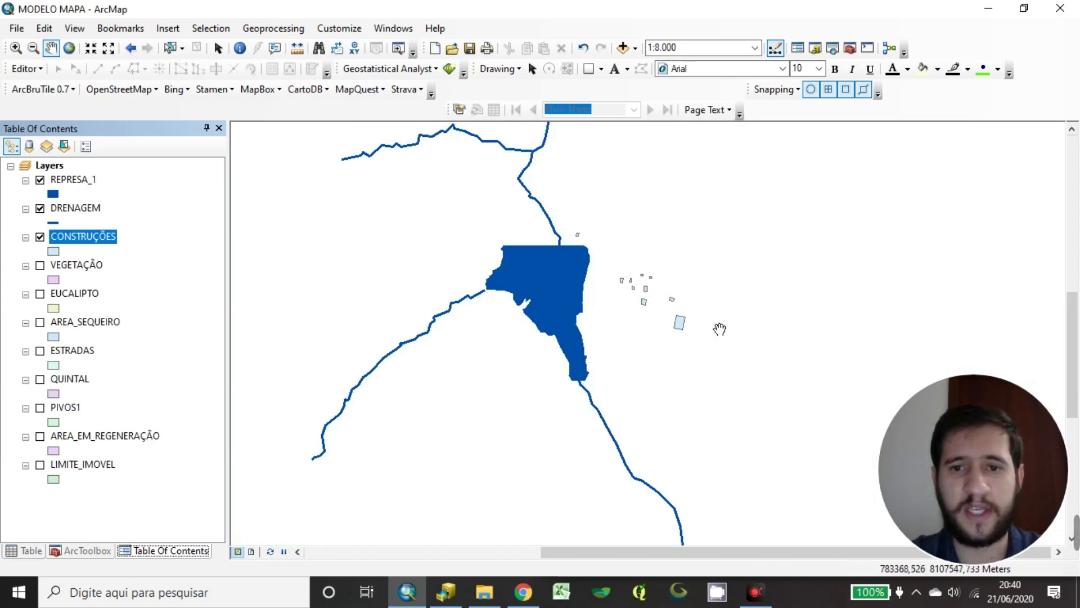
pyautogui.scroll(-2, 720, 327)
pyautogui.scroll(-1, 415, 217)
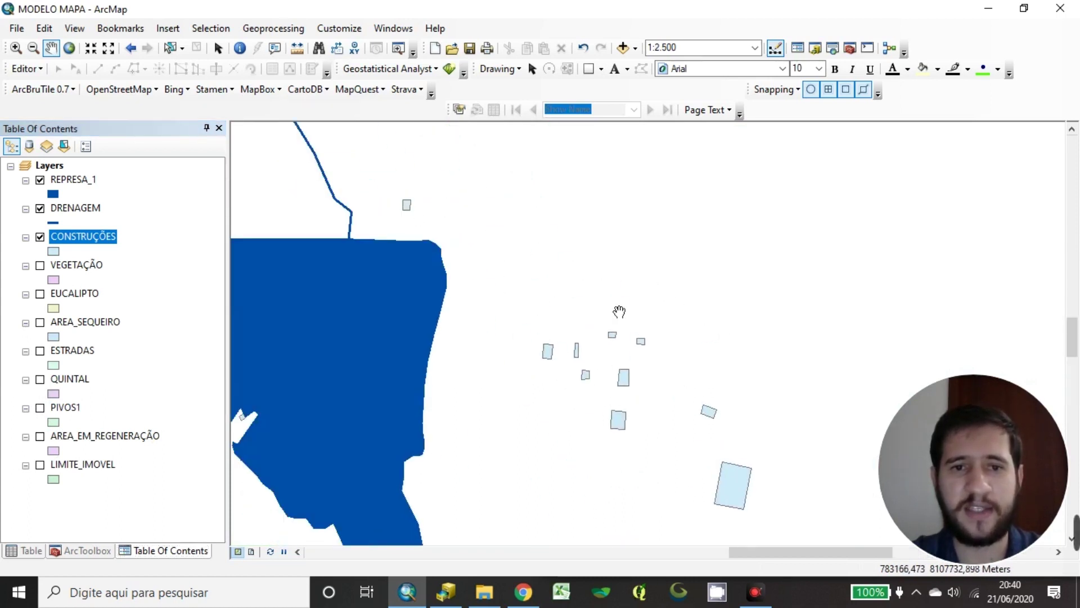
pyautogui.scroll(3, 698, 332)
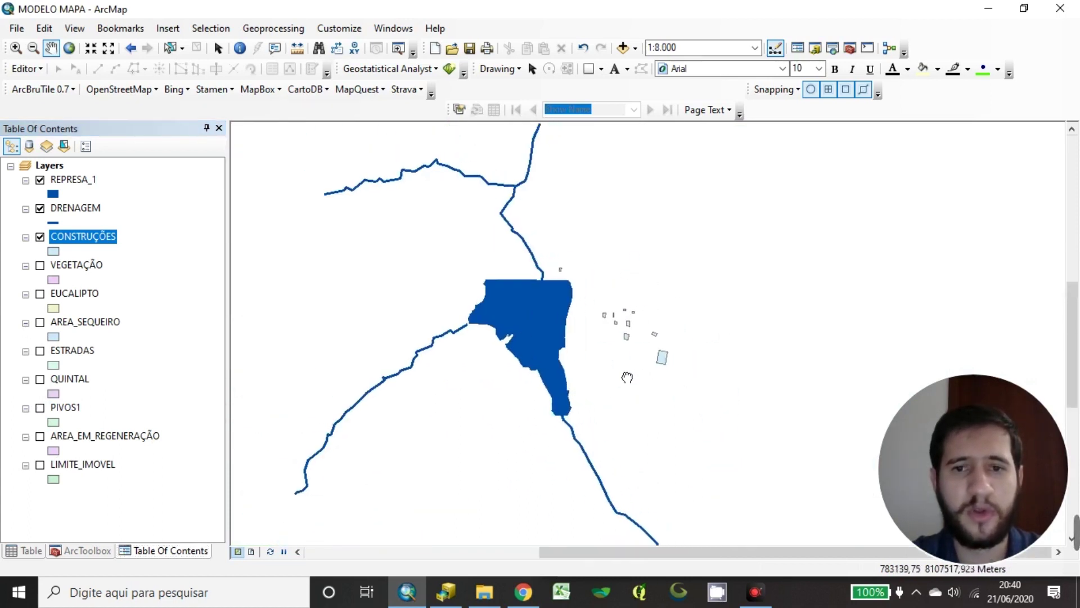
# Open the CONSTRUÇÕES Symbol Selector and look over its fill colours without changing the light-blue fill
pyautogui.click(53, 252)
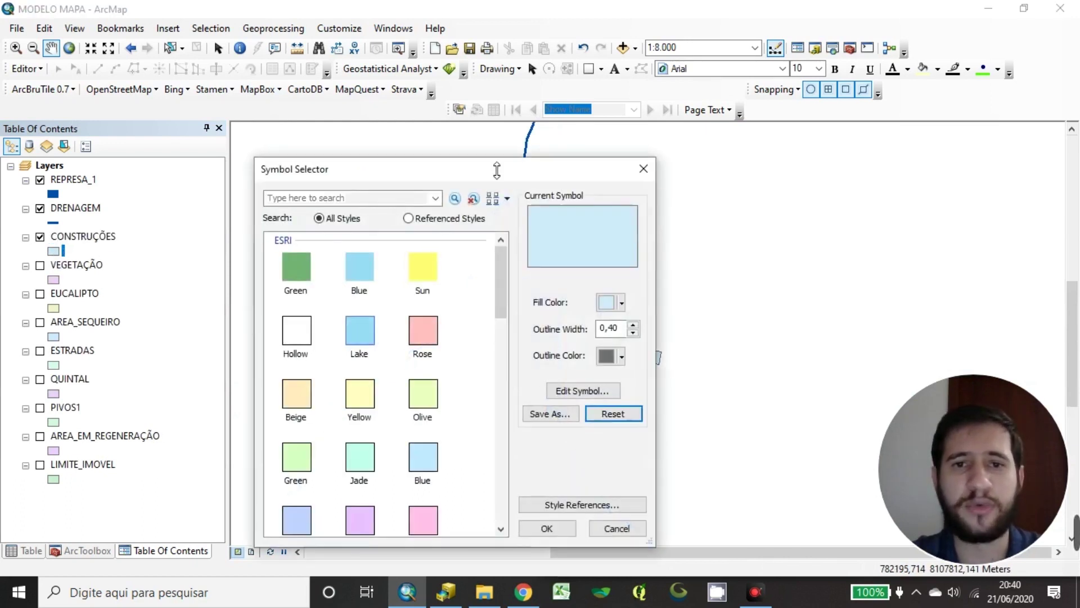
pyautogui.moveTo(534, 175); pyautogui.dragTo(439, 97)
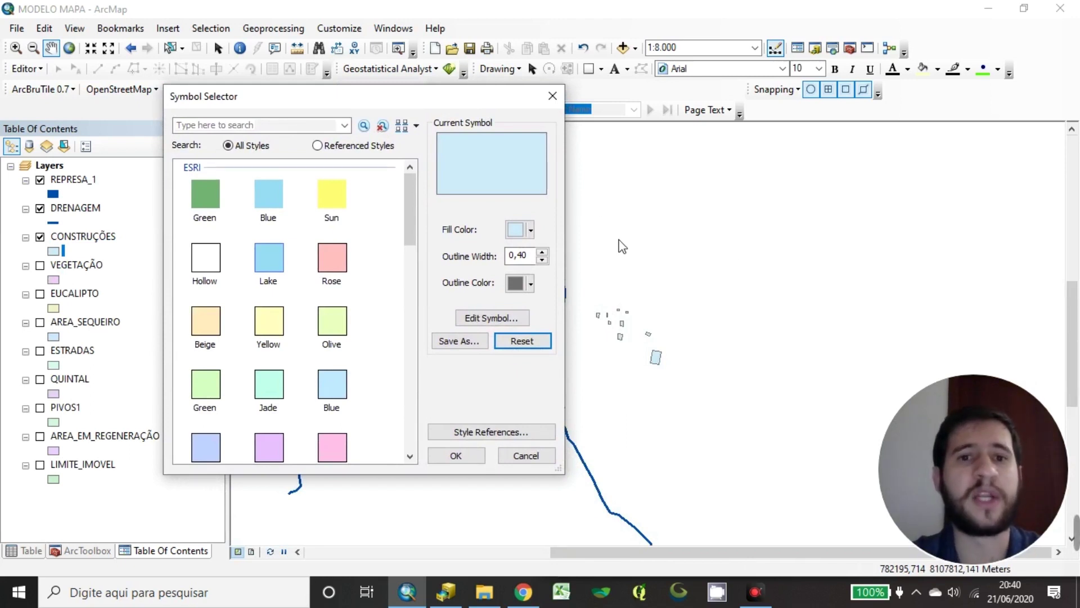
pyautogui.moveTo(464, 101); pyautogui.dragTo(533, 141)
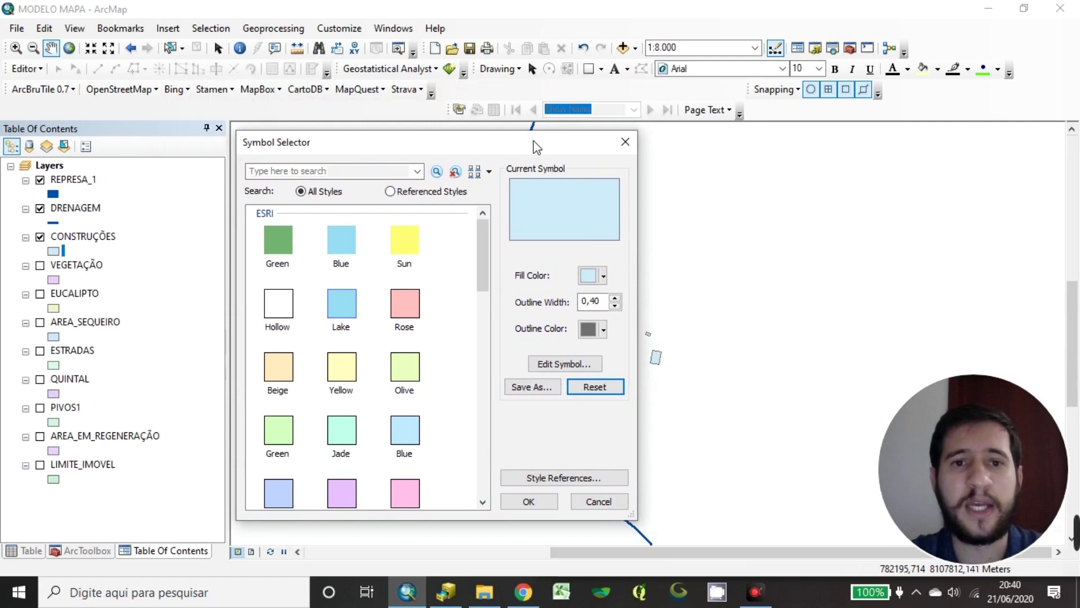
pyautogui.moveTo(481, 238); pyautogui.dragTo(495, 218)
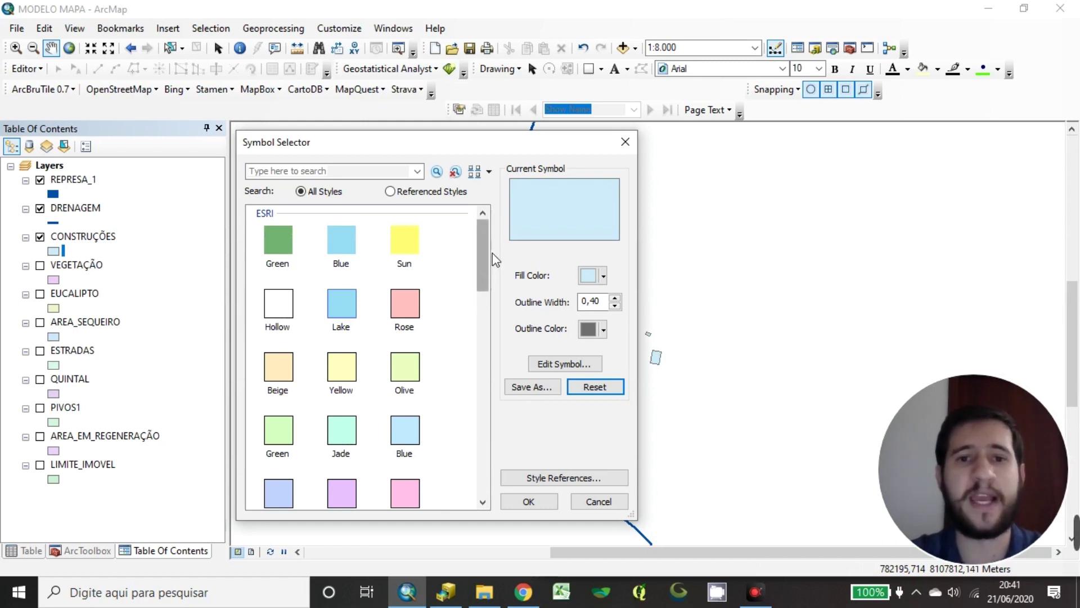
pyautogui.moveTo(483, 242); pyautogui.dragTo(463, 187)
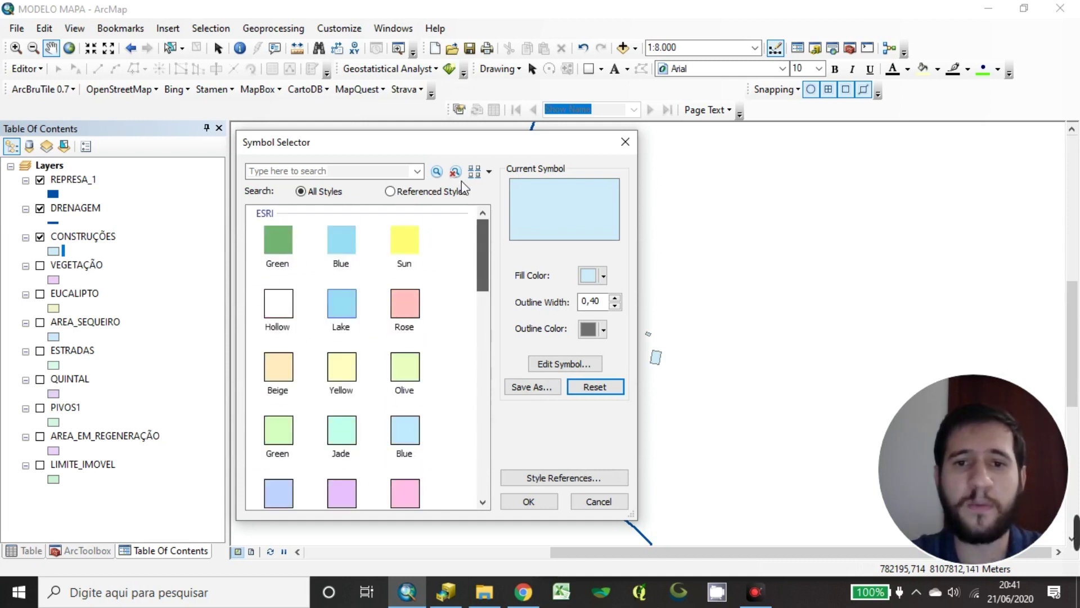
pyautogui.click(592, 276)
pyautogui.click(458, 242)
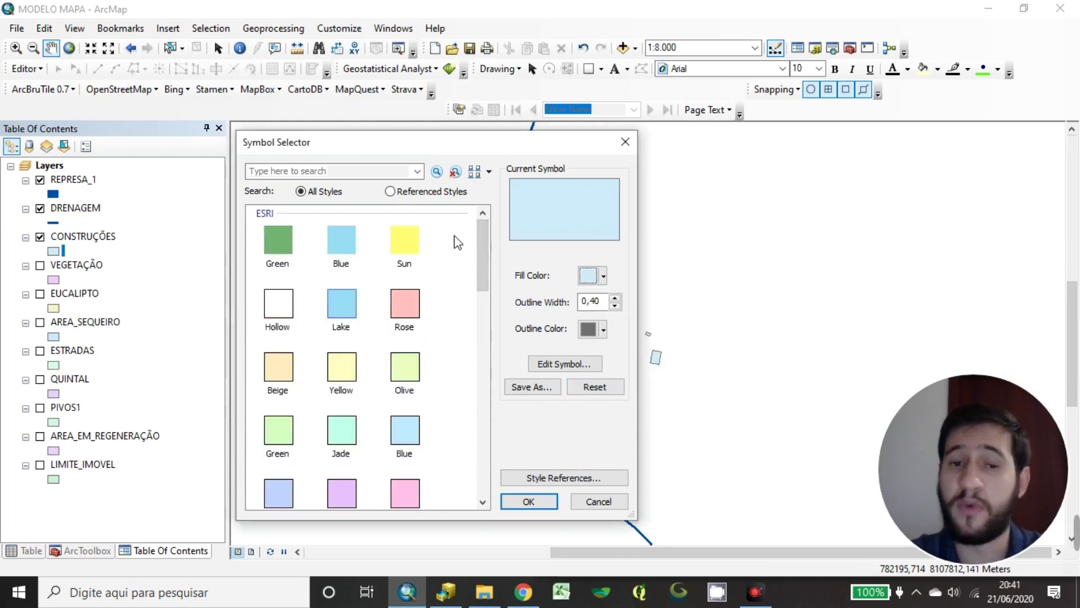
# Preview the 100 Year Flood Overlay and Biohazard Overlay fills for the buildings
pyautogui.scroll(-1, 479, 242)
pyautogui.scroll(1, 383, 217)
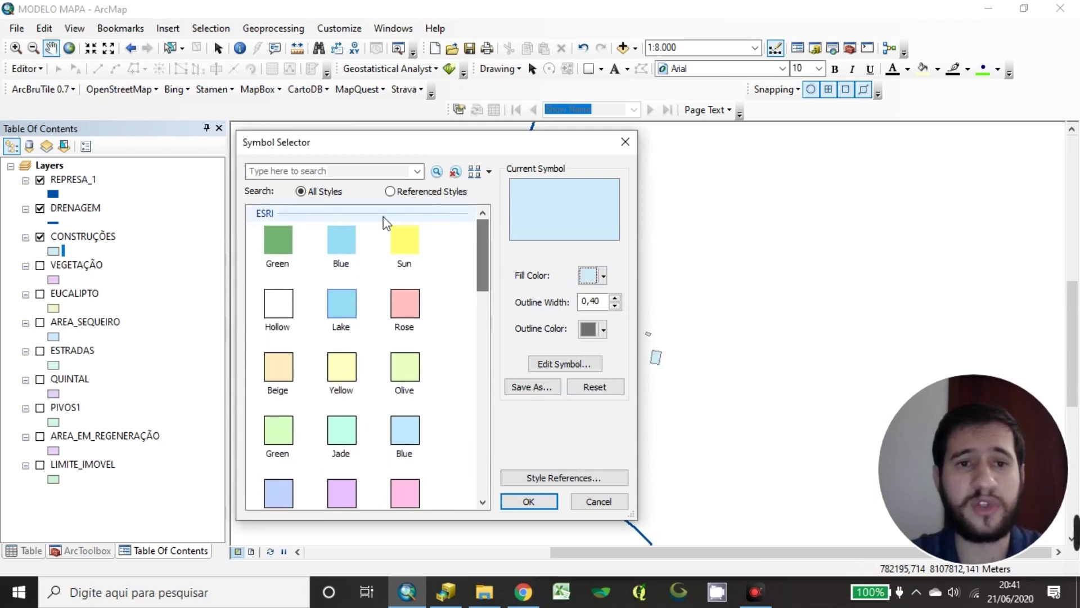
pyautogui.moveTo(481, 258); pyautogui.dragTo(459, 402)
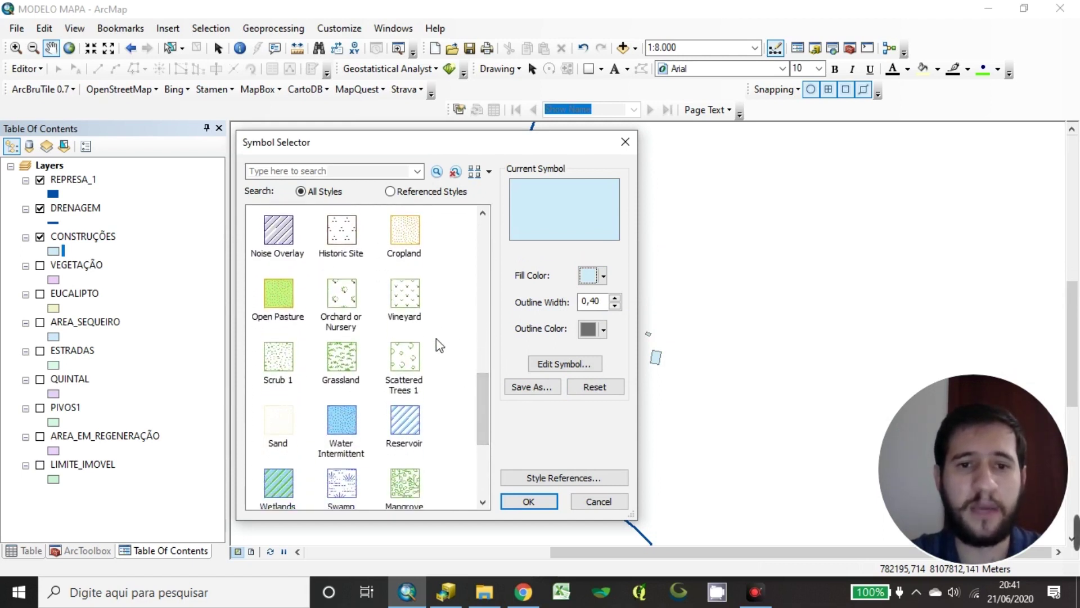
pyautogui.moveTo(480, 394); pyautogui.dragTo(475, 333)
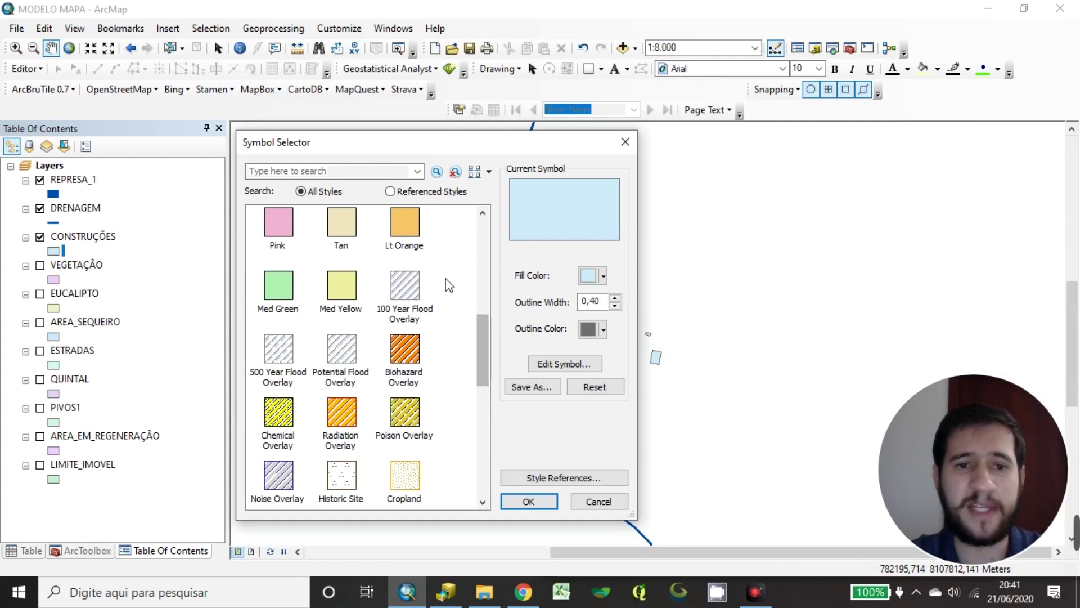
pyautogui.click(409, 296)
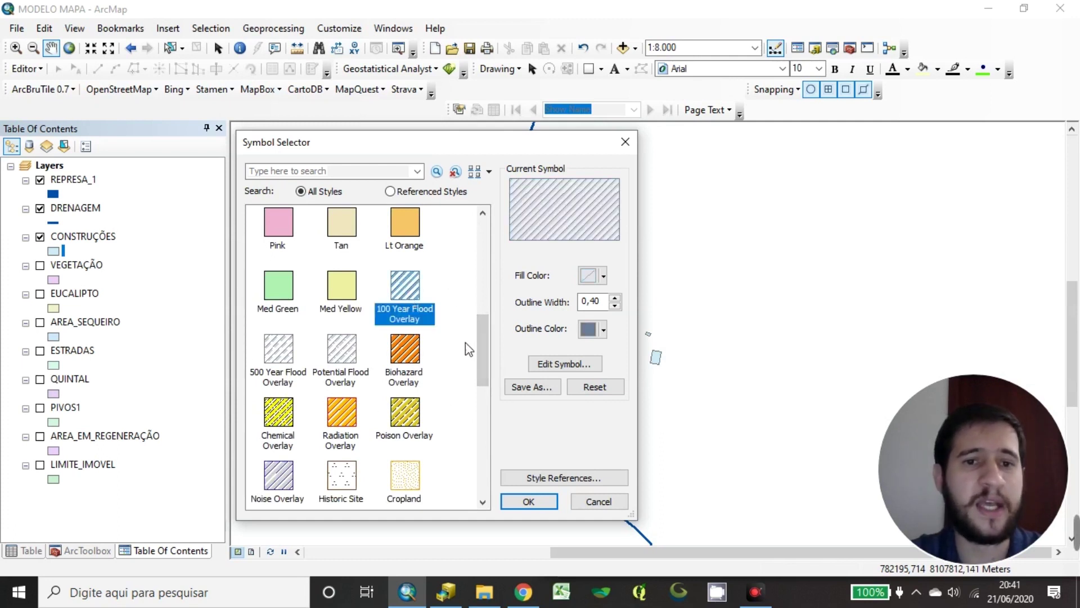
pyautogui.scroll(-1, 484, 347)
pyautogui.click(416, 307)
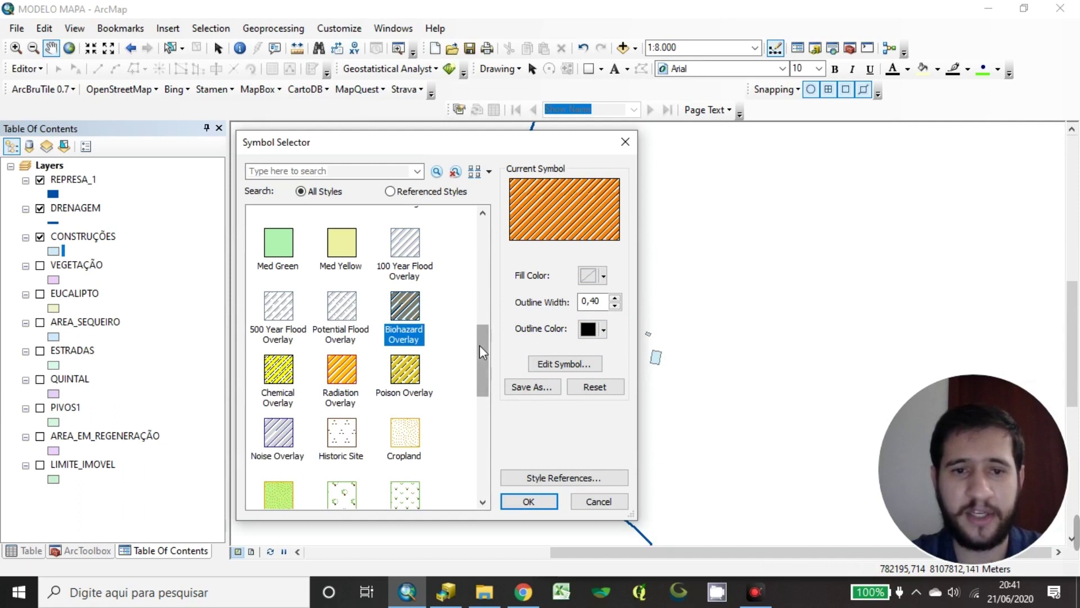
pyautogui.moveTo(480, 345); pyautogui.dragTo(470, 362)
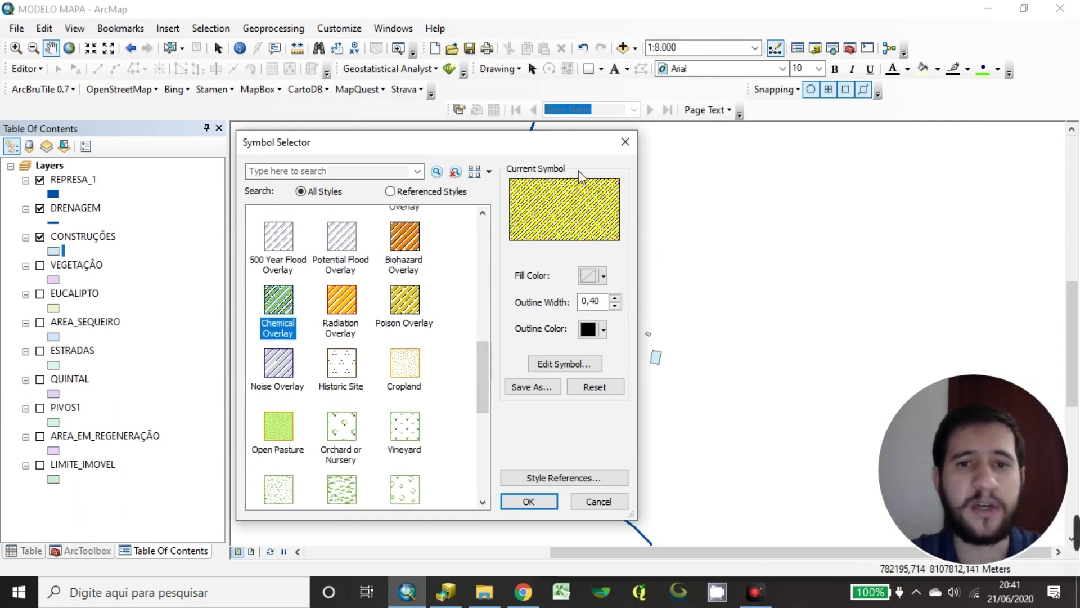
# Preview land-cover fills such as Historic Site, Cropland, Vineyard, Glacier, Wetlands, Mangrove and 10% Simple hatch
pyautogui.click(334, 369)
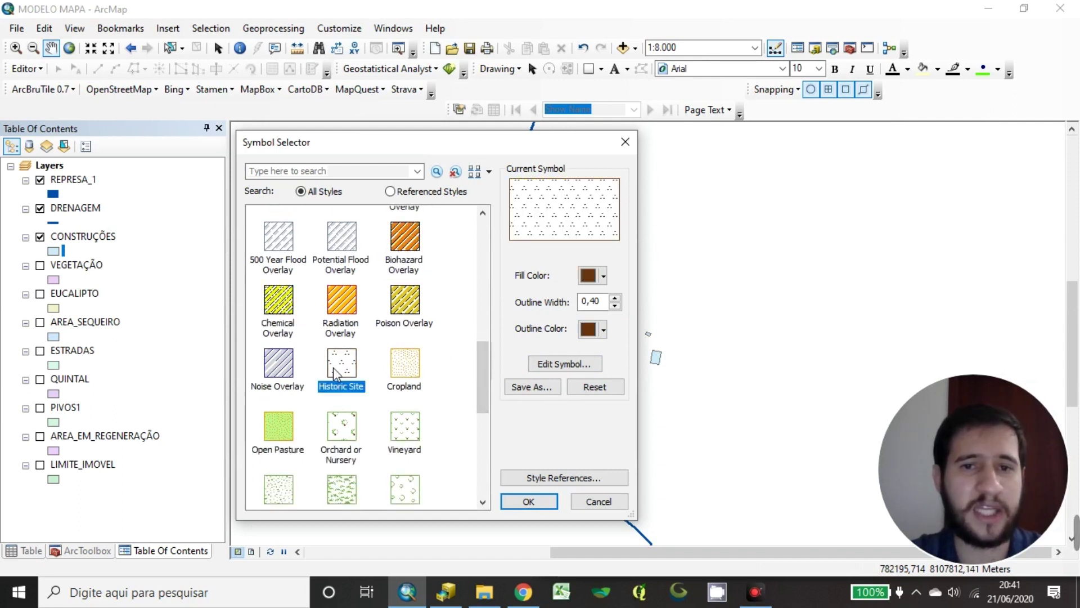
pyautogui.click(396, 374)
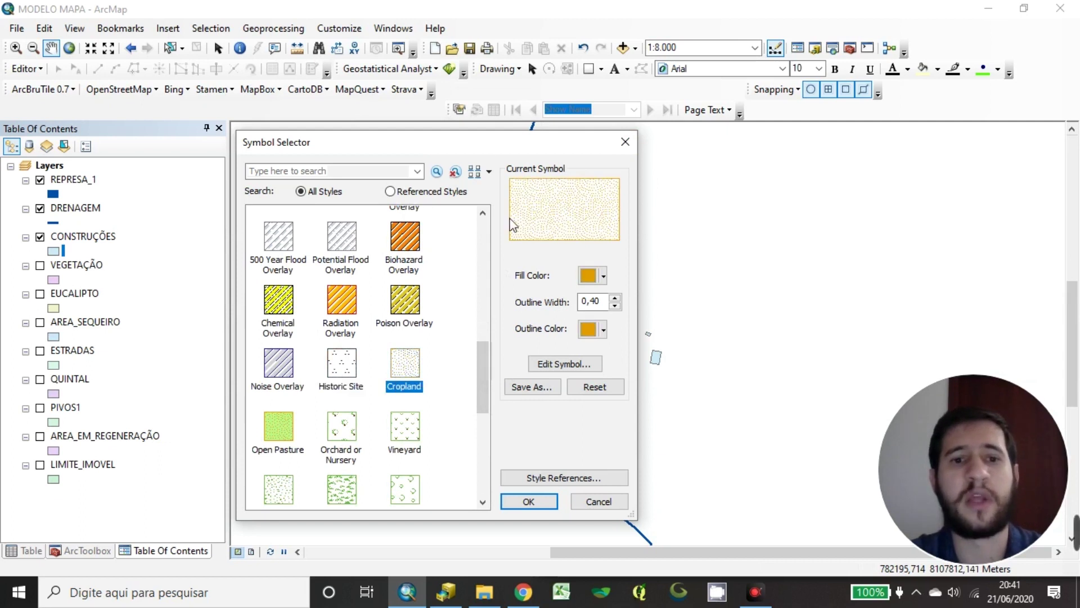
pyautogui.click(406, 438)
pyautogui.moveTo(482, 376); pyautogui.dragTo(462, 435)
pyautogui.click(295, 470)
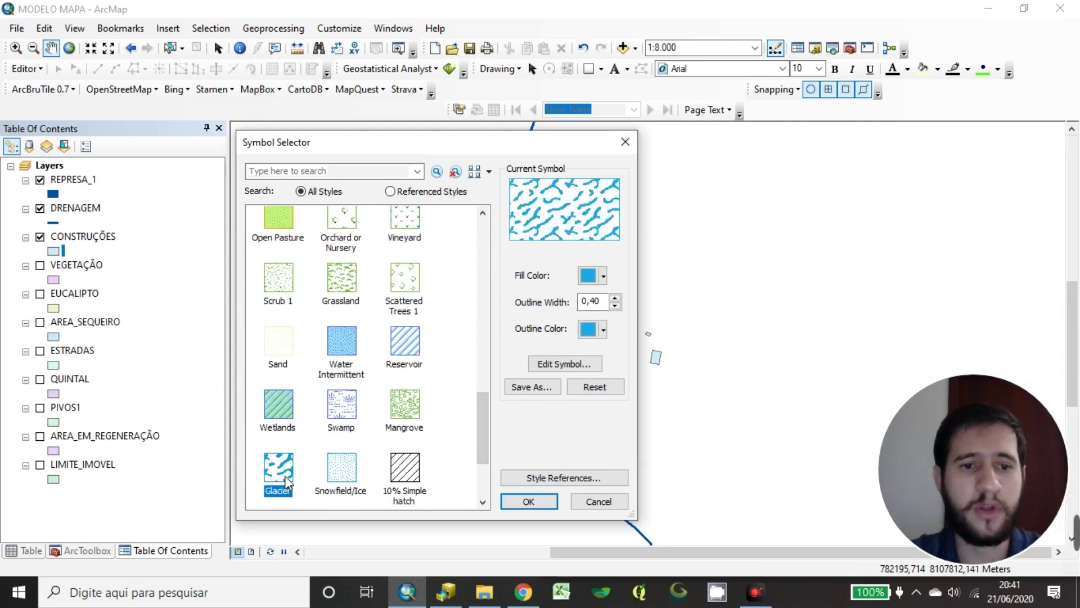
pyautogui.click(335, 361)
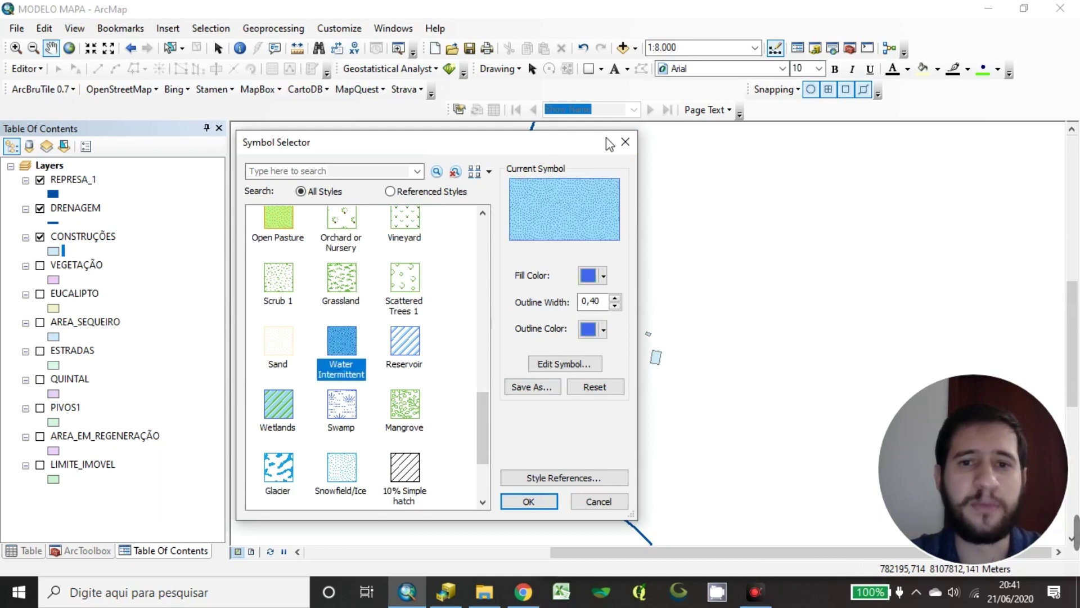
pyautogui.click(276, 470)
pyautogui.click(275, 407)
pyautogui.click(421, 339)
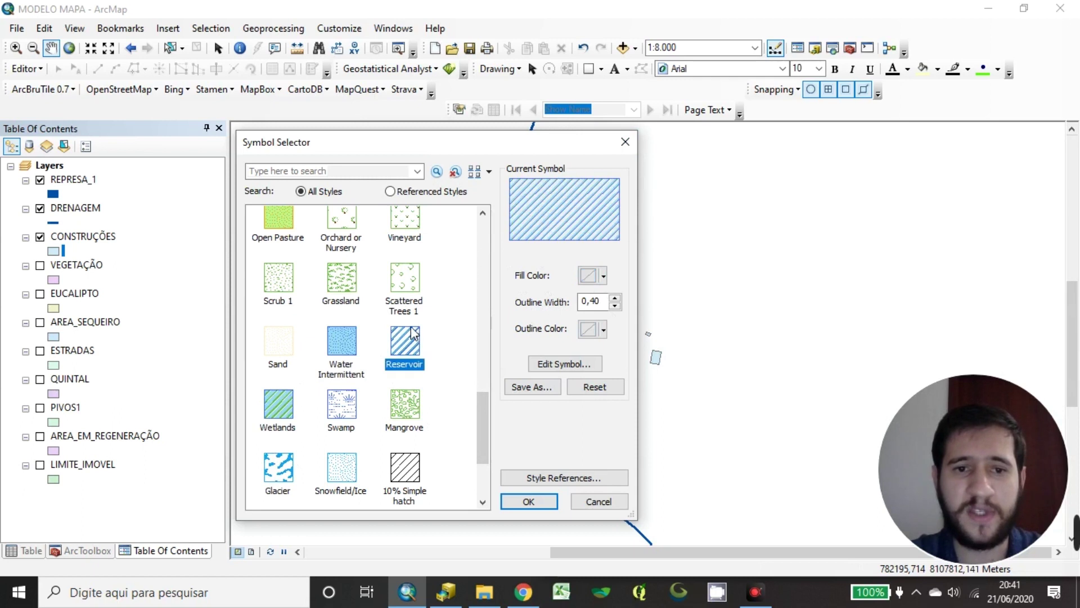
pyautogui.click(401, 414)
pyautogui.click(344, 414)
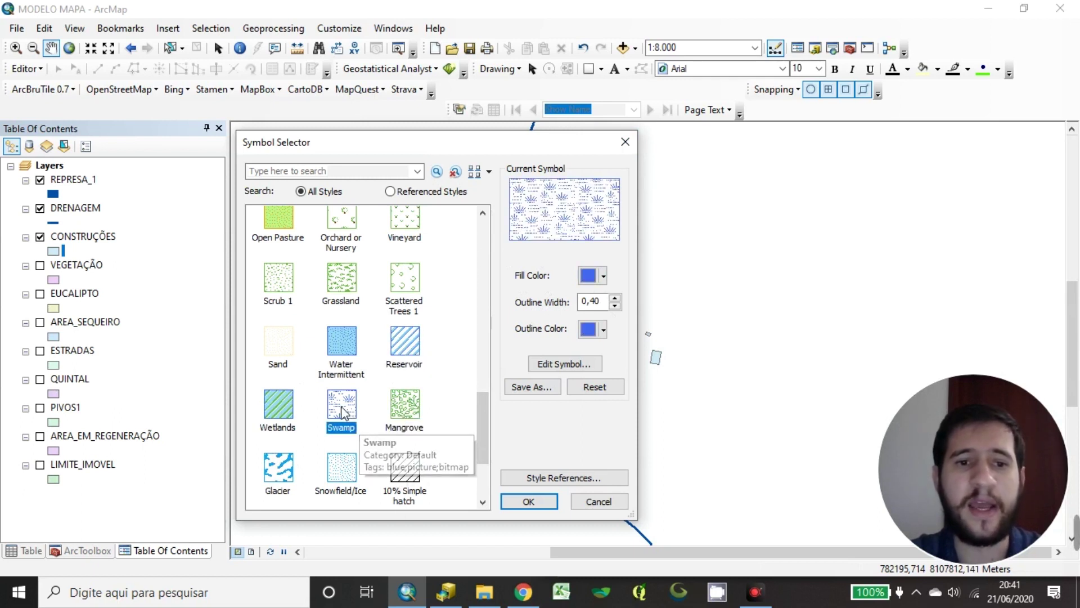
pyautogui.click(279, 406)
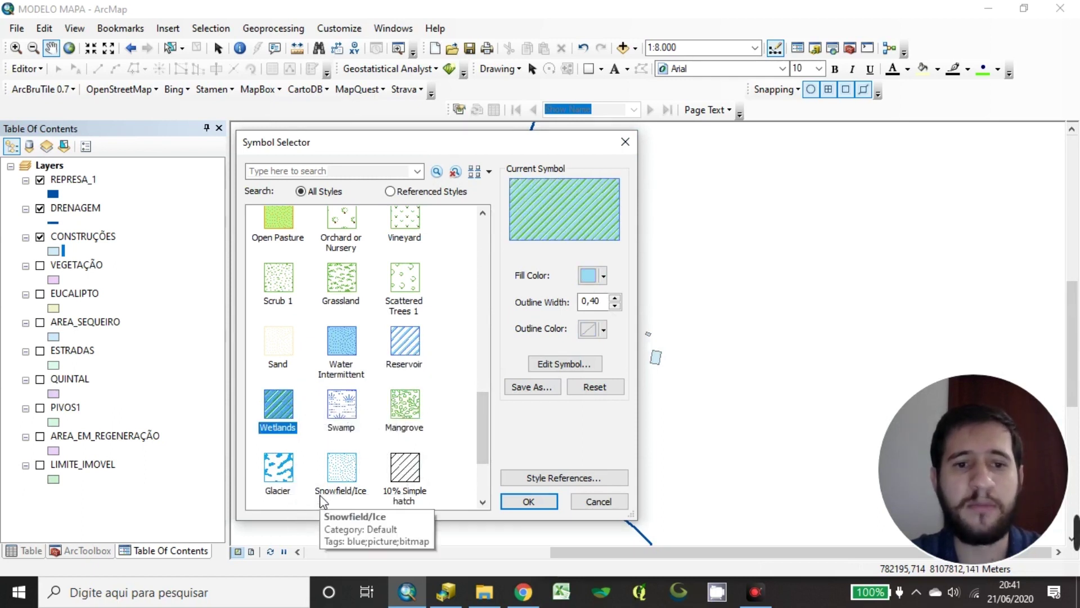
pyautogui.click(323, 498)
pyautogui.click(401, 475)
pyautogui.click(404, 410)
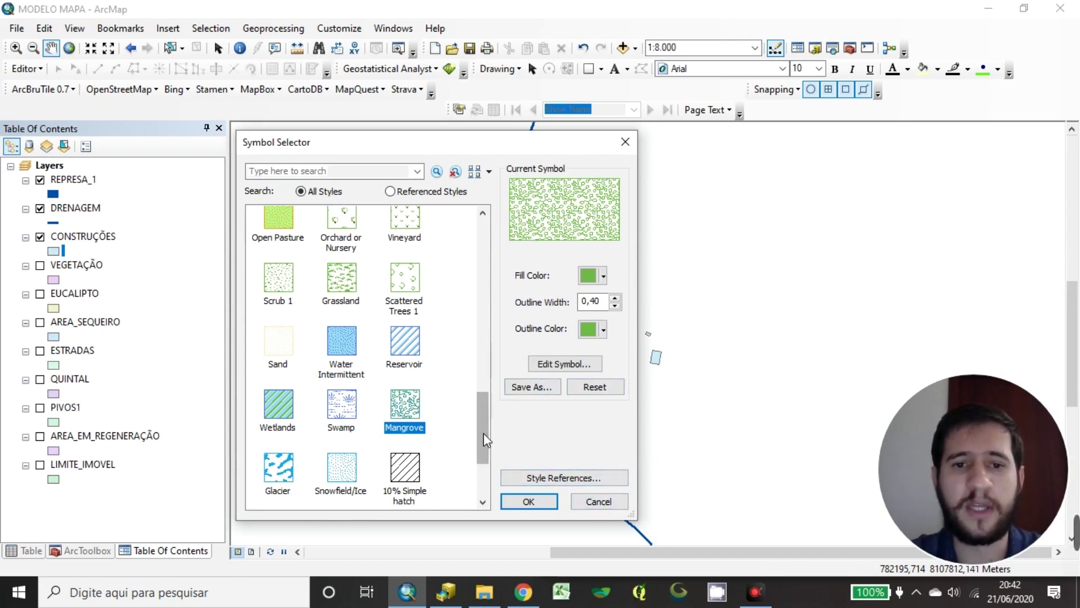
pyautogui.moveTo(483, 433); pyautogui.dragTo(482, 248)
# Apply the plain Rose solid fill in black to CONSTRUÇÕES
pyautogui.click(403, 301)
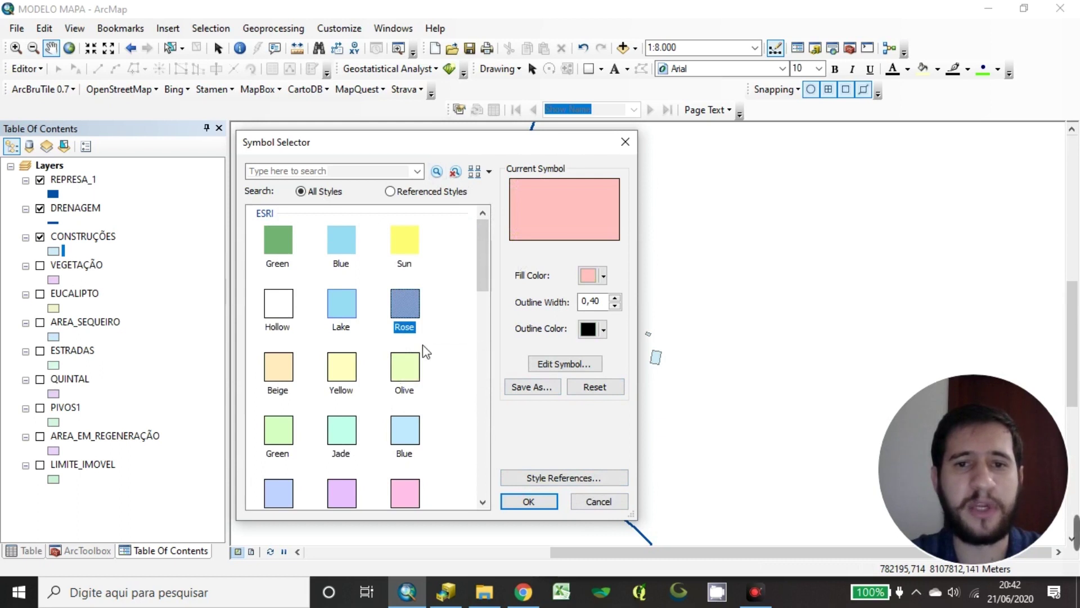
pyautogui.moveTo(577, 139); pyautogui.dragTo(535, 136)
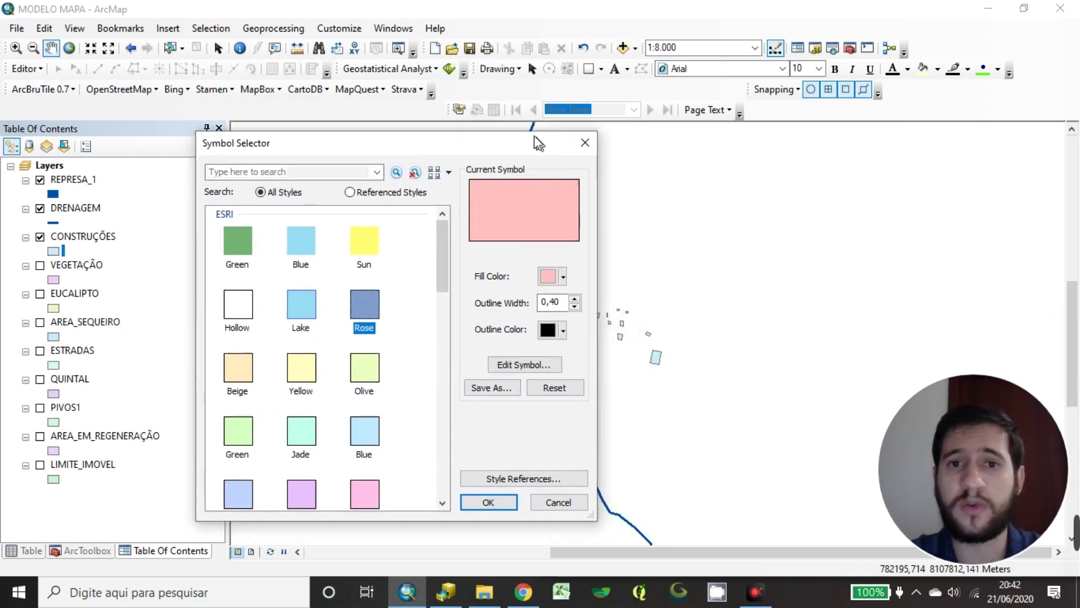
pyautogui.click(560, 274)
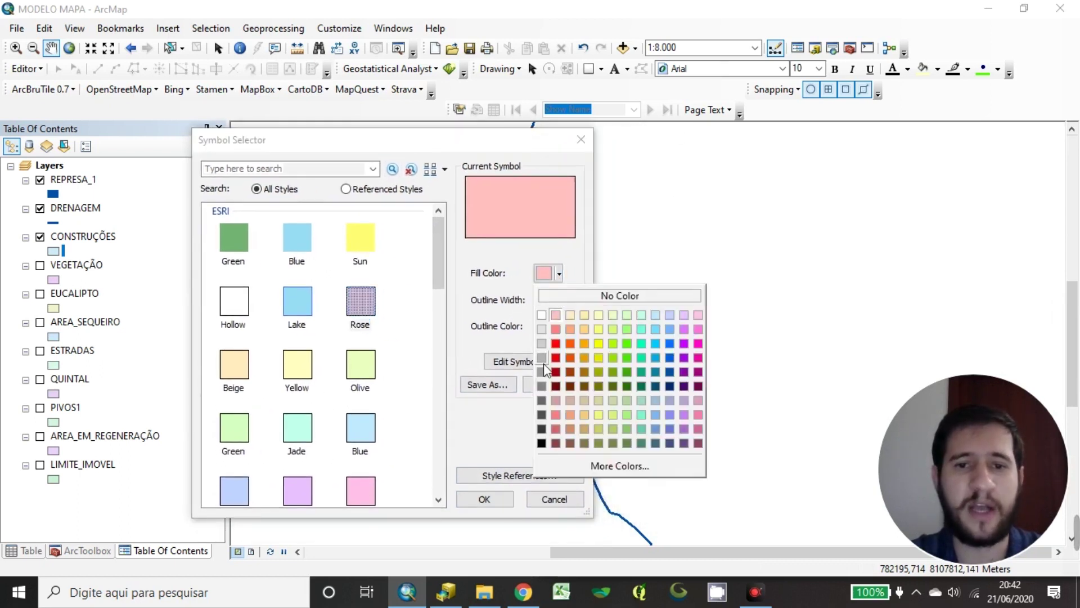
pyautogui.click(542, 448)
pyautogui.click(482, 500)
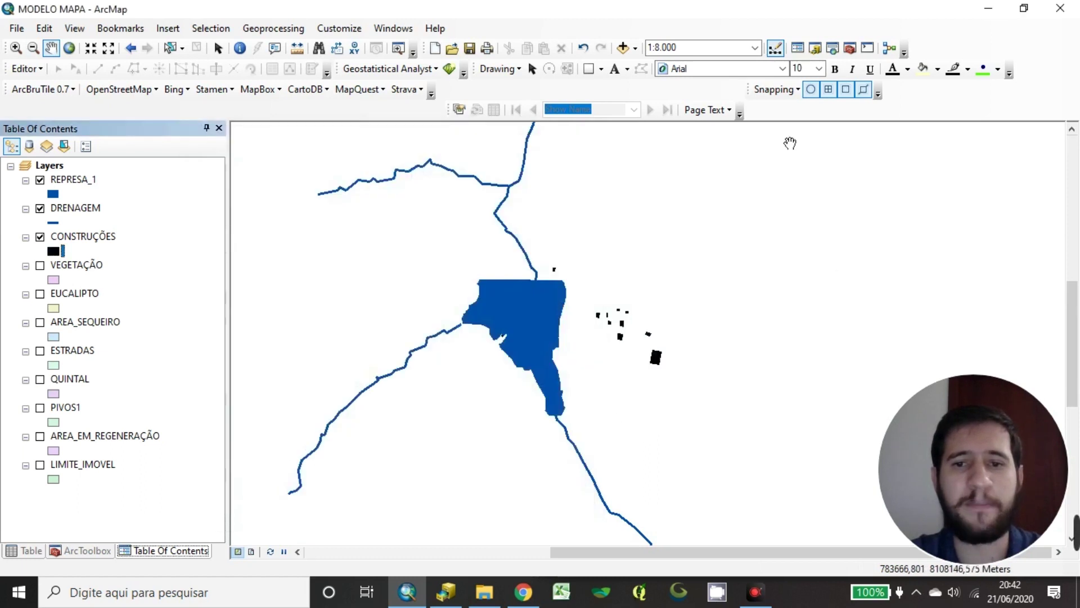
# Restyle CONSTRUÇÕES with a light grey fill and a Gray 70% outline
pyautogui.click(54, 256)
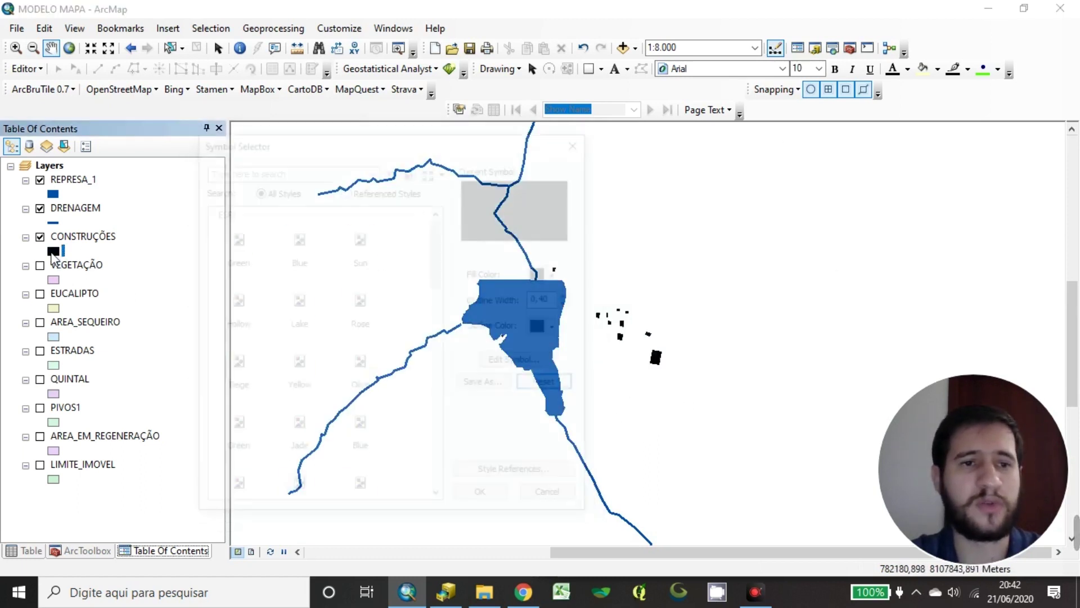
pyautogui.click(549, 276)
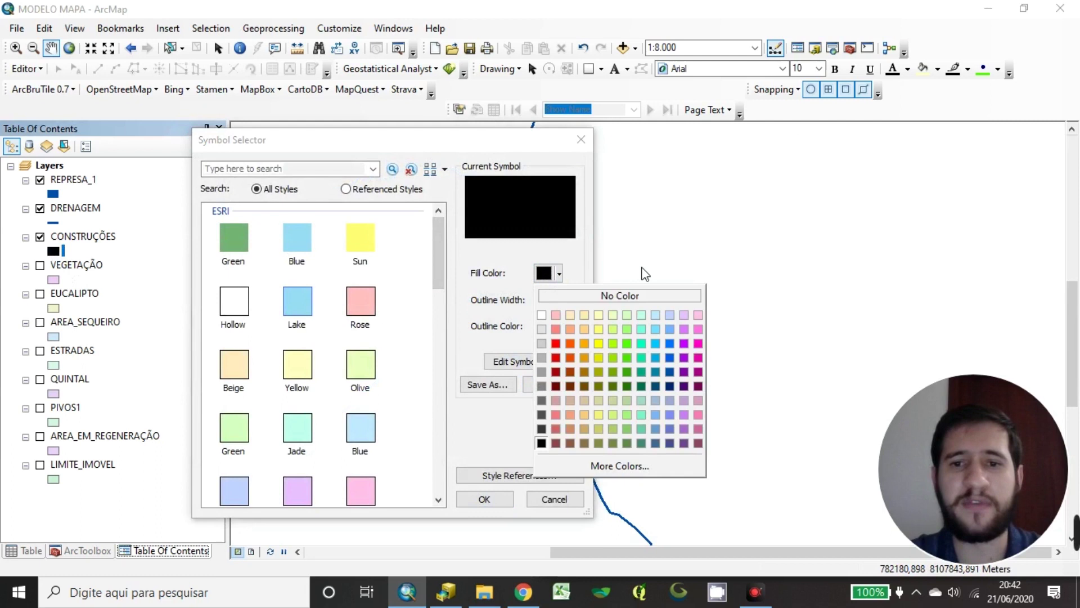
pyautogui.click(569, 390)
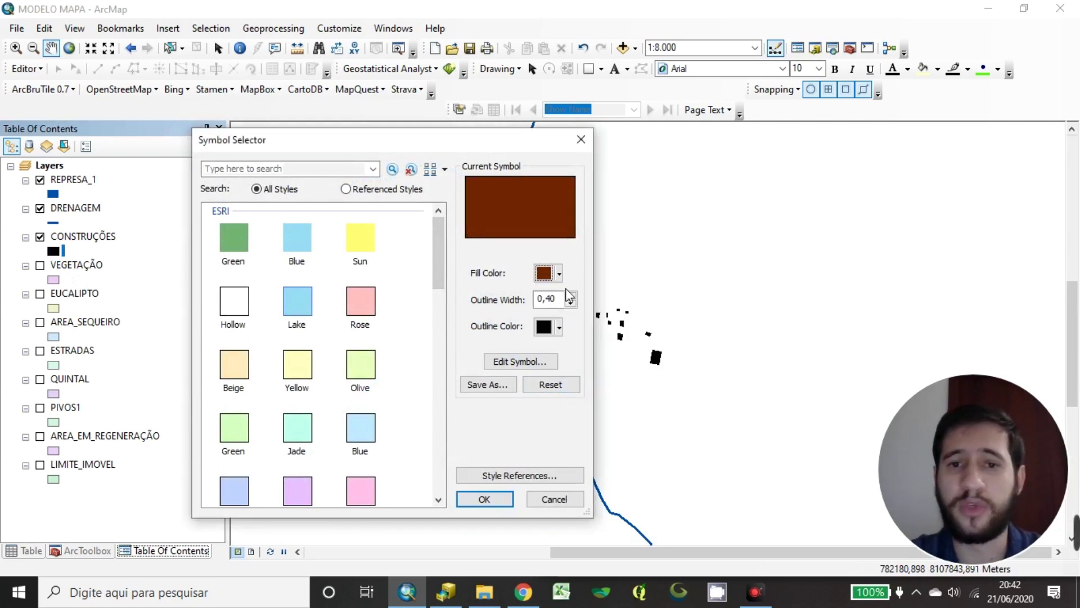
pyautogui.click(550, 274)
pyautogui.click(541, 413)
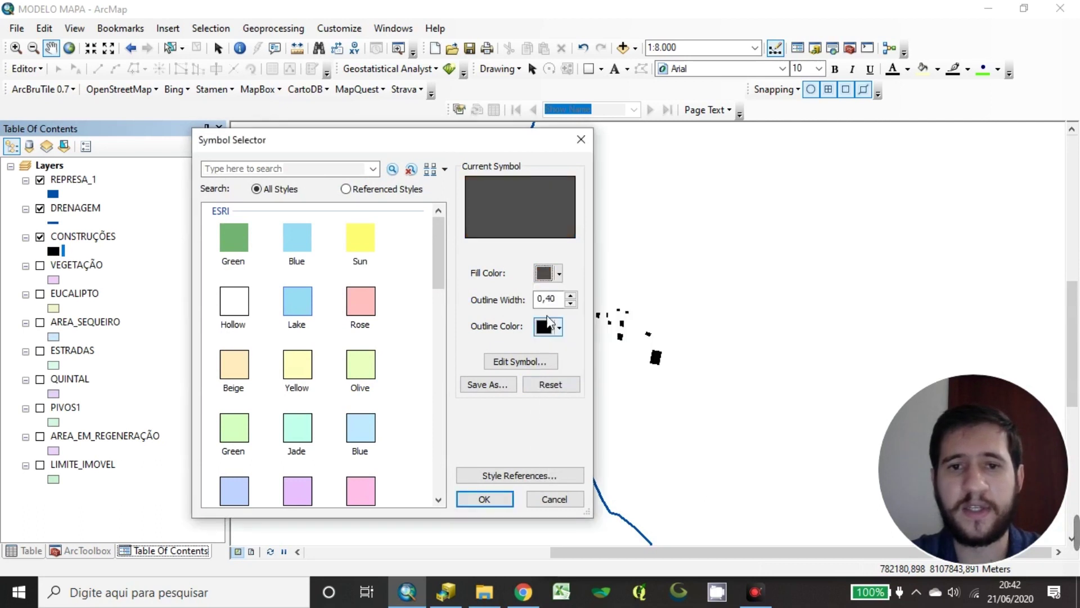
pyautogui.click(550, 274)
pyautogui.click(539, 401)
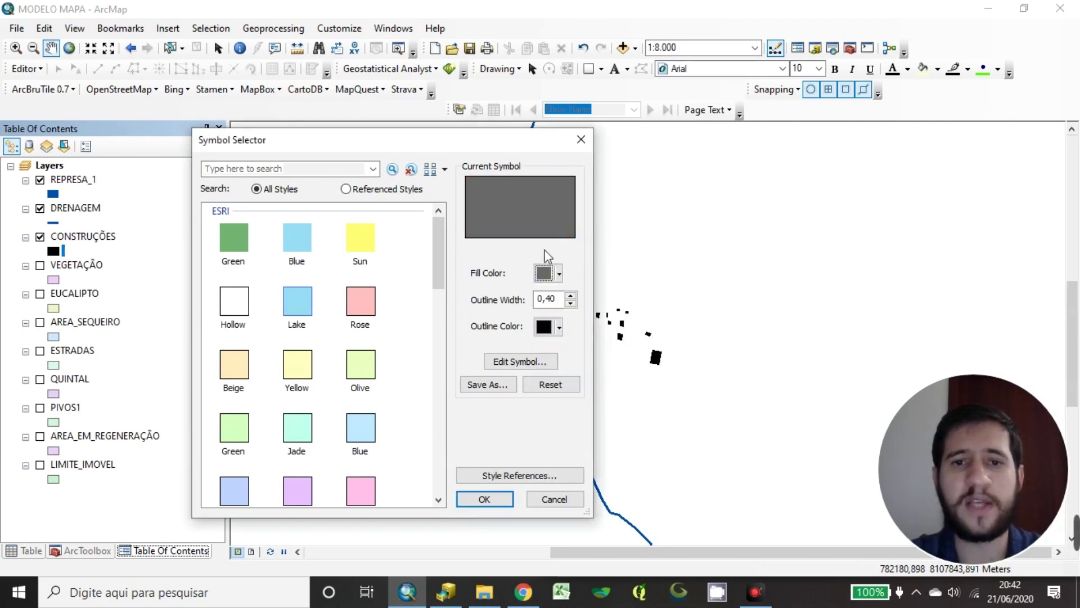
pyautogui.click(549, 326)
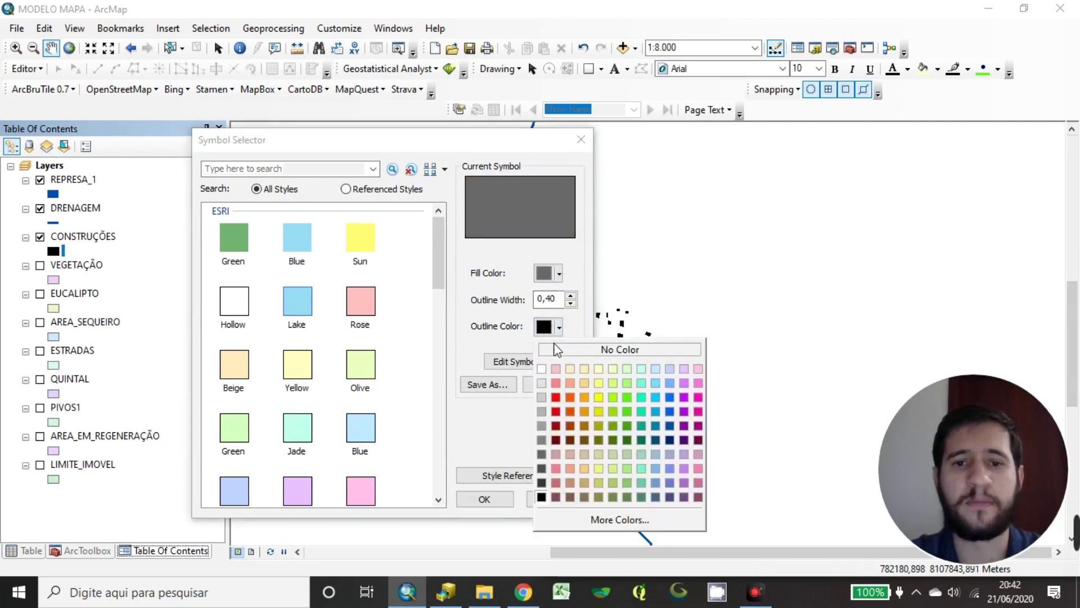
pyautogui.click(542, 468)
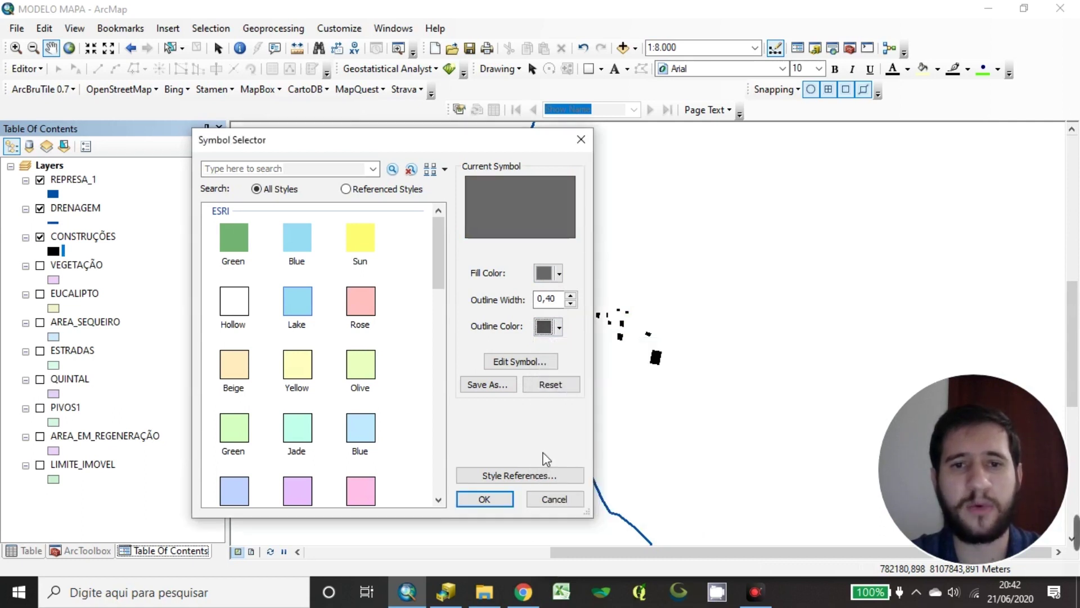
pyautogui.click(483, 499)
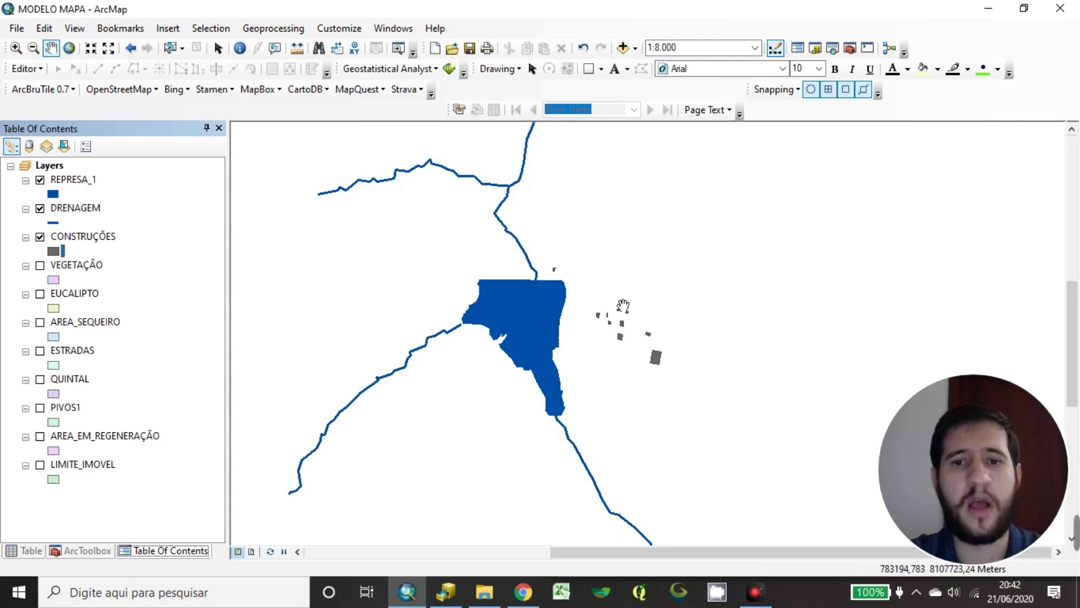
# Select the VEGETAÇÃO layer and switch it on to show its polygons
pyautogui.moveTo(622, 309); pyautogui.dragTo(597, 294)
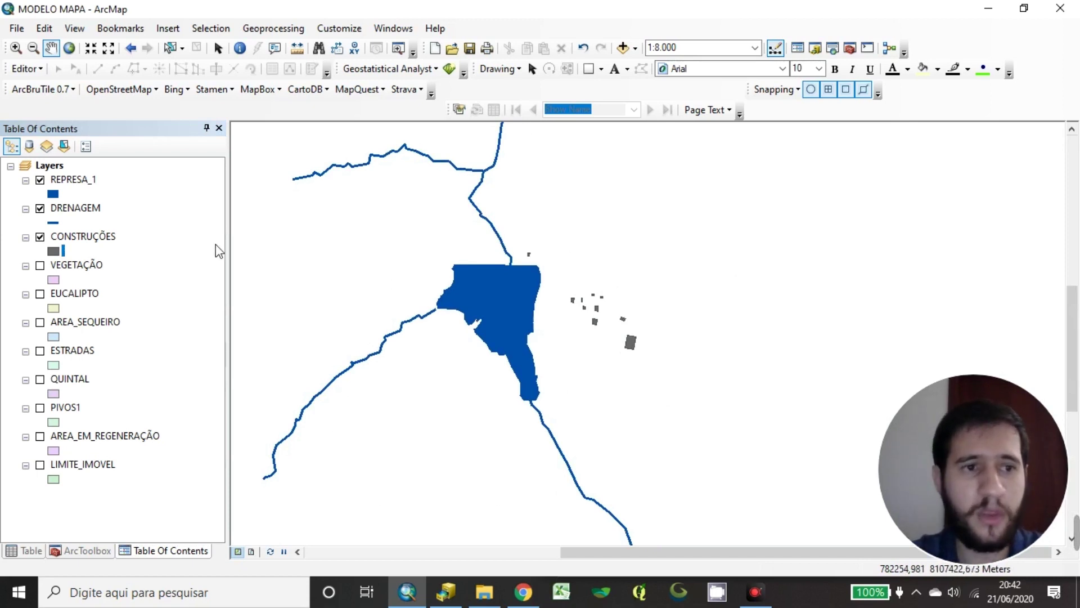
pyautogui.moveTo(67, 253); pyautogui.dragTo(82, 238)
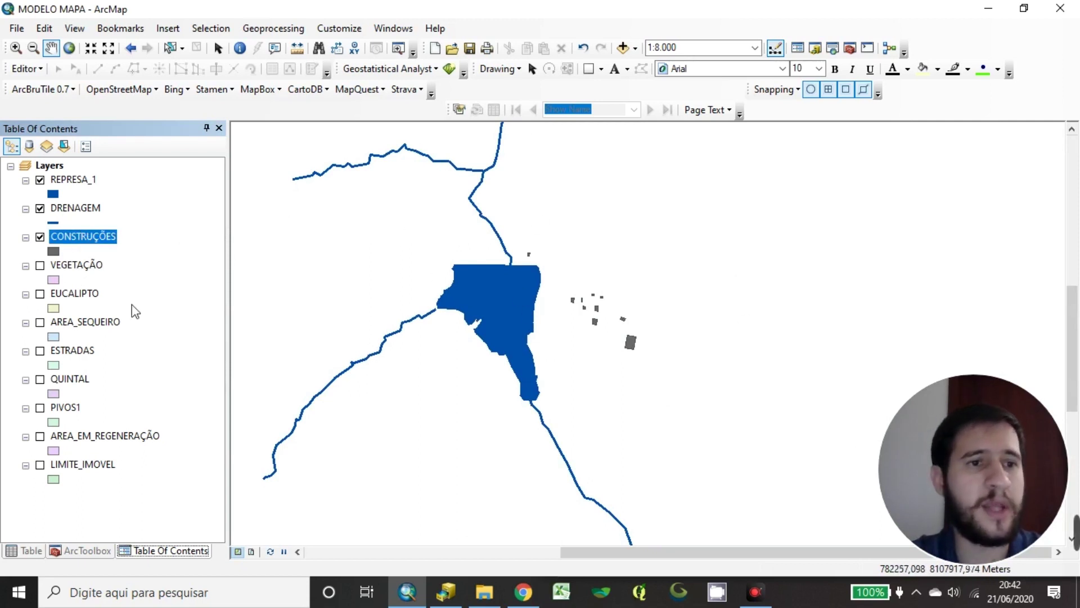
pyautogui.keyDown('ctrl'); pyautogui.click(79, 266); pyautogui.keyUp('ctrl')
pyautogui.click(80, 266)
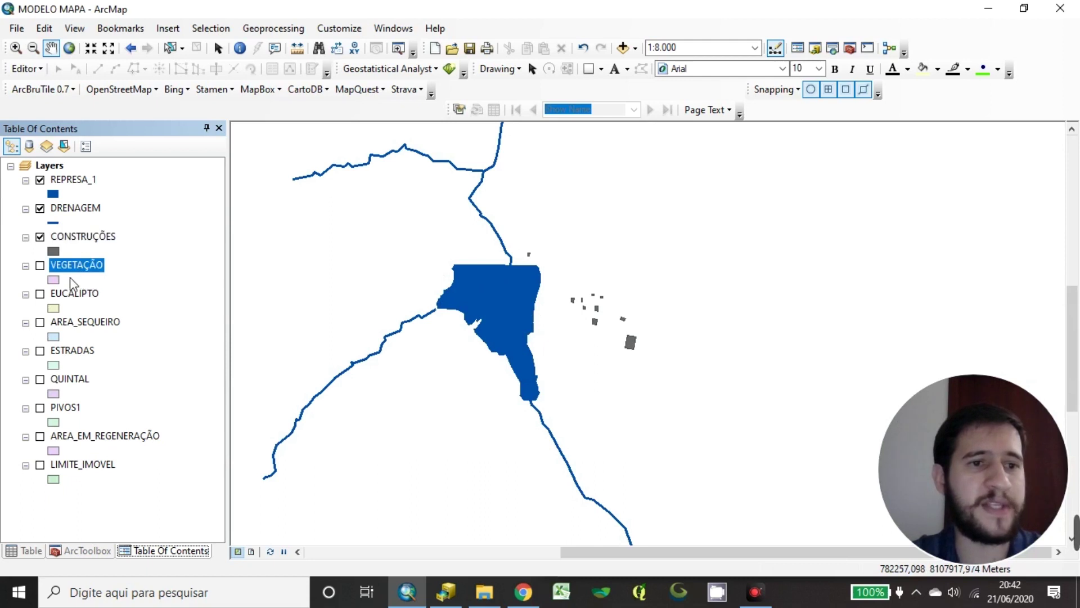
pyautogui.click(39, 266)
# Centre the map on the vegetation area and open the VEGETAÇÃO symbol settings
pyautogui.scroll(-3, 473, 315)
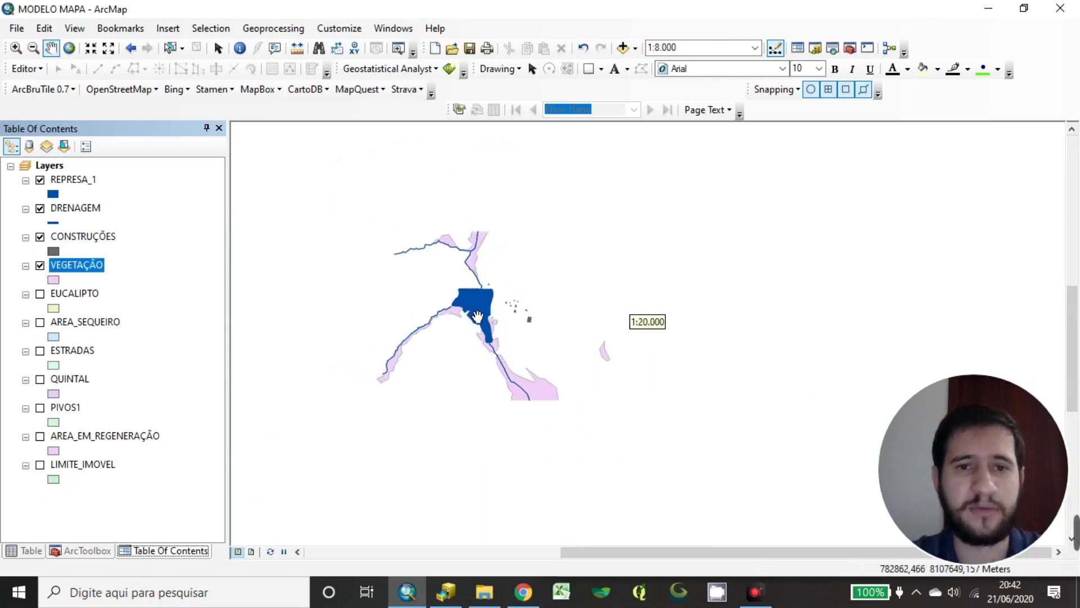
pyautogui.moveTo(472, 408); pyautogui.dragTo(482, 369)
pyautogui.scroll(3, 524, 388)
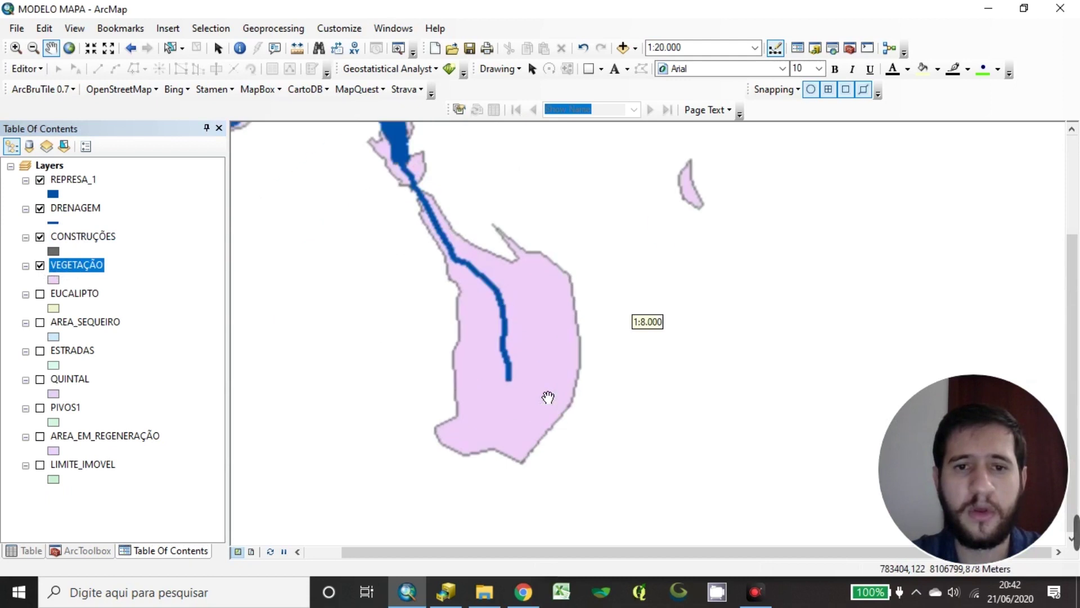
pyautogui.moveTo(498, 329); pyautogui.dragTo(561, 397)
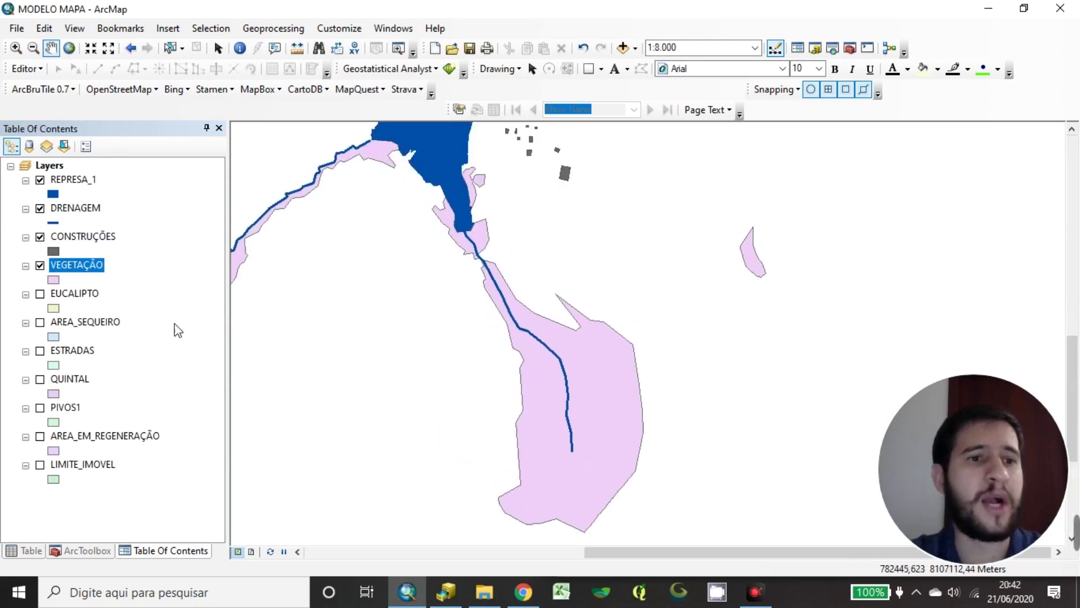
pyautogui.click(53, 280)
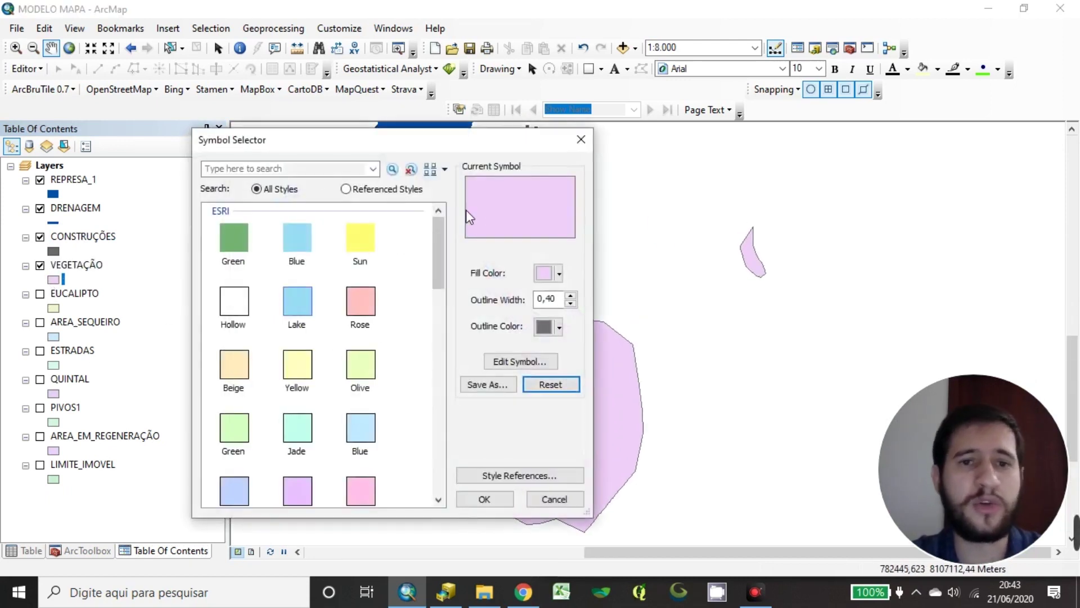
# Change the VEGETAÇÃO fill colour to bright green and apply it to the map
pyautogui.click(554, 276)
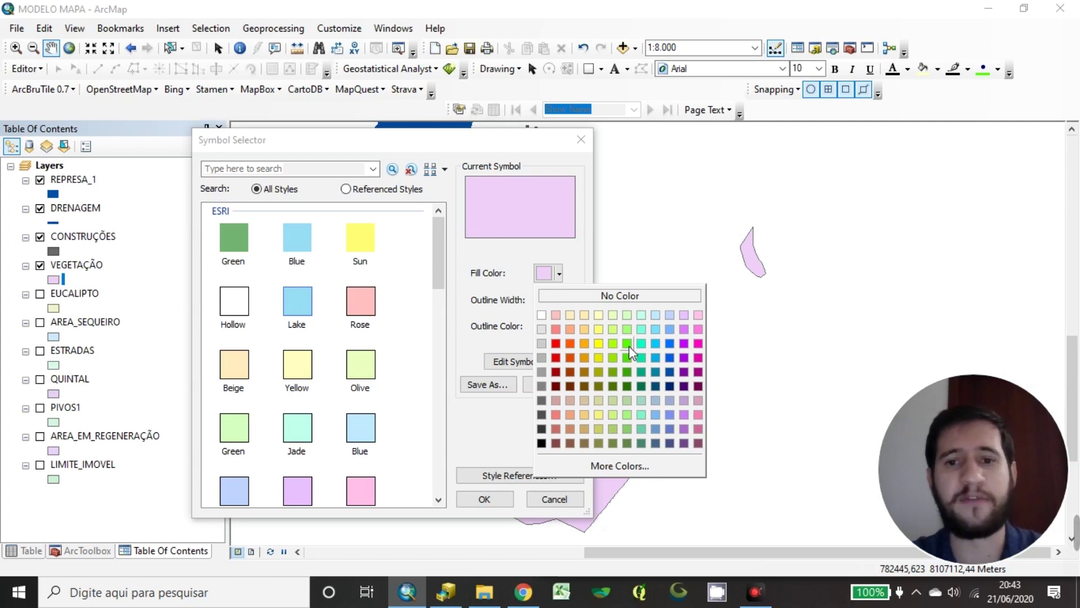
pyautogui.click(629, 346)
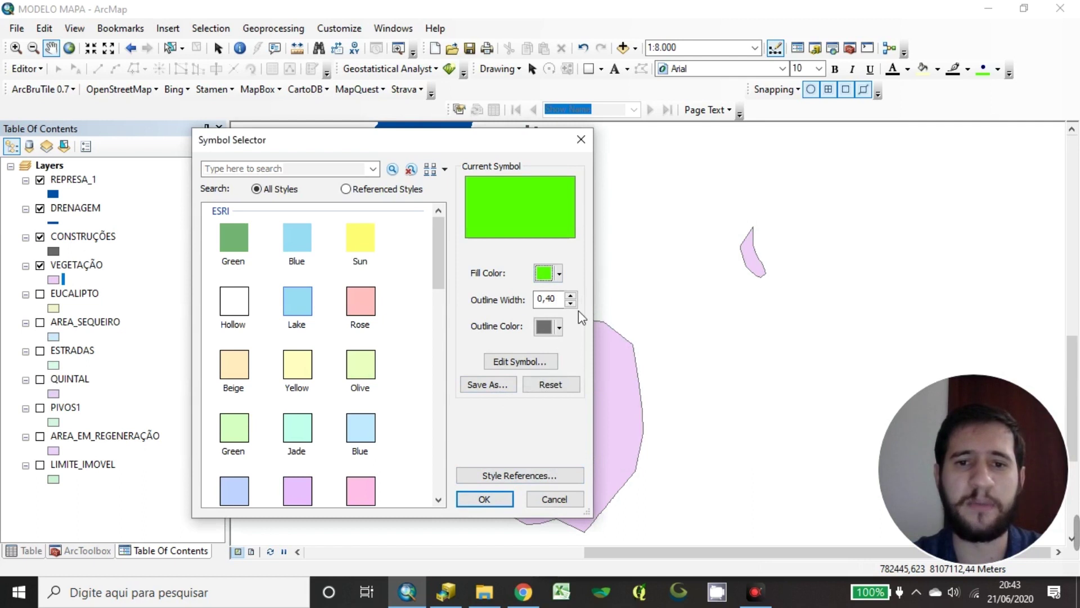
pyautogui.moveTo(494, 141); pyautogui.dragTo(611, 187)
pyautogui.click(618, 543)
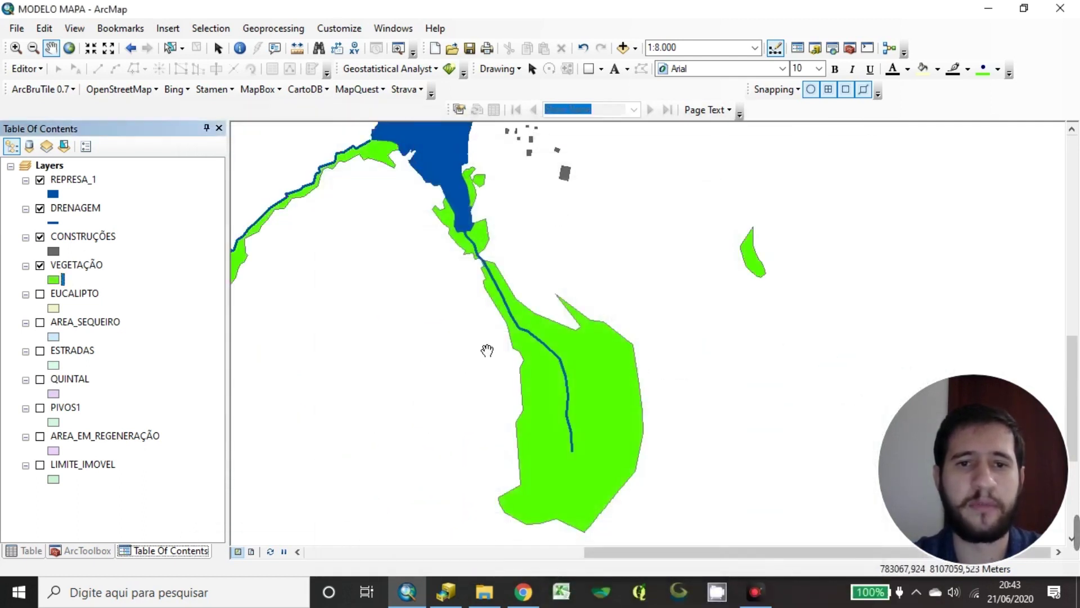
pyautogui.scroll(-4, 591, 289)
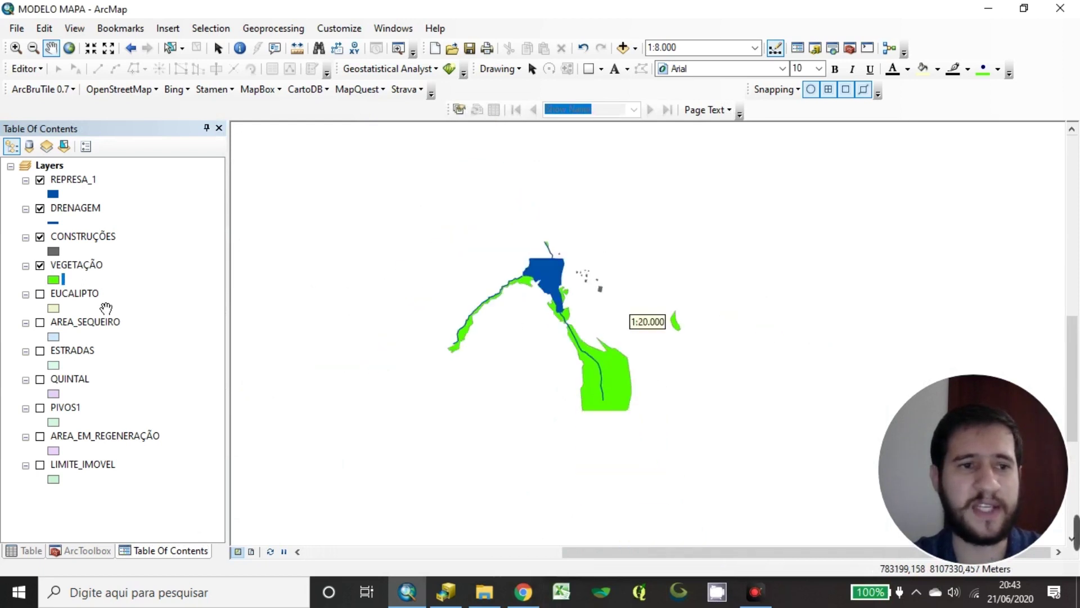
# Frame the eucalyptus area and switch on the EUCALIPTO layer
pyautogui.click(64, 269)
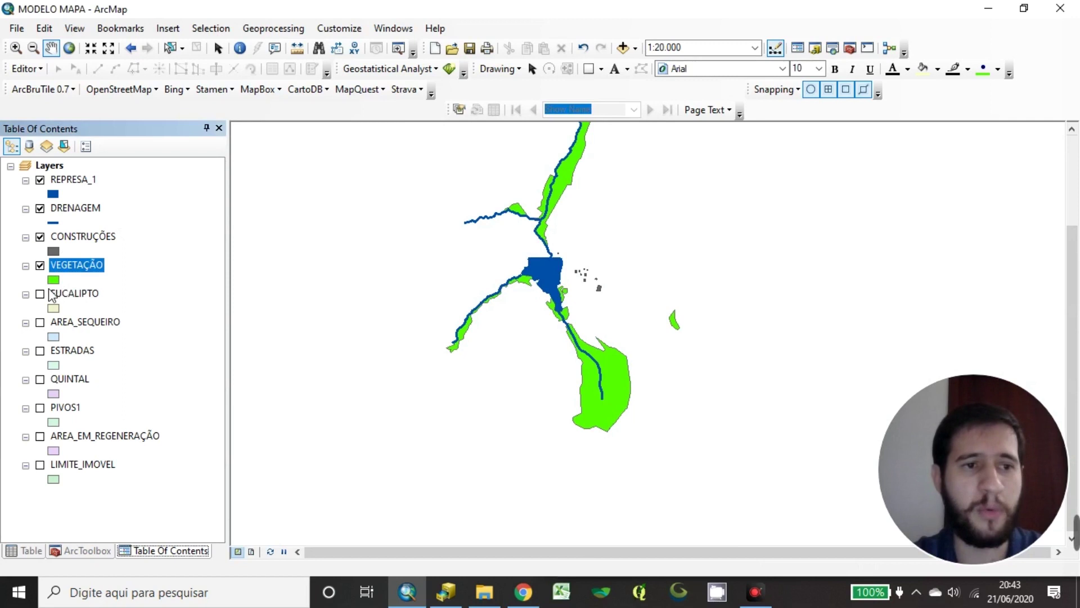
pyautogui.scroll(4, 605, 285)
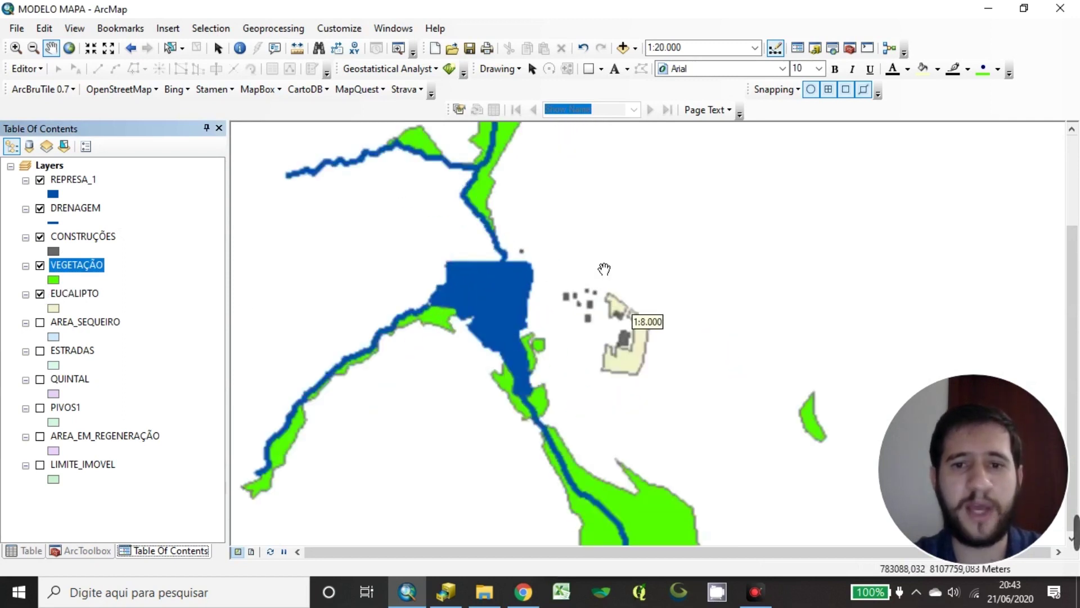
pyautogui.moveTo(579, 315); pyautogui.dragTo(590, 308)
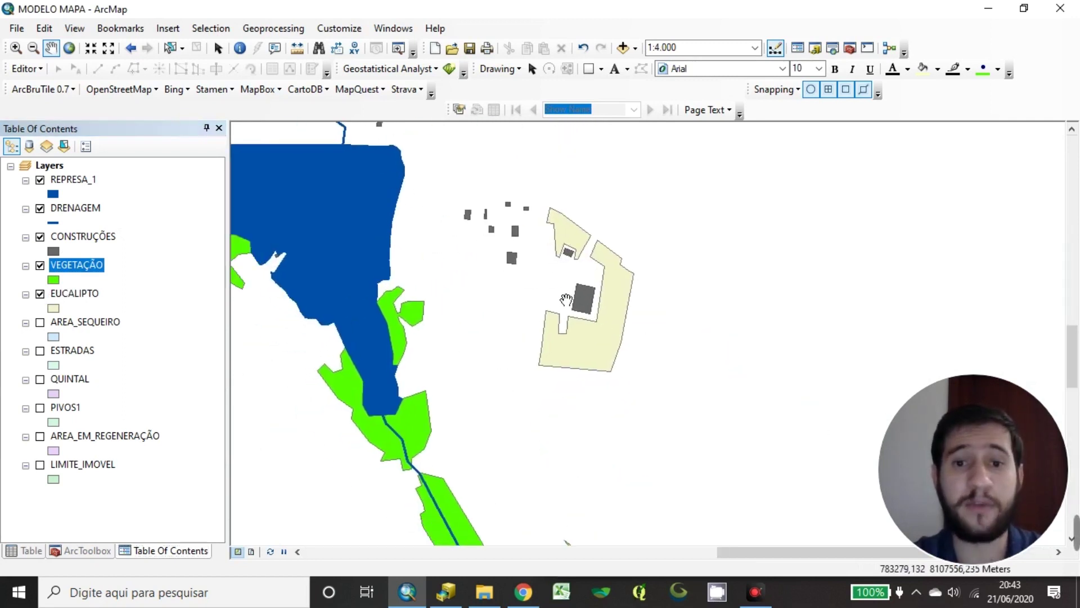
pyautogui.click(172, 294)
pyautogui.click(178, 279)
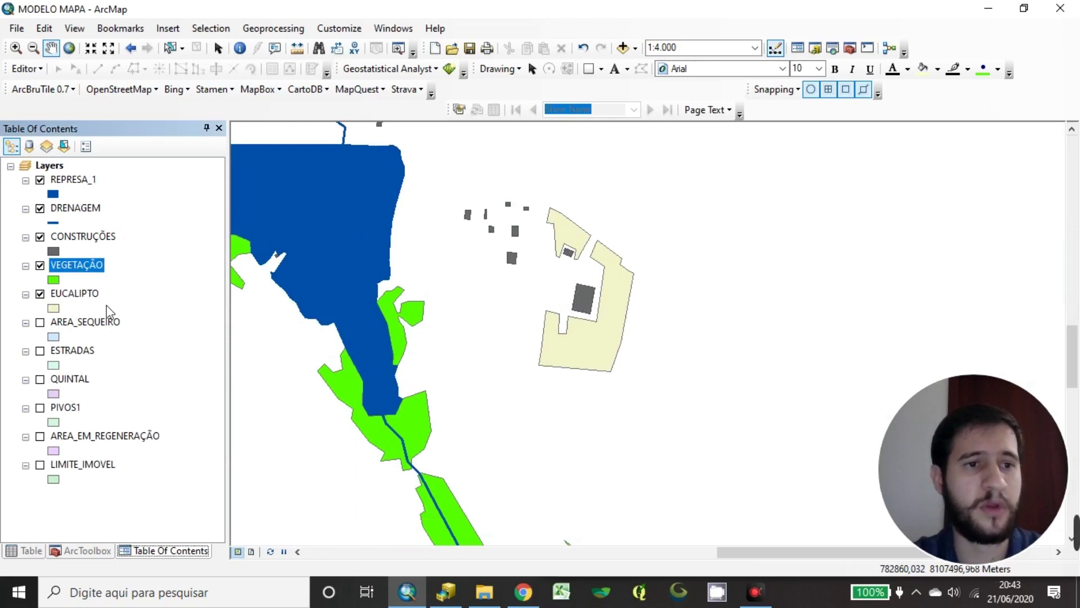
# Give the EUCALIPTO polygons a dark green fill and apply it
pyautogui.click(52, 309)
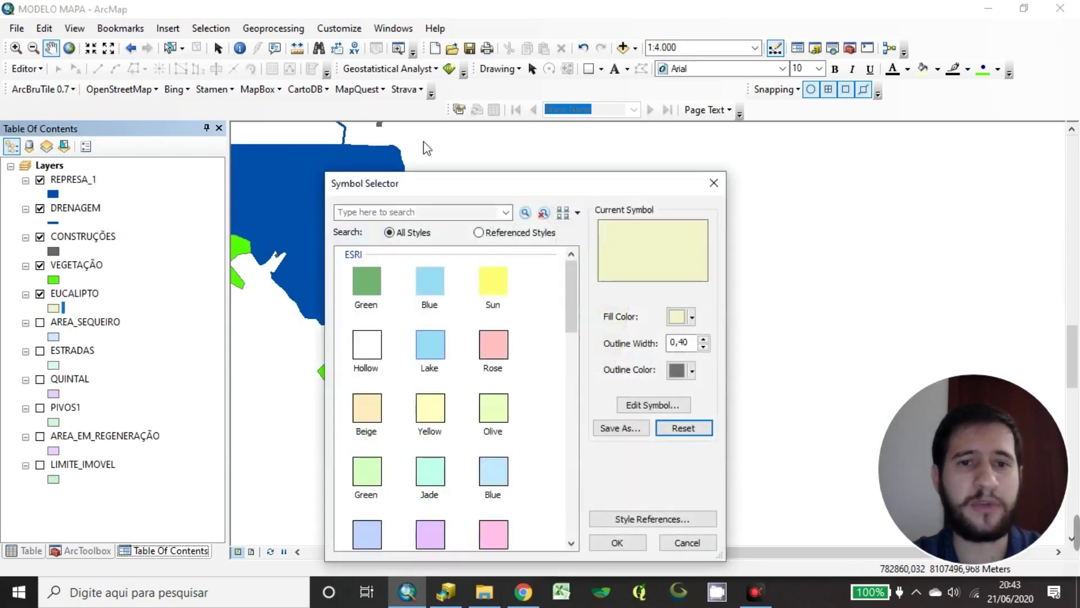
pyautogui.moveTo(514, 183); pyautogui.dragTo(471, 148)
pyautogui.click(650, 282)
pyautogui.click(652, 286)
pyautogui.moveTo(616, 155); pyautogui.dragTo(597, 144)
pyautogui.click(634, 271)
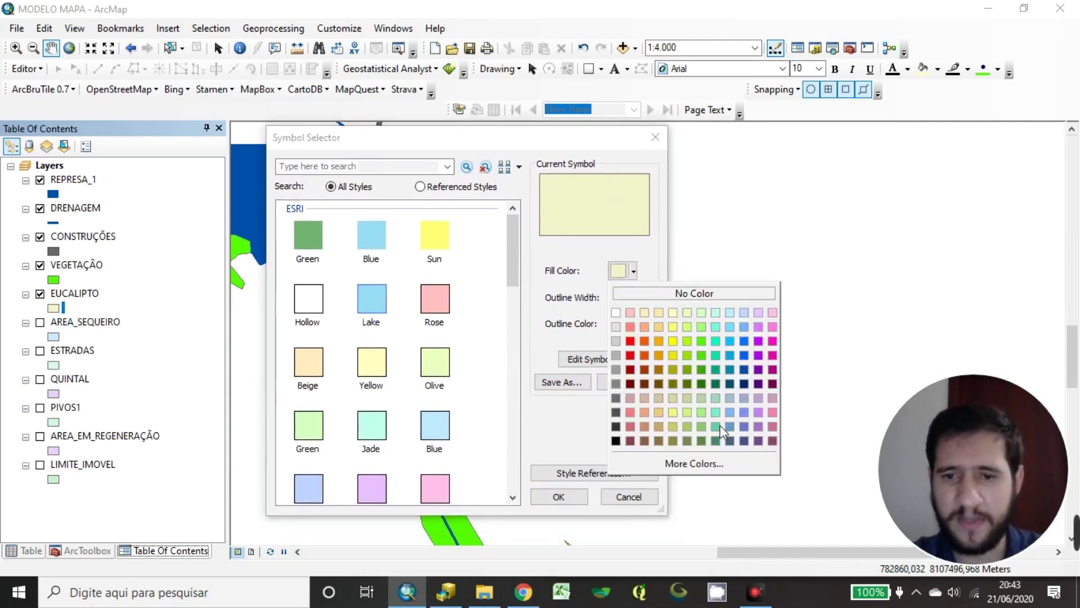
pyautogui.click(703, 442)
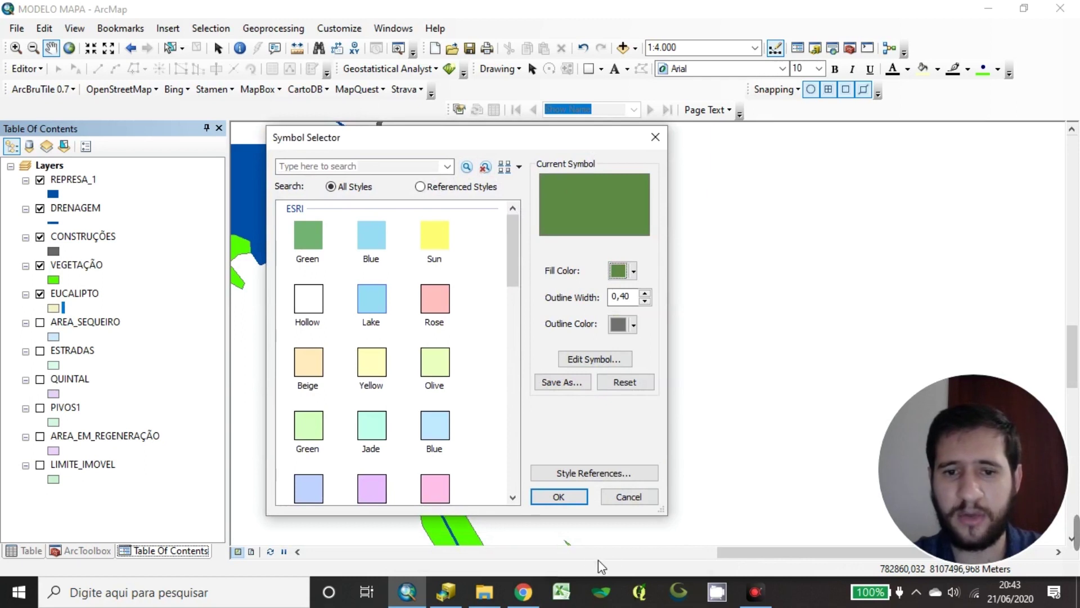
pyautogui.click(565, 493)
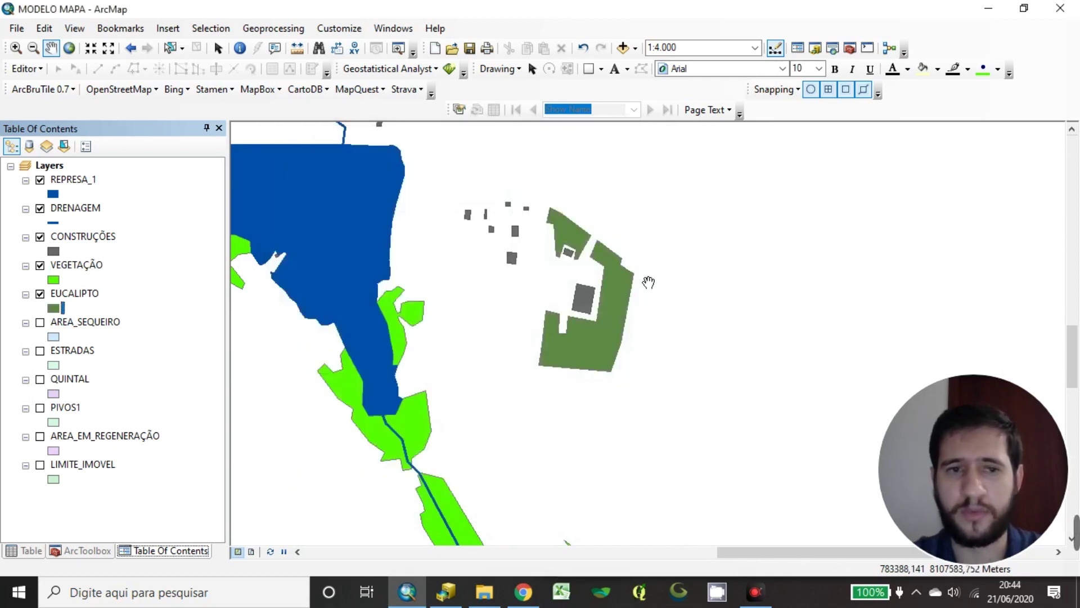
pyautogui.scroll(-2, 646, 295)
# Switch on AREA_SEQUEIRO and survey its polygons around the reservoir and pivot circles
pyautogui.click(45, 324)
pyautogui.click(40, 322)
pyautogui.moveTo(639, 342); pyautogui.dragTo(622, 270)
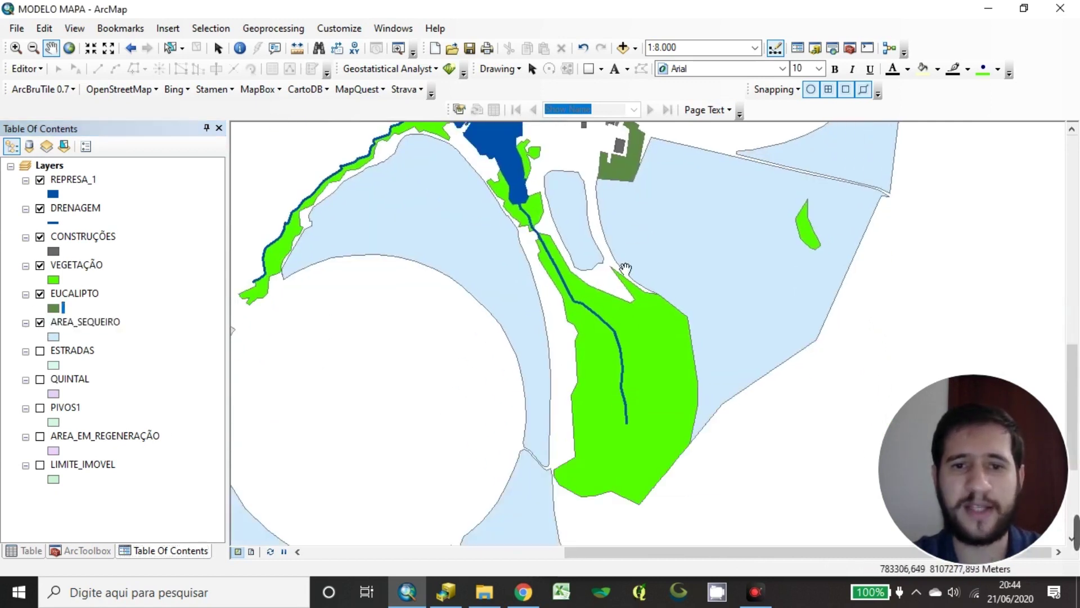
pyautogui.moveTo(629, 423); pyautogui.dragTo(772, 254)
pyautogui.moveTo(663, 448); pyautogui.dragTo(832, 343)
pyautogui.moveTo(748, 216); pyautogui.dragTo(355, 522)
pyautogui.moveTo(635, 290); pyautogui.dragTo(478, 360)
pyautogui.moveTo(694, 280); pyautogui.dragTo(697, 185)
pyautogui.scroll(1, 643, 237)
pyautogui.moveTo(700, 241); pyautogui.dragTo(577, 282)
pyautogui.scroll(1, 555, 318)
pyautogui.moveTo(530, 361); pyautogui.dragTo(559, 301)
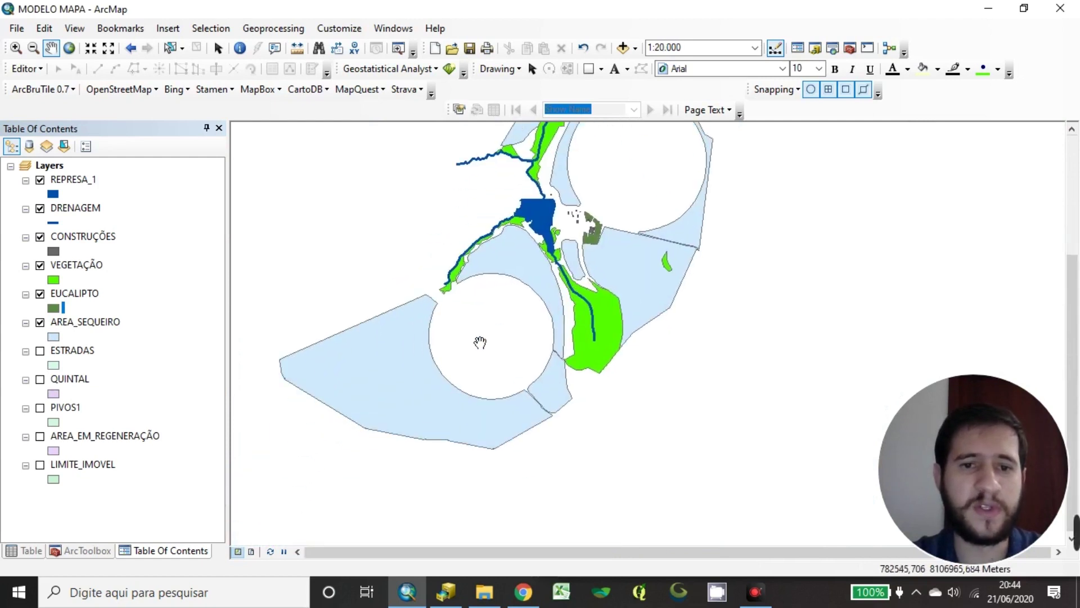
pyautogui.moveTo(669, 206); pyautogui.dragTo(465, 357)
pyautogui.scroll(-1, 466, 356)
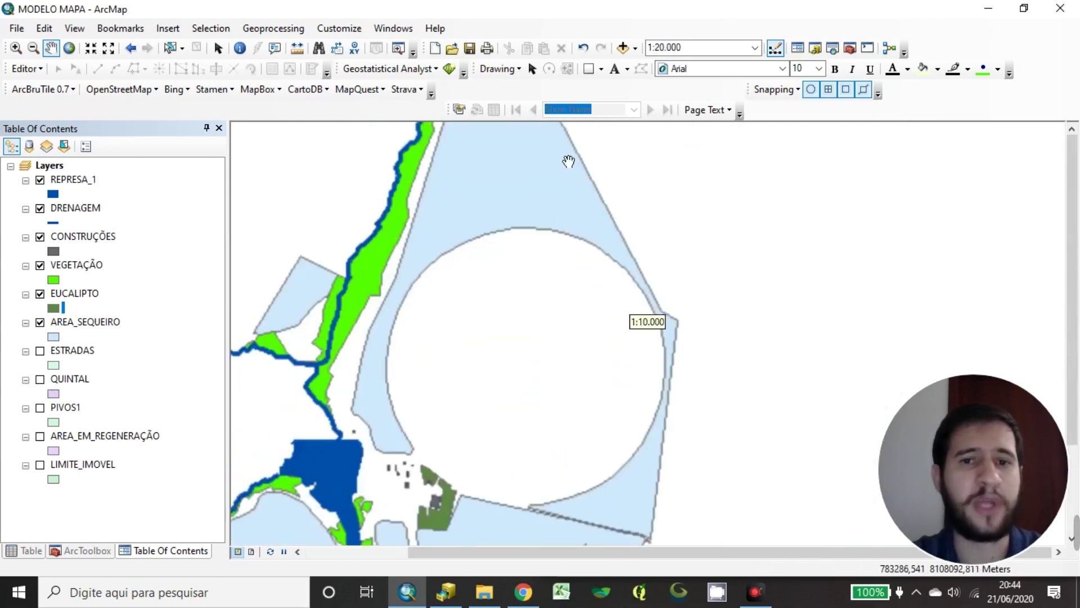
pyautogui.moveTo(603, 485); pyautogui.dragTo(476, 394)
pyautogui.moveTo(528, 354); pyautogui.dragTo(725, 221)
pyautogui.moveTo(609, 164); pyautogui.dragTo(539, 450)
pyautogui.scroll(1, 597, 367)
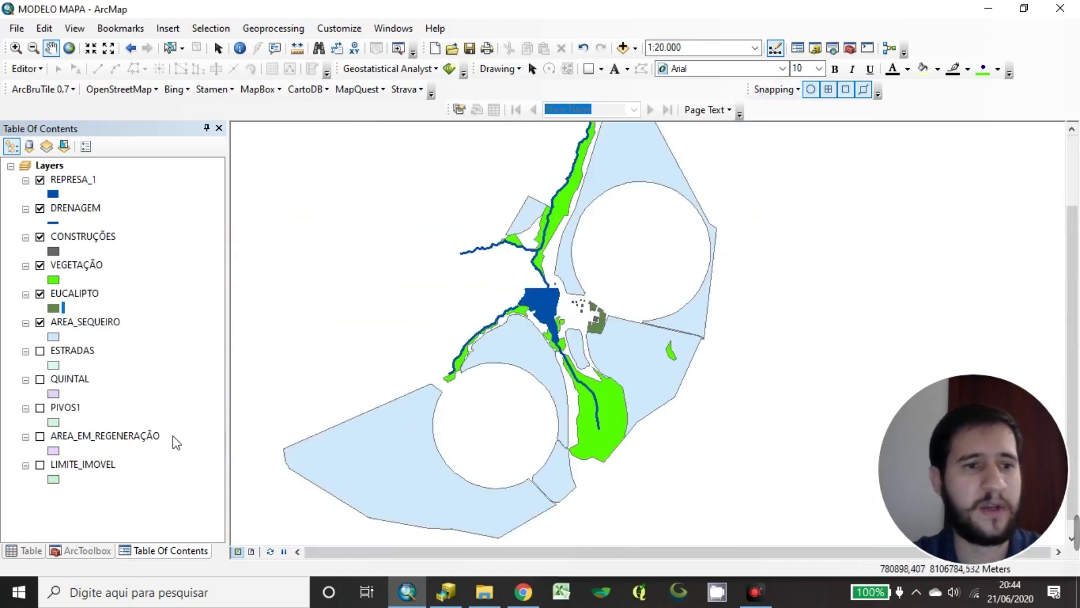
# Fill the AREA_SEQUEIRO polygons with bright orange and apply it to the map
pyautogui.click(54, 340)
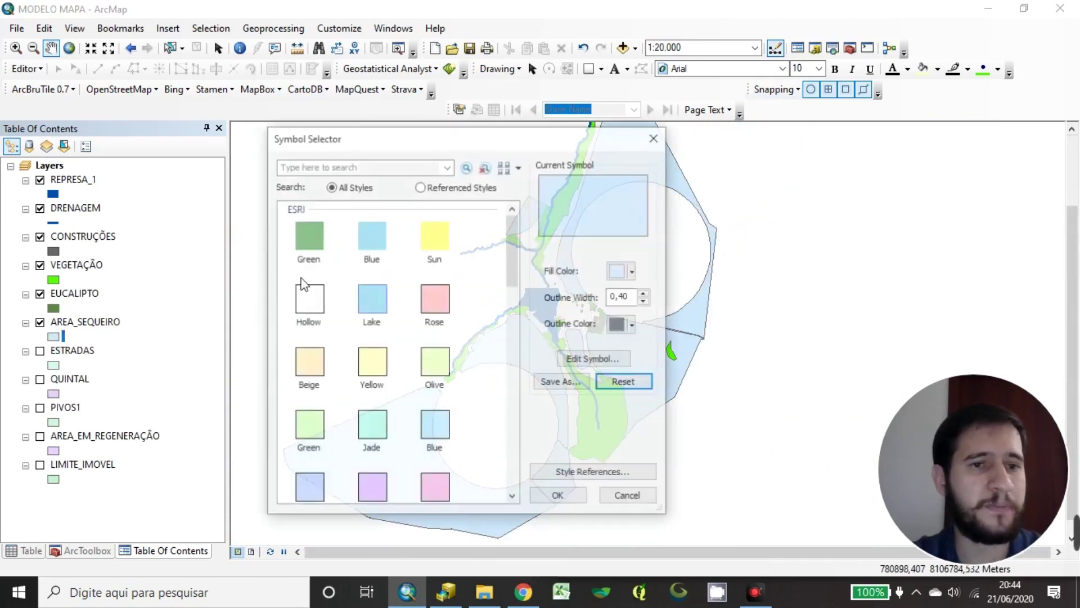
pyautogui.click(621, 270)
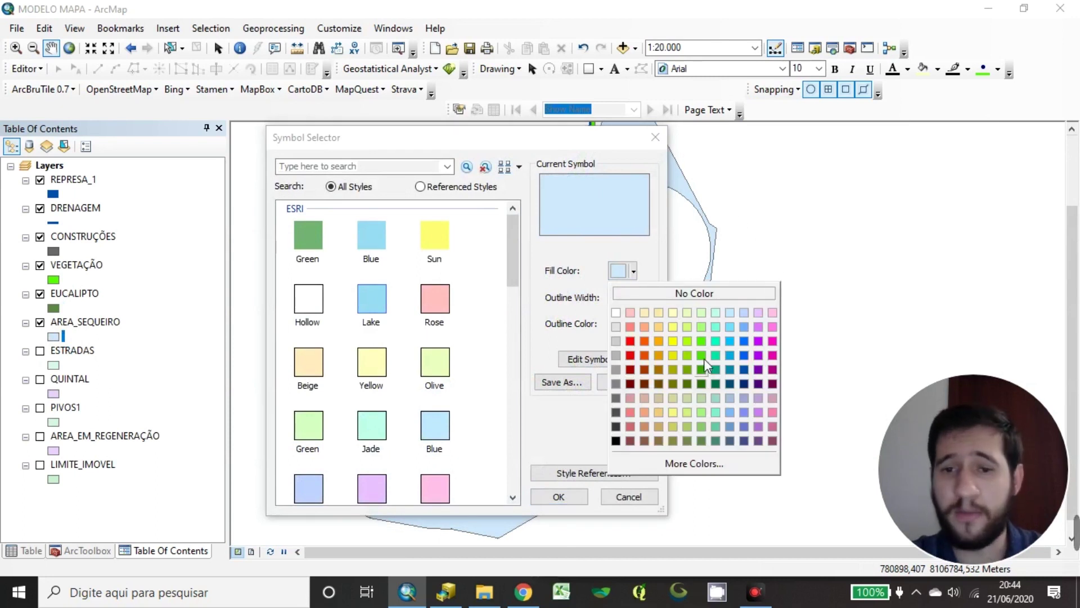
pyautogui.click(659, 327)
pyautogui.click(634, 272)
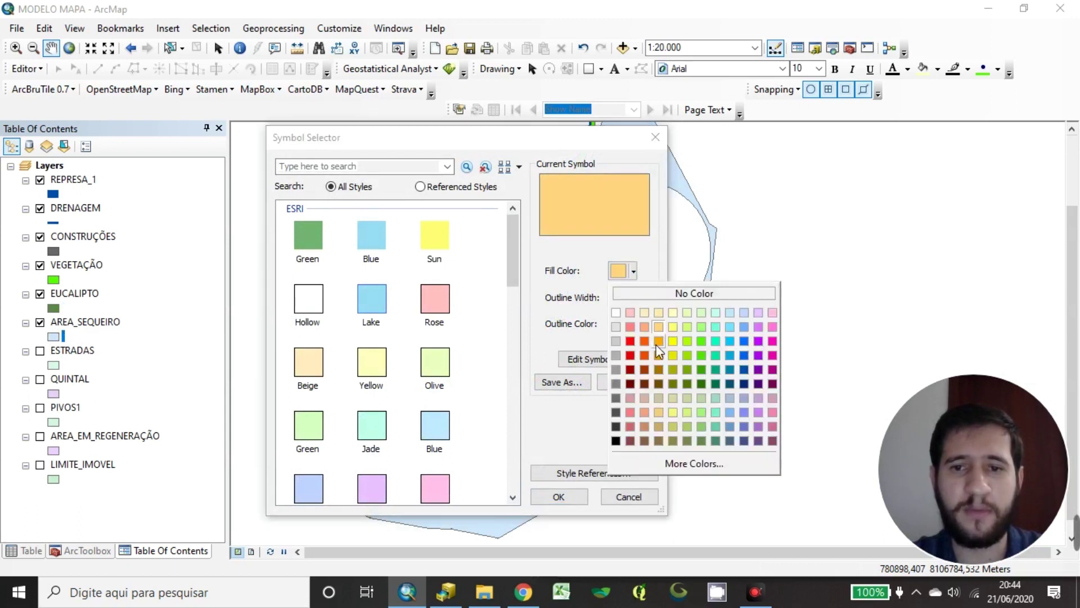
pyautogui.click(659, 351)
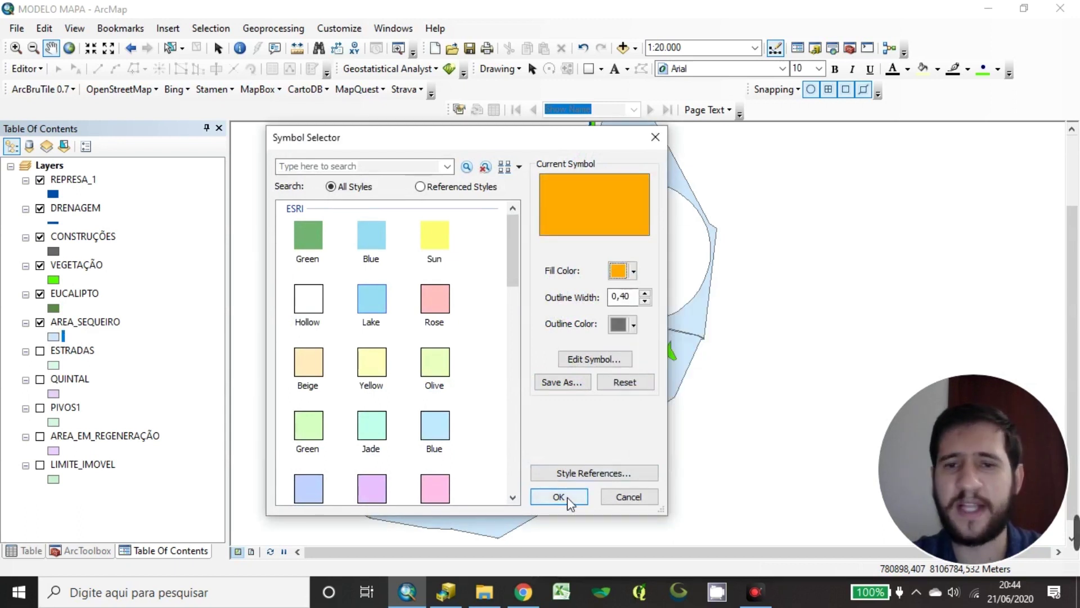
pyautogui.click(567, 497)
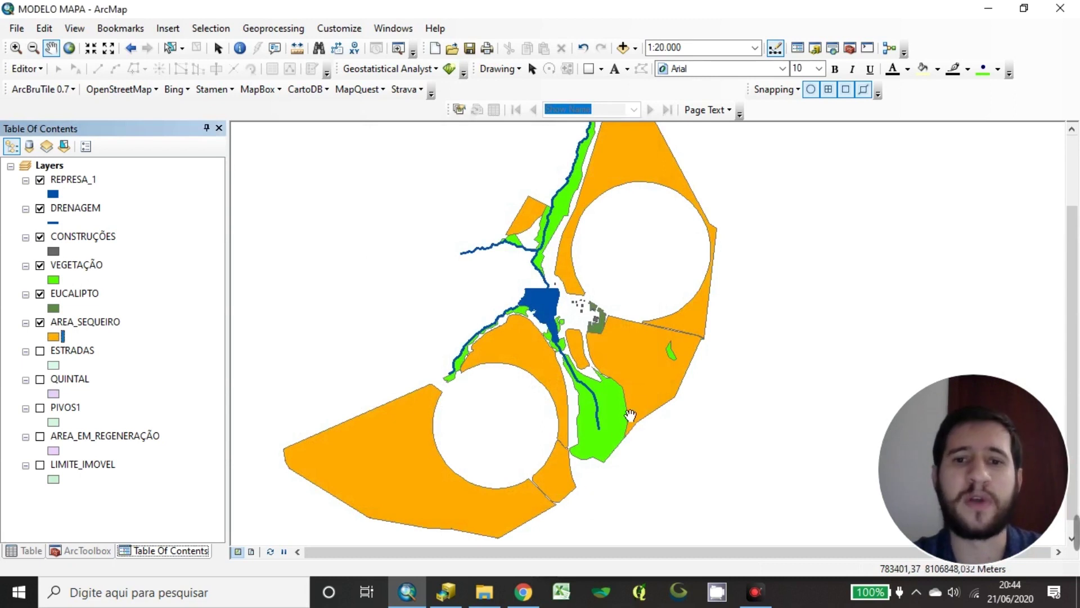
pyautogui.scroll(-2, 638, 382)
# Change the AREA_SEQUEIRO fill from bright orange to light orange
pyautogui.moveTo(499, 377); pyautogui.dragTo(562, 331)
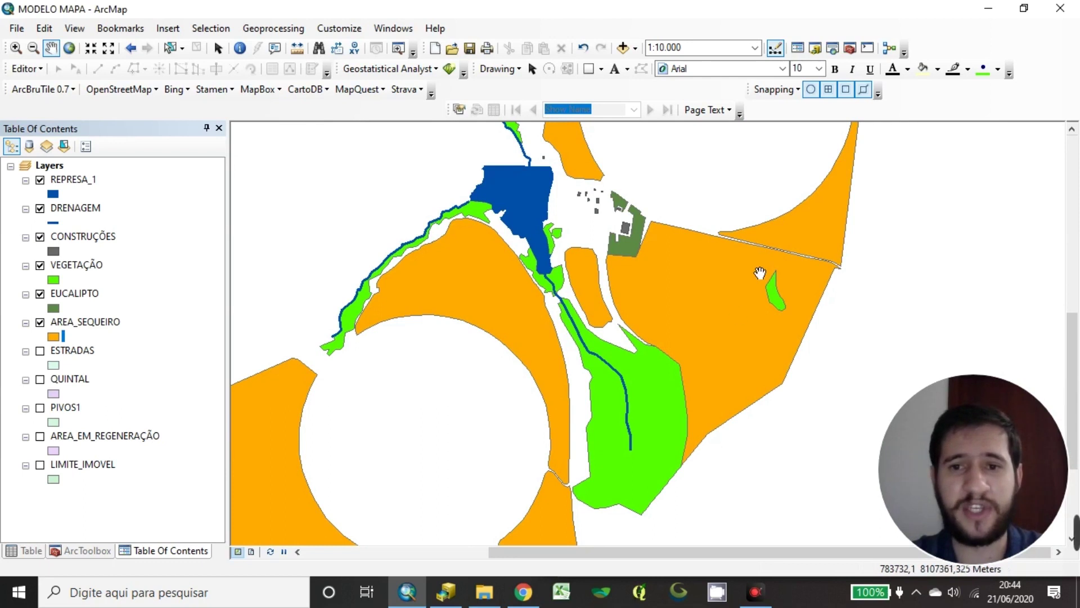
pyautogui.moveTo(338, 429); pyautogui.dragTo(531, 245)
pyautogui.moveTo(704, 265); pyautogui.dragTo(629, 210)
pyautogui.moveTo(555, 403); pyautogui.dragTo(588, 217)
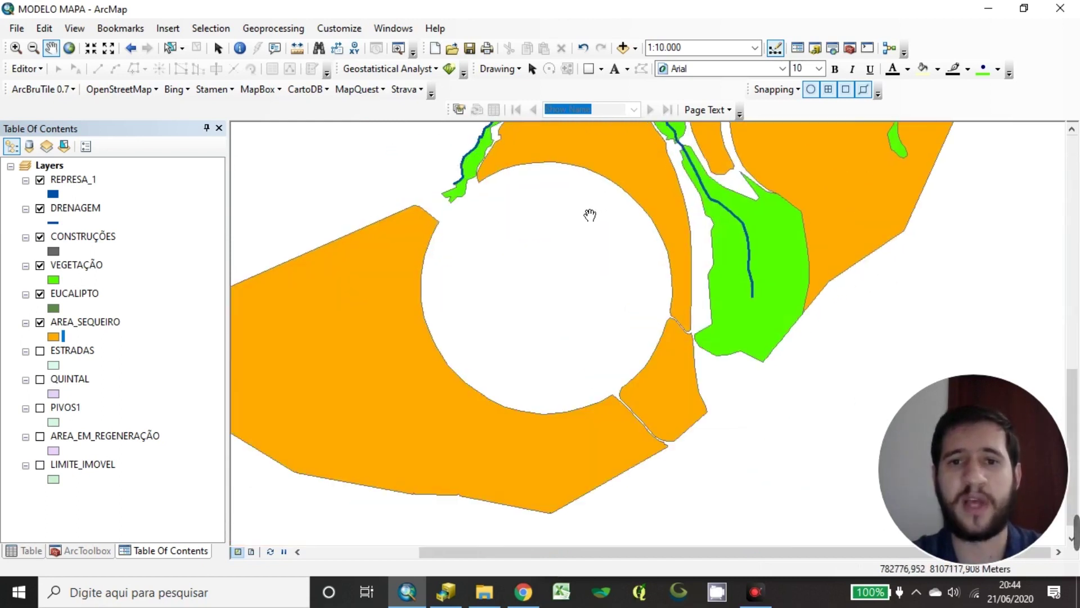
pyautogui.moveTo(741, 219); pyautogui.dragTo(619, 376)
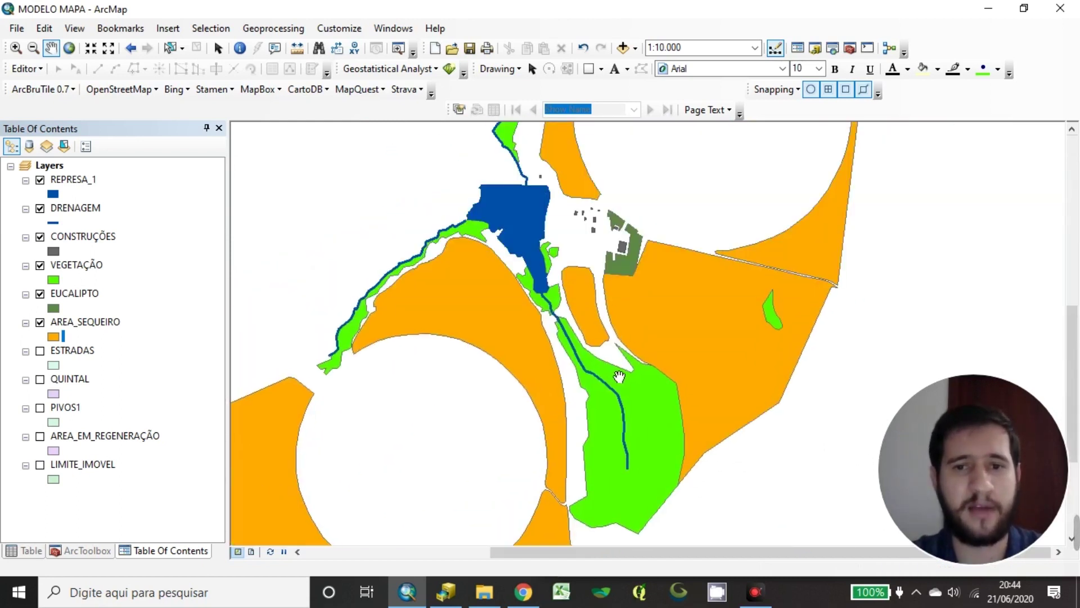
pyautogui.click(54, 336)
pyautogui.click(623, 271)
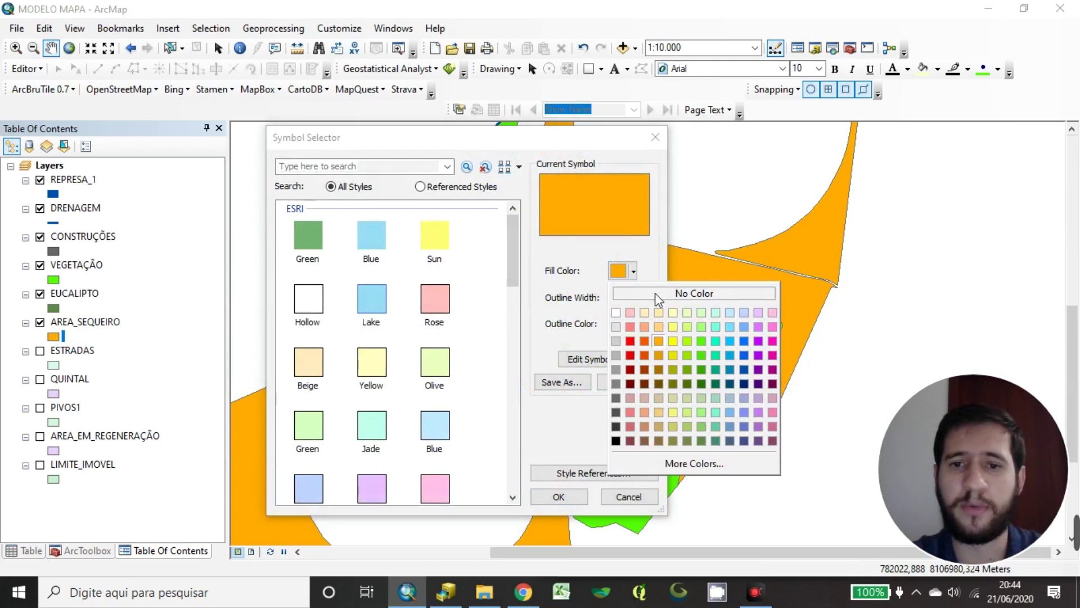
pyautogui.click(657, 327)
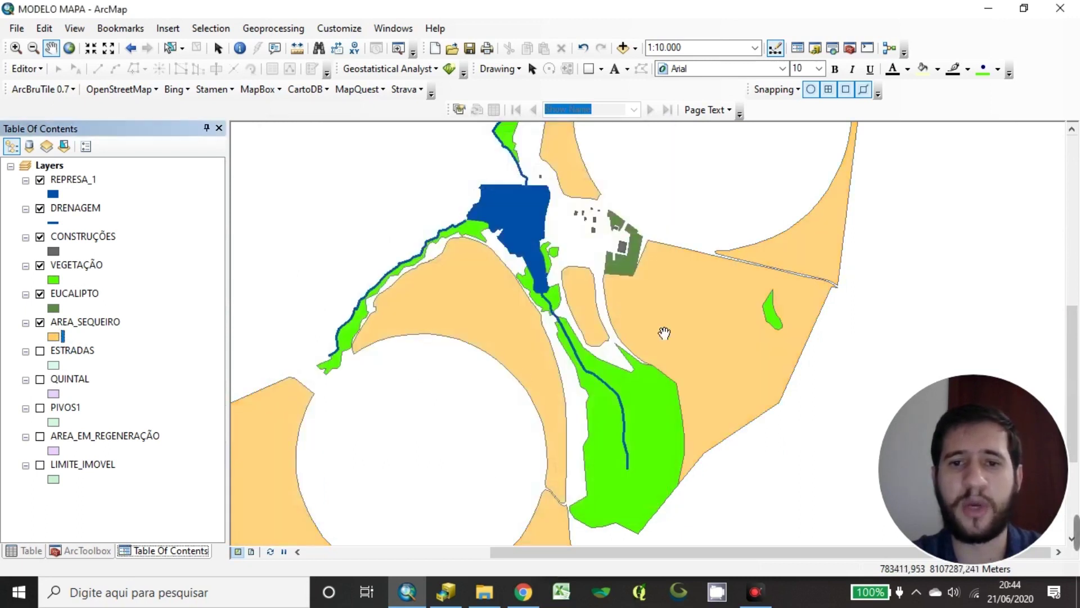
pyautogui.scroll(5, 685, 275)
pyautogui.moveTo(759, 260); pyautogui.dragTo(684, 393)
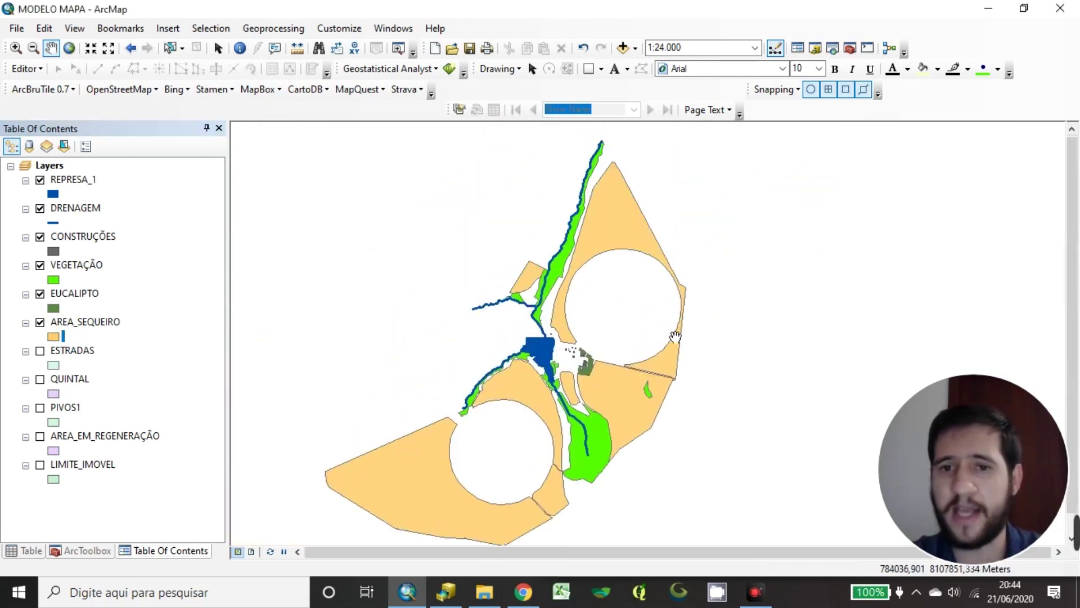
pyautogui.scroll(-6, 597, 383)
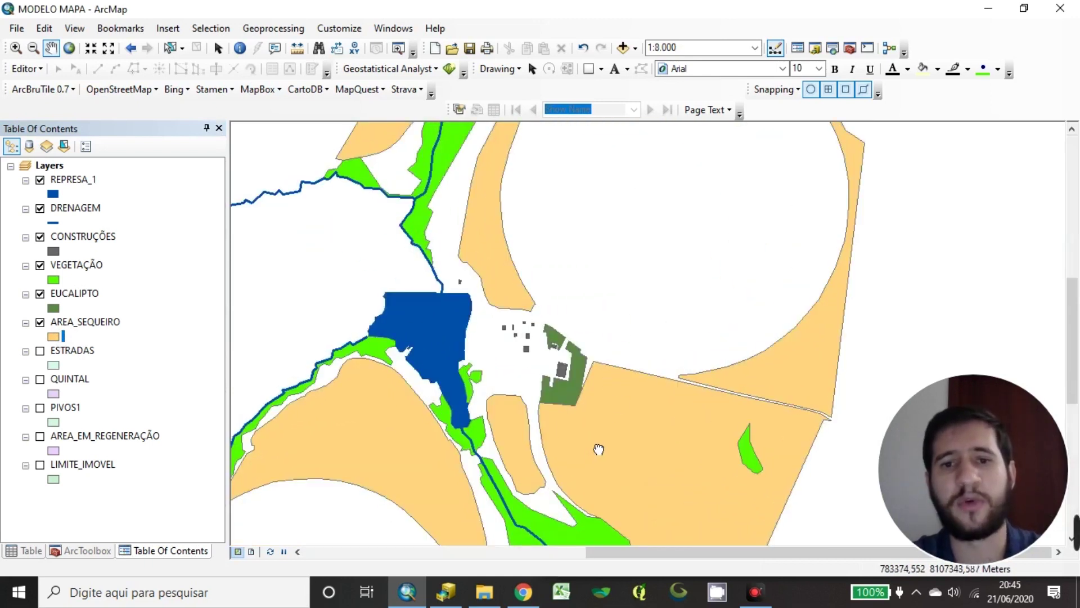
pyautogui.moveTo(596, 448); pyautogui.dragTo(631, 379)
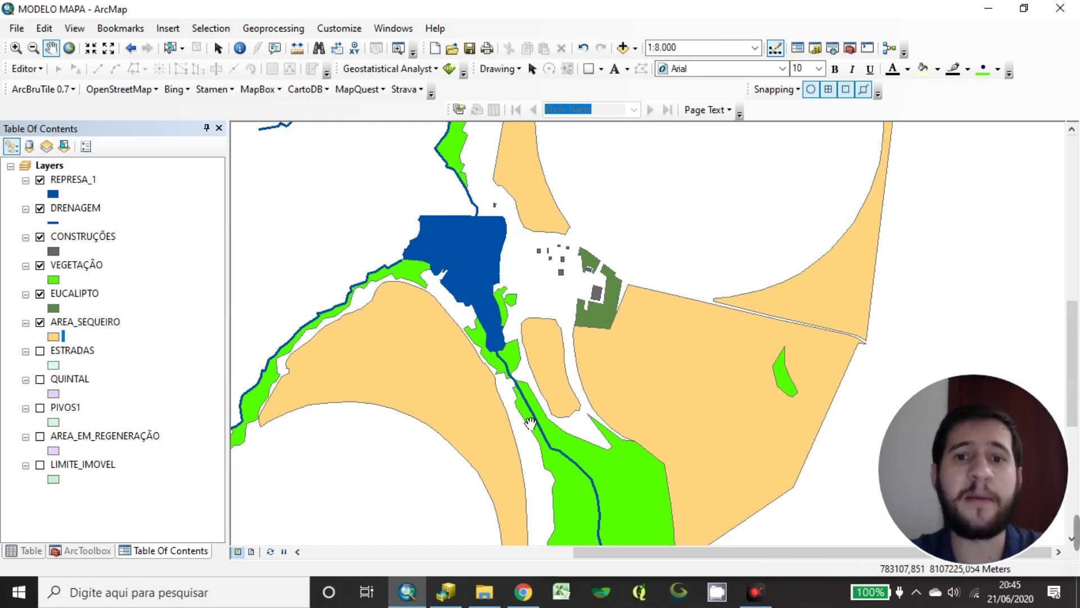
pyautogui.moveTo(538, 325); pyautogui.dragTo(640, 288)
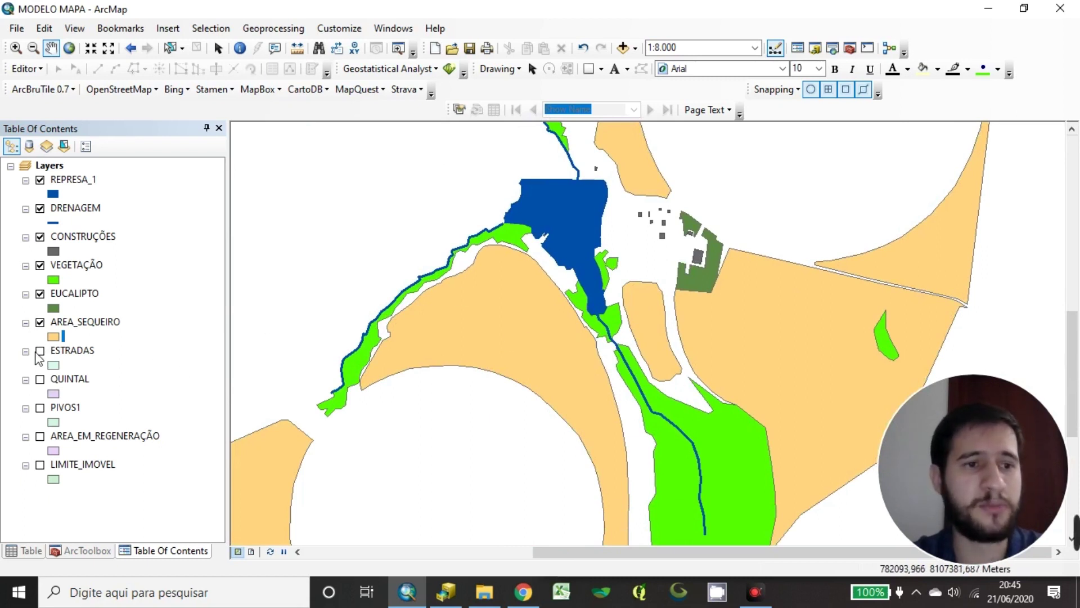
pyautogui.moveTo(569, 334); pyautogui.dragTo(516, 367)
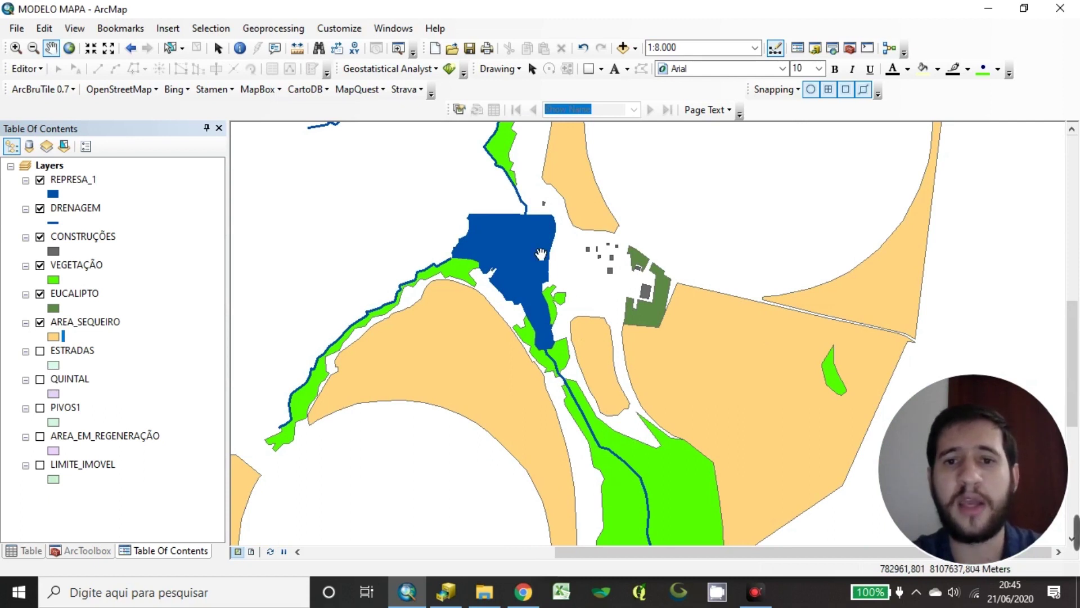
# Switch on the ESTRADAS roads layer and zoom to 1:3.000 framing the farm buildings
pyautogui.click(174, 320)
pyautogui.click(92, 355)
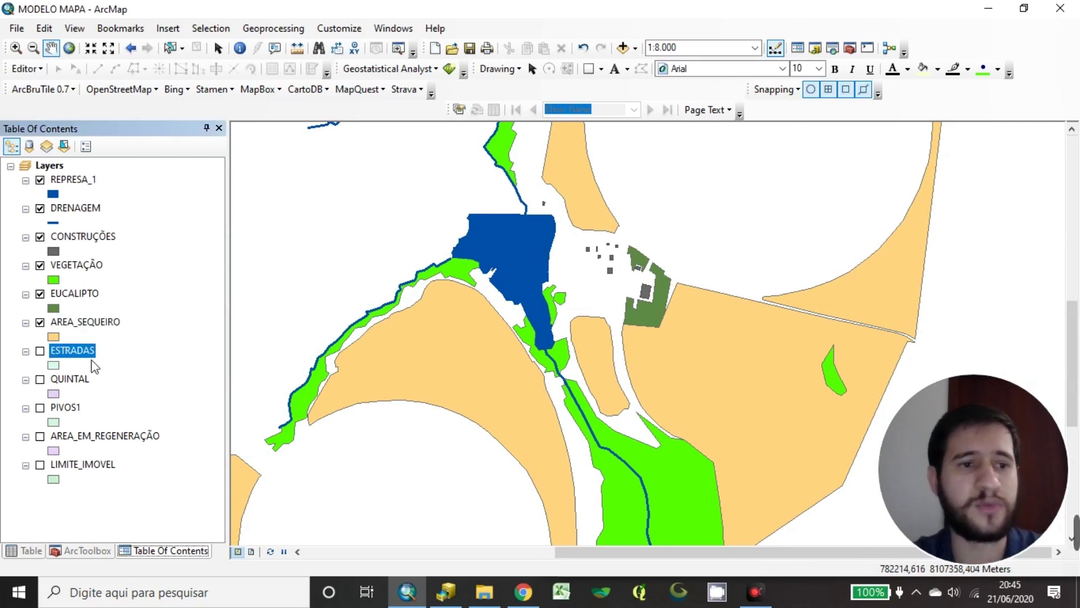
pyautogui.click(40, 352)
pyautogui.moveTo(512, 395); pyautogui.dragTo(436, 523)
pyautogui.moveTo(535, 253)
pyautogui.mouseDown()
pyautogui.moveTo(505, 366)
pyautogui.moveTo(583, 270)
pyautogui.moveTo(611, 313)
pyautogui.moveTo(561, 377)
pyautogui.moveTo(542, 372)
pyautogui.mouseUp()
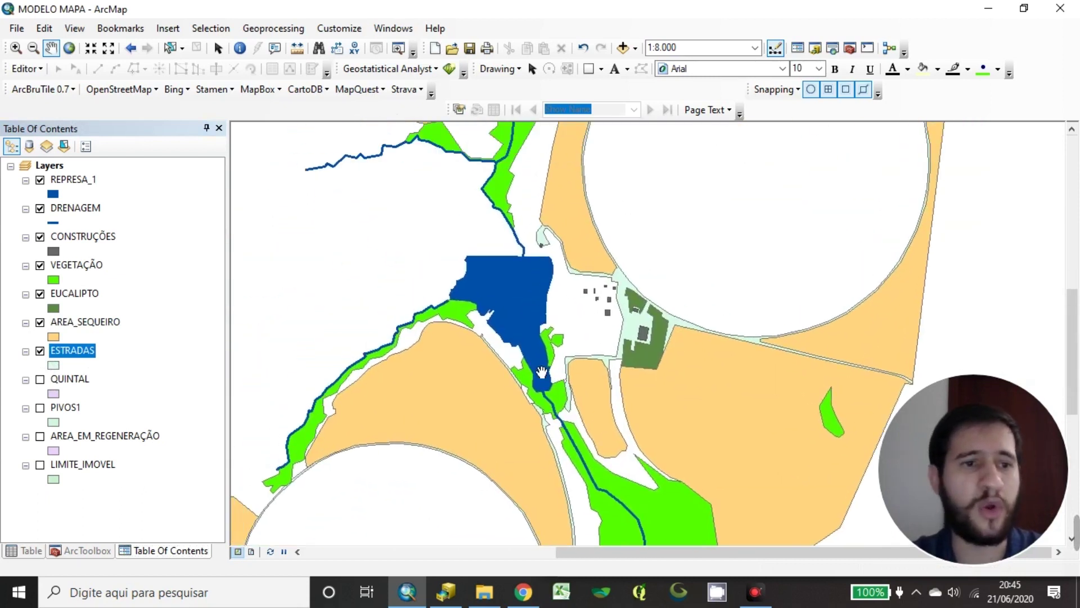
pyautogui.click(148, 378)
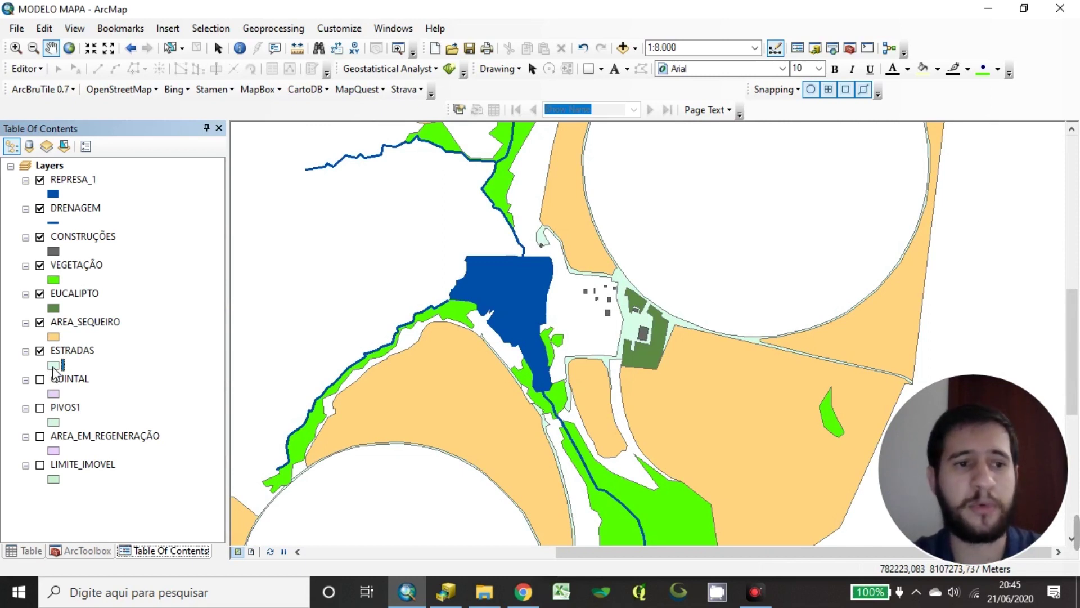
pyautogui.scroll(3, 647, 275)
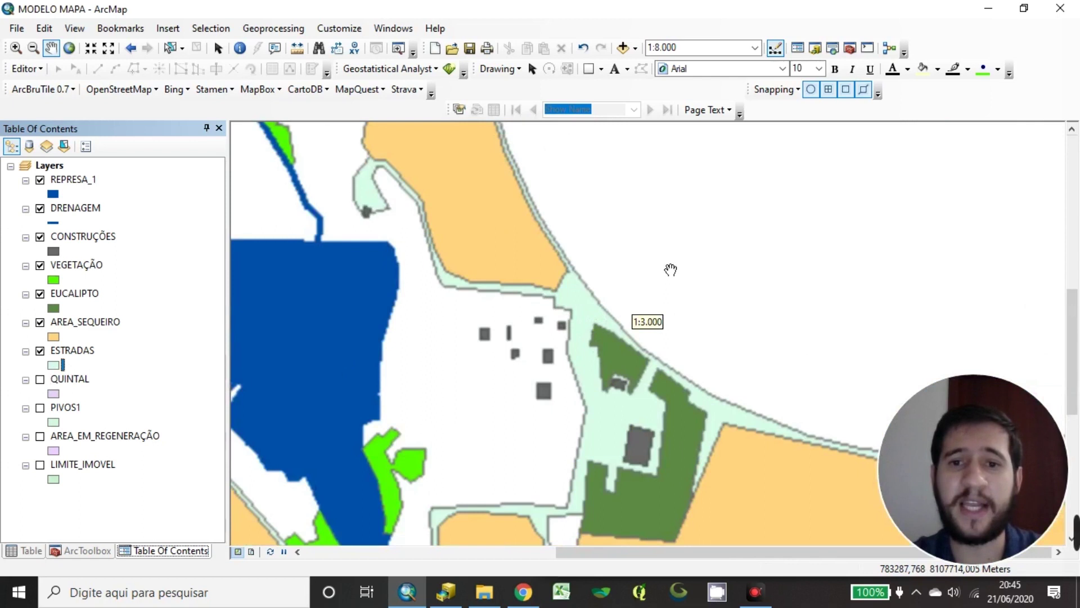
pyautogui.moveTo(476, 404); pyautogui.dragTo(499, 335)
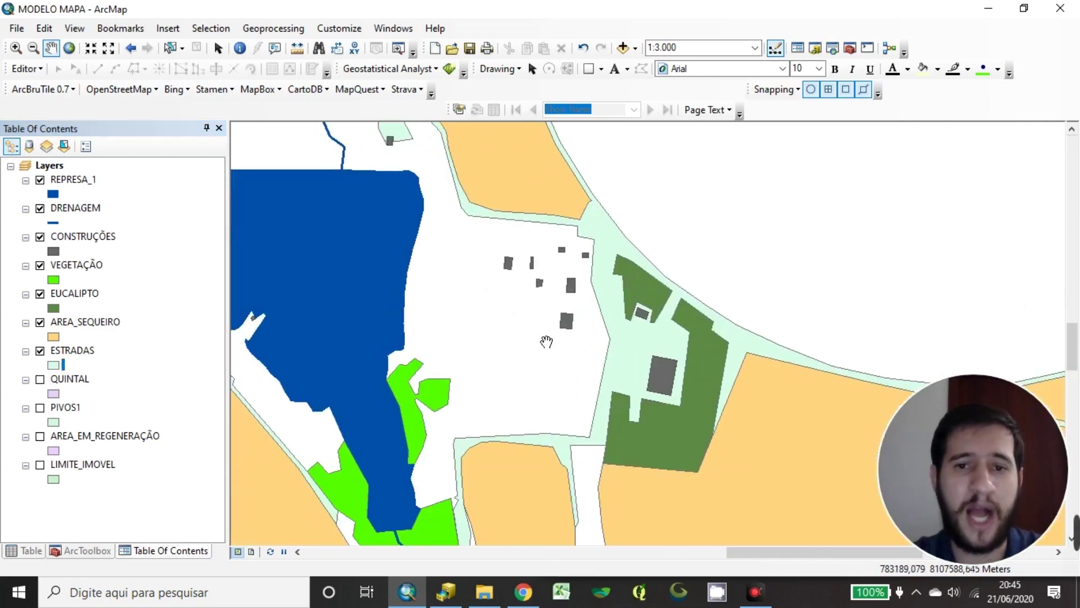
pyautogui.moveTo(420, 189); pyautogui.dragTo(441, 216)
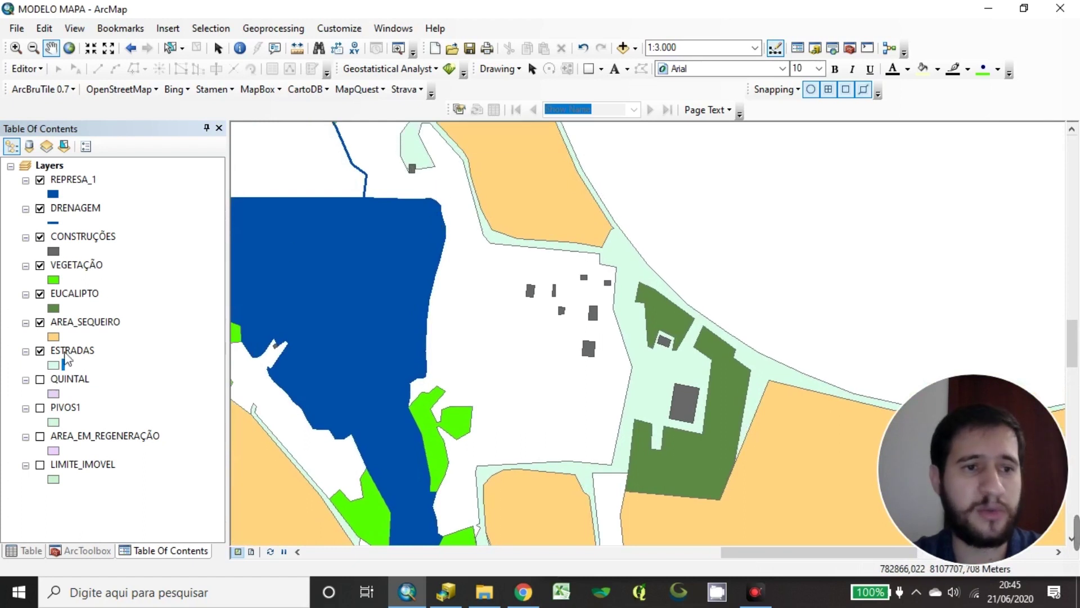
# Give CONSTRUÇÕES a dark brown fill and dark brown outline, then open the ESTRADAS symbol
pyautogui.click(54, 251)
pyautogui.click(633, 271)
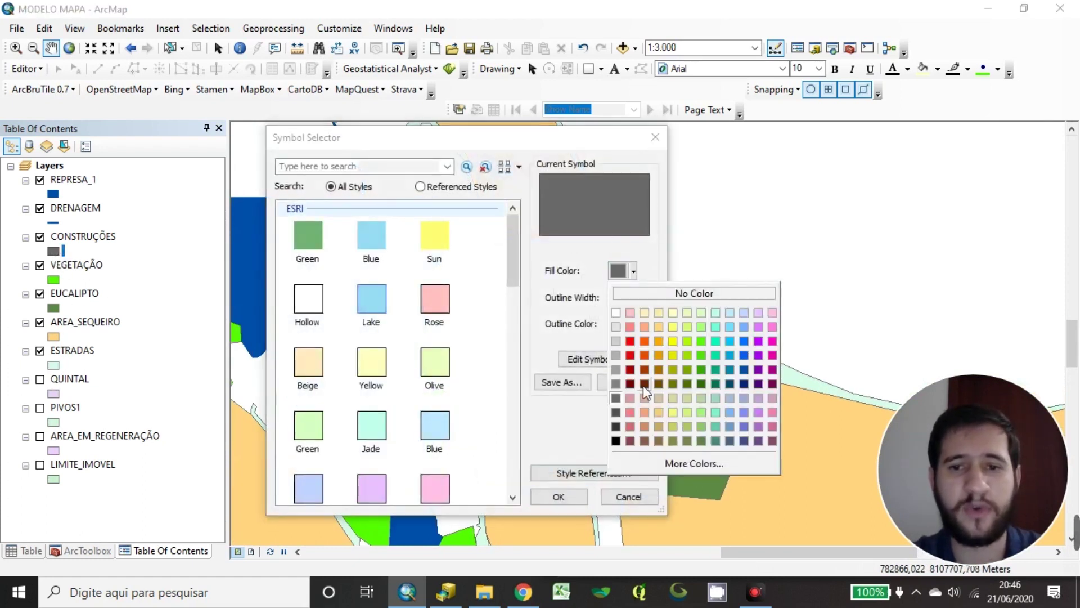
pyautogui.click(644, 386)
pyautogui.click(631, 272)
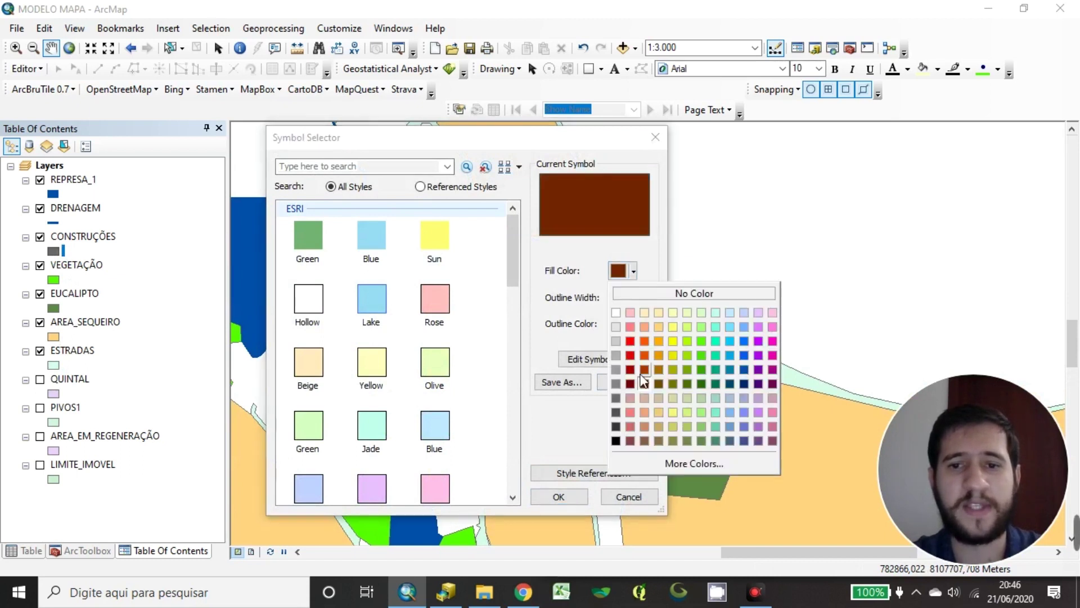
pyautogui.click(632, 325)
pyautogui.click(633, 324)
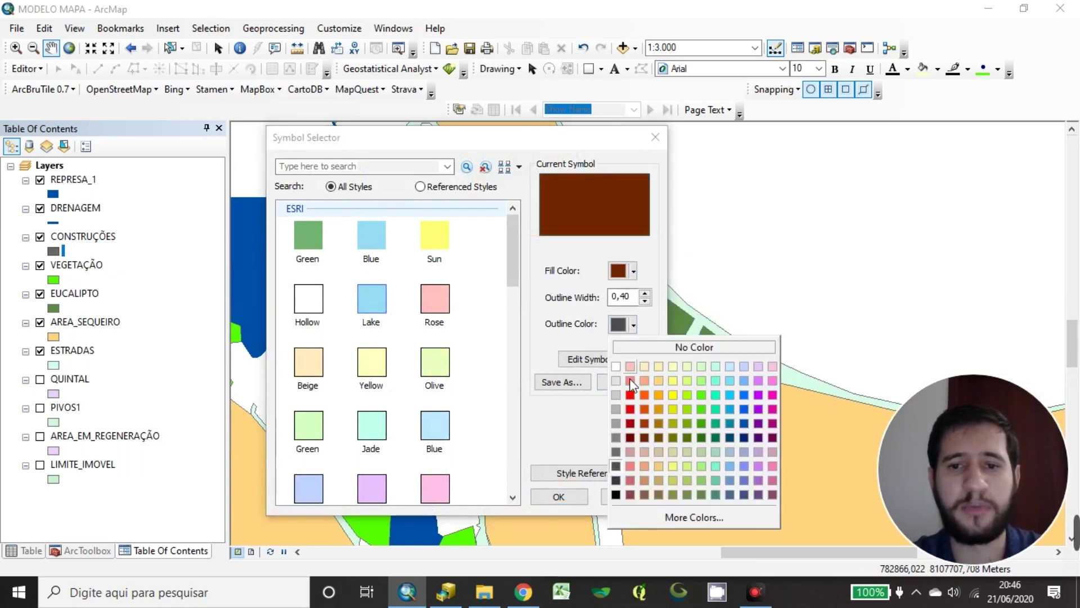
pyautogui.click(640, 438)
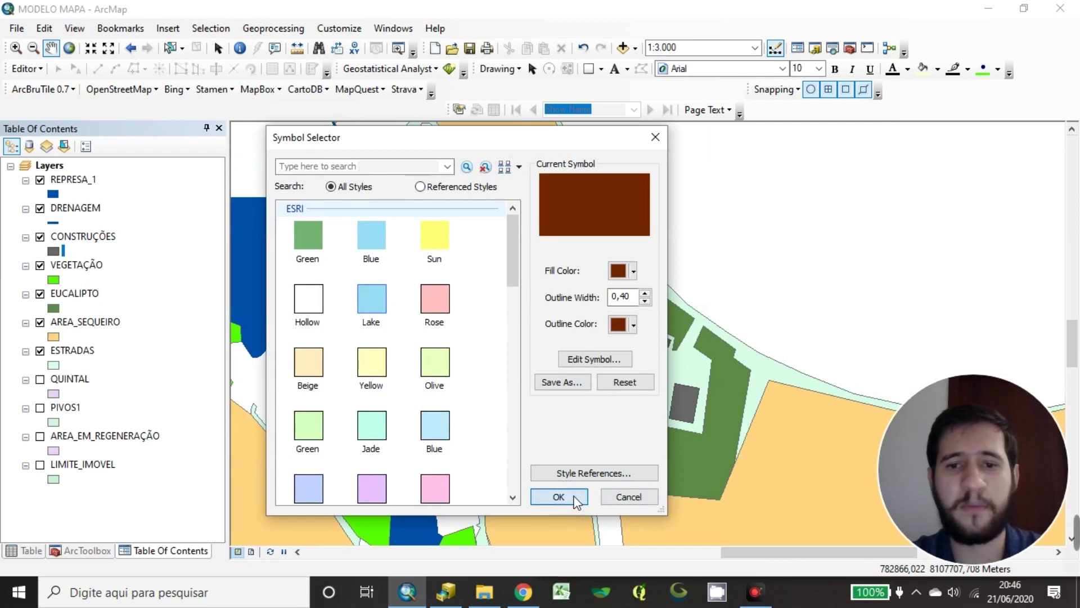
pyautogui.click(559, 497)
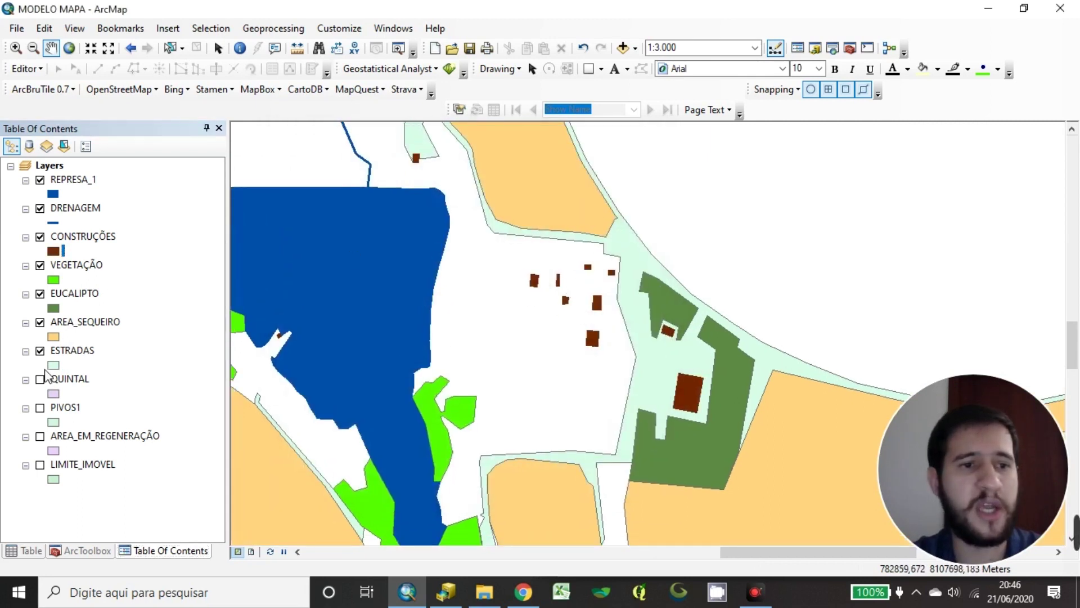
pyautogui.click(53, 365)
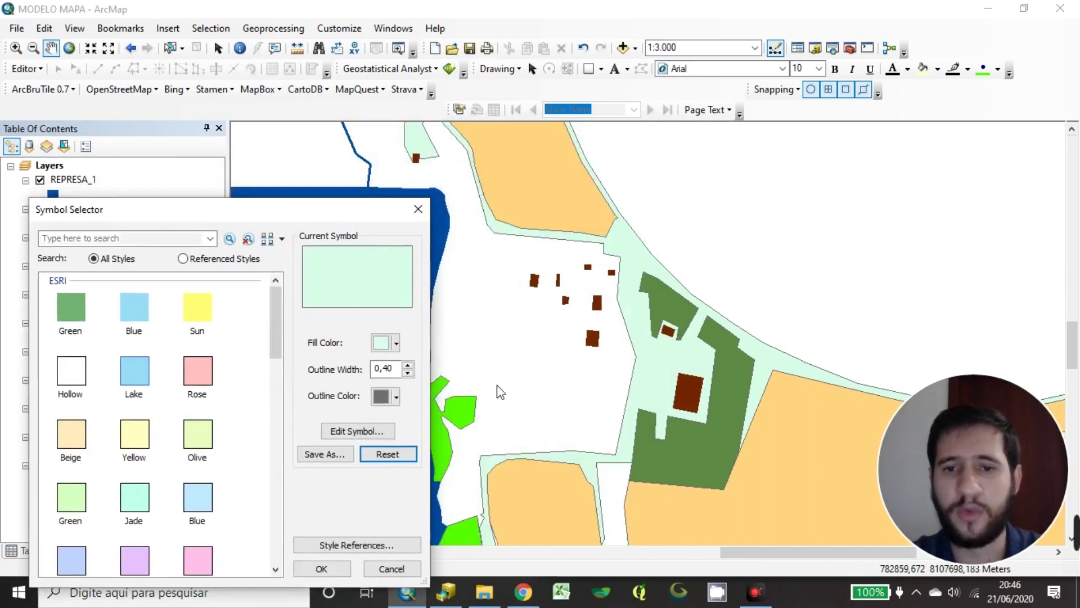
# Fill the ESTRADAS roads dark grey with a grey outline
pyautogui.moveTo(340, 213); pyautogui.dragTo(570, 112)
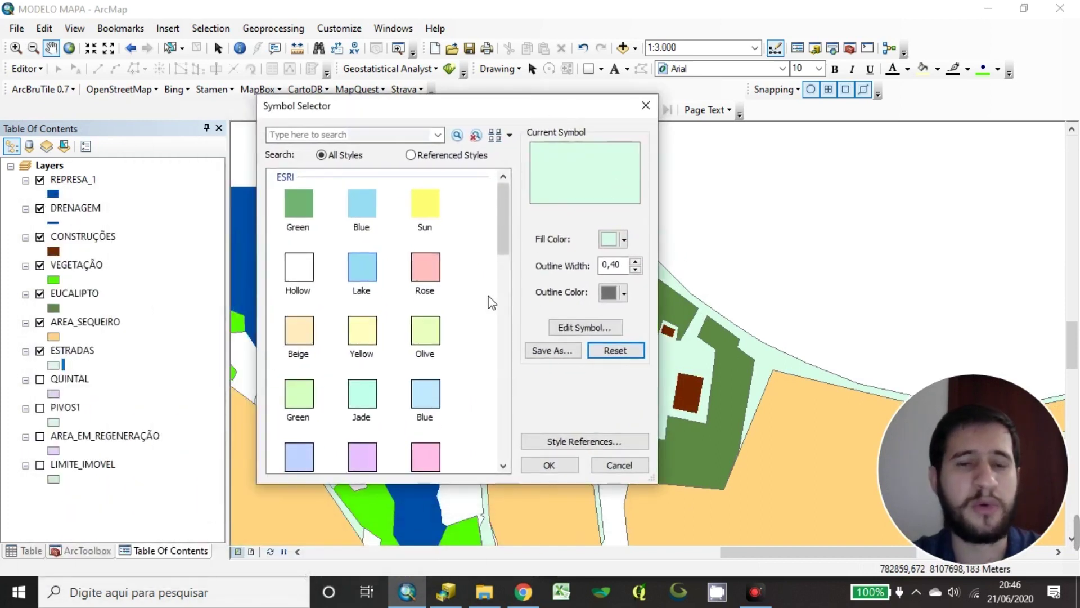
pyautogui.click(613, 241)
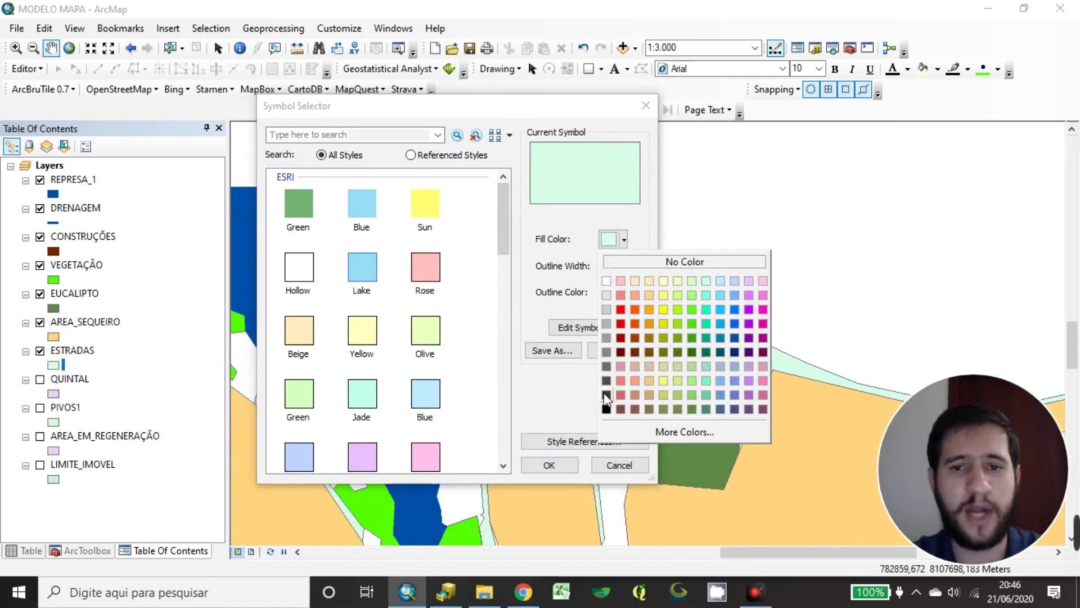
pyautogui.click(607, 366)
pyautogui.click(614, 293)
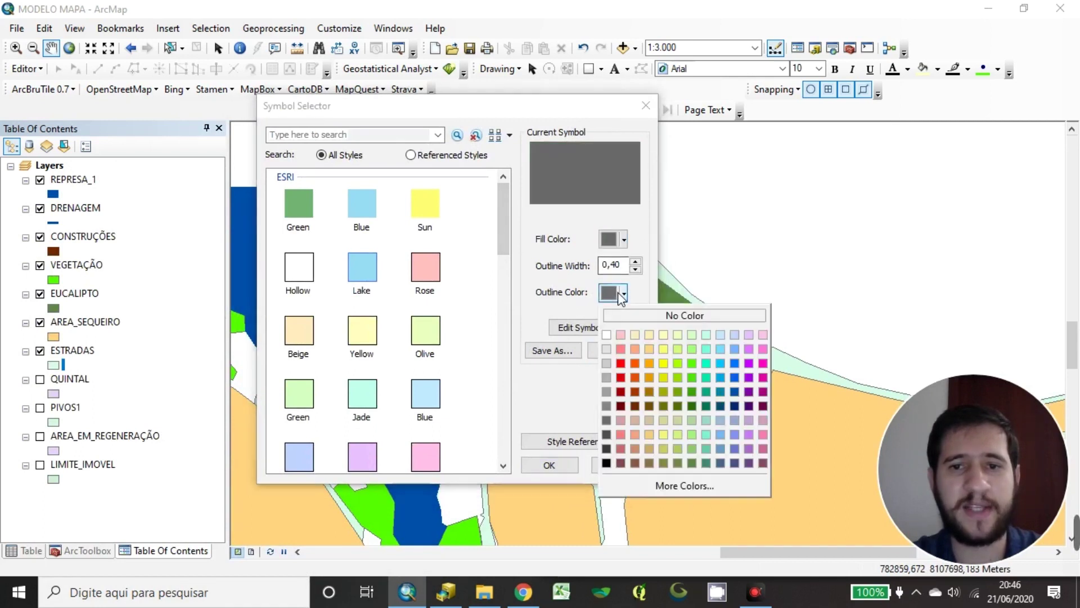
pyautogui.click(602, 420)
pyautogui.click(551, 465)
# Give the EUCALIPTO plots a black outline
pyautogui.scroll(-3, 635, 327)
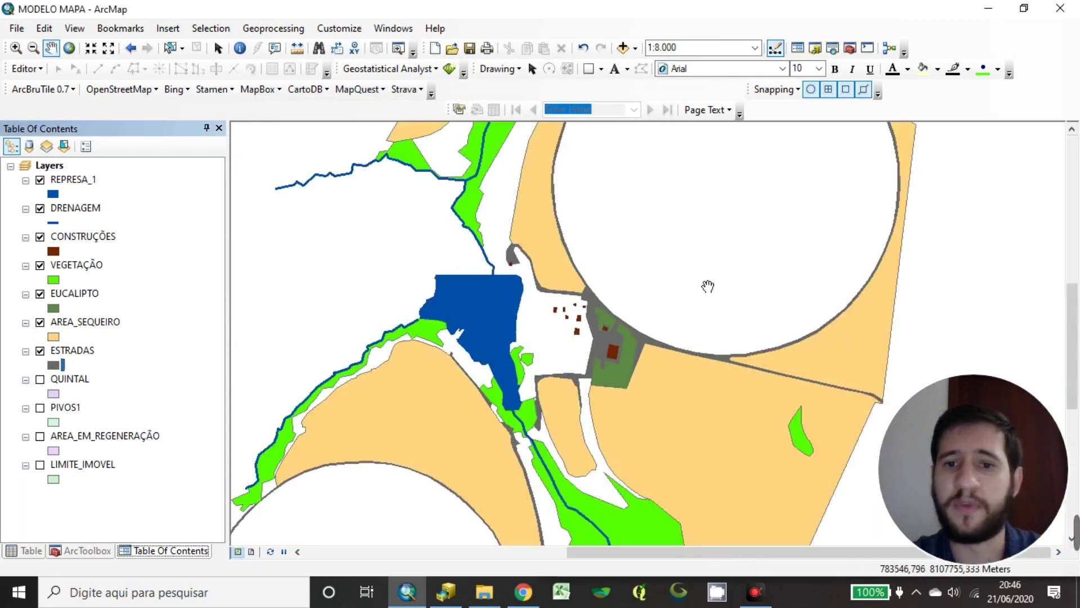
pyautogui.doubleClick(54, 308)
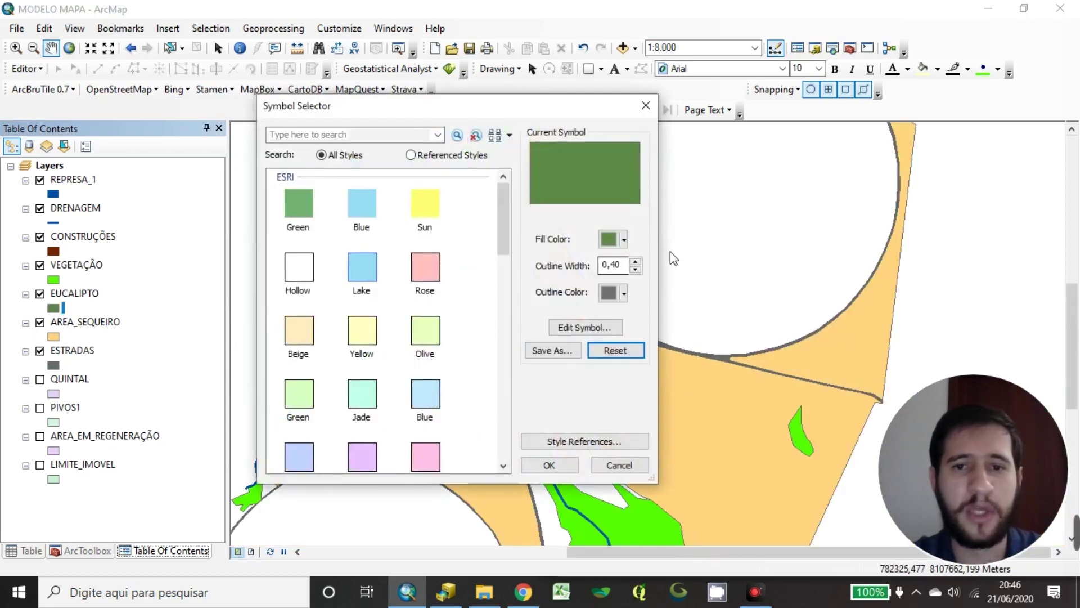
pyautogui.click(625, 291)
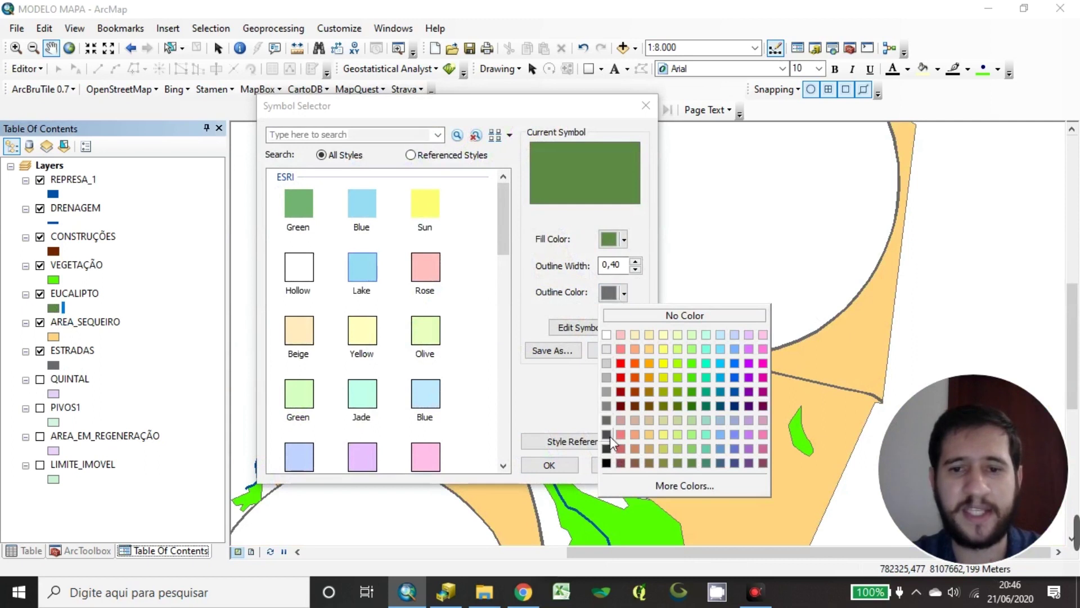
pyautogui.click(606, 463)
pyautogui.click(545, 466)
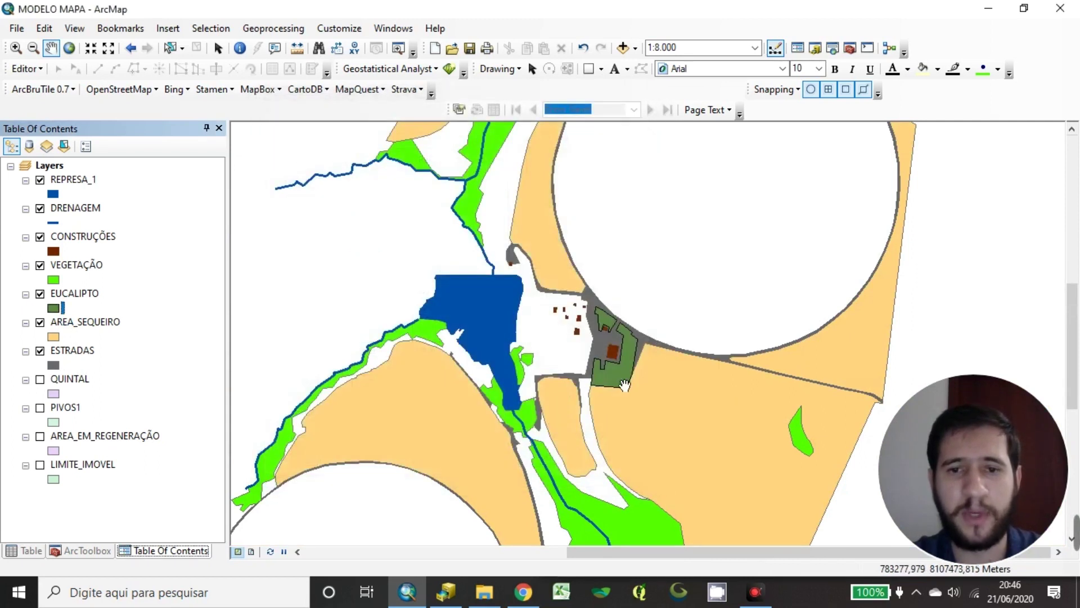
# Change the ESTRADAS road outline to black
pyautogui.doubleClick(53, 364)
pyautogui.click(624, 292)
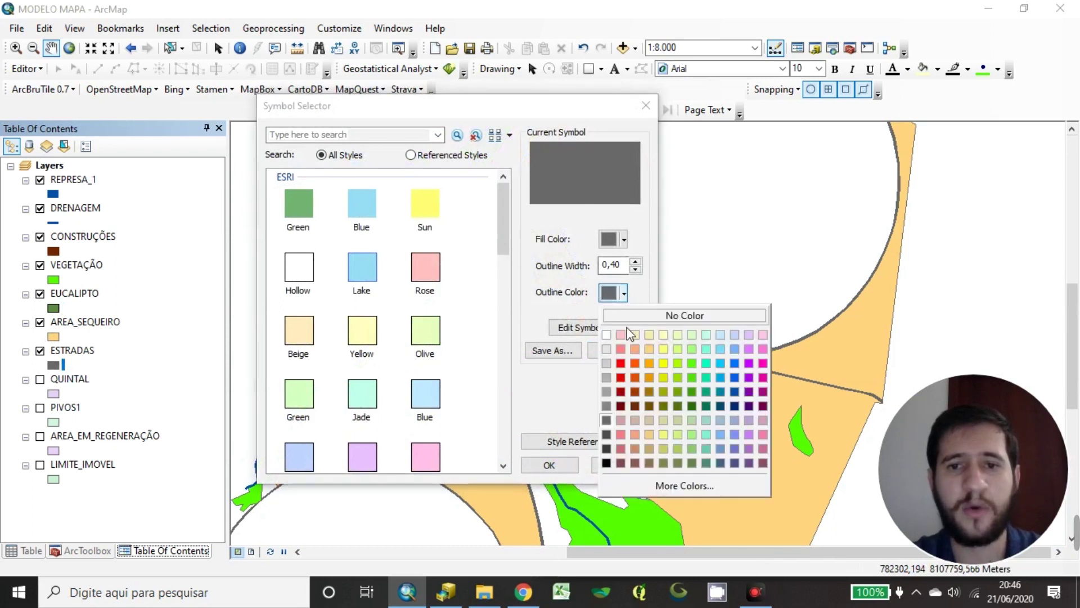
pyautogui.click(607, 462)
pyautogui.click(549, 464)
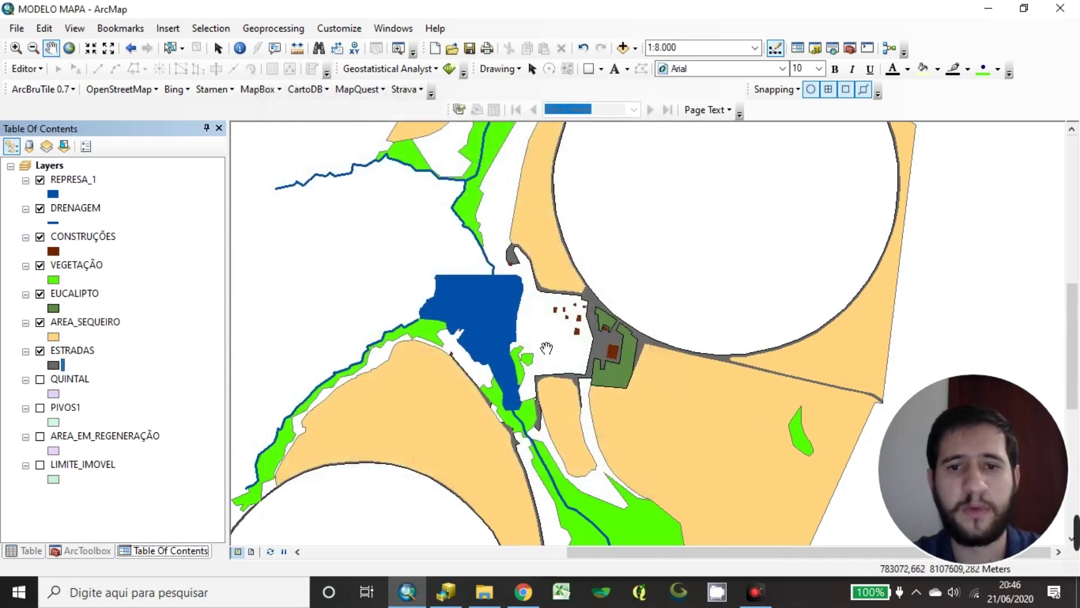
# Pan and zoom in to about 1:1.500 on the road along the sequeiro field
pyautogui.moveTo(869, 185); pyautogui.dragTo(795, 346)
pyautogui.moveTo(496, 431); pyautogui.dragTo(631, 298)
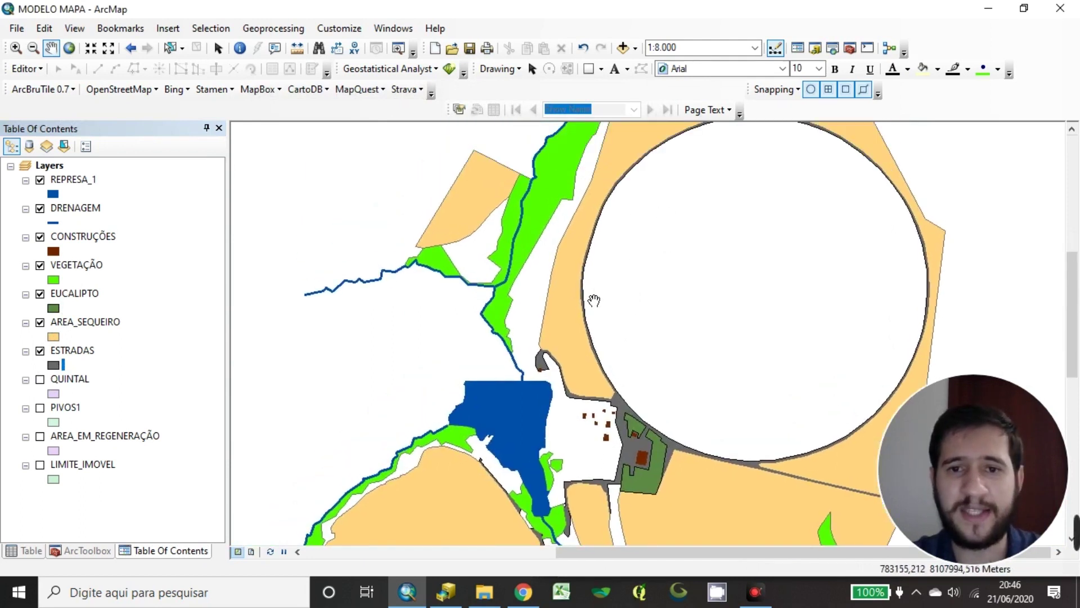
pyautogui.scroll(5, 594, 301)
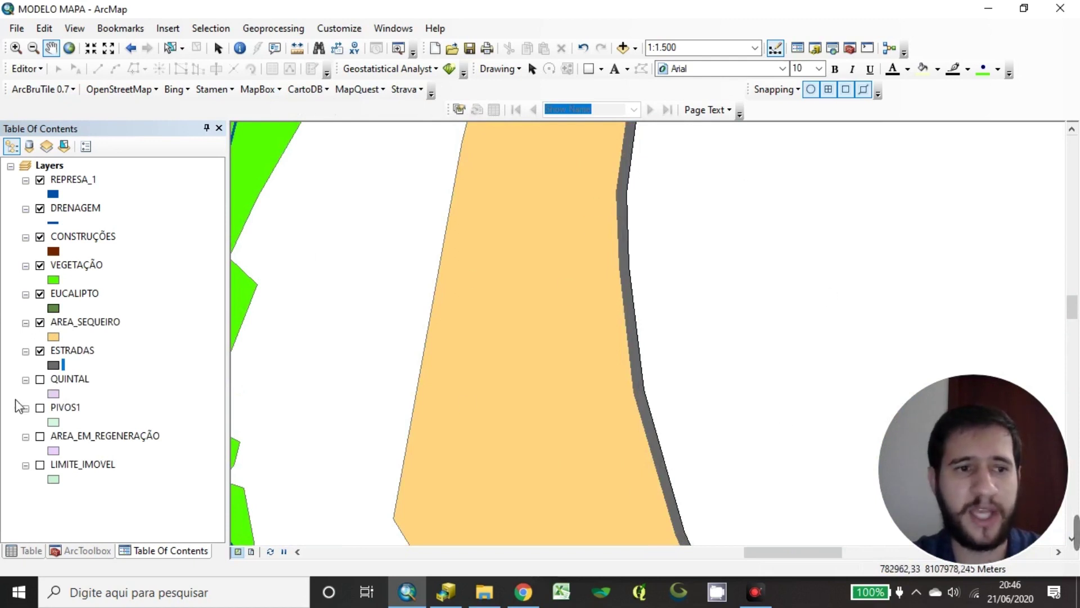
# Select ESTRADAS and AREA_SEQUEIRO, then check the ESTRADAS symbol without changing it
pyautogui.click(73, 349)
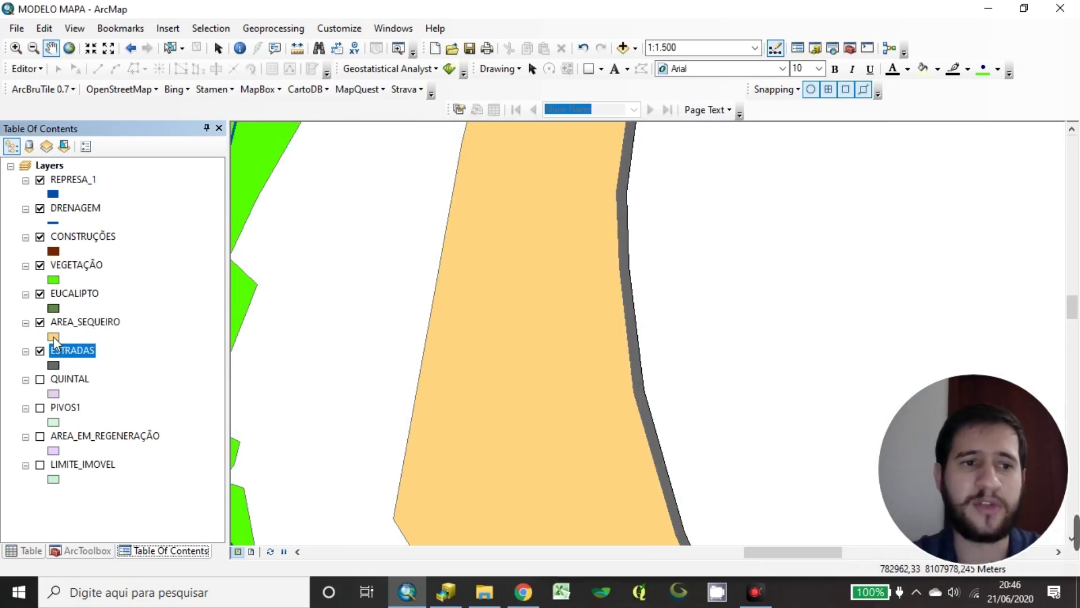
pyautogui.click(116, 323)
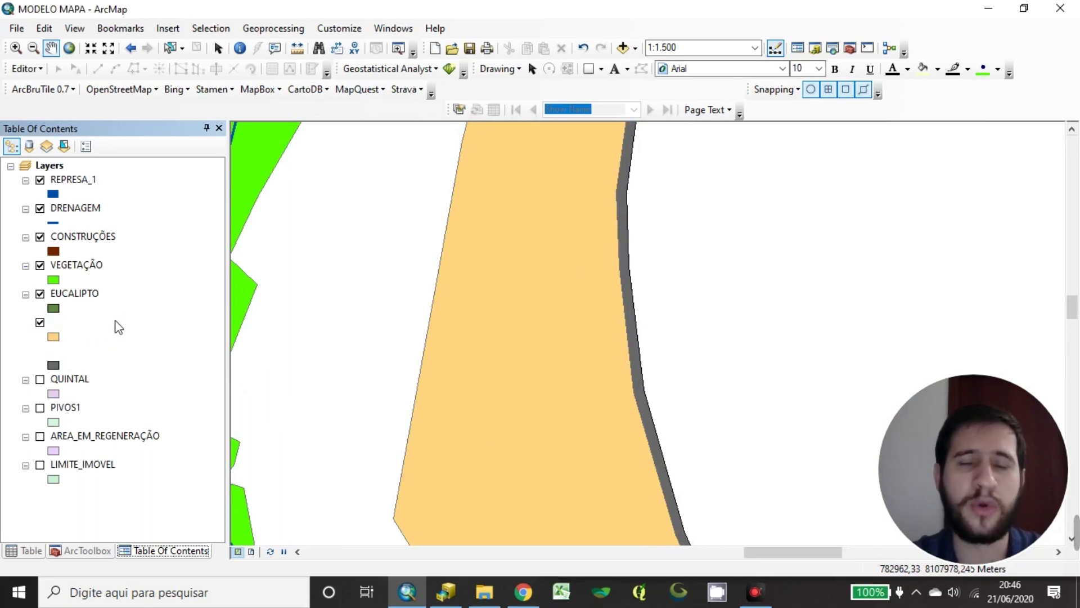
pyautogui.click(54, 365)
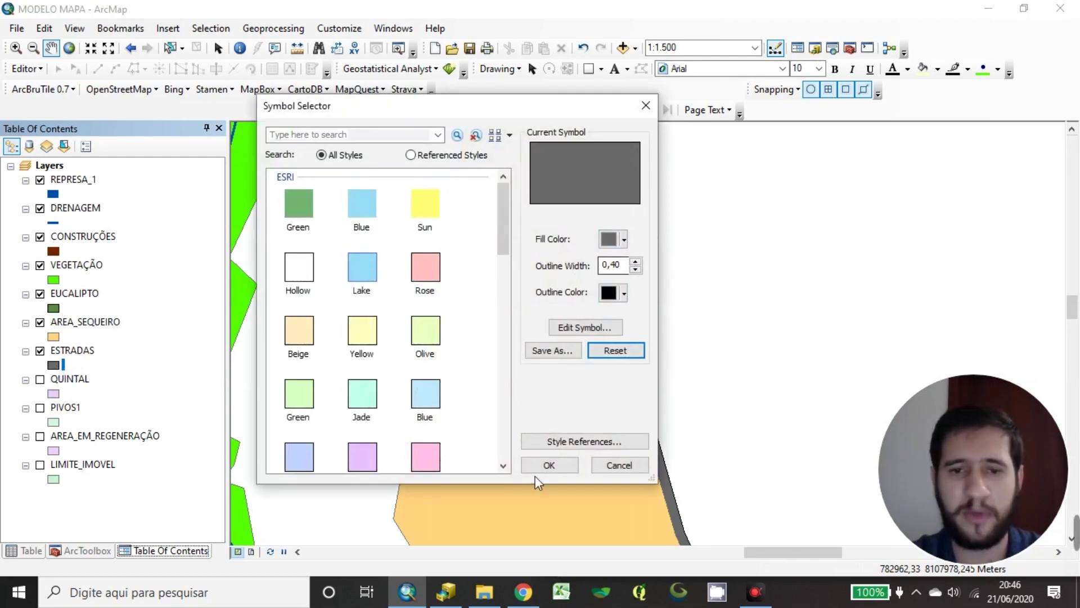
pyautogui.click(547, 466)
# Move ESTRADAS above AREA_SEQUEIRO and pan around the lake and buildings to check
pyautogui.moveTo(79, 354); pyautogui.dragTo(89, 318)
pyautogui.scroll(3, 490, 310)
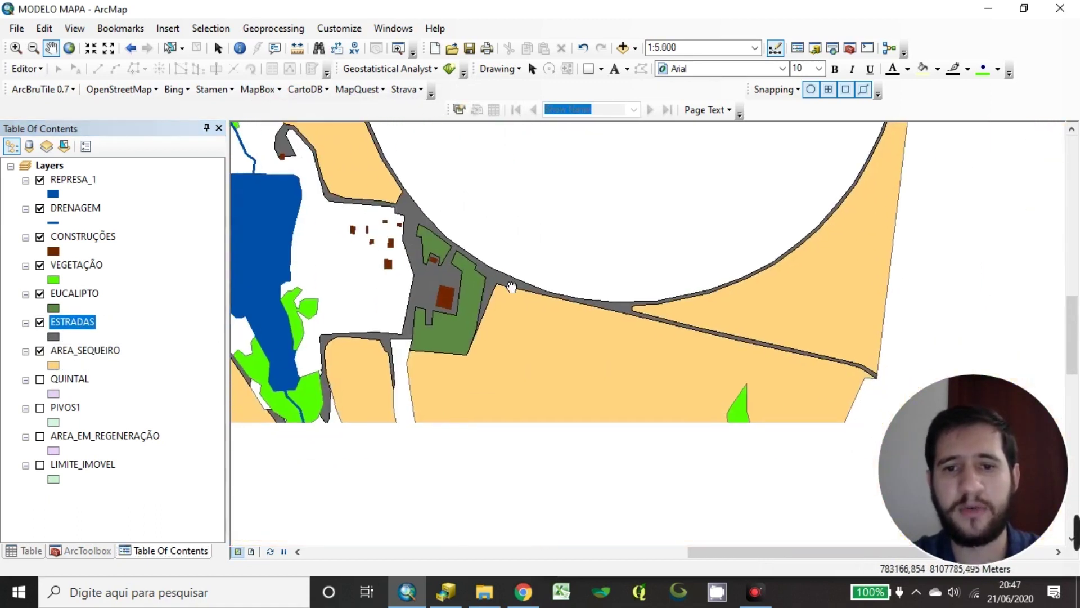
pyautogui.moveTo(788, 415); pyautogui.dragTo(639, 388)
pyautogui.moveTo(600, 275); pyautogui.dragTo(693, 355)
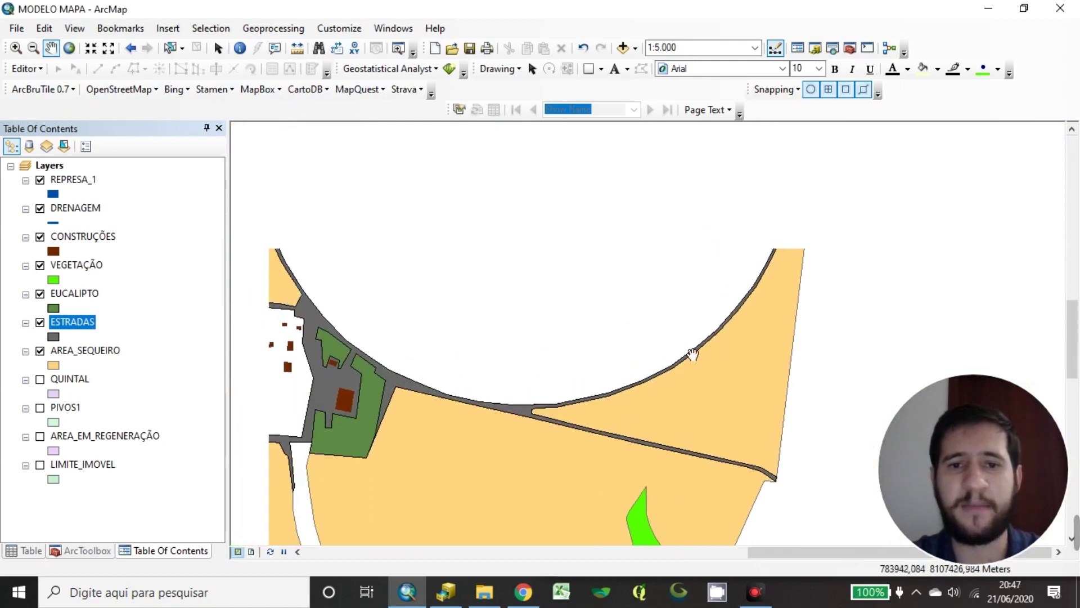
pyautogui.moveTo(525, 319); pyautogui.dragTo(567, 330)
pyautogui.moveTo(429, 294); pyautogui.dragTo(467, 333)
pyautogui.moveTo(369, 283); pyautogui.dragTo(444, 332)
pyautogui.moveTo(397, 406); pyautogui.dragTo(451, 337)
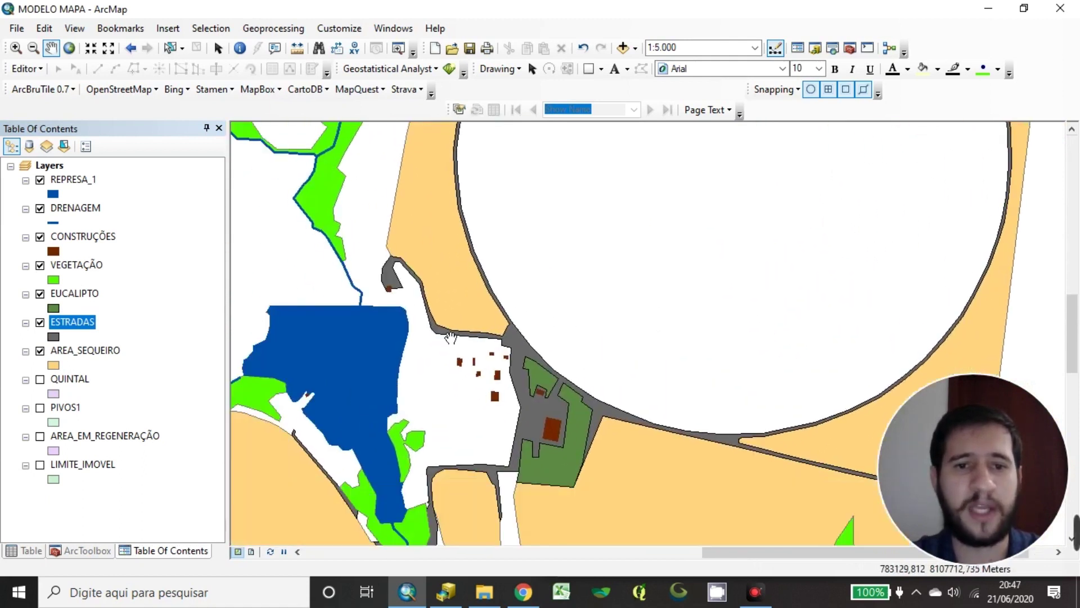
pyautogui.scroll(-2, 451, 337)
pyautogui.moveTo(442, 299); pyautogui.dragTo(311, 471)
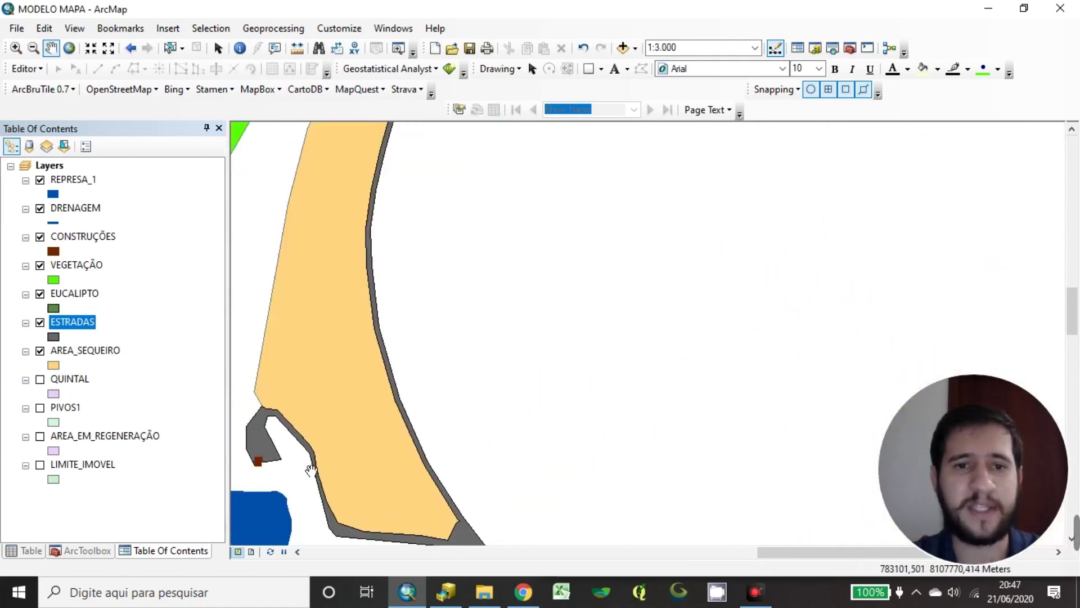
# Reorder the two layers again so ESTRADAS ends above AREA_SEQUEIRO, centred on the reservoir
pyautogui.moveTo(78, 328); pyautogui.dragTo(90, 372)
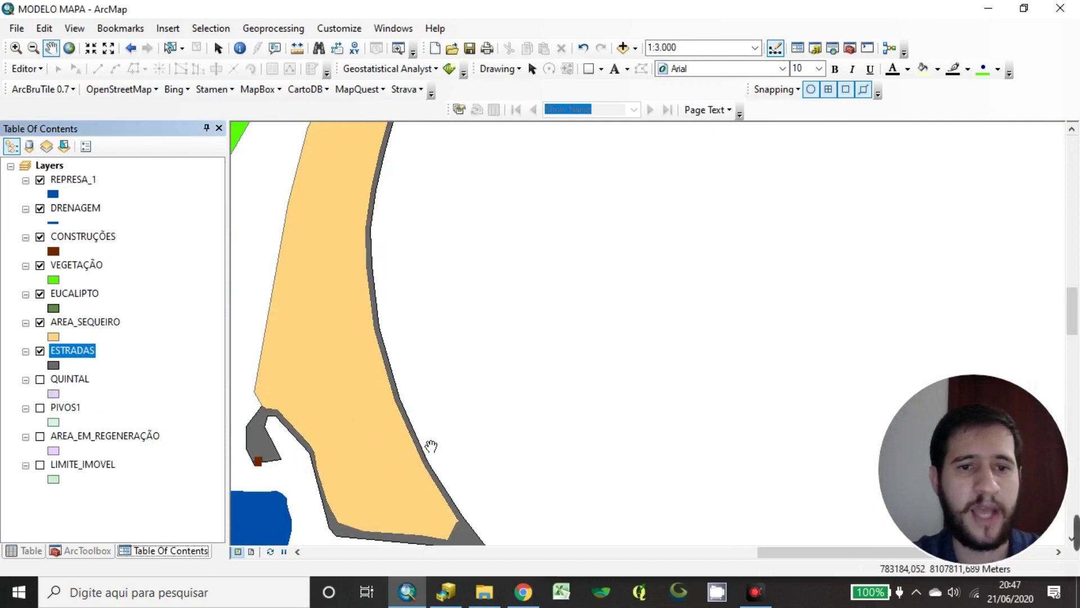
pyautogui.scroll(3, 504, 280)
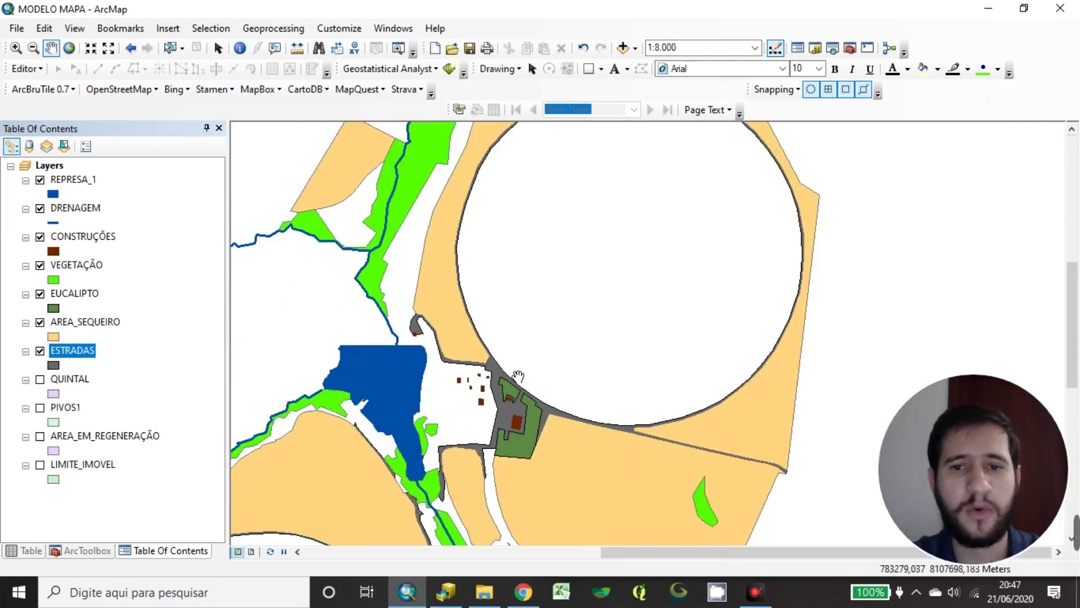
pyautogui.moveTo(90, 323); pyautogui.dragTo(90, 366)
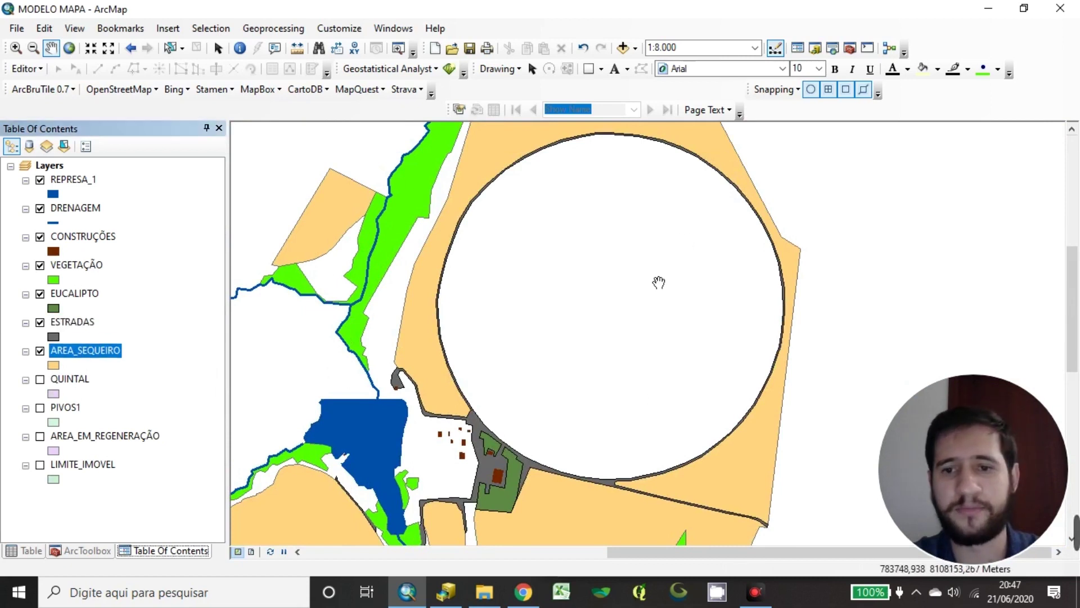
pyautogui.moveTo(607, 417); pyautogui.dragTo(724, 223)
pyautogui.moveTo(572, 402); pyautogui.dragTo(586, 387)
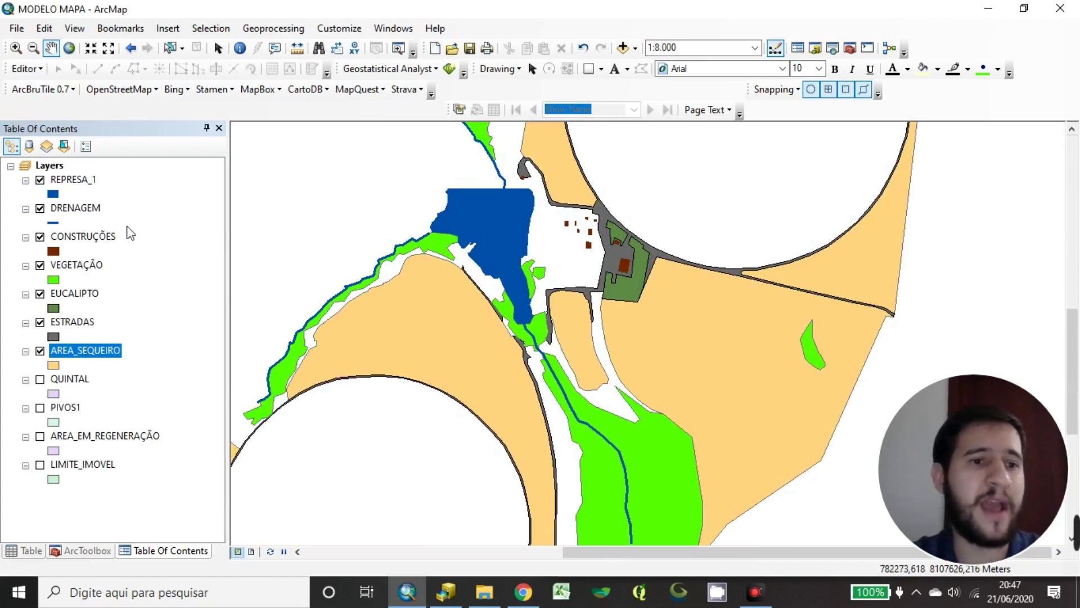
# Change the CONSTRUÇÕES building outline from brown to black
pyautogui.click(168, 334)
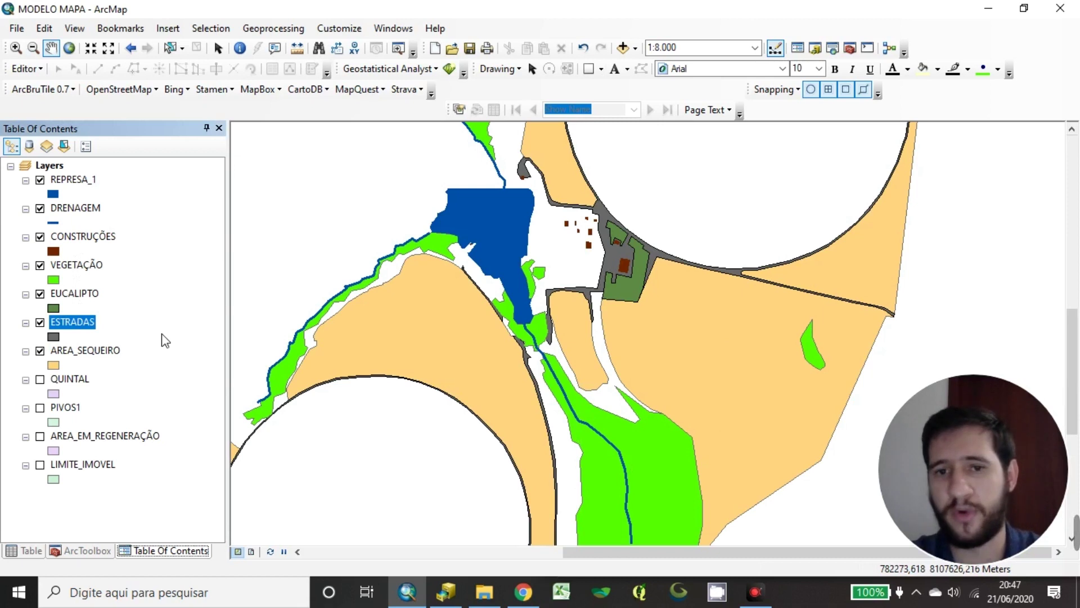
pyautogui.click(174, 308)
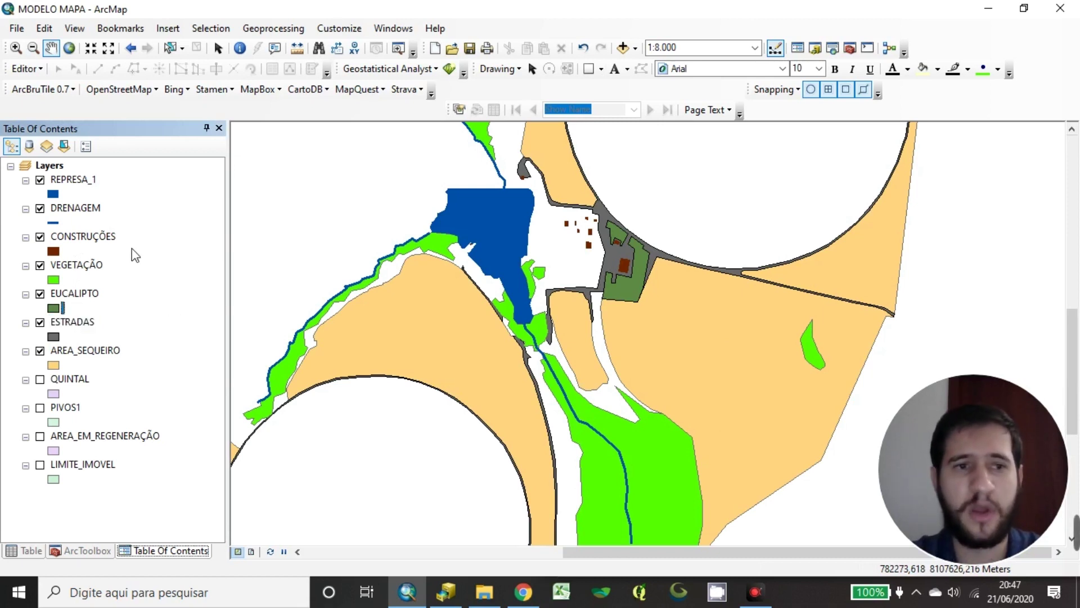
pyautogui.click(60, 249)
pyautogui.click(50, 254)
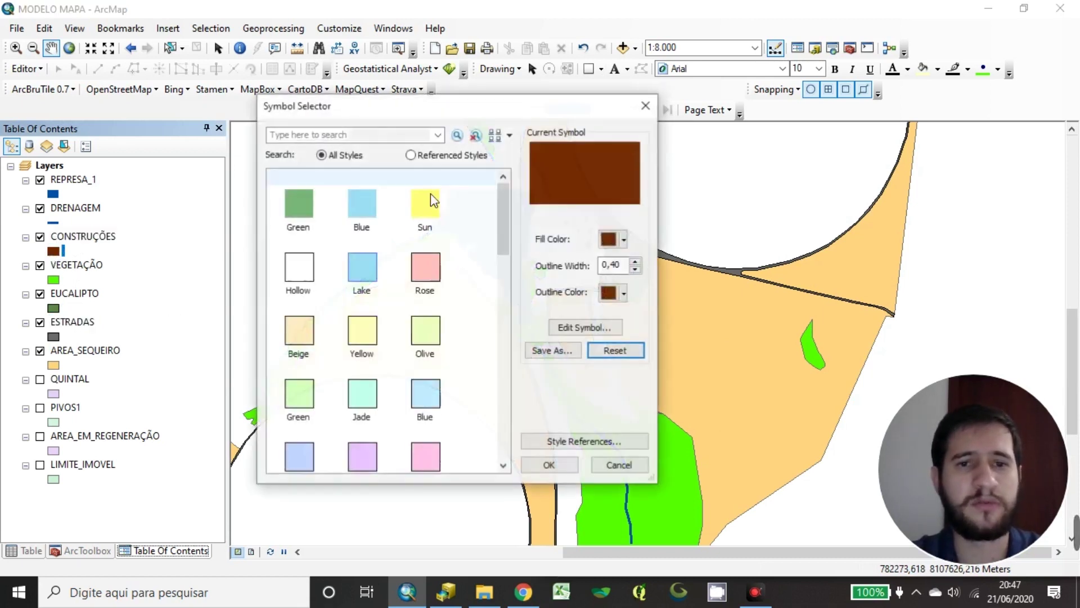
pyautogui.click(623, 293)
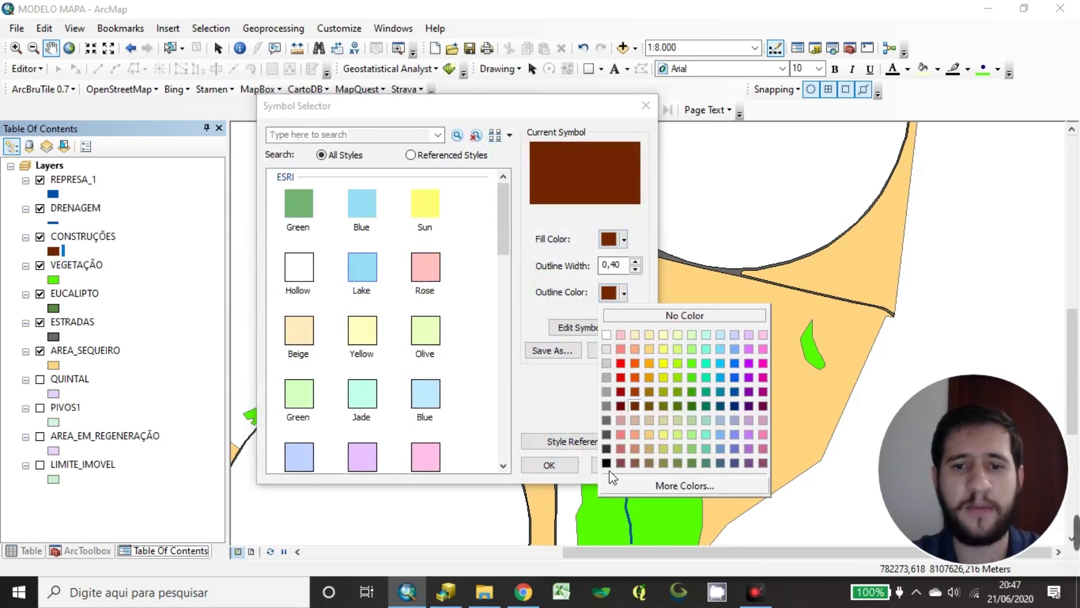
pyautogui.click(612, 481)
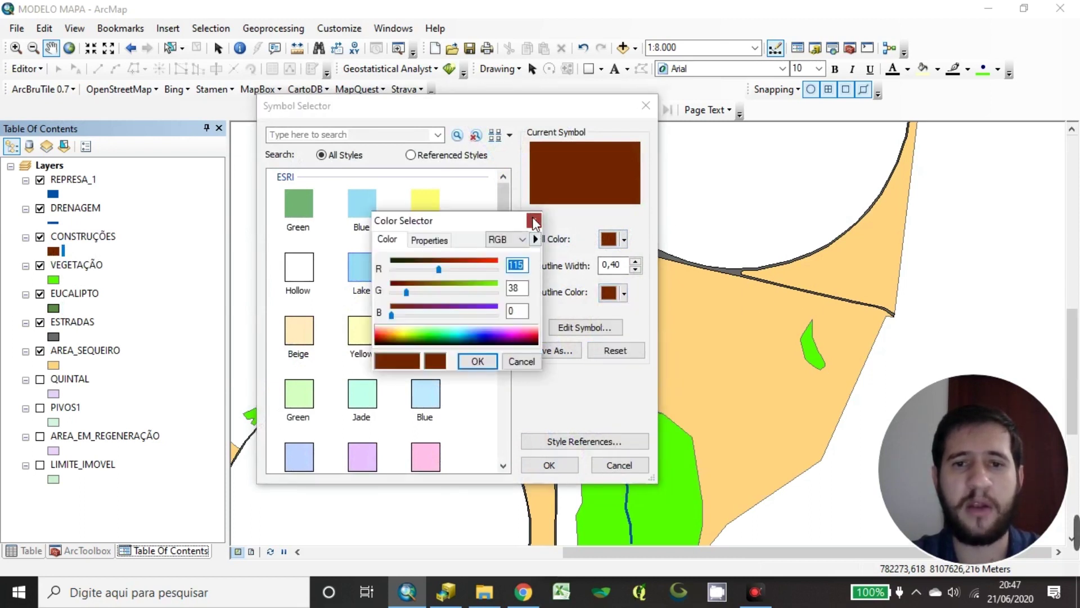
pyautogui.click(533, 221)
pyautogui.click(623, 292)
pyautogui.click(607, 465)
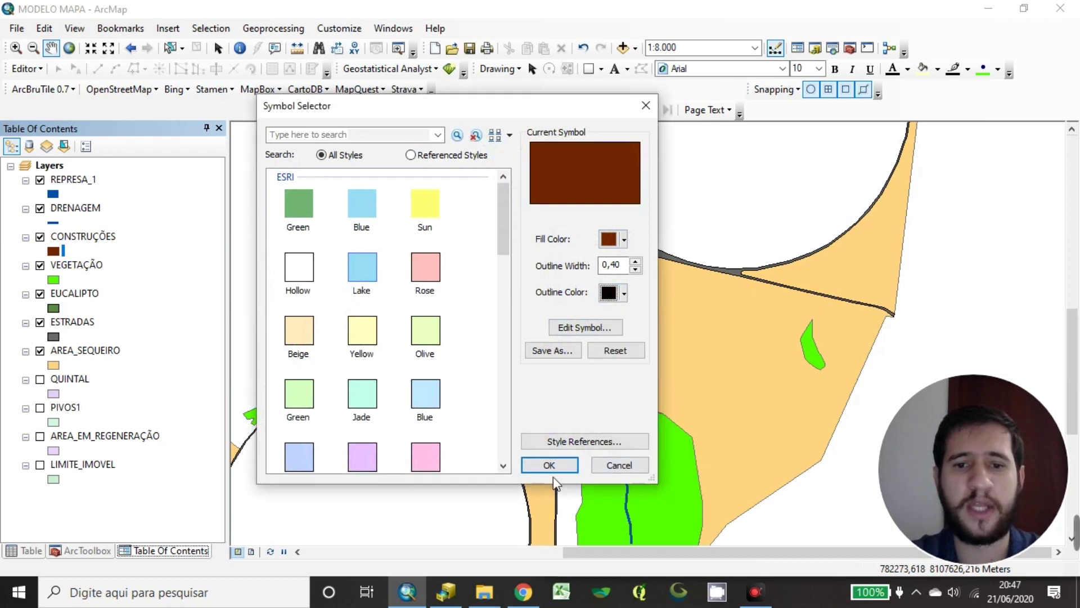
pyautogui.click(549, 466)
pyautogui.moveTo(568, 438); pyautogui.dragTo(621, 330)
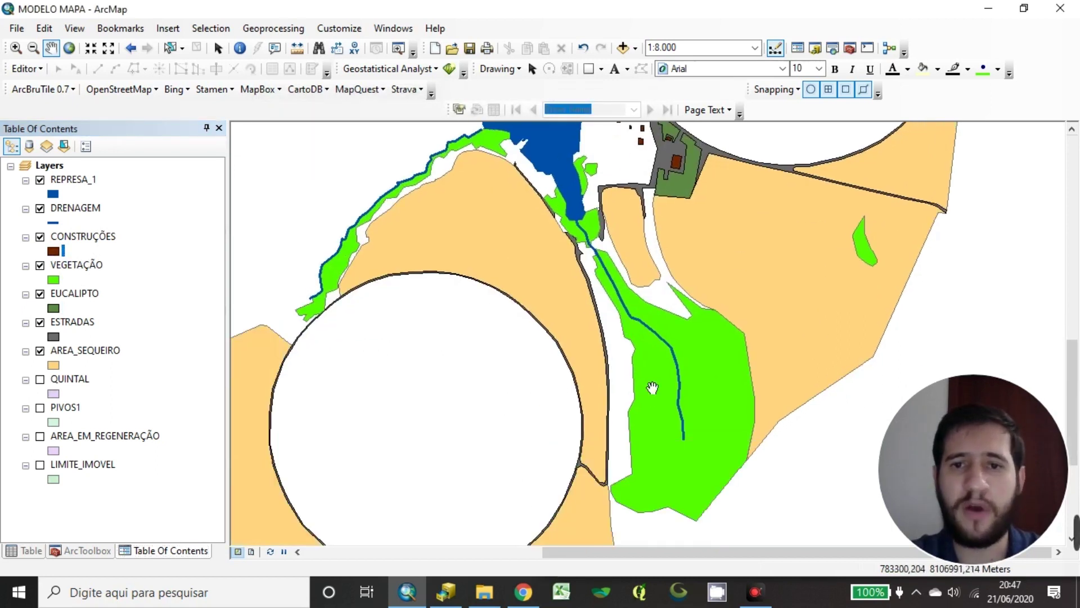
# Switch on the QUINTAL layer
pyautogui.click(139, 351)
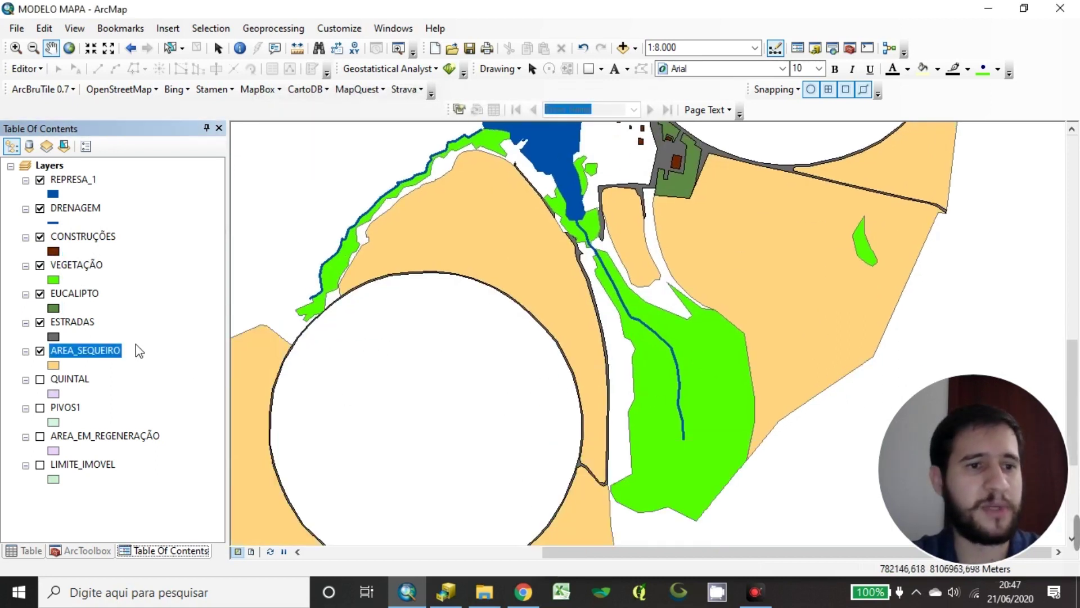
pyautogui.click(119, 378)
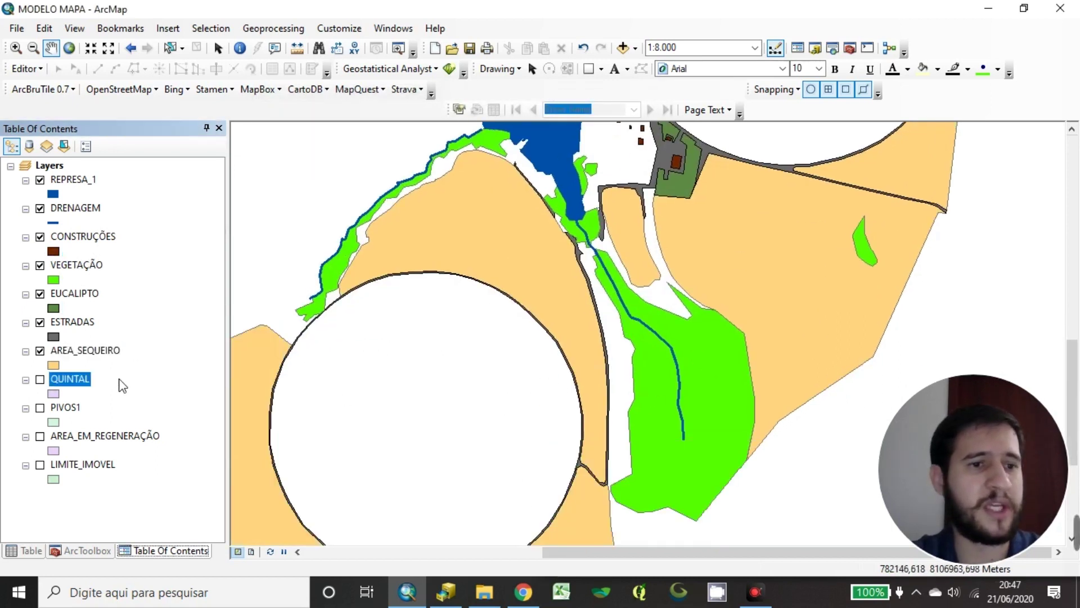
pyautogui.click(40, 379)
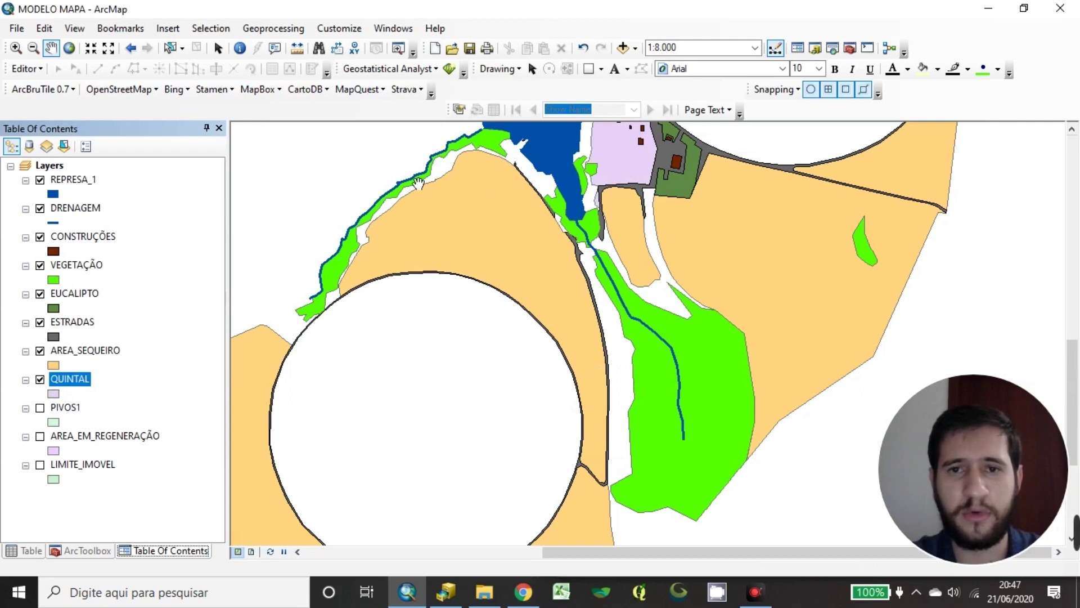
pyautogui.scroll(-4, 607, 279)
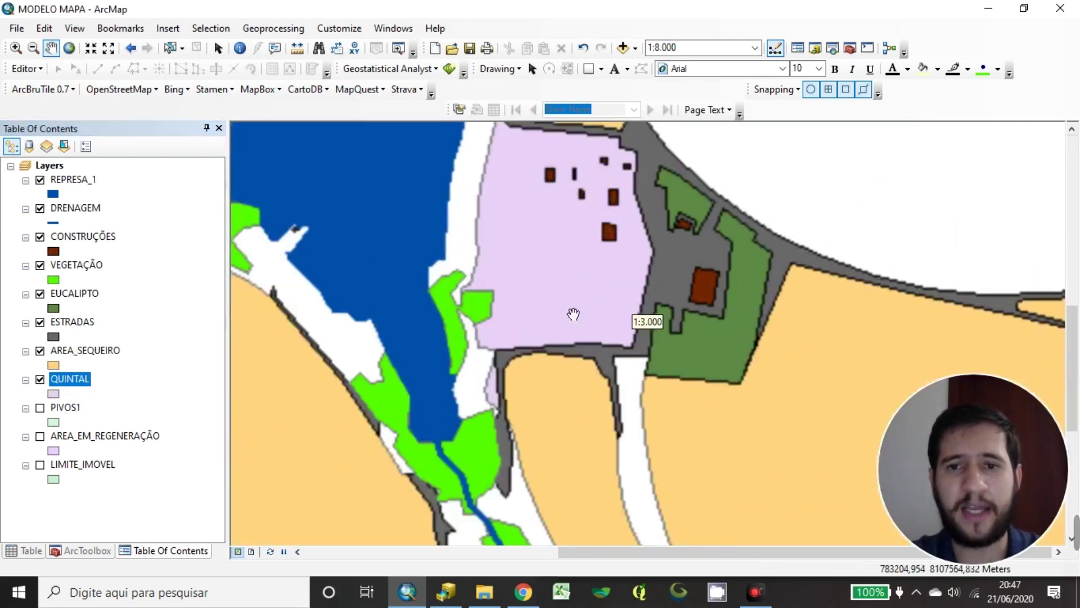
pyautogui.click(145, 378)
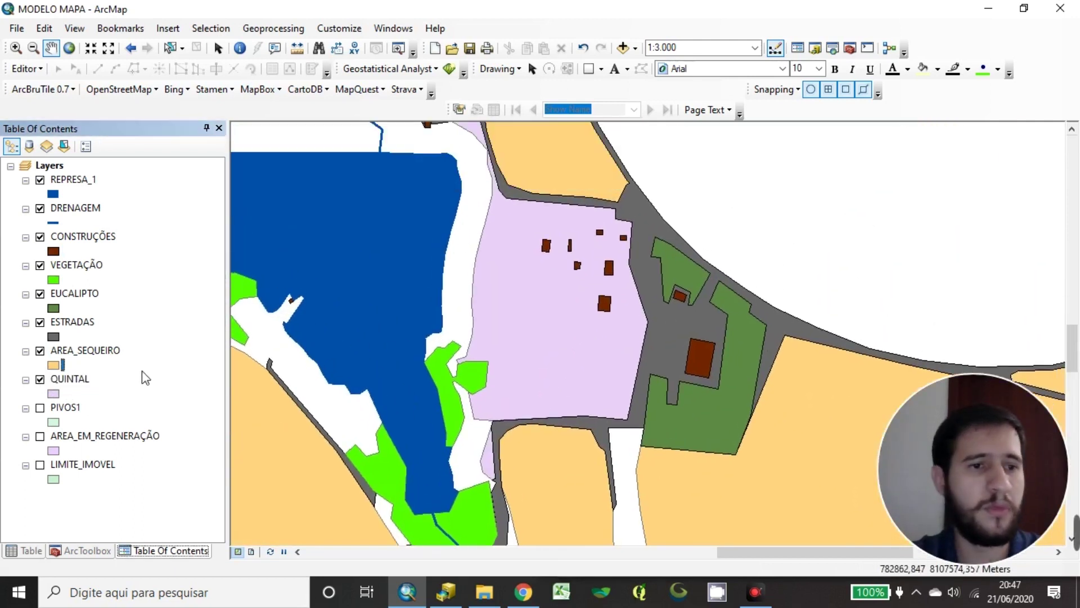
# Fill the QUINTAL backyard polygon with olive-yellow
pyautogui.click(55, 394)
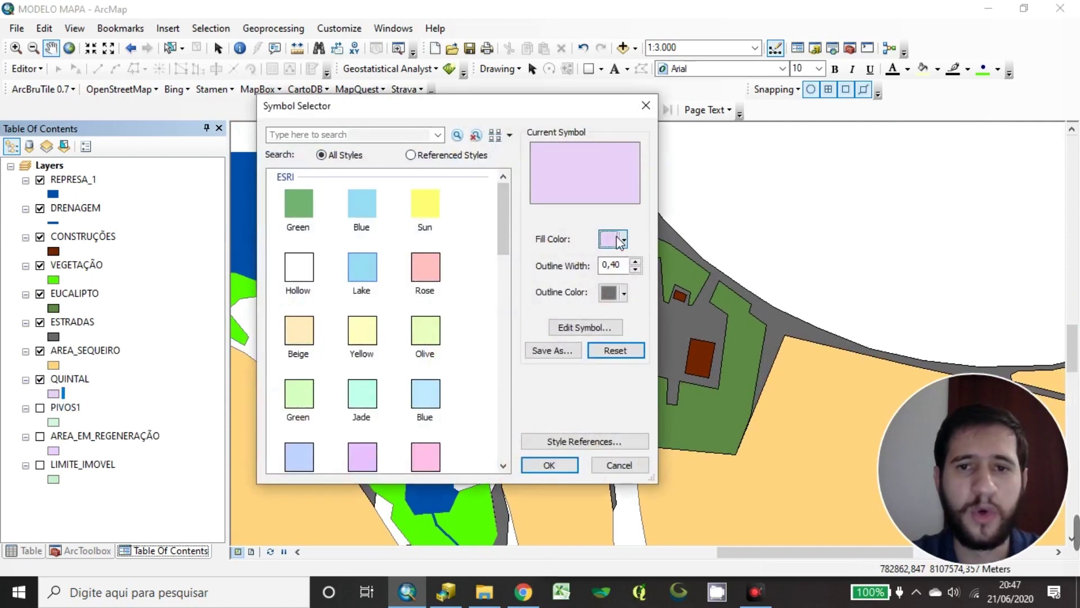
pyautogui.click(620, 241)
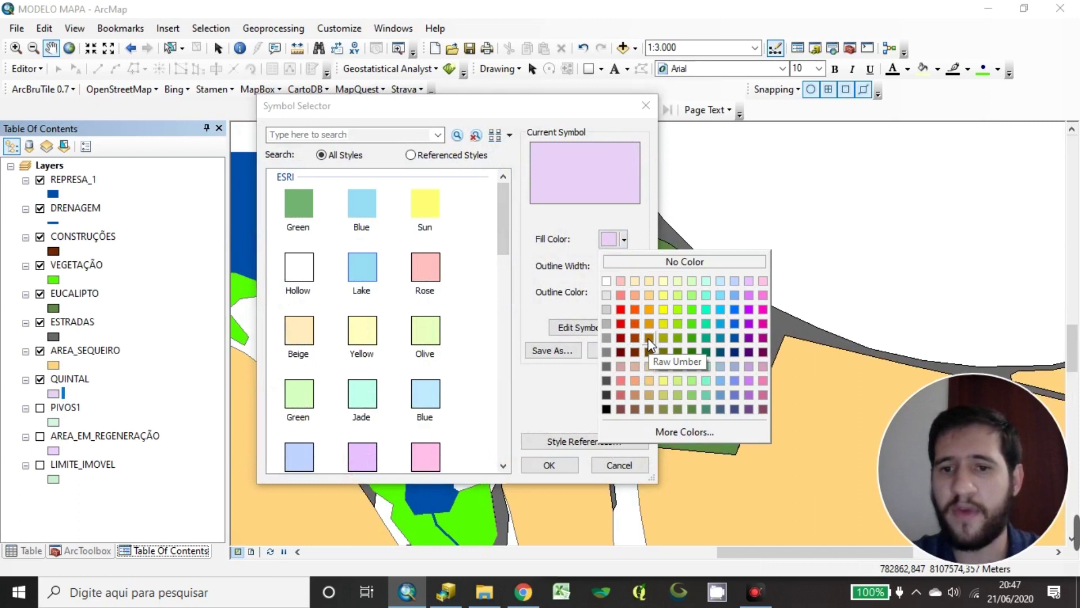
pyautogui.click(650, 338)
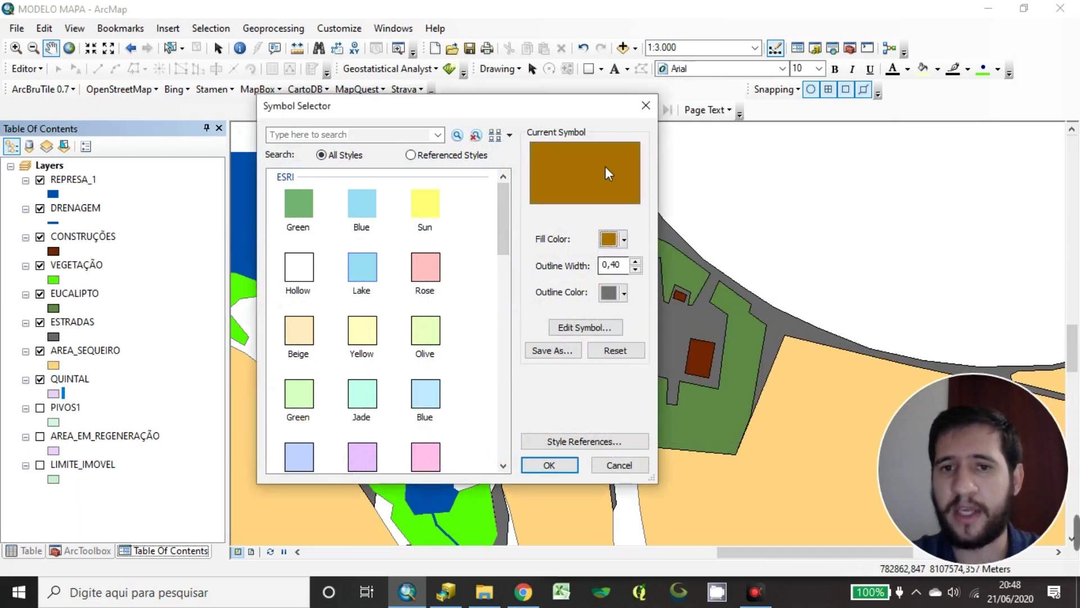
pyautogui.click(619, 241)
pyautogui.click(663, 338)
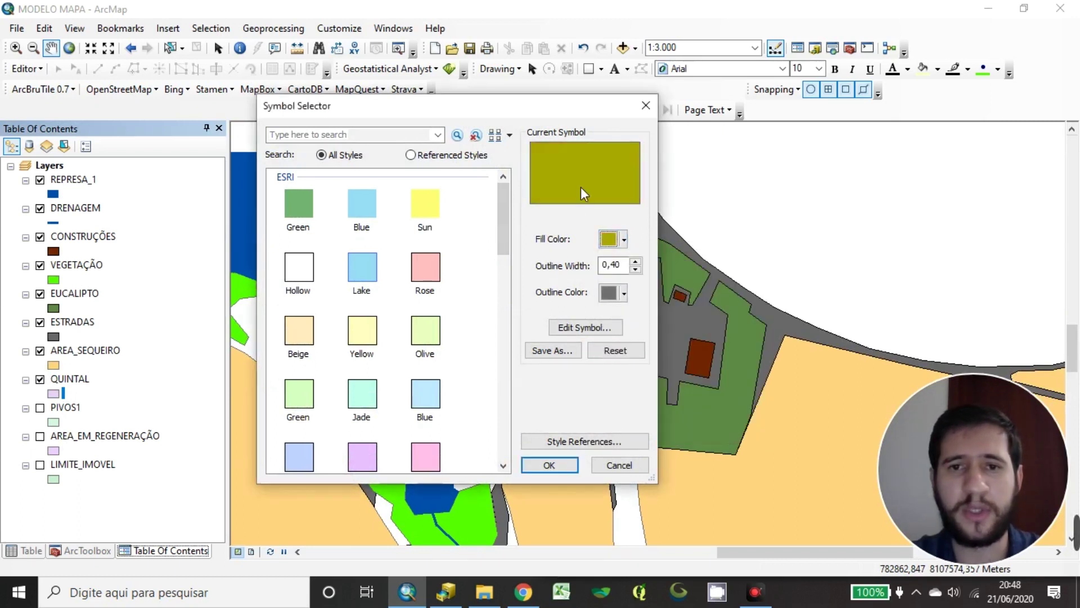
pyautogui.click(549, 466)
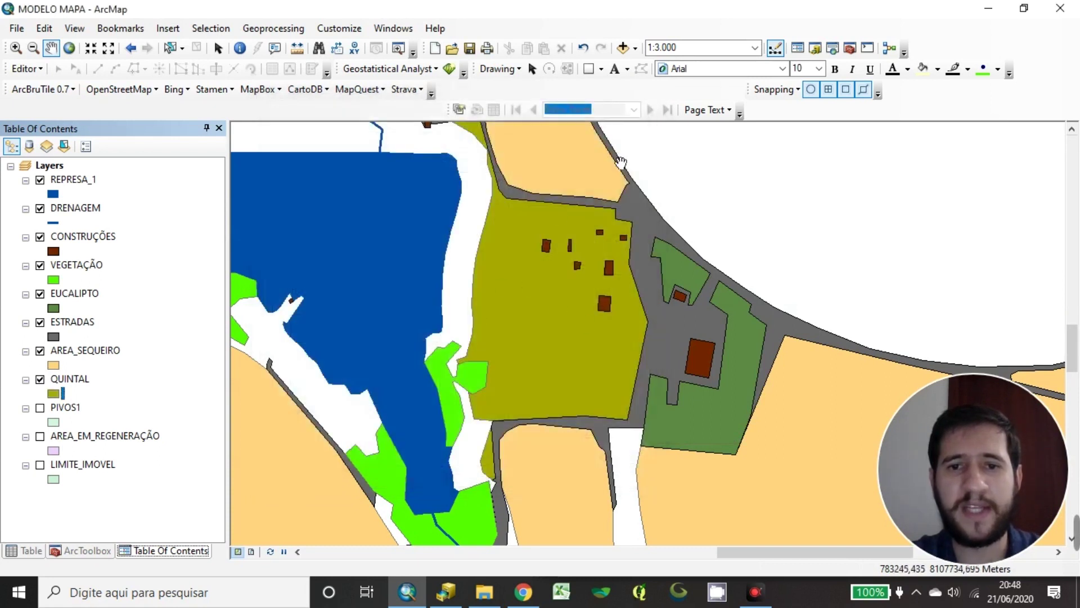
# Give the QUINTAL polygon a black outline
pyautogui.click(54, 393)
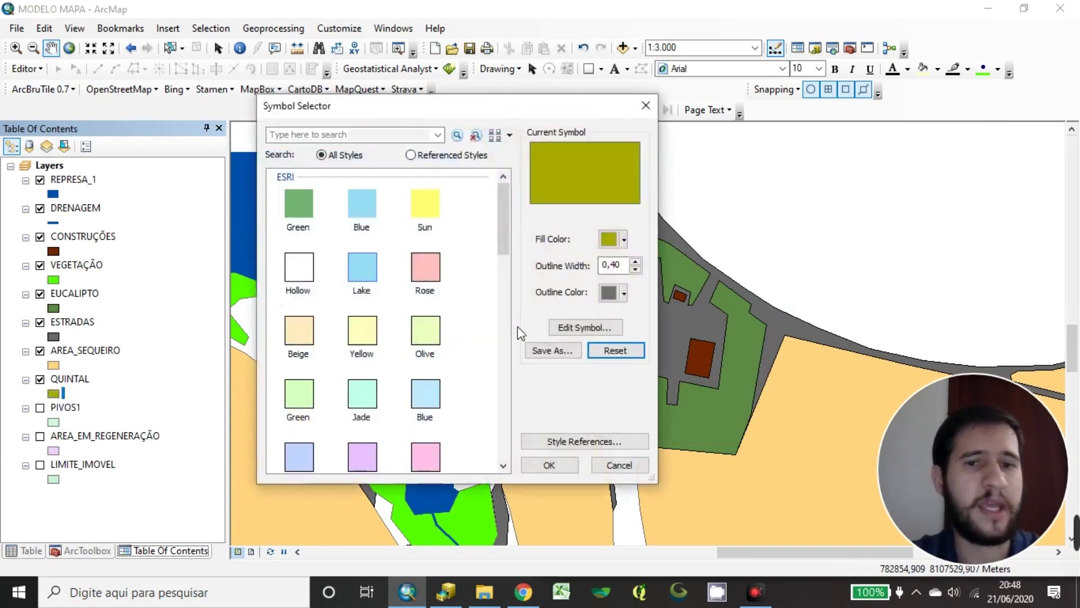
pyautogui.click(625, 292)
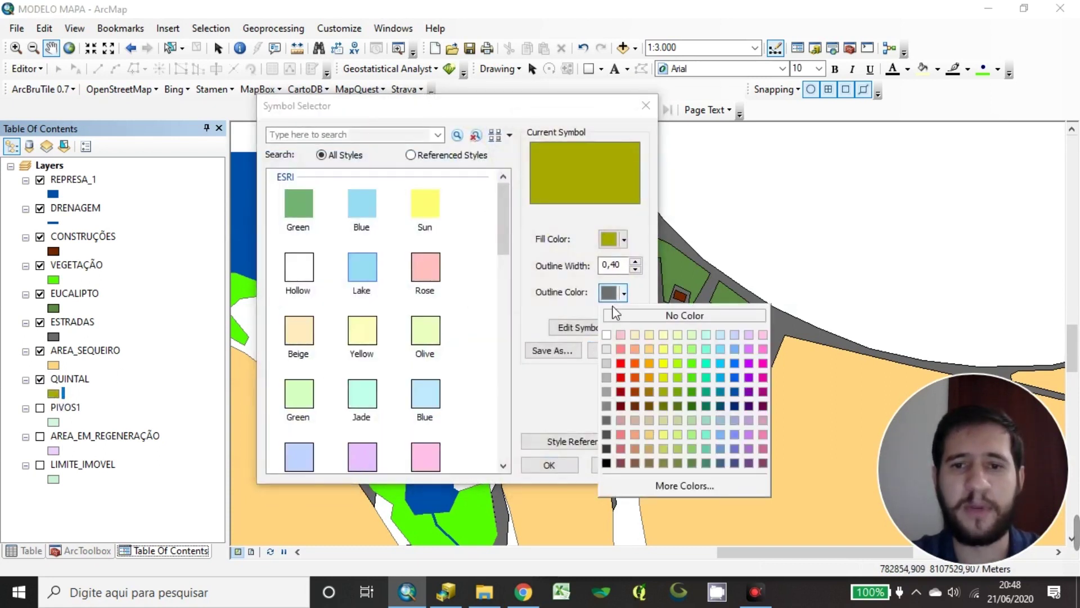
pyautogui.click(607, 463)
pyautogui.click(550, 464)
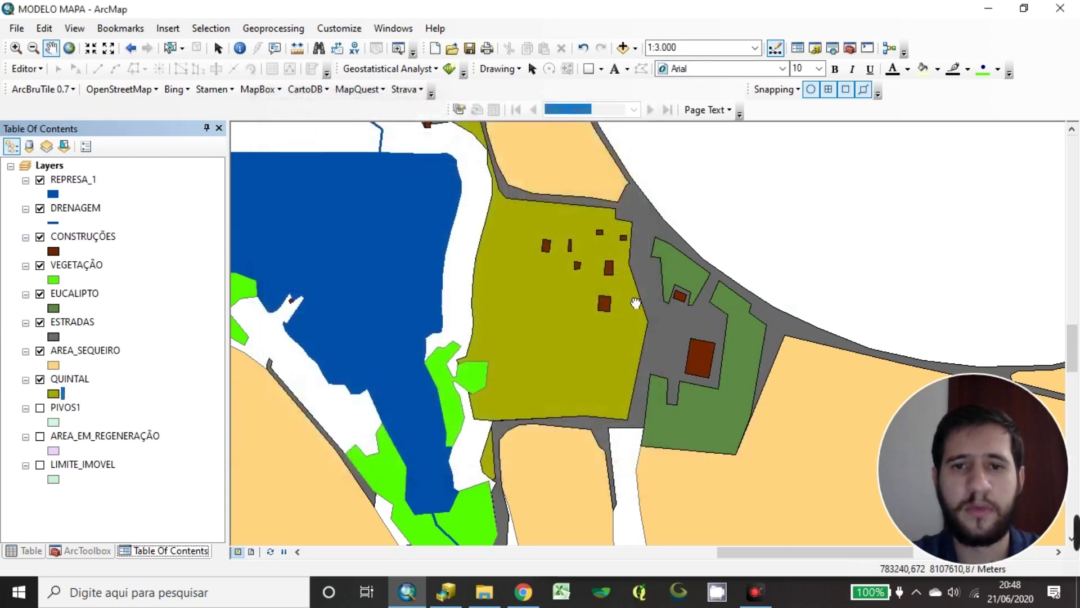
pyautogui.moveTo(634, 306); pyautogui.dragTo(649, 314)
pyautogui.scroll(2, 649, 314)
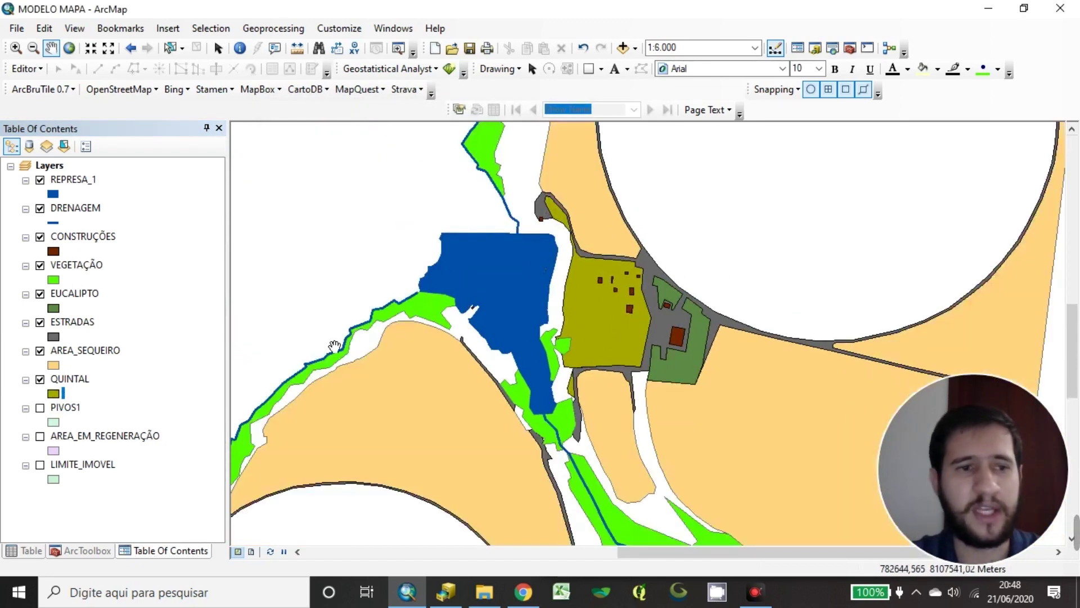
# Outline the green VEGETAÇÃO polygons in black and review the farm buildings
pyautogui.click(53, 280)
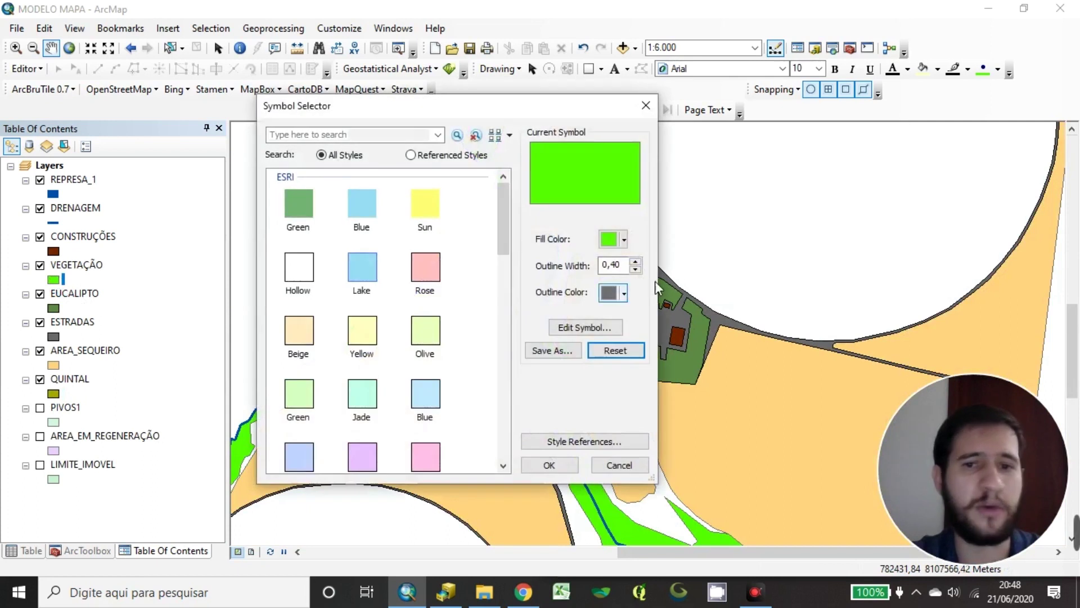
pyautogui.click(625, 292)
pyautogui.click(549, 466)
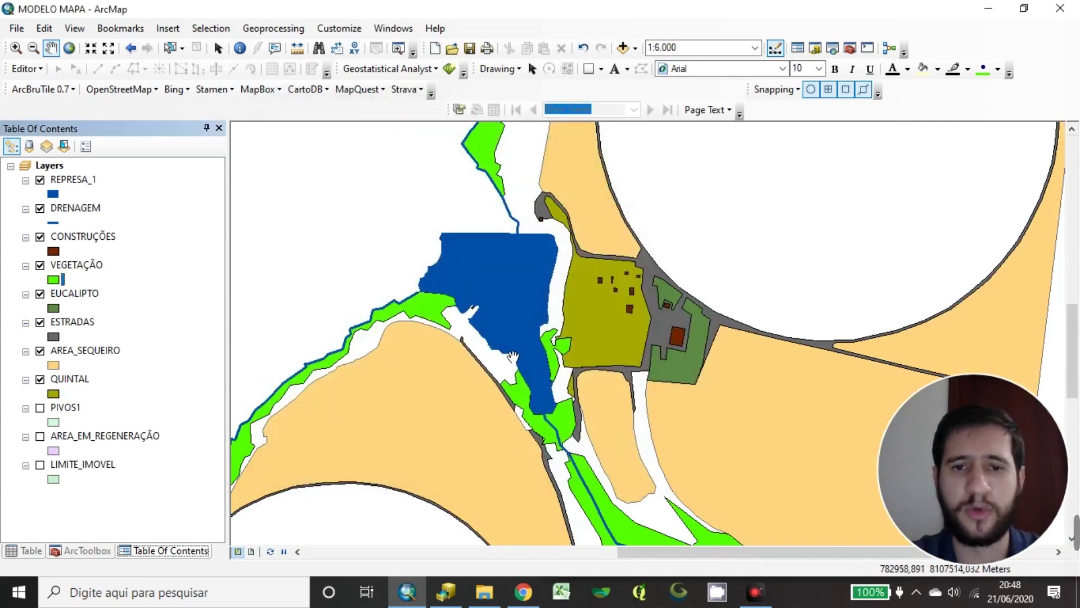
pyautogui.moveTo(562, 450); pyautogui.dragTo(596, 311)
pyautogui.moveTo(737, 272); pyautogui.dragTo(686, 386)
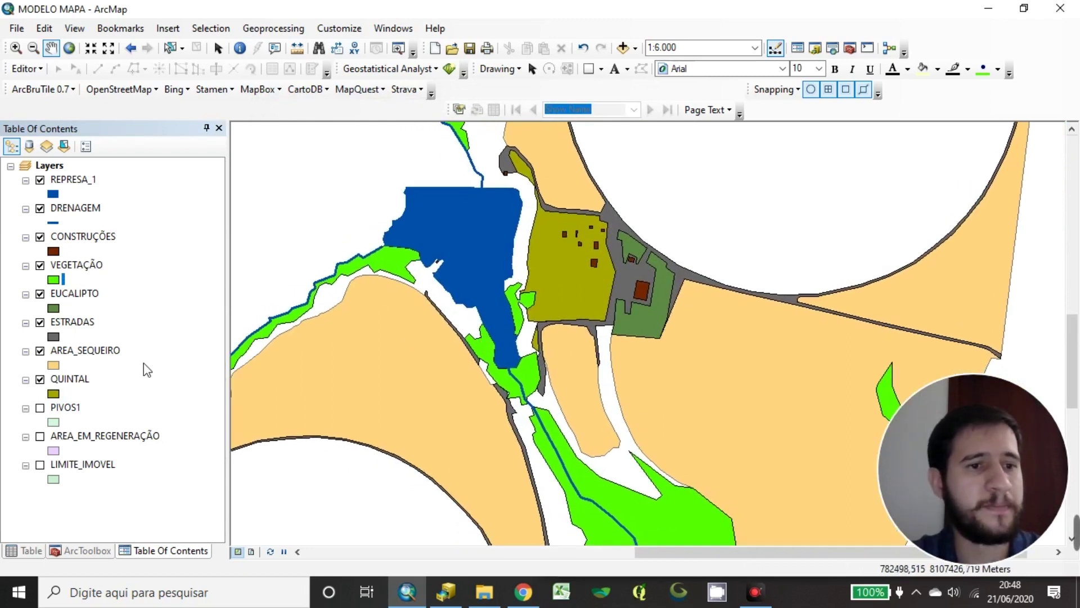
pyautogui.click(70, 409)
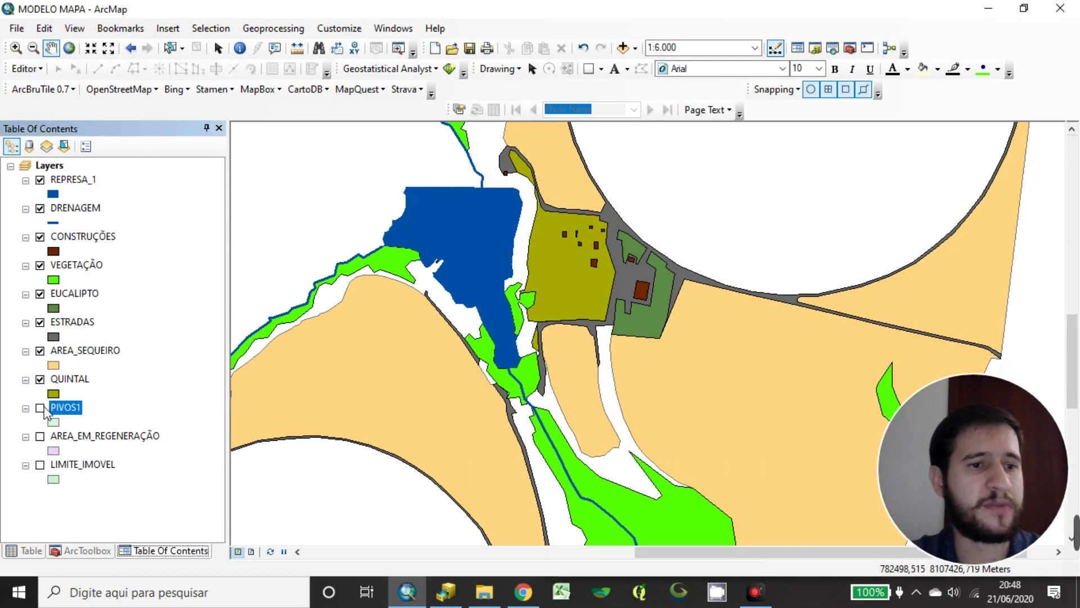
# Switch on PIVOS1 and centre the whole property in view
pyautogui.click(40, 408)
pyautogui.scroll(-4, 562, 296)
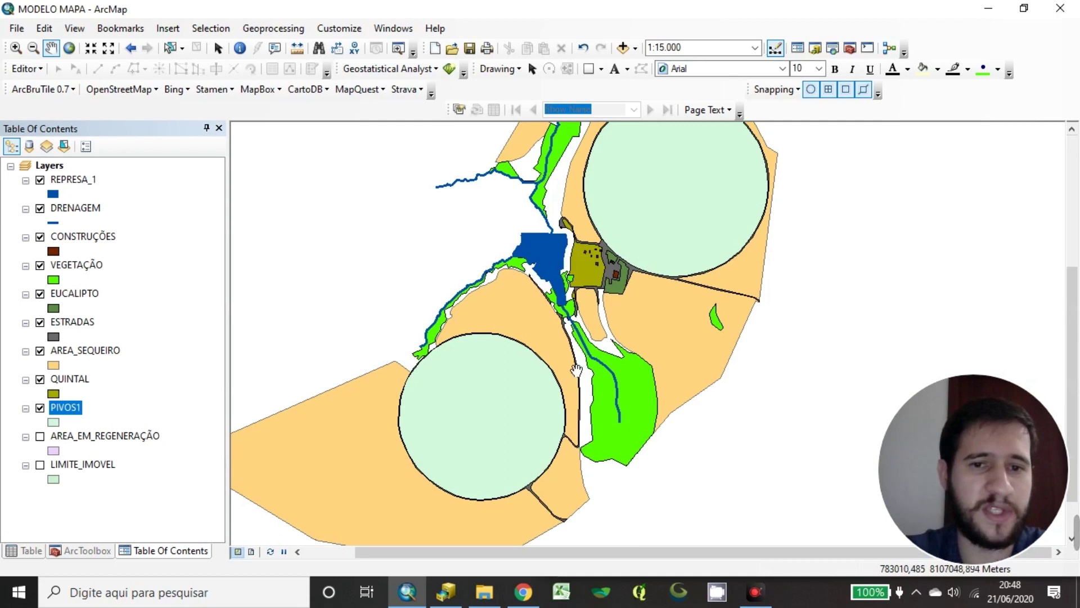
pyautogui.moveTo(453, 471); pyautogui.dragTo(496, 446)
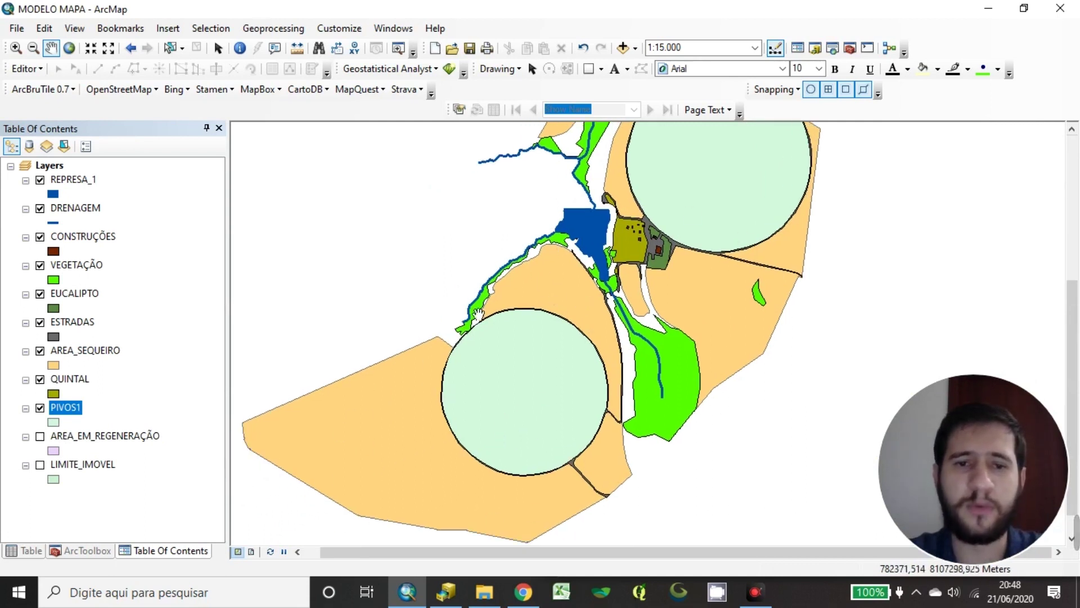
pyautogui.moveTo(424, 443); pyautogui.dragTo(446, 411)
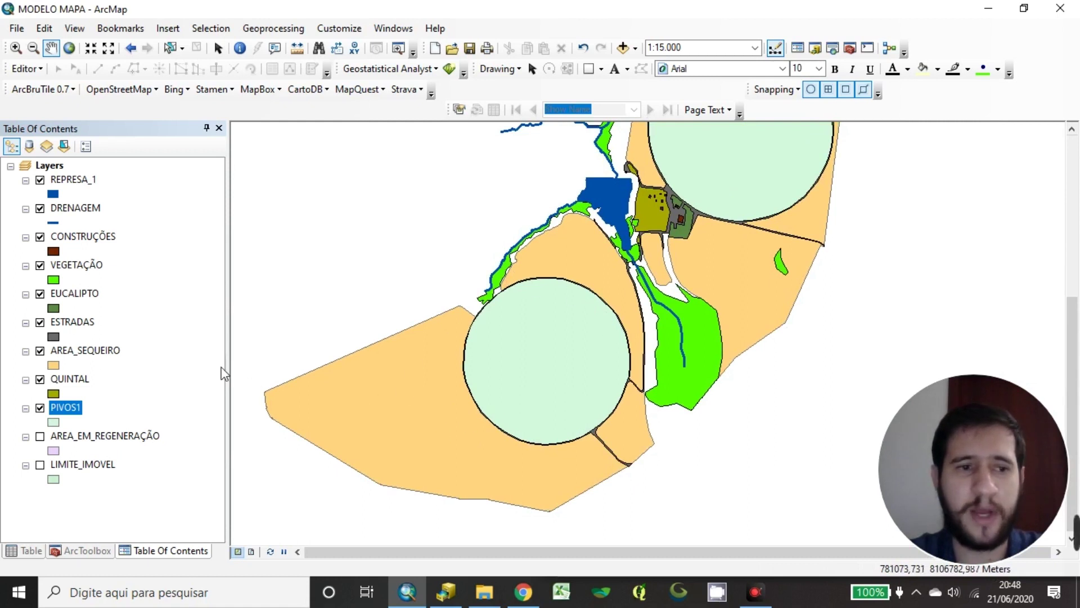
# Give the PIVOS1 pivot circles an orange fill and black outline
pyautogui.click(53, 422)
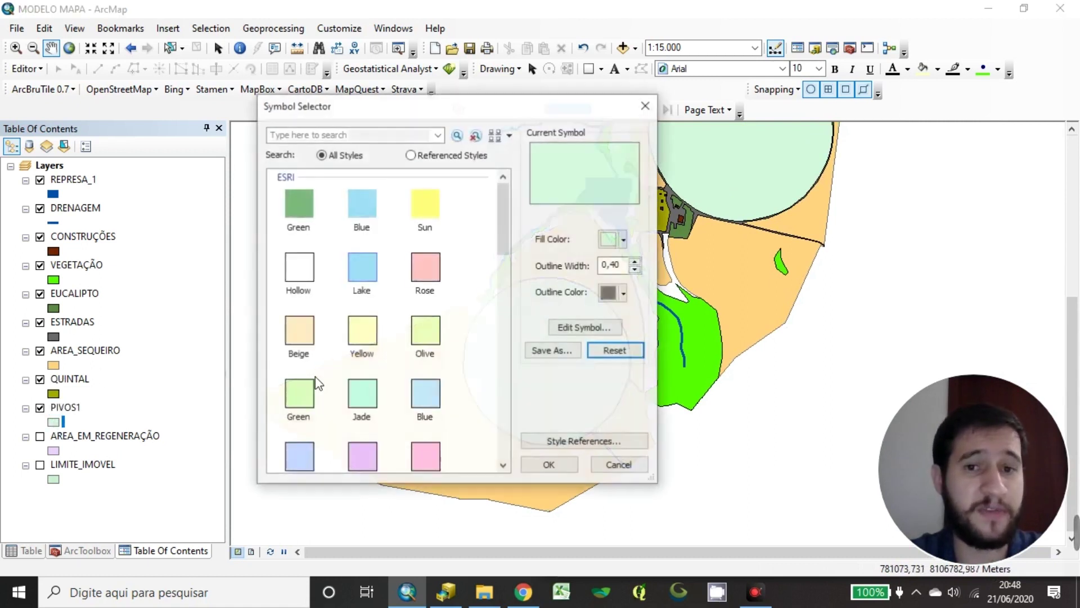
pyautogui.click(619, 239)
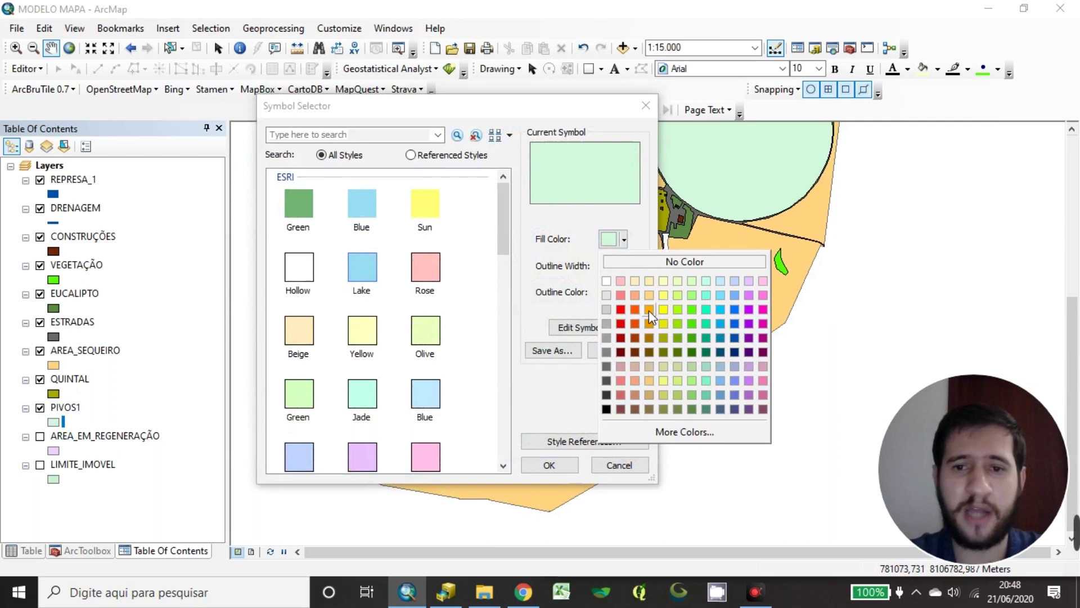
pyautogui.click(649, 309)
pyautogui.click(619, 293)
pyautogui.click(606, 448)
pyautogui.click(549, 464)
# Pan the map to frame the orange pivot circles on the property
pyautogui.moveTo(641, 202); pyautogui.dragTo(596, 303)
pyautogui.moveTo(484, 400); pyautogui.dragTo(535, 329)
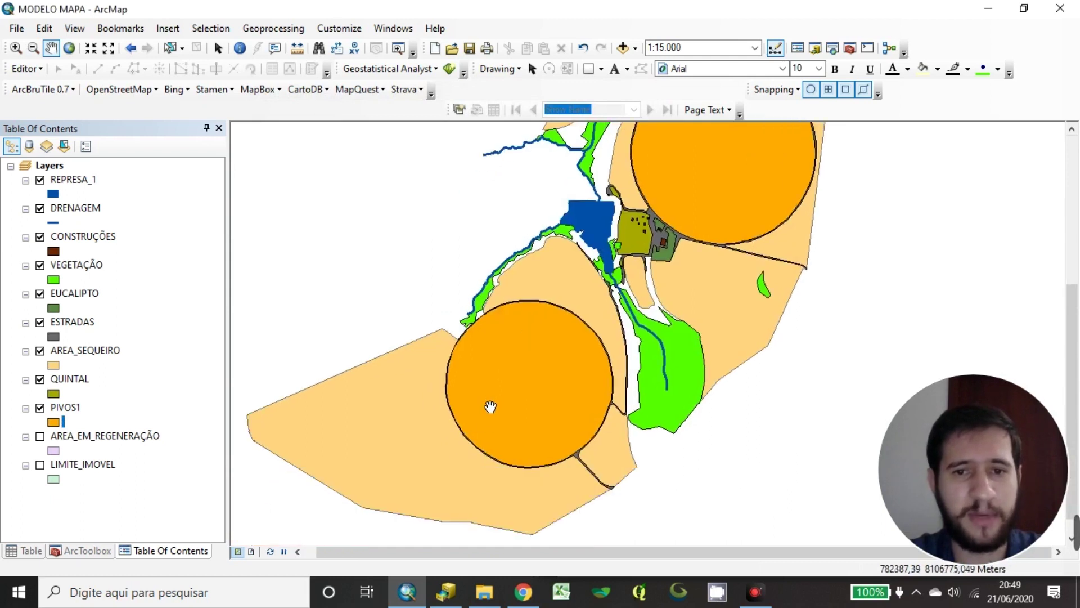
pyautogui.moveTo(665, 325); pyautogui.dragTo(601, 362)
pyautogui.moveTo(621, 290); pyautogui.dragTo(677, 264)
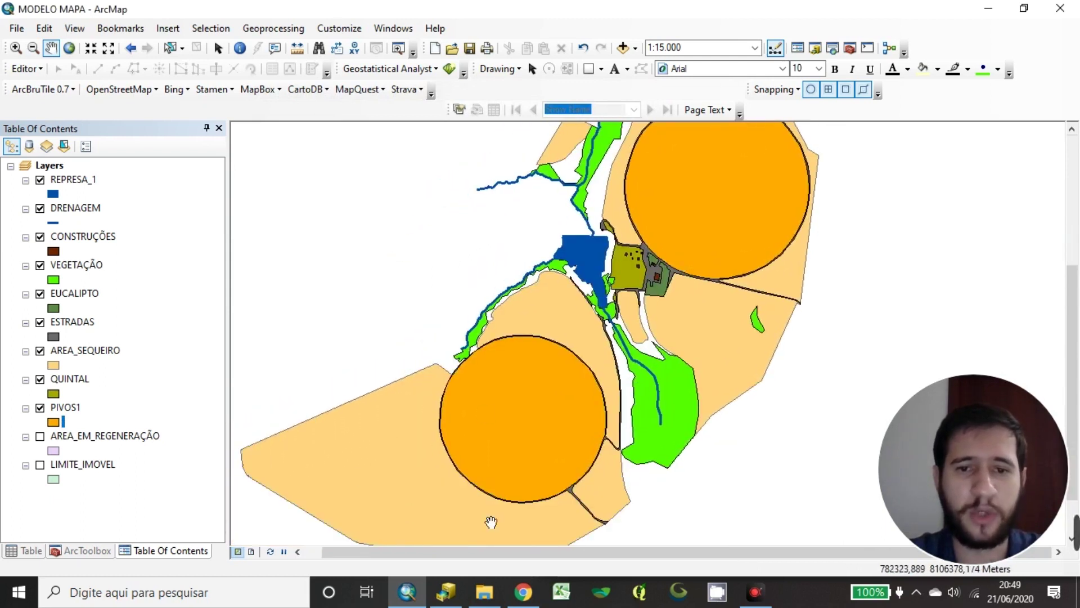
pyautogui.moveTo(570, 336); pyautogui.dragTo(484, 461)
pyautogui.moveTo(574, 358); pyautogui.dragTo(637, 245)
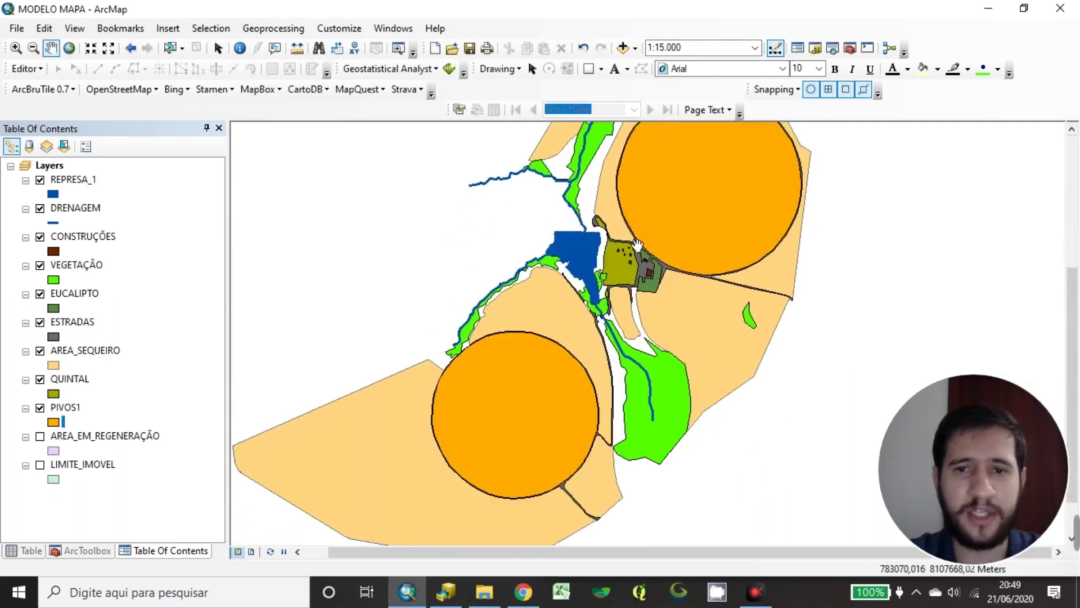
pyautogui.click(157, 406)
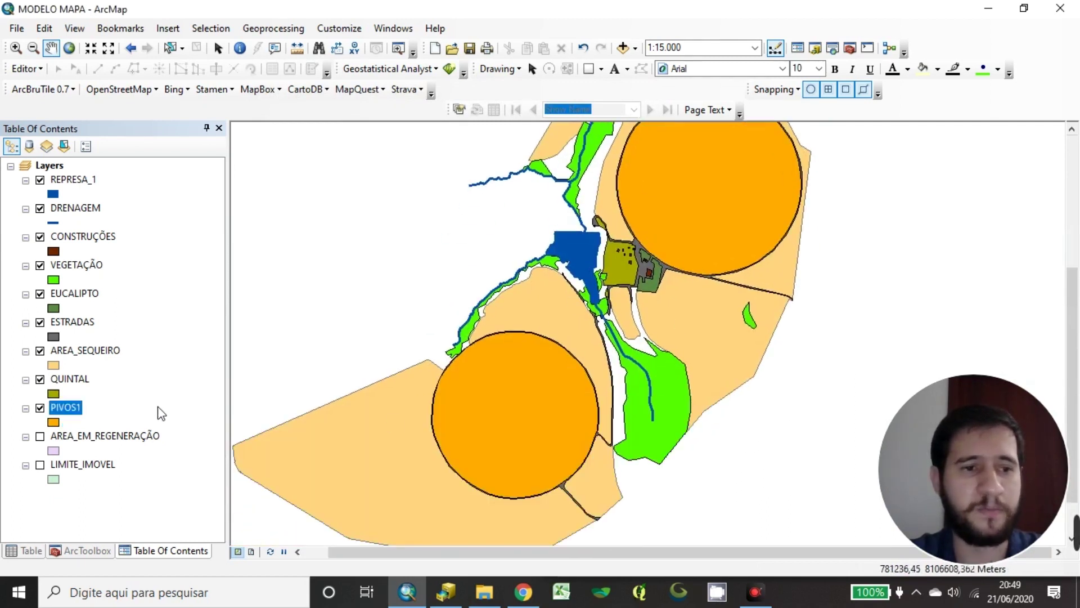
# Switch on AREA_EM_REGENERAÇÃO and pan to inspect the regeneration strips
pyautogui.click(40, 436)
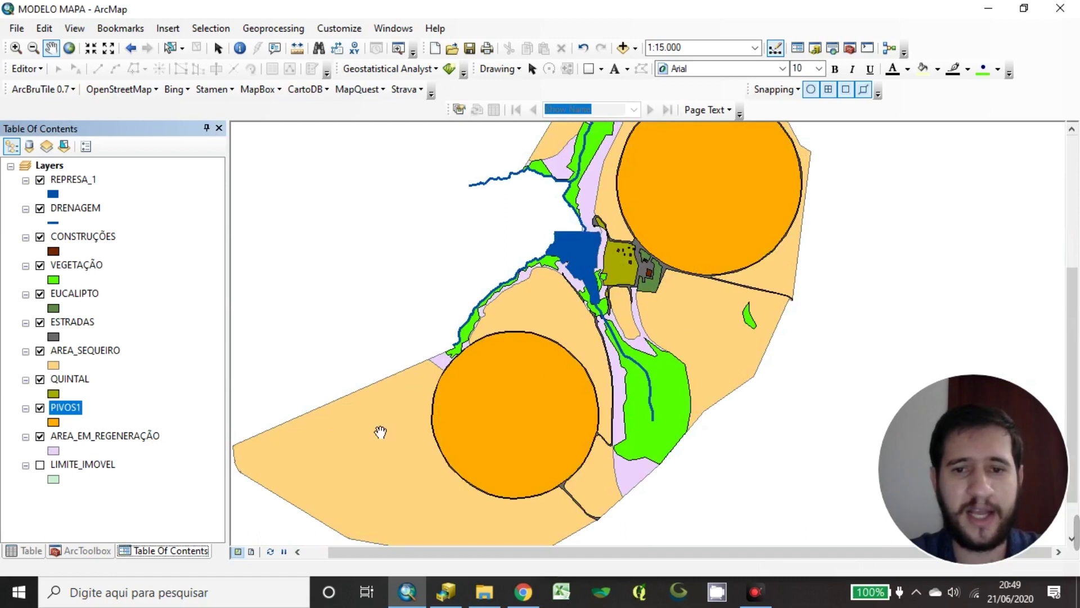
pyautogui.moveTo(668, 317); pyautogui.dragTo(621, 444)
pyautogui.moveTo(615, 273); pyautogui.dragTo(663, 220)
pyautogui.moveTo(568, 360); pyautogui.dragTo(619, 308)
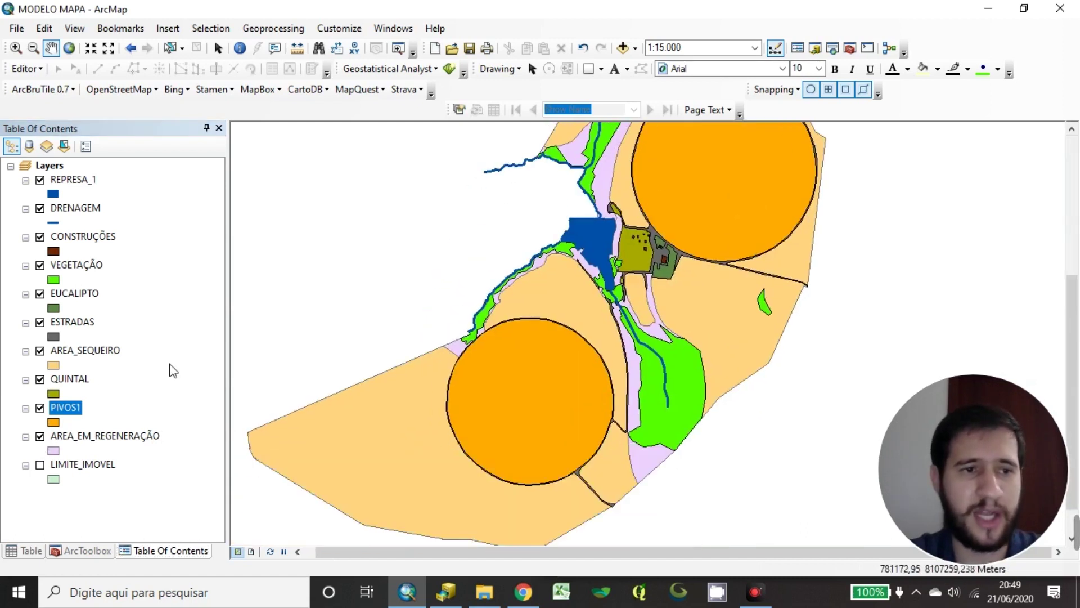
pyautogui.click(173, 371)
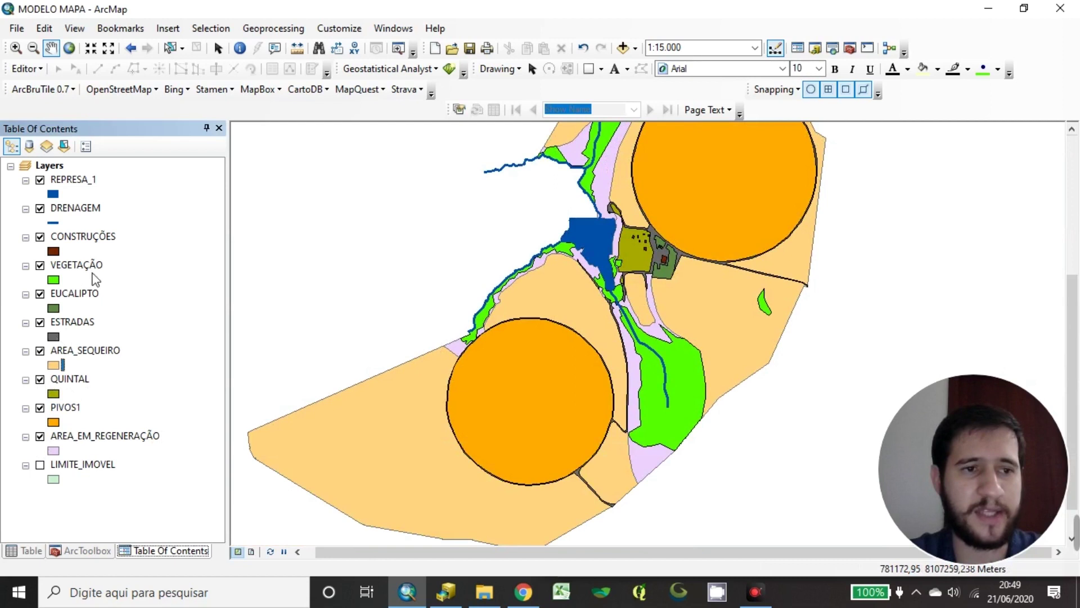
# Give AREA_EM_REGENERAÇÃO a light-green fill and a black outline
pyautogui.click(54, 451)
pyautogui.moveTo(590, 106); pyautogui.dragTo(476, 123)
pyautogui.click(504, 310)
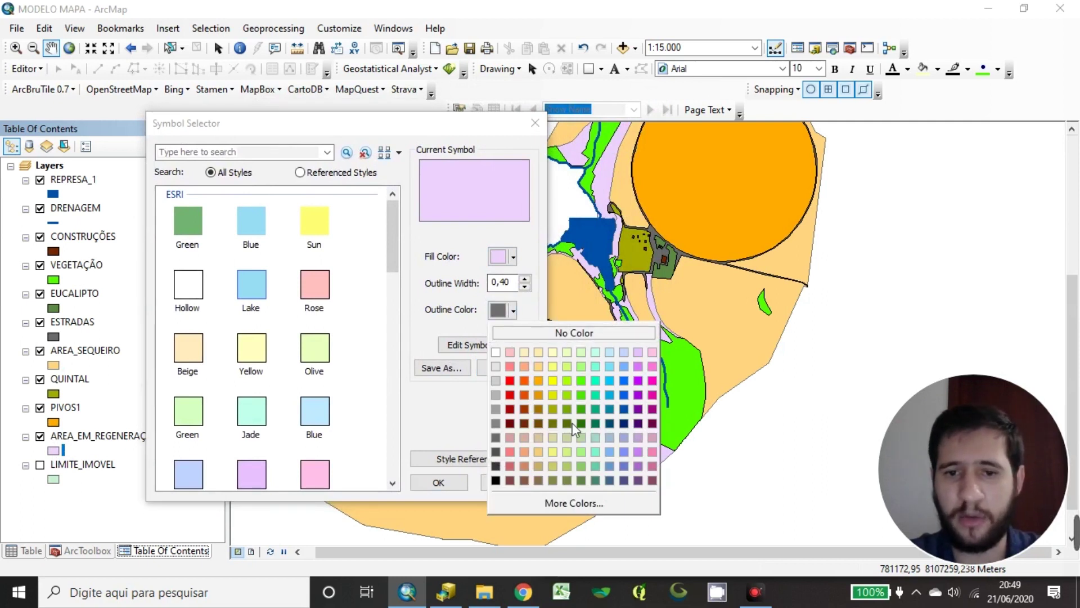
pyautogui.click(583, 364)
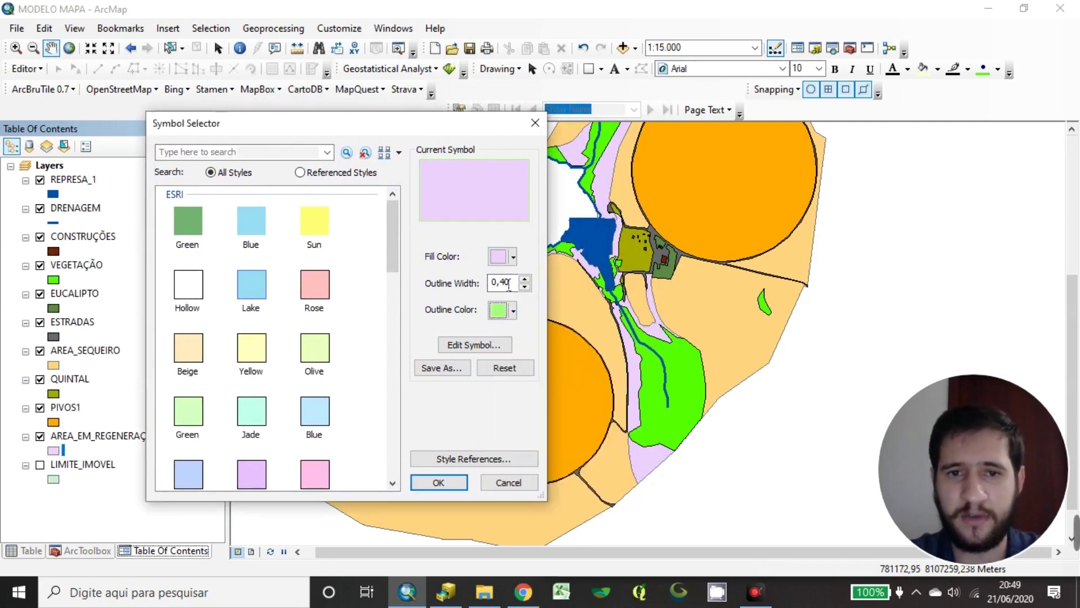
pyautogui.click(512, 310)
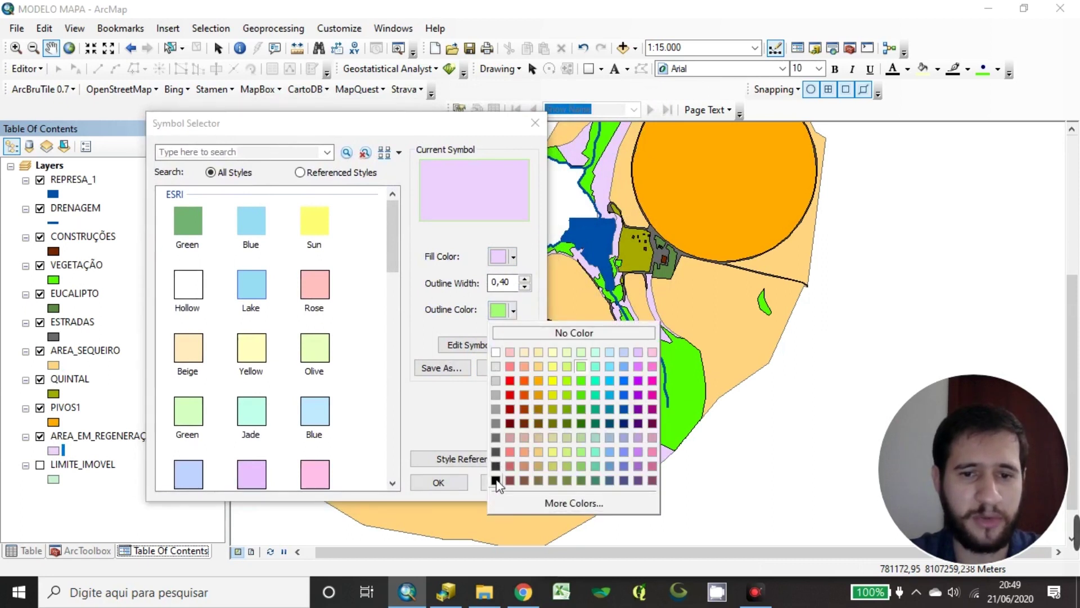
pyautogui.click(495, 480)
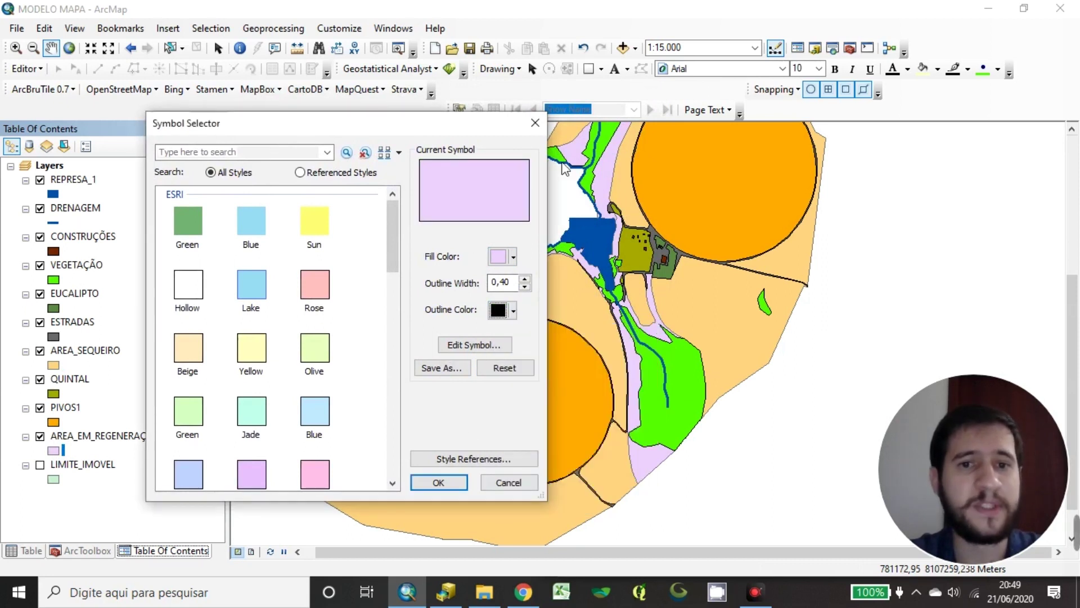
pyautogui.click(505, 260)
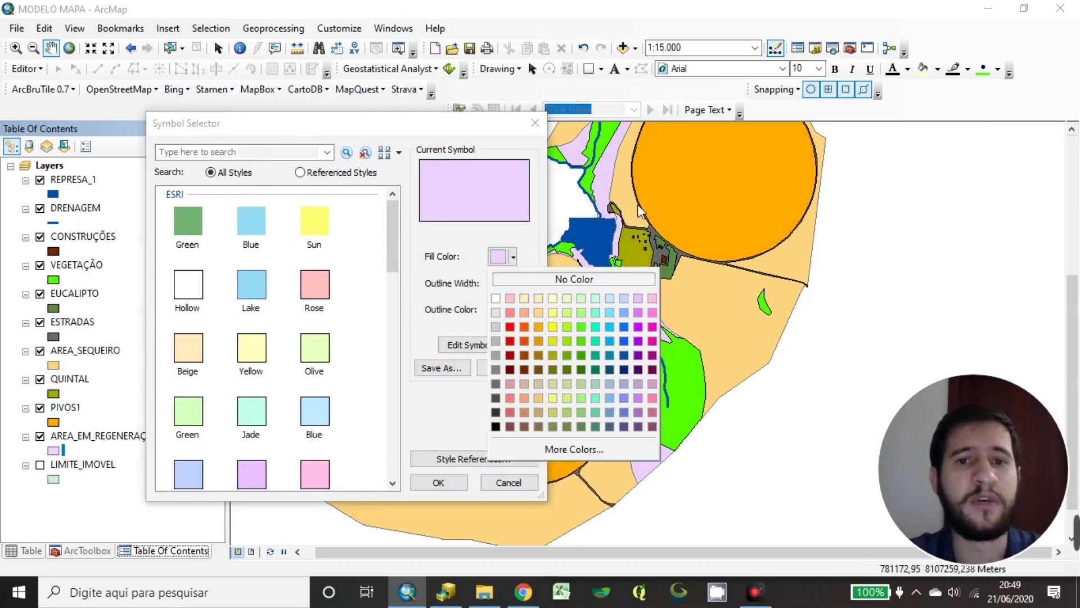
pyautogui.click(581, 313)
pyautogui.click(439, 488)
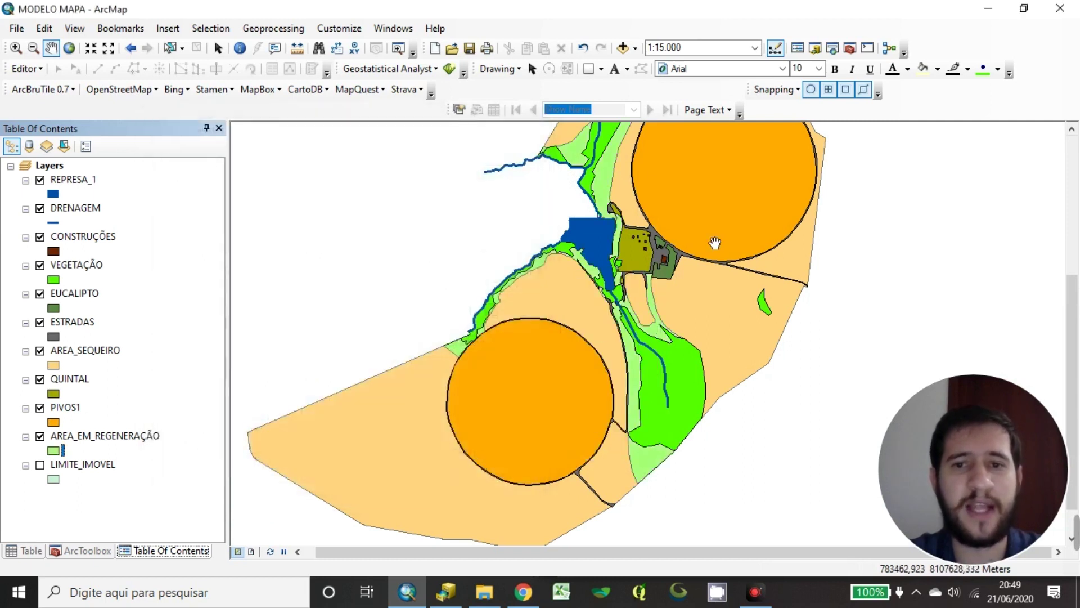
pyautogui.scroll(3, 710, 346)
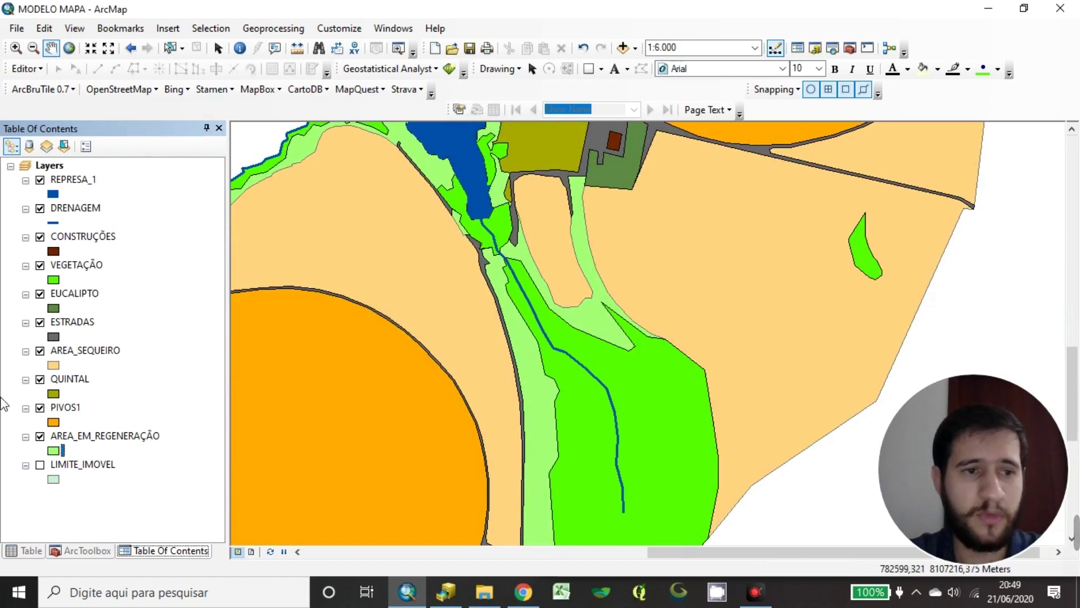
# Give AREA_SEQUEIRO a black outline and pan to check it
pyautogui.click(55, 367)
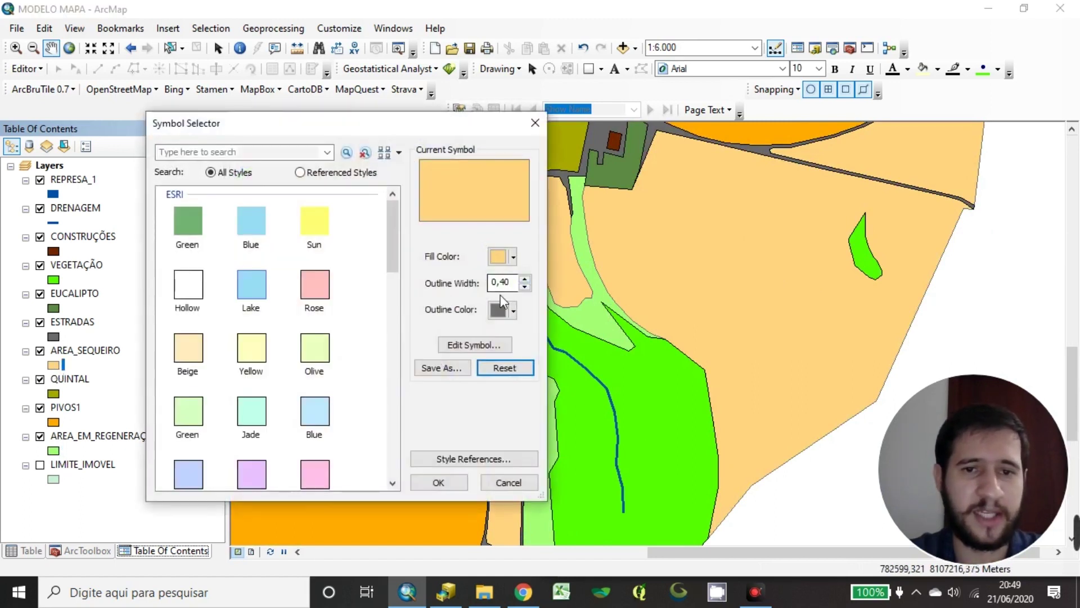
pyautogui.click(500, 310)
pyautogui.click(495, 480)
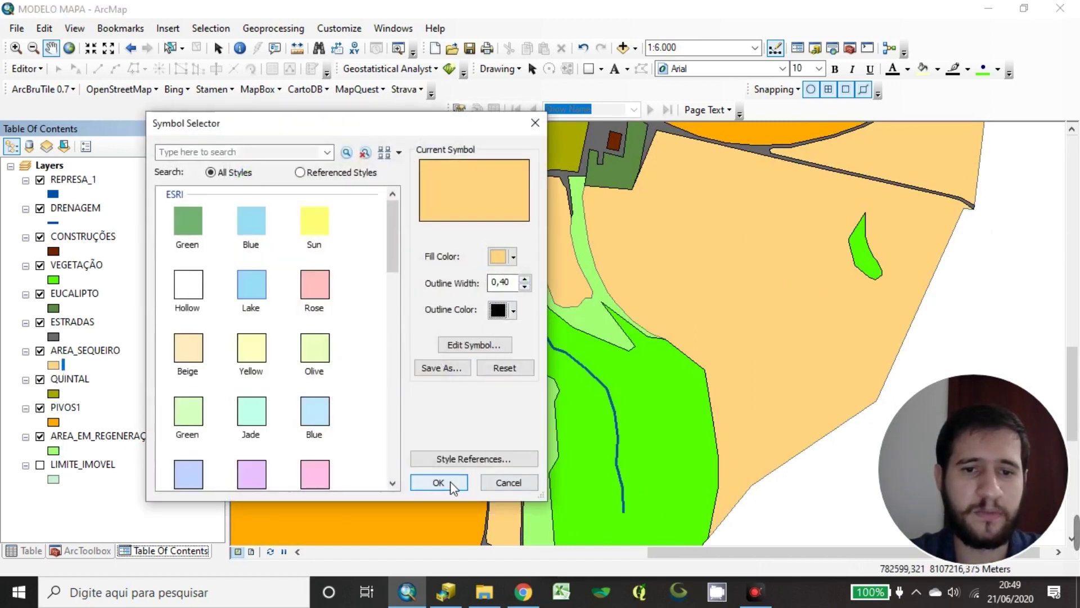
pyautogui.click(448, 482)
pyautogui.moveTo(560, 281); pyautogui.dragTo(545, 392)
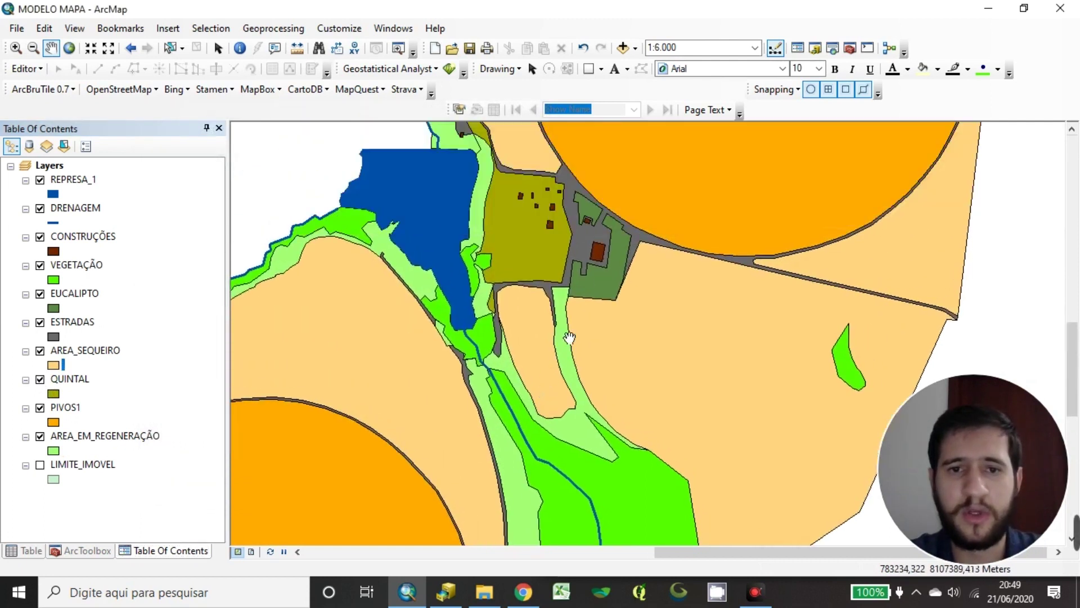
pyautogui.moveTo(603, 208); pyautogui.dragTo(641, 339)
pyautogui.moveTo(540, 268); pyautogui.dragTo(555, 403)
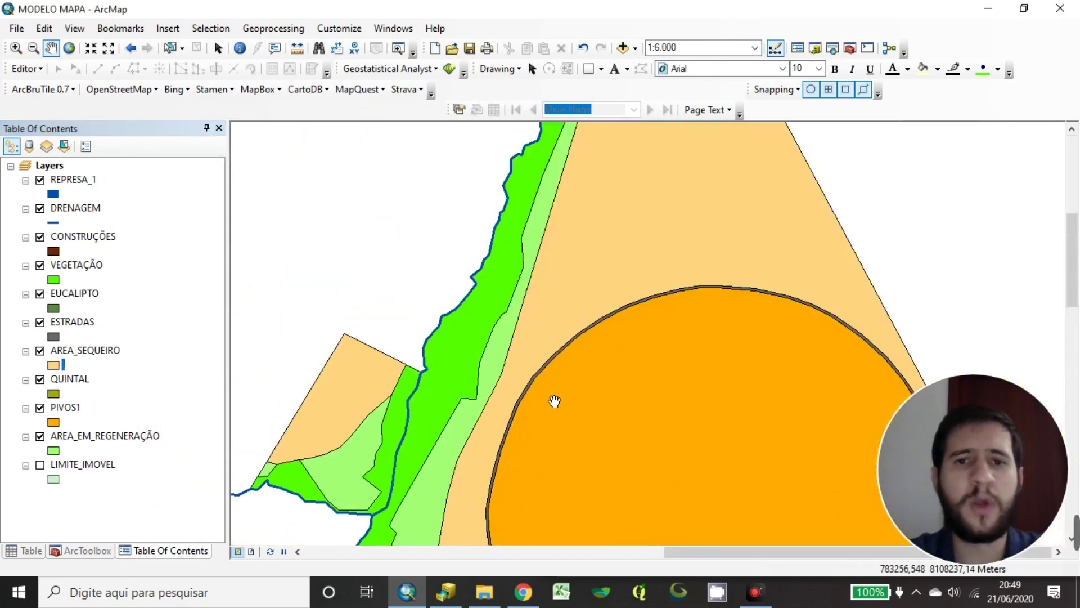
pyautogui.moveTo(555, 366); pyautogui.dragTo(565, 181)
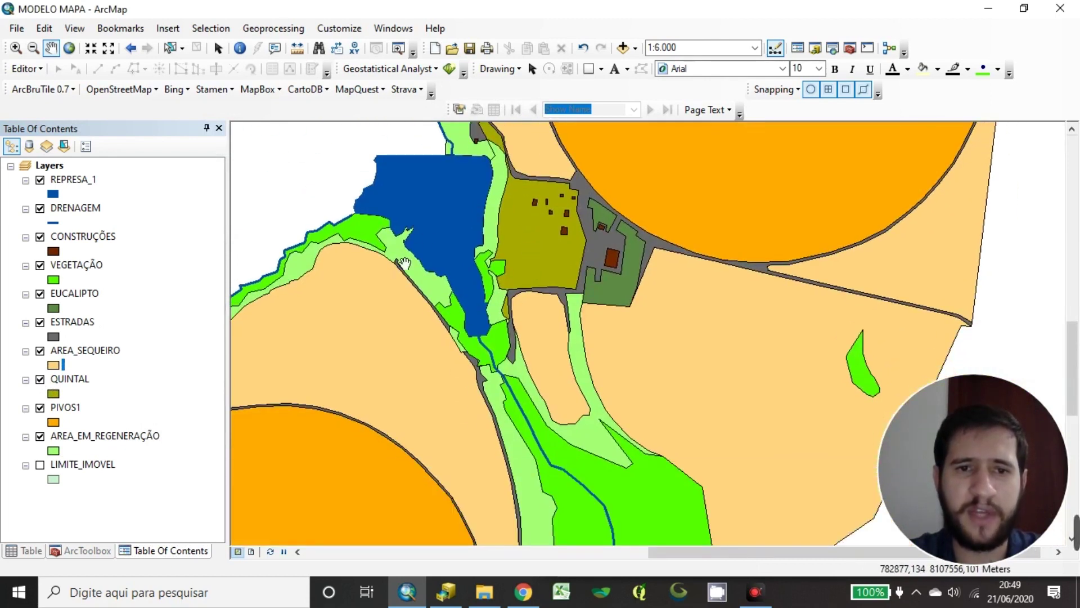
pyautogui.moveTo(419, 347); pyautogui.dragTo(516, 241)
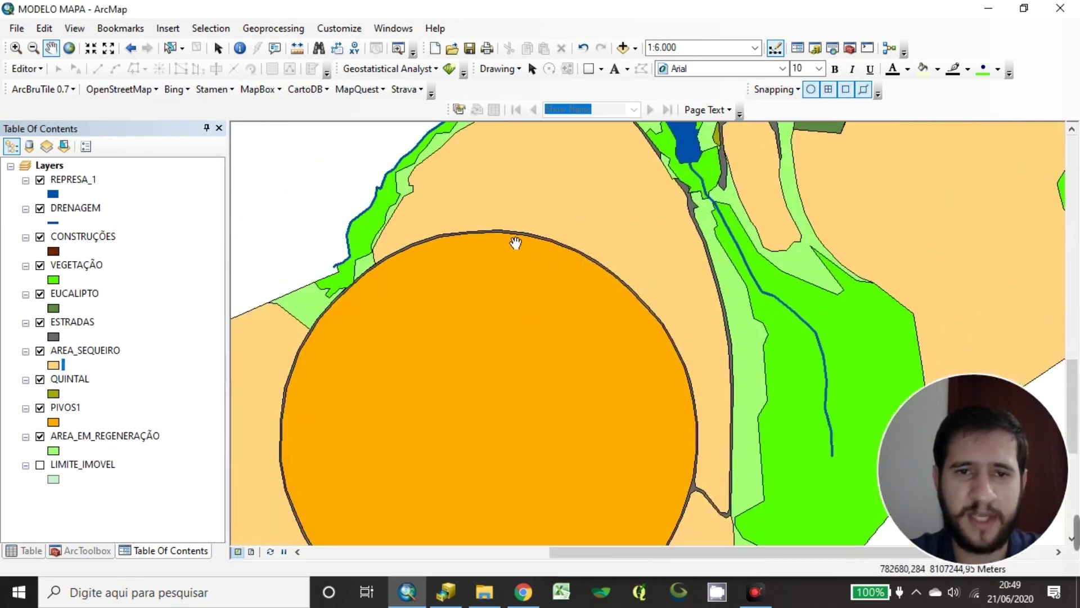
# Give the REPRESA_1 reservoir a black outline and zoom out to review
pyautogui.click(52, 194)
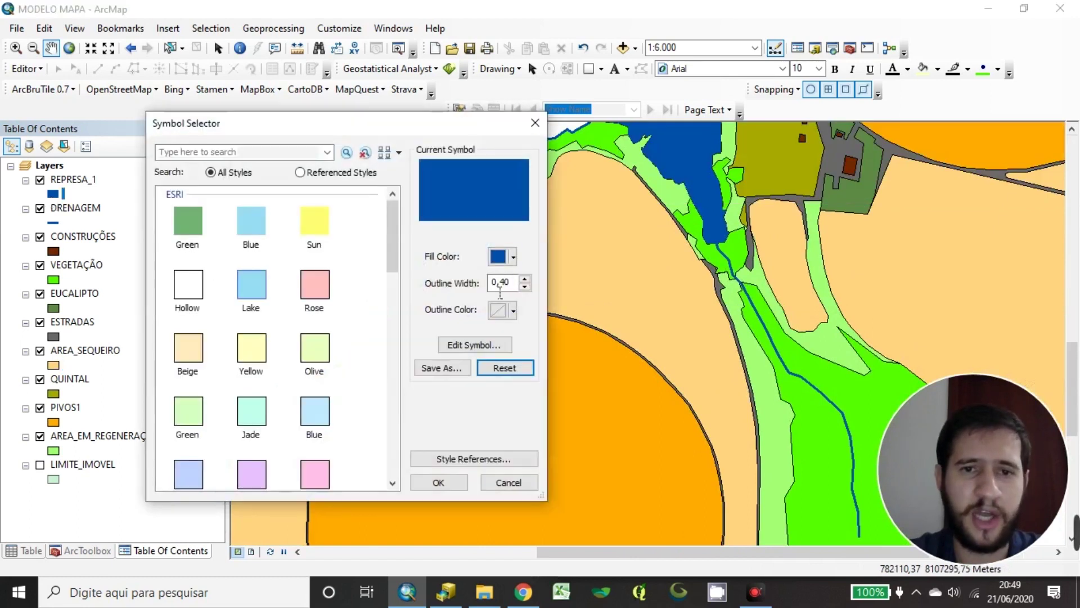
pyautogui.click(502, 310)
pyautogui.click(495, 480)
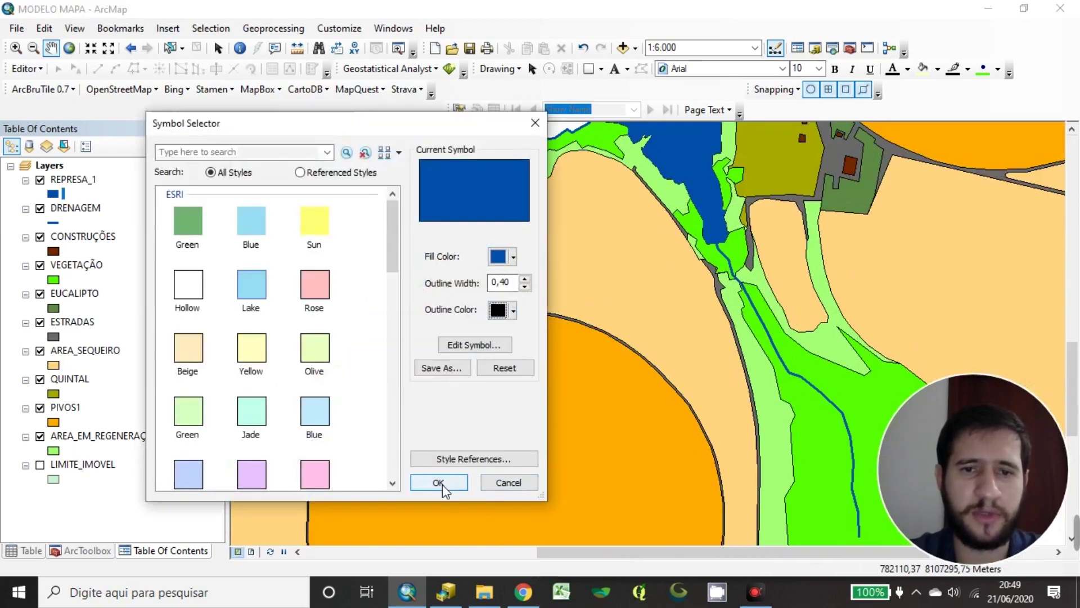
pyautogui.click(440, 484)
pyautogui.moveTo(739, 193); pyautogui.dragTo(520, 452)
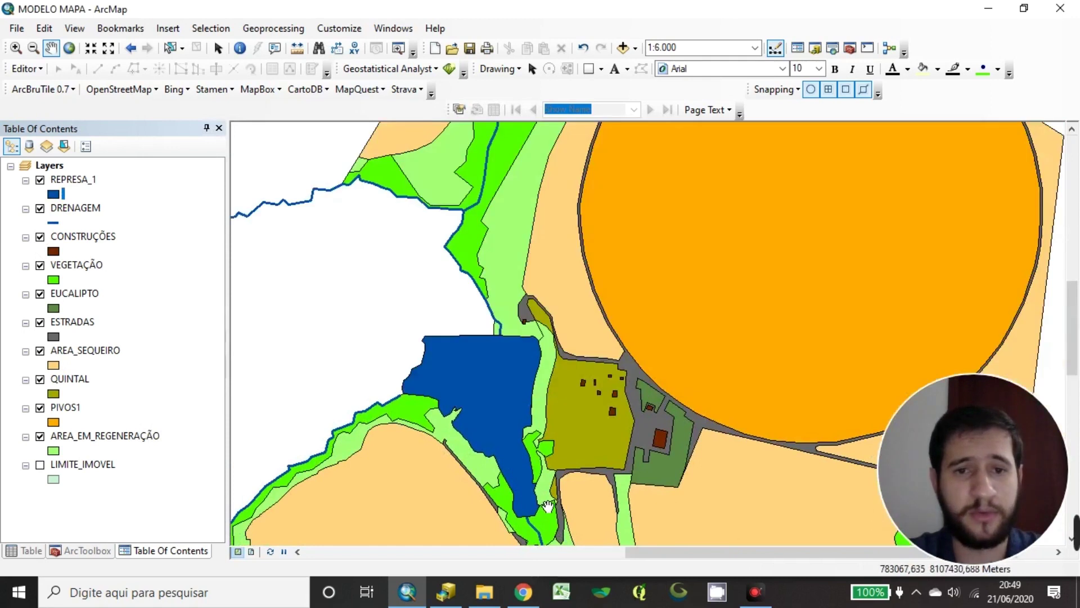
pyautogui.moveTo(548, 505); pyautogui.dragTo(647, 313)
pyautogui.moveTo(687, 424); pyautogui.dragTo(689, 318)
pyautogui.scroll(-2, 675, 321)
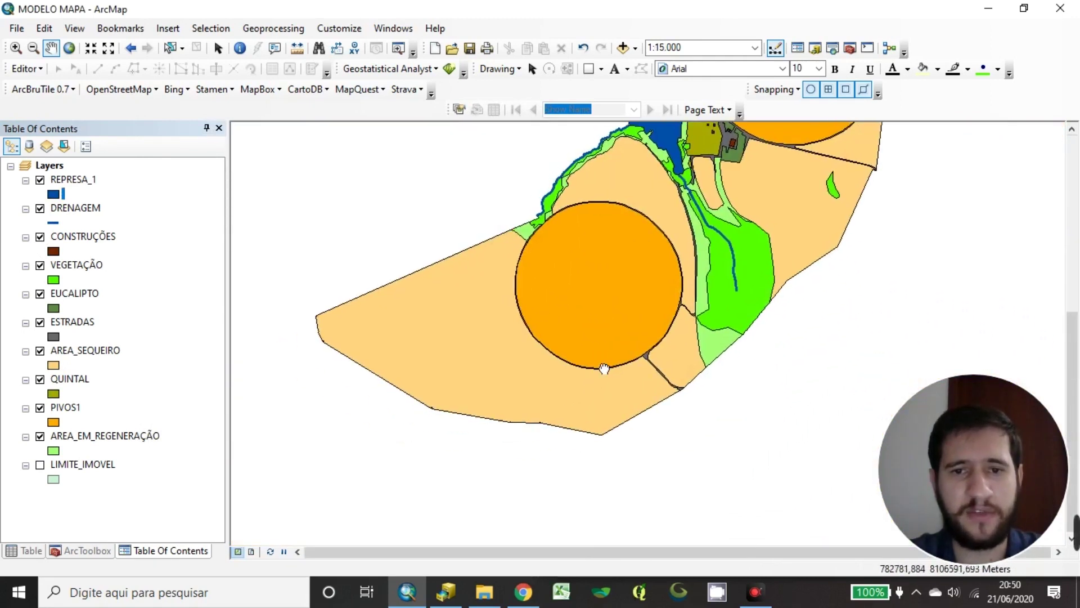
pyautogui.moveTo(604, 369); pyautogui.dragTo(494, 475)
pyautogui.moveTo(656, 270)
pyautogui.mouseDown()
pyautogui.moveTo(624, 378)
pyautogui.moveTo(649, 259)
pyautogui.mouseUp()
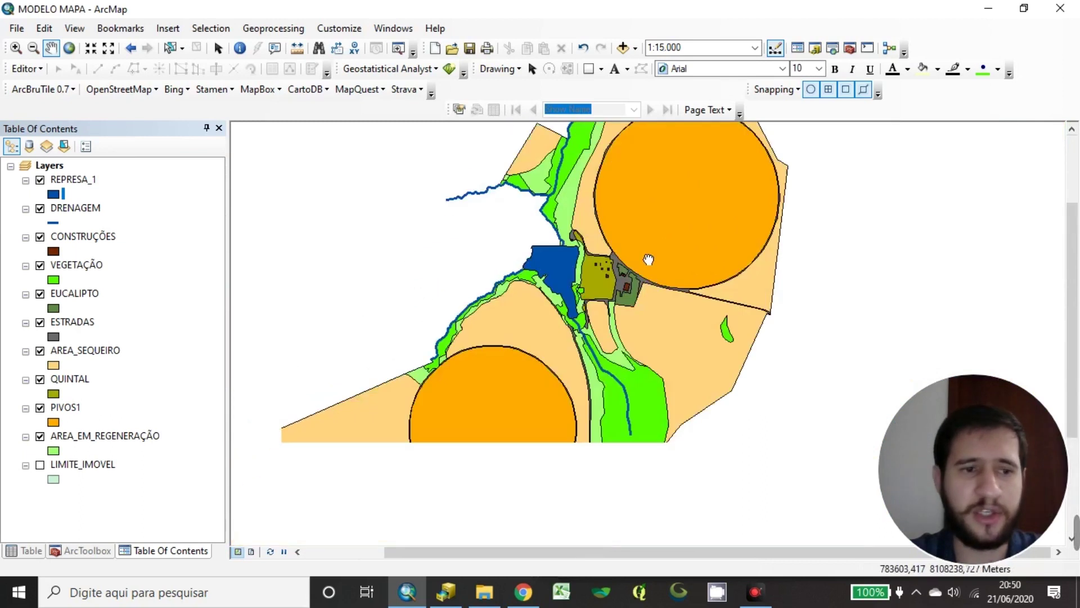
pyautogui.moveTo(485, 343); pyautogui.dragTo(631, 249)
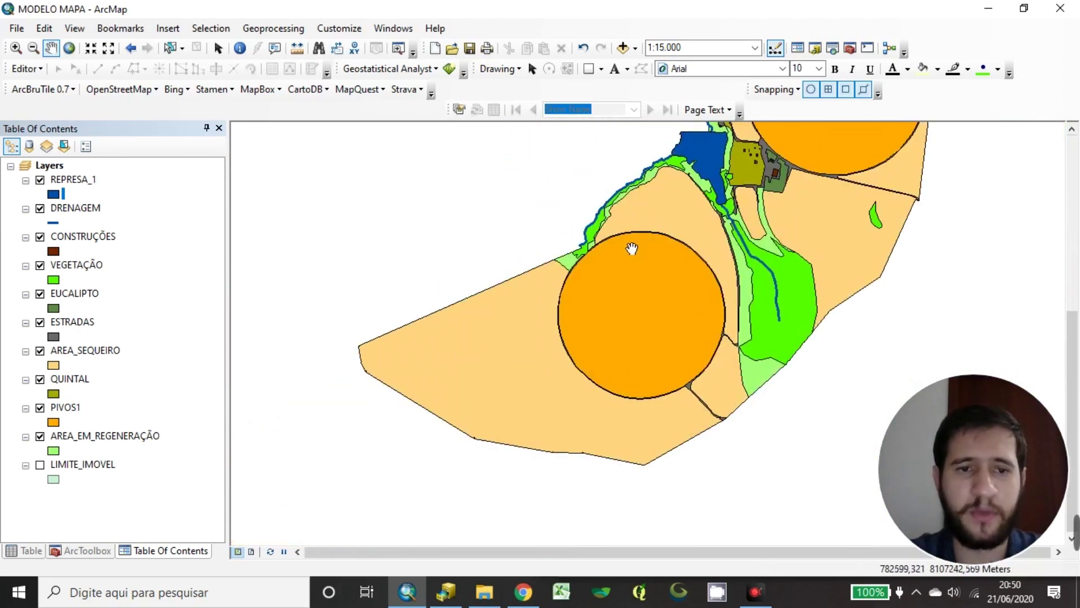
# Switch on LIMITE_IMOVEL and place it at the bottom of the layer list
pyautogui.click(39, 466)
pyautogui.moveTo(79, 464); pyautogui.dragTo(139, 177)
pyautogui.moveTo(766, 210); pyautogui.dragTo(654, 361)
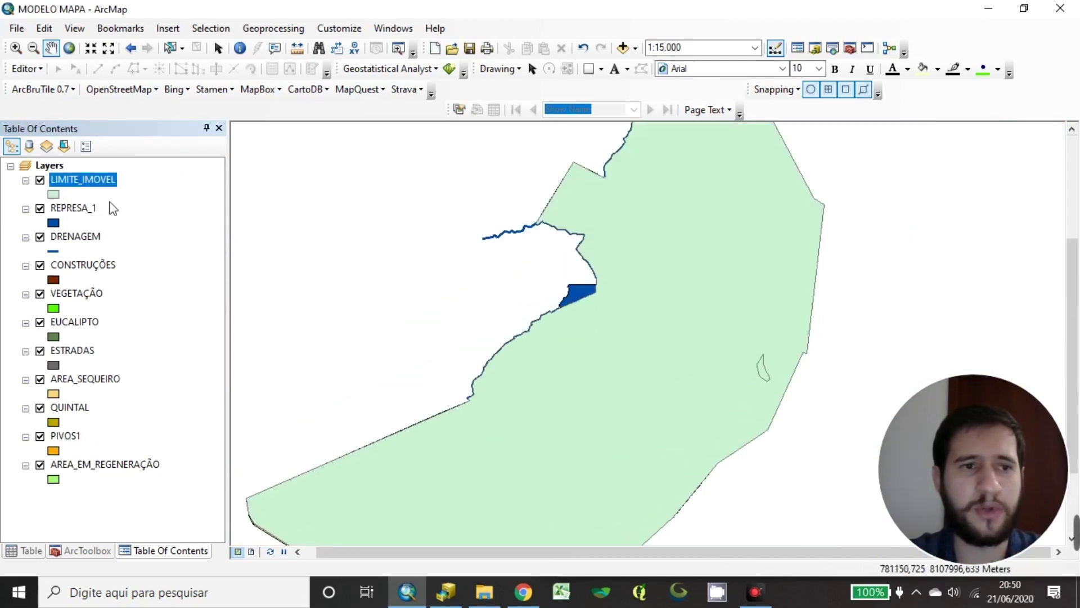
pyautogui.moveTo(89, 186); pyautogui.dragTo(96, 470)
pyautogui.moveTo(503, 381); pyautogui.dragTo(540, 304)
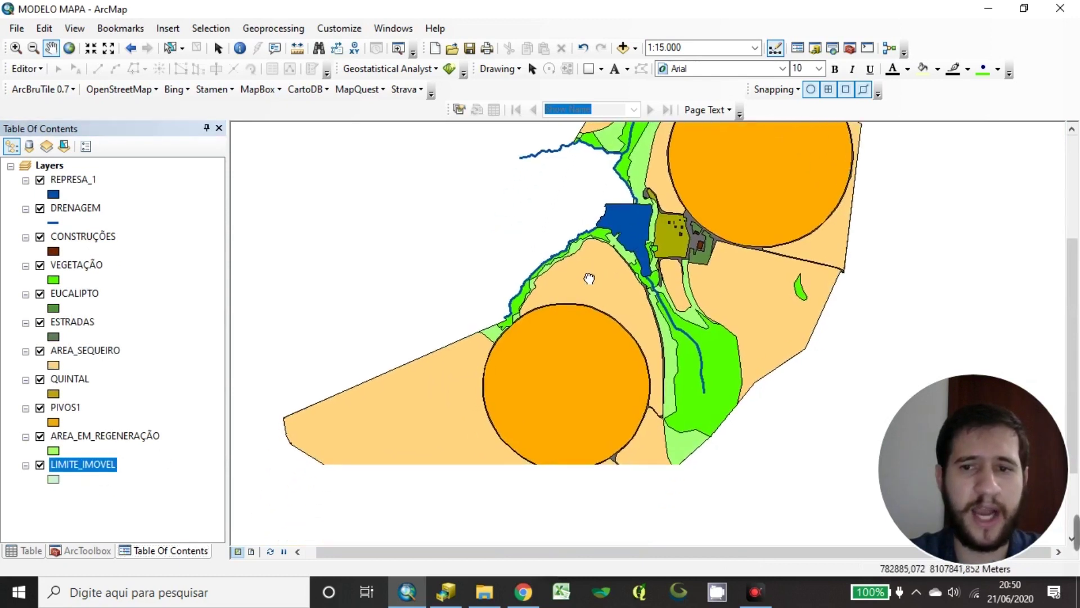
# Set LIMITE_IMOVEL to No Color fill with a black outline of width 3
pyautogui.click(54, 480)
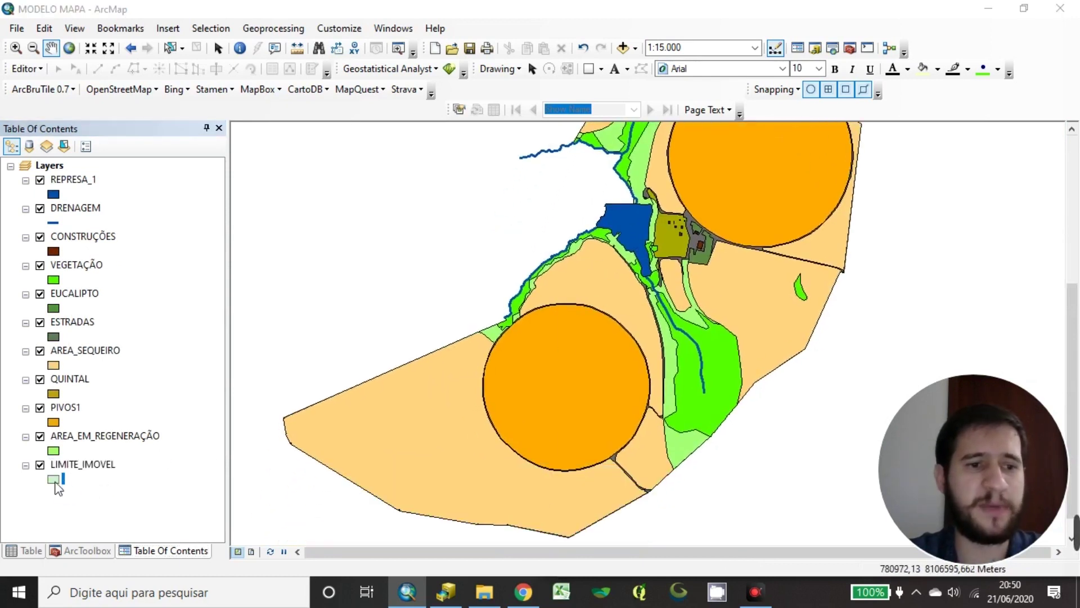
pyautogui.click(513, 258)
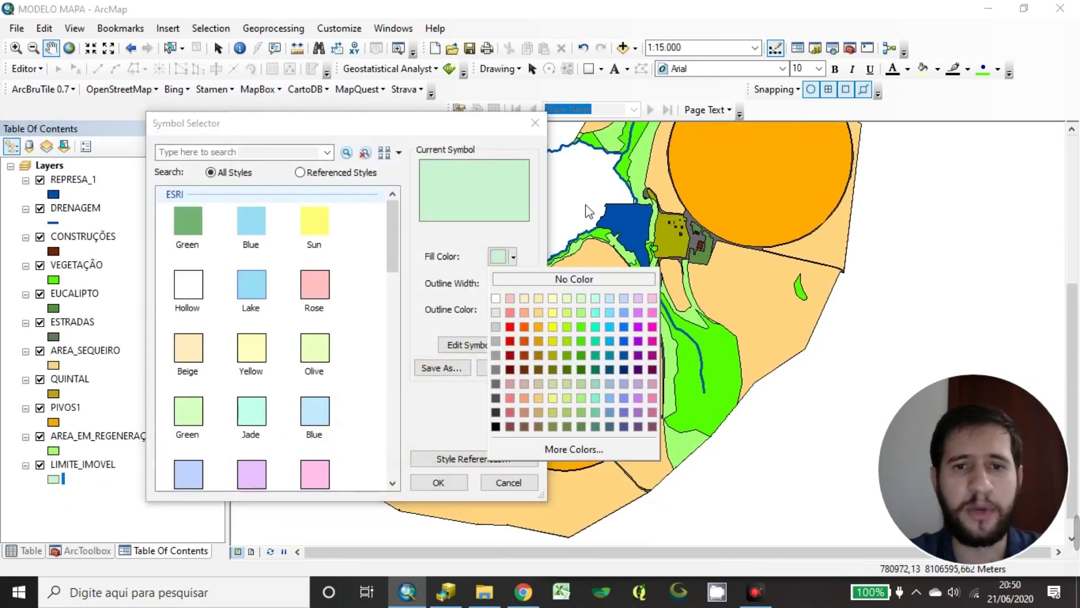
pyautogui.click(574, 279)
pyautogui.click(509, 310)
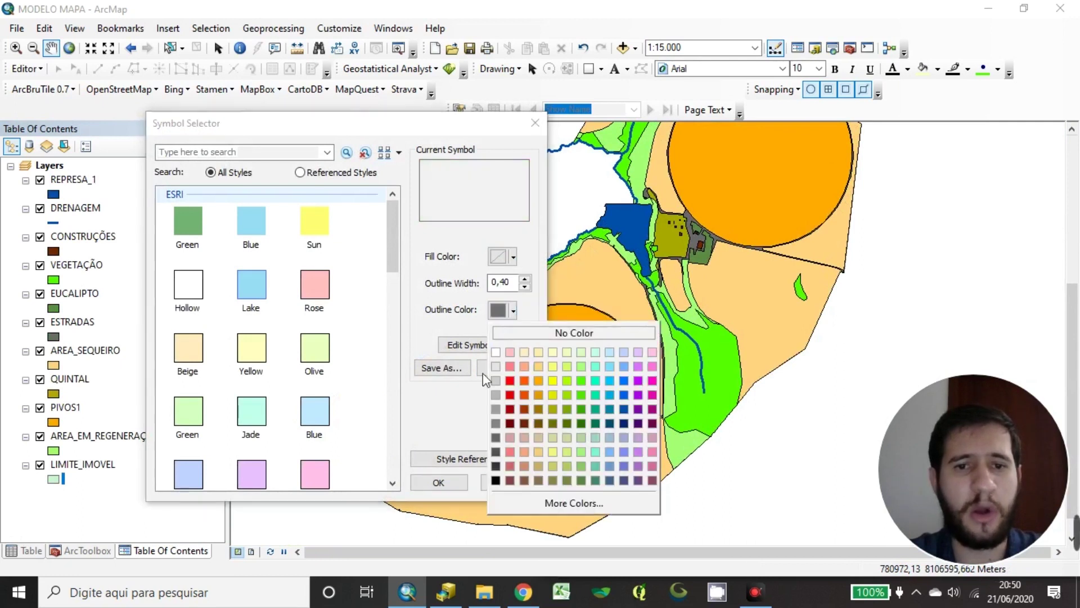
pyautogui.click(496, 480)
pyautogui.click(525, 280)
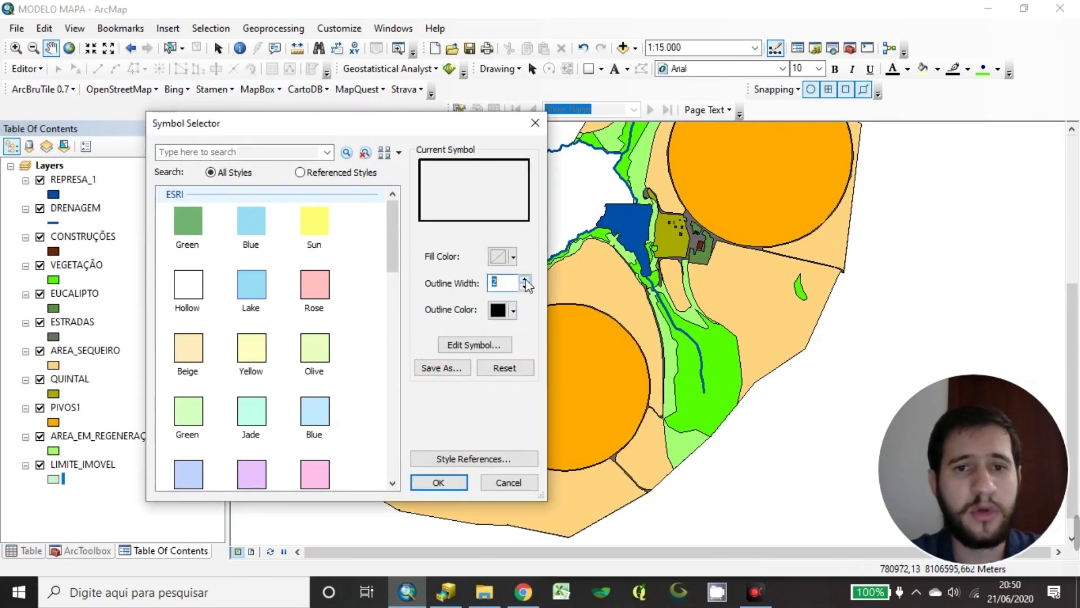
pyautogui.click(525, 280)
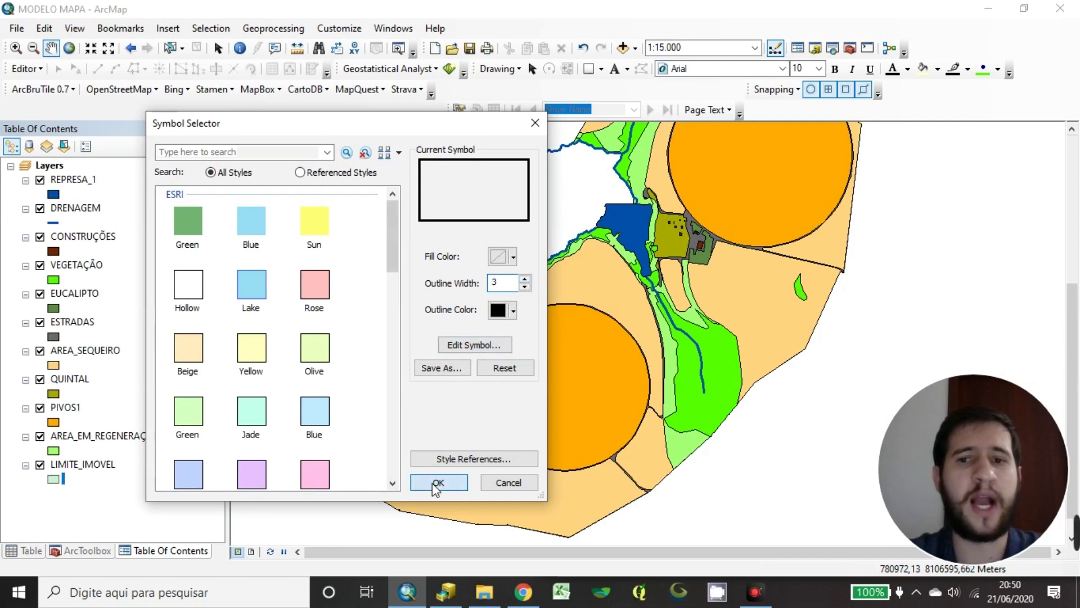
pyautogui.click(432, 483)
pyautogui.scroll(3, 641, 309)
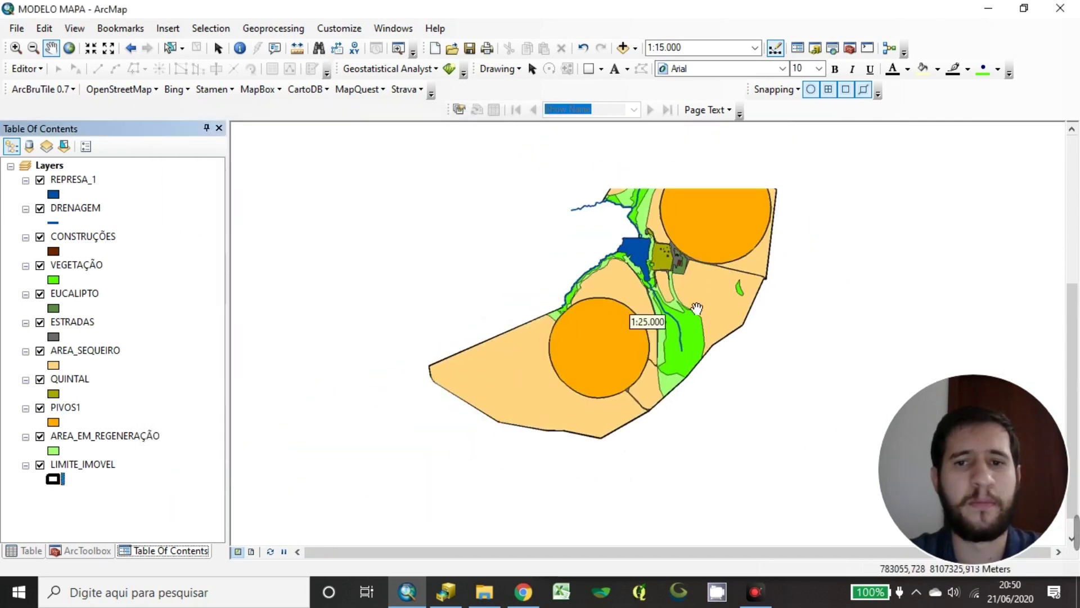
pyautogui.moveTo(632, 379); pyautogui.dragTo(719, 271)
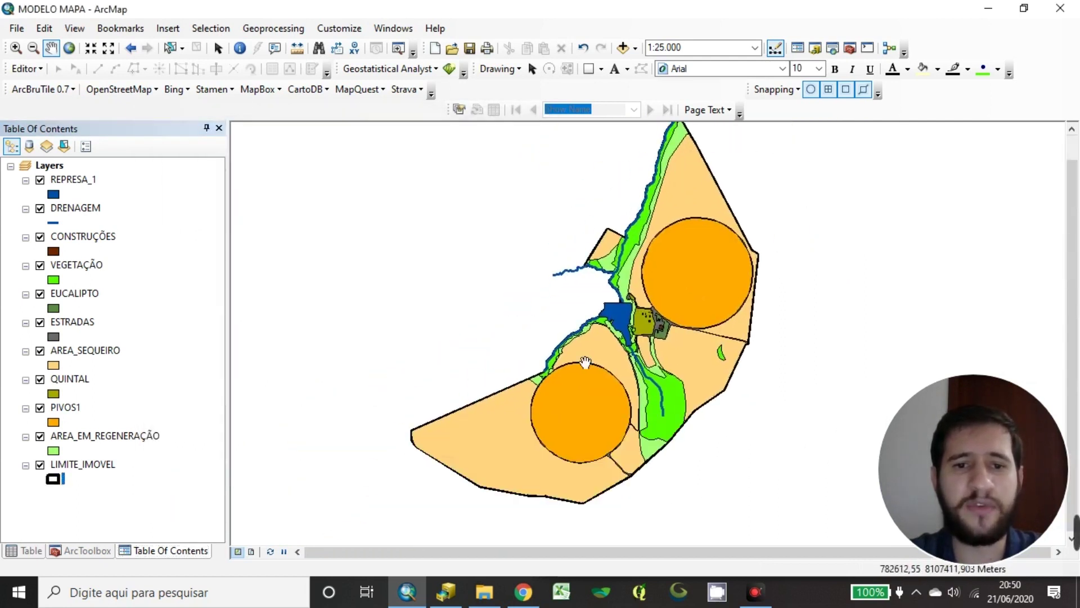
pyautogui.moveTo(458, 499); pyautogui.dragTo(441, 449)
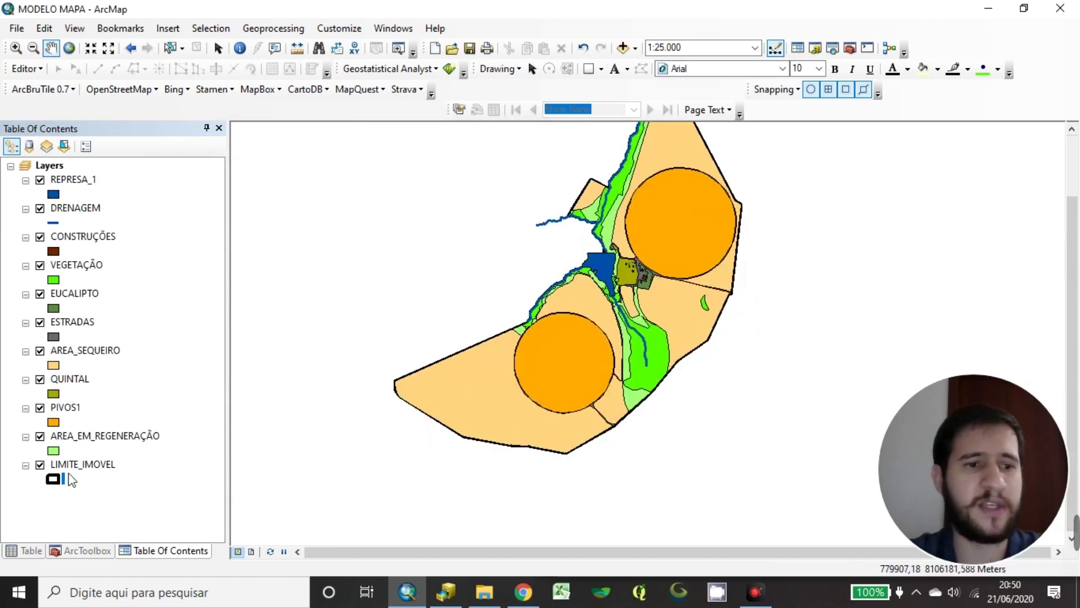
pyautogui.click(88, 469)
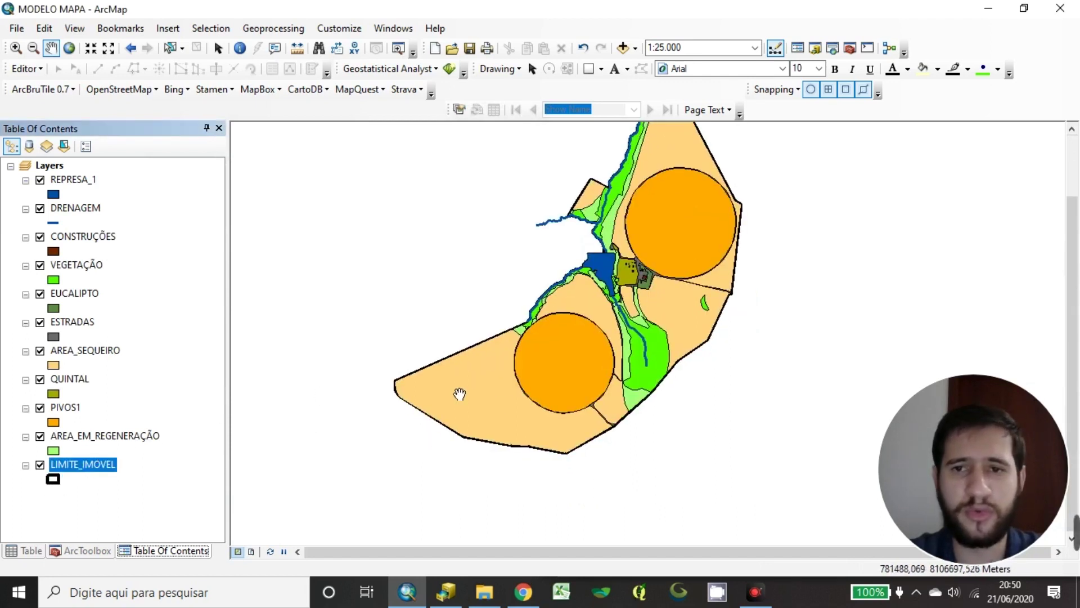
pyautogui.moveTo(812, 202); pyautogui.dragTo(762, 309)
pyautogui.scroll(6, 584, 246)
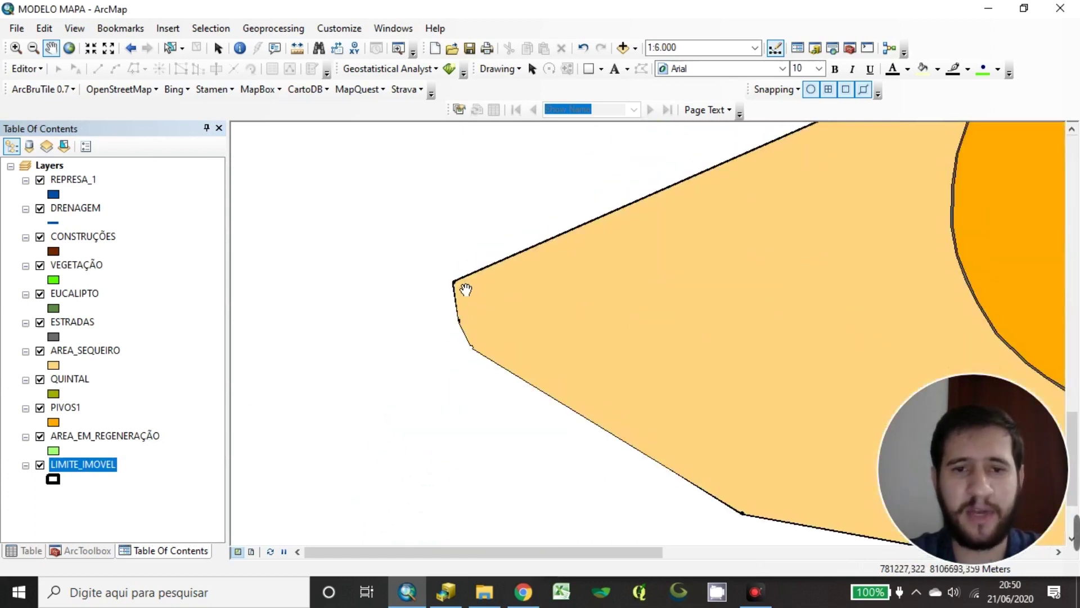
pyautogui.scroll(6, 483, 342)
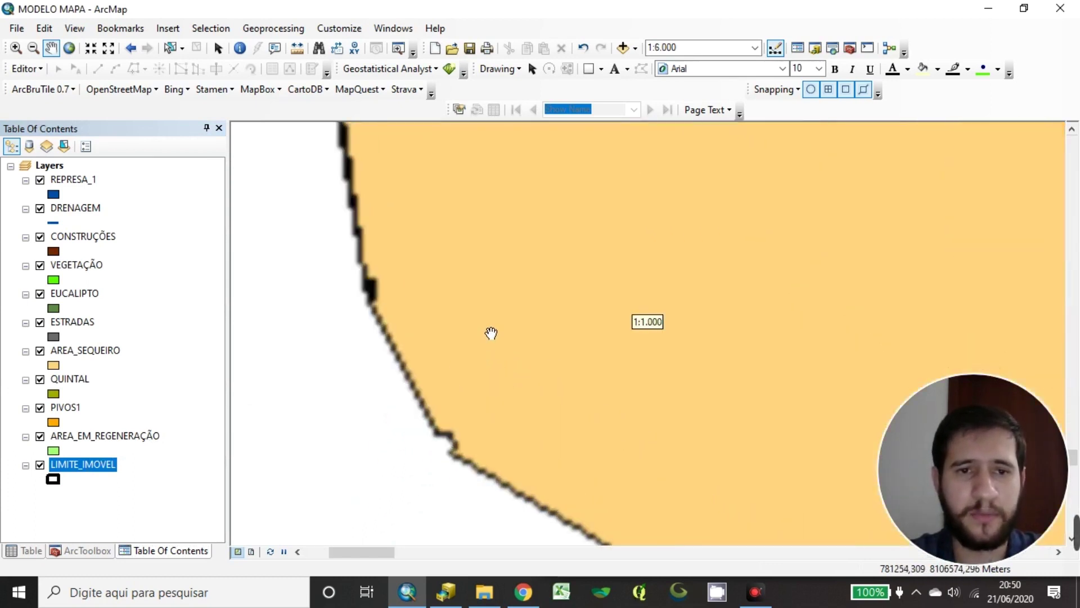
pyautogui.scroll(-10, 473, 323)
pyautogui.moveTo(469, 312); pyautogui.dragTo(688, 357)
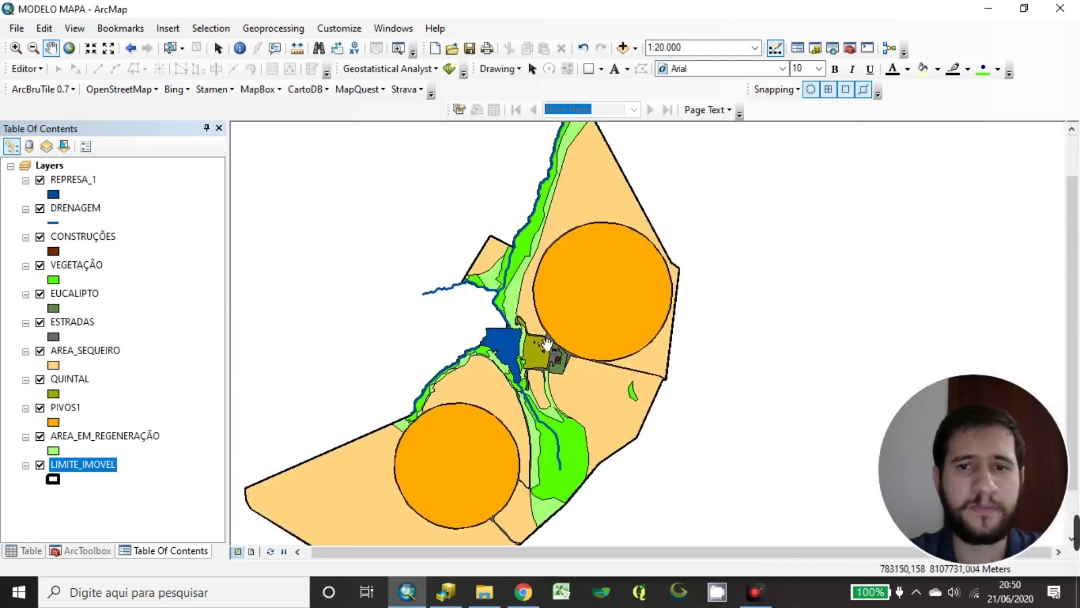
pyautogui.moveTo(547, 345); pyautogui.dragTo(677, 268)
pyautogui.moveTo(716, 309); pyautogui.dragTo(646, 356)
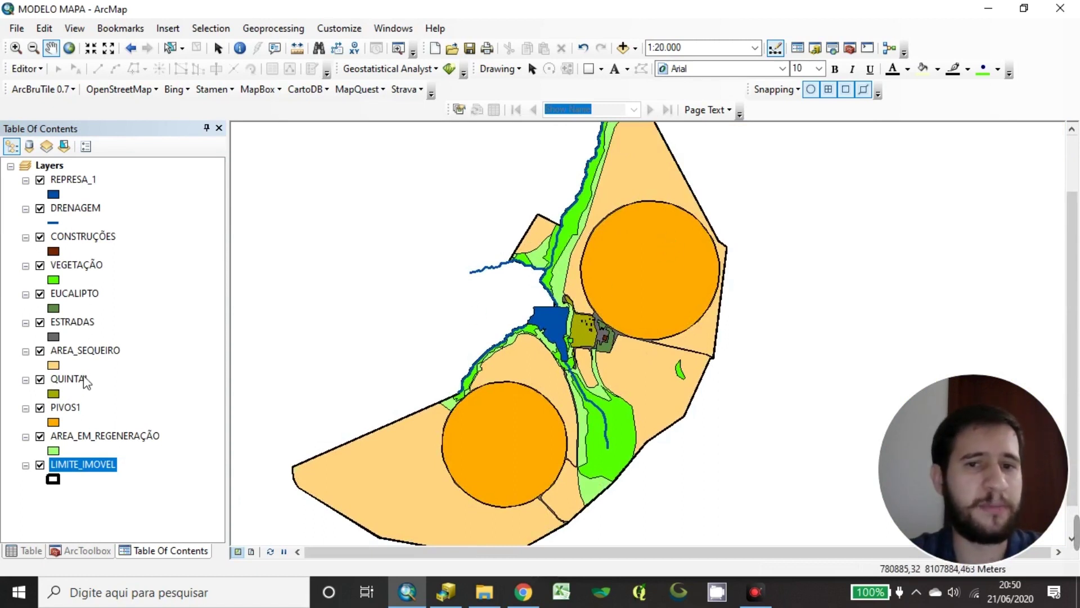
pyautogui.scroll(3, 644, 371)
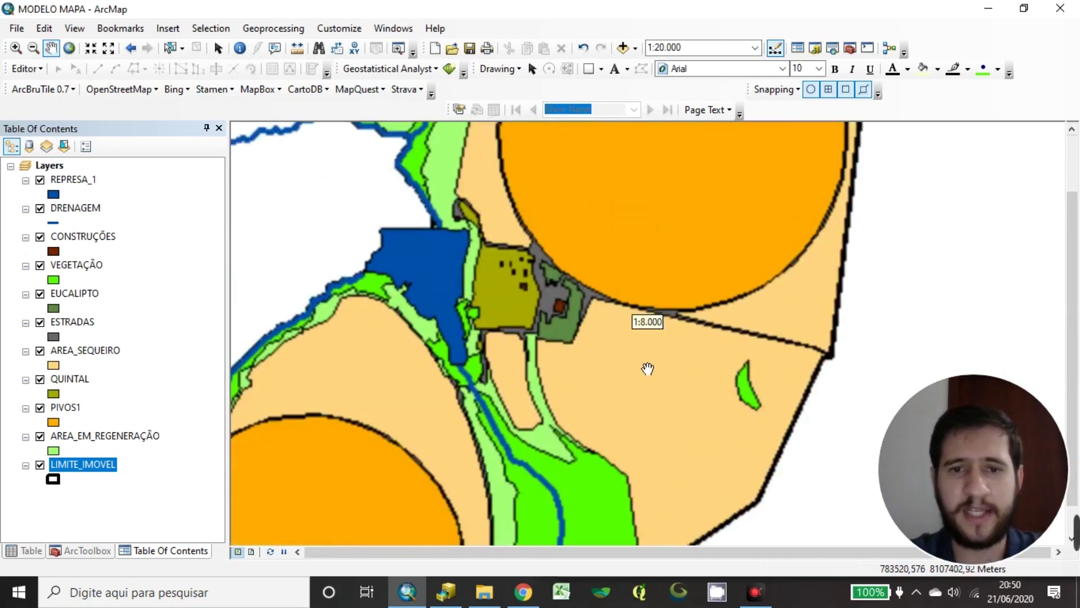
pyautogui.scroll(2, 501, 312)
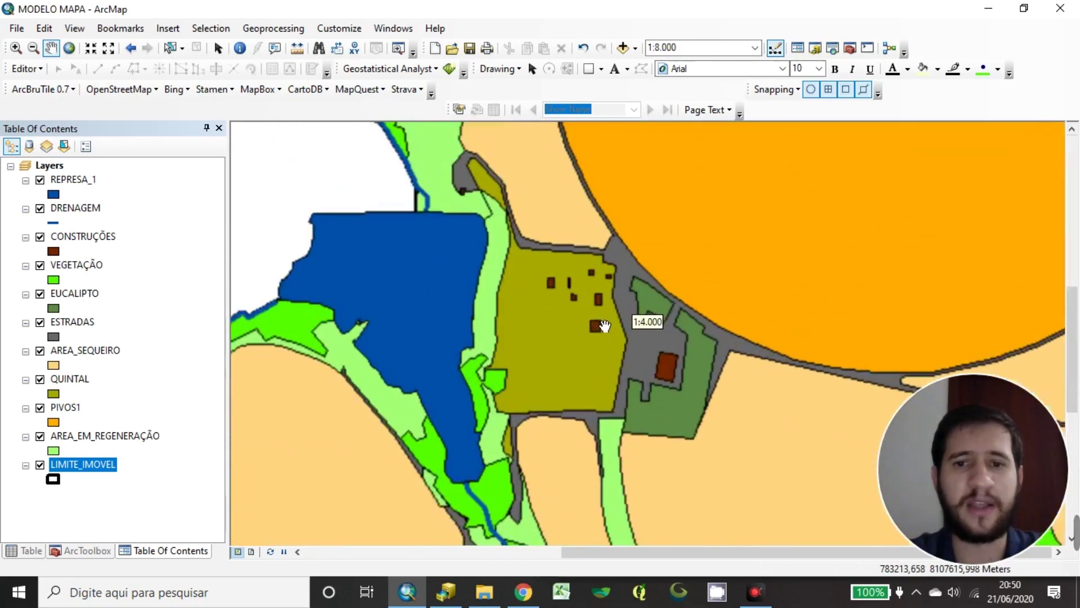
pyautogui.click(80, 378)
pyautogui.click(76, 239)
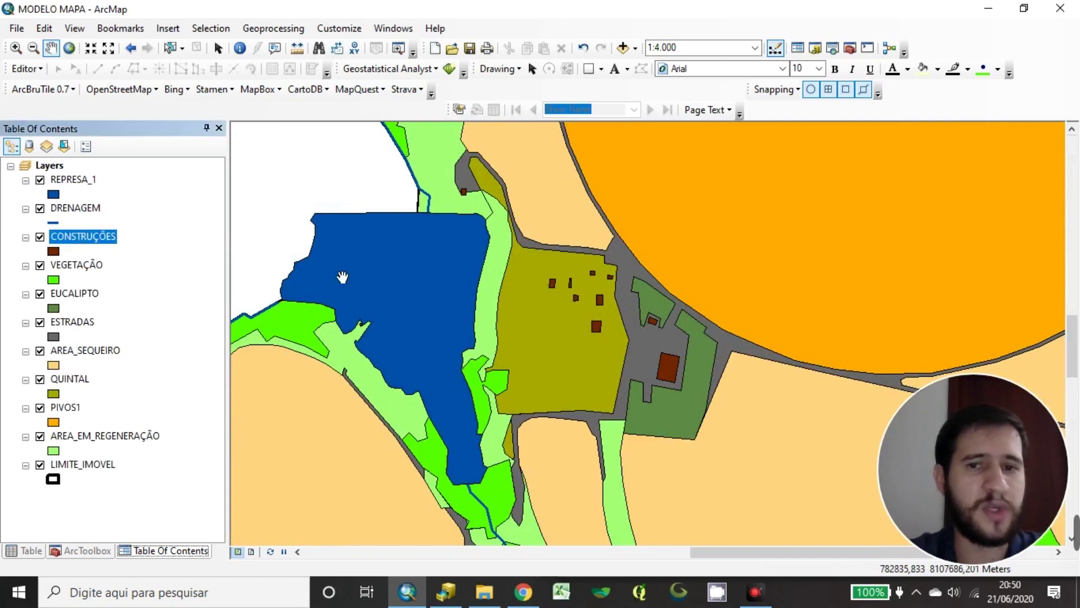
pyautogui.click(67, 294)
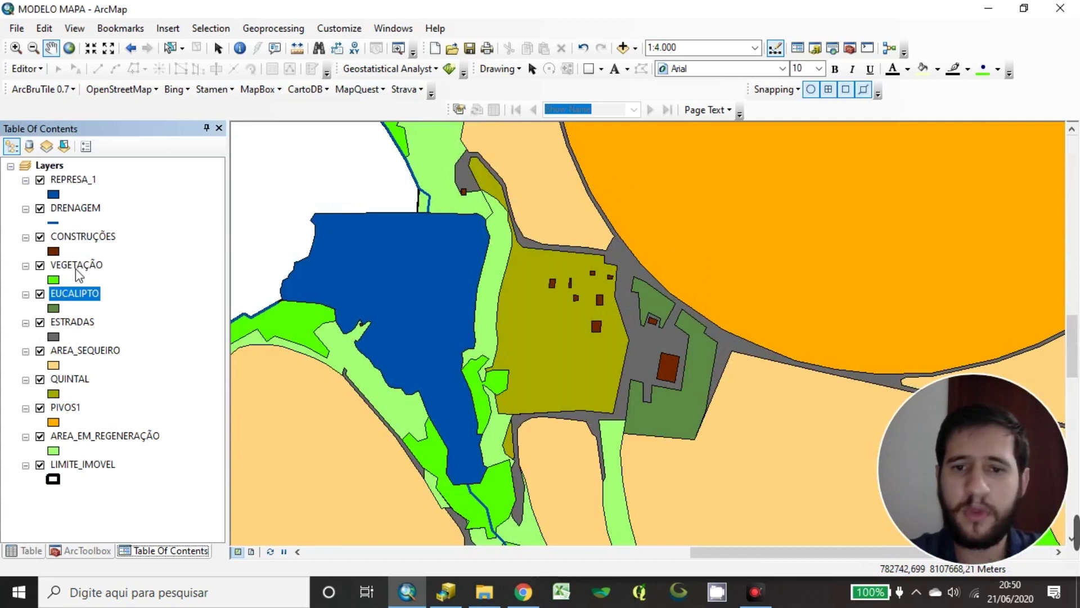
pyautogui.moveTo(391, 385); pyautogui.dragTo(495, 253)
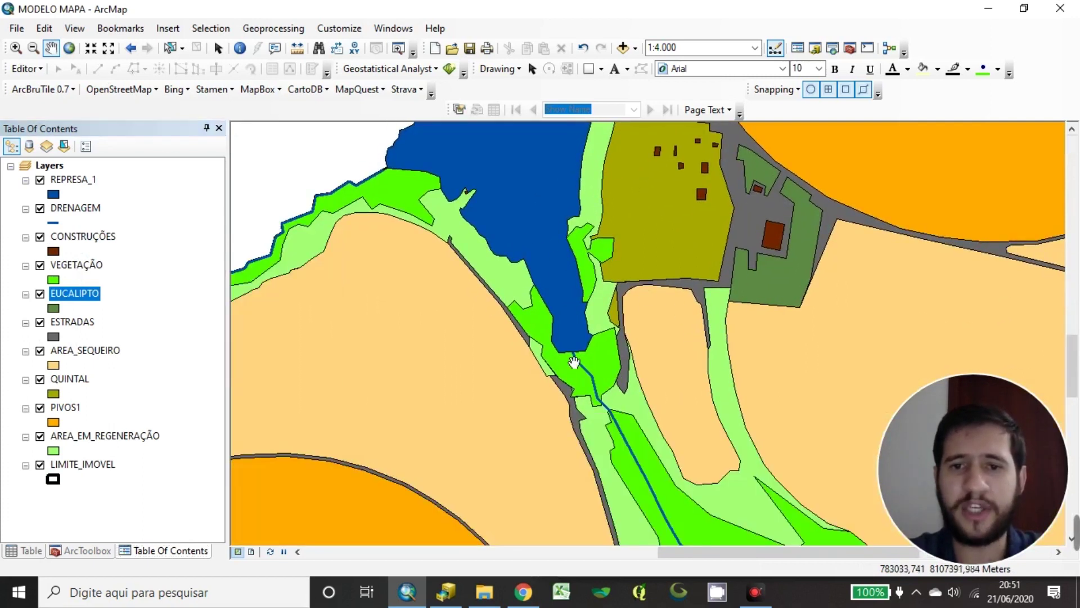
pyautogui.scroll(3, 607, 318)
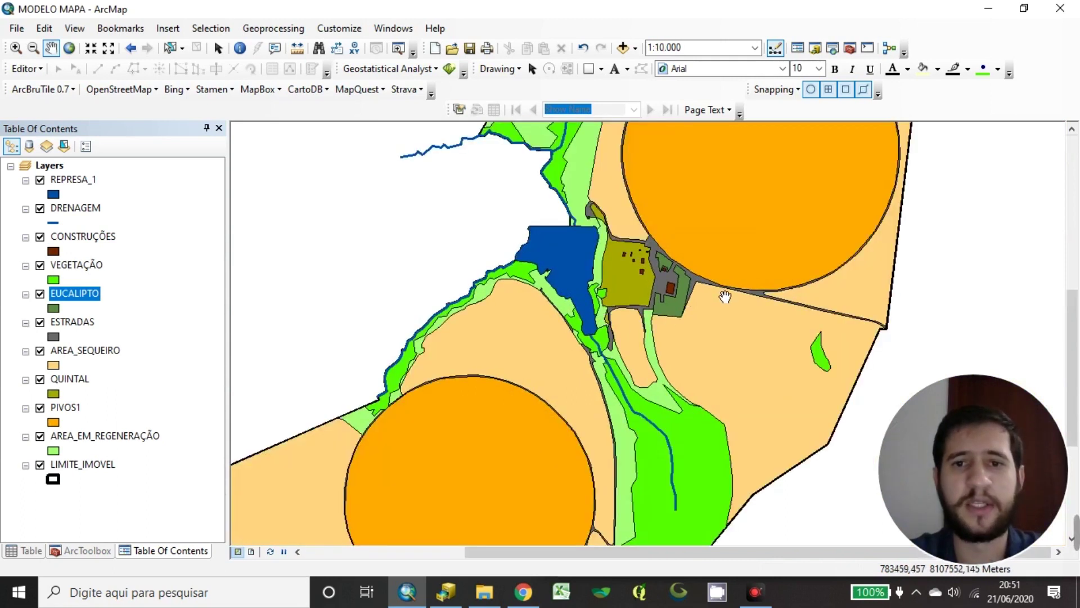
pyautogui.scroll(2, 543, 345)
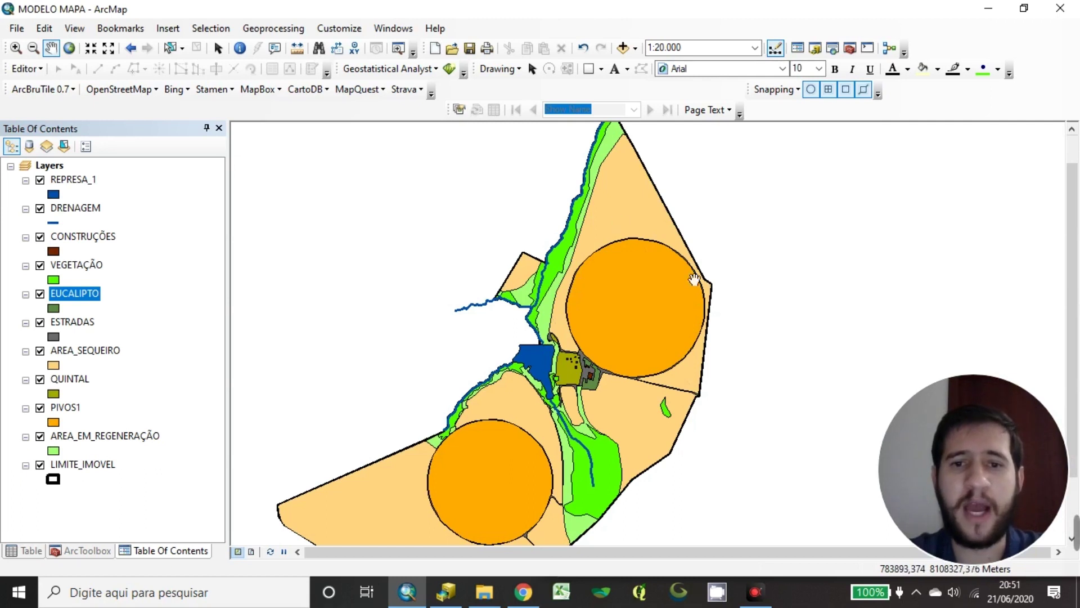
pyautogui.moveTo(518, 432); pyautogui.dragTo(579, 315)
pyautogui.moveTo(613, 274); pyautogui.dragTo(581, 376)
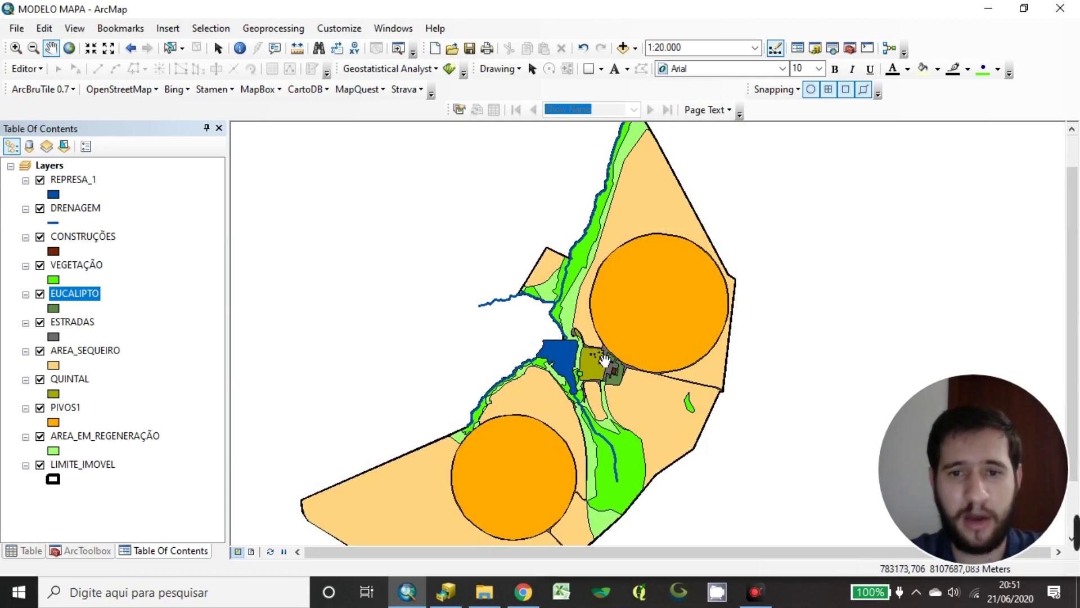
pyautogui.scroll(2, 609, 358)
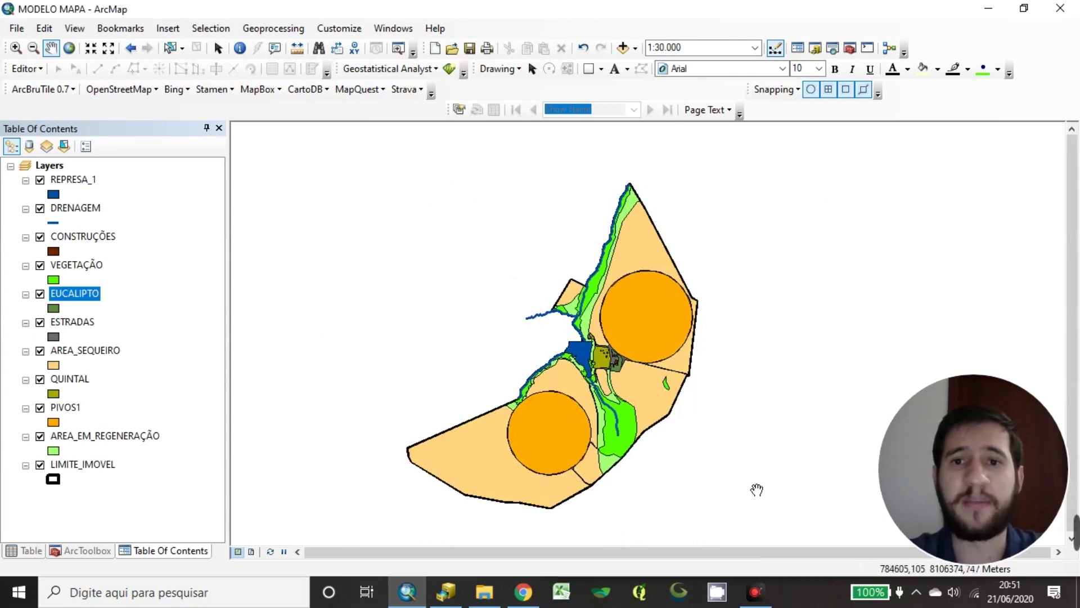
pyautogui.scroll(-2, 611, 385)
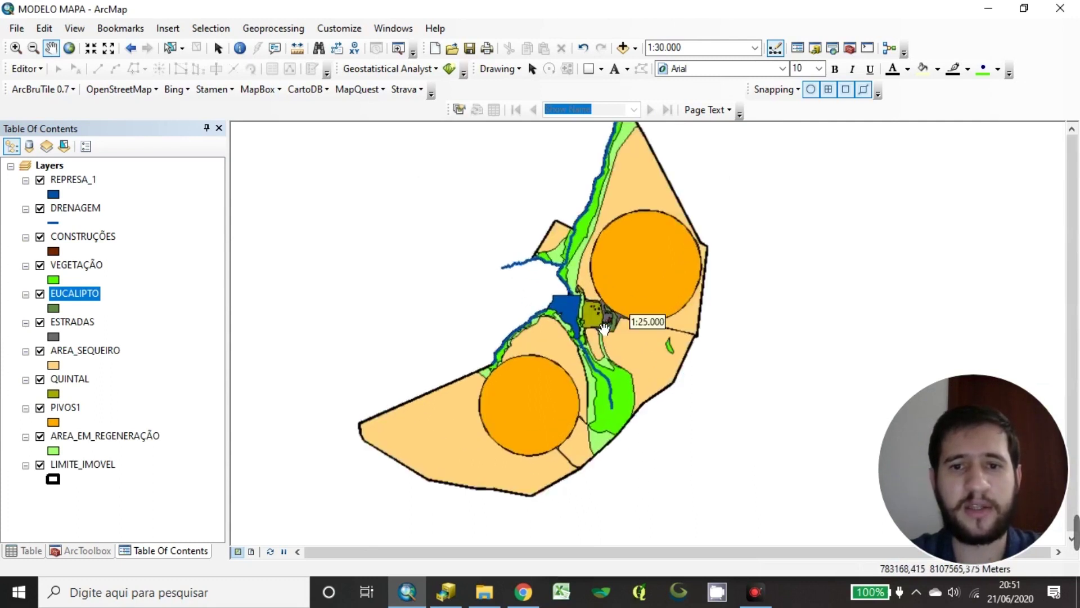
pyautogui.scroll(1, 533, 397)
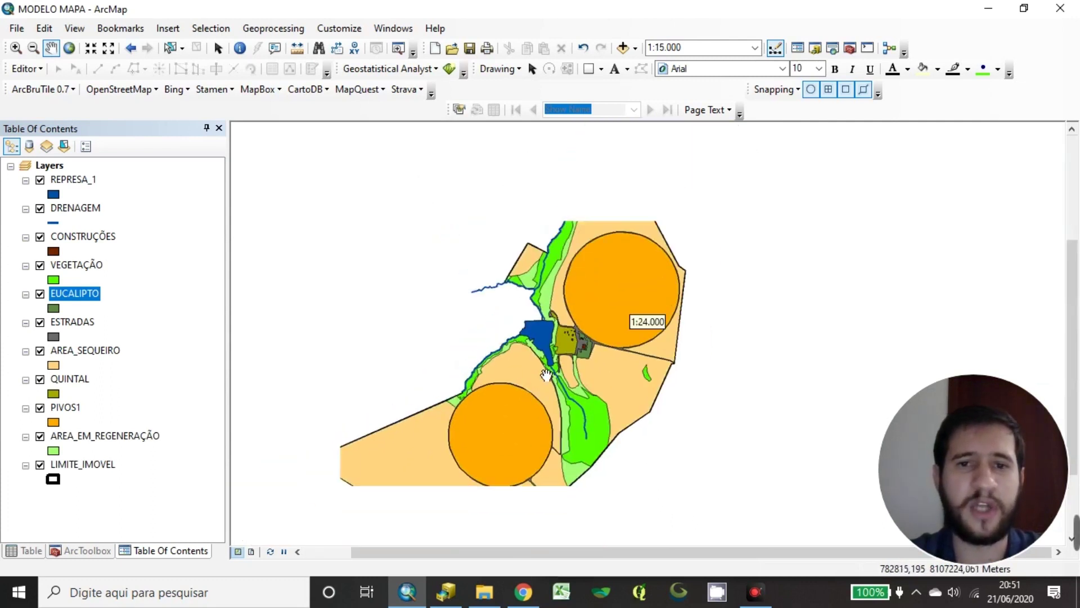
pyautogui.moveTo(596, 411); pyautogui.dragTo(587, 387)
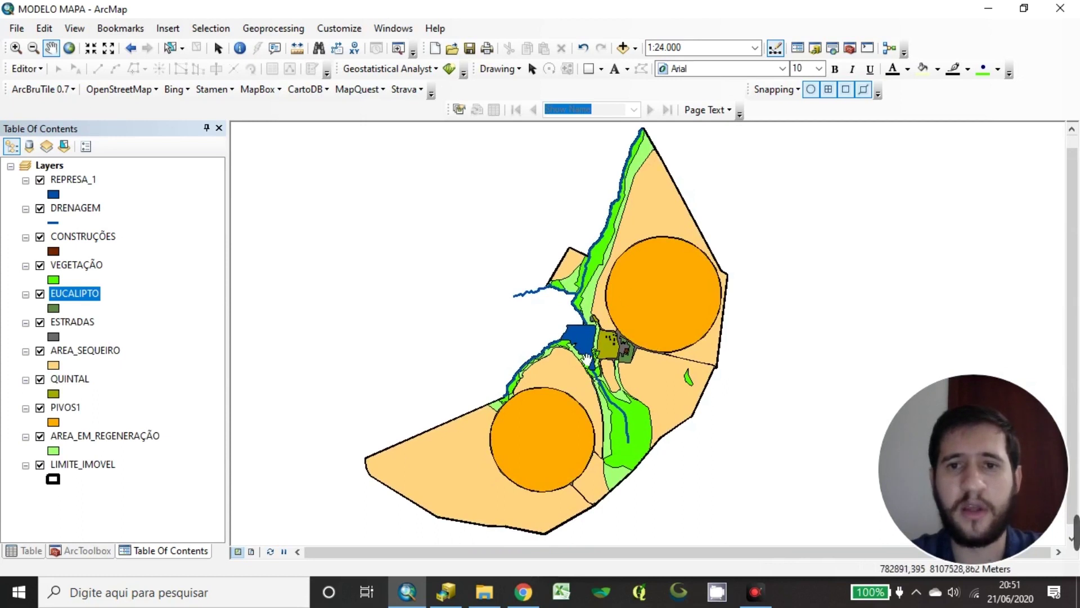
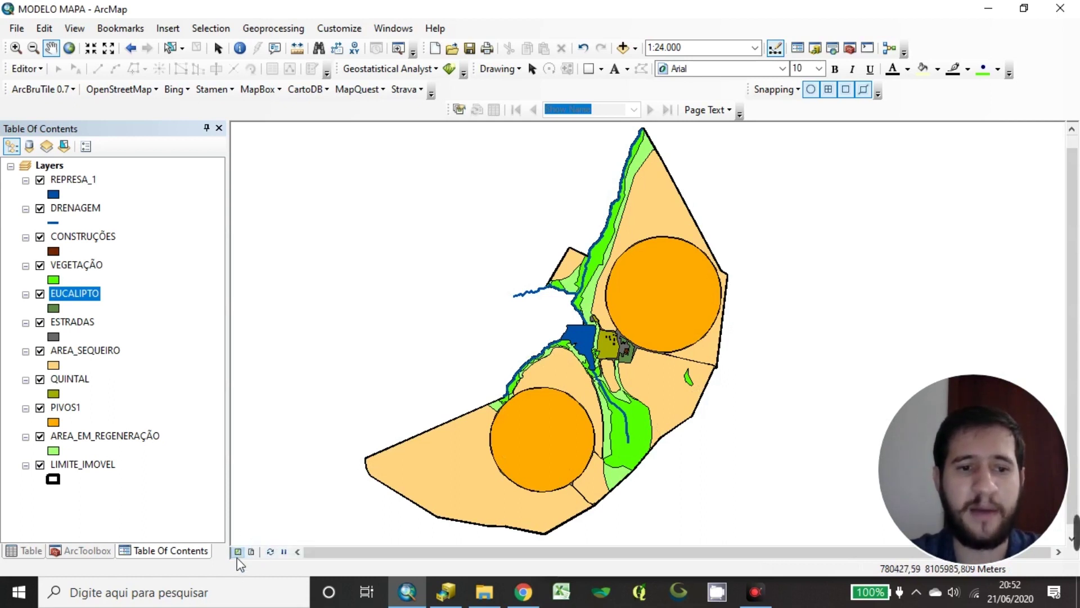
# Switch to Layout View and close the floating Layout and ET GeoWizards toolbars
pyautogui.click(251, 552)
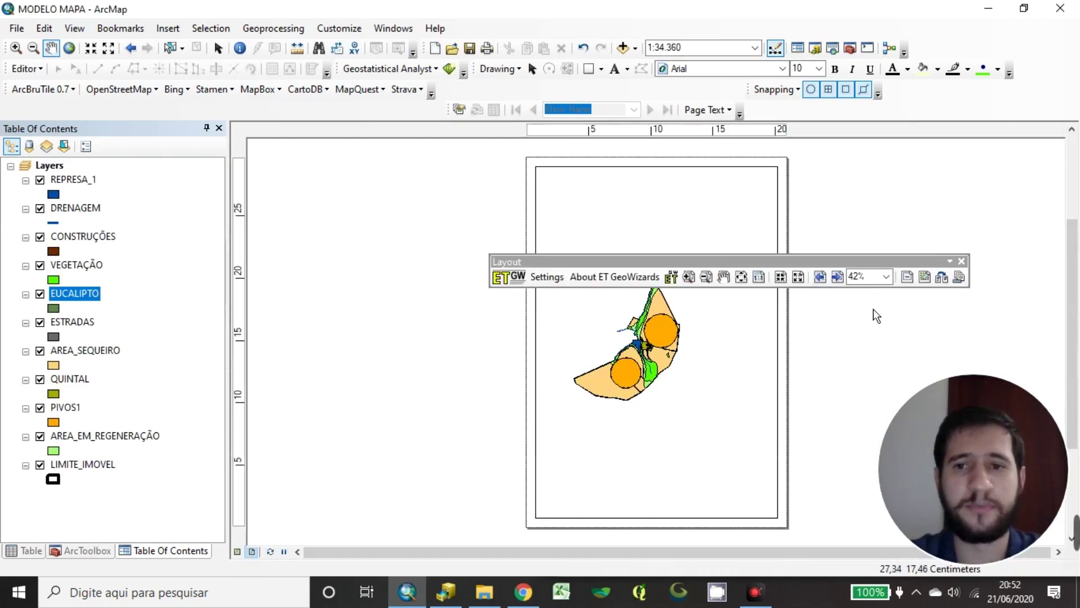
pyautogui.click(962, 262)
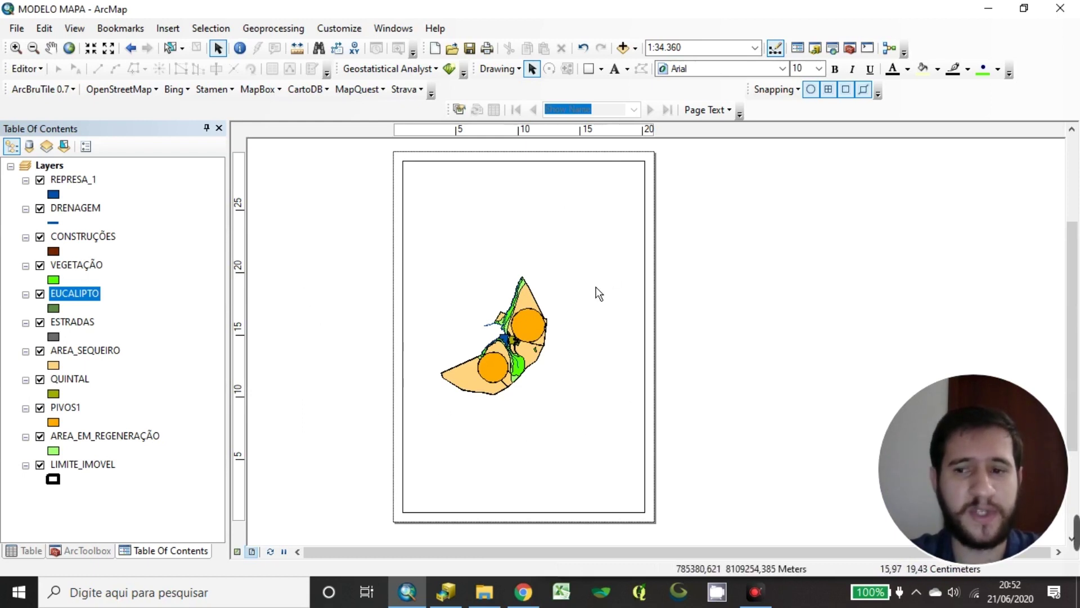
pyautogui.moveTo(592, 280); pyautogui.dragTo(641, 287)
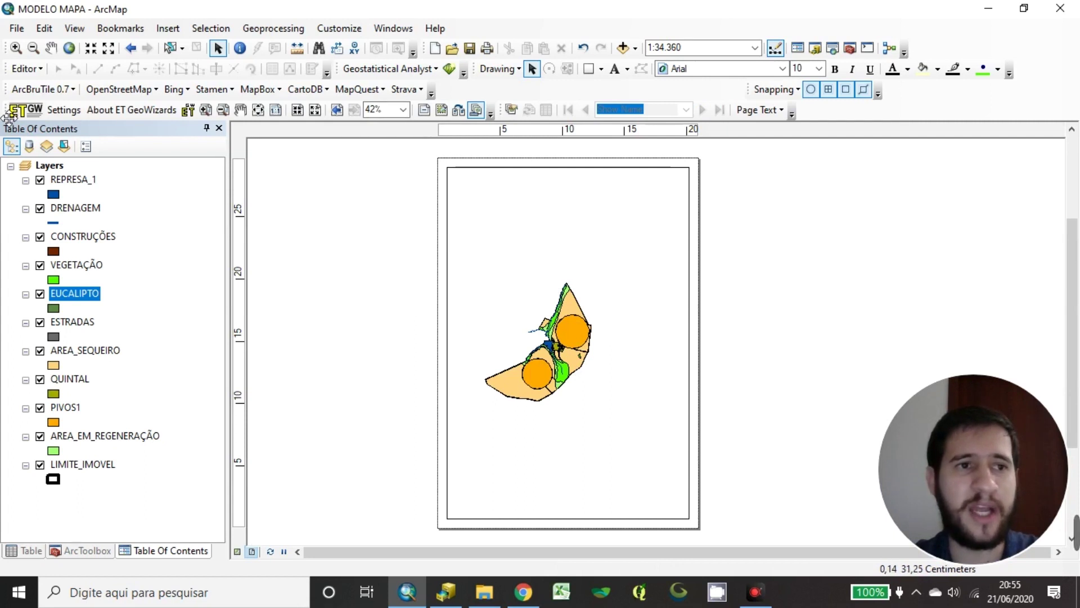
pyautogui.moveTo(8, 118); pyautogui.dragTo(394, 222)
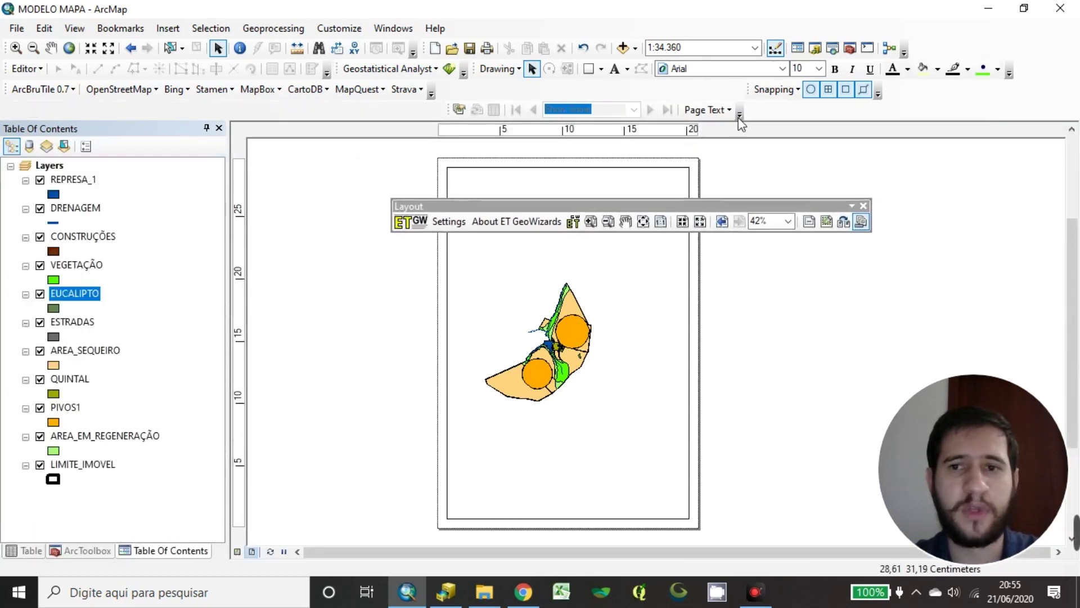
pyautogui.click(863, 206)
# Turn the Layout toolbar back on and dock it in the top row beside Page Text
pyautogui.rightClick(549, 93)
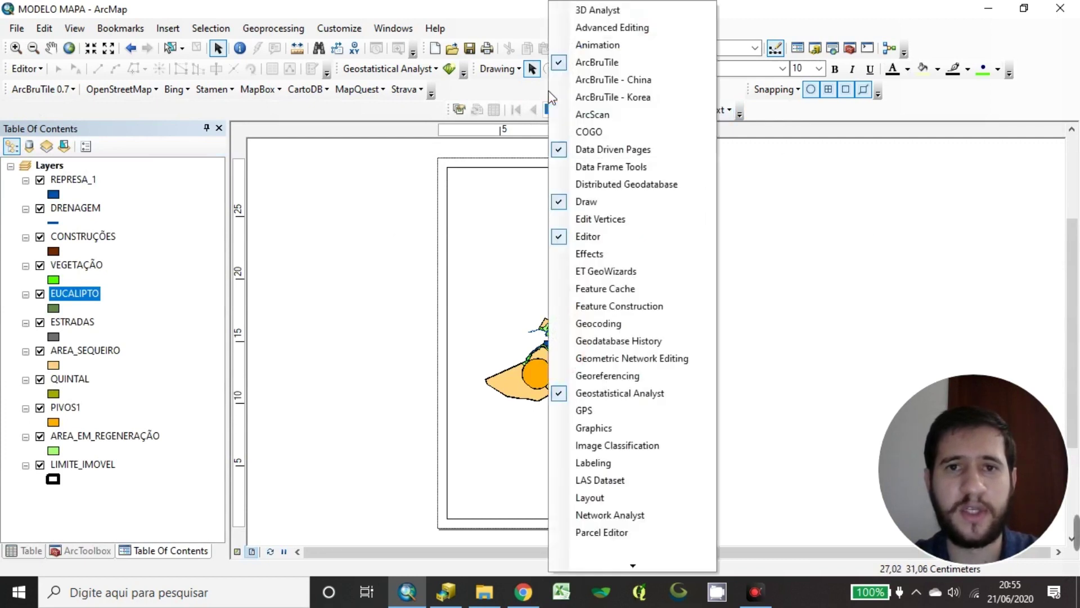
pyautogui.click(595, 497)
pyautogui.moveTo(495, 208); pyautogui.dragTo(90, 119)
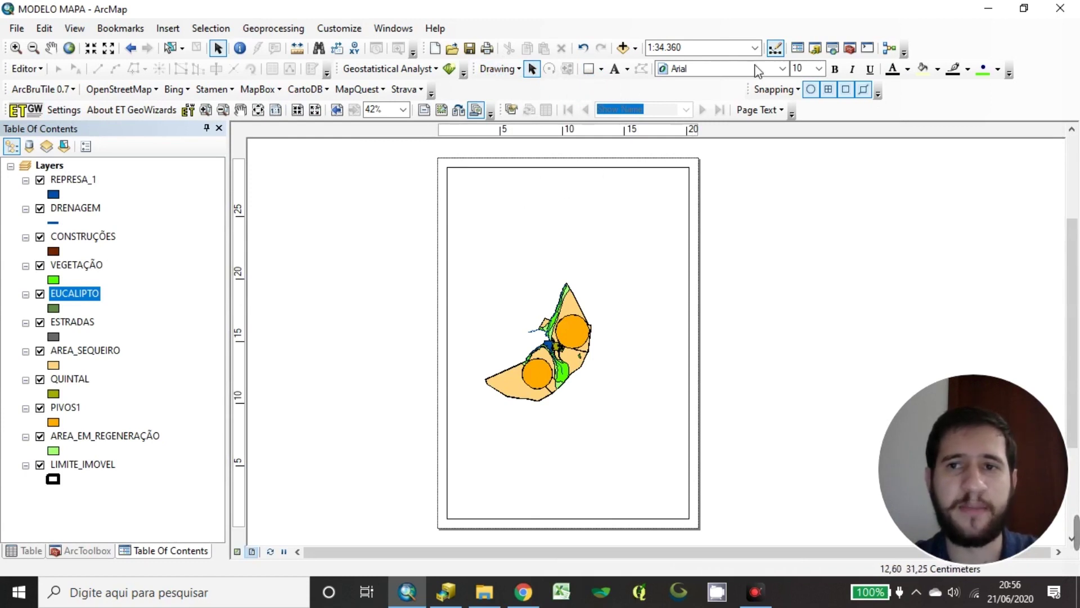
pyautogui.rightClick(973, 53)
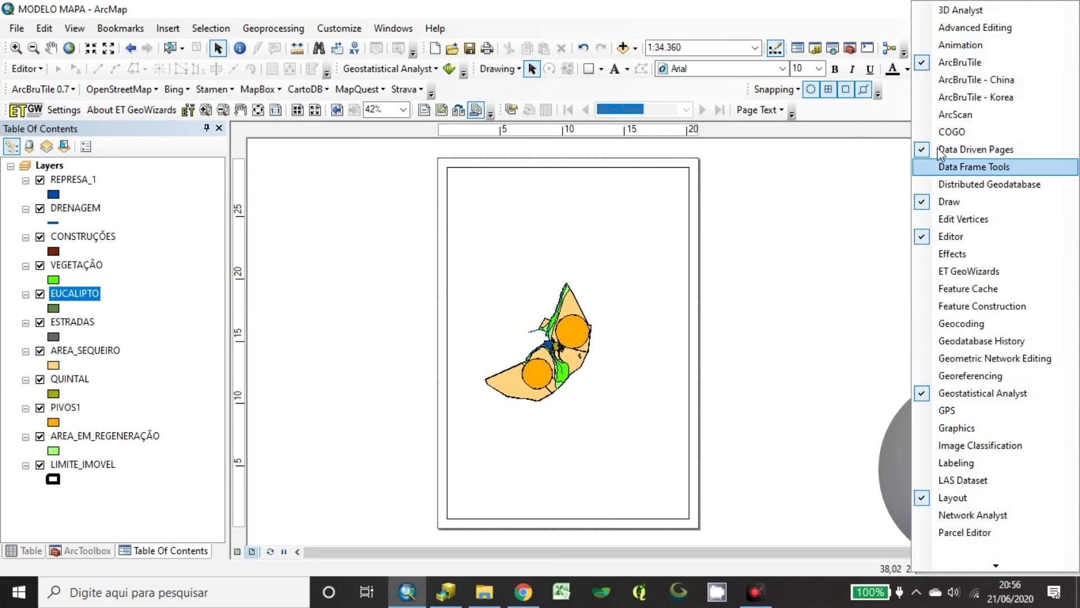
pyautogui.click(867, 12)
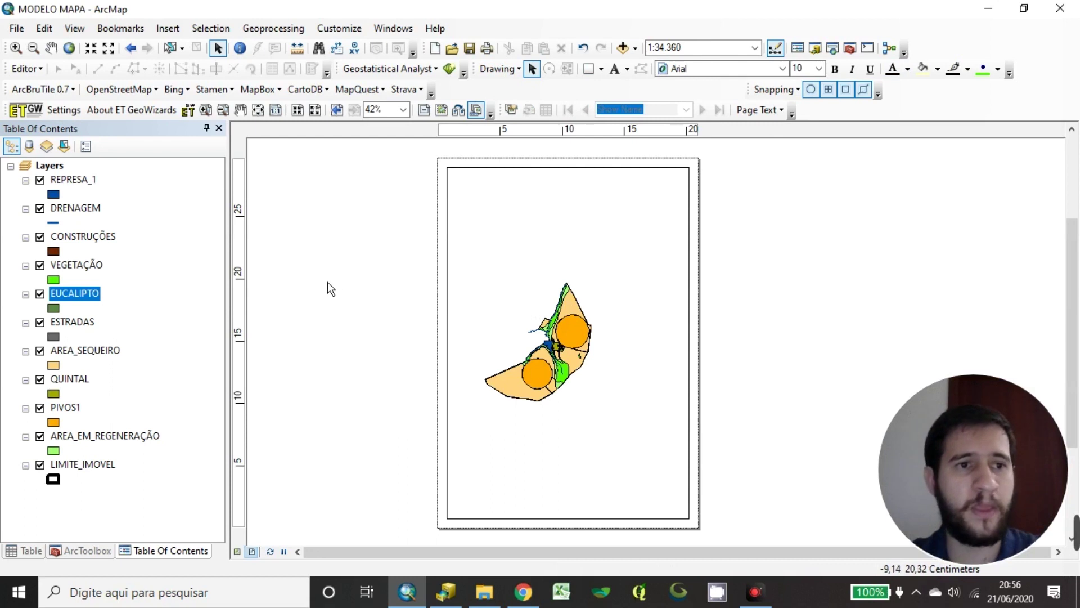
# In Change Layout, preview the Architectural, ISO, ANSI and Traditional Layouts templates
pyautogui.click(459, 111)
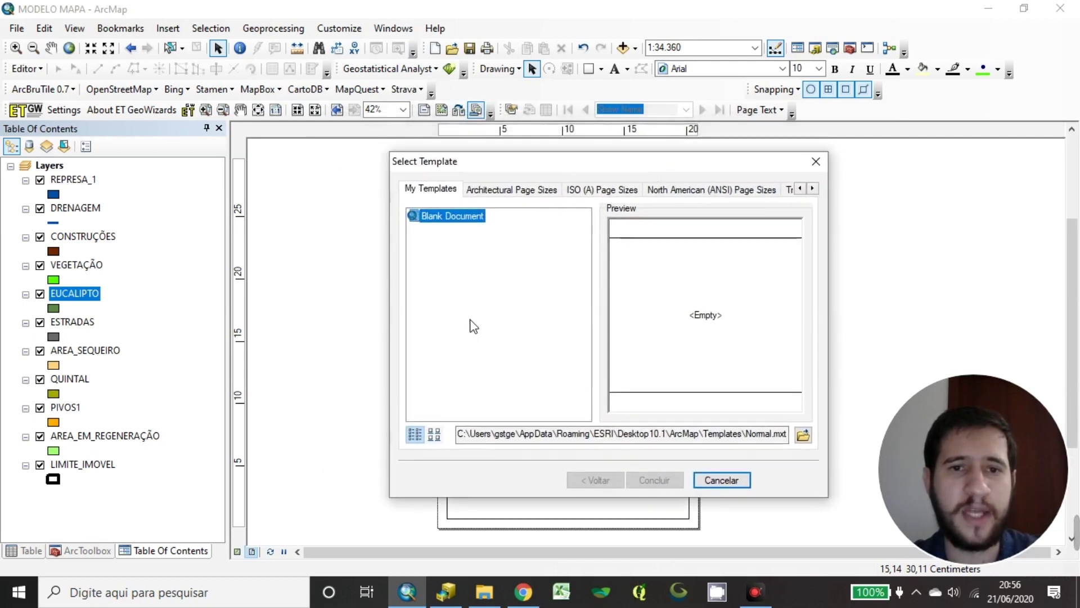
pyautogui.click(521, 194)
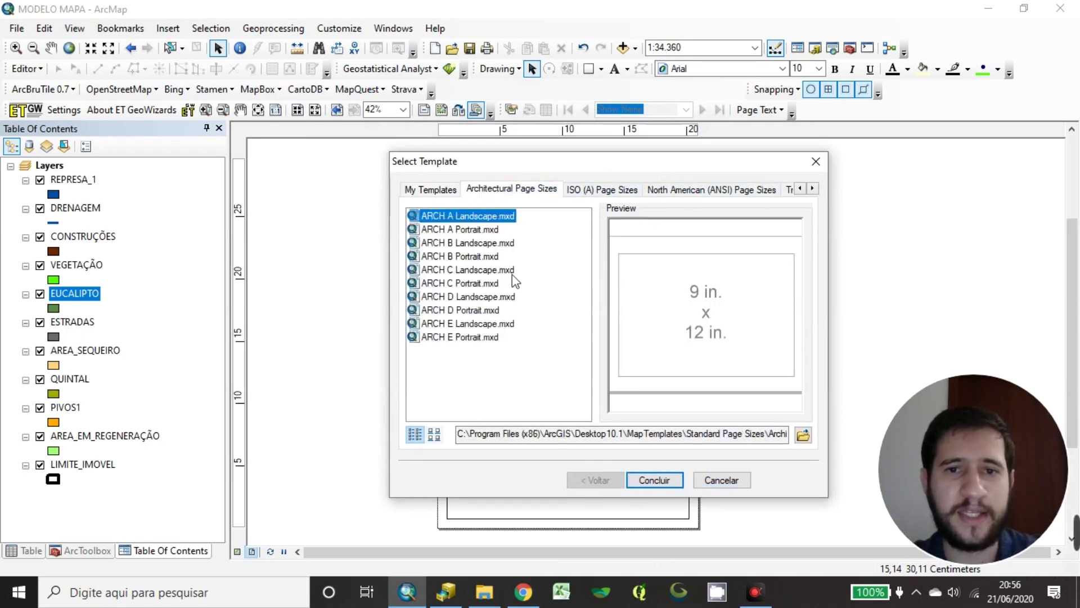
pyautogui.click(483, 230)
pyautogui.click(462, 310)
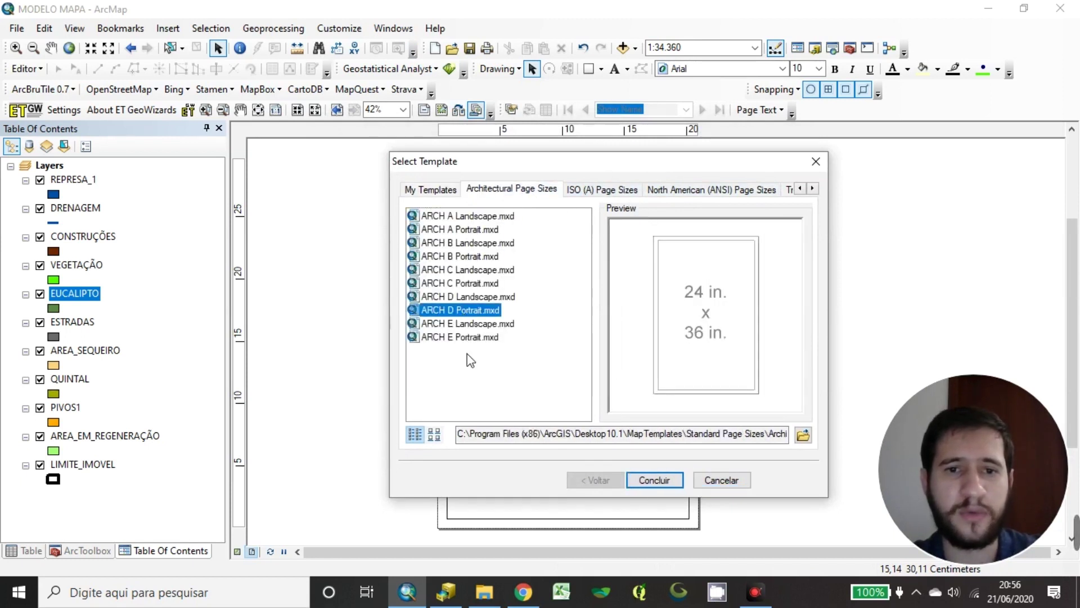
pyautogui.click(445, 189)
pyautogui.click(601, 189)
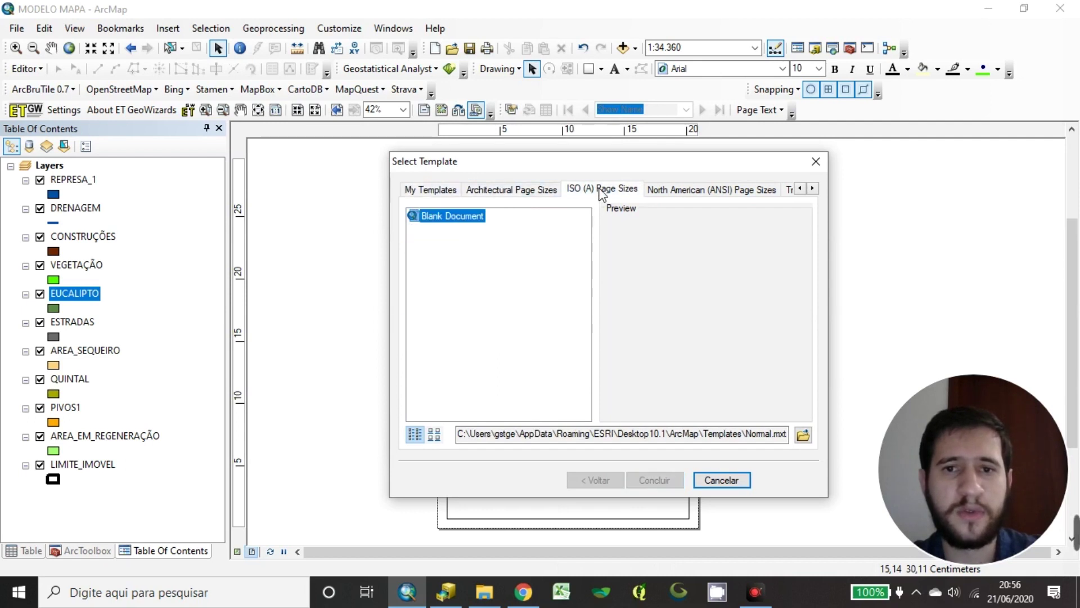
pyautogui.click(727, 189)
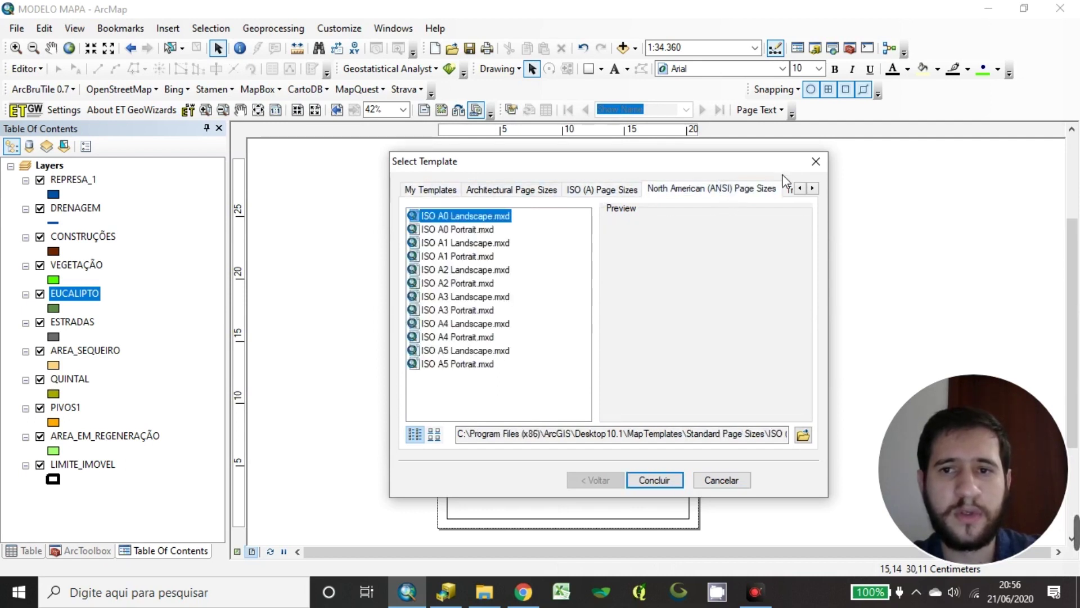
pyautogui.click(812, 188)
pyautogui.click(812, 187)
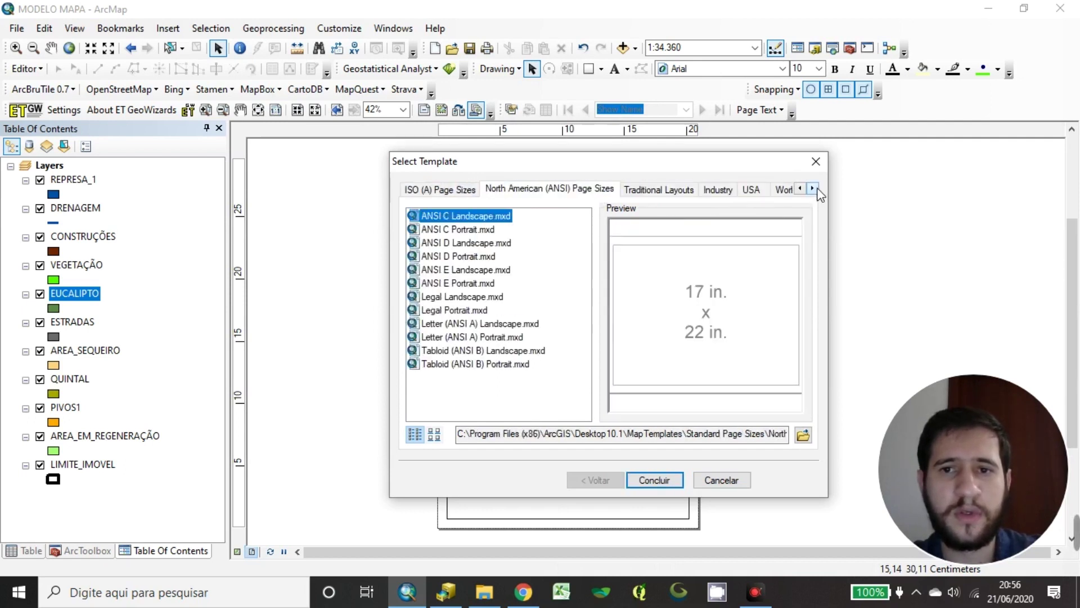
pyautogui.click(688, 191)
pyautogui.click(495, 229)
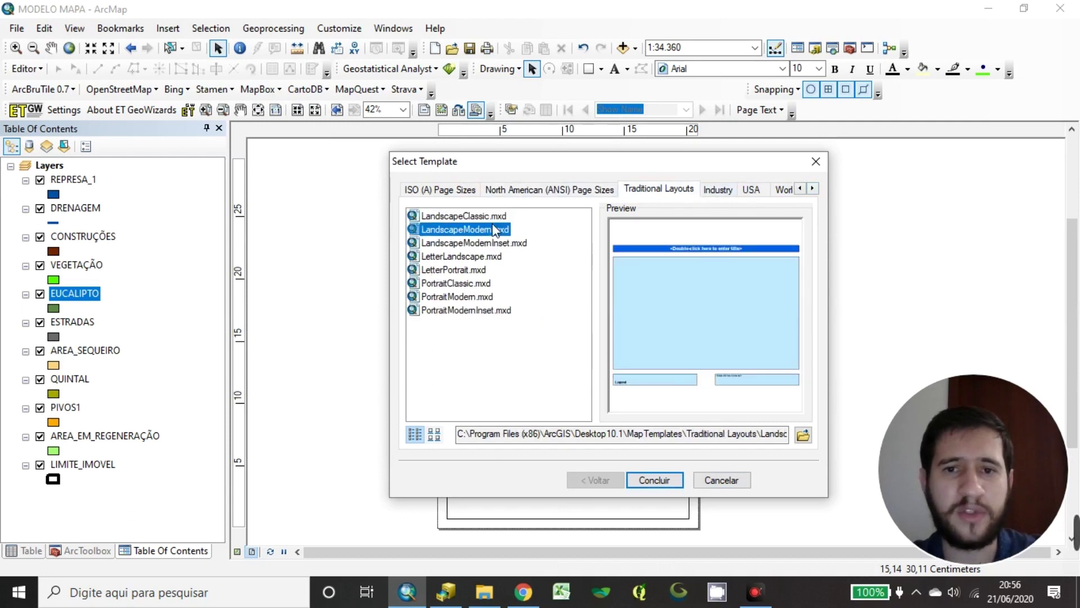
pyautogui.click(479, 244)
pyautogui.click(462, 258)
pyautogui.click(455, 283)
pyautogui.click(456, 270)
pyautogui.click(455, 283)
pyautogui.click(452, 310)
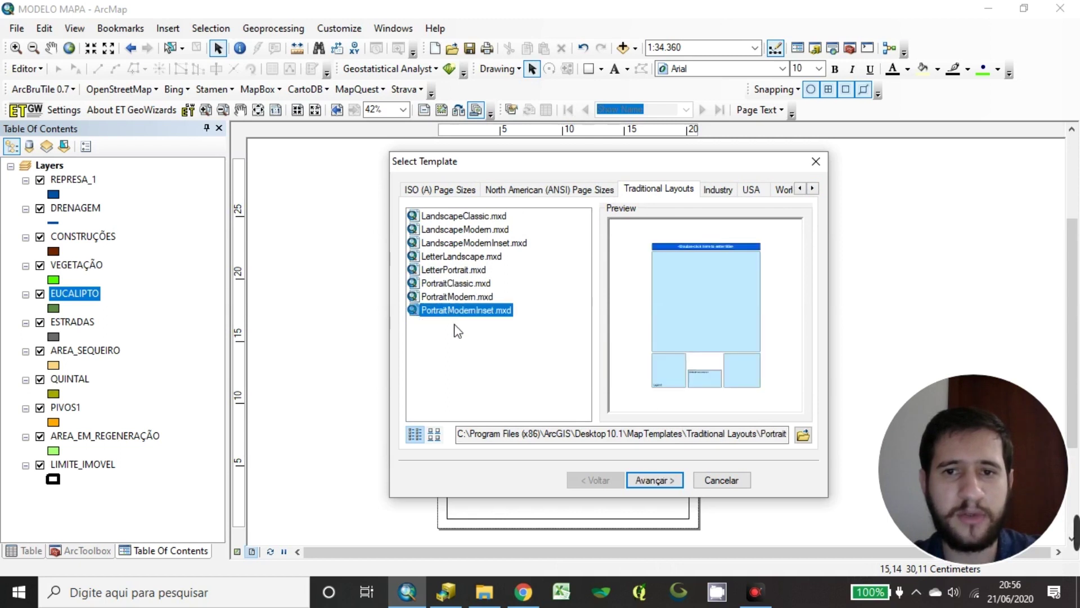
# Look through the Industry, USA and World templates, then return to Traditional Layouts
pyautogui.click(725, 189)
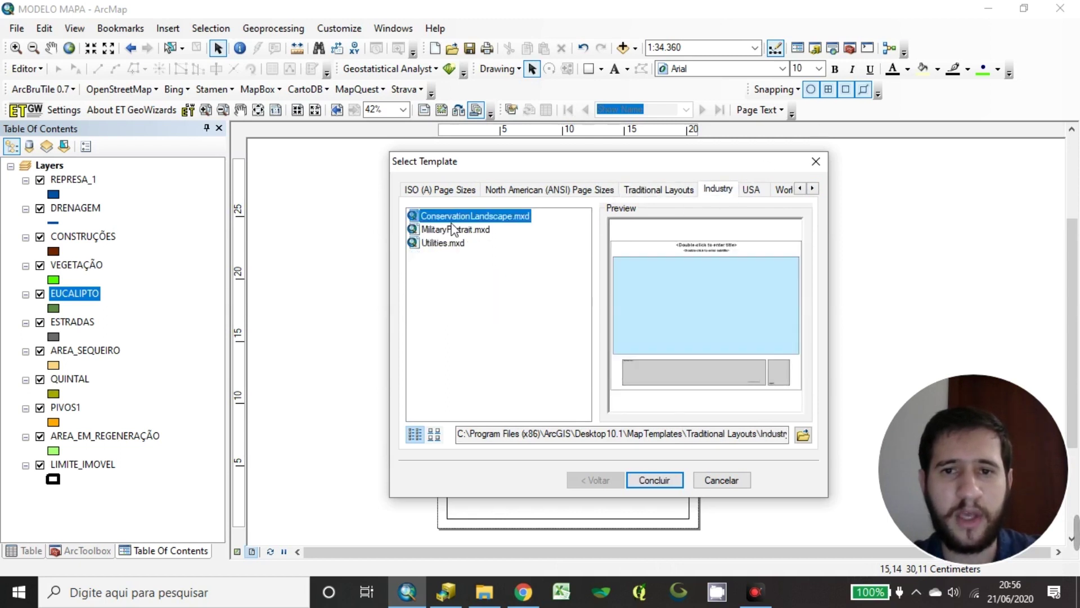
pyautogui.click(454, 229)
pyautogui.click(445, 243)
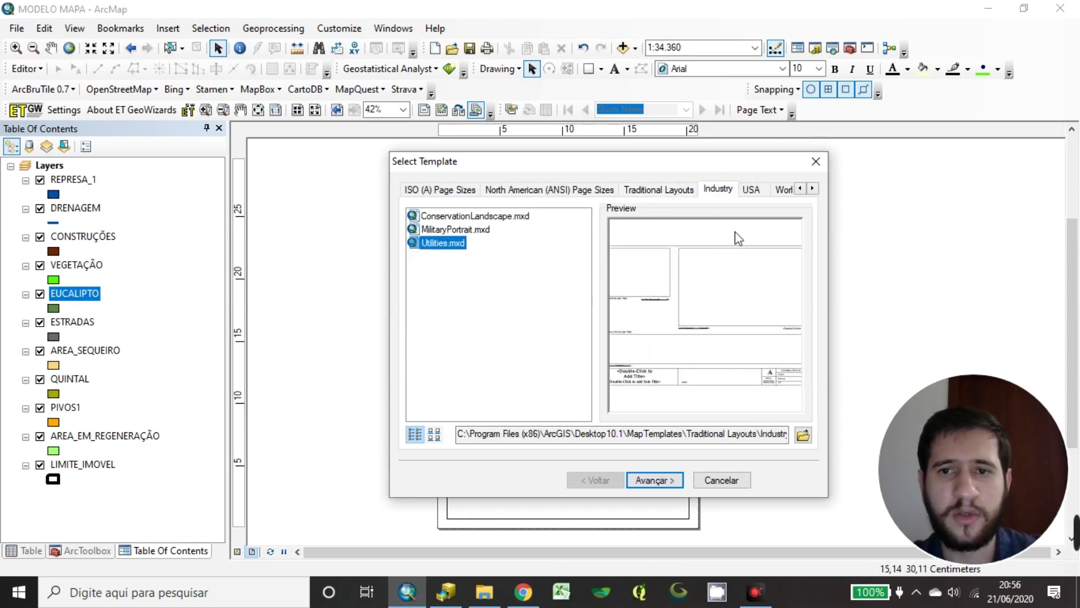
pyautogui.click(750, 189)
pyautogui.moveTo(522, 156); pyautogui.dragTo(507, 184)
pyautogui.click(800, 208)
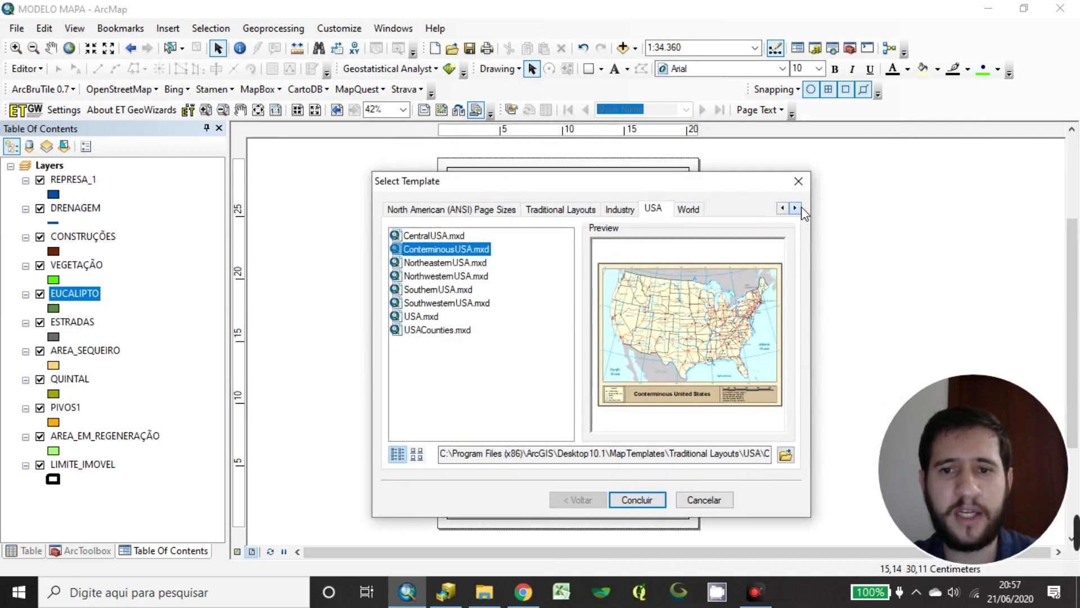
pyautogui.click(688, 208)
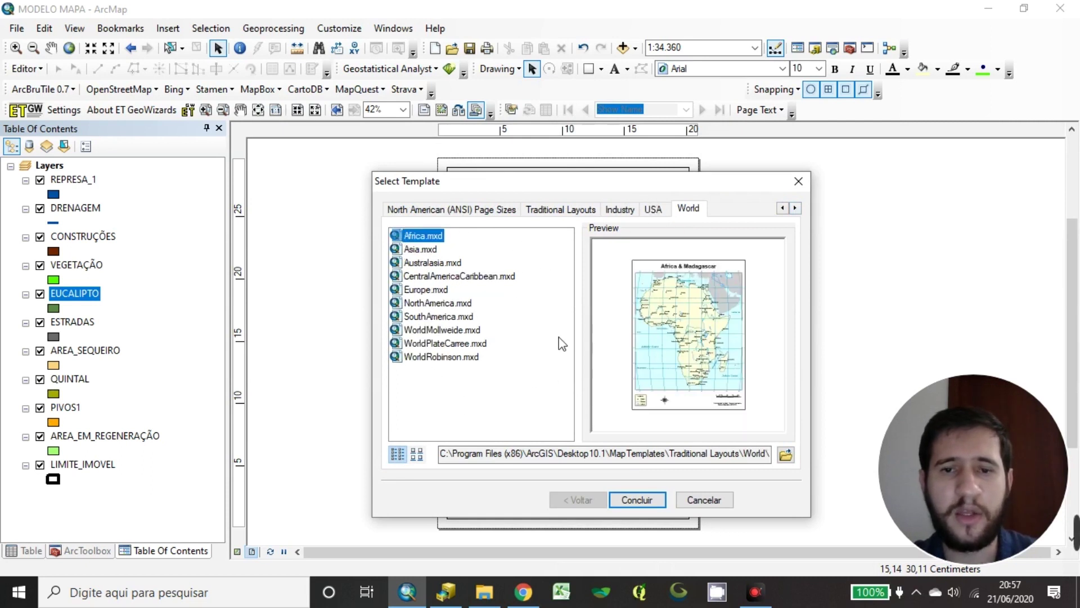
pyautogui.click(474, 209)
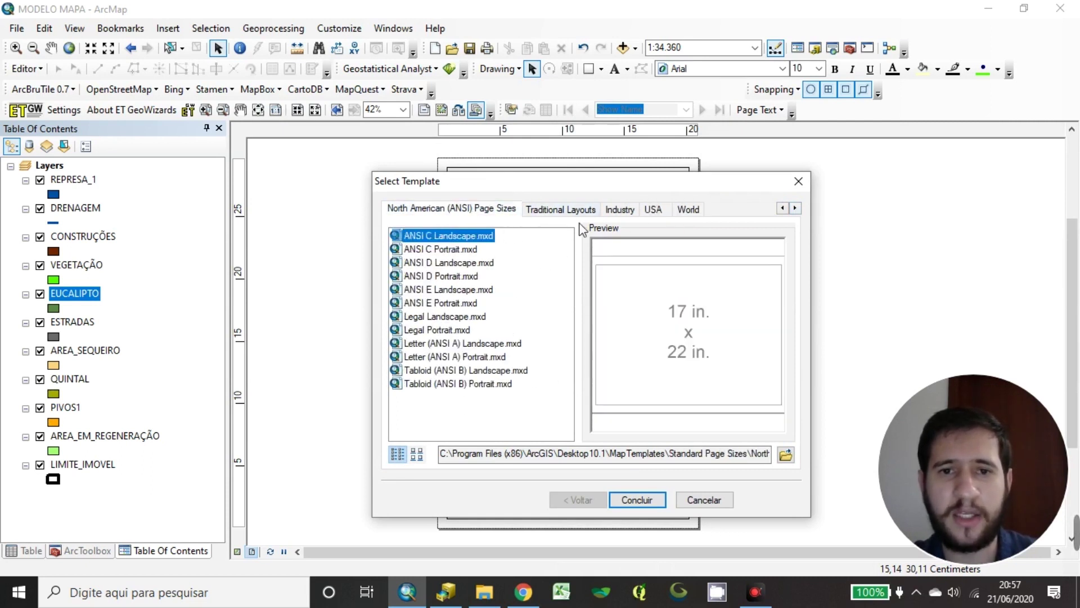
pyautogui.click(565, 210)
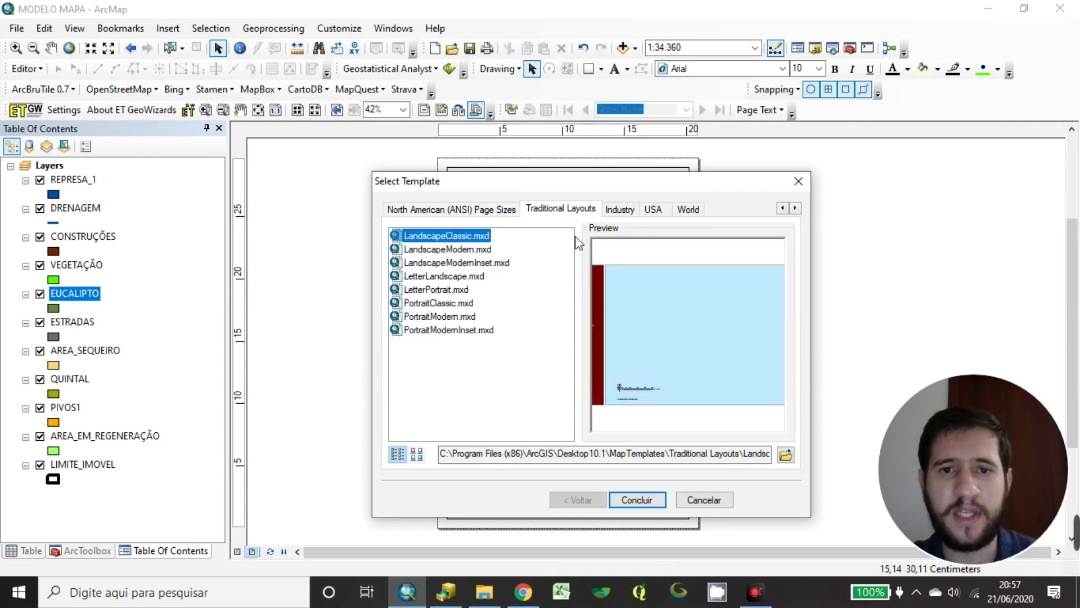
# Compare the Traditional landscape and portrait templates, including LetterPortrait, PortraitClassic and PortraitModern
pyautogui.click(460, 252)
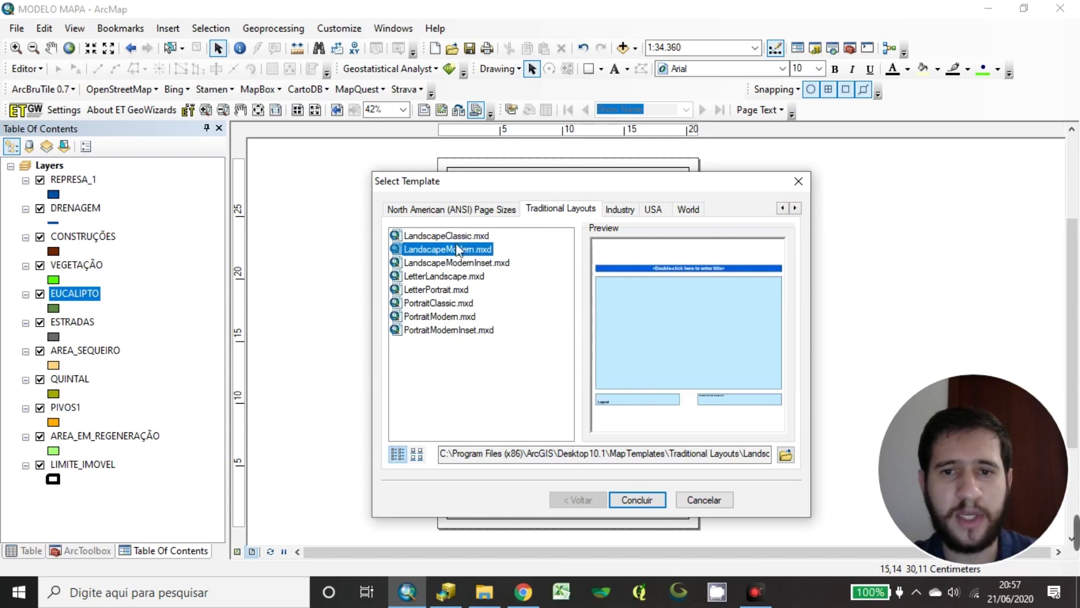
pyautogui.click(472, 265)
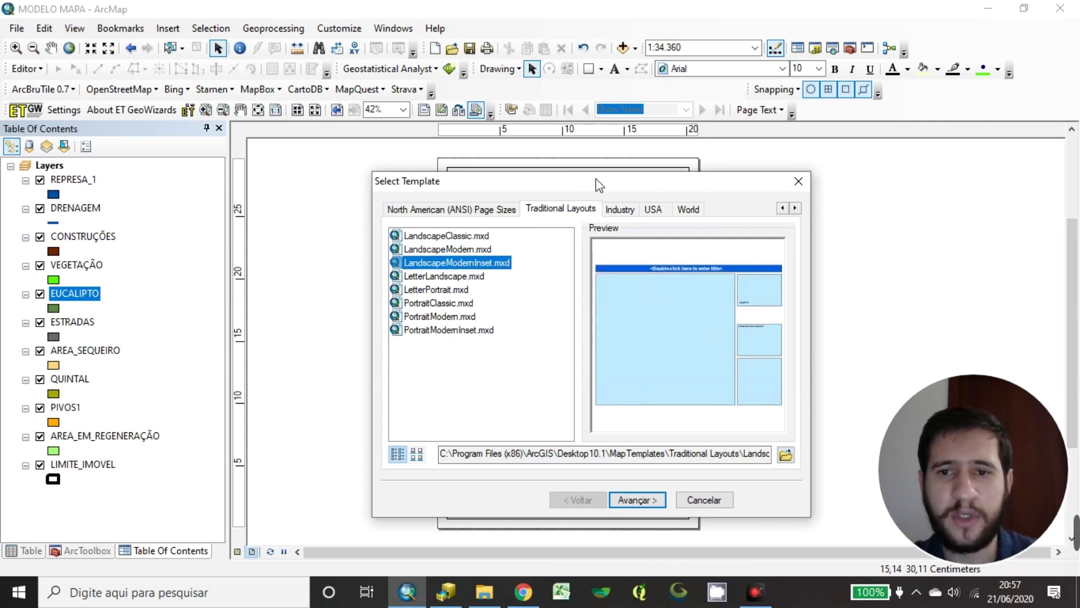
pyautogui.click(465, 276)
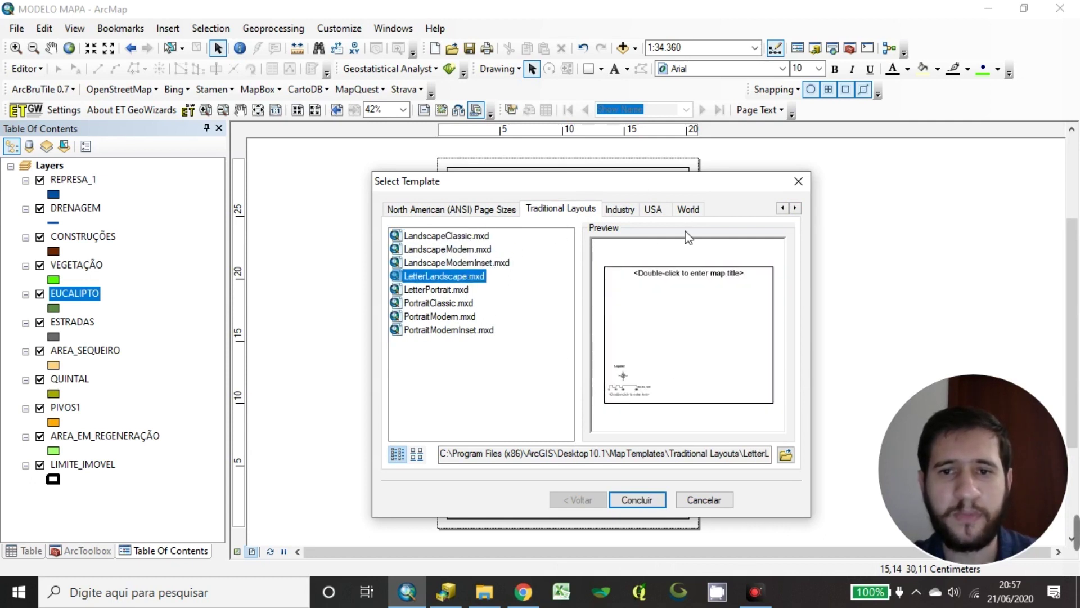
pyautogui.click(425, 296)
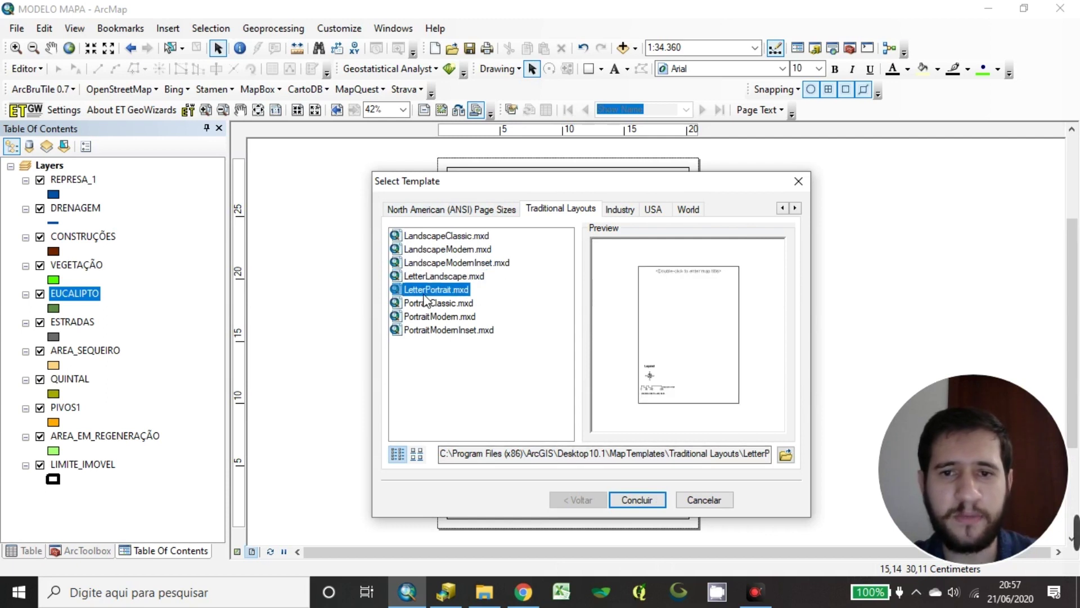
pyautogui.click(433, 304)
pyautogui.click(437, 313)
pyautogui.click(438, 290)
pyautogui.click(437, 303)
pyautogui.click(437, 318)
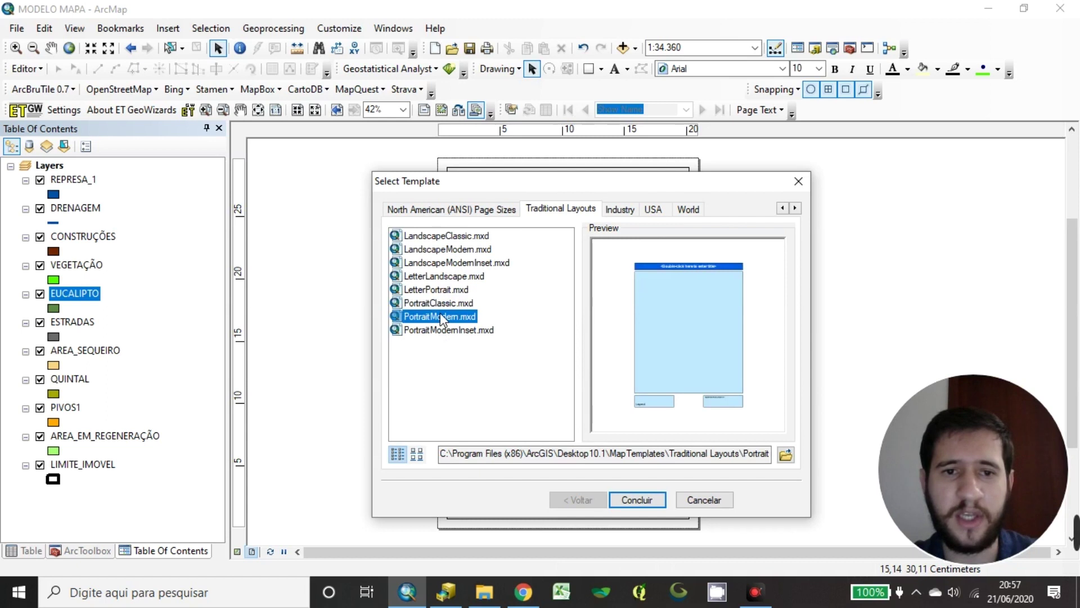
pyautogui.click(444, 290)
# Choose LandscapeModernInset.mxd, keep Layers as the first data frame, and finish
pyautogui.click(454, 241)
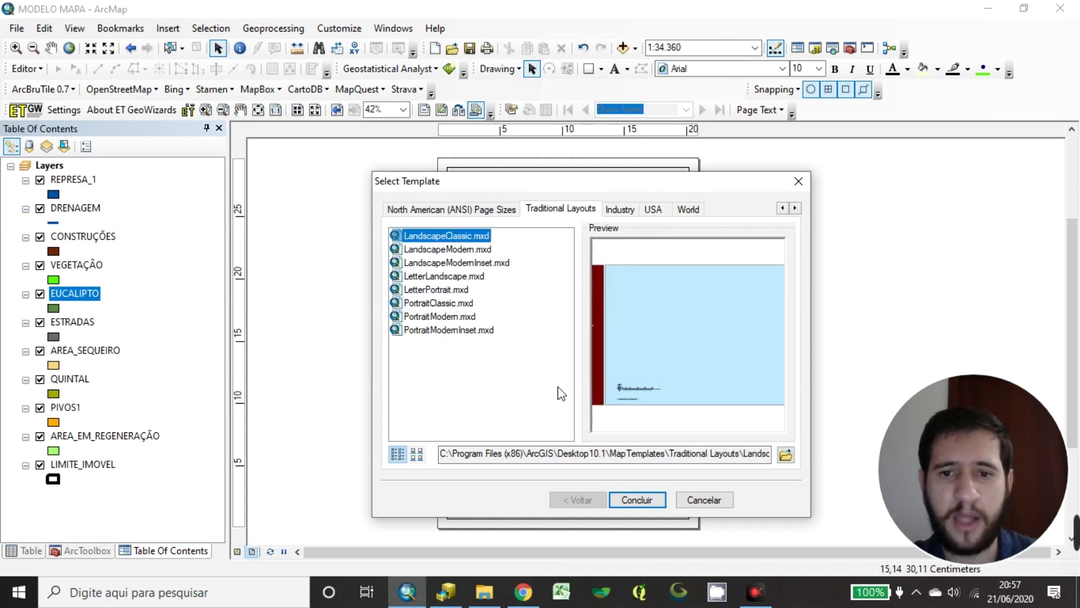
pyautogui.click(428, 253)
pyautogui.click(434, 262)
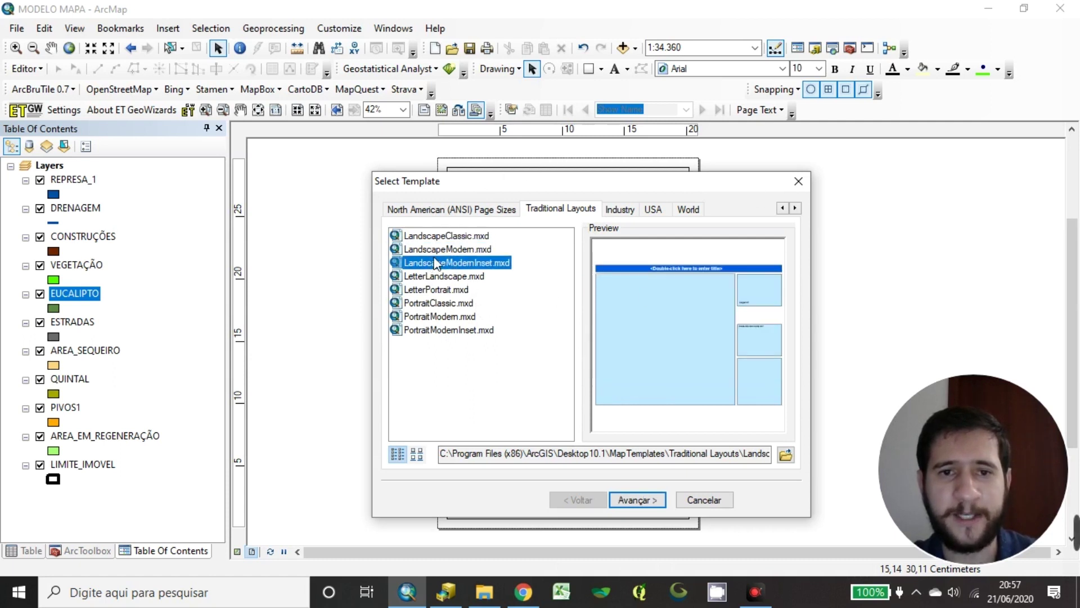
pyautogui.click(437, 254)
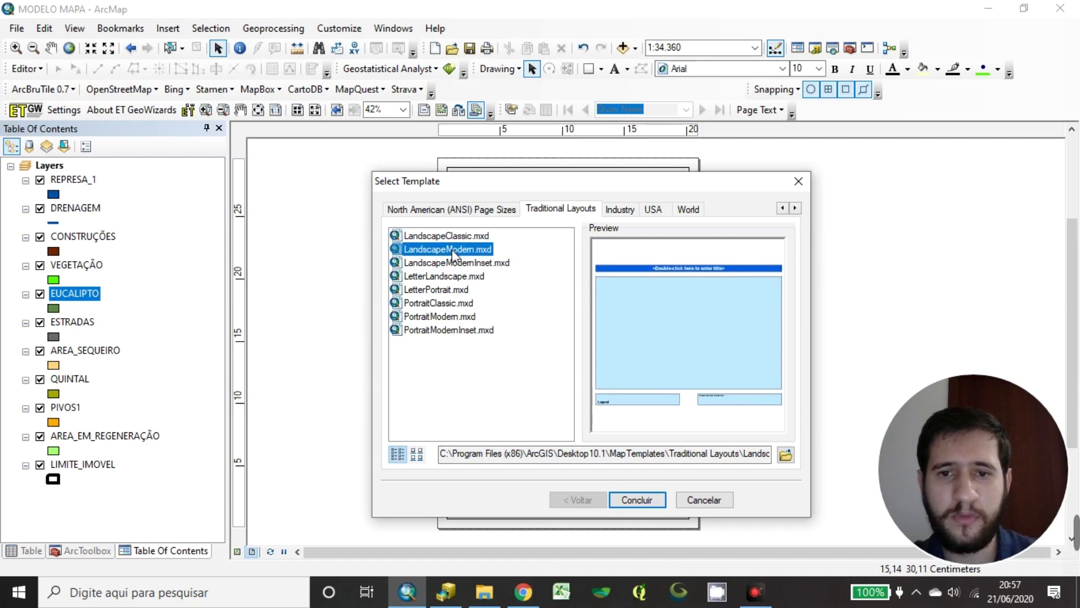
pyautogui.click(448, 262)
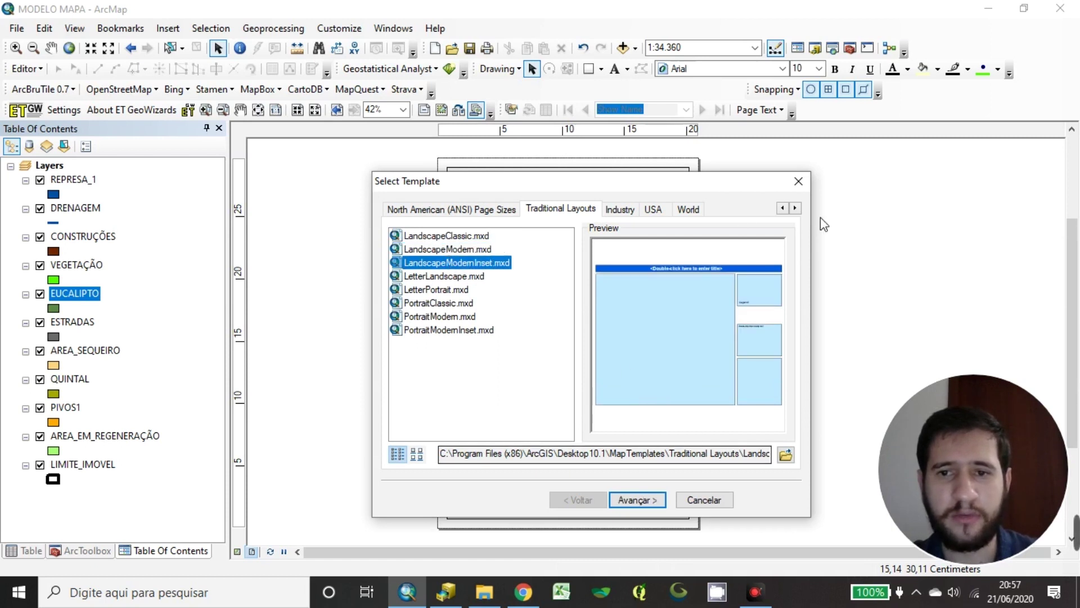
pyautogui.click(647, 506)
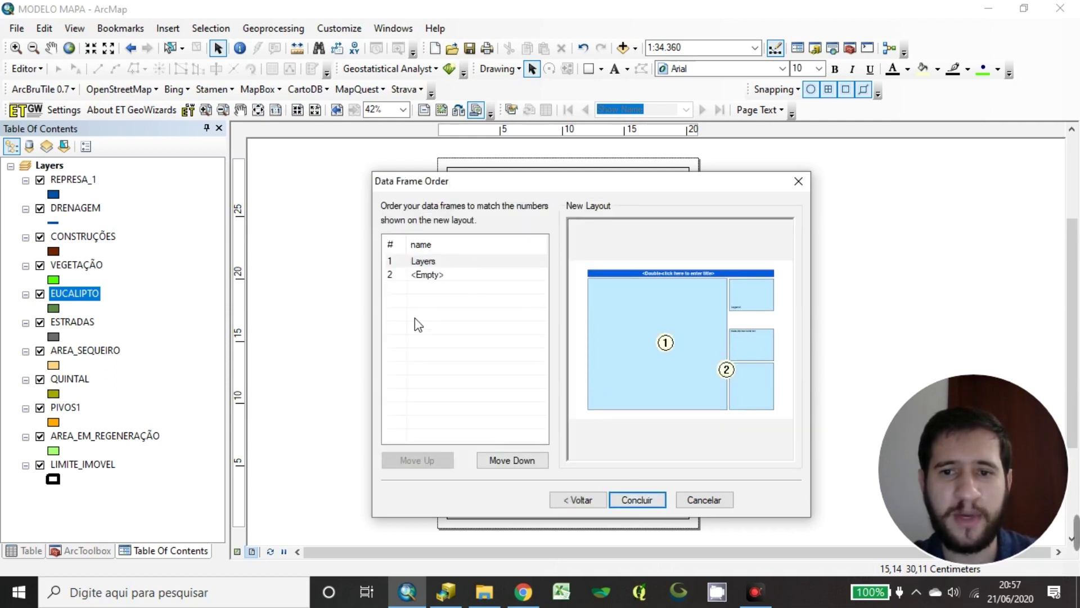
pyautogui.click(649, 502)
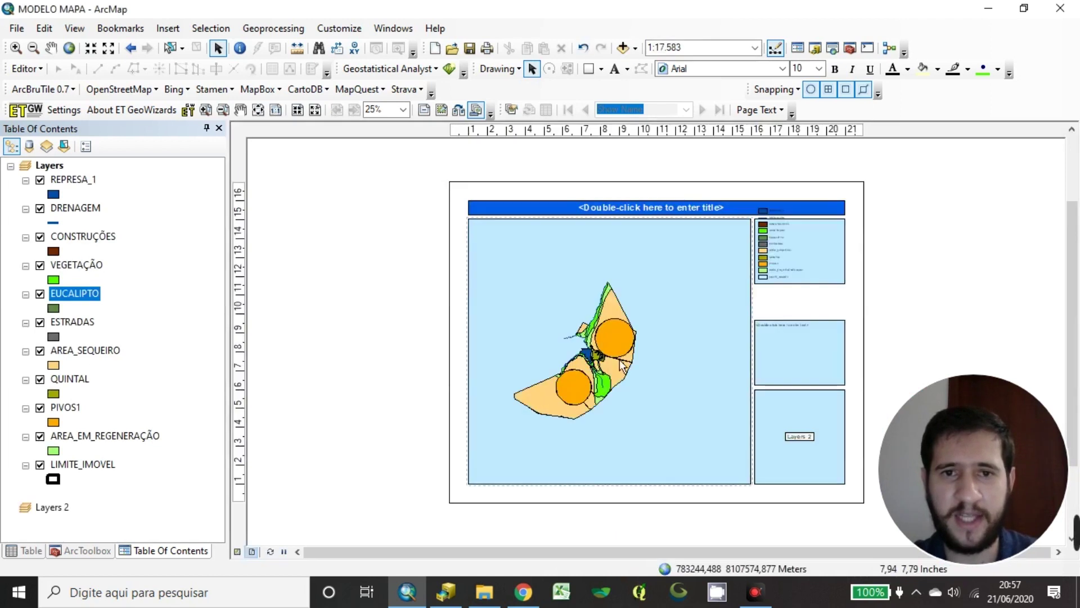
# Drag the template's legend off the page to the right
pyautogui.press('Right')
pyautogui.press('Right')
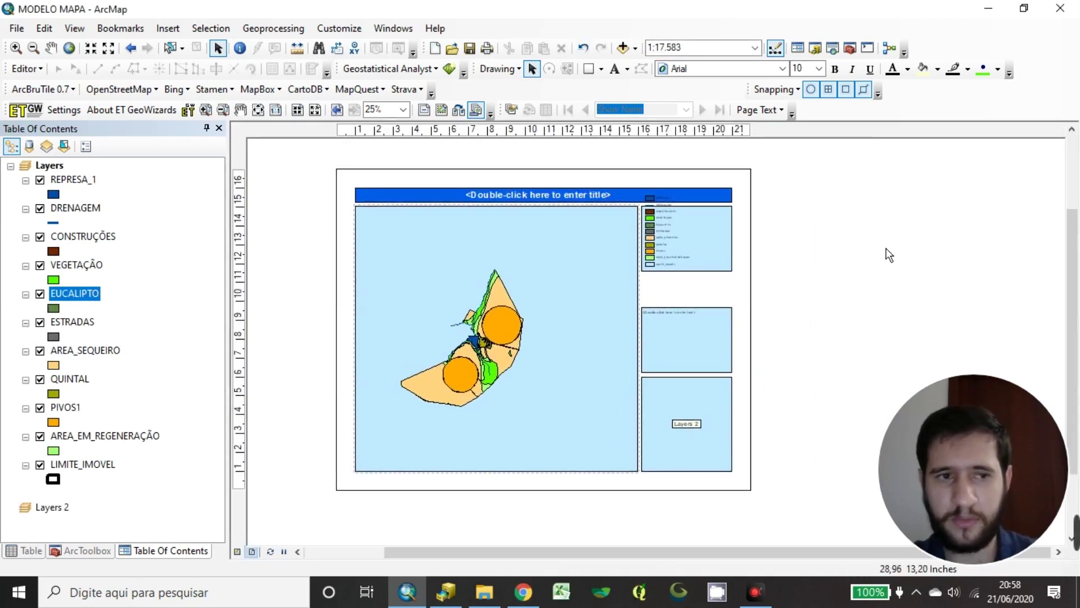
pyautogui.moveTo(860, 254); pyautogui.dragTo(827, 346)
pyautogui.moveTo(672, 248); pyautogui.dragTo(812, 333)
pyautogui.scroll(-1, 847, 347)
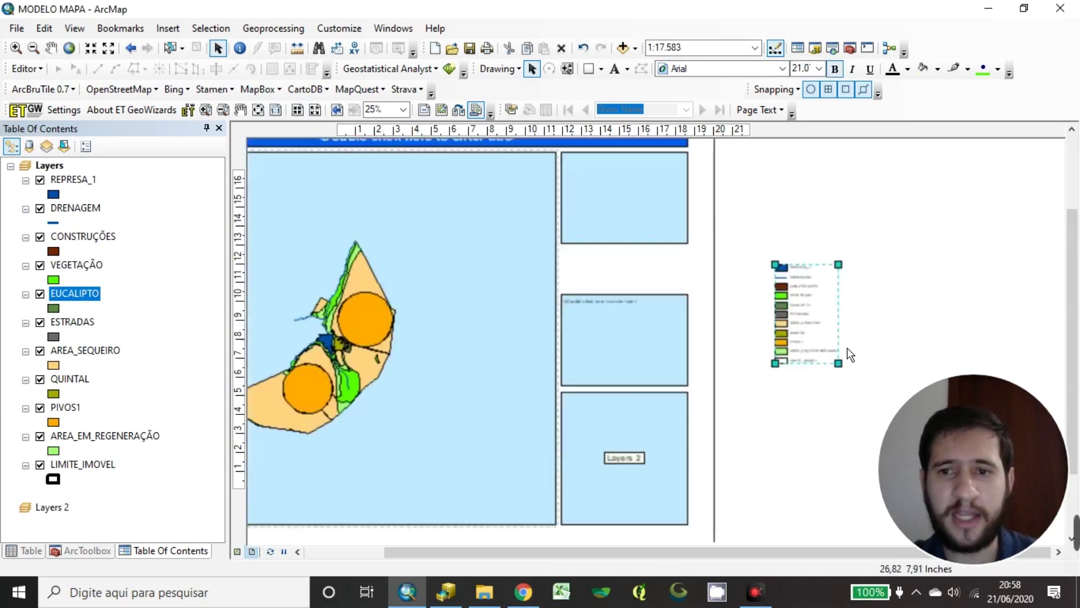
pyautogui.scroll(-3, 847, 348)
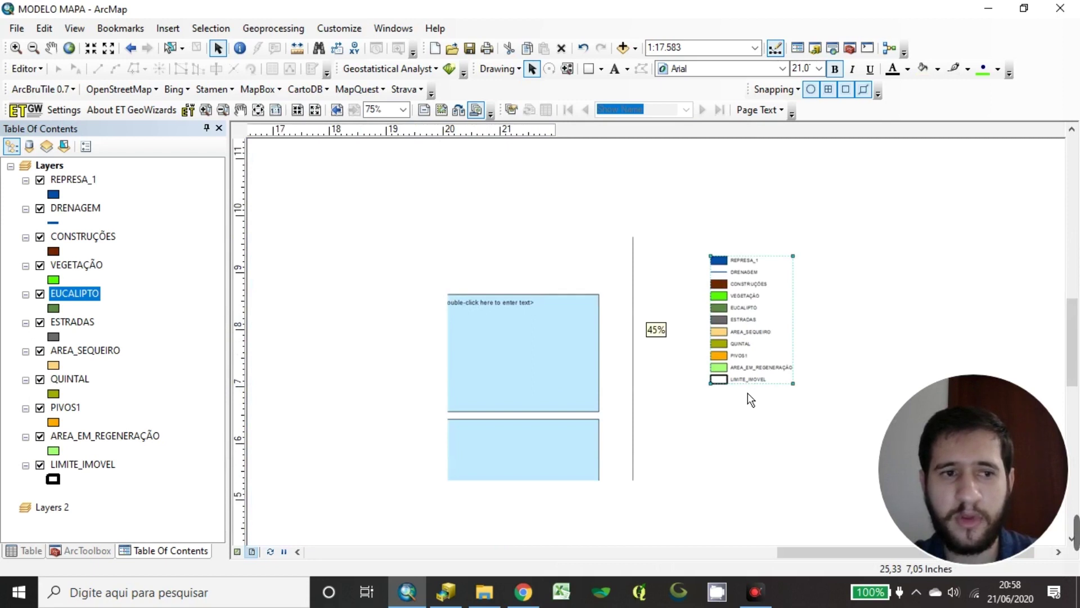
pyautogui.scroll(2, 752, 400)
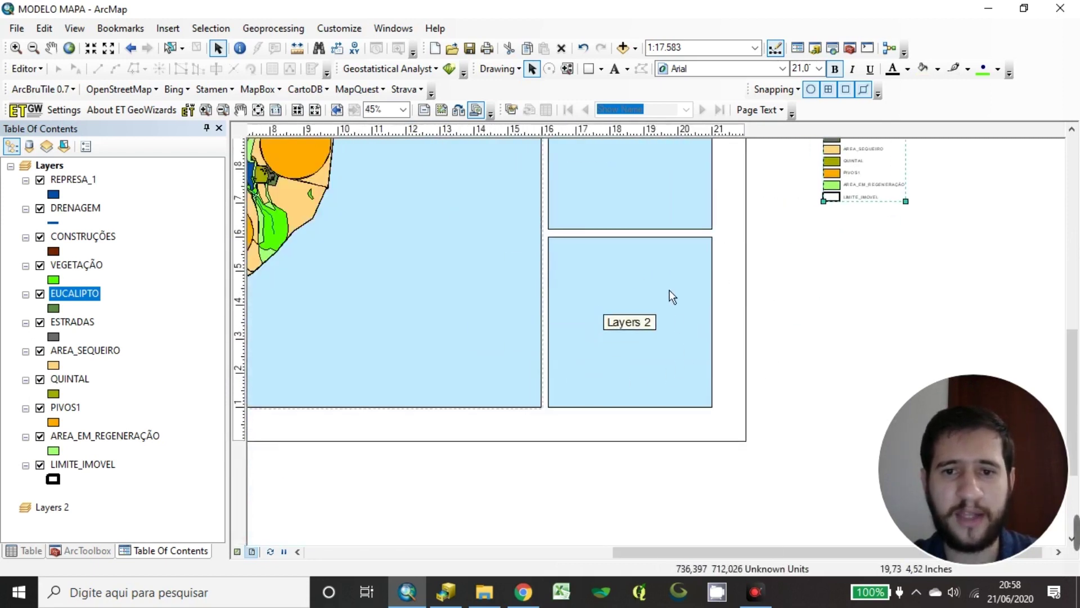
# Select the Layers 2 frame, then pan and zoom around the page to inspect it
pyautogui.click(632, 337)
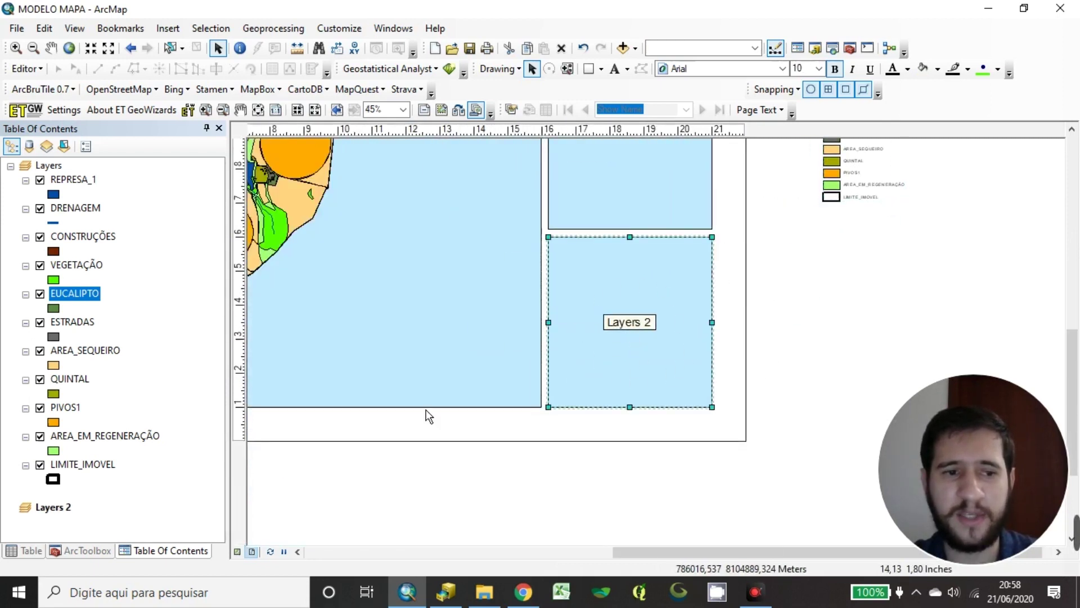
pyautogui.click(53, 507)
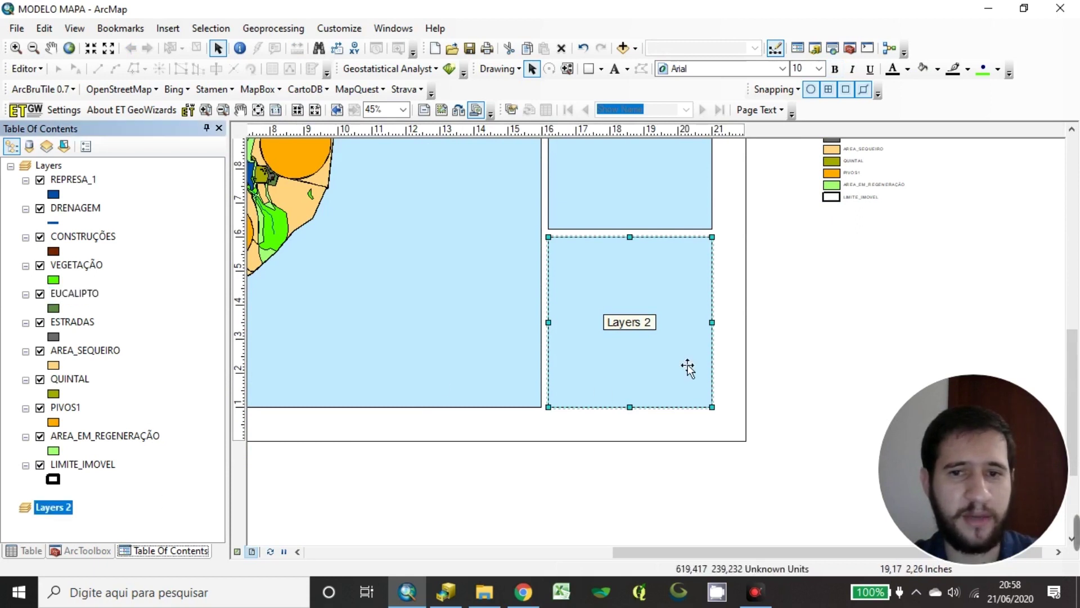
pyautogui.click(858, 279)
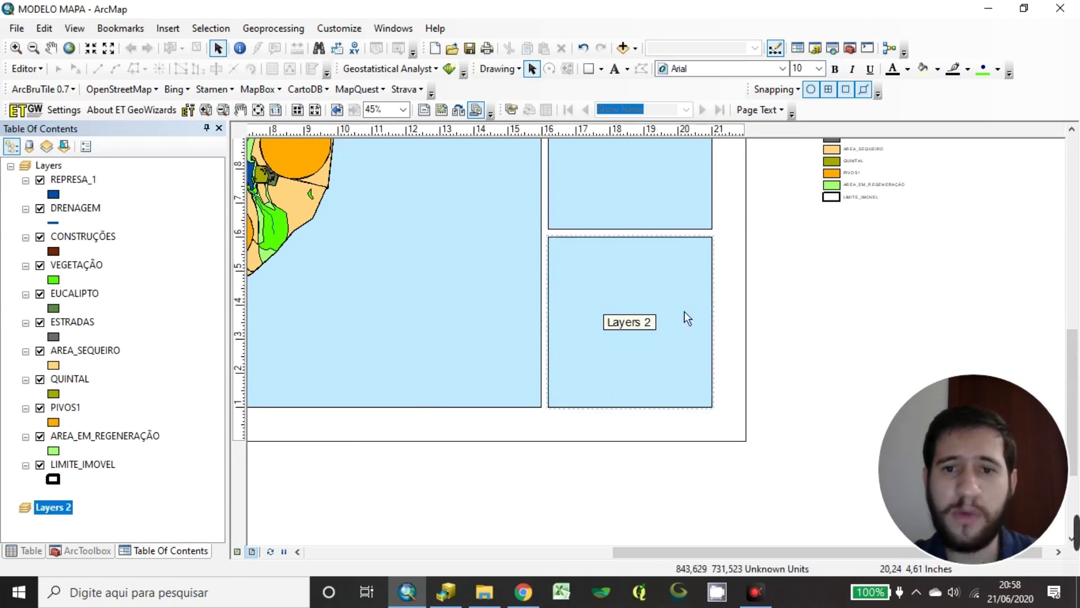
pyautogui.moveTo(624, 279); pyautogui.dragTo(720, 326)
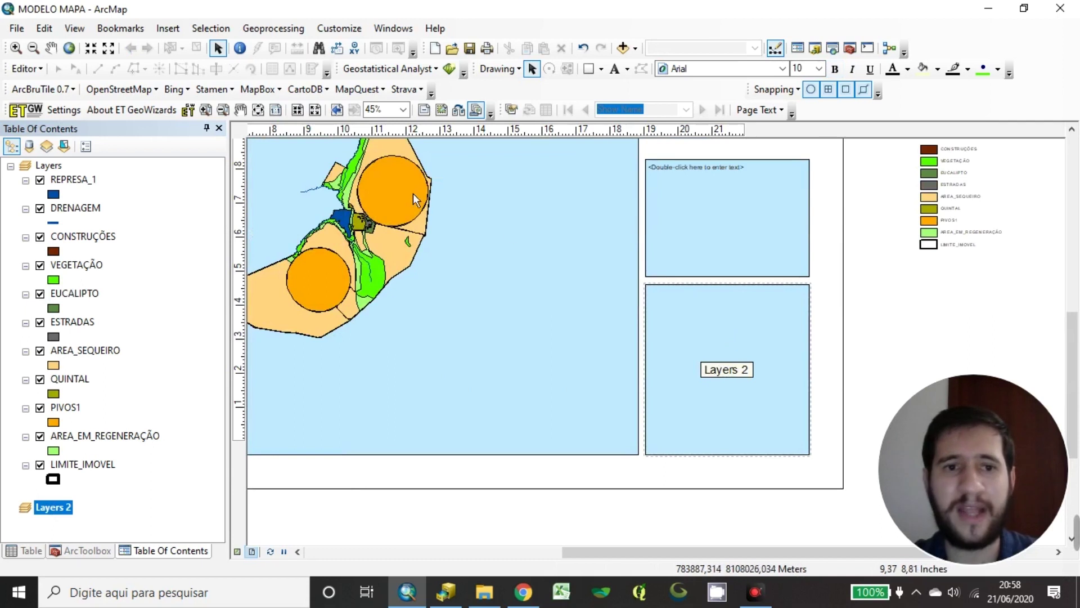
pyautogui.moveTo(804, 250); pyautogui.dragTo(703, 405)
pyautogui.scroll(4, 660, 385)
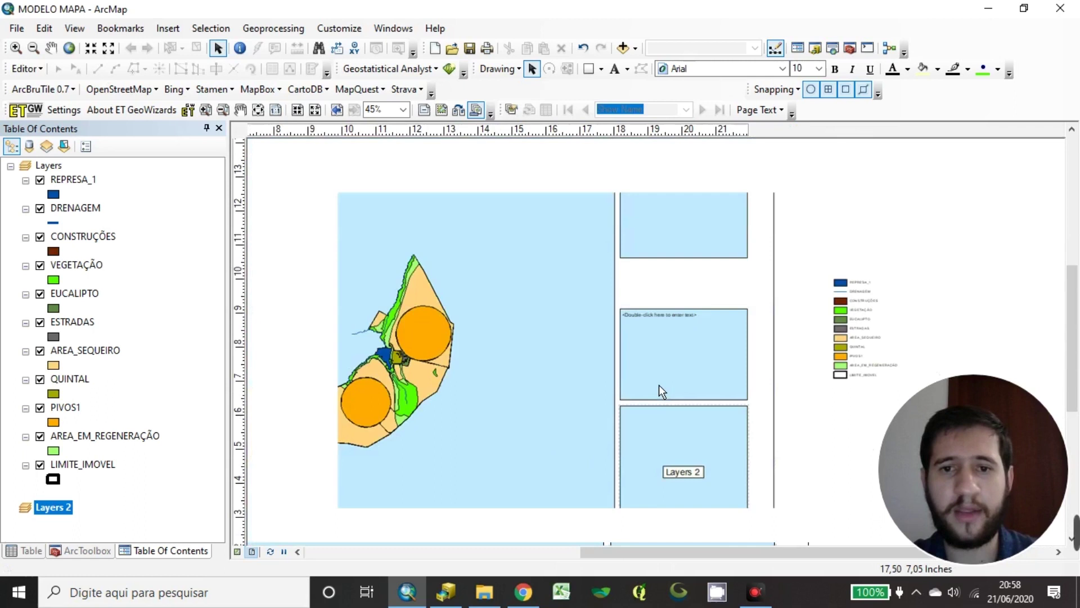
pyautogui.scroll(-1, 444, 405)
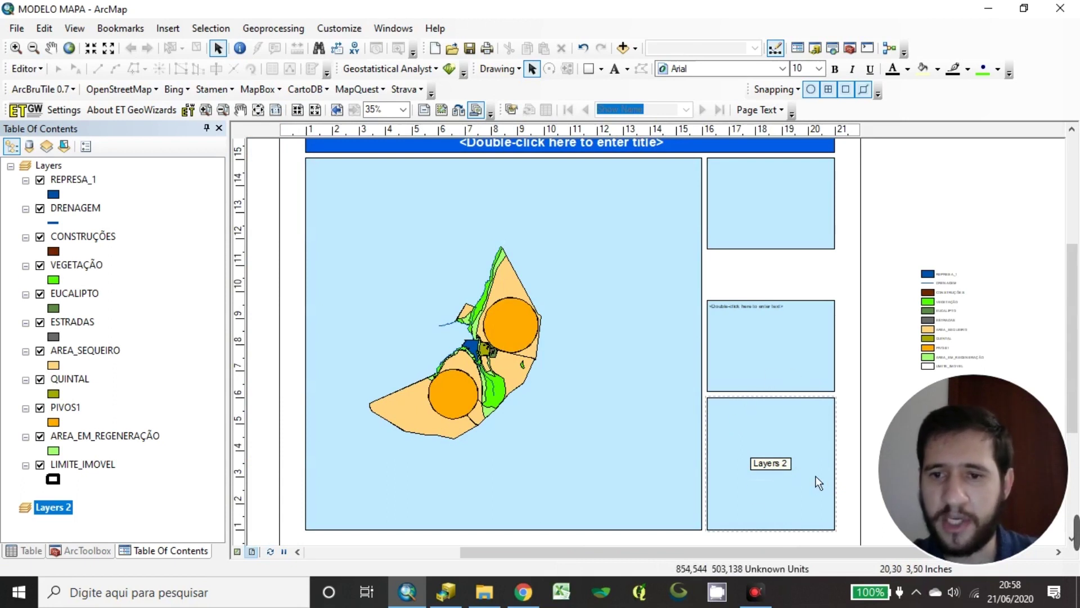
pyautogui.scroll(1, 709, 394)
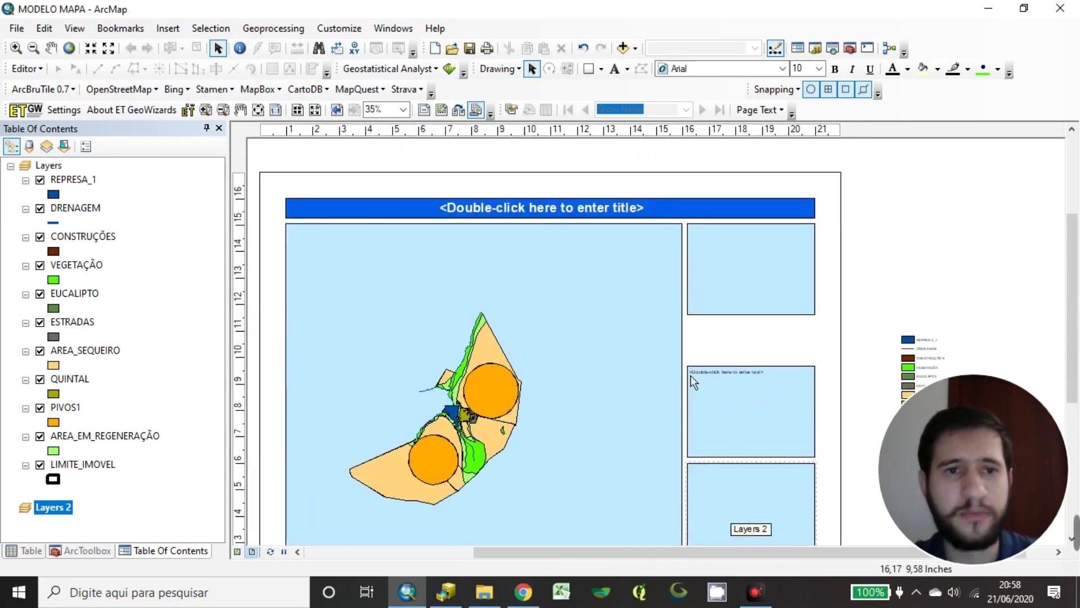
pyautogui.scroll(-1, 691, 376)
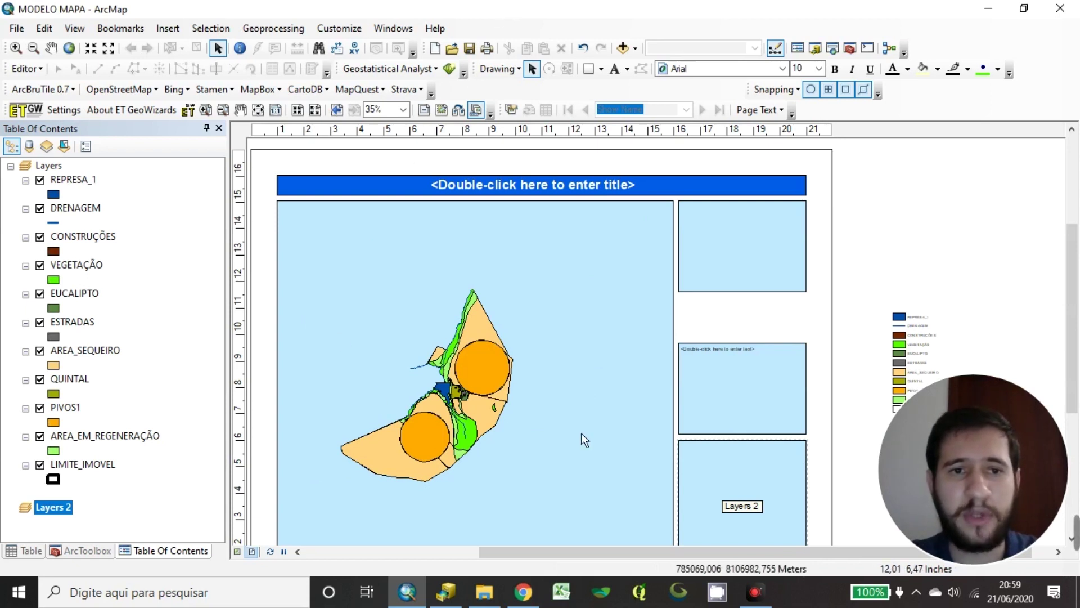
pyautogui.moveTo(561, 292); pyautogui.dragTo(611, 271)
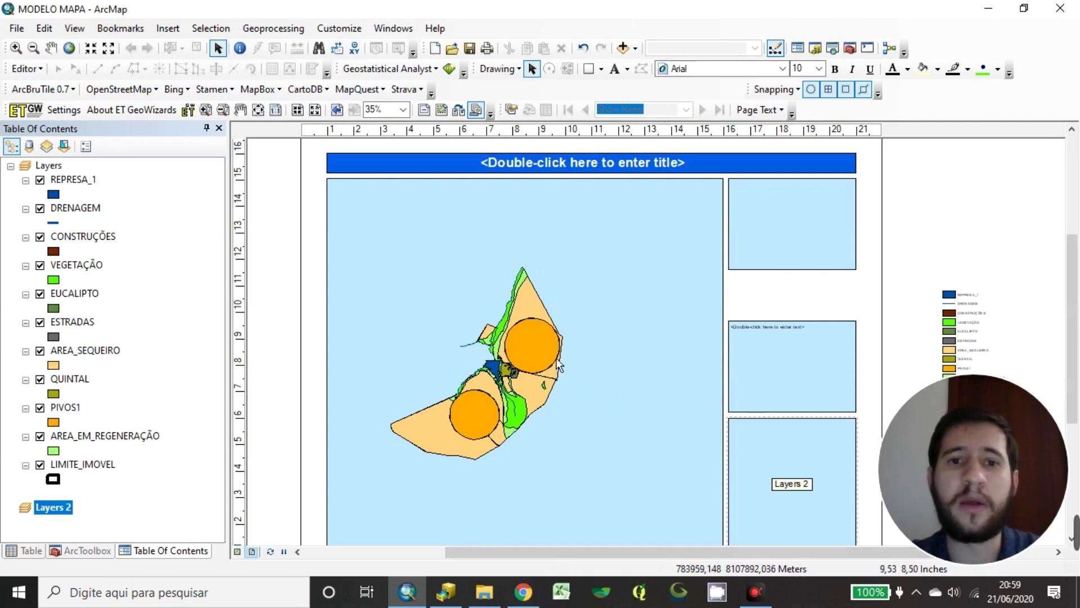
pyautogui.click(56, 167)
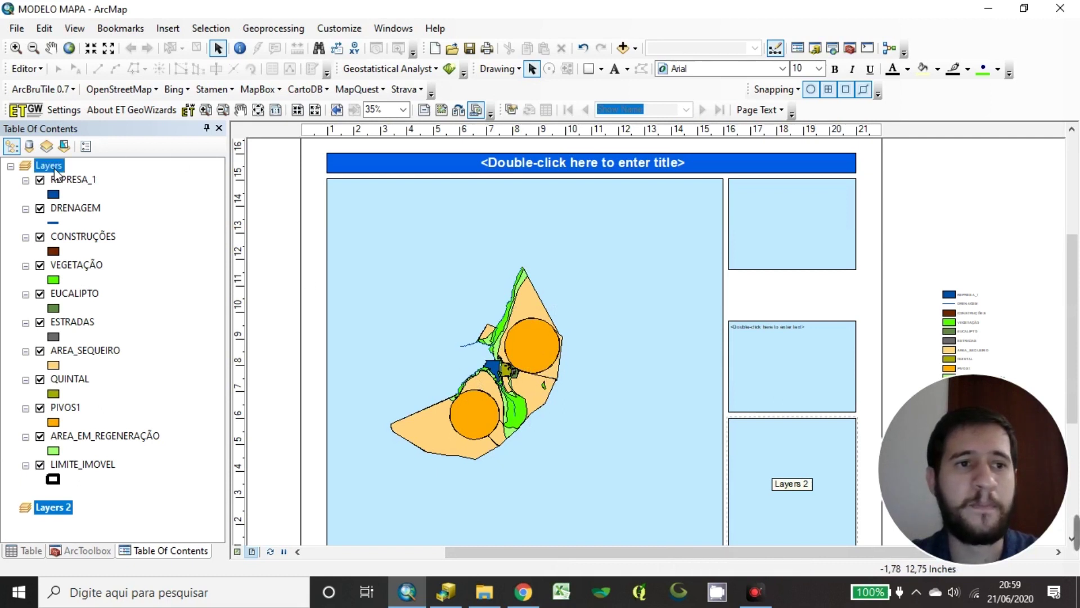
pyautogui.moveTo(623, 366); pyautogui.dragTo(624, 306)
pyautogui.click(157, 255)
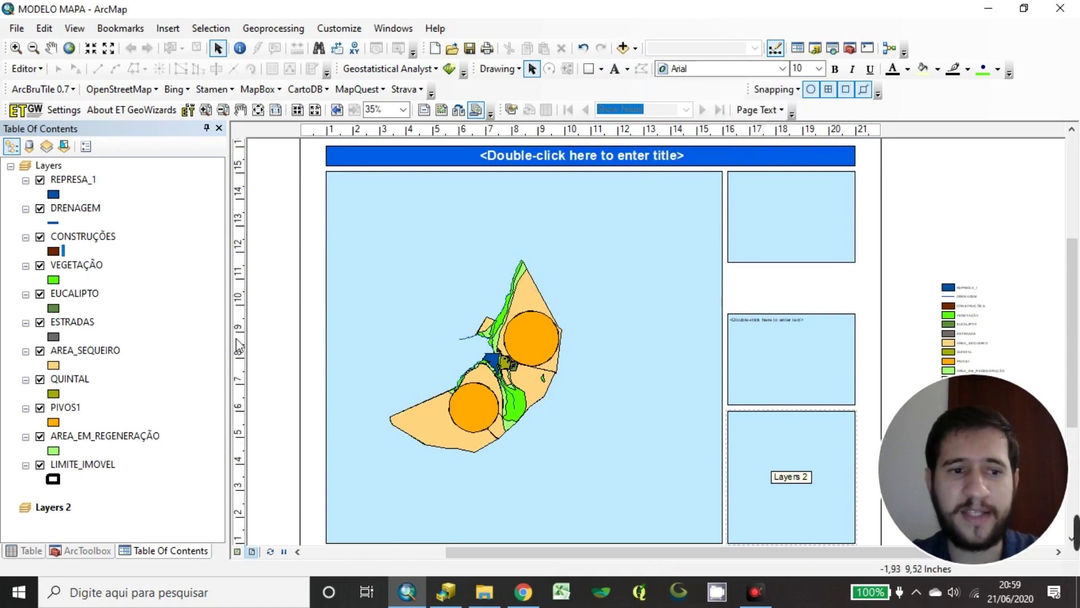
pyautogui.click(63, 507)
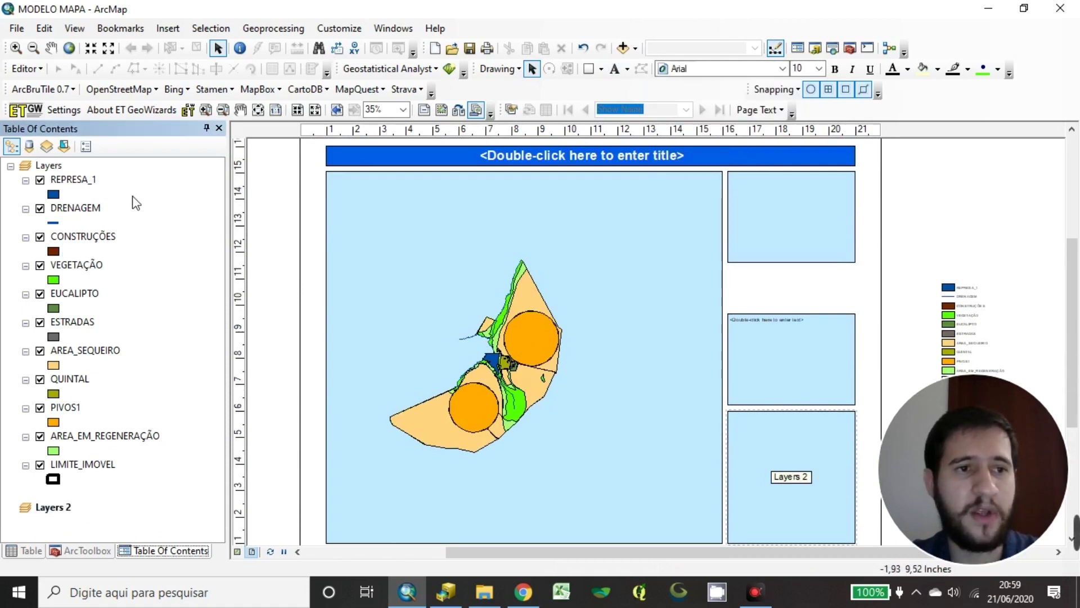
pyautogui.click(55, 165)
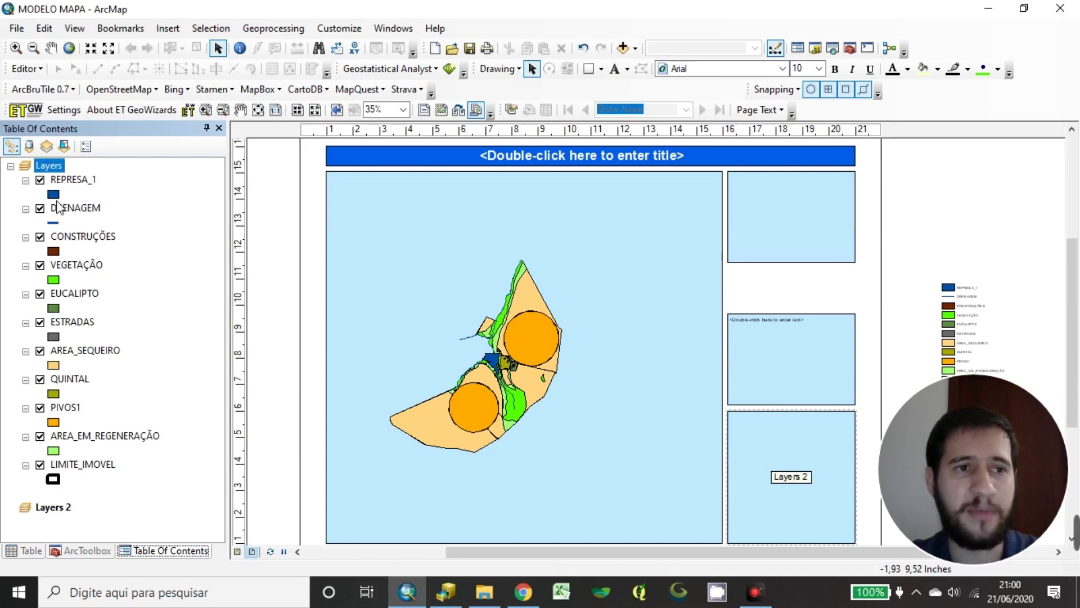
# Activate the Layers data frame and check that its map scale reads 1:17.583
pyautogui.rightClick(52, 169)
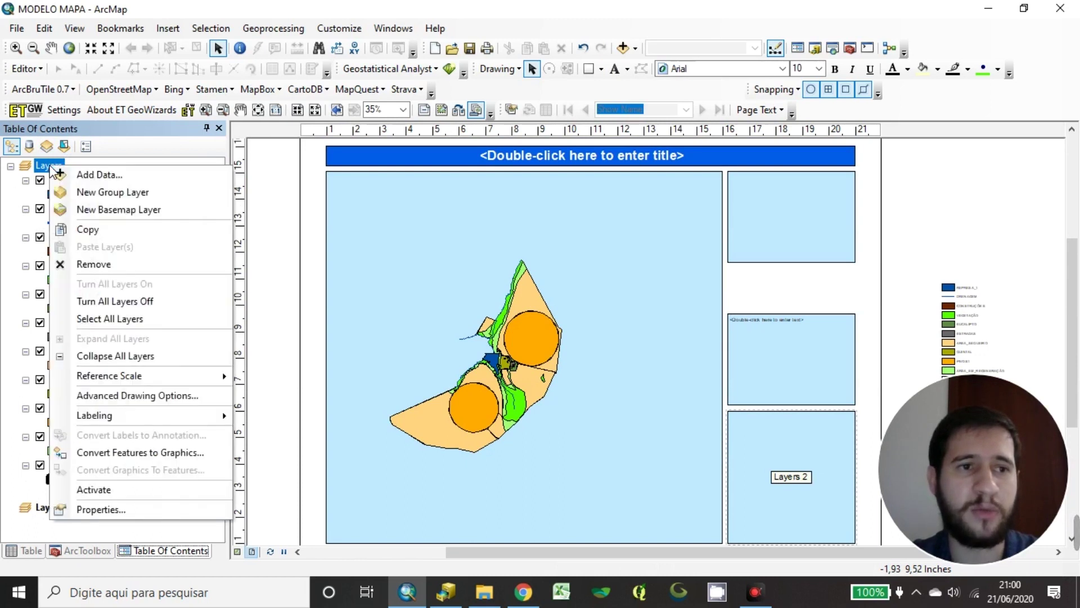
pyautogui.click(135, 490)
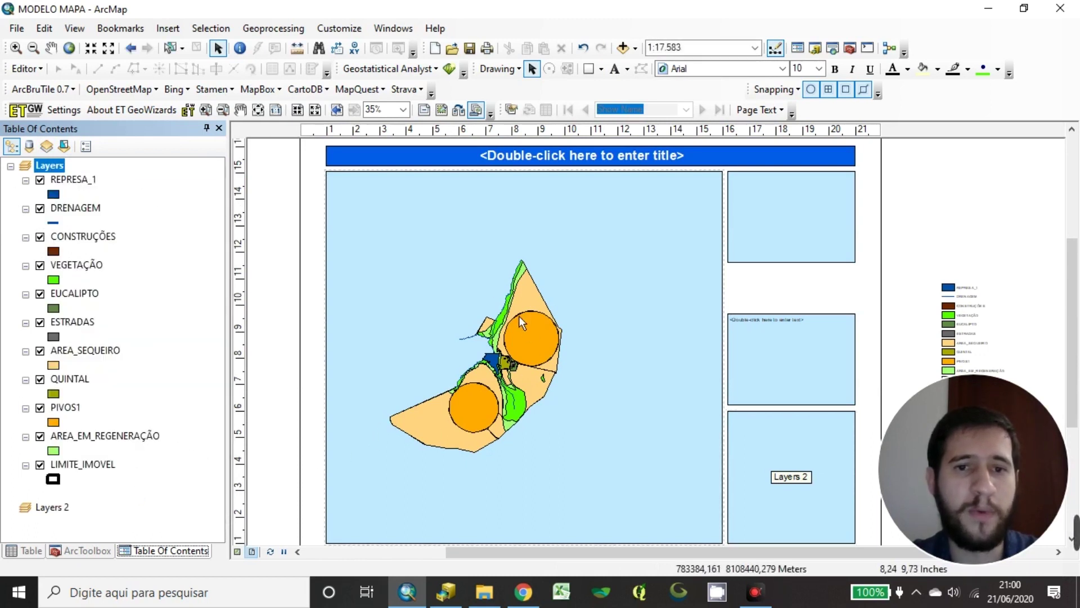
pyautogui.click(461, 275)
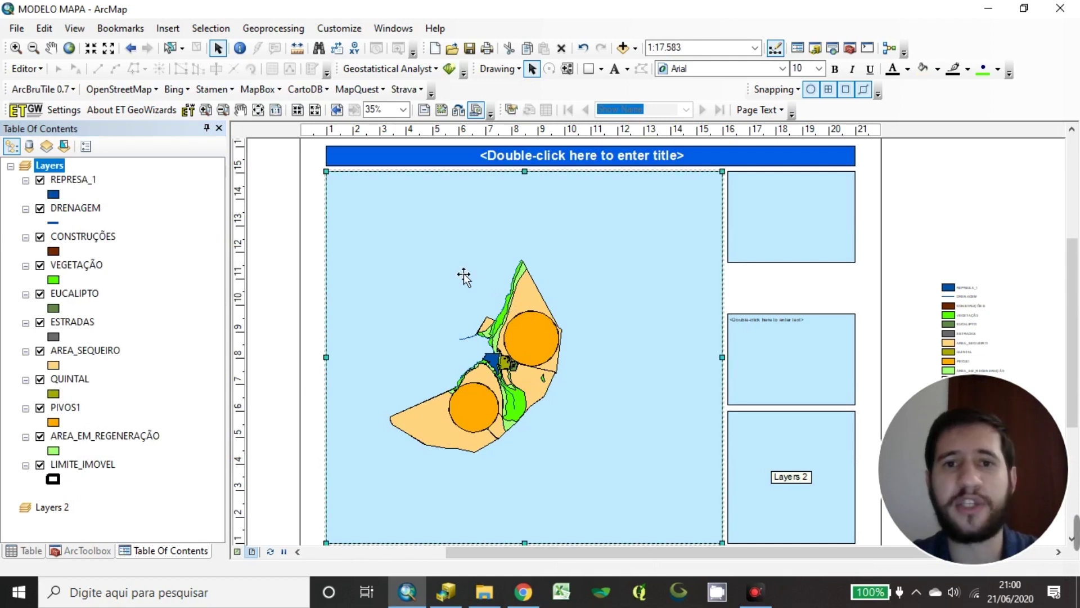
pyautogui.click(714, 50)
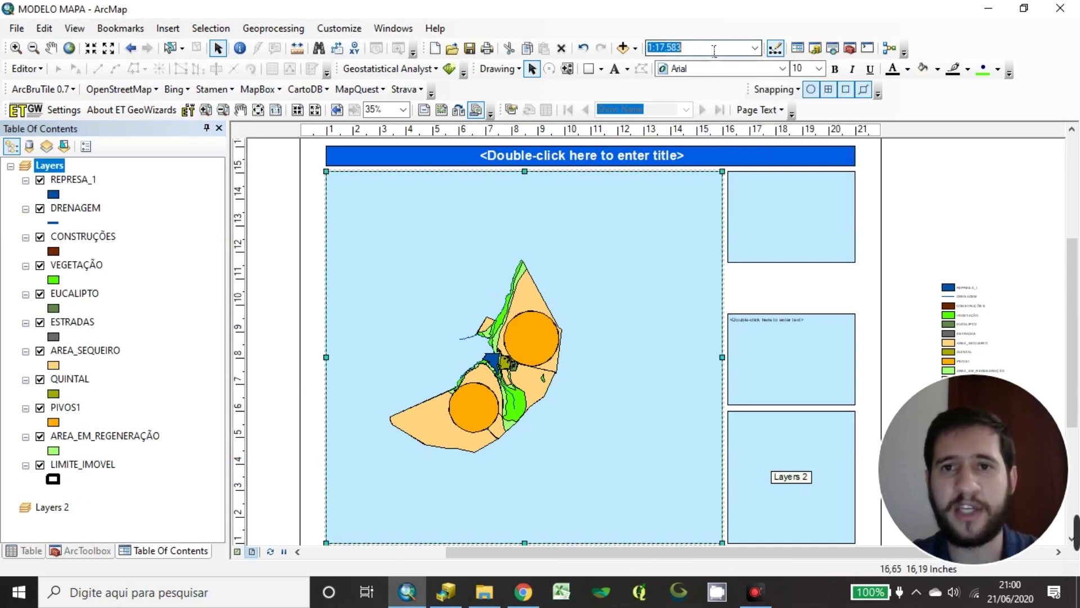
pyautogui.click(691, 43)
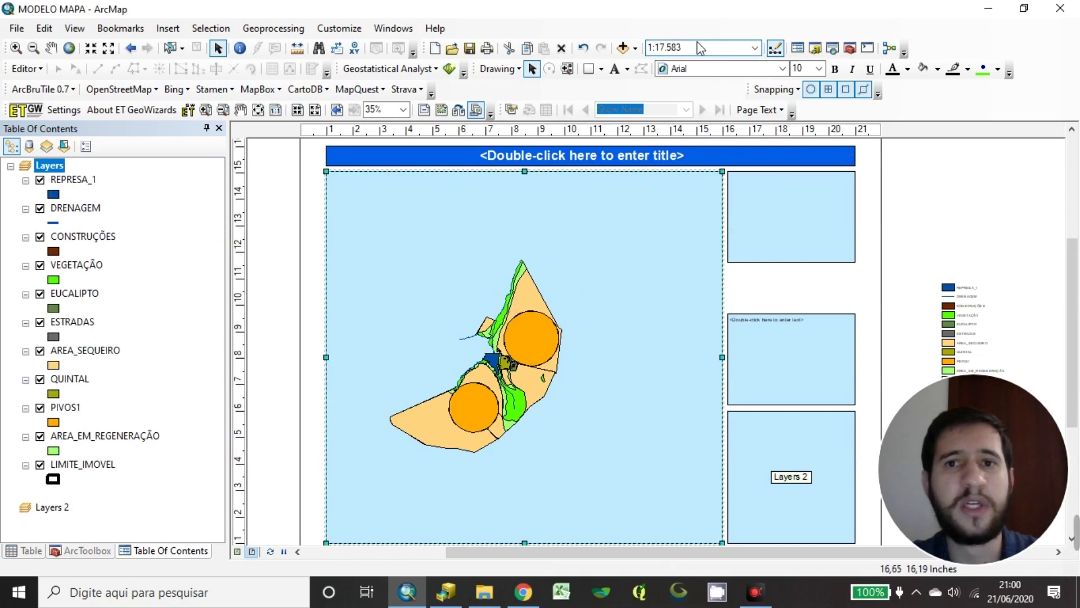
pyautogui.moveTo(682, 47); pyautogui.dragTo(647, 47)
pyautogui.click(698, 52)
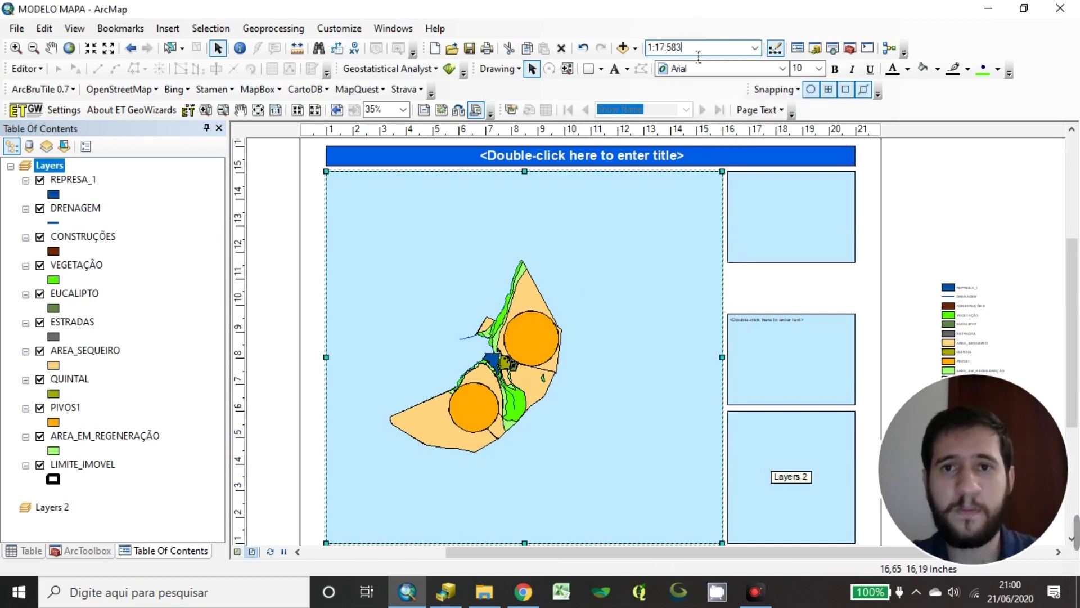
pyautogui.moveTo(708, 52); pyautogui.dragTo(647, 50)
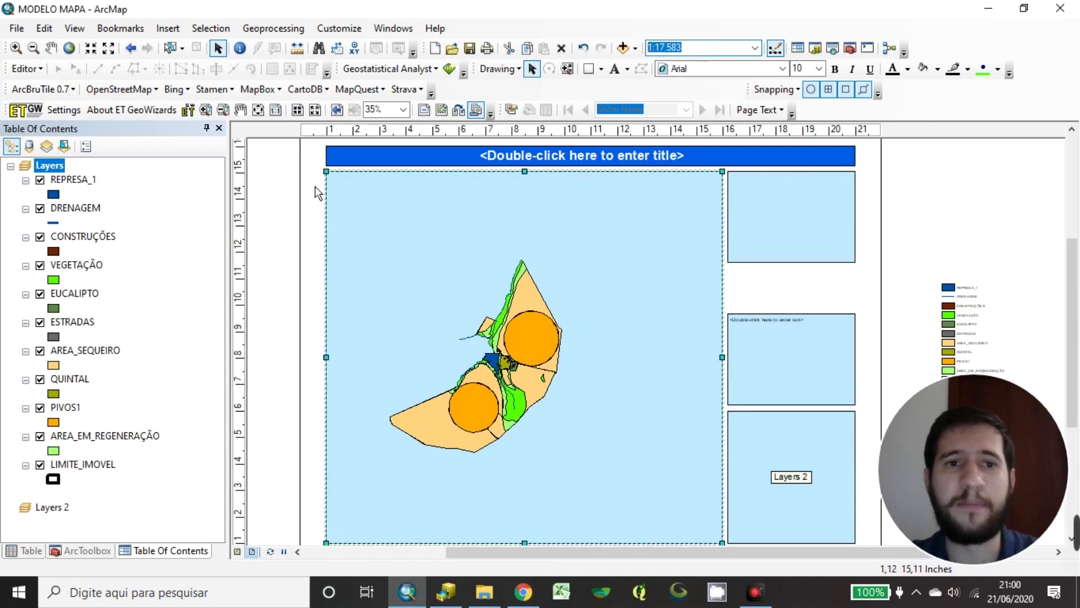
pyautogui.click(709, 51)
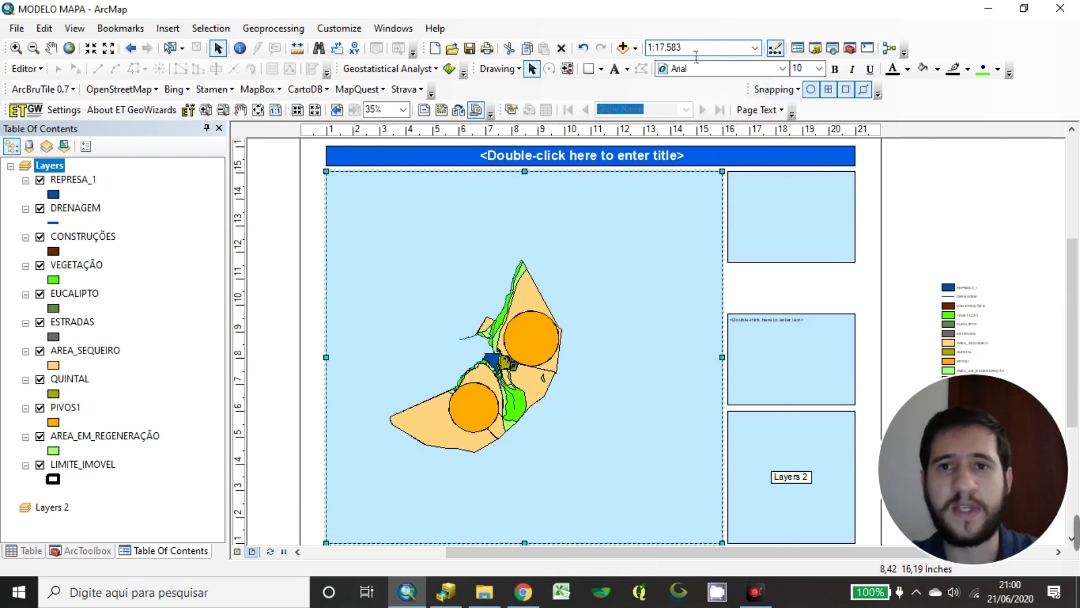
pyautogui.click(287, 241)
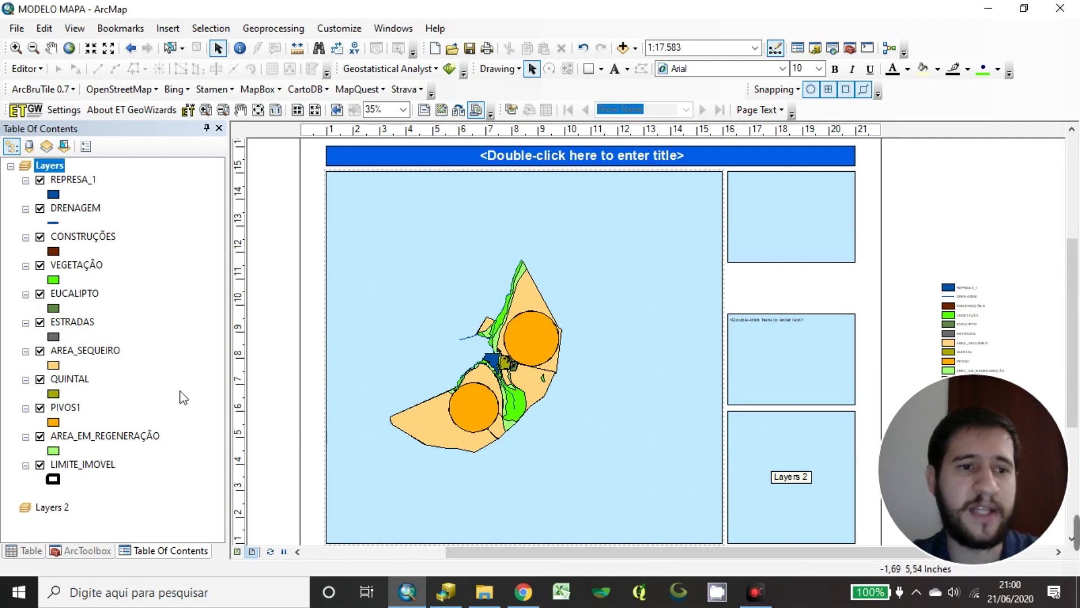
# Zoom the map to the LIMITE_IMOVEL layer's extent
pyautogui.click(91, 468)
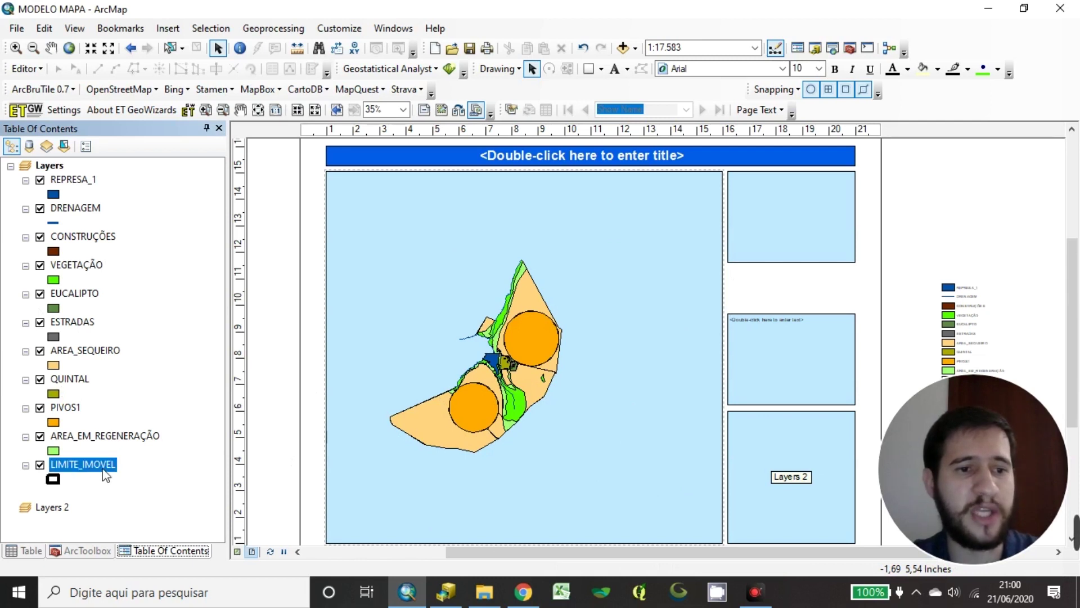
pyautogui.rightClick(103, 468)
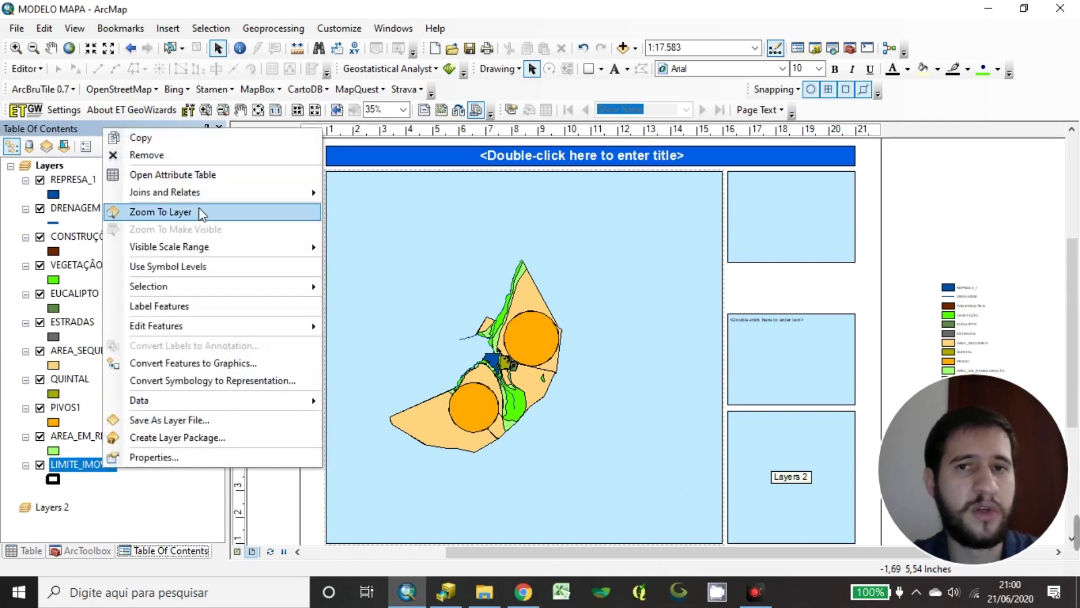
pyautogui.click(161, 212)
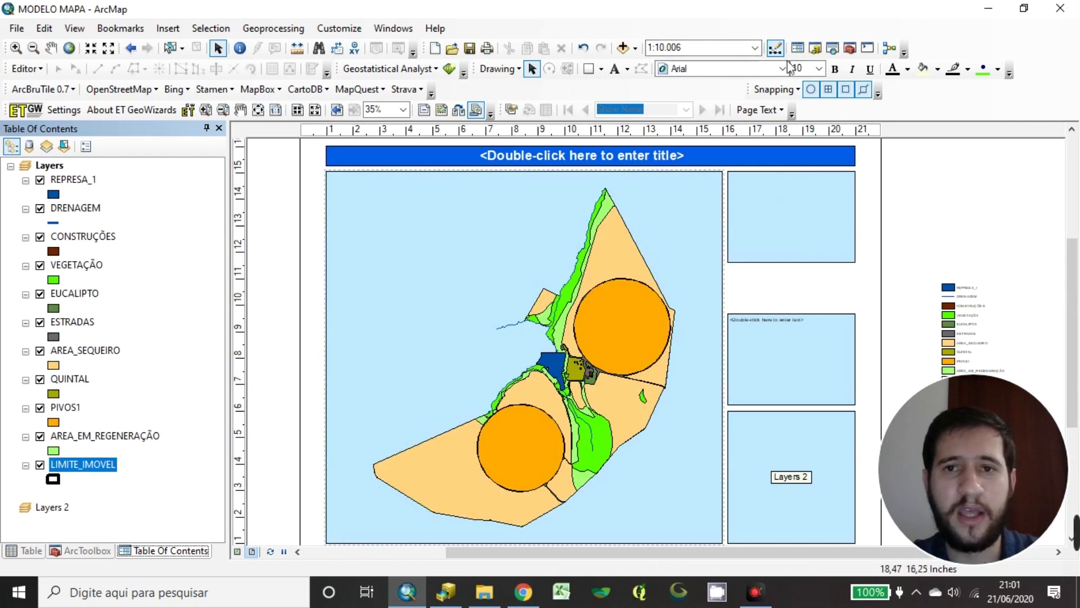
# Change the map scale from 1:10.006 to 1:10.000 and recentre the layout view
pyautogui.click(703, 51)
pyautogui.click(702, 52)
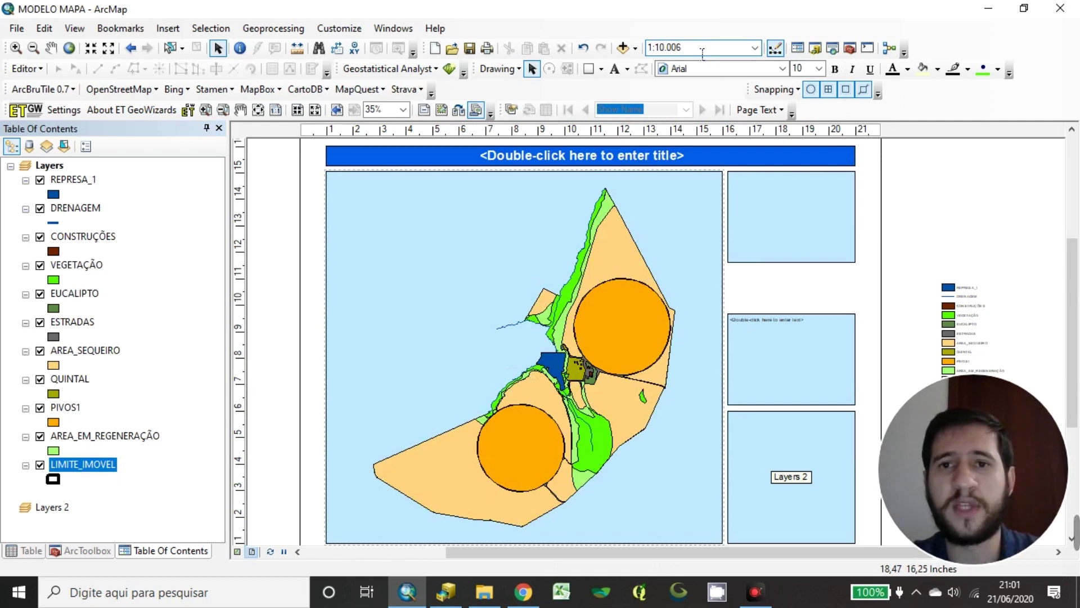
pyautogui.press('BackSpace')
pyautogui.write('0')
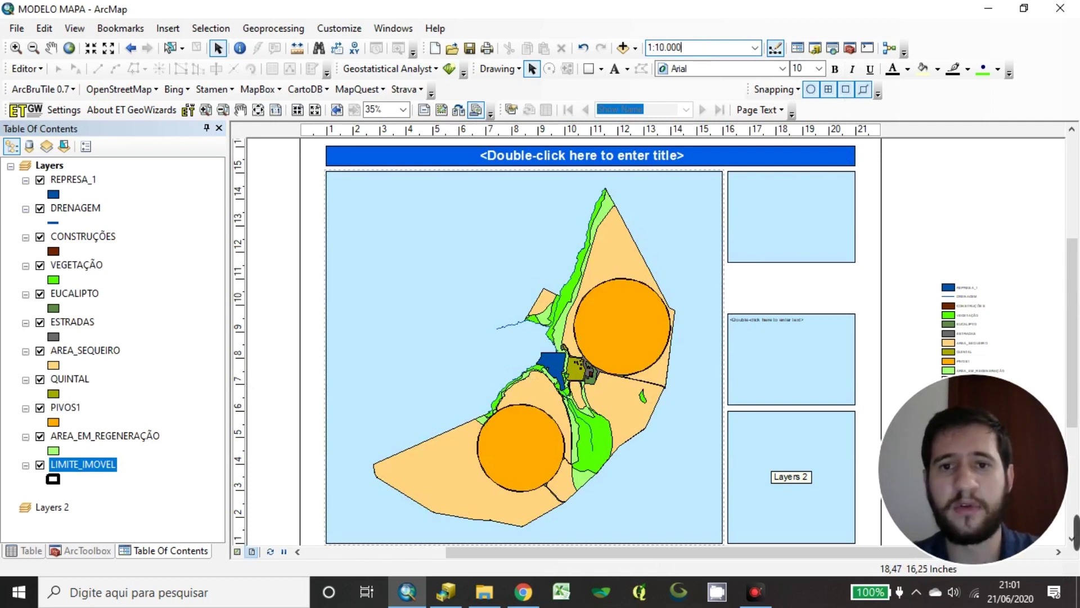
pyautogui.press('Return')
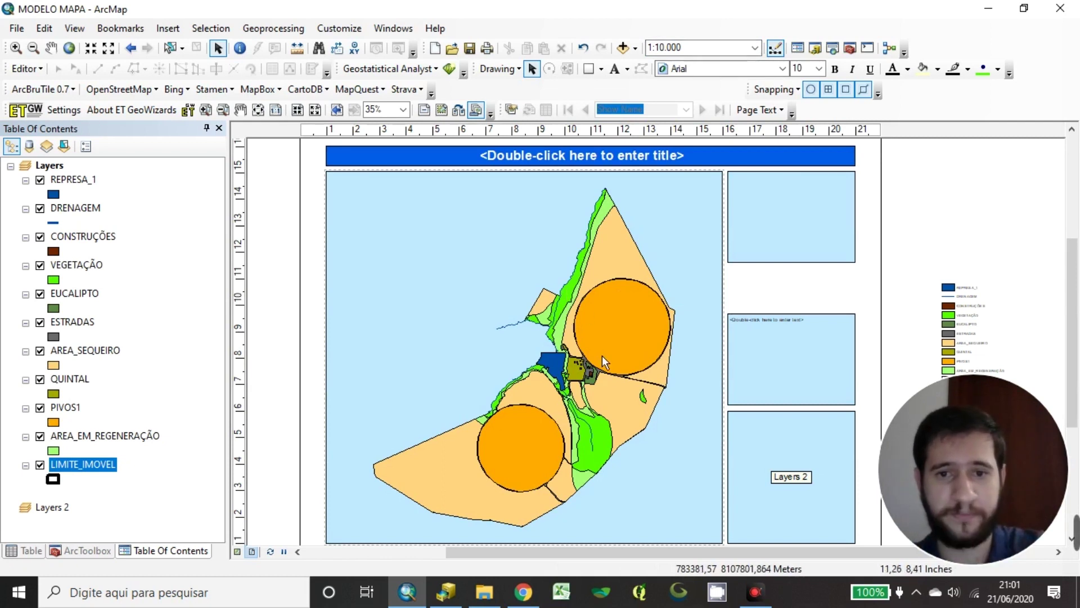
pyautogui.hscroll(1, 618, 310)
pyautogui.moveTo(599, 303); pyautogui.dragTo(637, 299)
pyautogui.moveTo(564, 404); pyautogui.dragTo(543, 387)
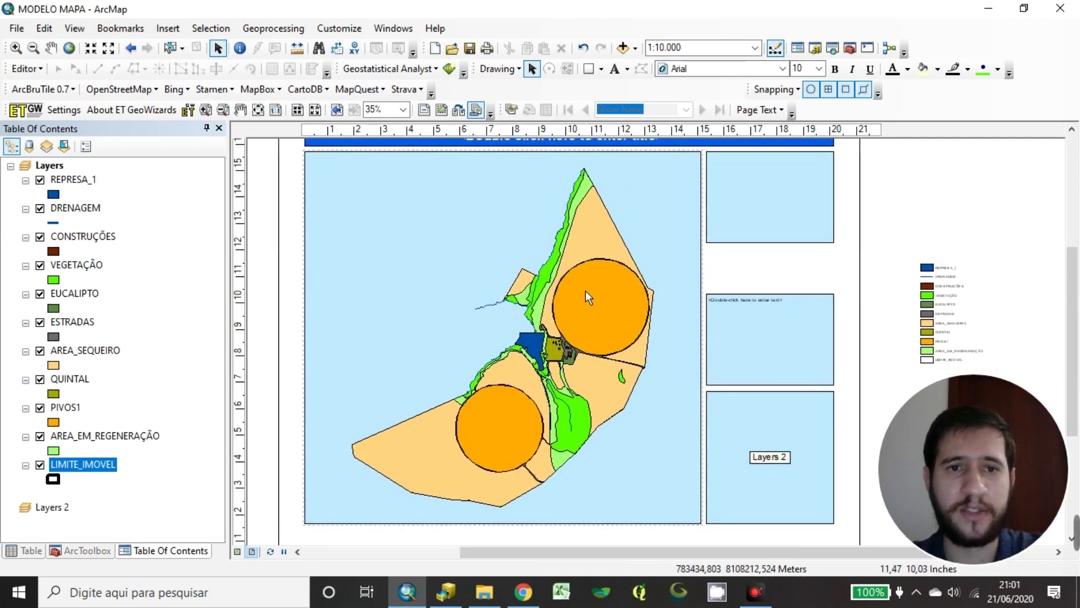
pyautogui.moveTo(585, 291); pyautogui.dragTo(576, 326)
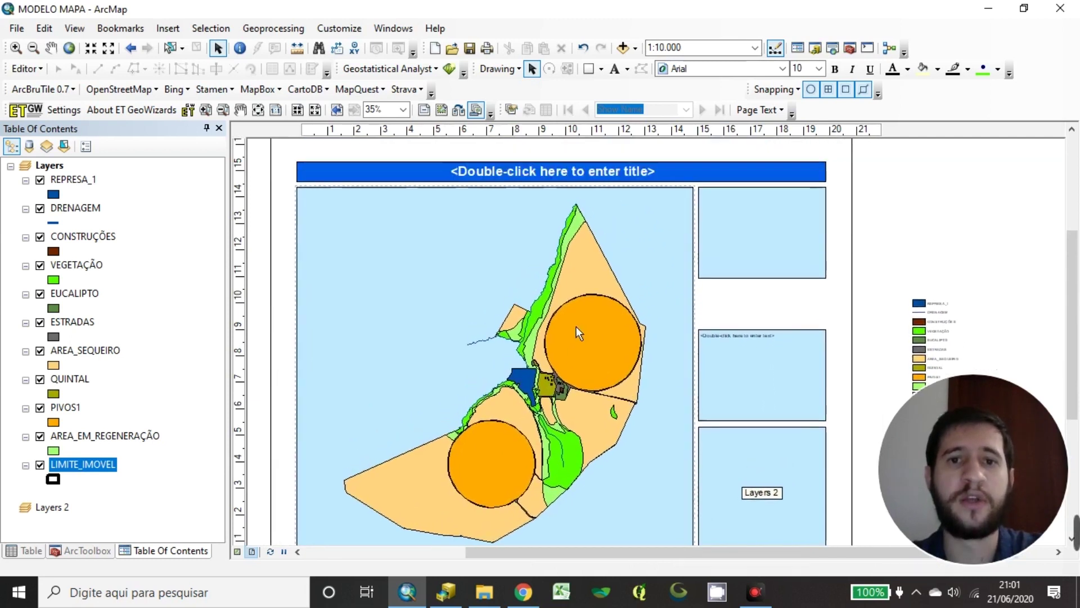
# Change the title element's text to 'MAPA DE USO E OCUPAÇÃO DO SOLO - FAZENDA ALVORADA'
pyautogui.click(654, 181)
pyautogui.rightClick(653, 181)
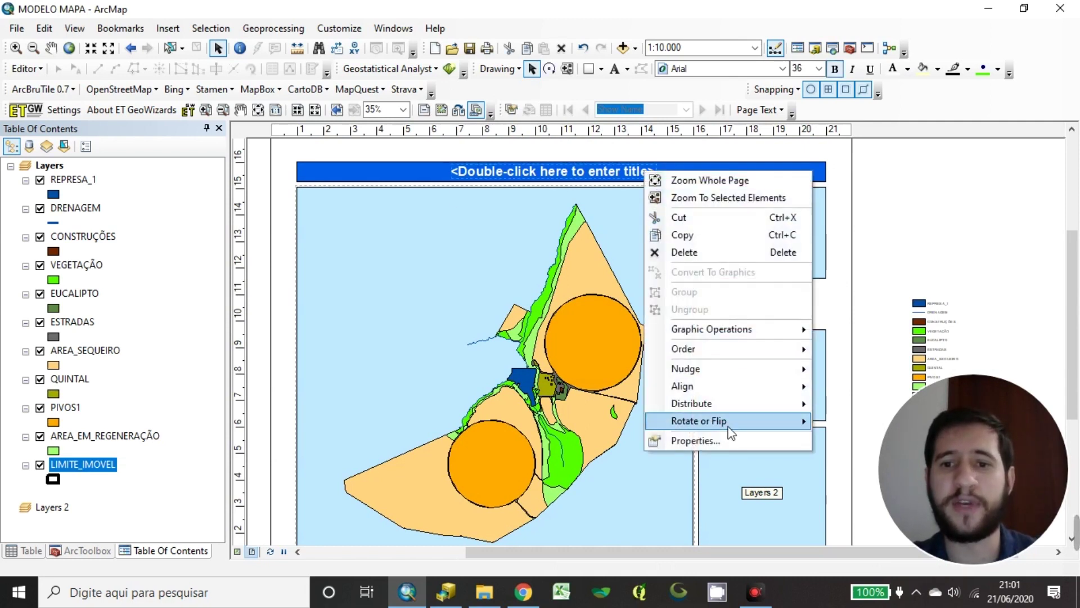
pyautogui.click(713, 438)
pyautogui.moveTo(595, 154); pyautogui.dragTo(608, 242)
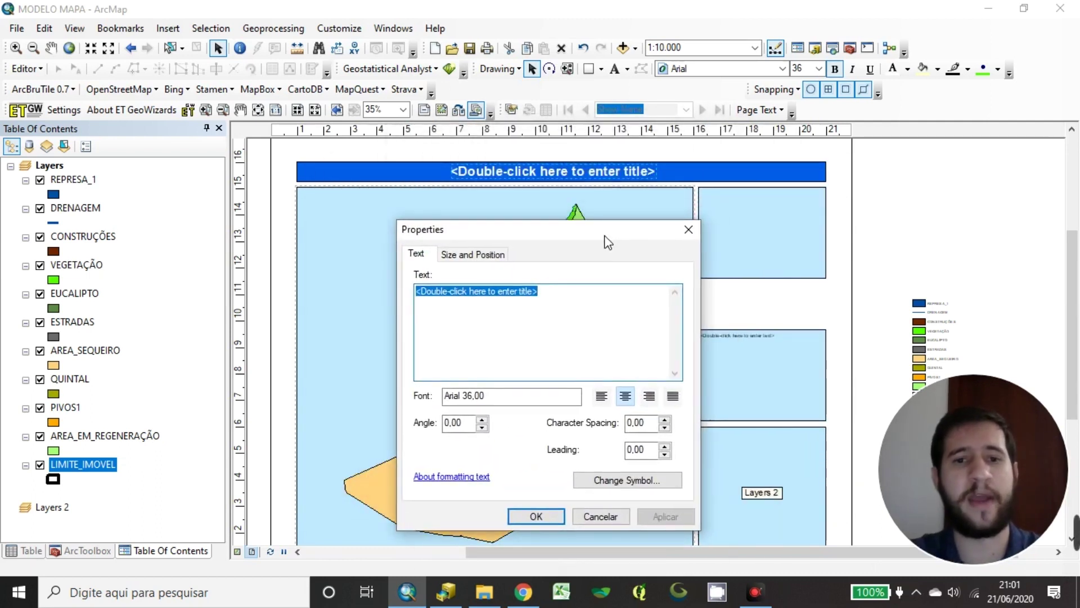
pyautogui.write('MAPA DE USO E OCUPA')
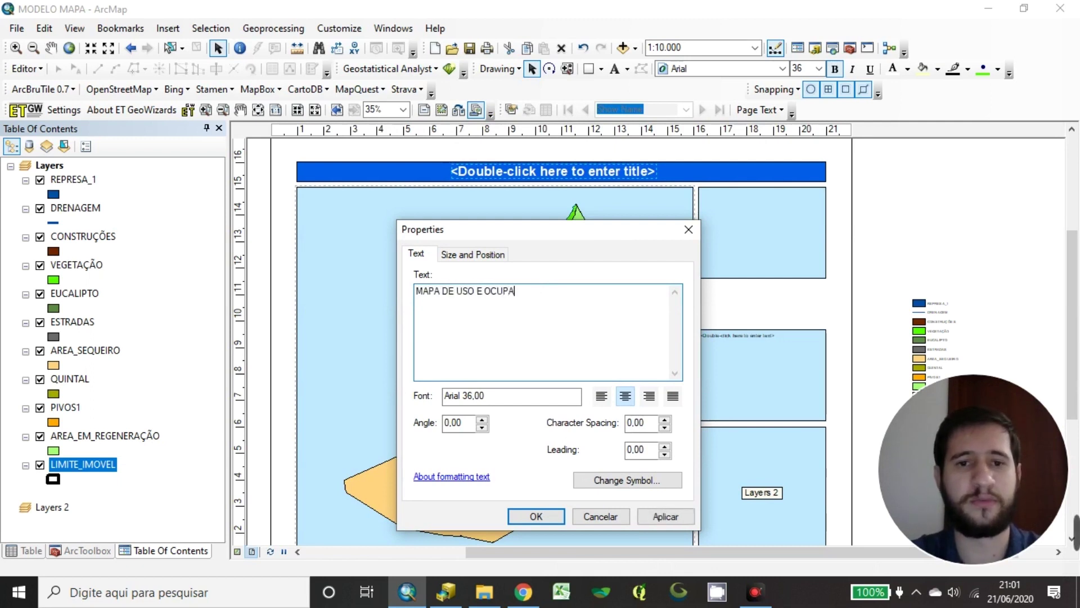
pyautogui.write('LO - FAZENDA ALVORADA')
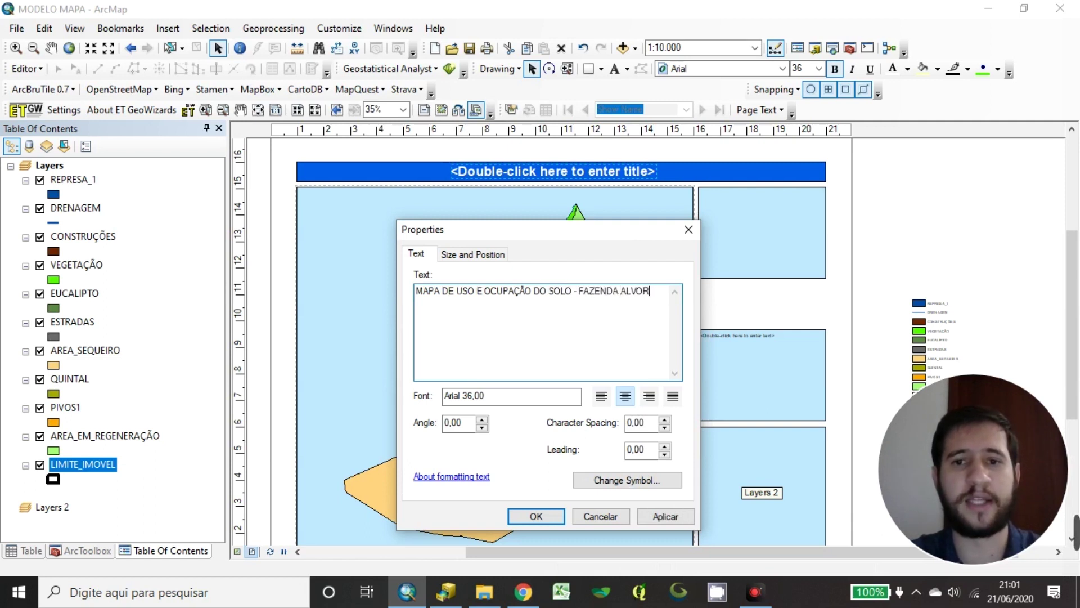
pyautogui.click(546, 516)
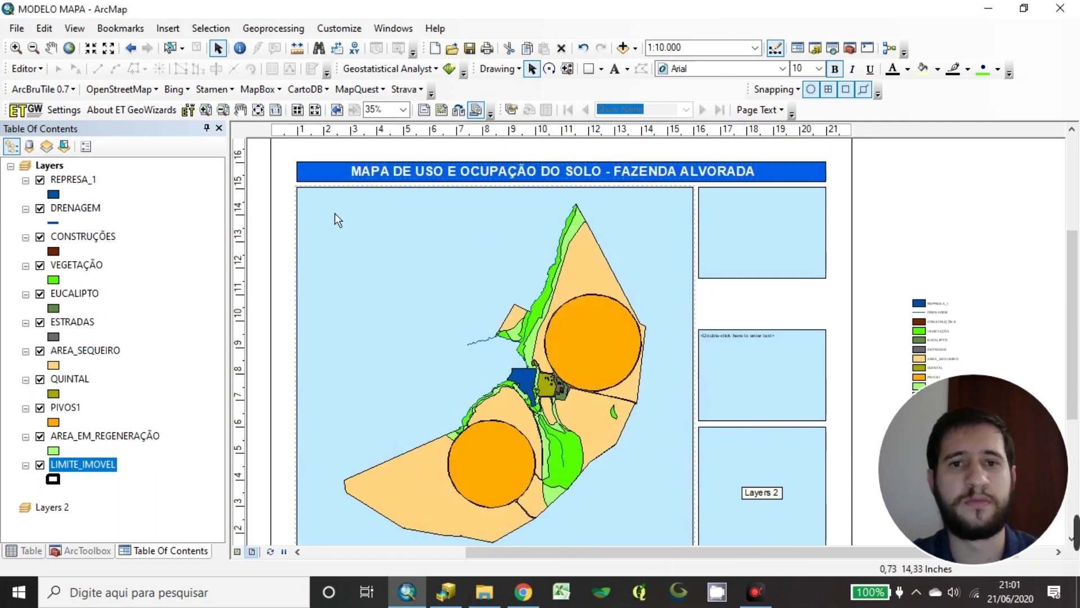
pyautogui.click(937, 132)
pyautogui.scroll(-1, 936, 245)
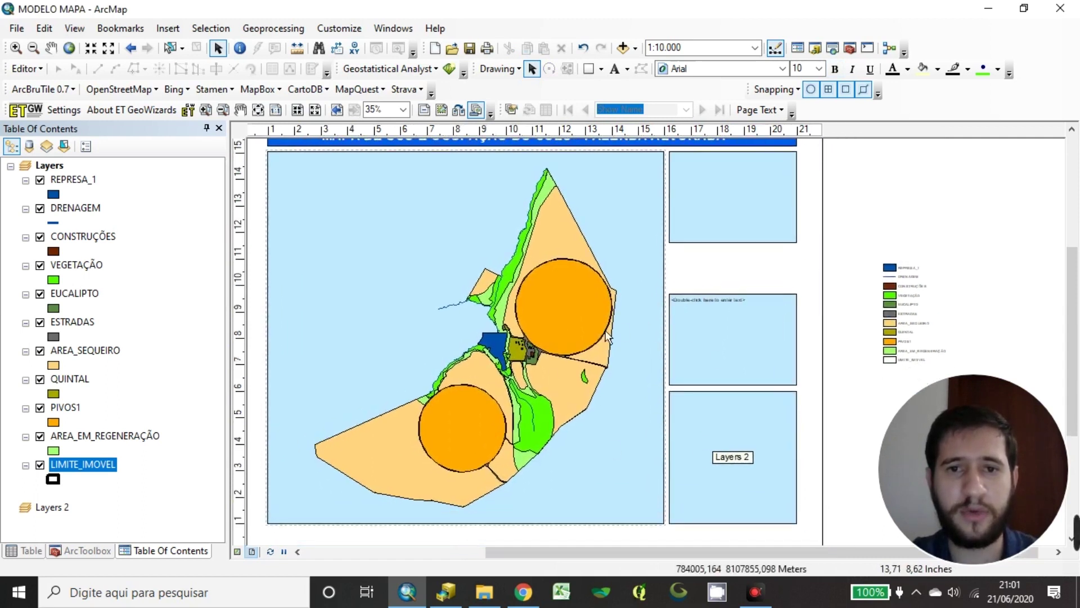
pyautogui.scroll(-1, 599, 383)
pyautogui.scroll(1, 571, 372)
pyautogui.scroll(-1, 557, 360)
pyautogui.scroll(1, 586, 332)
pyautogui.scroll(-1, 647, 315)
pyautogui.scroll(1, 647, 315)
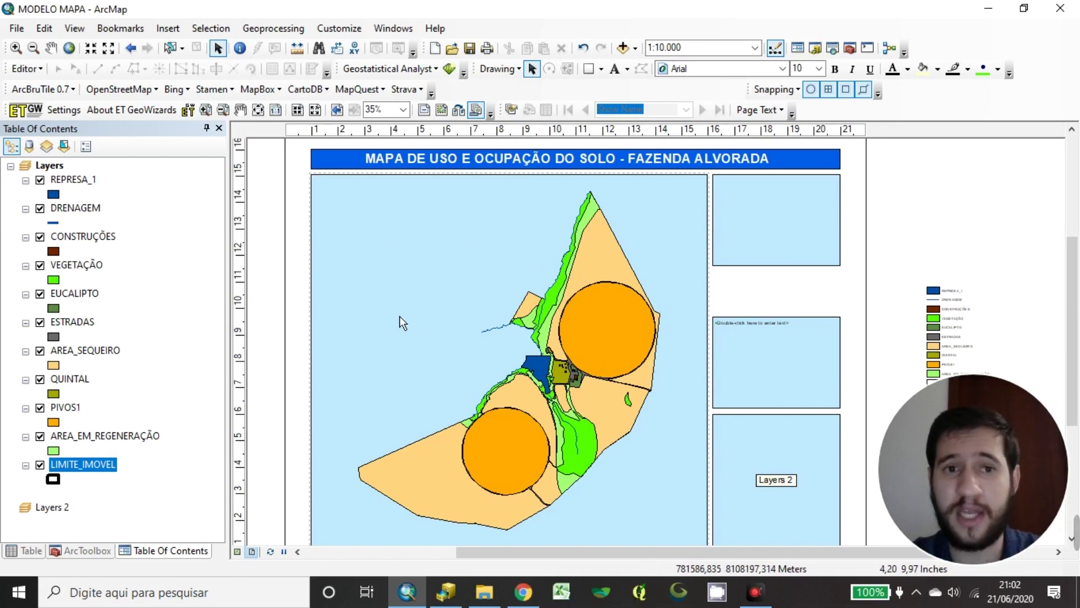
pyautogui.scroll(-1, 400, 316)
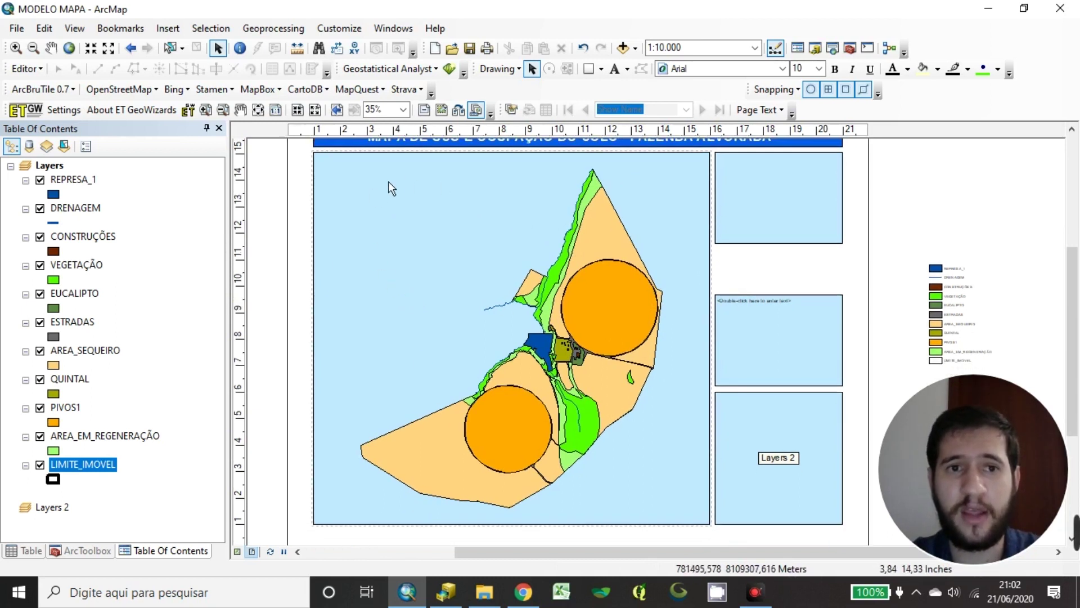
pyautogui.click(383, 262)
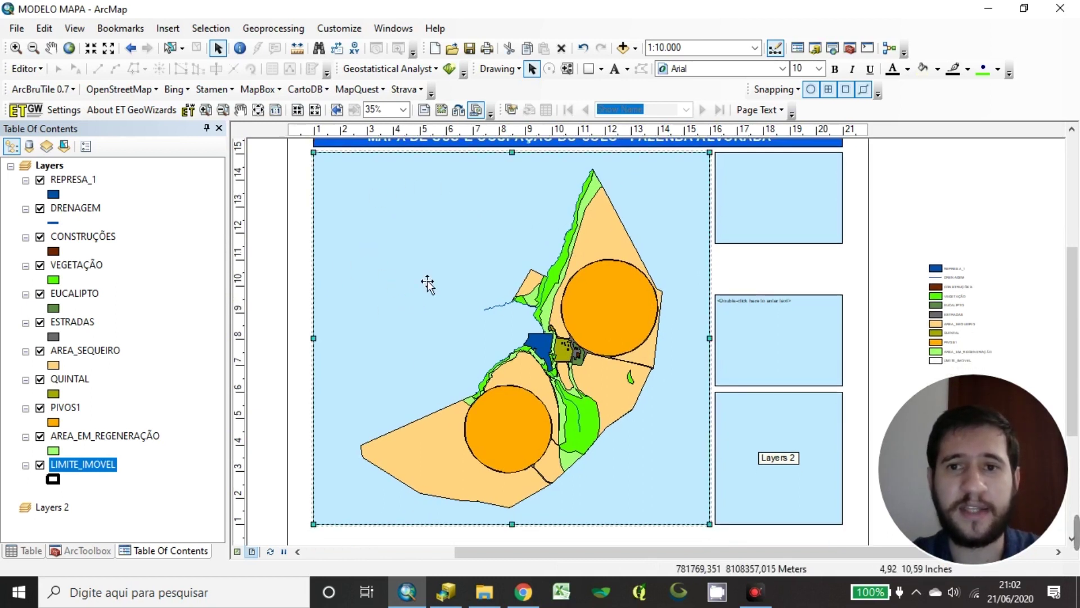
# Add a Graticule grid at 30-second intervals in the data frame's Grids properties
pyautogui.rightClick(410, 276)
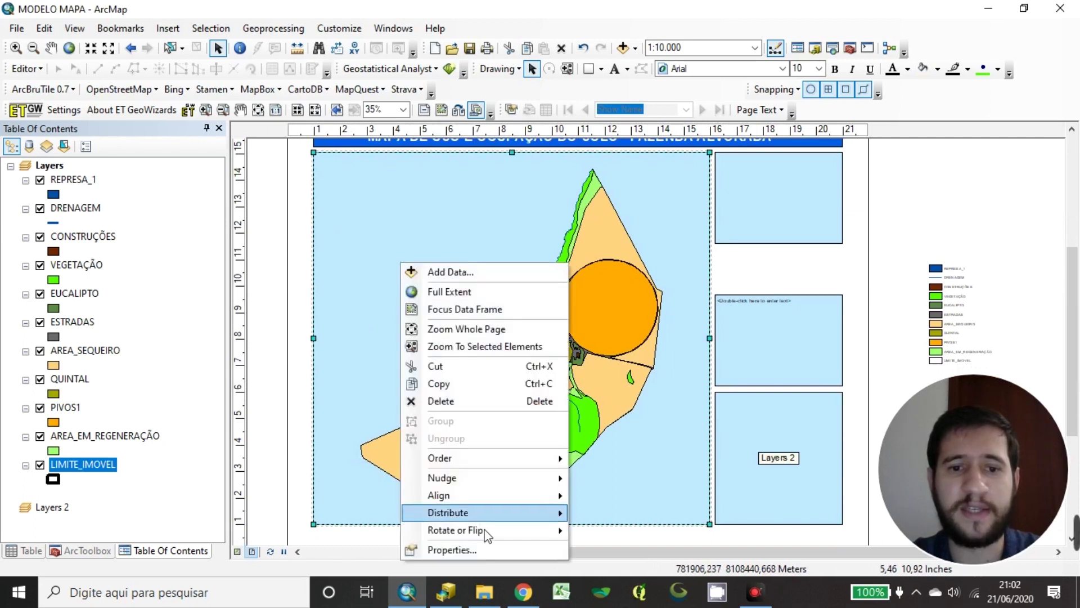
pyautogui.click(480, 549)
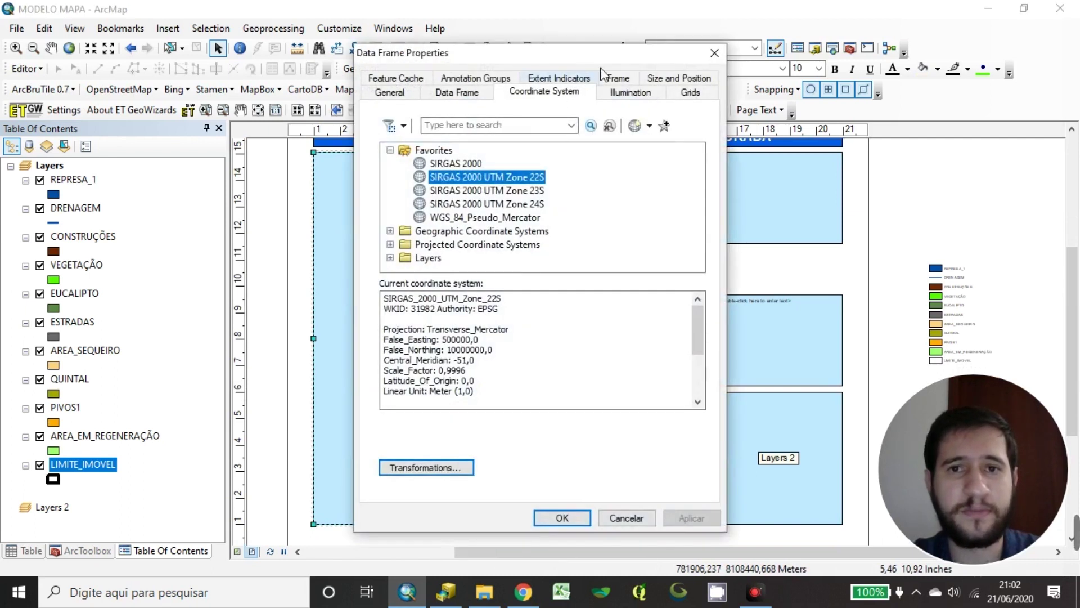
pyautogui.click(691, 93)
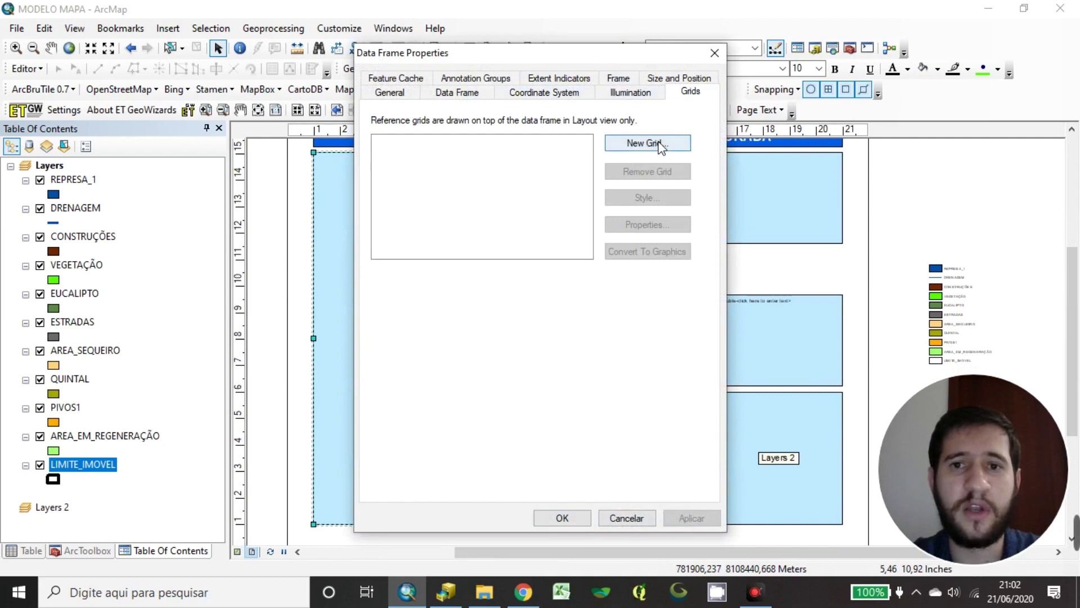
pyautogui.click(656, 144)
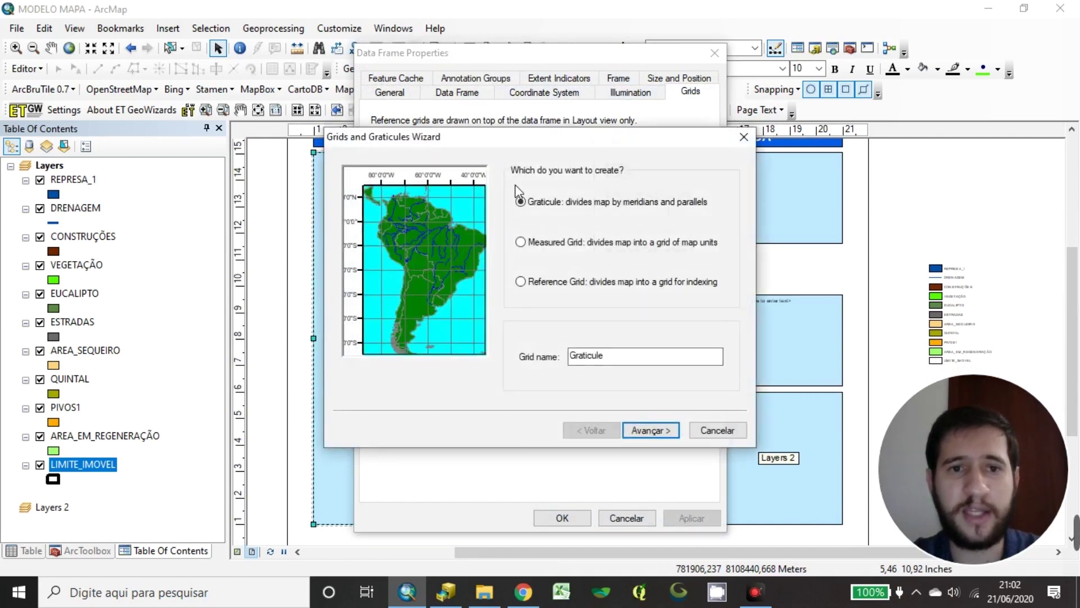
pyautogui.click(648, 431)
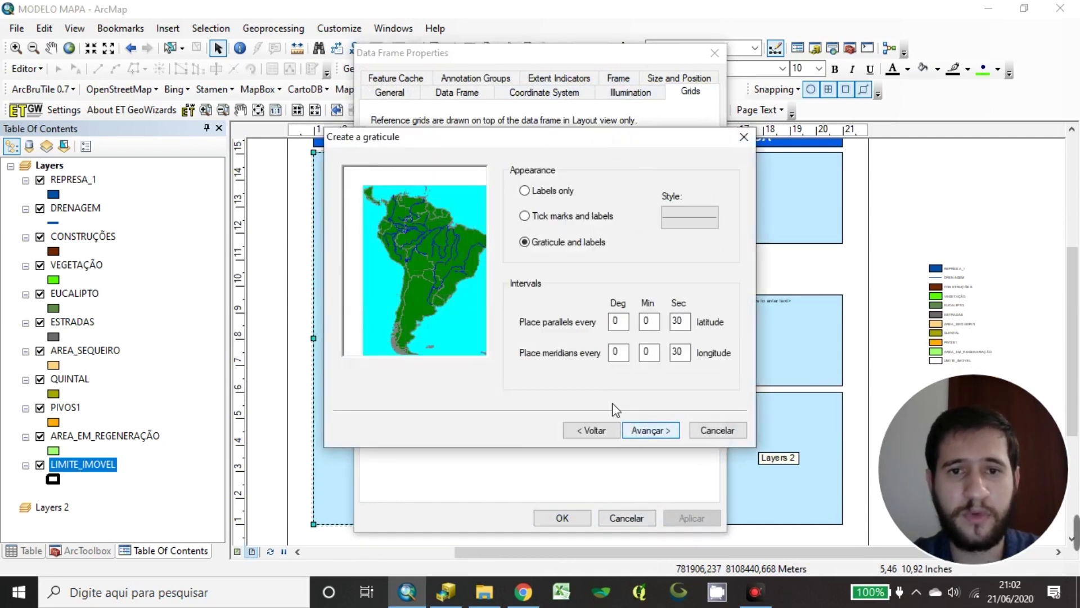
pyautogui.click(667, 432)
pyautogui.click(667, 433)
pyautogui.click(647, 430)
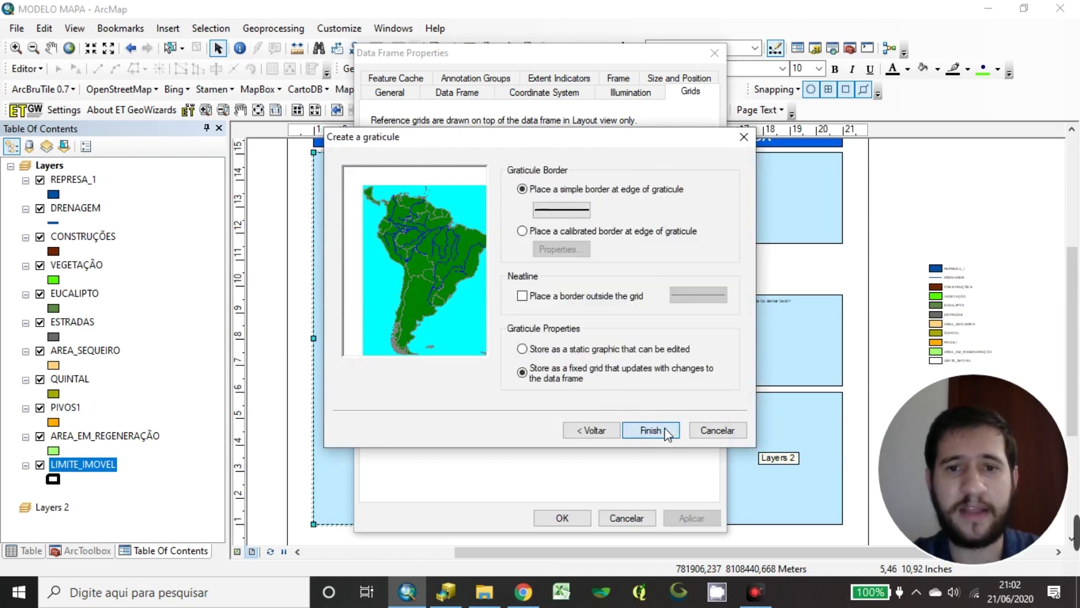
pyautogui.click(483, 148)
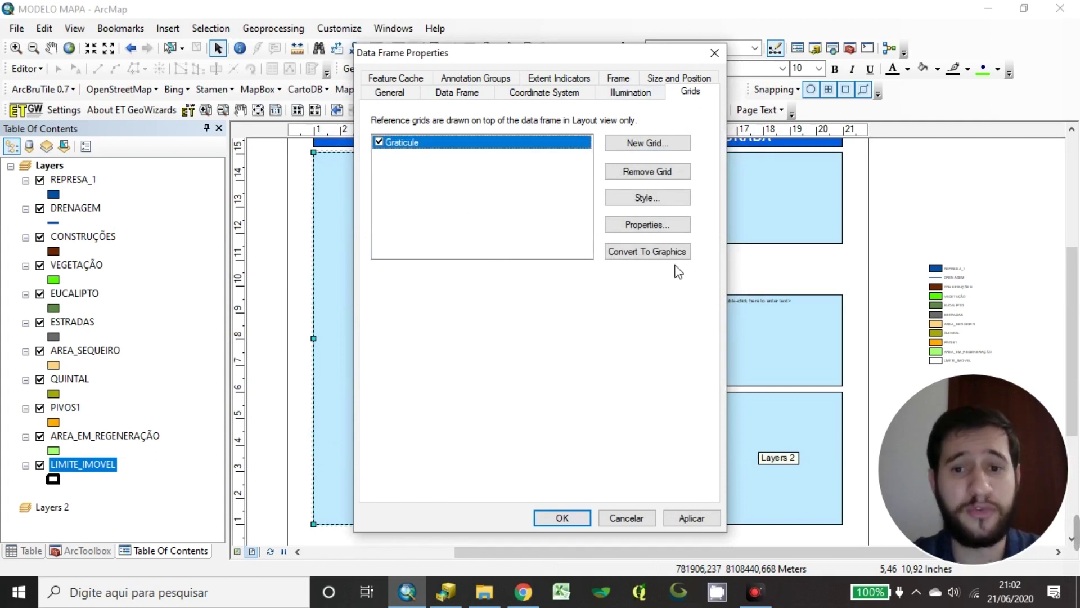
pyautogui.click(565, 518)
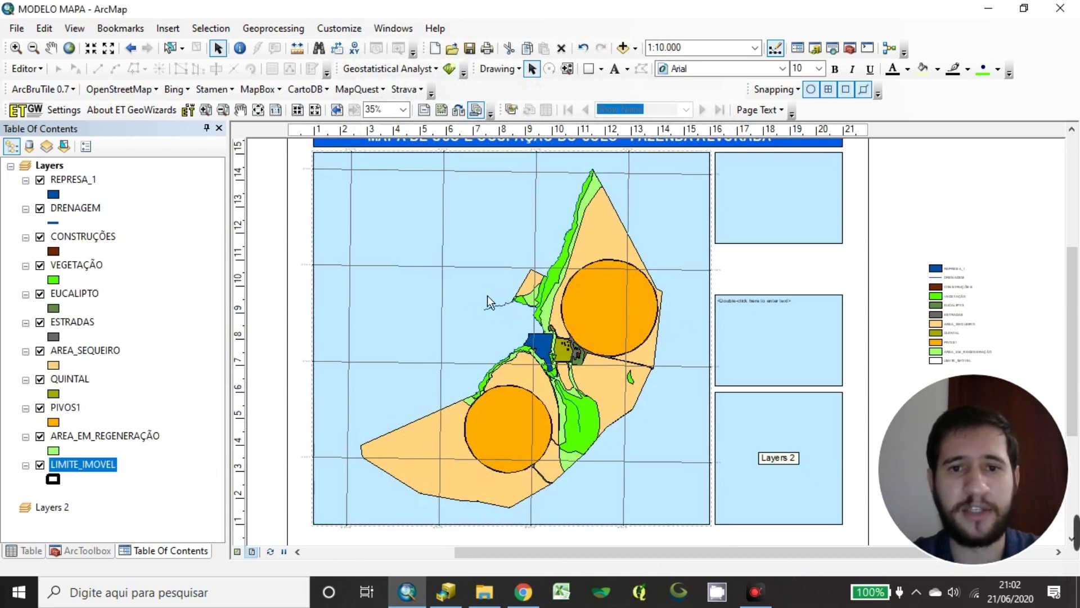
# Remove the Graticule grid from the data frame's Grids properties
pyautogui.rightClick(477, 275)
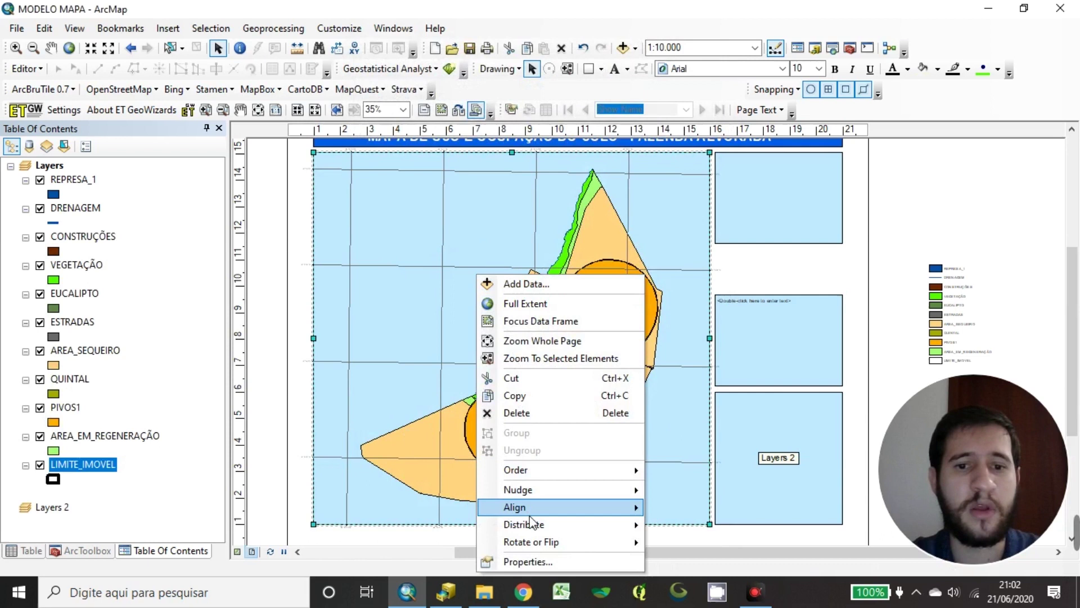
pyautogui.click(530, 564)
pyautogui.click(490, 209)
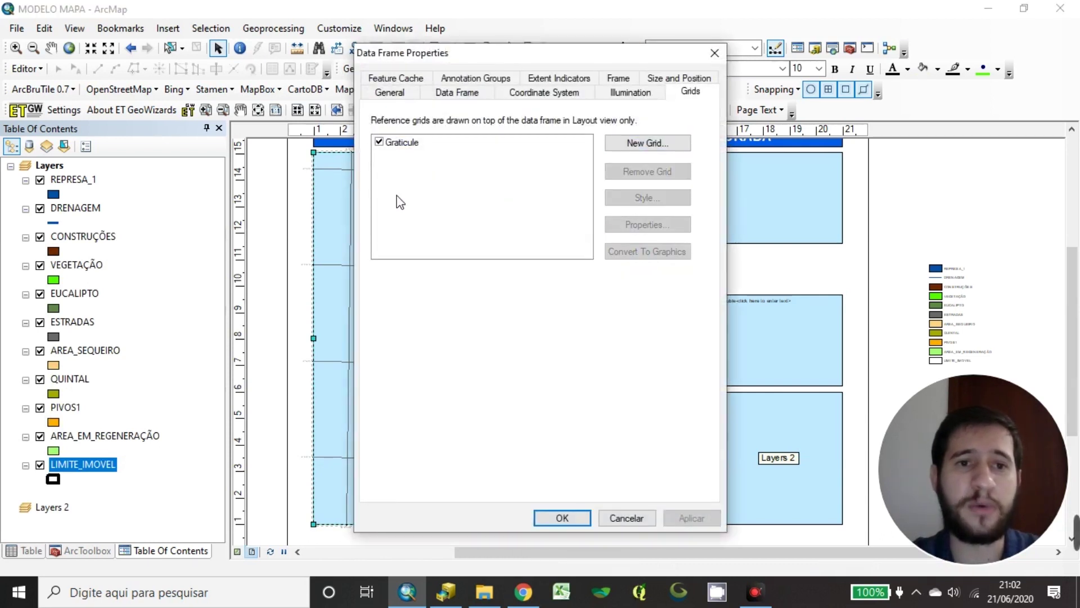
pyautogui.click(413, 144)
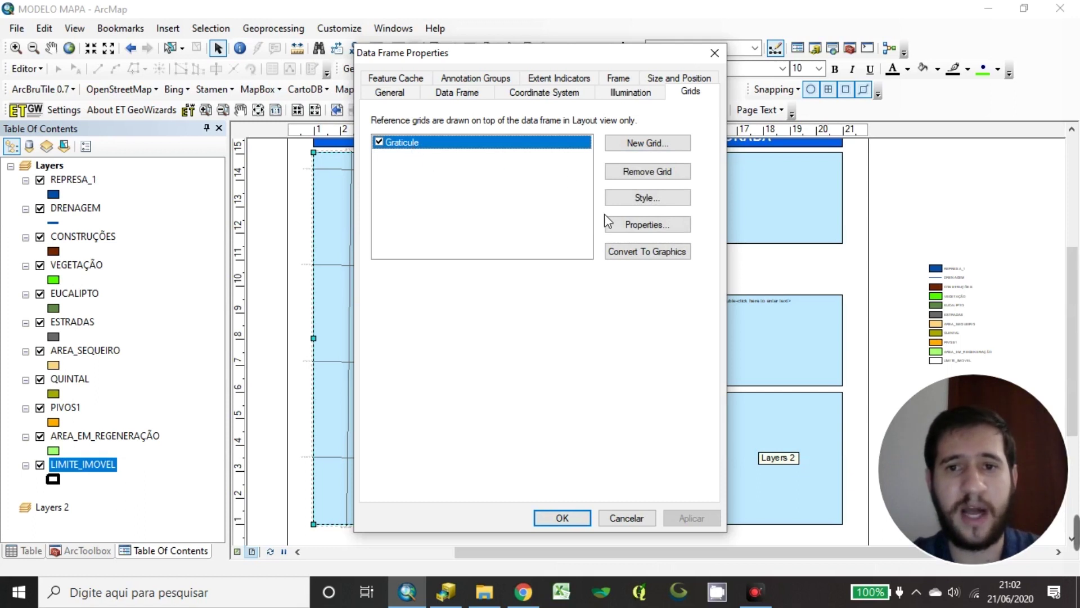
pyautogui.click(674, 172)
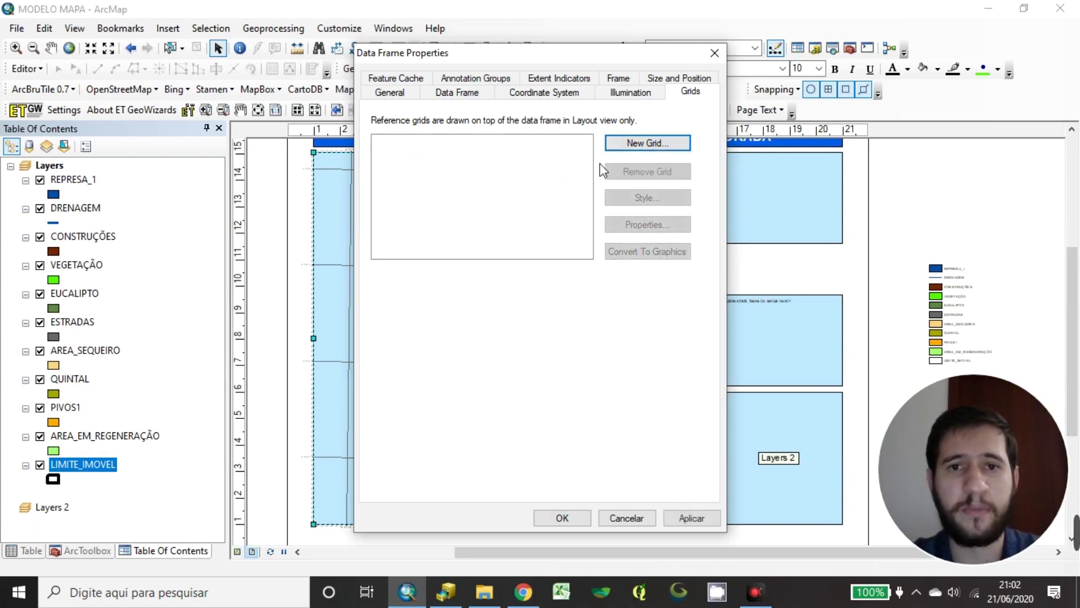
# Create a Measured Grid in map units with default options and apply it
pyautogui.click(631, 144)
pyautogui.click(521, 241)
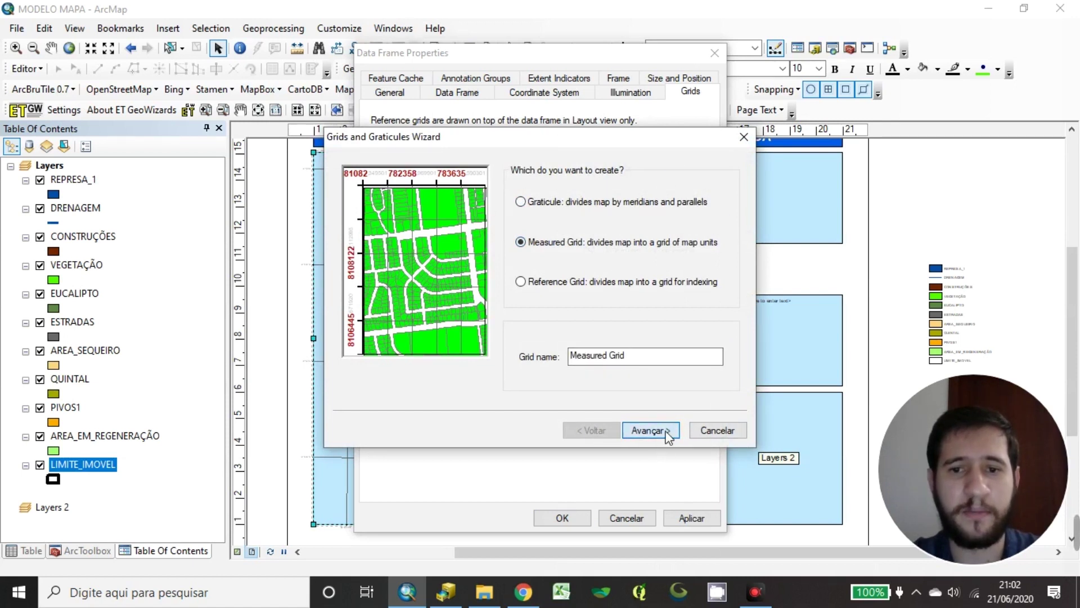
pyautogui.click(650, 435)
pyautogui.click(650, 430)
pyautogui.click(650, 430)
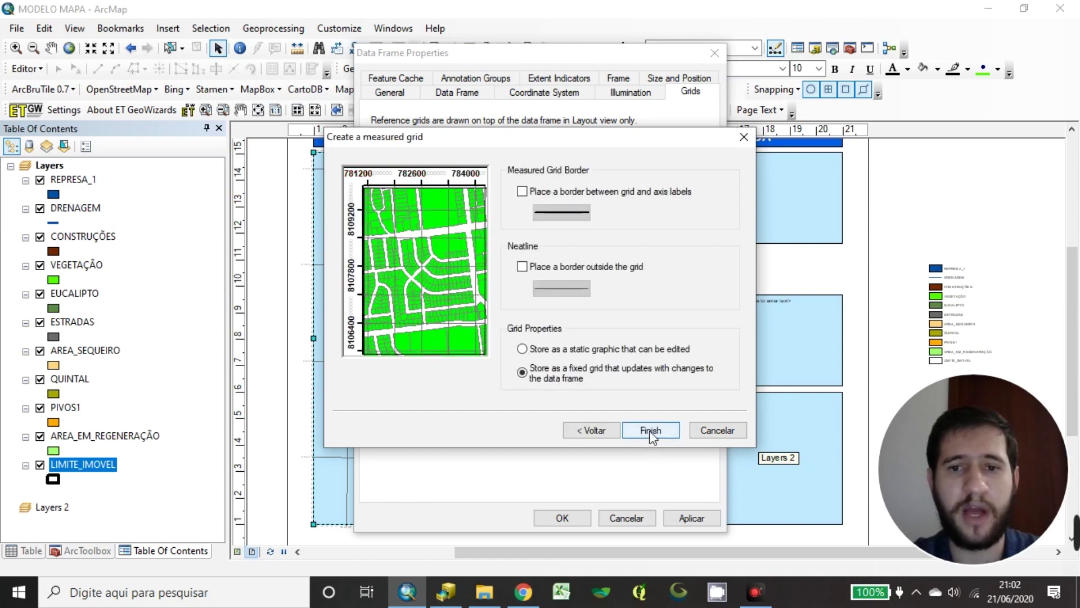
pyautogui.click(651, 431)
pyautogui.click(573, 523)
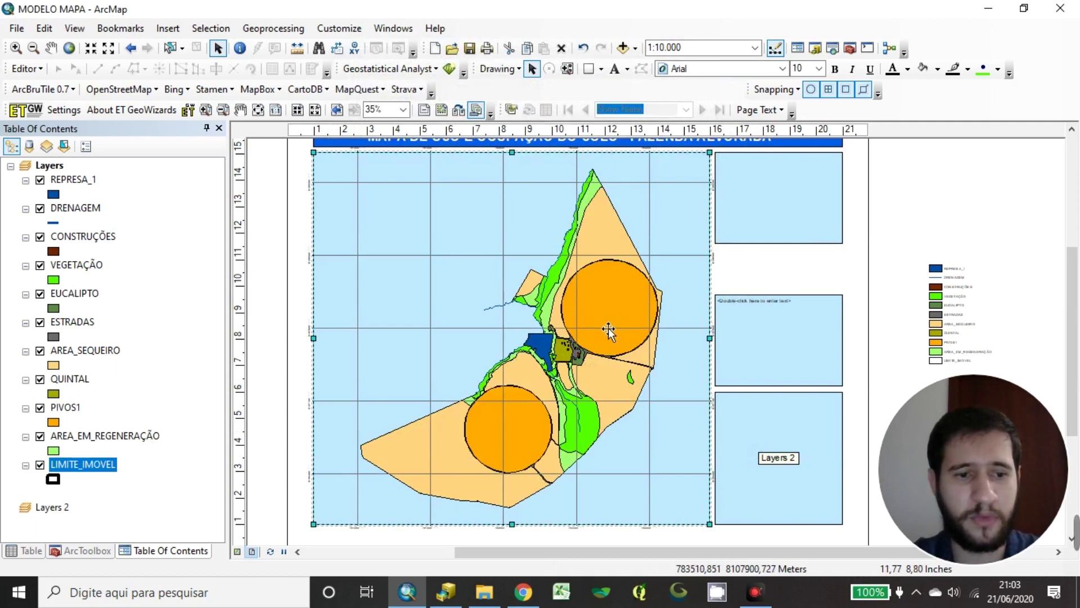
pyautogui.click(538, 336)
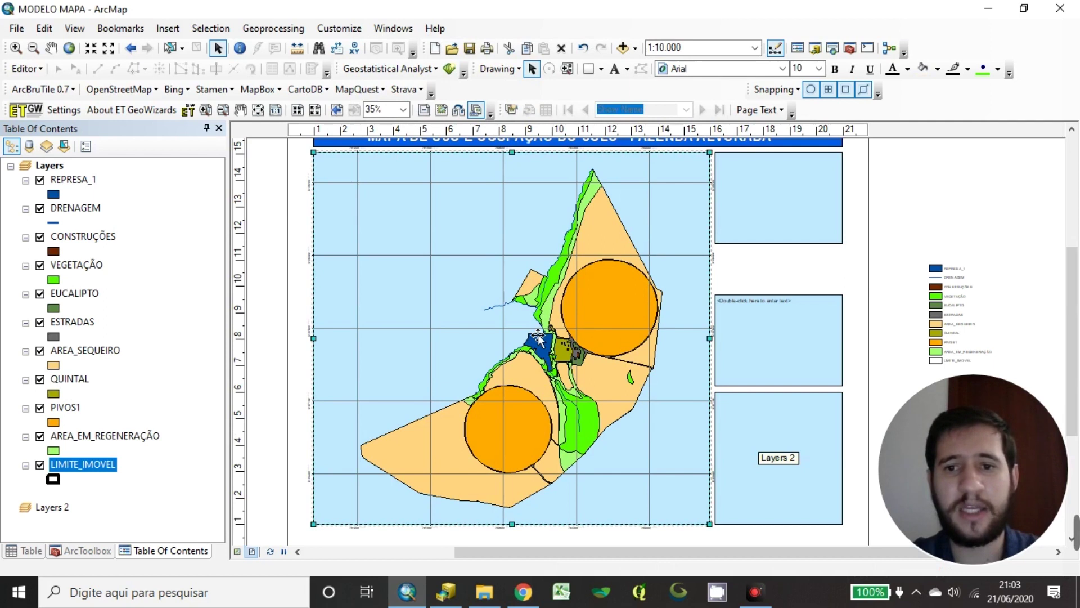
pyautogui.click(990, 179)
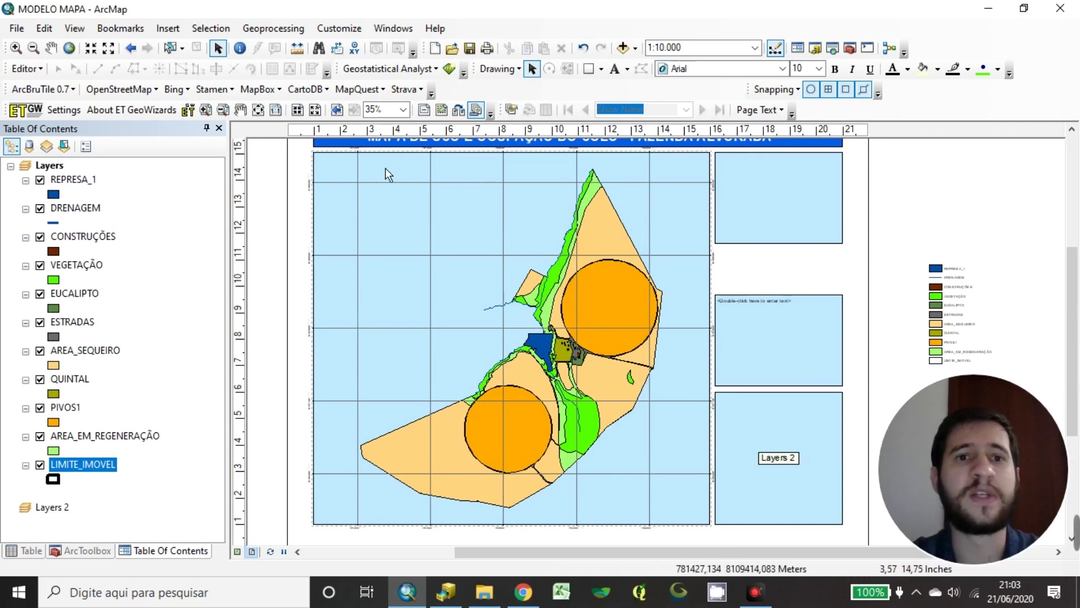
pyautogui.moveTo(386, 167); pyautogui.dragTo(416, 200)
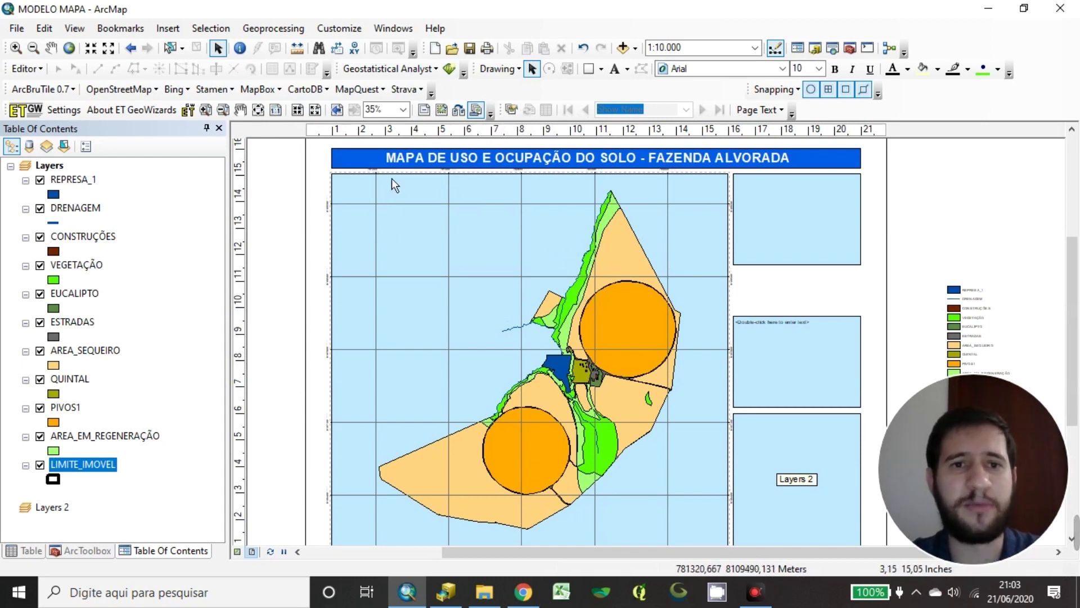
pyautogui.scroll(4, 380, 163)
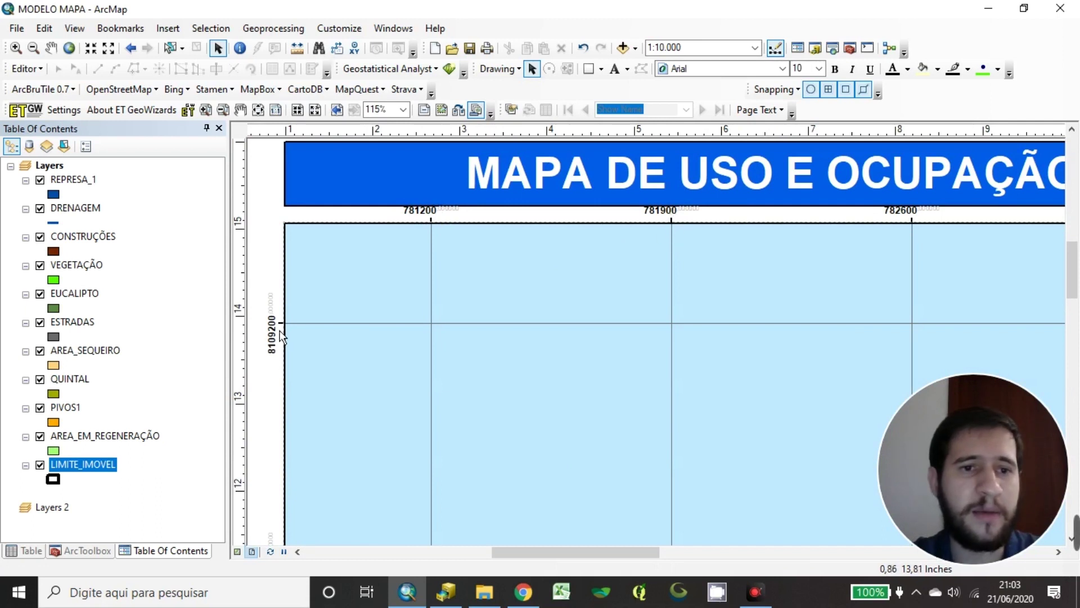
pyautogui.scroll(-3, 423, 338)
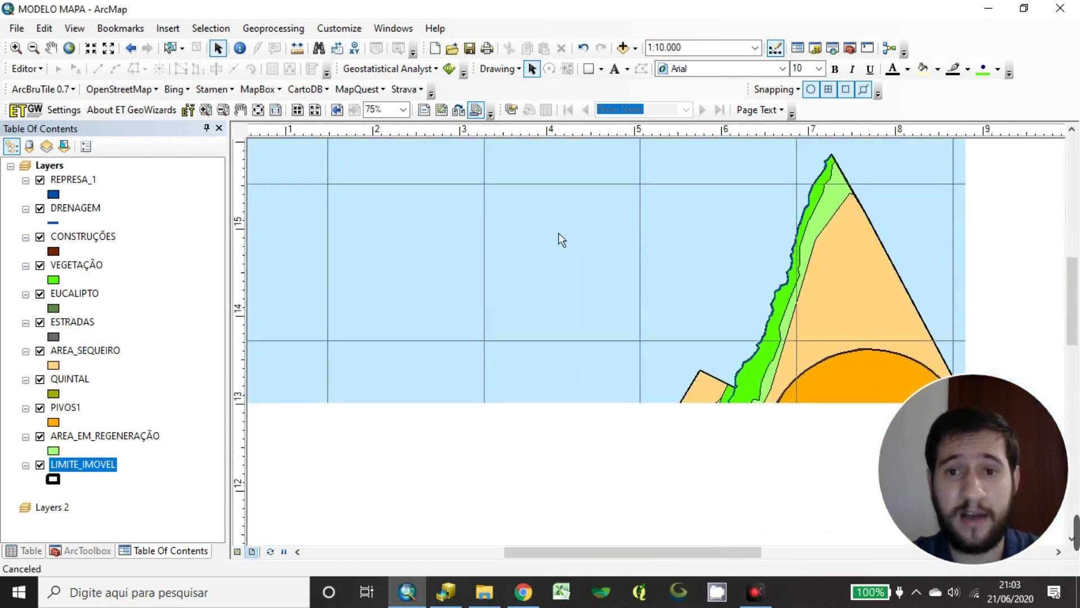
pyautogui.scroll(-2, 602, 373)
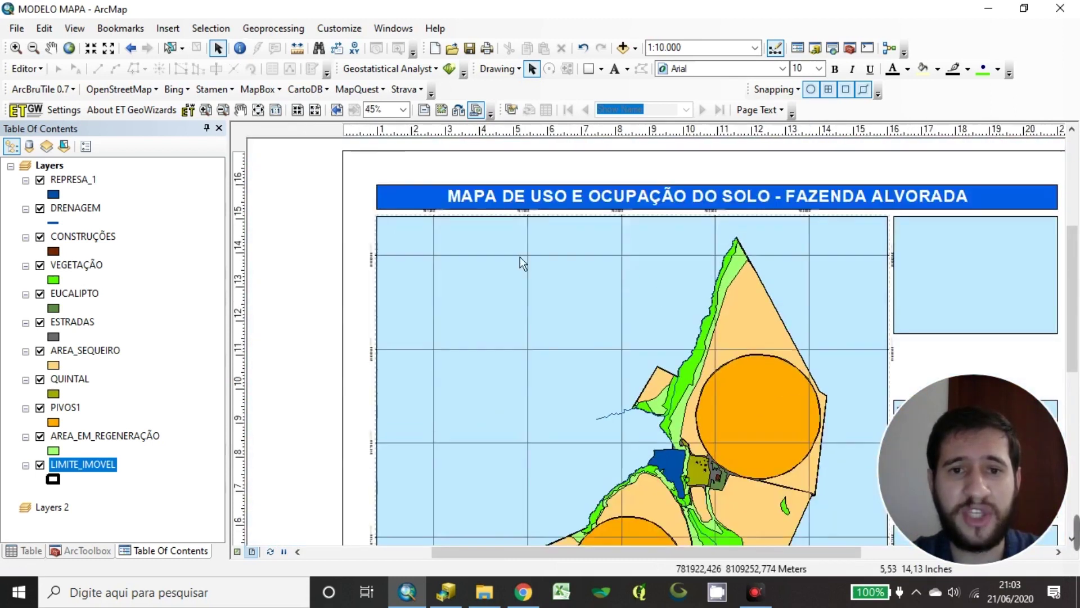
pyautogui.moveTo(531, 473); pyautogui.dragTo(566, 296)
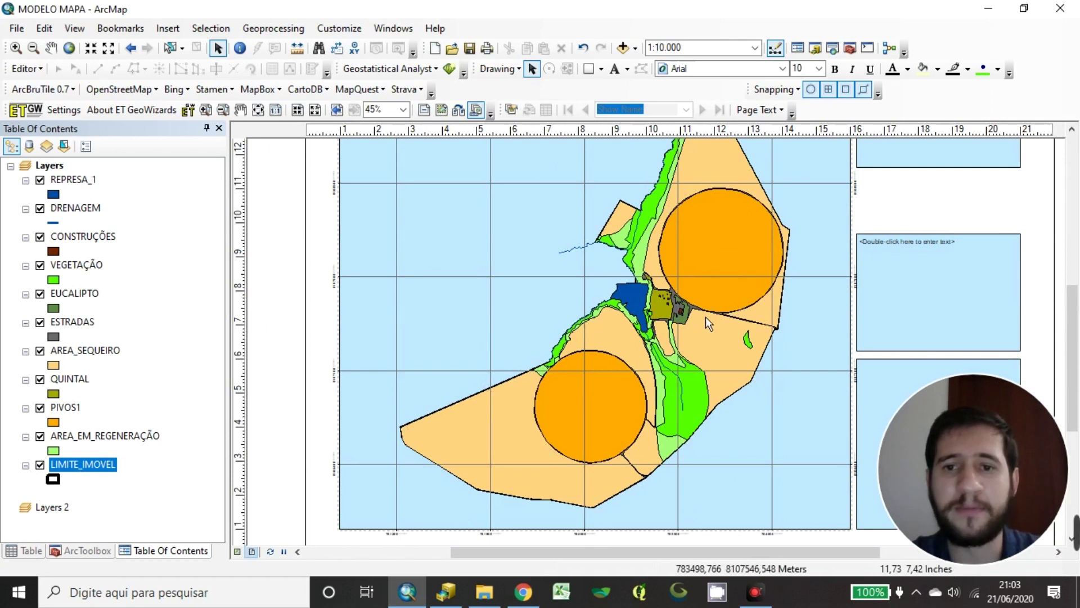
pyautogui.moveTo(869, 274); pyautogui.dragTo(780, 368)
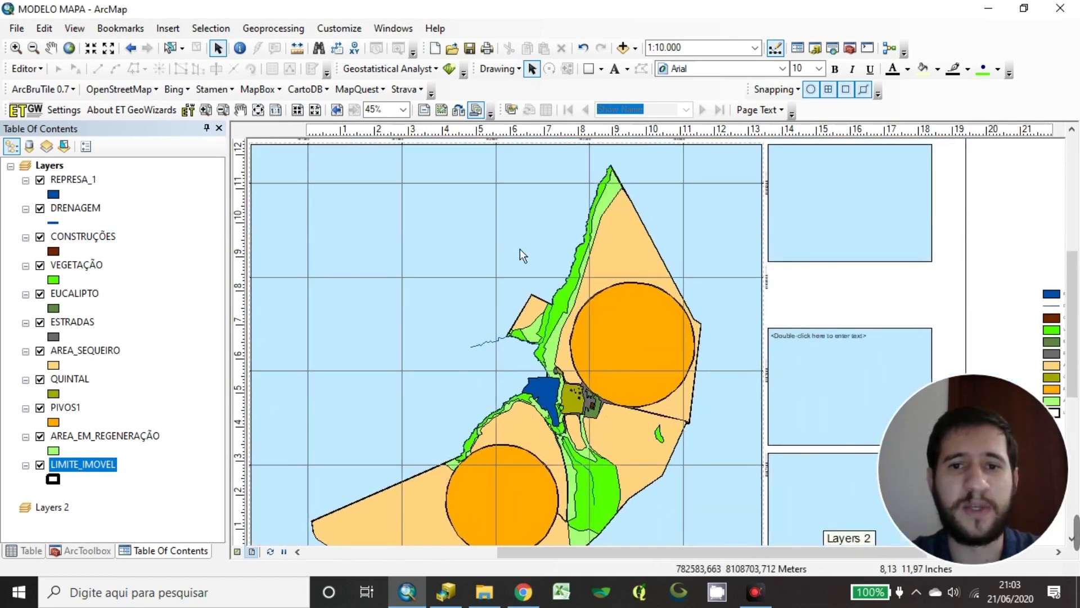
pyautogui.scroll(-4, 548, 411)
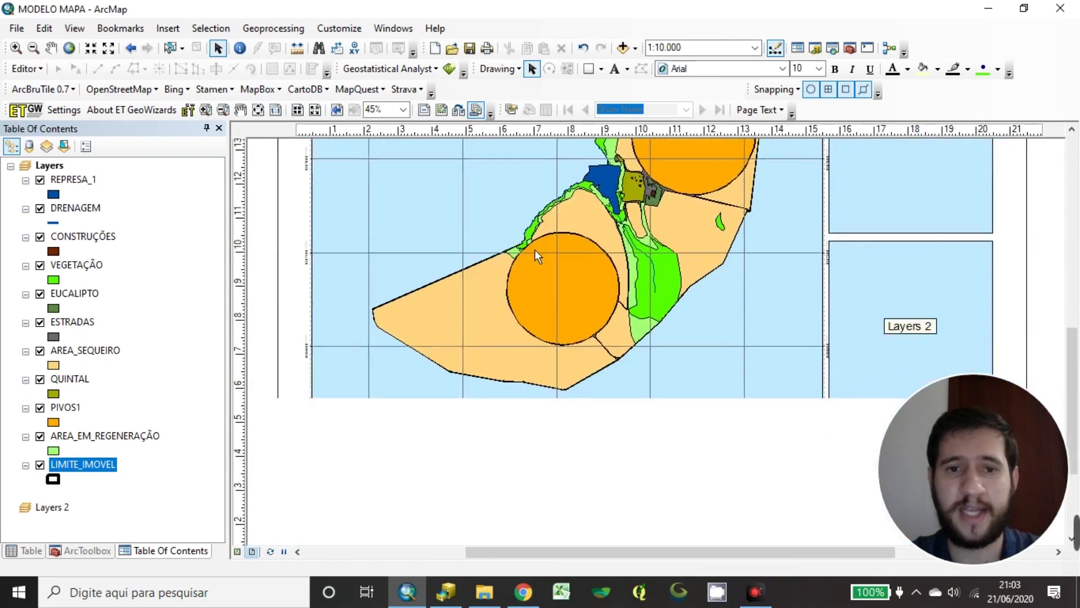
pyautogui.scroll(-4, 440, 433)
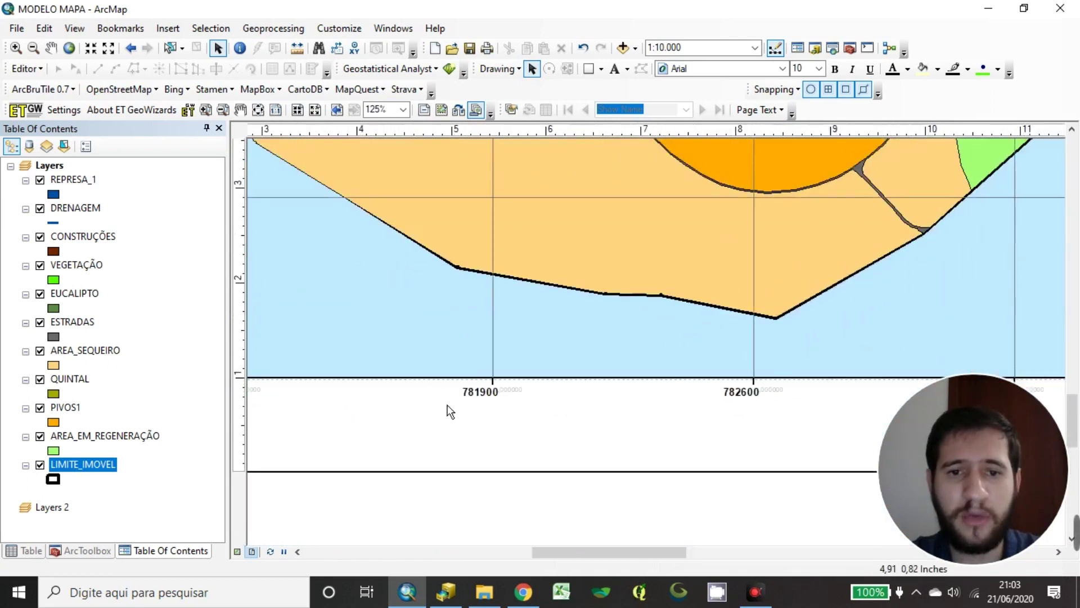
pyautogui.scroll(5, 469, 376)
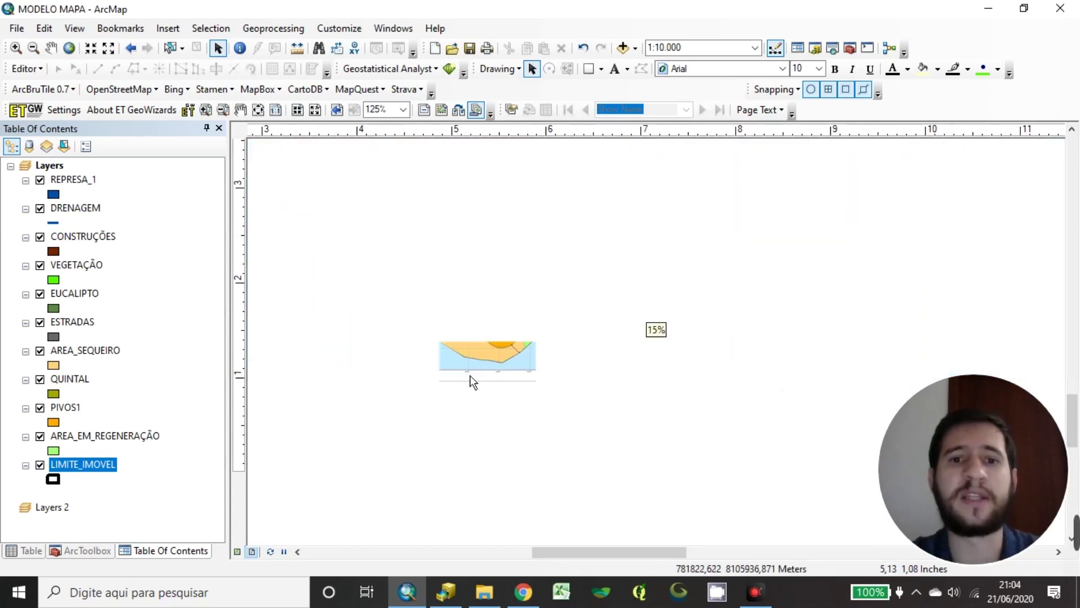
pyautogui.scroll(-4, 507, 282)
pyautogui.scroll(2, 511, 285)
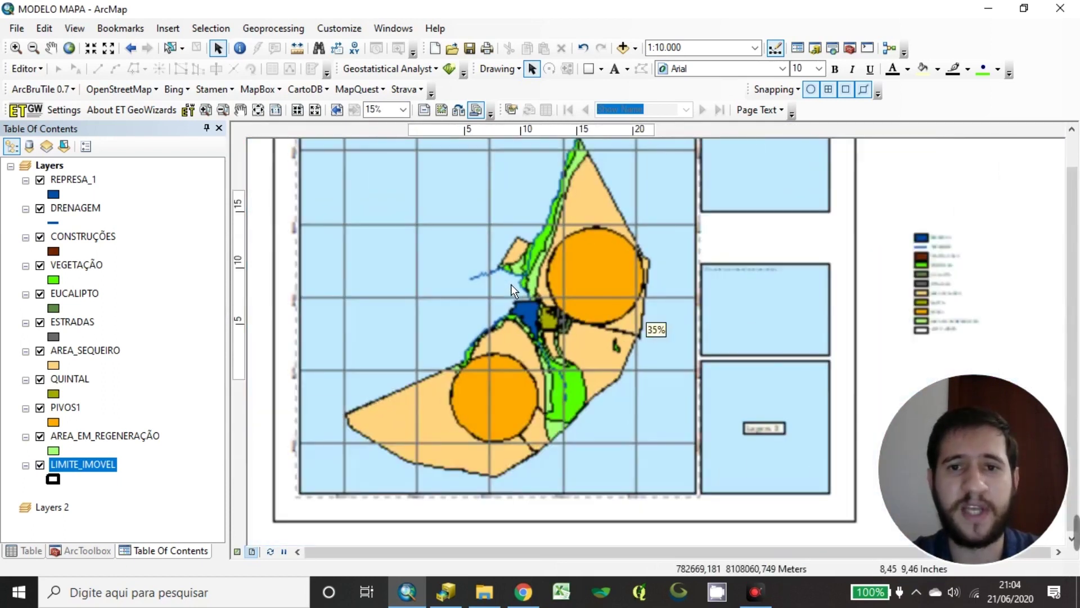
pyautogui.rightClick(446, 283)
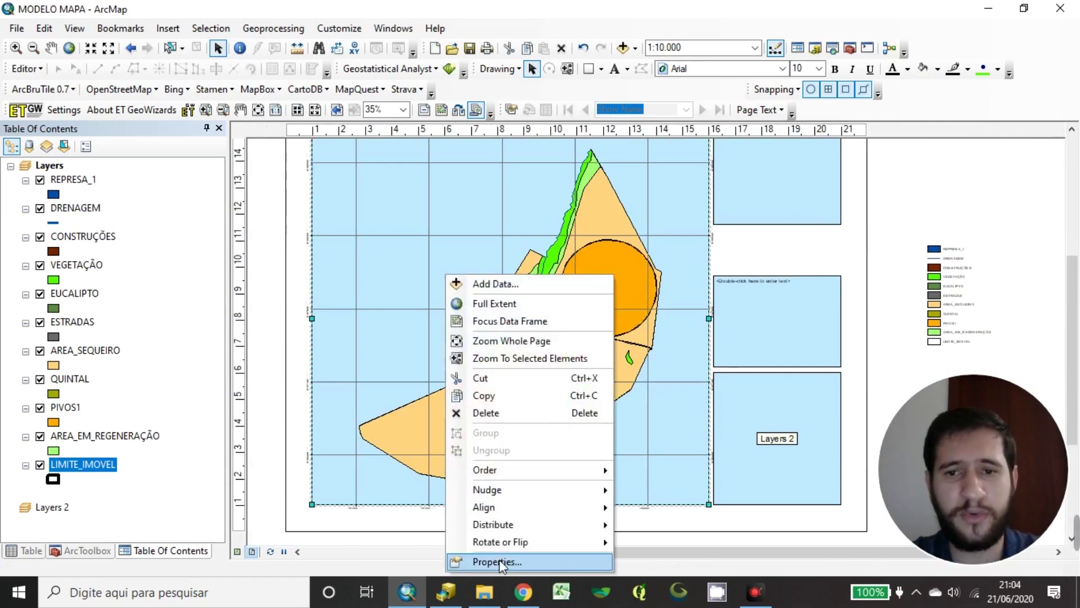
# Set the Measured Grid's label size to 10 in its Labels properties
pyautogui.click(499, 560)
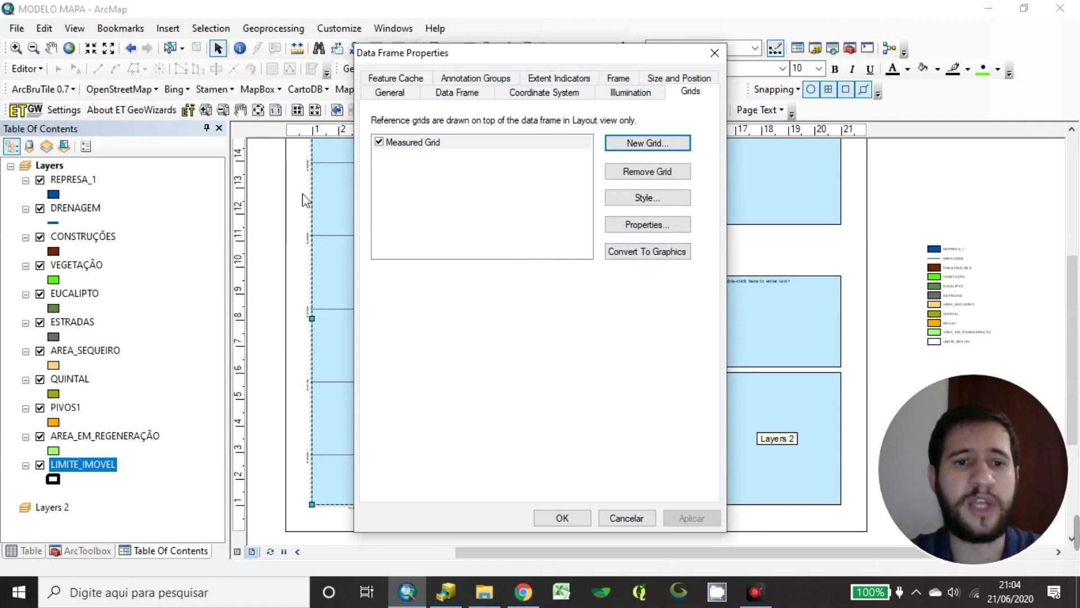
pyautogui.click(698, 81)
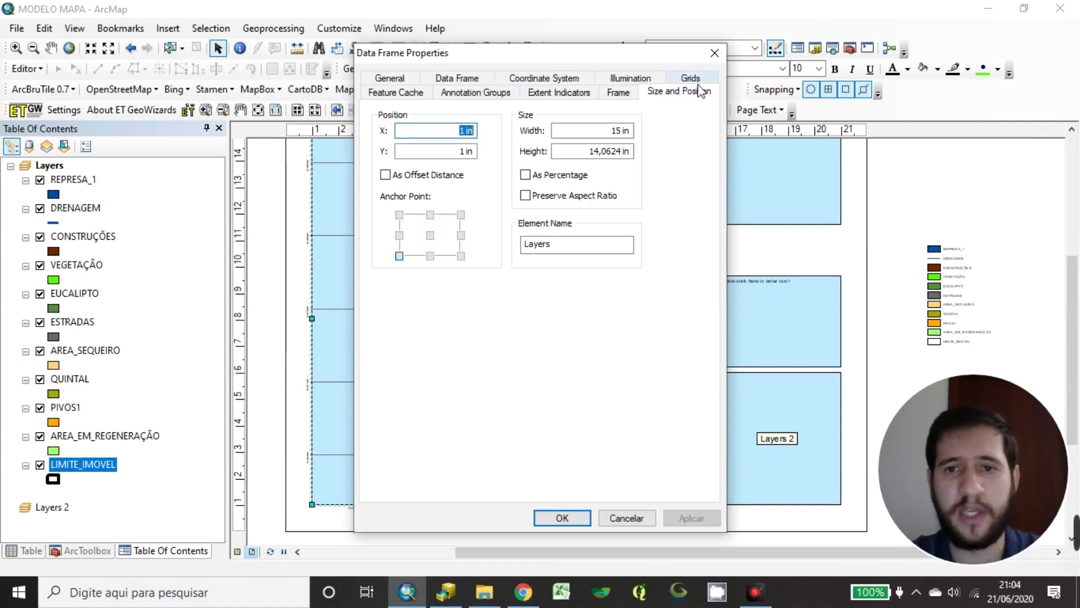
pyautogui.click(692, 79)
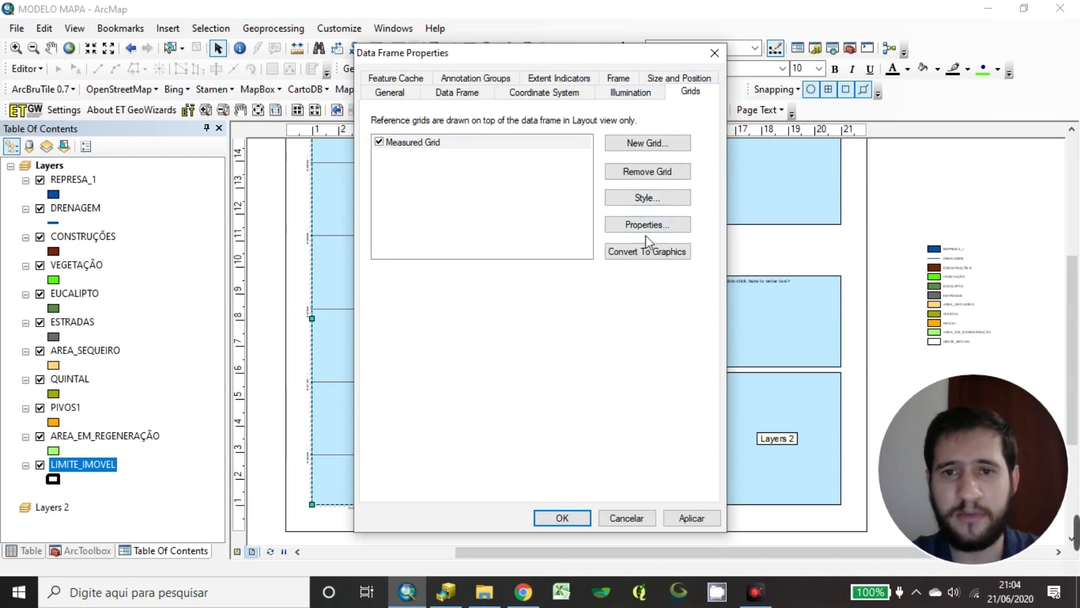
pyautogui.click(664, 225)
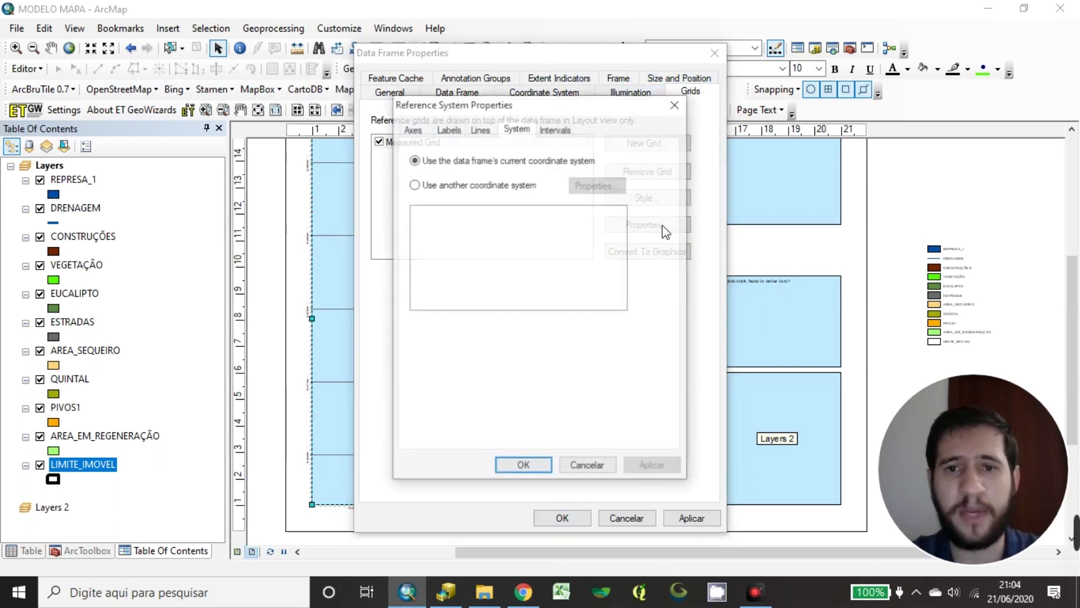
pyautogui.click(415, 130)
pyautogui.moveTo(572, 103); pyautogui.dragTo(550, 137)
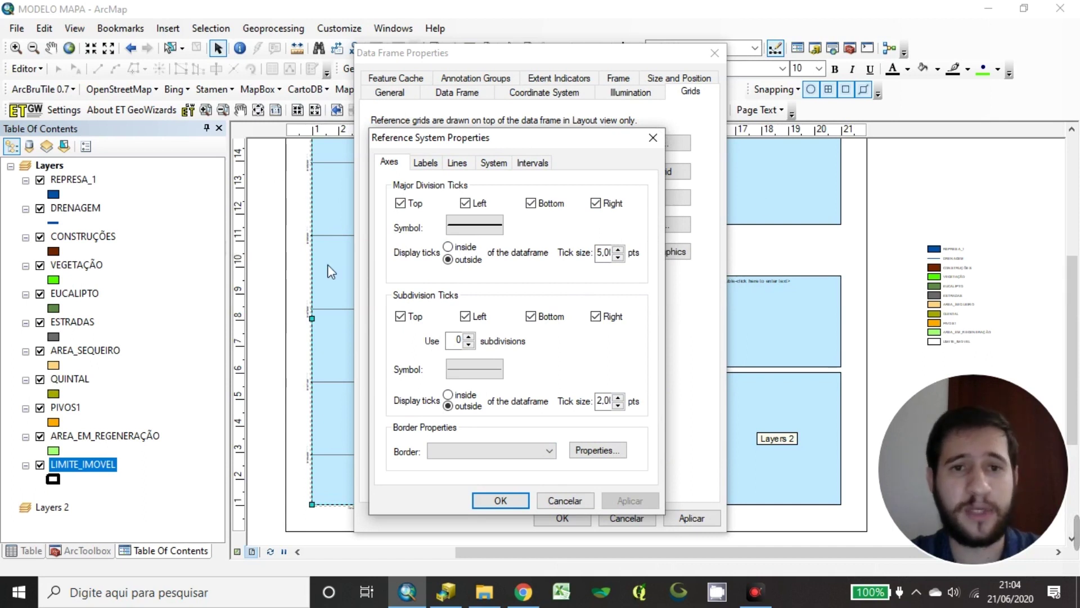
pyautogui.click(428, 163)
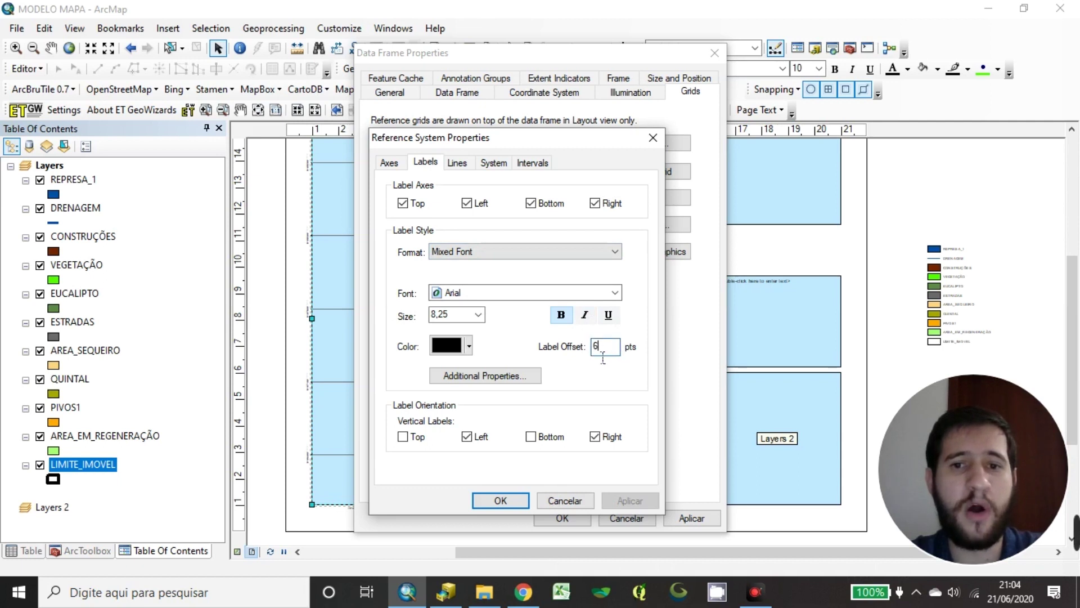
pyautogui.moveTo(595, 140); pyautogui.dragTo(641, 130)
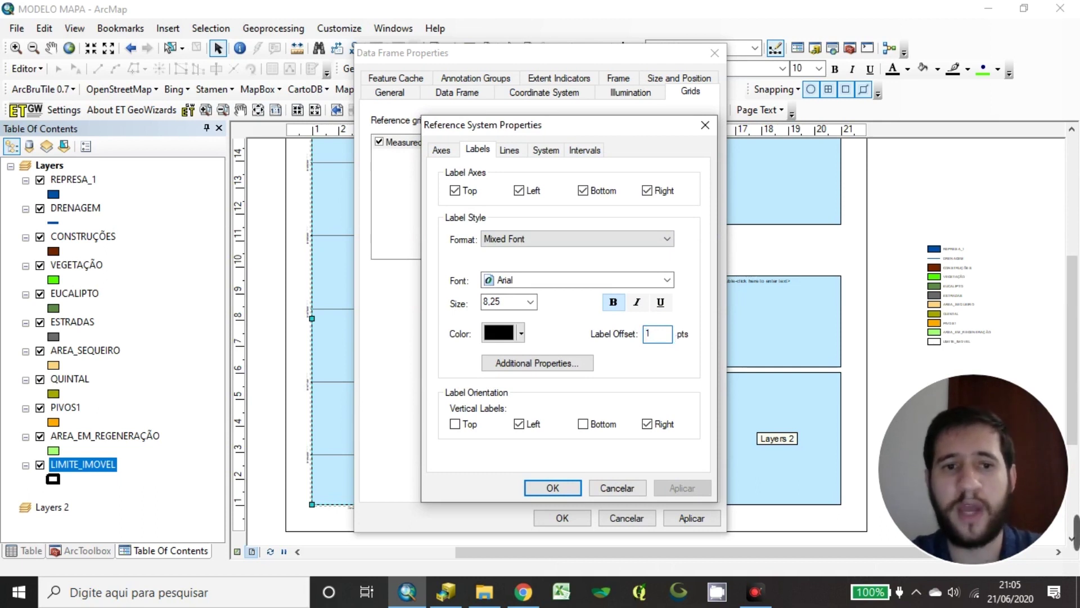
pyautogui.moveTo(506, 302); pyautogui.dragTo(465, 315)
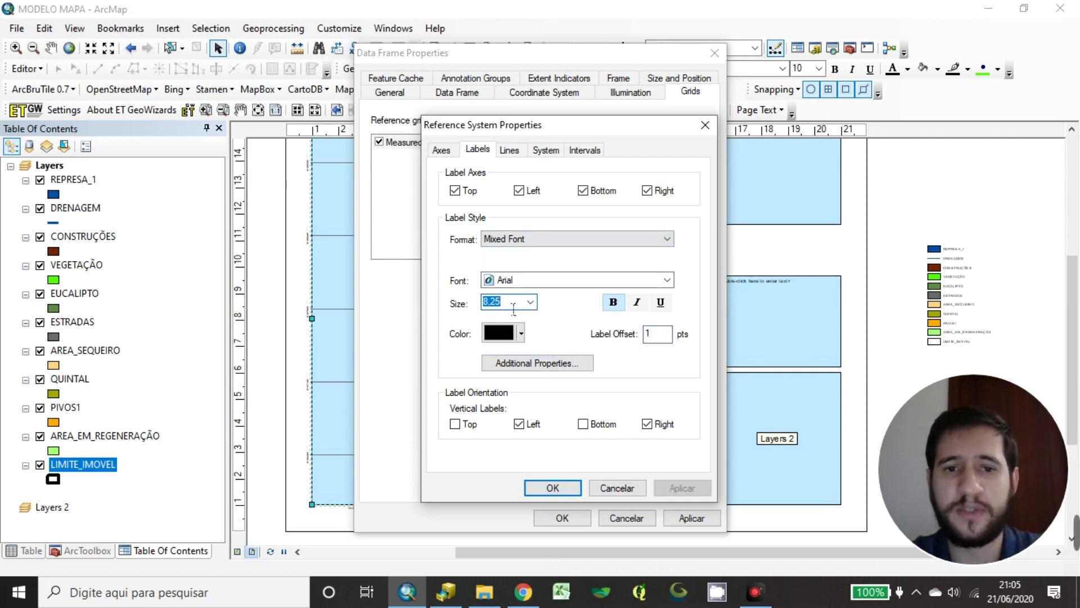
pyautogui.write('10')
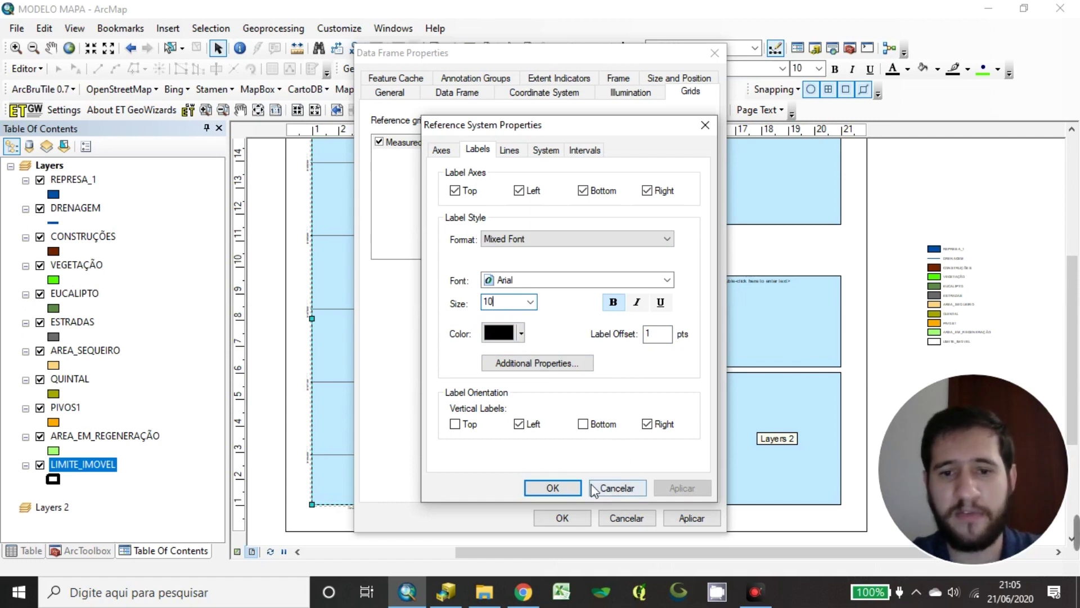
pyautogui.click(570, 489)
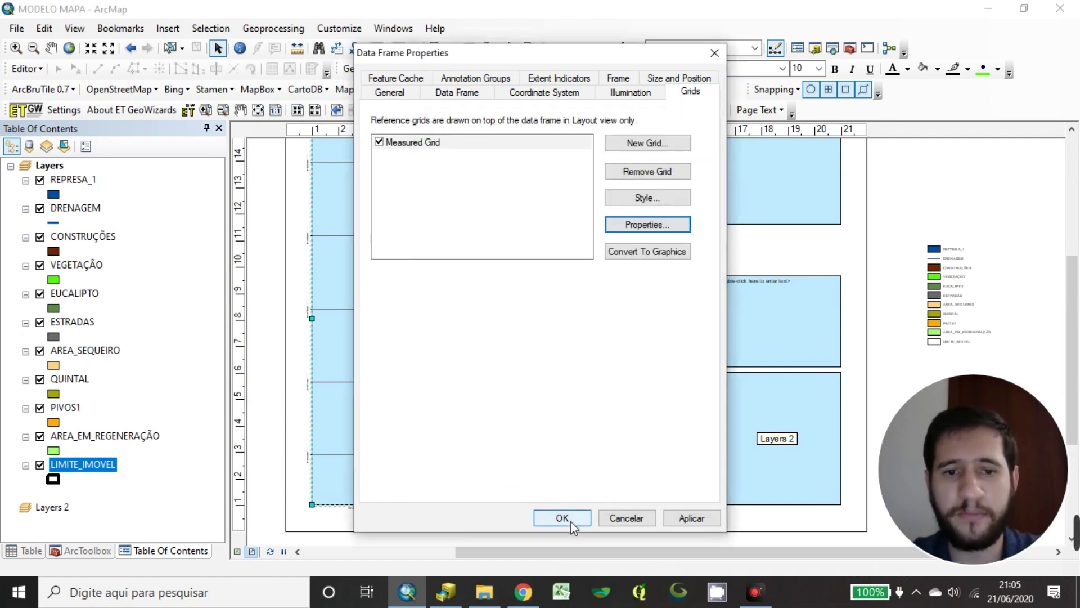
pyautogui.click(562, 517)
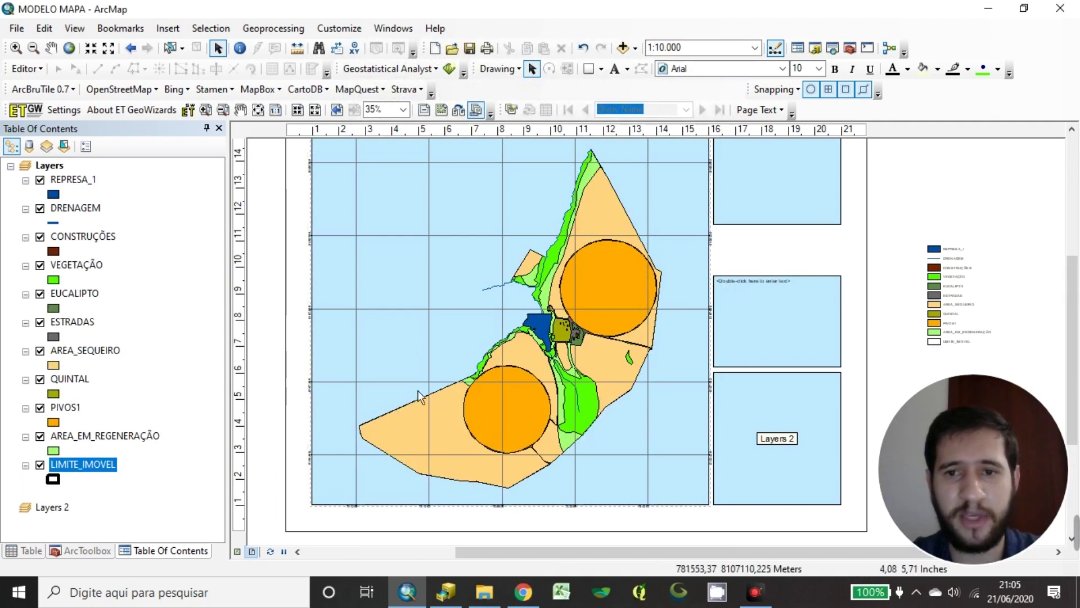
# Zoom in on the enlarged grid labels, pan back to the title, and right-click the map frame
pyautogui.scroll(3, 707, 417)
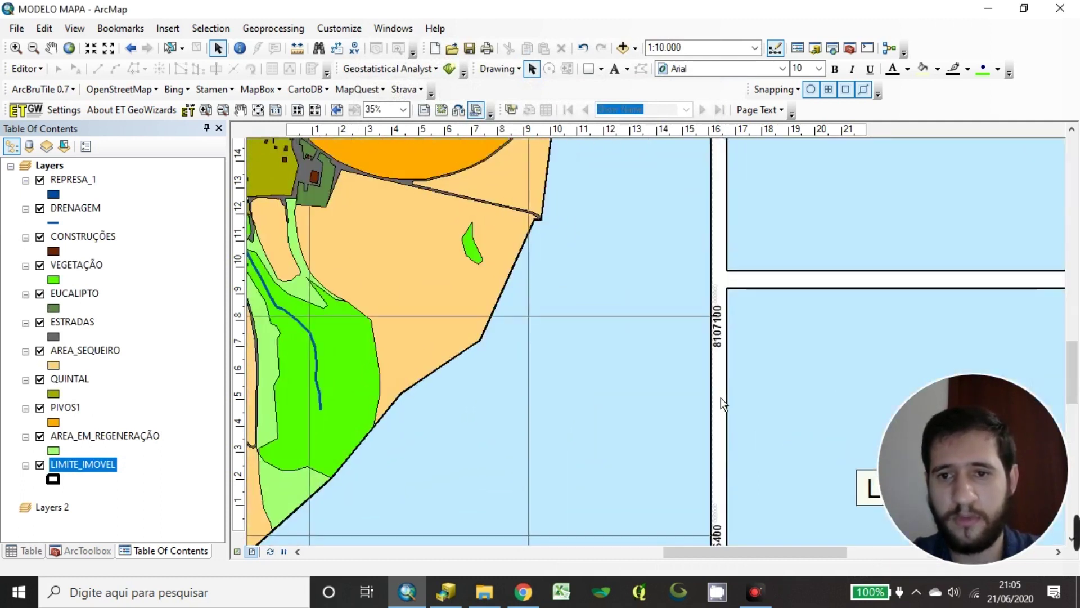
pyautogui.scroll(3, 653, 204)
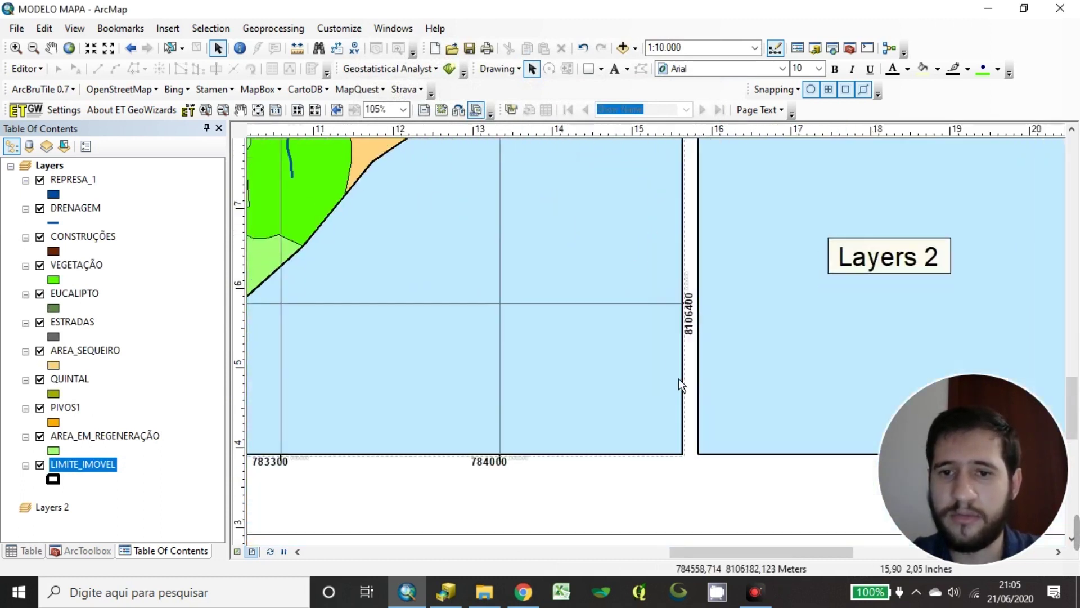
pyautogui.scroll(-3, 696, 360)
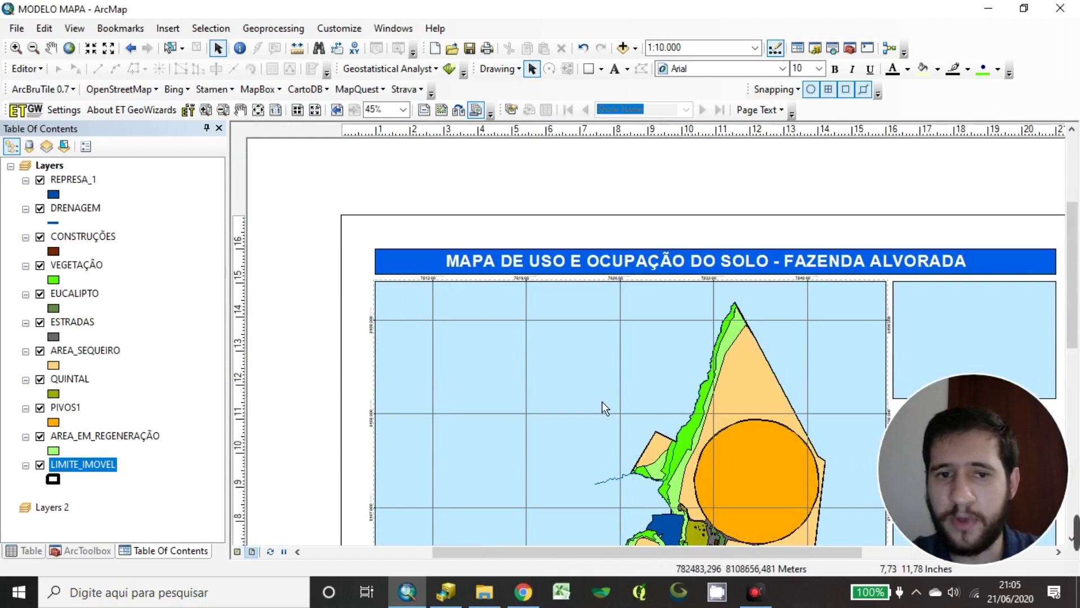
pyautogui.moveTo(602, 401); pyautogui.dragTo(578, 188)
pyautogui.moveTo(504, 393); pyautogui.dragTo(514, 423)
pyautogui.moveTo(536, 342); pyautogui.dragTo(589, 377)
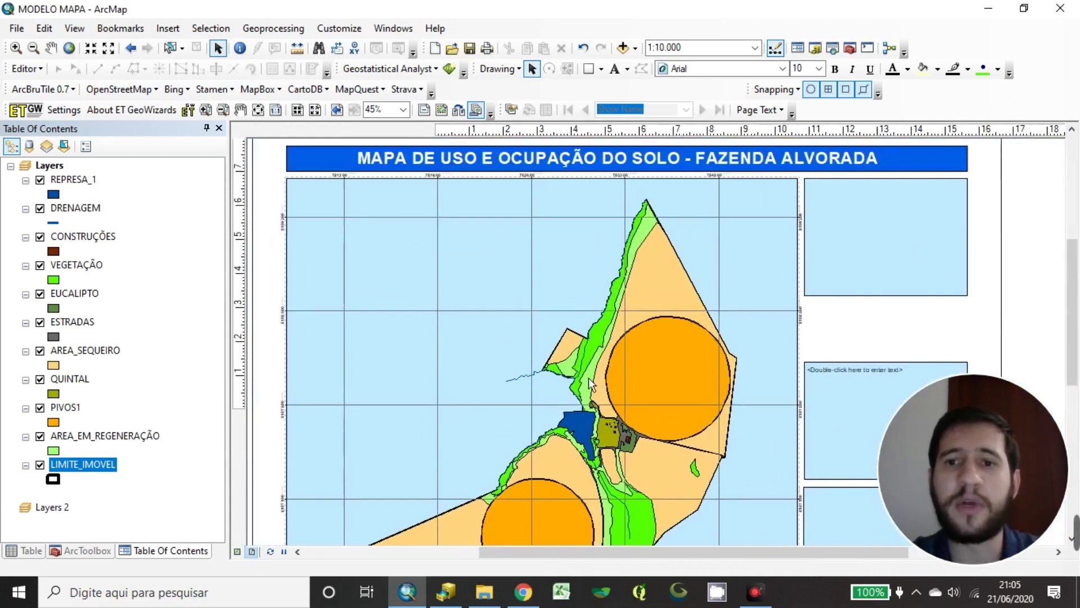
pyautogui.rightClick(456, 357)
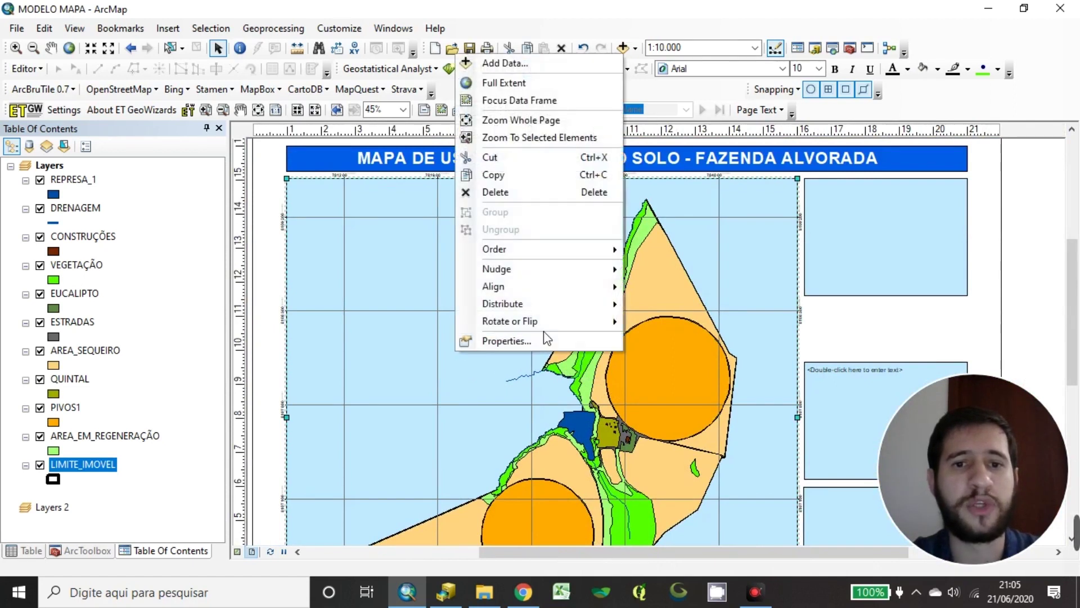
# Set the measured grid's X/Y axis interval to 700 and choose 'Do not show lines or ticks'
pyautogui.click(545, 341)
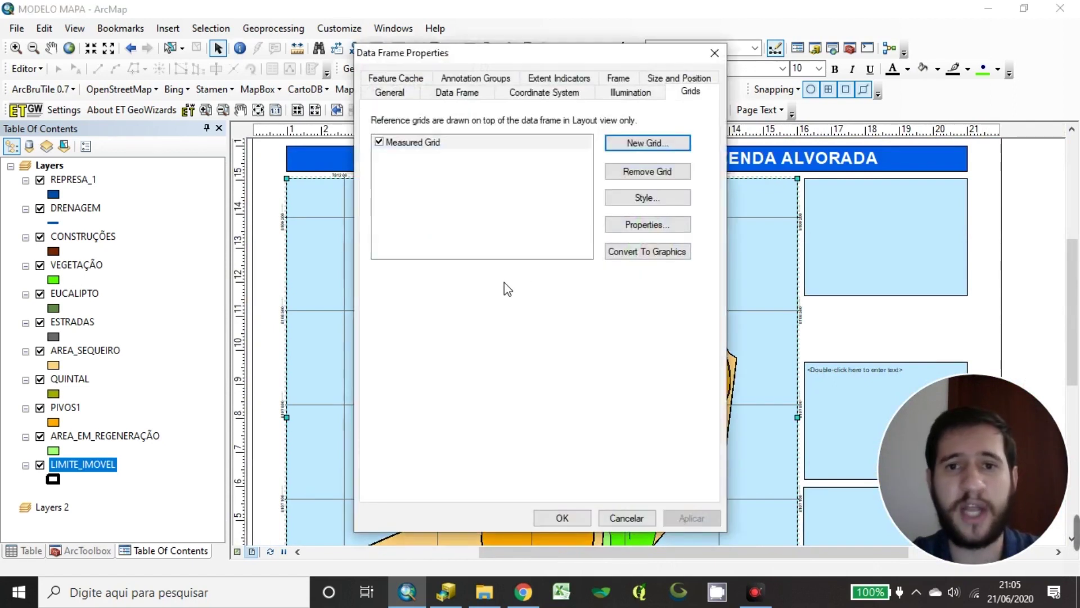
pyautogui.click(680, 228)
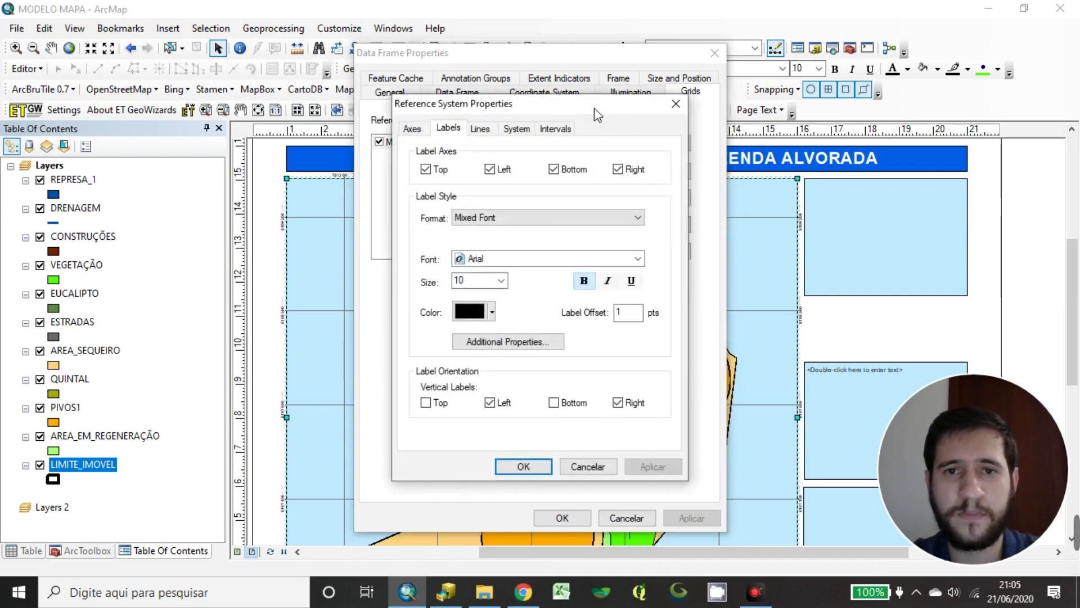
pyautogui.click(541, 130)
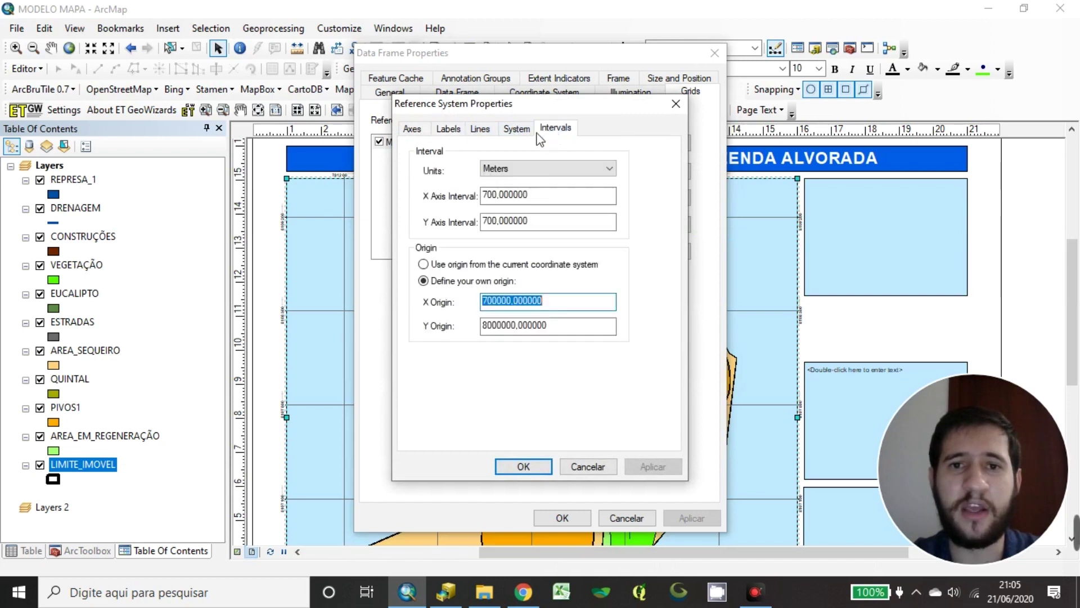
pyautogui.doubleClick(548, 195)
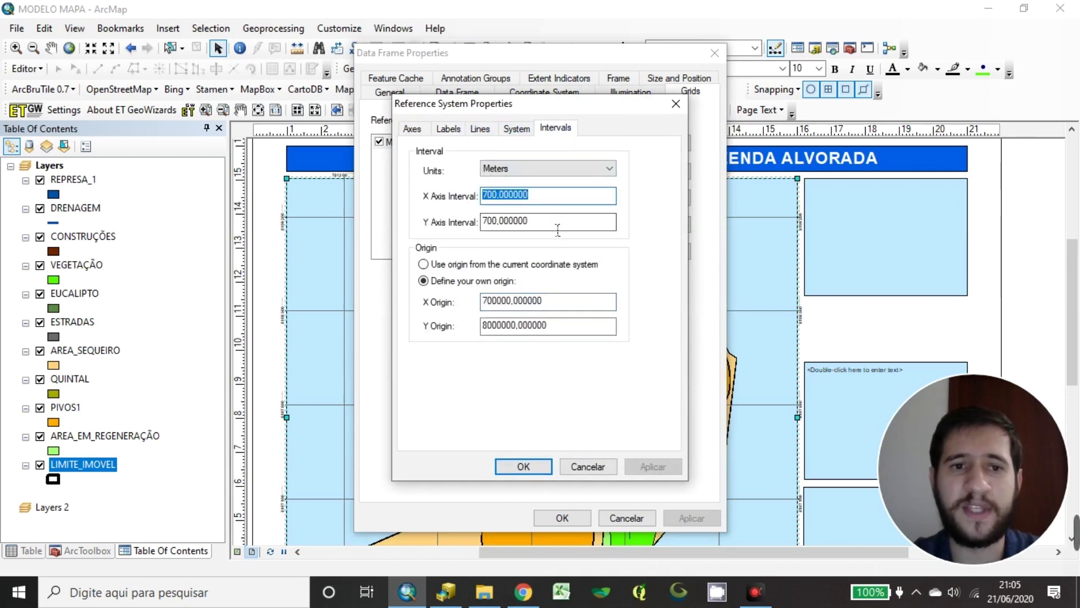
pyautogui.press('Tab')
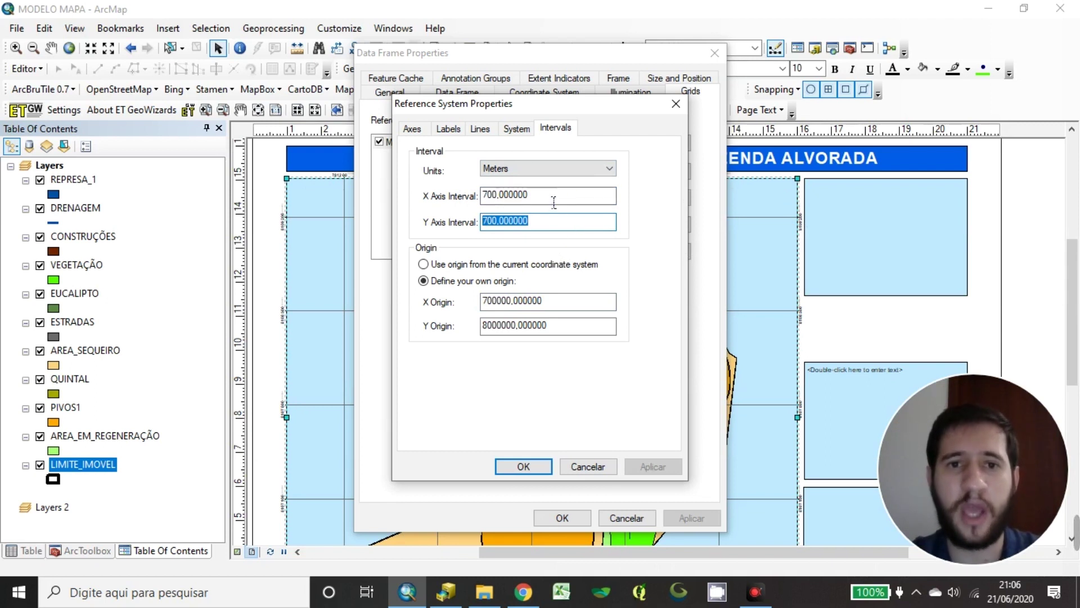
pyautogui.click(479, 129)
pyautogui.click(430, 190)
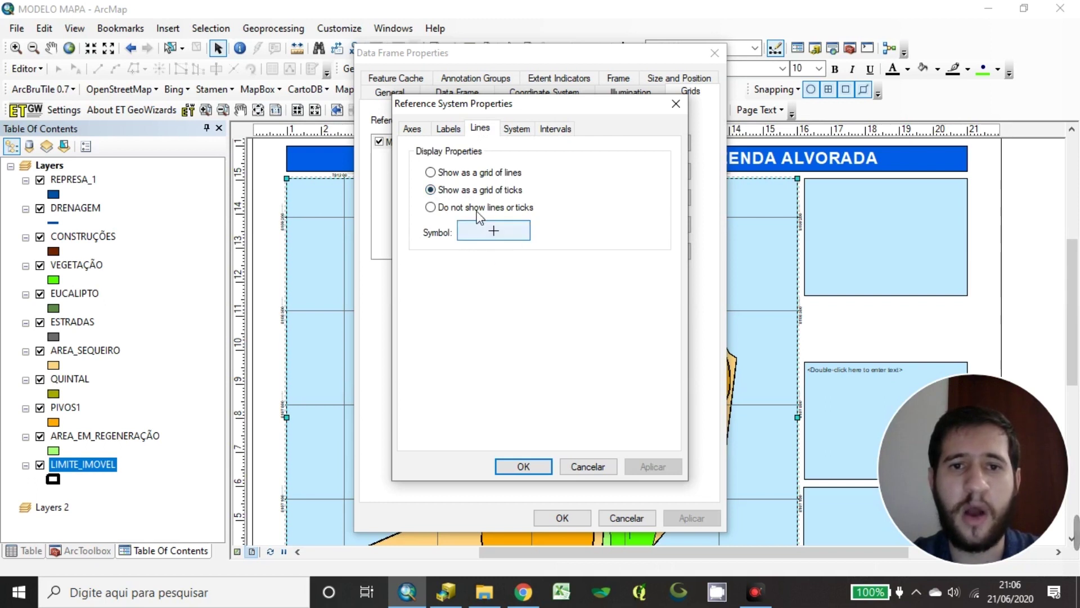
pyautogui.click(430, 207)
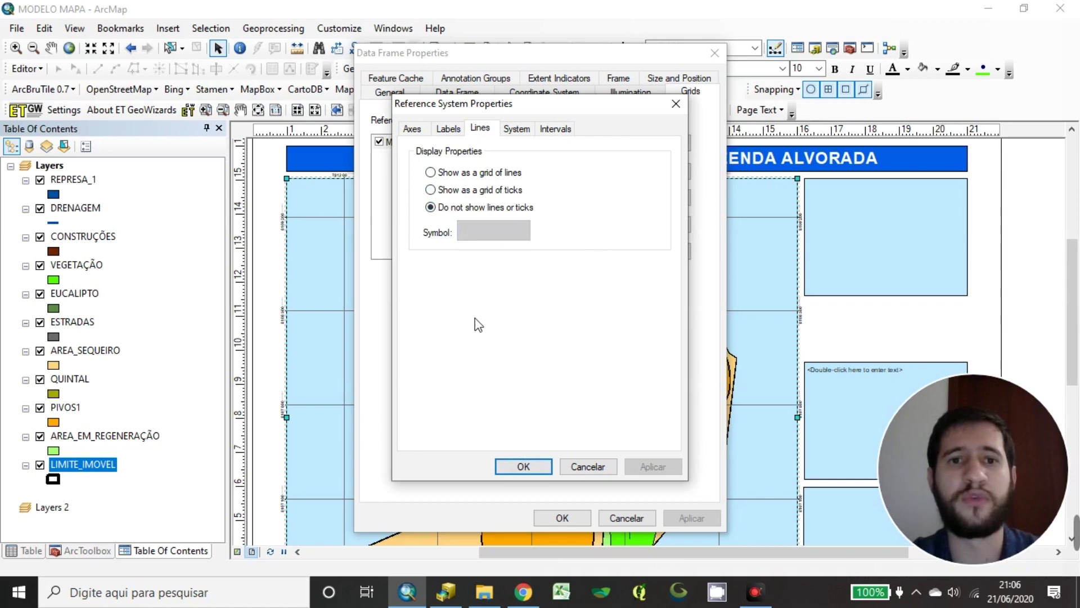
pyautogui.click(518, 468)
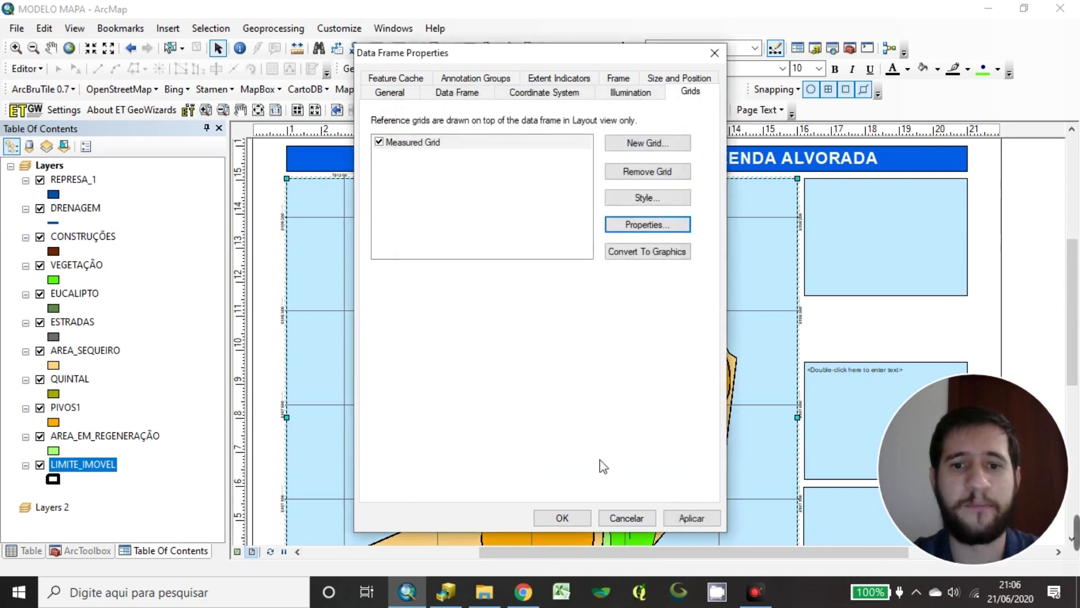
pyautogui.click(561, 520)
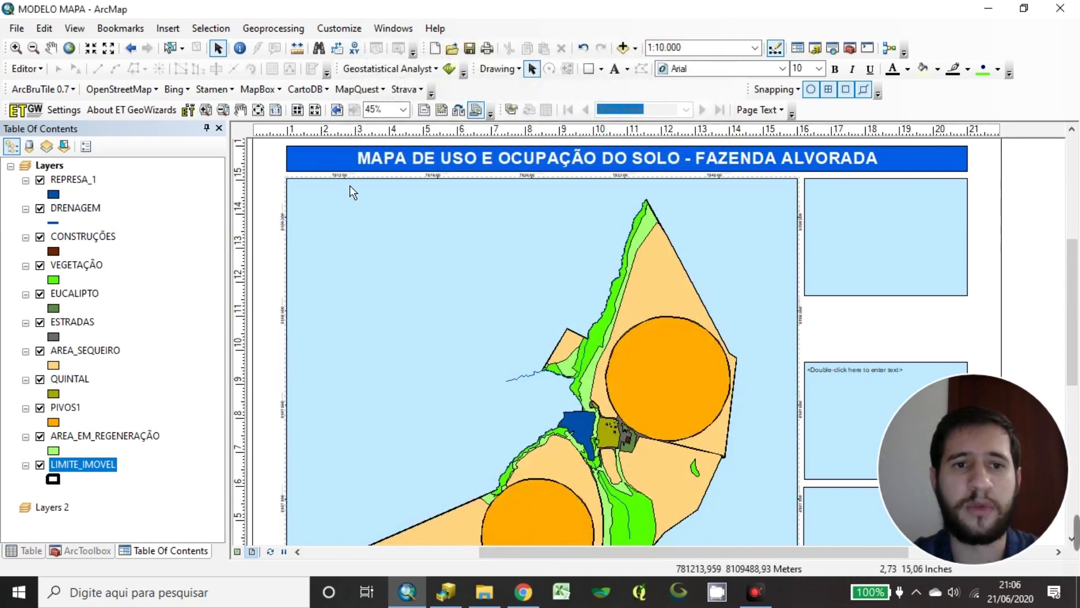
# Zoom and pan to centre the whole layout page, then open the Insert menu
pyautogui.scroll(-5, 349, 177)
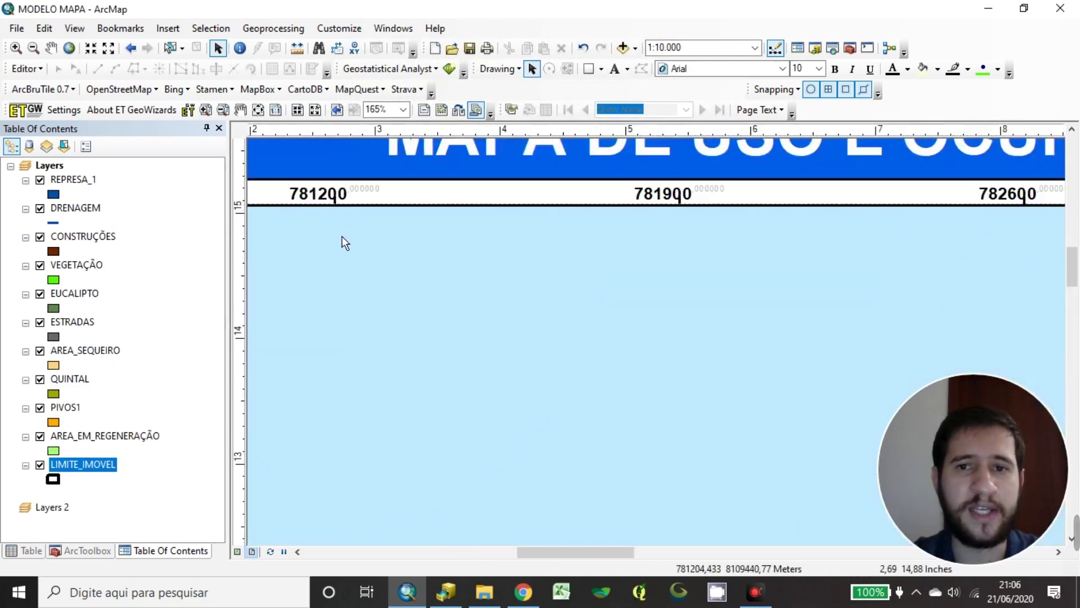
pyautogui.scroll(8, 346, 243)
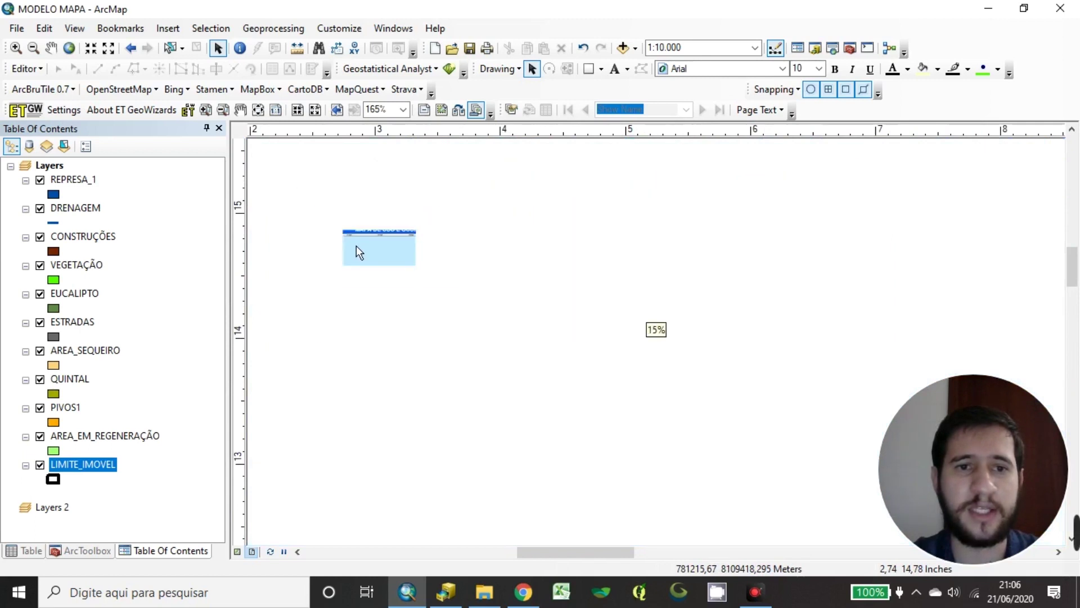
pyautogui.scroll(-3, 386, 304)
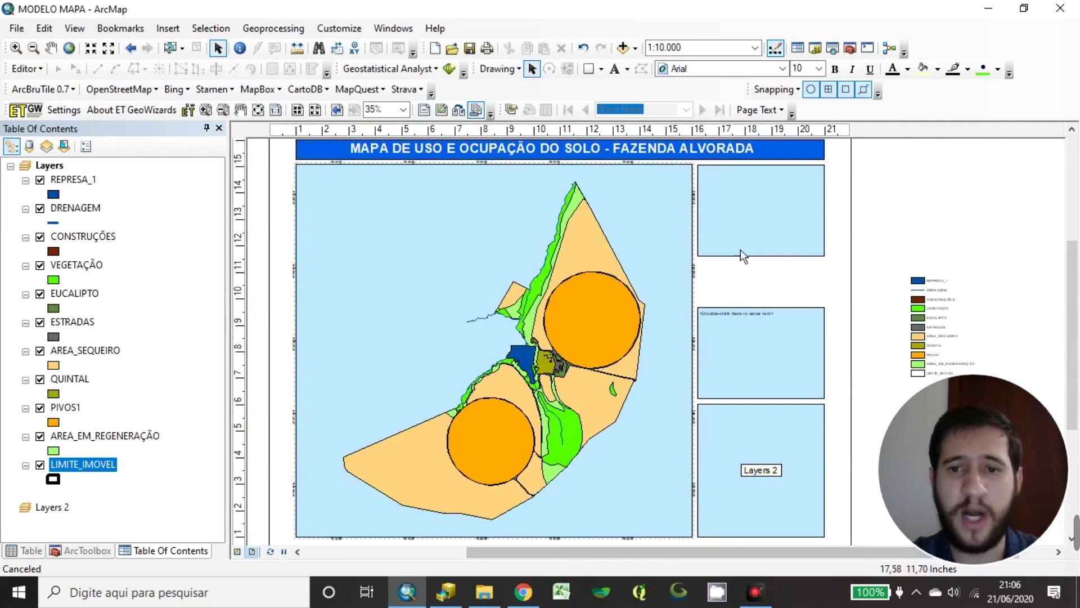
pyautogui.moveTo(680, 274); pyautogui.dragTo(549, 263)
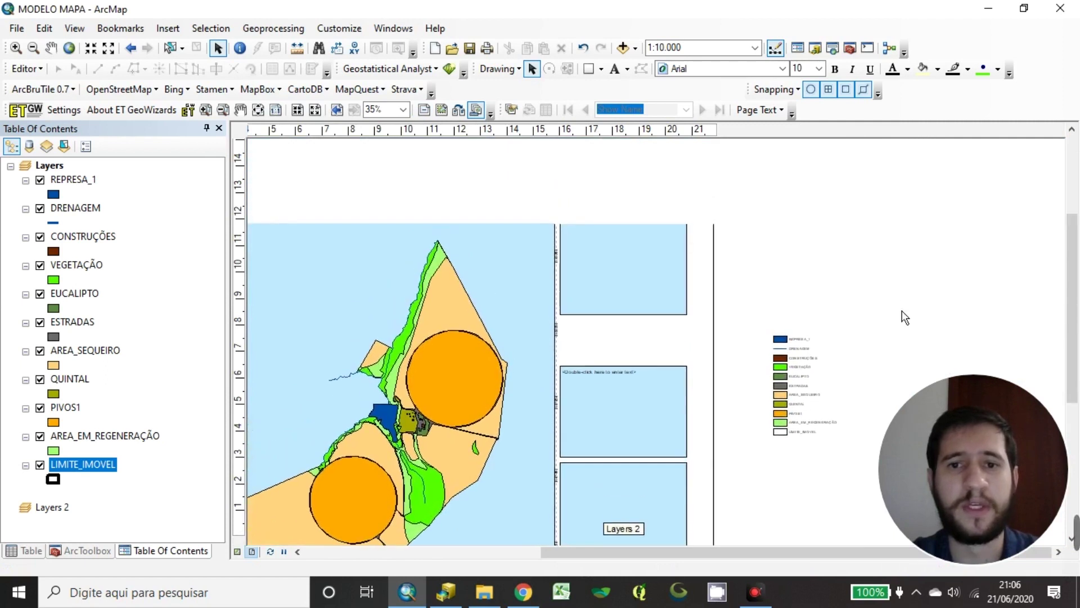
pyautogui.moveTo(844, 331); pyautogui.dragTo(821, 314)
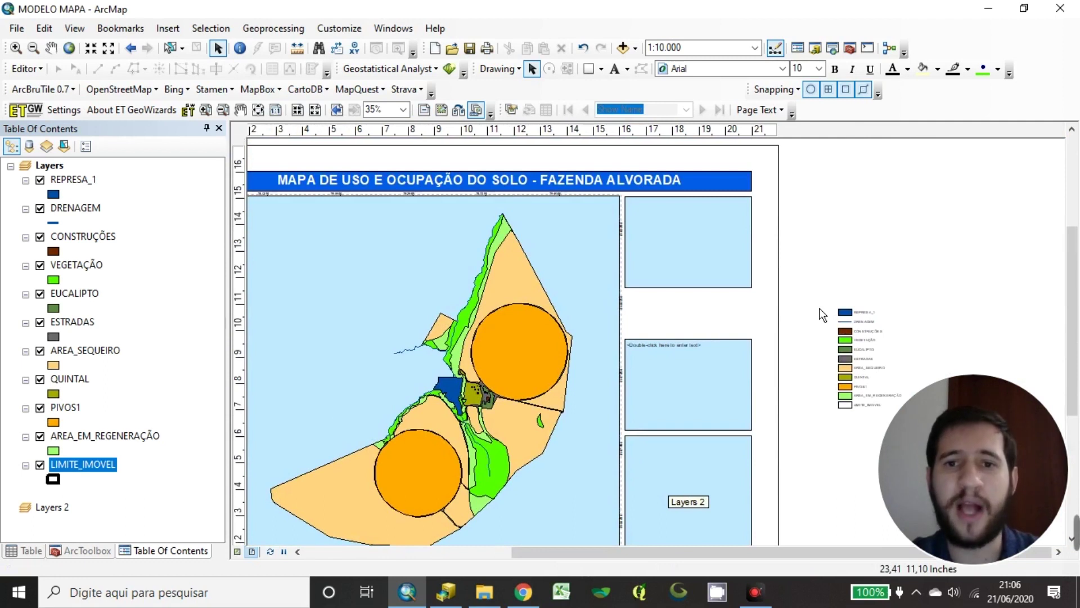
pyautogui.moveTo(509, 333); pyautogui.dragTo(572, 309)
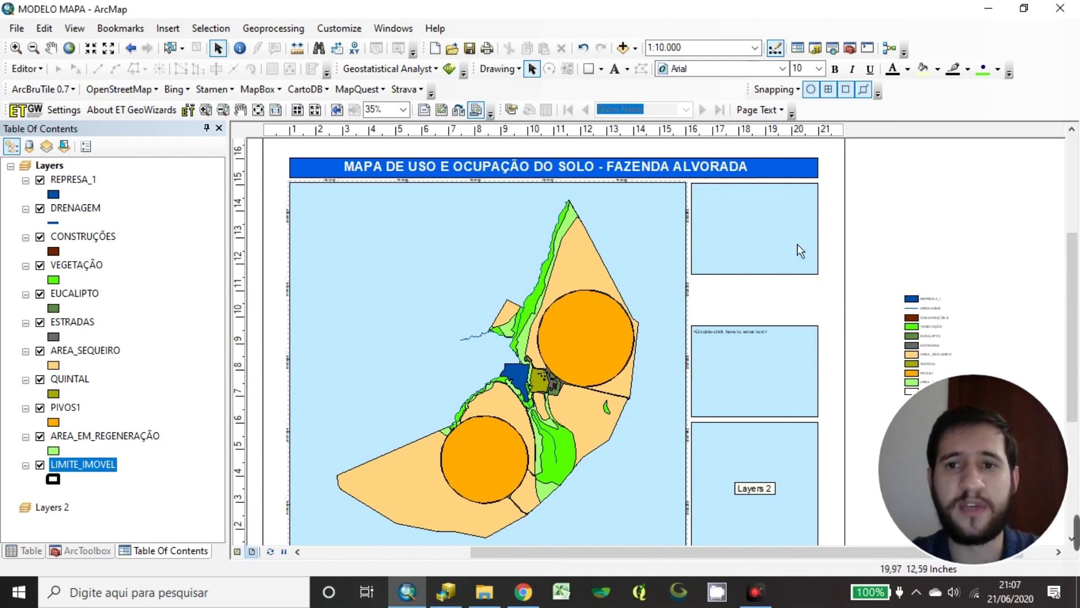
pyautogui.click(168, 28)
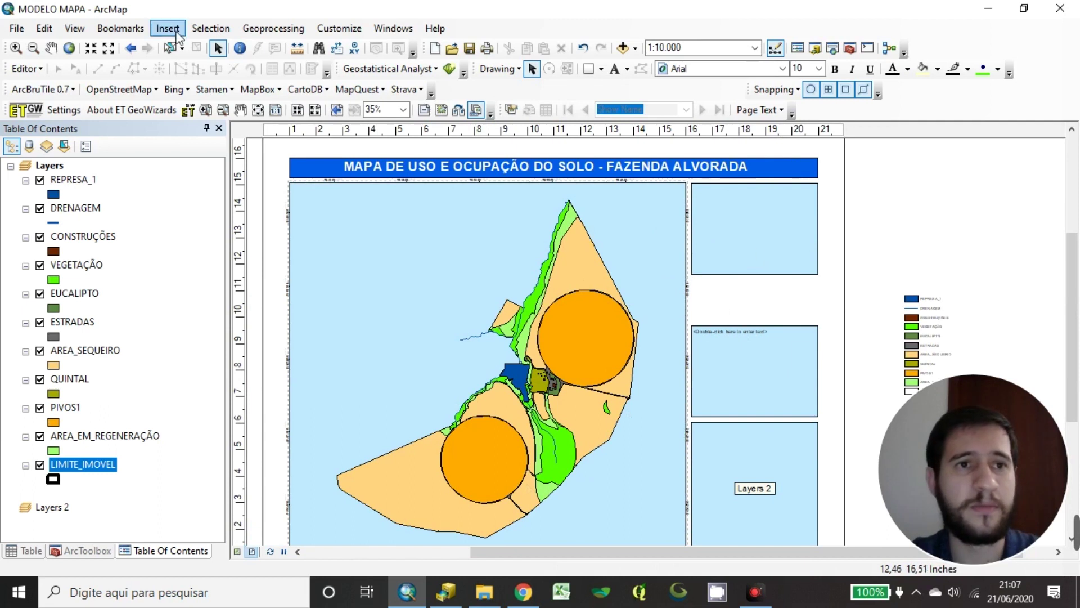
pyautogui.click(158, 31)
pyautogui.click(153, 30)
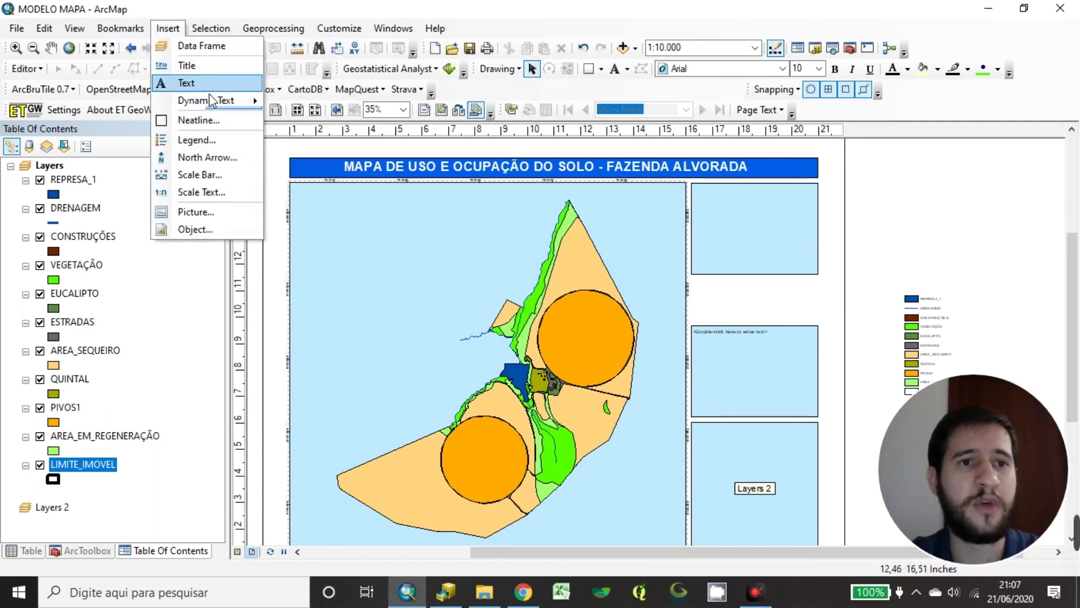
# Open the North Arrow Selector and browse the available arrow styles
pyautogui.click(208, 159)
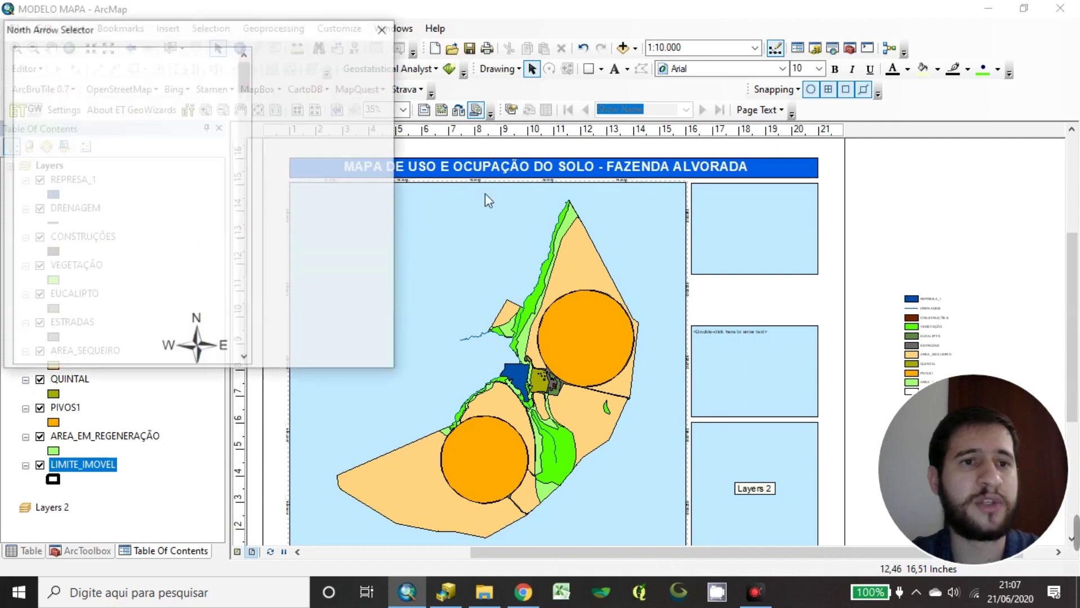
pyautogui.scroll(-10, 228, 213)
pyautogui.scroll(-10, 225, 206)
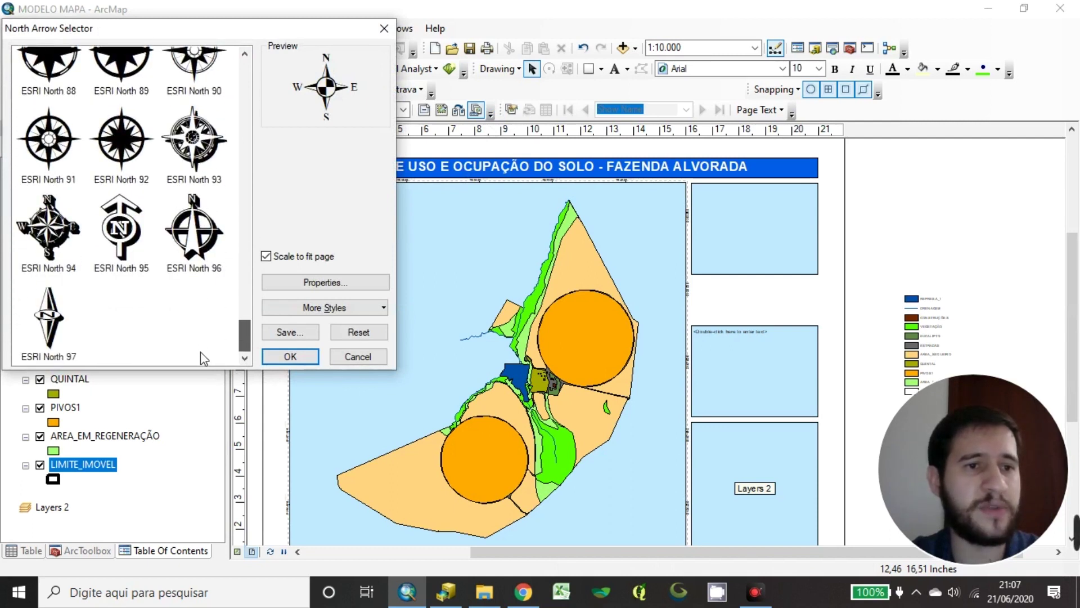
pyautogui.scroll(20, 200, 352)
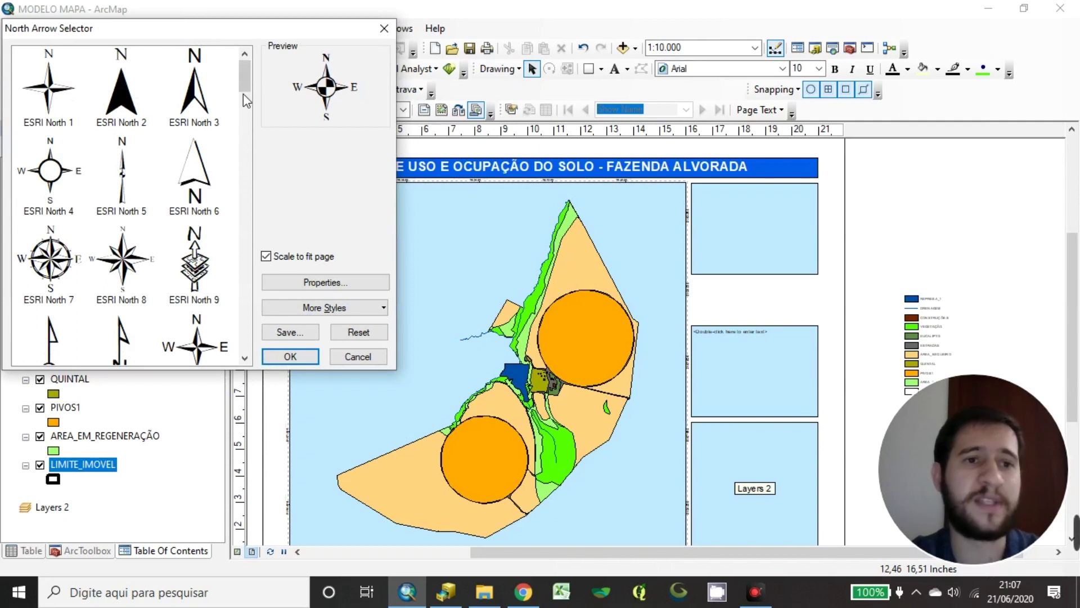
pyautogui.scroll(-2, 132, 261)
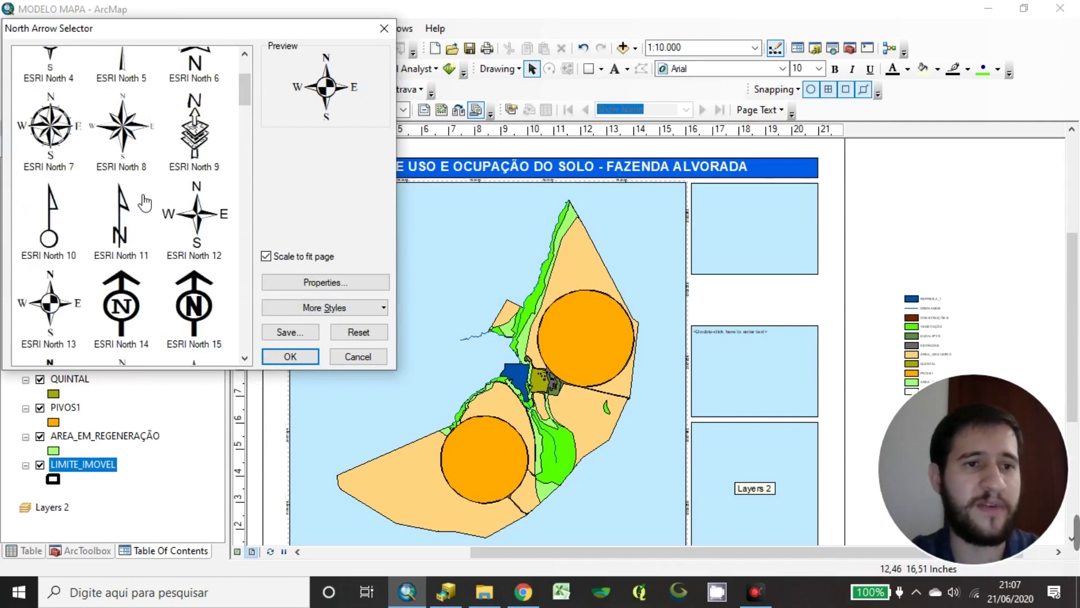
pyautogui.scroll(2, 129, 214)
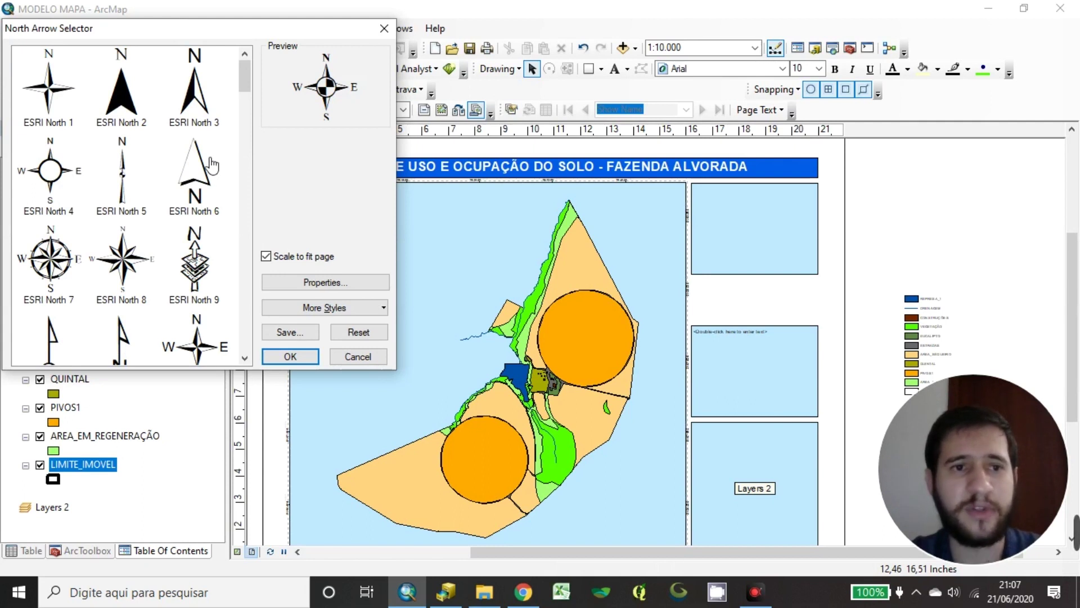
# Compare ESRI North 94 and 93, then insert the ESRI North 7 arrow
pyautogui.click(55, 266)
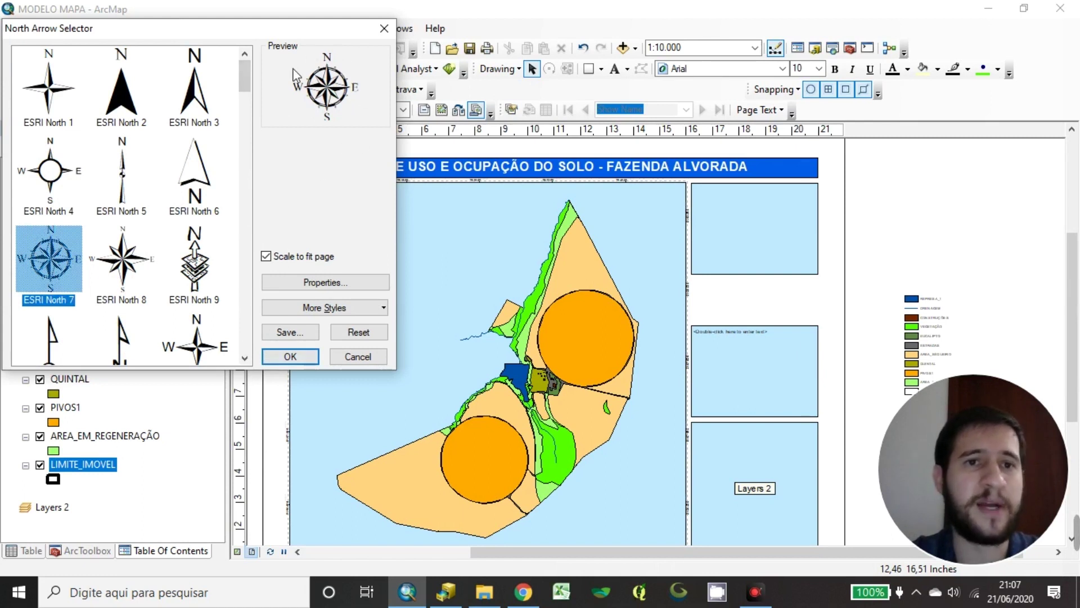
pyautogui.moveTo(249, 84); pyautogui.dragTo(213, 345)
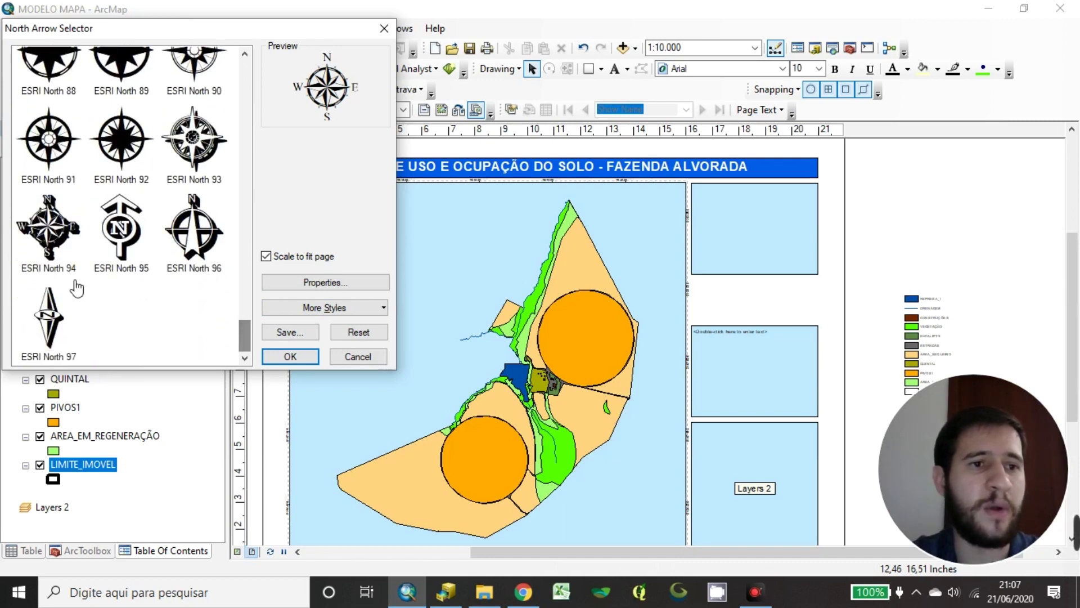
pyautogui.click(48, 239)
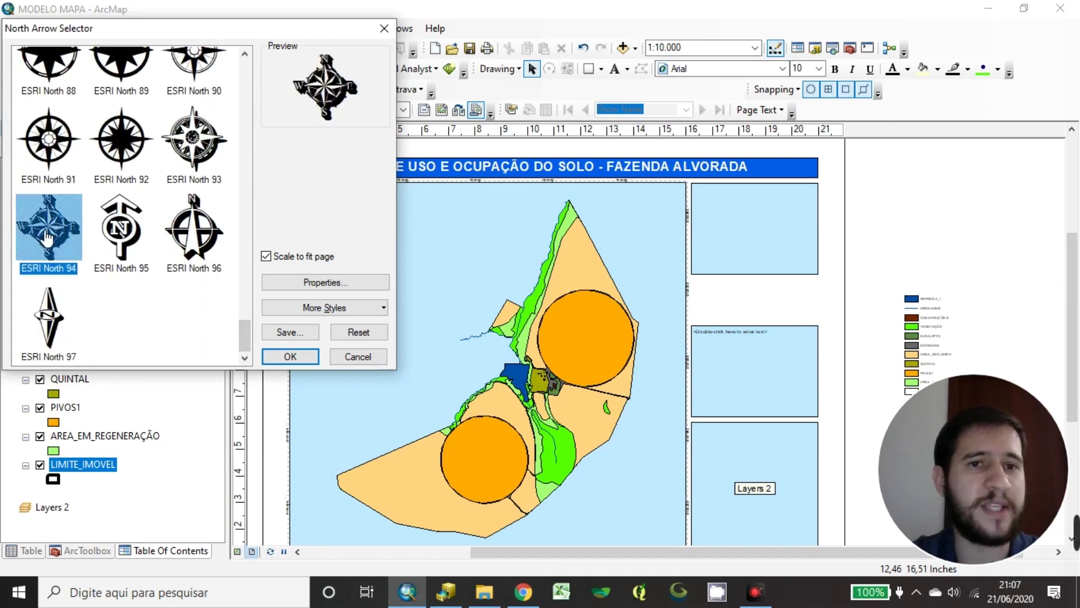
pyautogui.click(221, 146)
pyautogui.moveTo(246, 330); pyautogui.dragTo(249, 70)
pyautogui.click(51, 257)
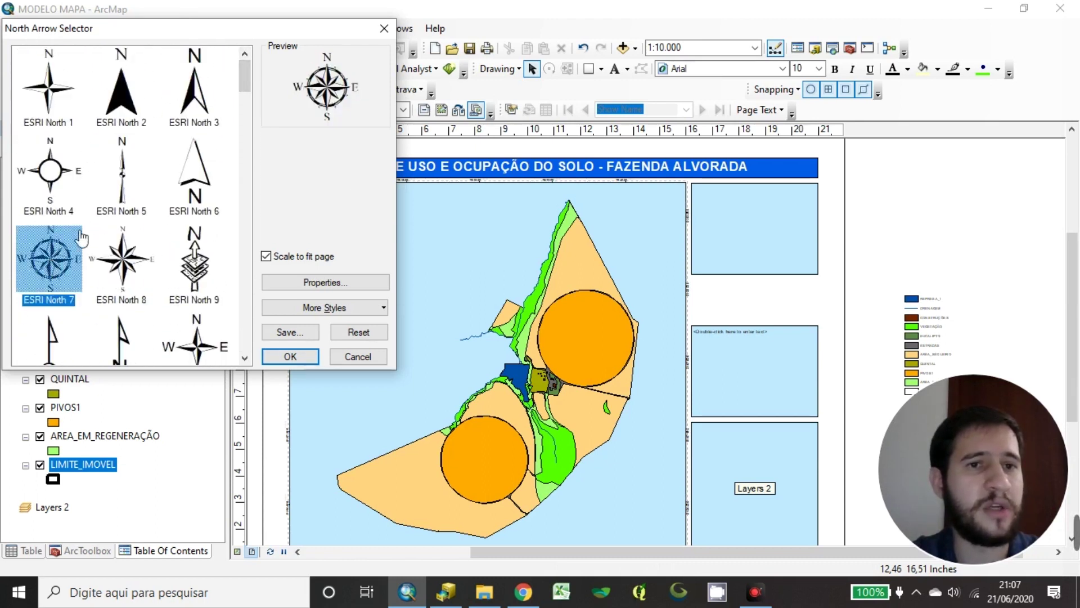
pyautogui.click(291, 356)
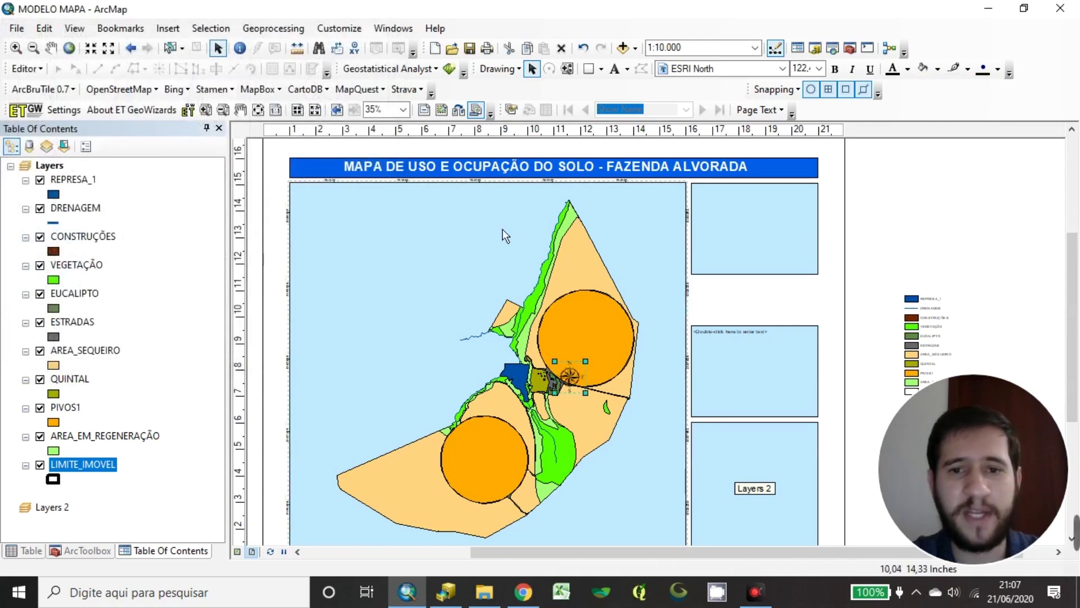
# Move the north arrow into the upper-right side box beside the map
pyautogui.moveTo(574, 381); pyautogui.dragTo(661, 216)
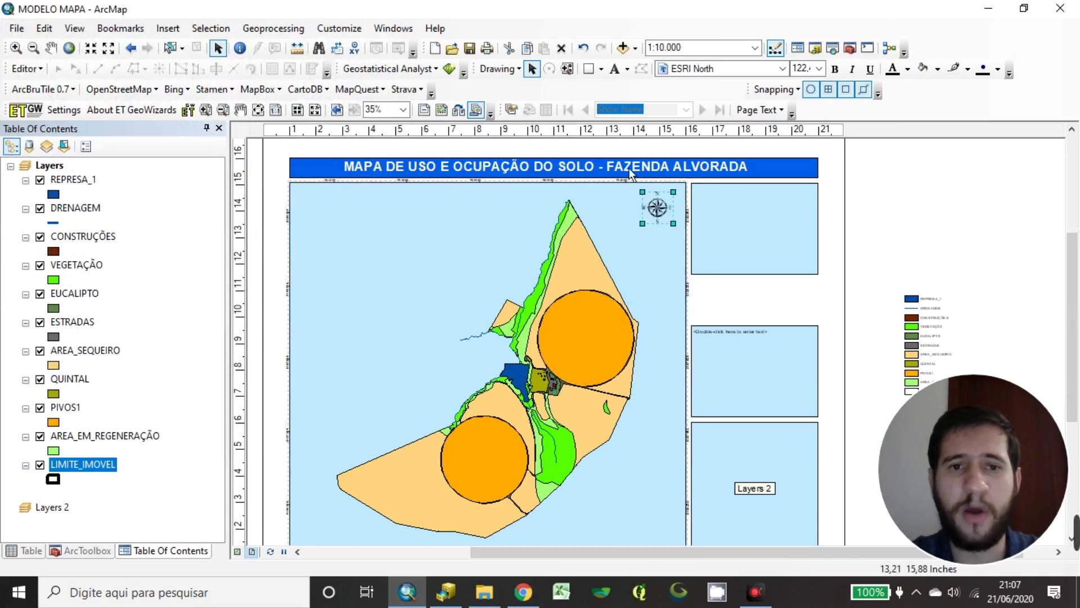
pyautogui.moveTo(661, 223); pyautogui.dragTo(767, 221)
pyautogui.click(843, 243)
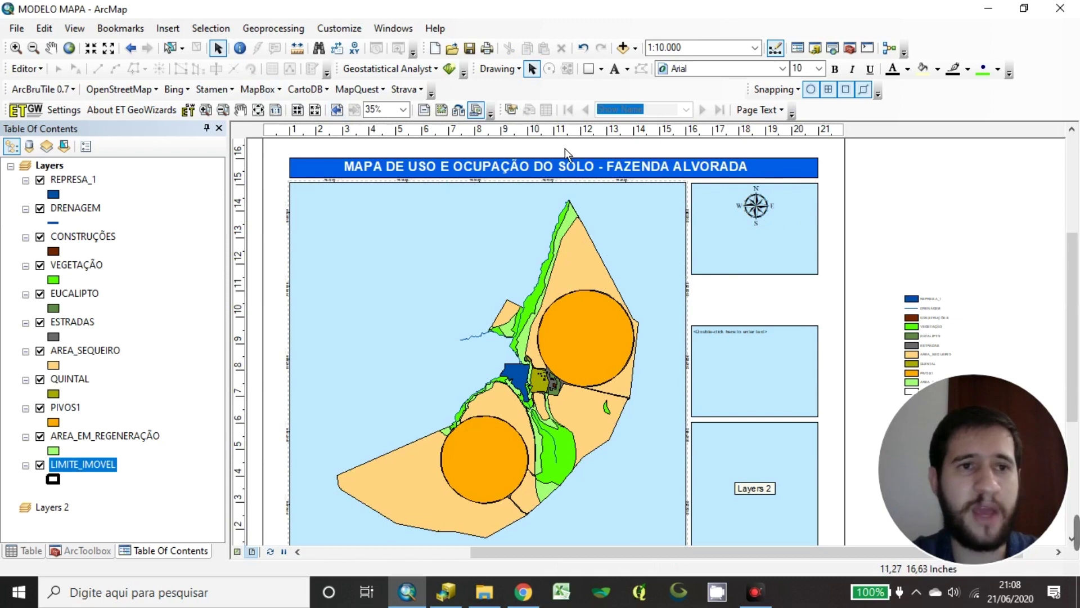
pyautogui.click(167, 30)
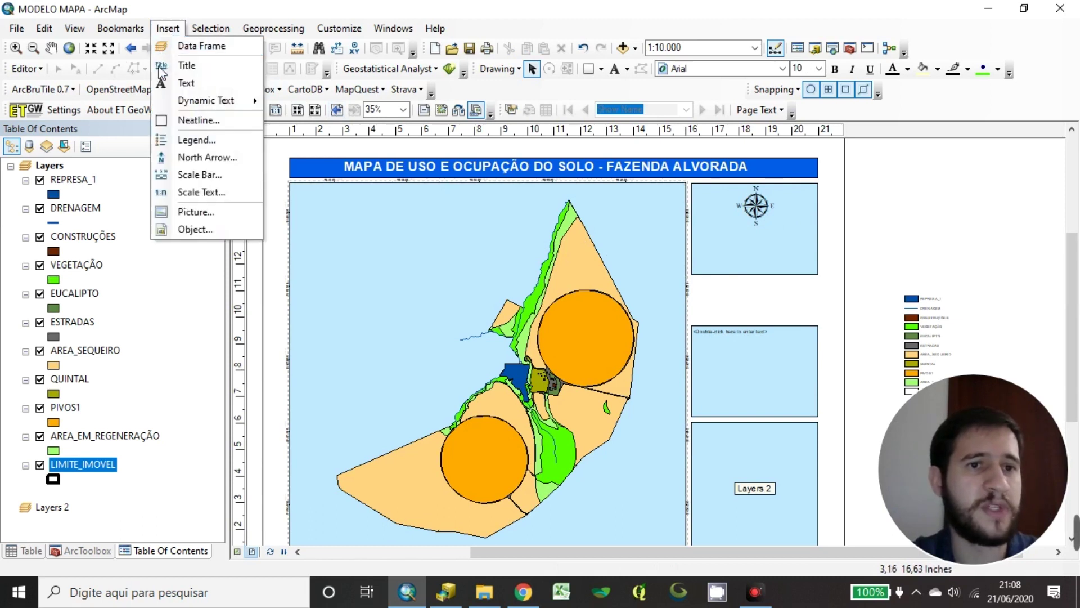
# Insert an Alternating Scale Bar 1 from the Scale Bar Selector
pyautogui.click(229, 181)
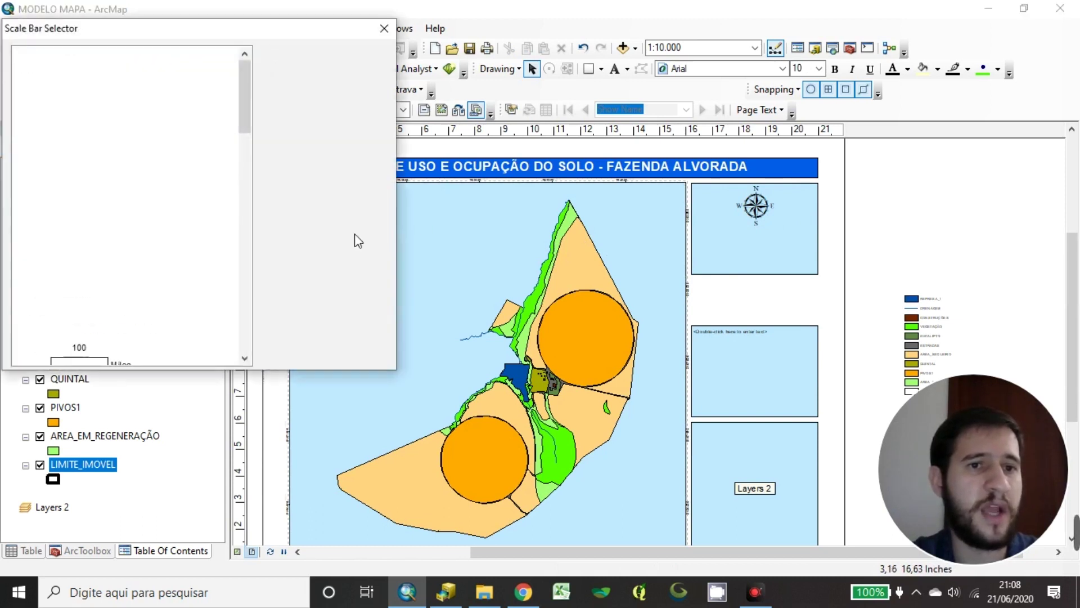
pyautogui.scroll(-3, 224, 209)
pyautogui.scroll(-10, 218, 234)
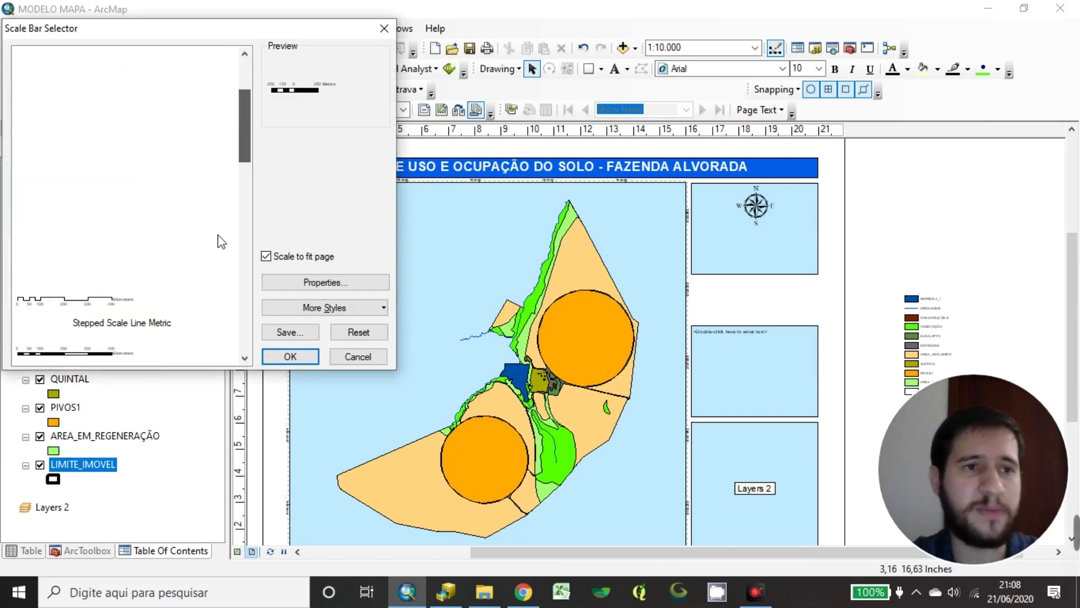
pyautogui.moveTo(244, 223); pyautogui.dragTo(258, 76)
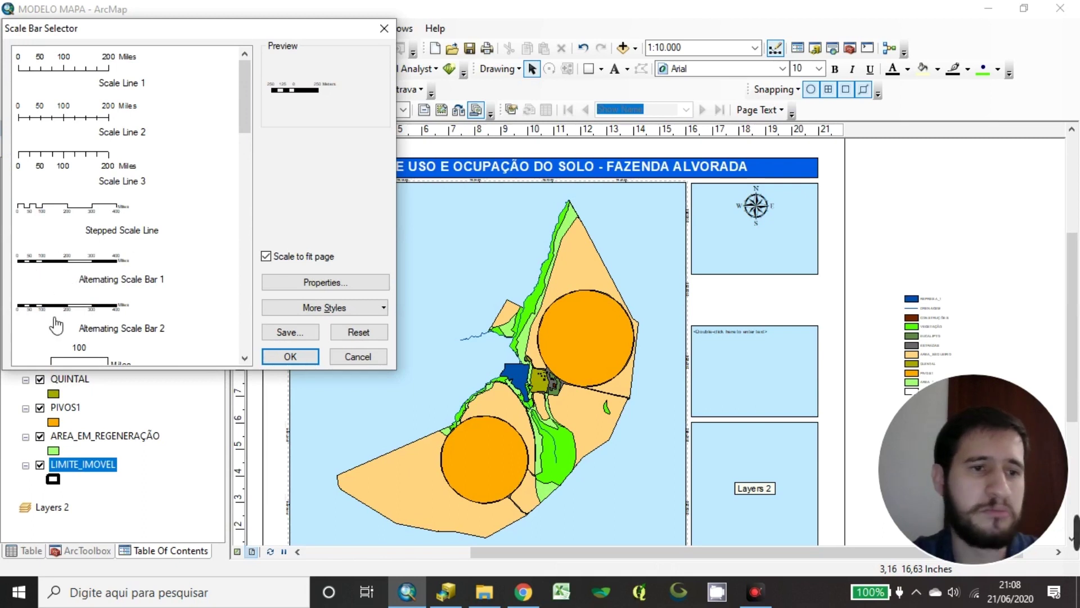
pyautogui.click(105, 268)
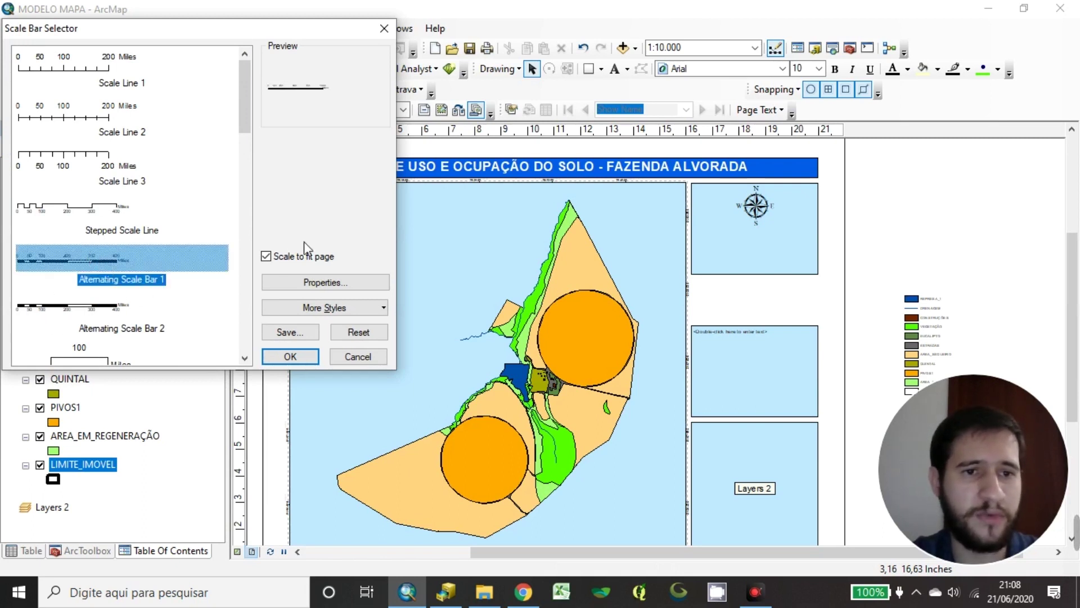
pyautogui.click(289, 356)
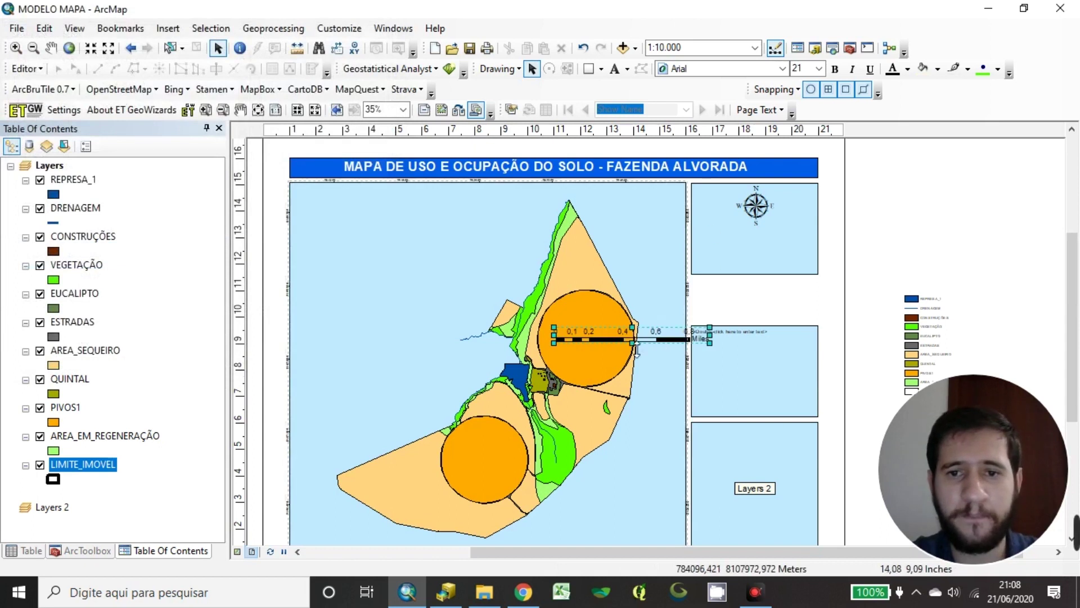
# Move the scale bar into the north-arrow box and open its properties
pyautogui.moveTo(621, 340); pyautogui.dragTo(757, 261)
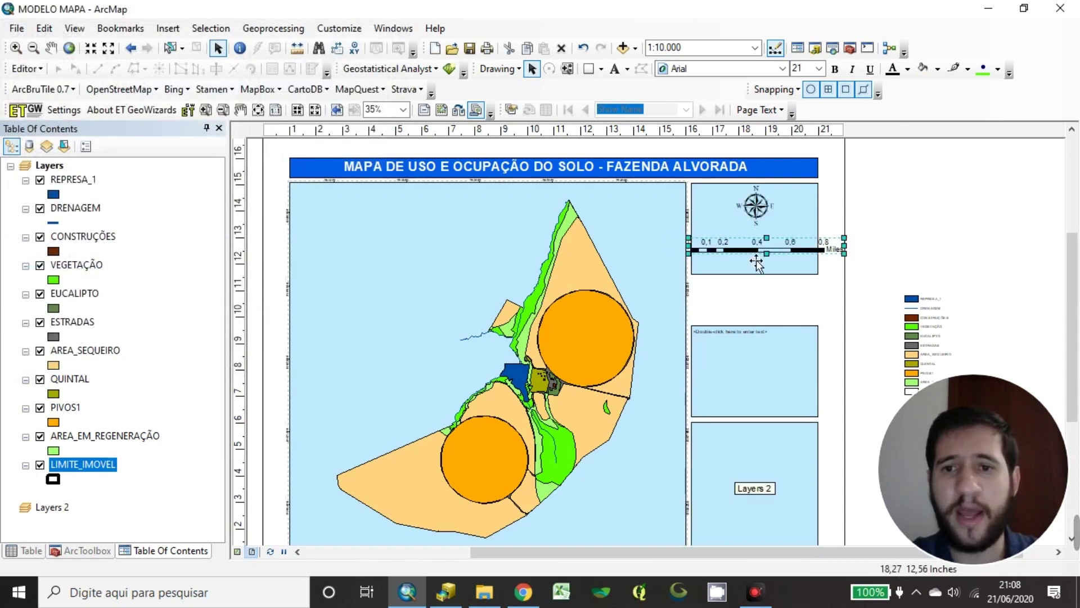
pyautogui.scroll(4, 810, 248)
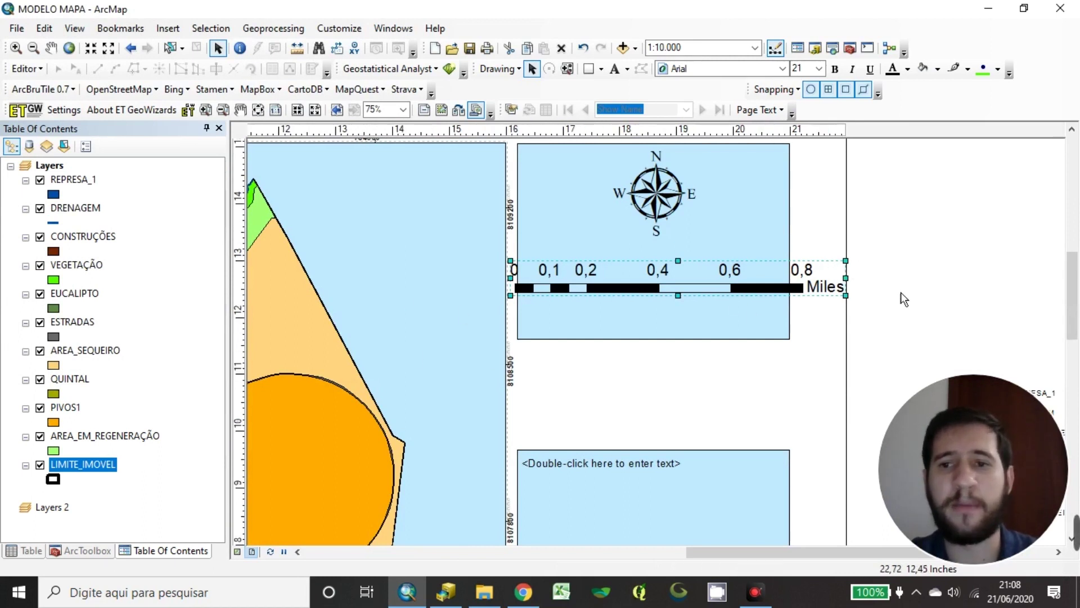
pyautogui.doubleClick(832, 292)
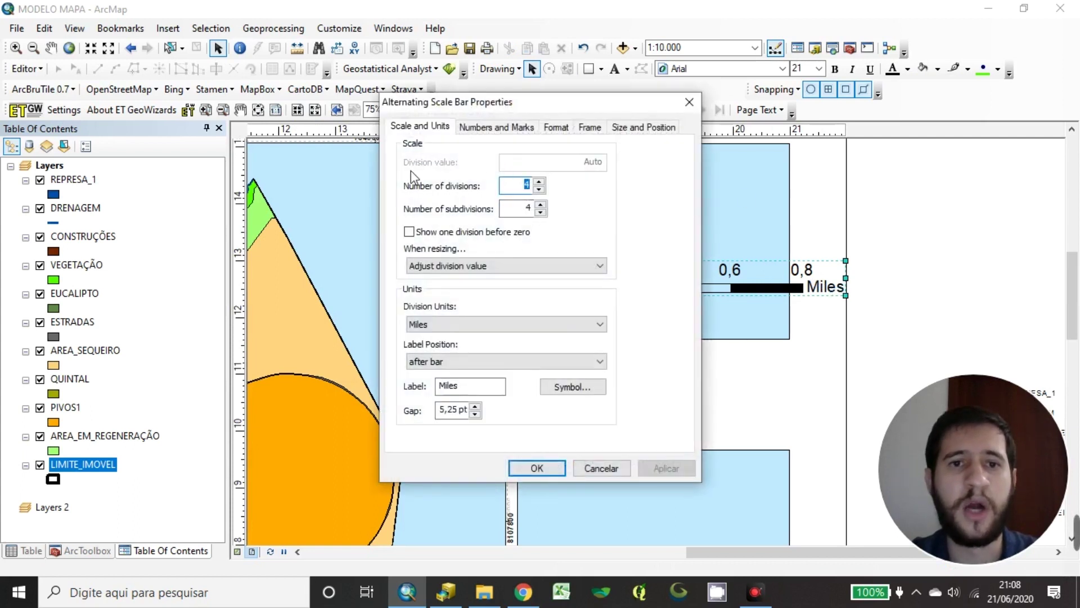
# Set the scale bar to 3 divisions and 3 subdivisions
pyautogui.moveTo(624, 103); pyautogui.dragTo(368, 111)
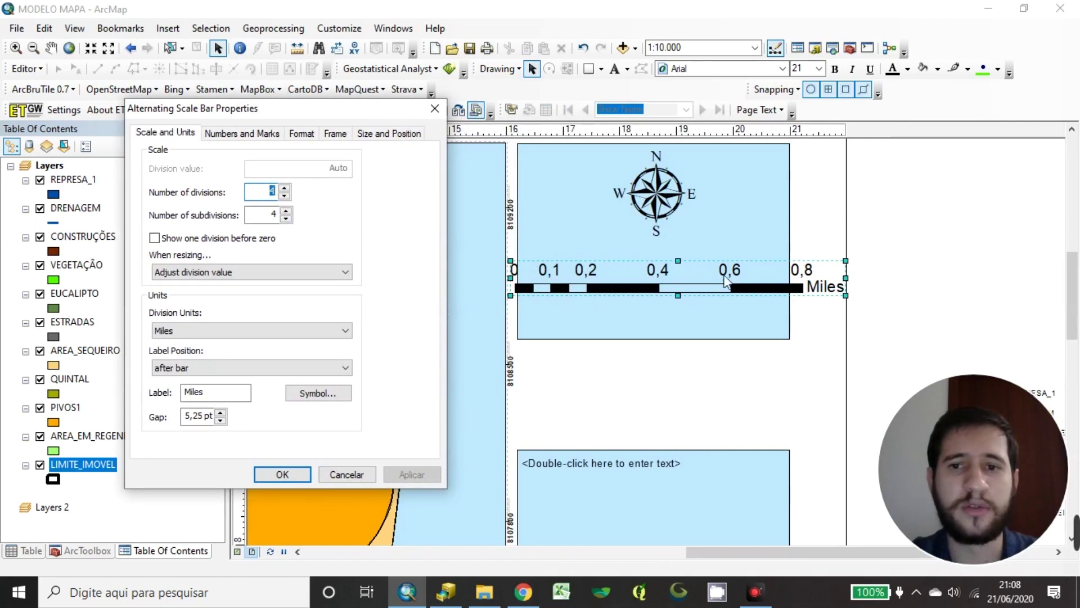
pyautogui.click(284, 195)
pyautogui.click(286, 218)
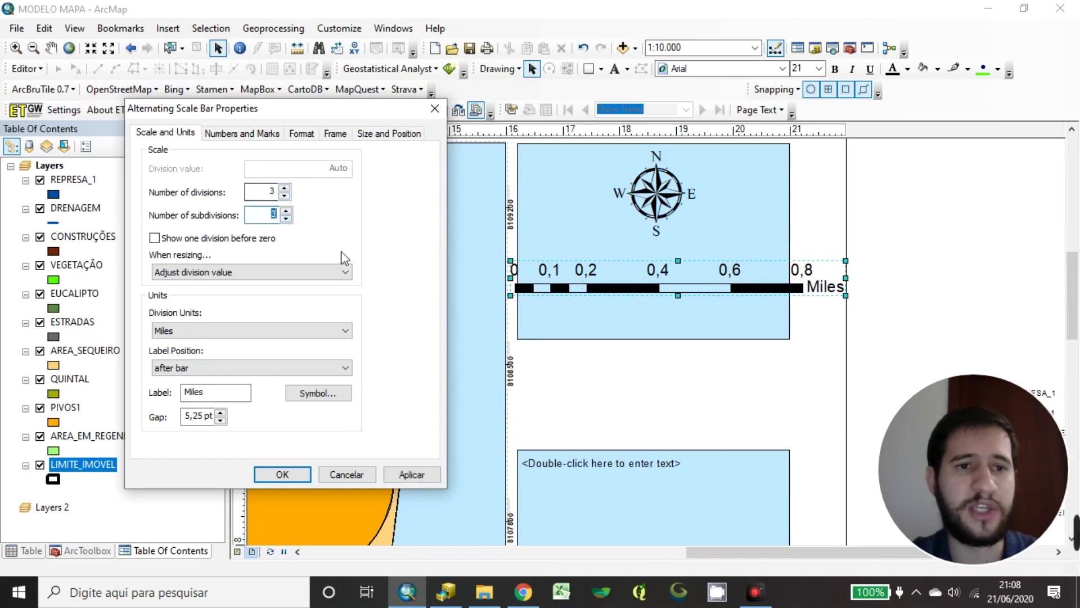
pyautogui.moveTo(326, 114); pyautogui.dragTo(364, 127)
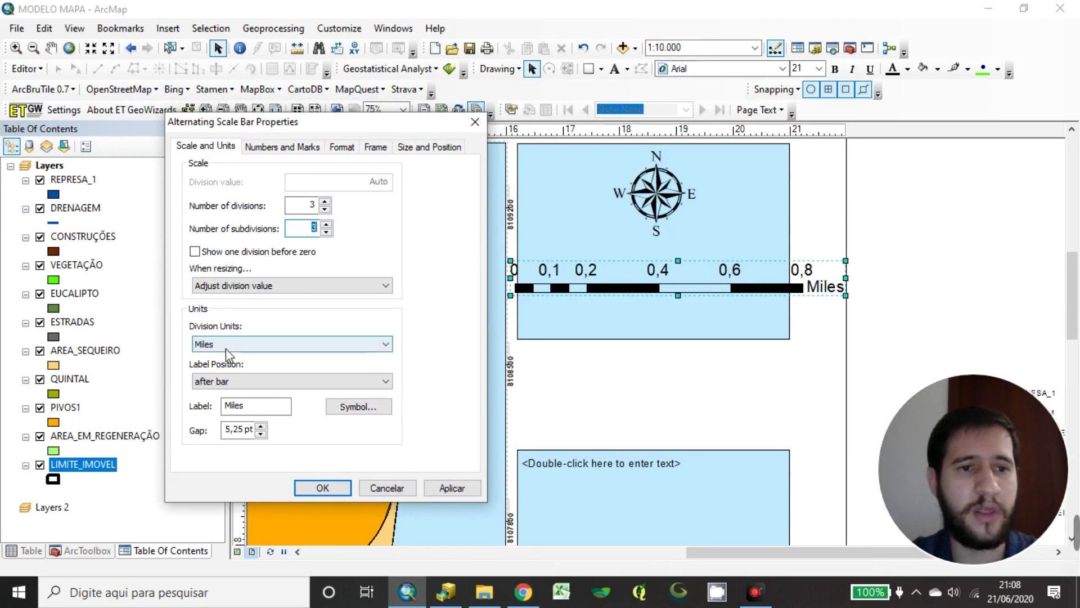
# Set the division units to Meters and the unit label to 'Metros'
pyautogui.click(257, 344)
pyautogui.click(256, 344)
pyautogui.click(257, 344)
pyautogui.click(257, 344)
pyautogui.click(257, 344)
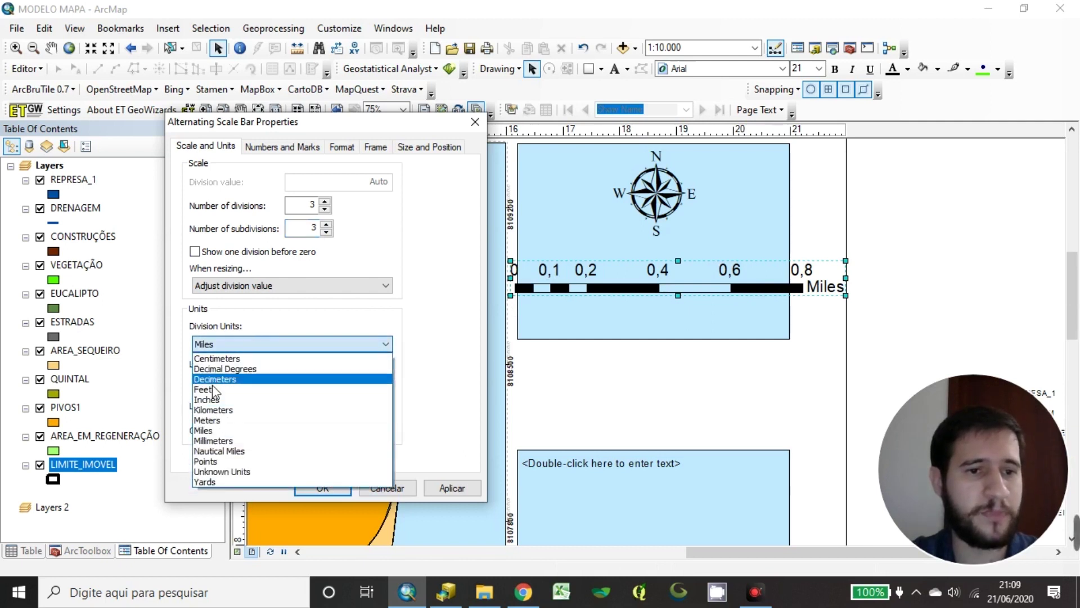
pyautogui.click(224, 420)
pyautogui.moveTo(253, 406); pyautogui.dragTo(219, 420)
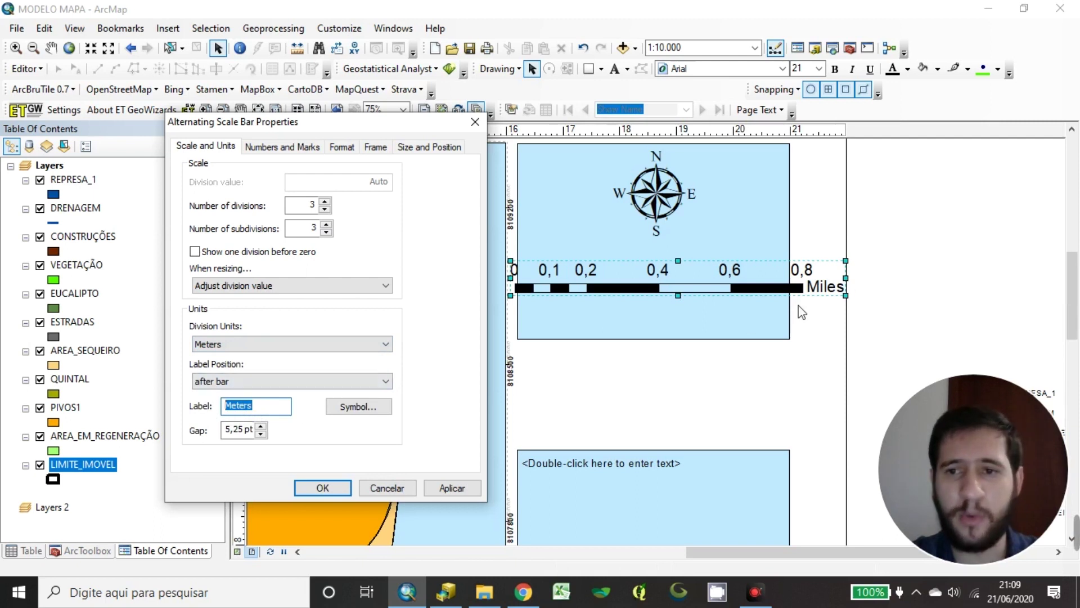
pyautogui.write('Me')
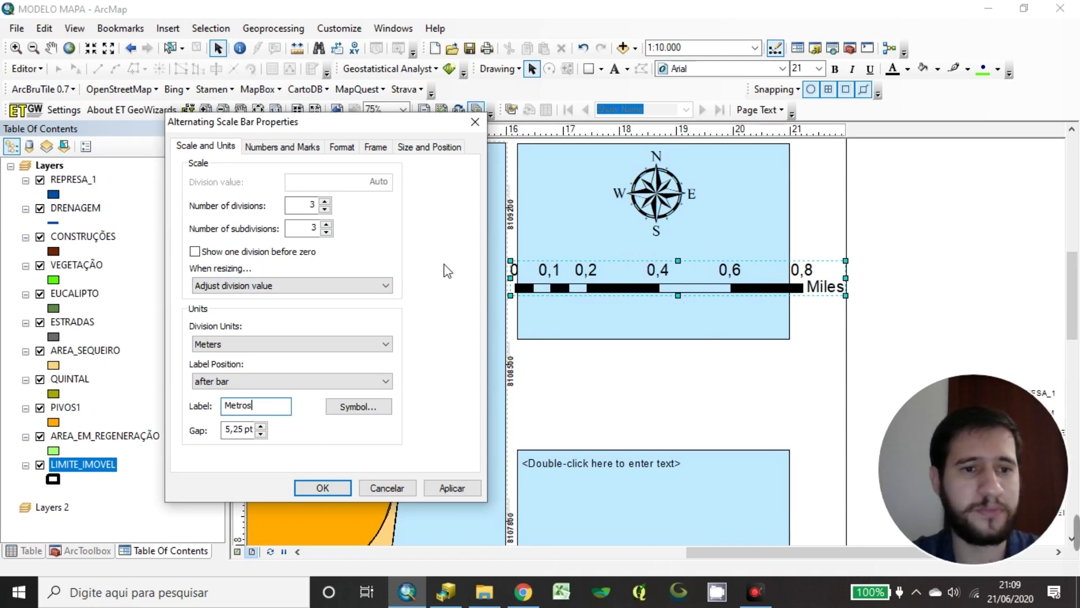
pyautogui.click(343, 149)
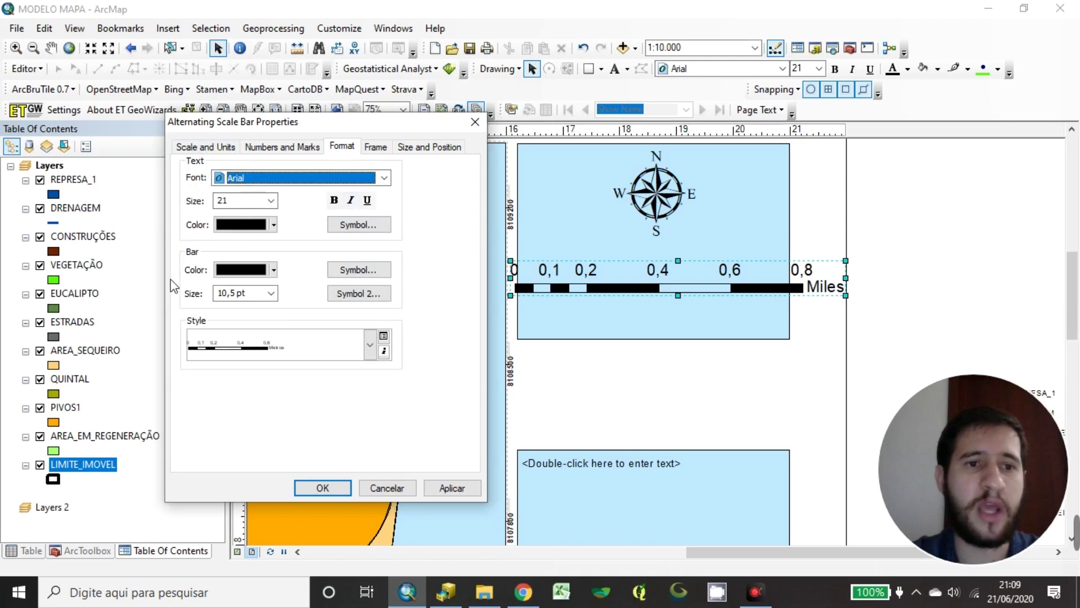
# Give the scale bar's Symbol 2 alternating segments a white fill and apply the changes
pyautogui.click(341, 271)
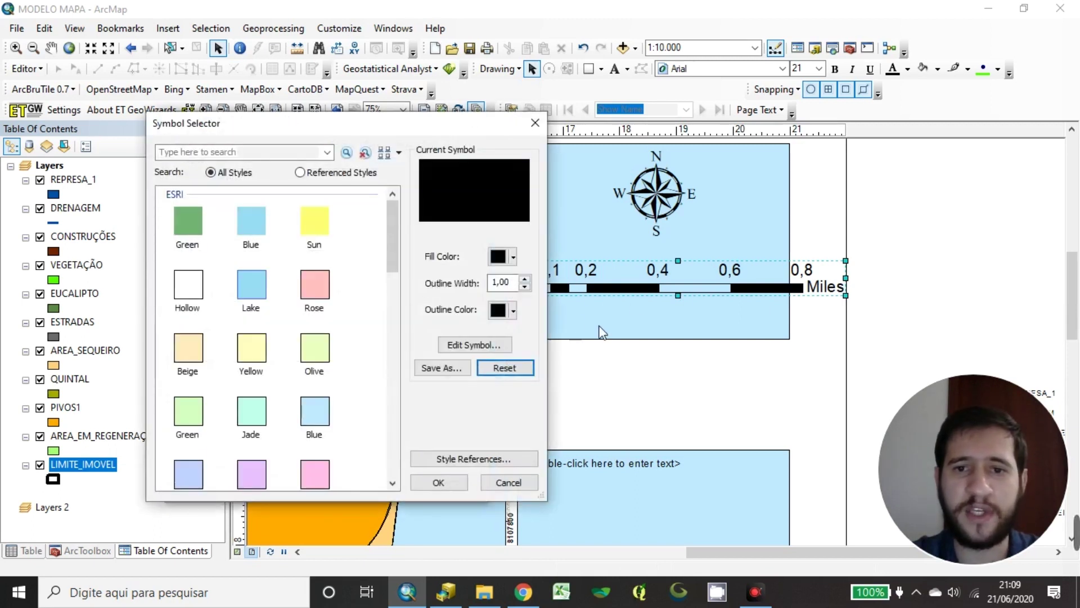
pyautogui.click(532, 128)
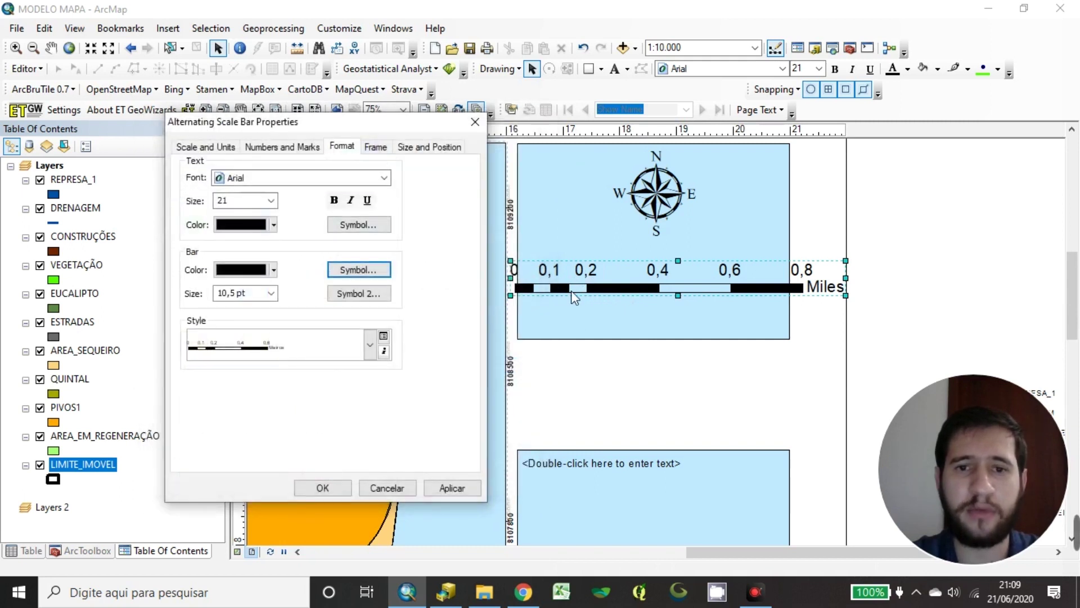
pyautogui.click(365, 293)
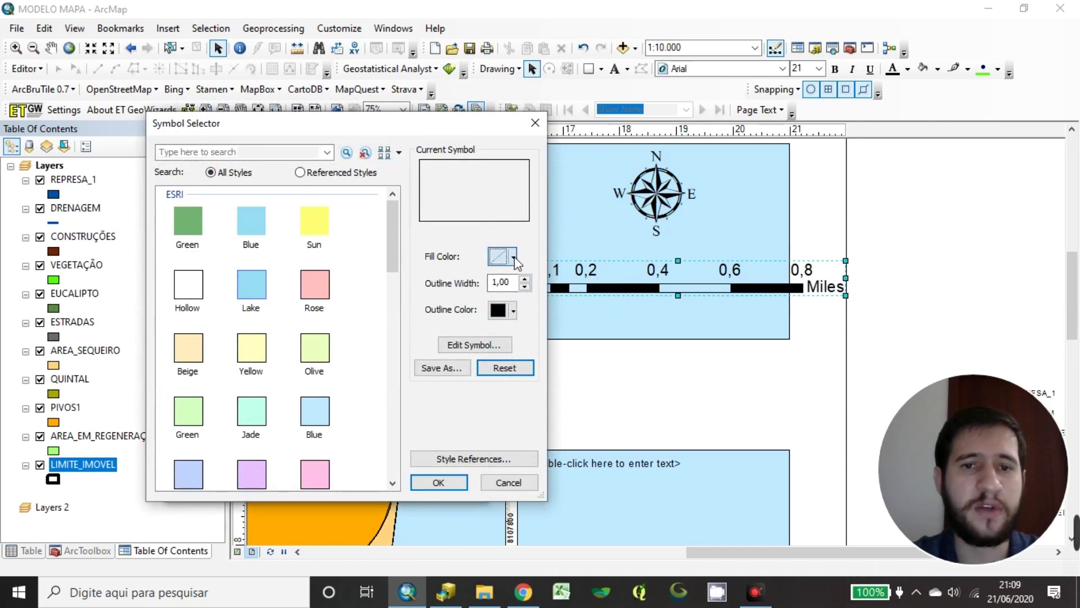
pyautogui.click(502, 257)
pyautogui.click(498, 300)
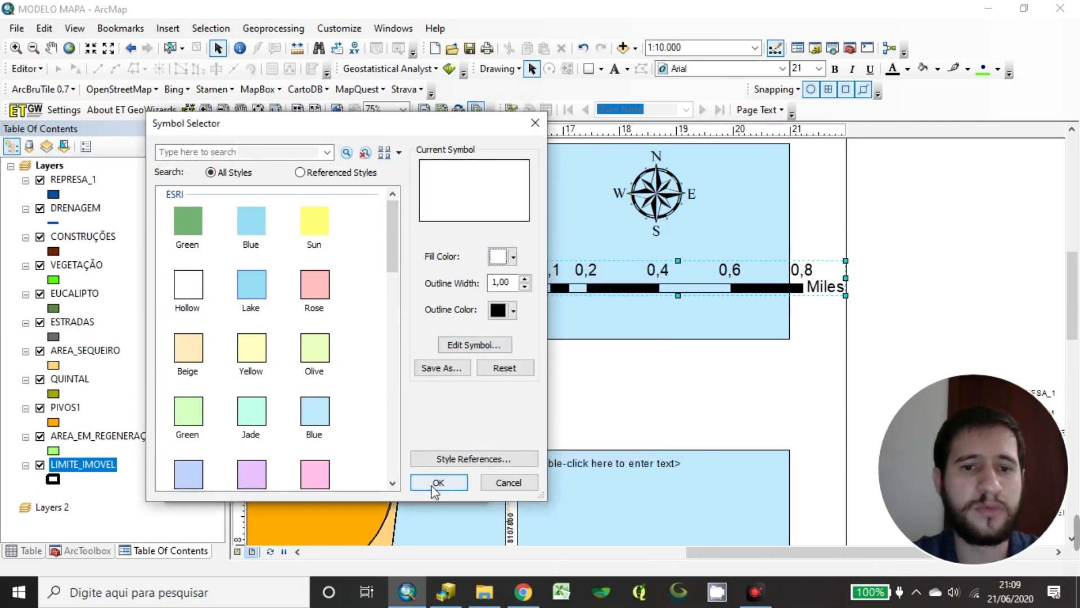
pyautogui.click(438, 483)
pyautogui.click(322, 489)
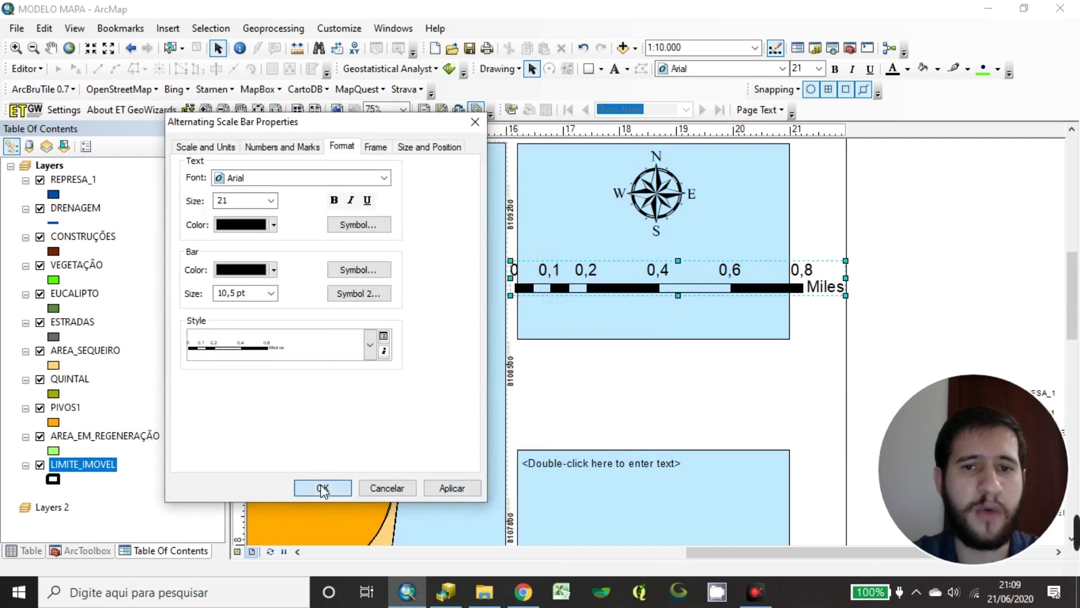
# Resize and reposition the scale bar so it reads 0–780 Metros inside the box
pyautogui.moveTo(760, 288); pyautogui.dragTo(758, 308)
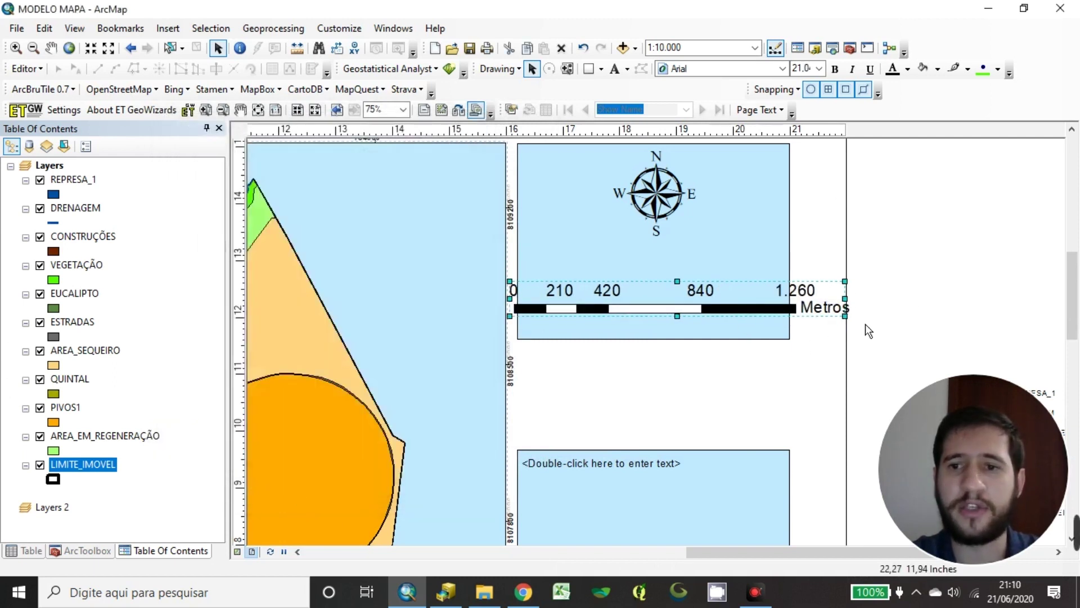
pyautogui.moveTo(857, 306); pyautogui.dragTo(782, 315)
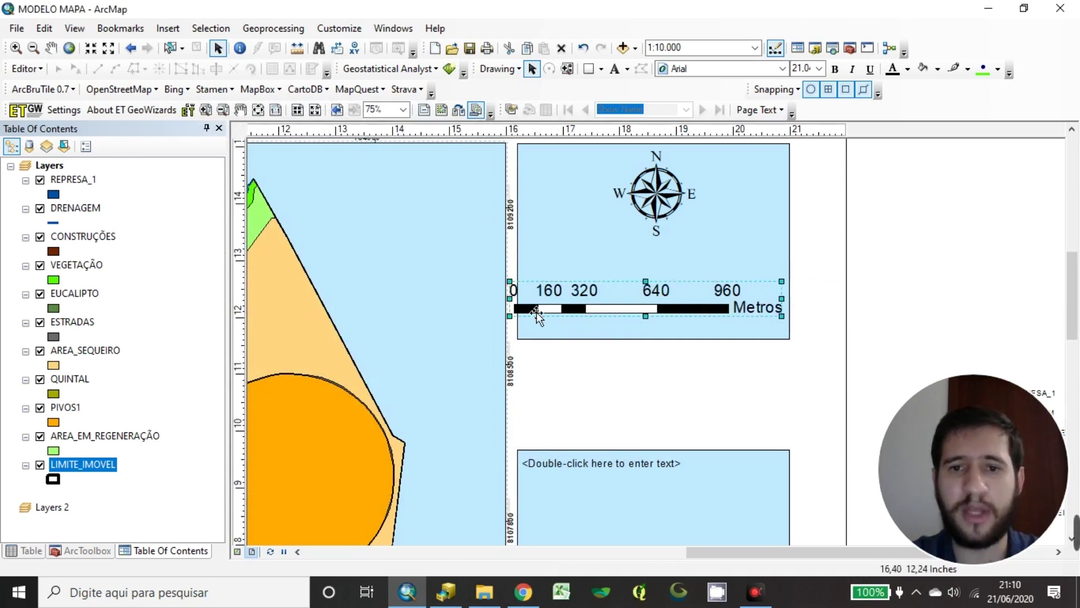
pyautogui.moveTo(509, 298); pyautogui.dragTo(545, 299)
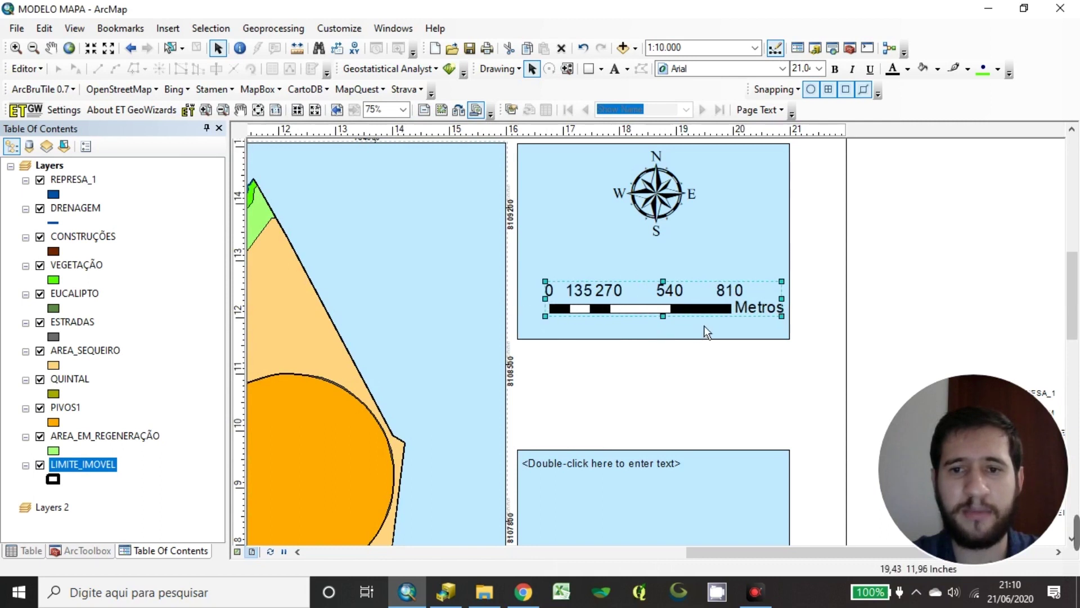
pyautogui.moveTo(712, 318); pyautogui.dragTo(701, 331)
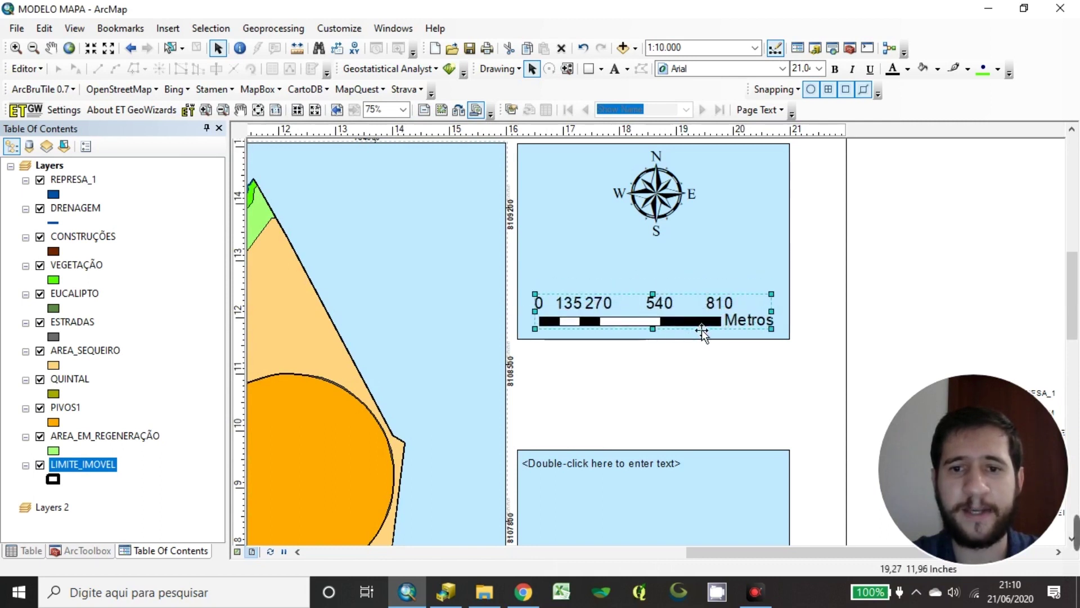
pyautogui.moveTo(781, 298); pyautogui.dragTo(765, 307)
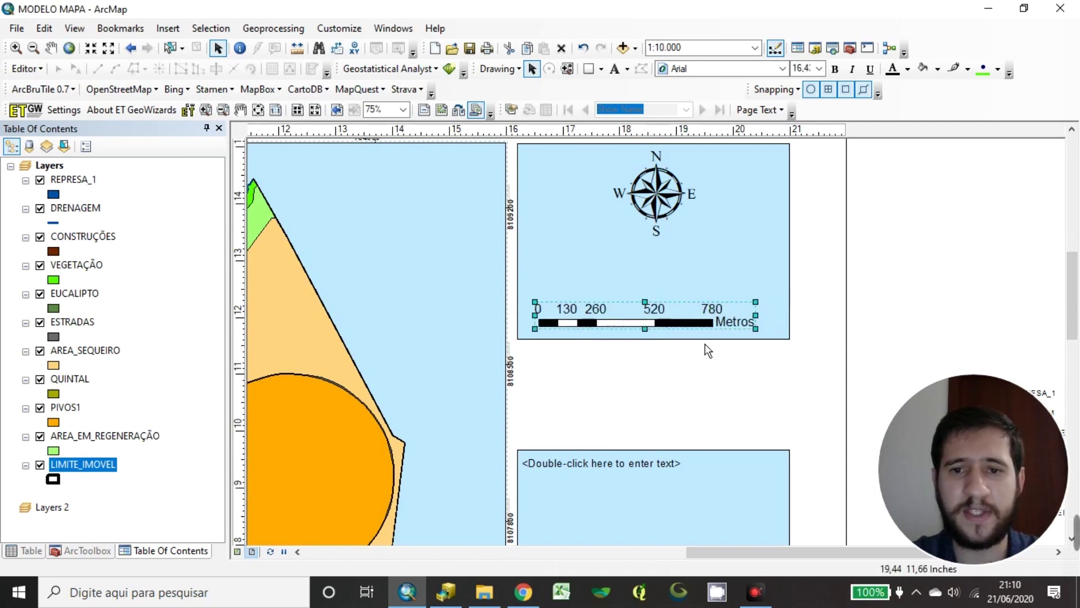
pyautogui.moveTo(696, 331); pyautogui.dragTo(708, 319)
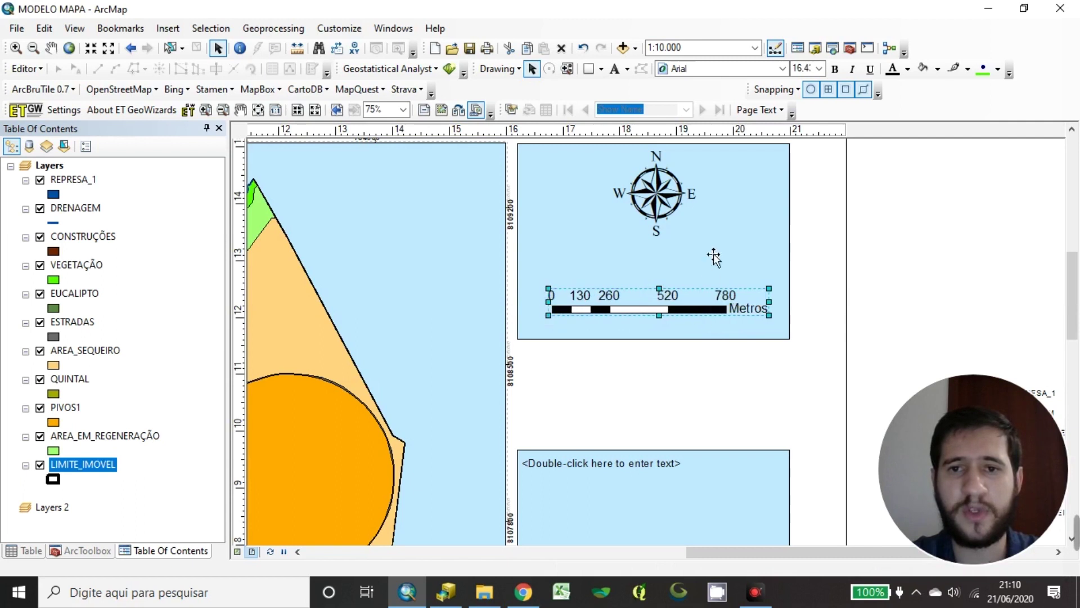
# Raise the bottom edge of the north-arrow box and nudge the north arrow slightly
pyautogui.press('Tab')
pyautogui.click(927, 257)
pyautogui.click(665, 338)
pyautogui.moveTo(662, 338); pyautogui.dragTo(679, 302)
pyautogui.click(686, 311)
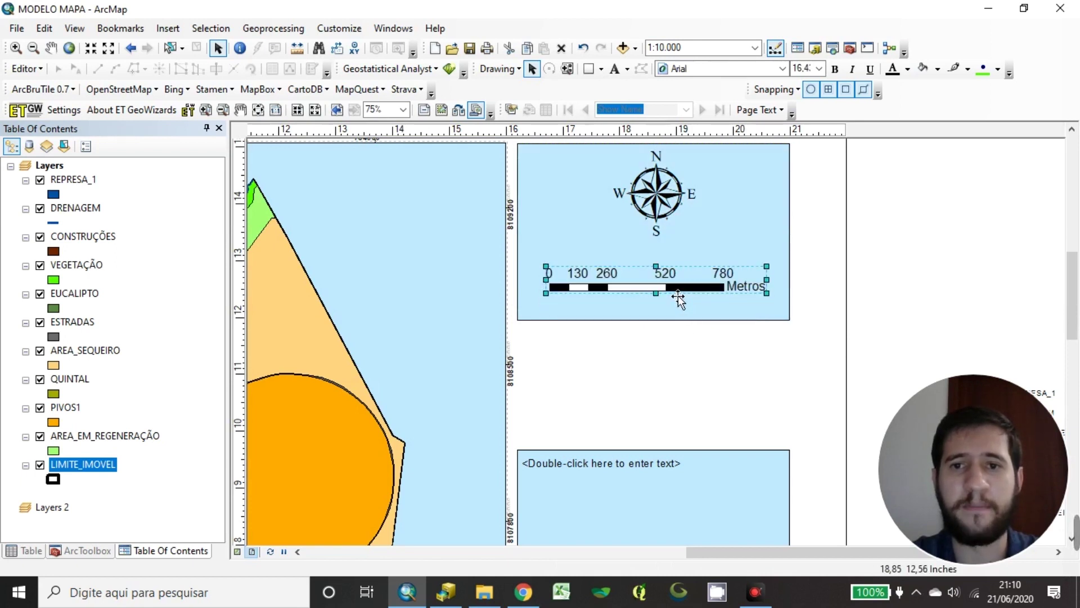
pyautogui.click(664, 197)
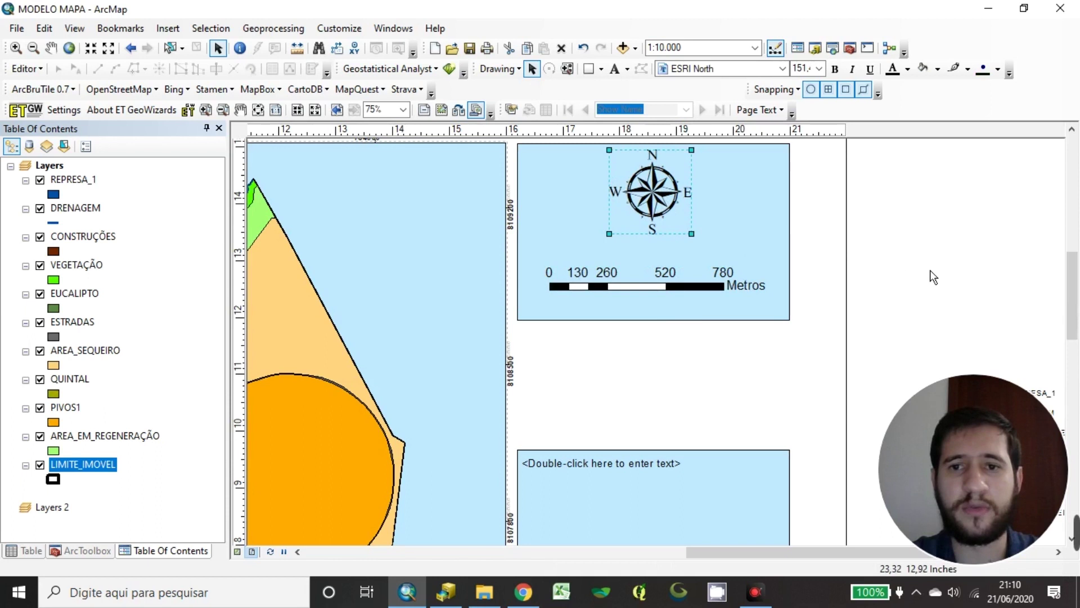
pyautogui.moveTo(673, 206); pyautogui.dragTo(671, 205)
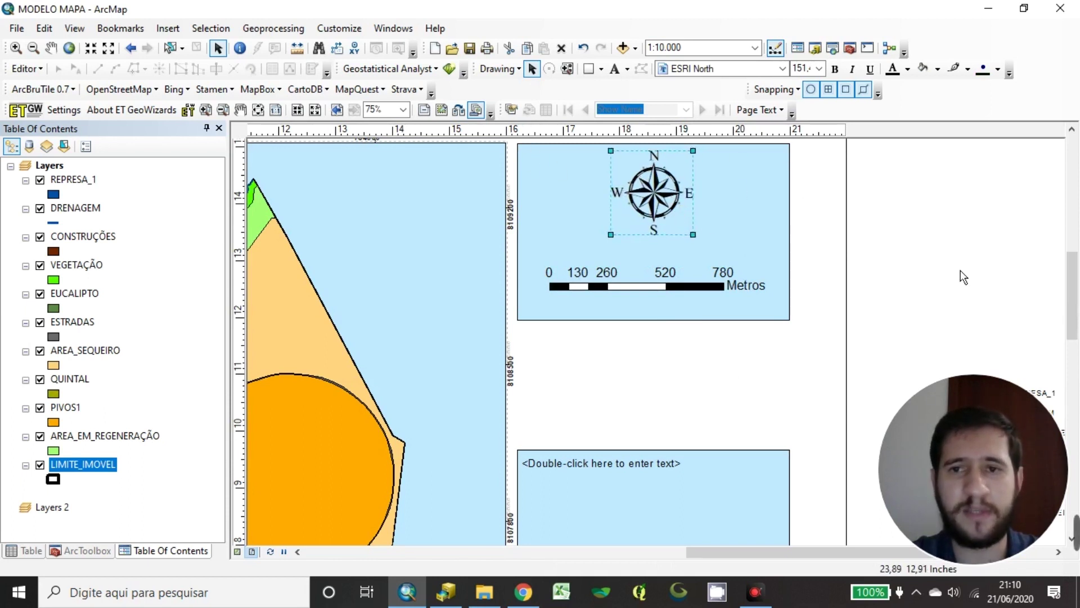
pyautogui.click(997, 242)
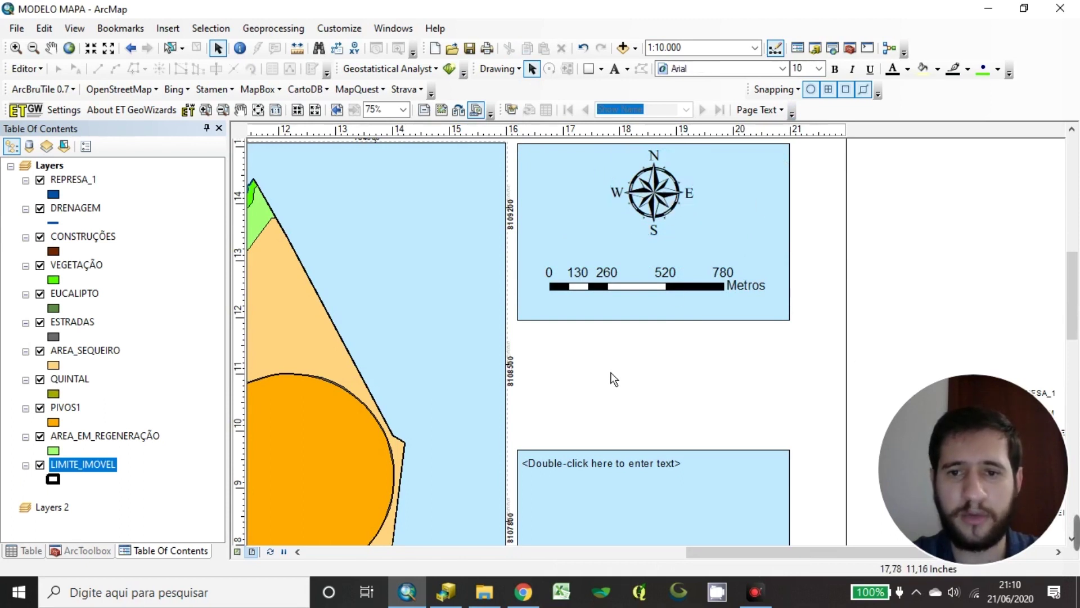
# Zoom out and select the legend on the layout page
pyautogui.scroll(-2, 610, 379)
pyautogui.scroll(-2, 622, 398)
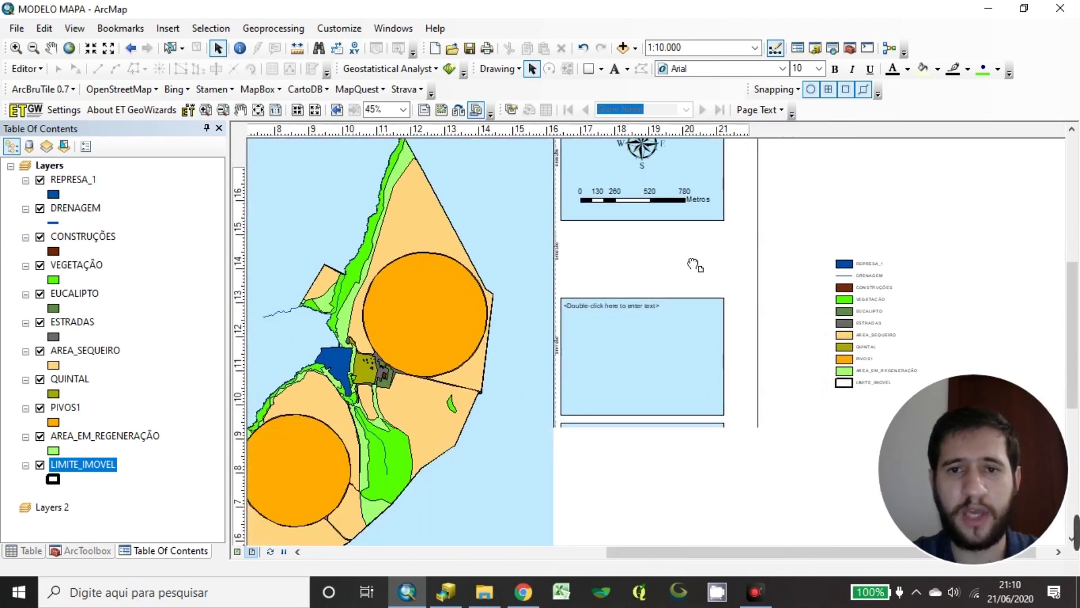
pyautogui.scroll(-2, 674, 374)
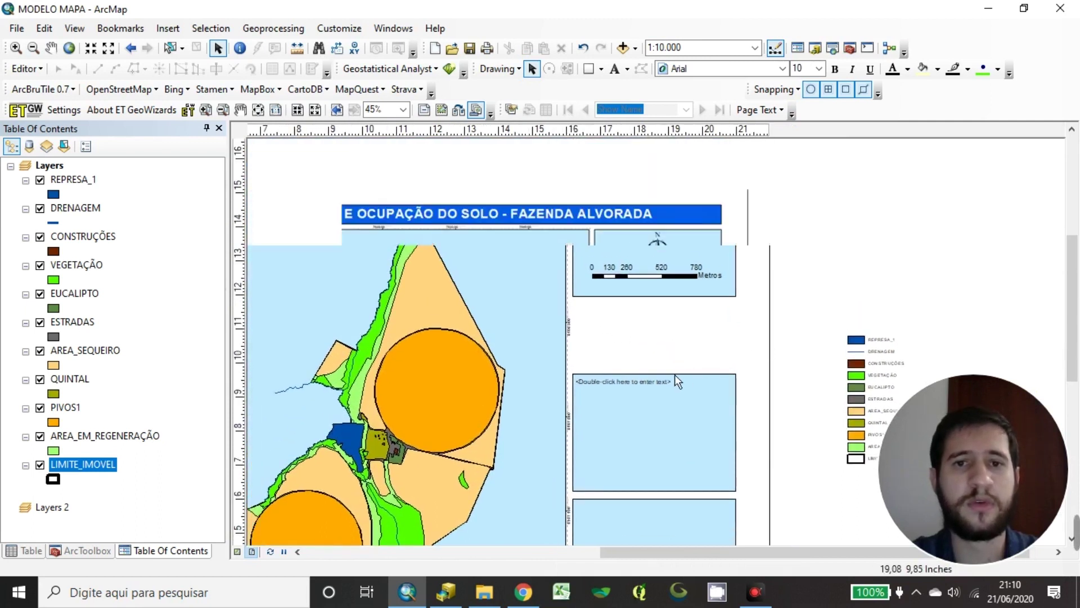
pyautogui.scroll(-2, 645, 442)
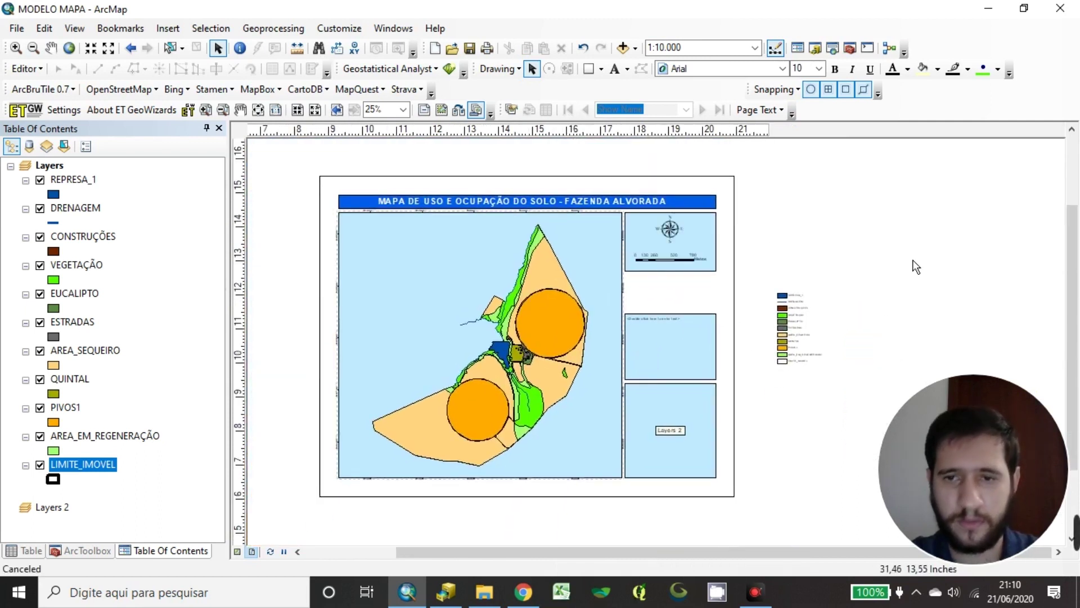
pyautogui.click(818, 344)
pyautogui.scroll(1, 879, 352)
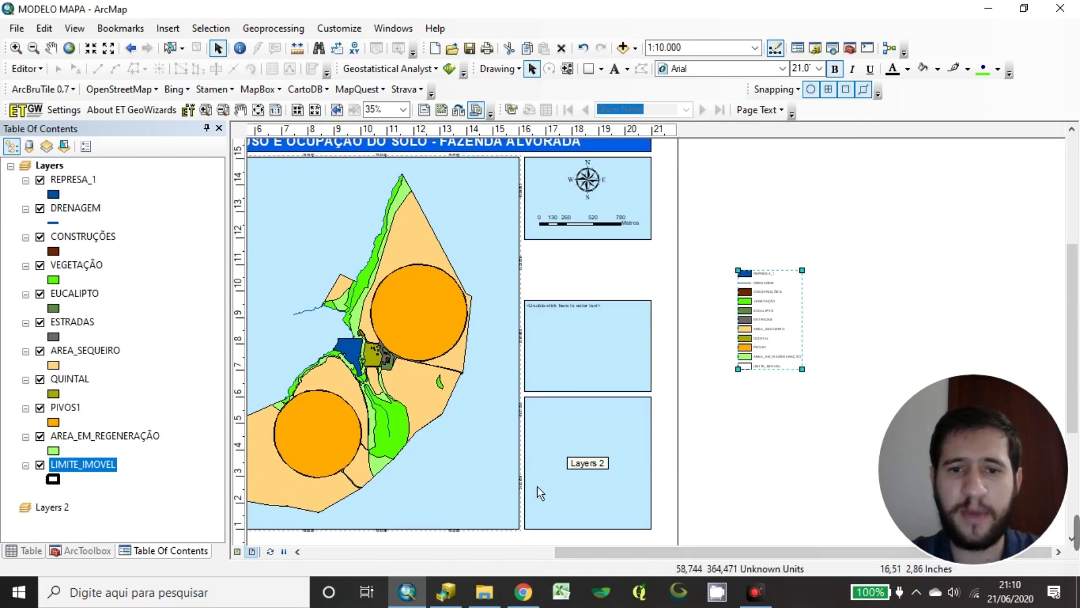
# Open Legend Properties for the layout legend listing its eleven layers
pyautogui.click(97, 504)
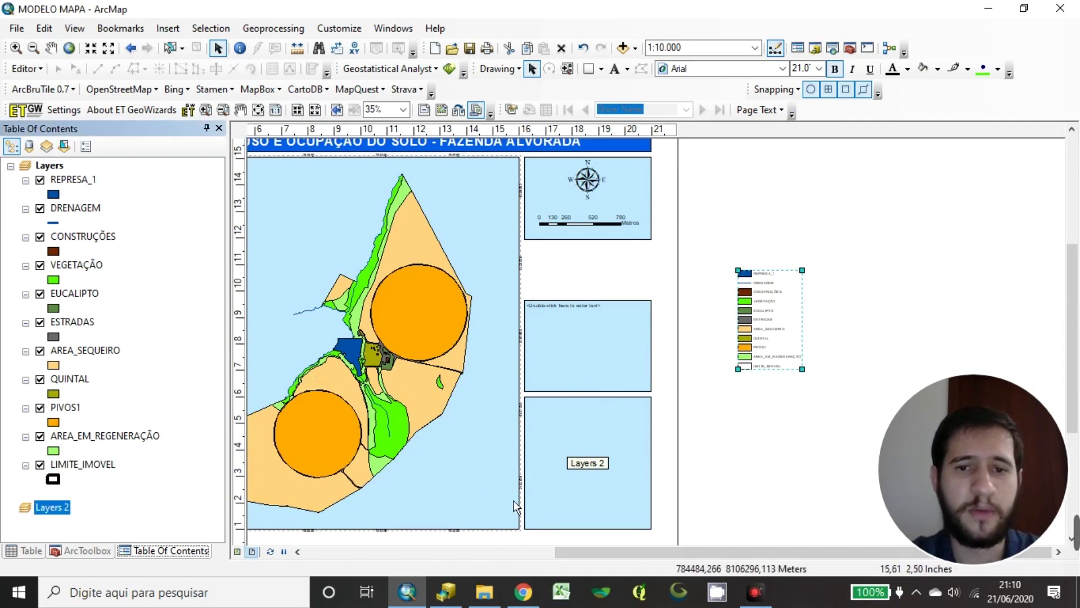
pyautogui.click(735, 450)
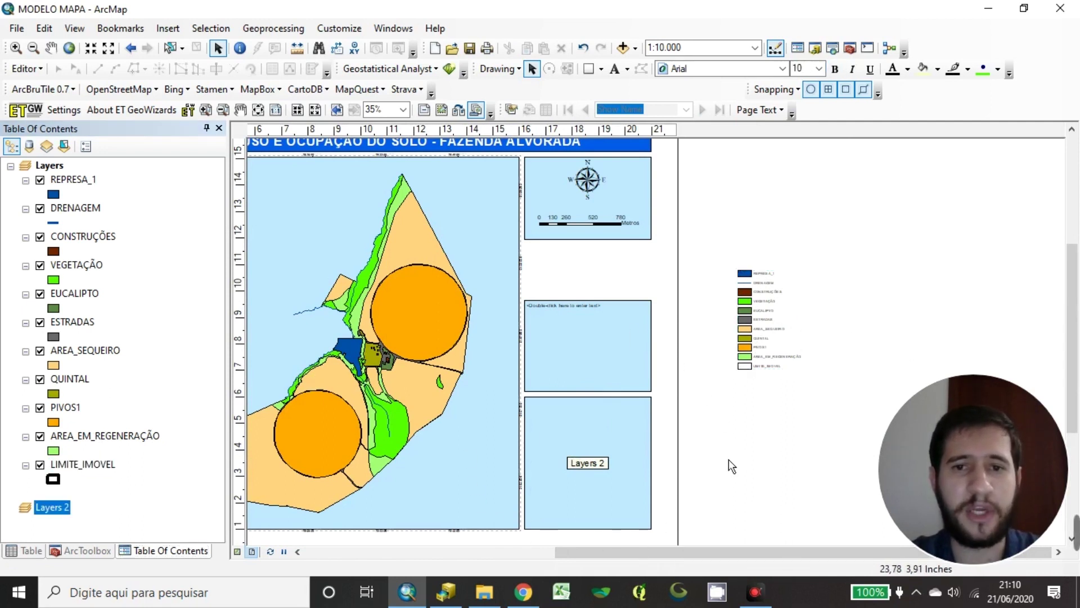
pyautogui.click(799, 286)
pyautogui.scroll(-2, 789, 326)
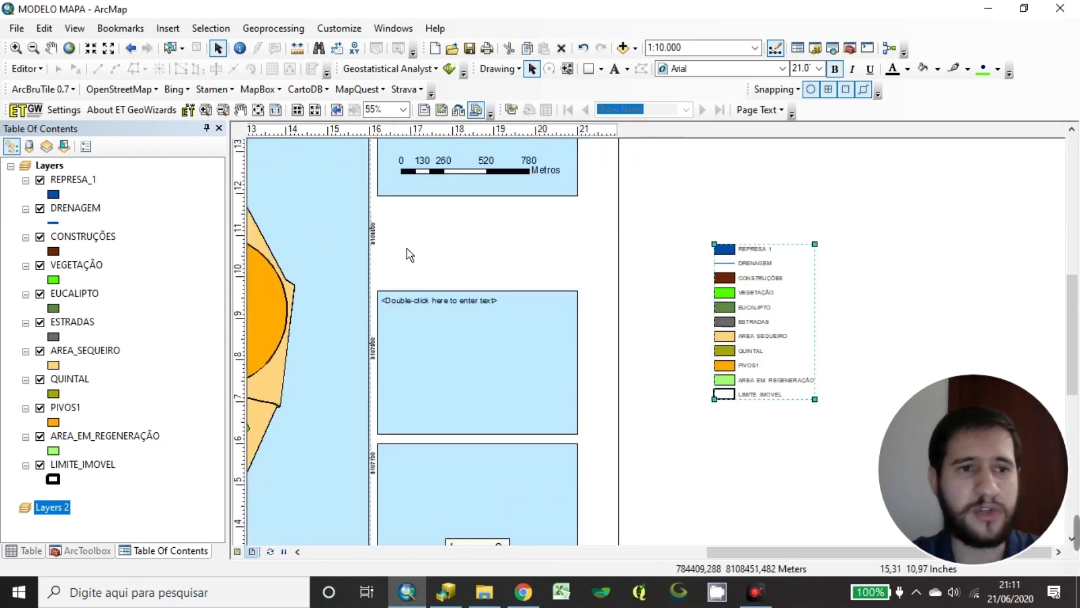
pyautogui.doubleClick(751, 311)
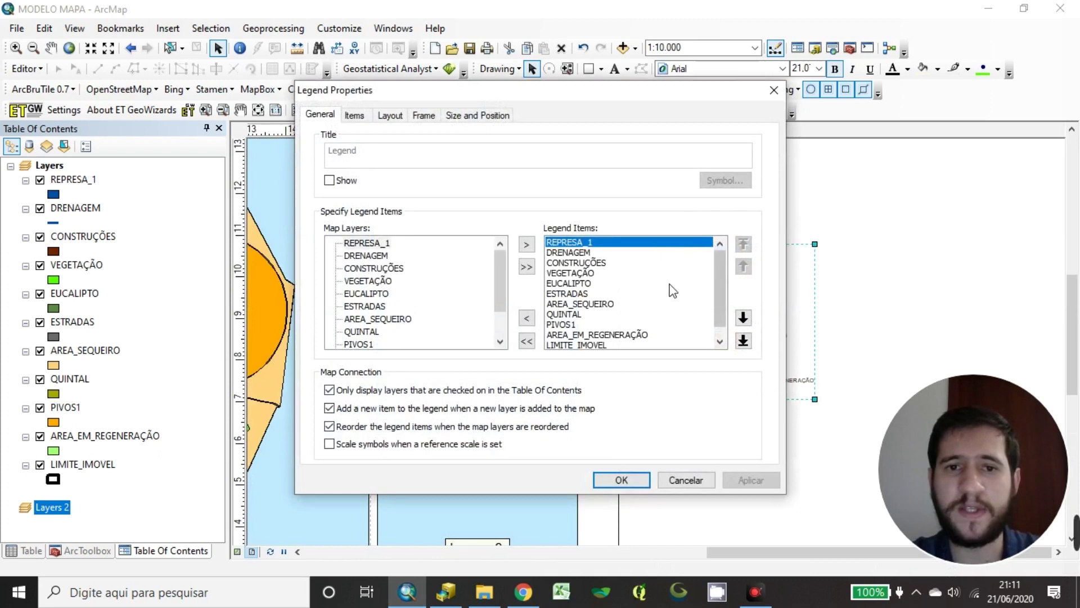
# Move DRENAGEM to the top of the legend's item list
pyautogui.click(575, 254)
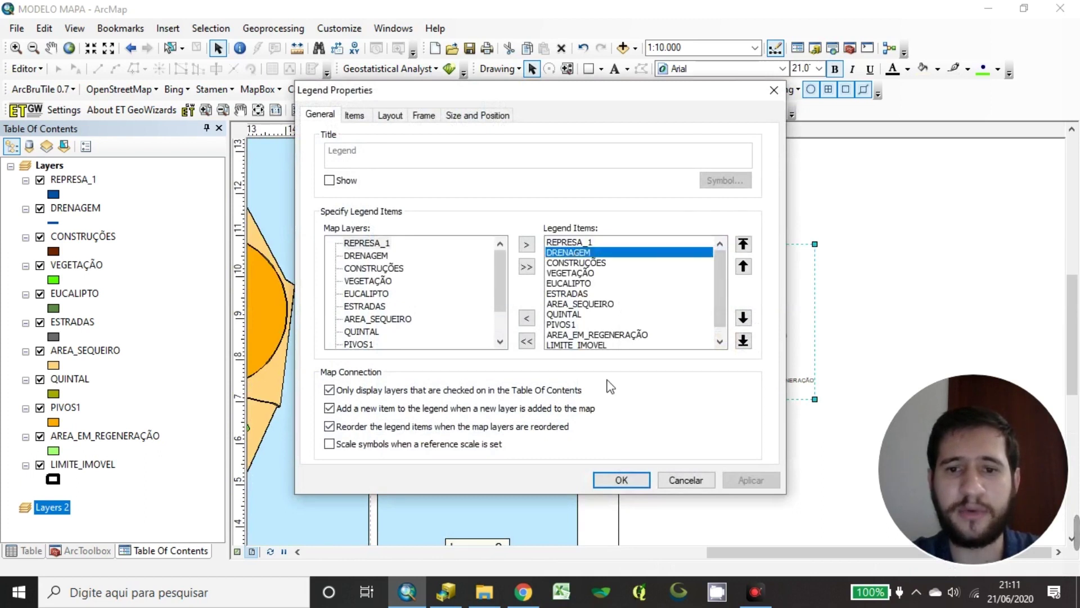
pyautogui.click(744, 244)
pyautogui.moveTo(666, 95); pyautogui.dragTo(504, 106)
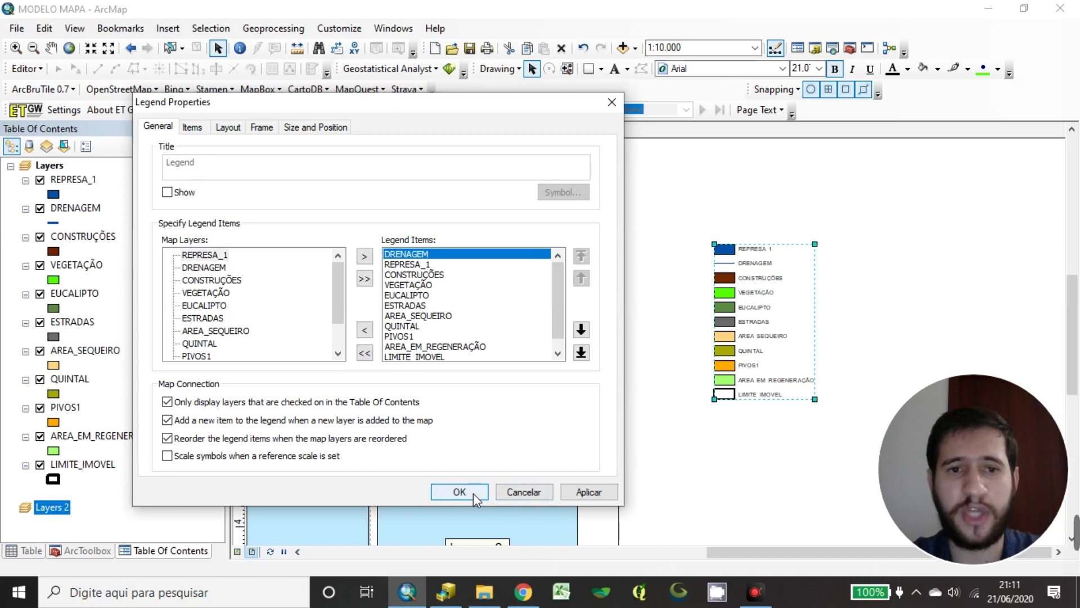
# Set the legend's default area patch to Natural Area and line patch to S Curve
pyautogui.click(226, 129)
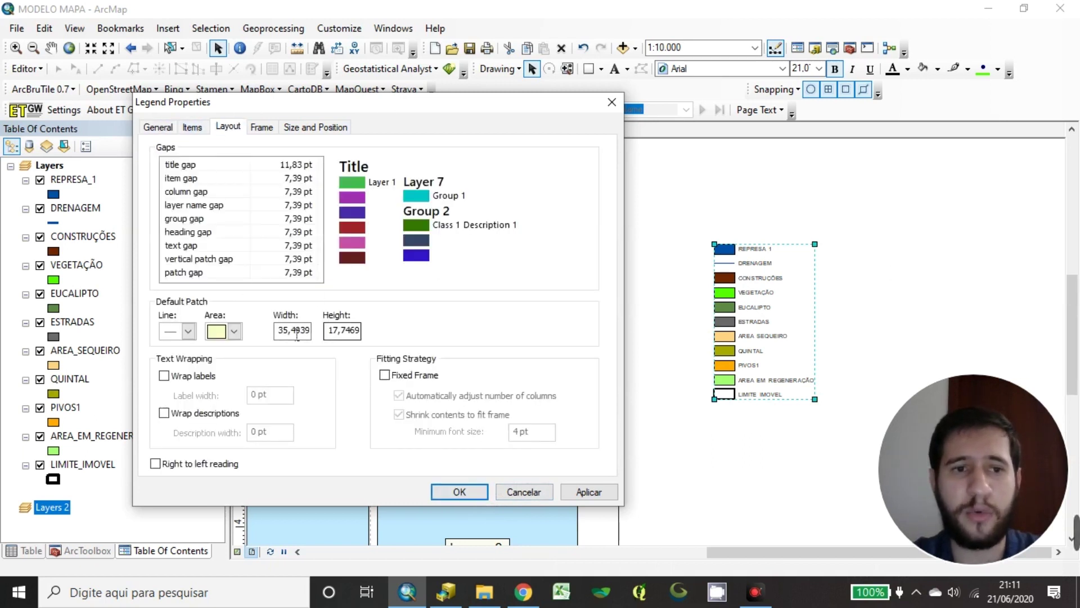
pyautogui.click(234, 332)
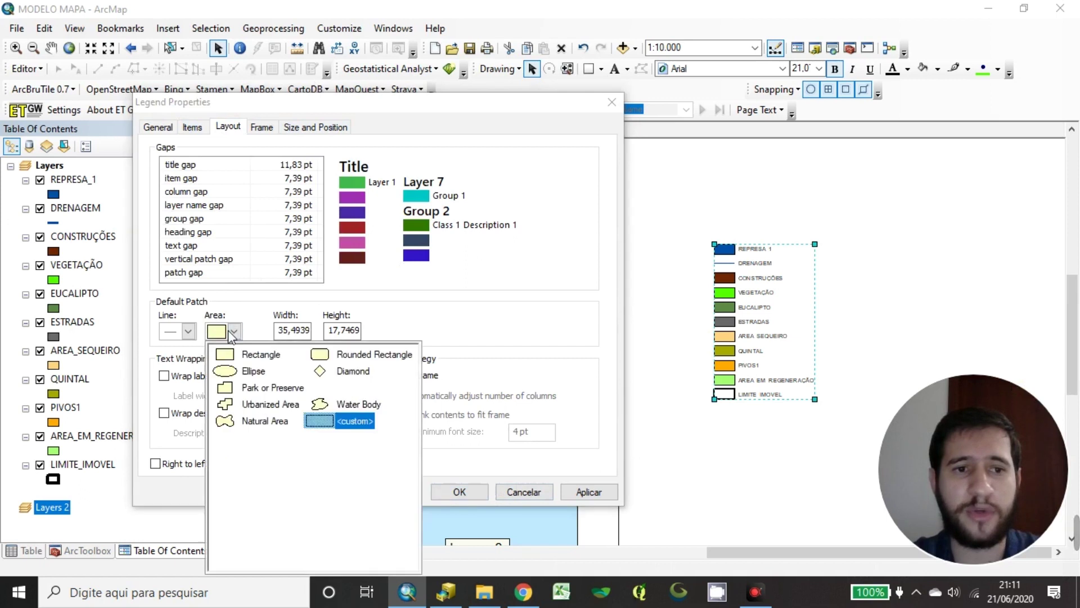
pyautogui.click(254, 422)
pyautogui.click(186, 332)
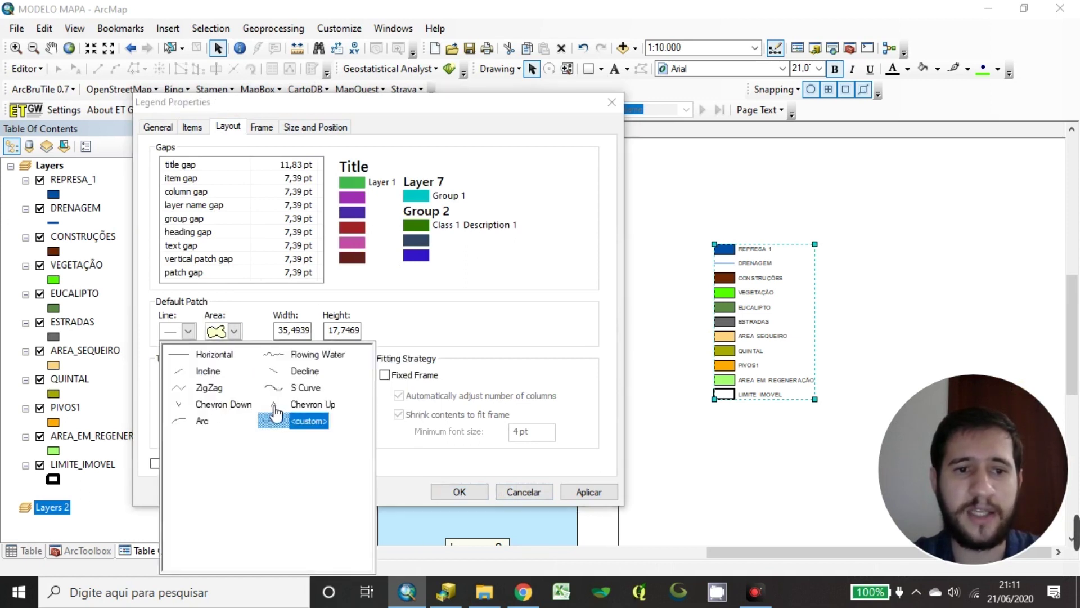
pyautogui.click(295, 388)
pyautogui.click(463, 492)
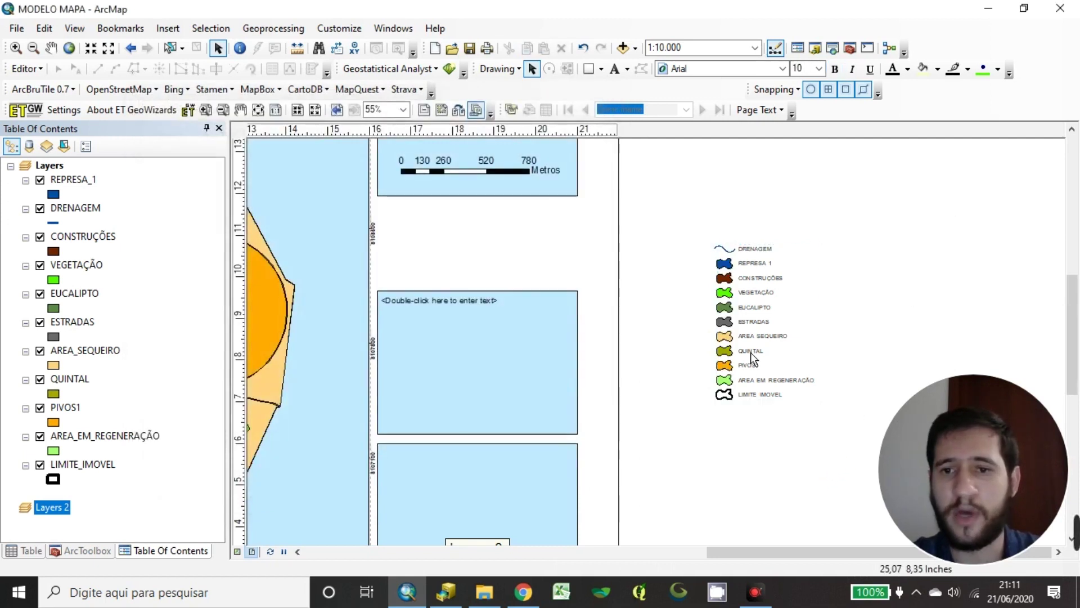
# Move the legend further left and convert it to graphics
pyautogui.moveTo(767, 299); pyautogui.dragTo(708, 301)
pyautogui.scroll(-1, 774, 372)
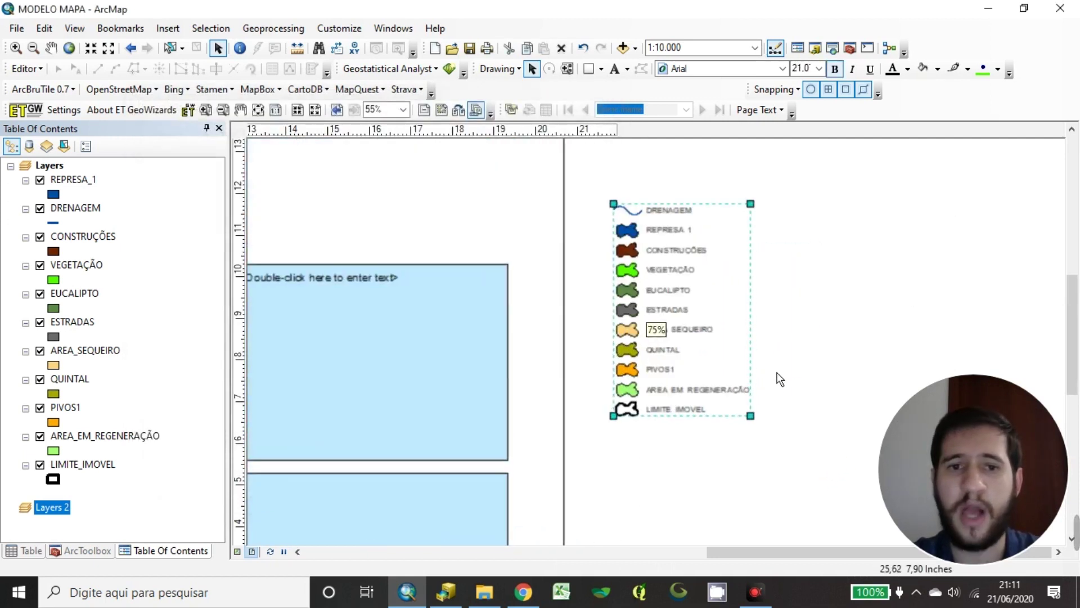
pyautogui.click(764, 343)
pyautogui.click(744, 298)
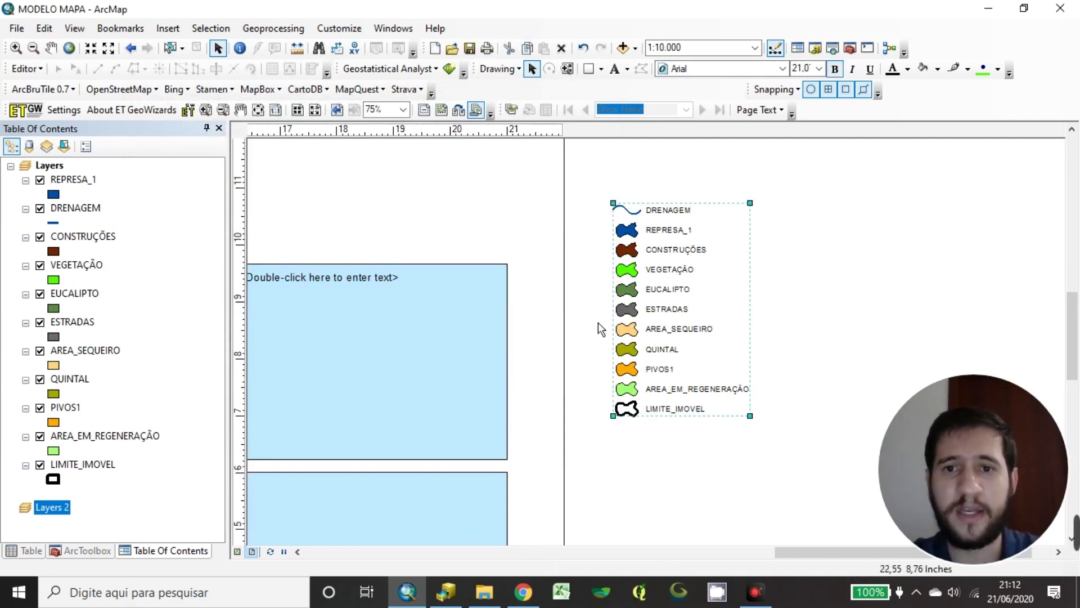
pyautogui.click(810, 300)
pyautogui.rightClick(706, 297)
pyautogui.click(692, 260)
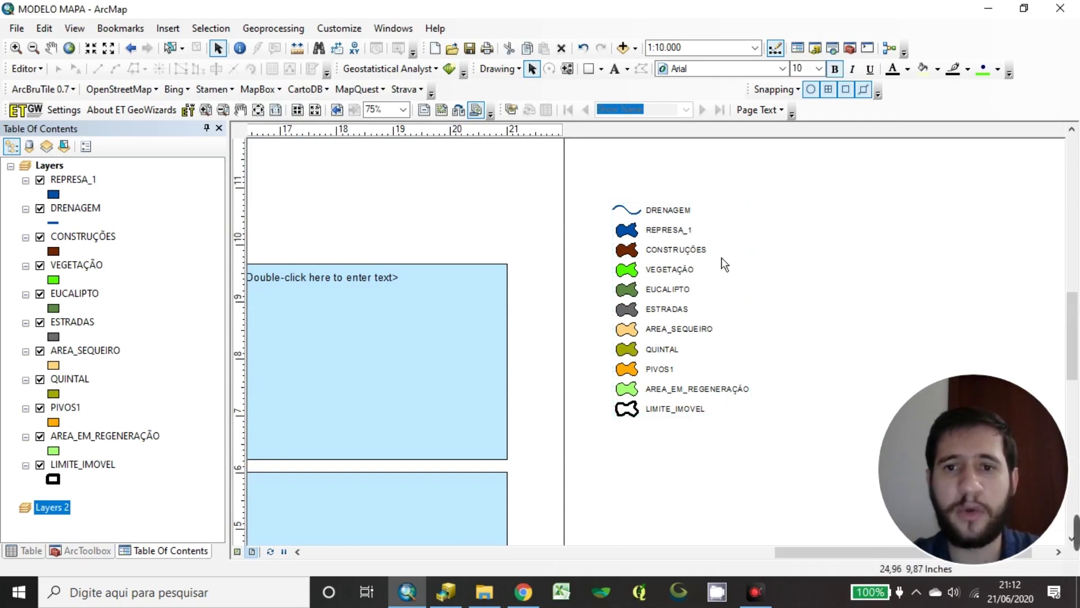
pyautogui.rightClick(687, 259)
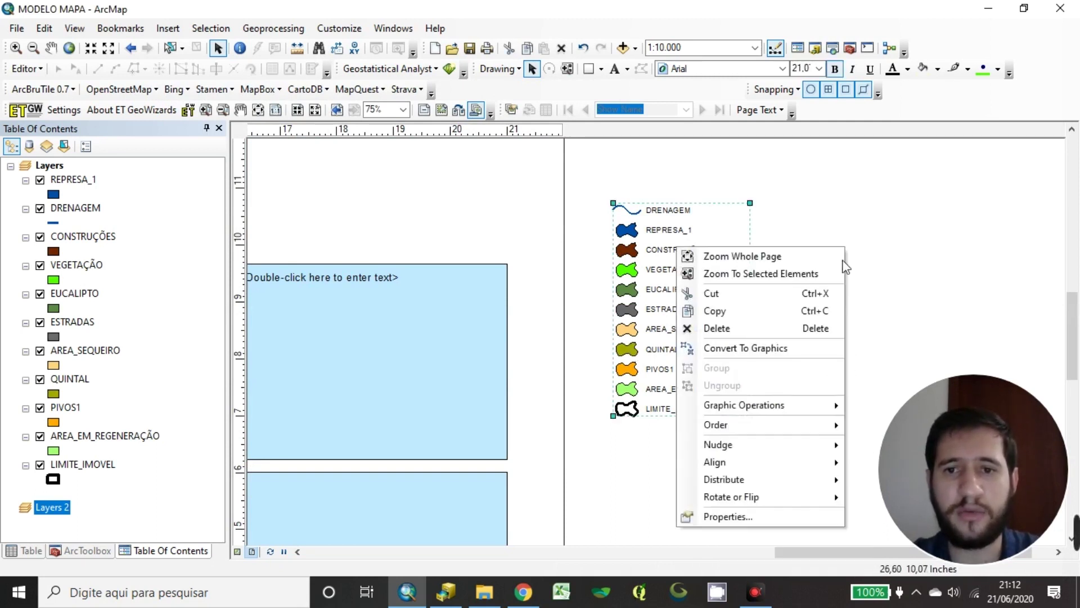
pyautogui.click(734, 346)
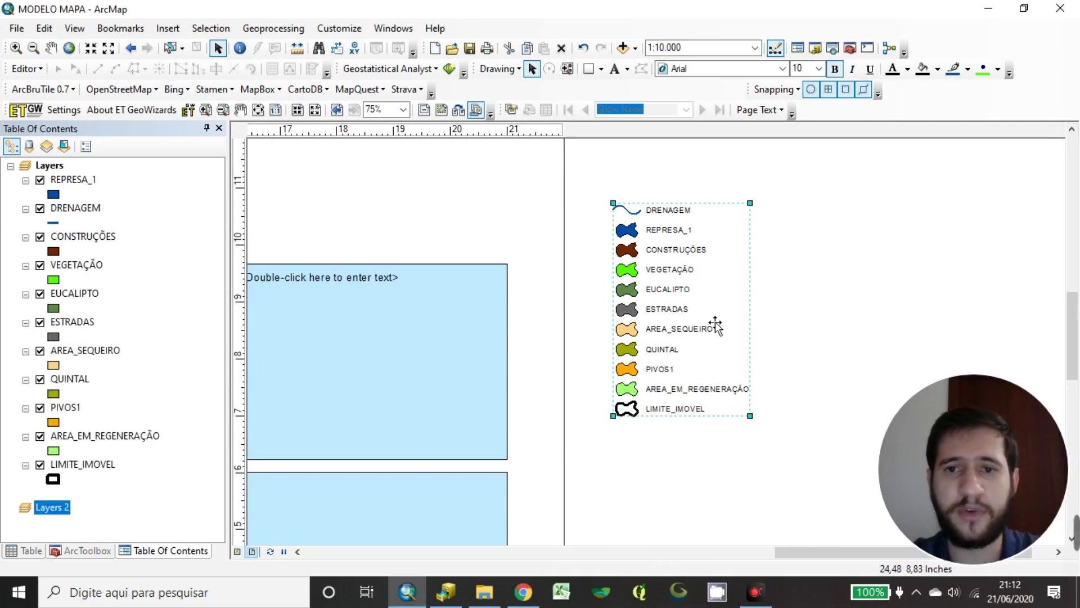
# Ungroup the legend graphic, then ungroup the DRENAGEM entry into separate symbol and label
pyautogui.rightClick(713, 269)
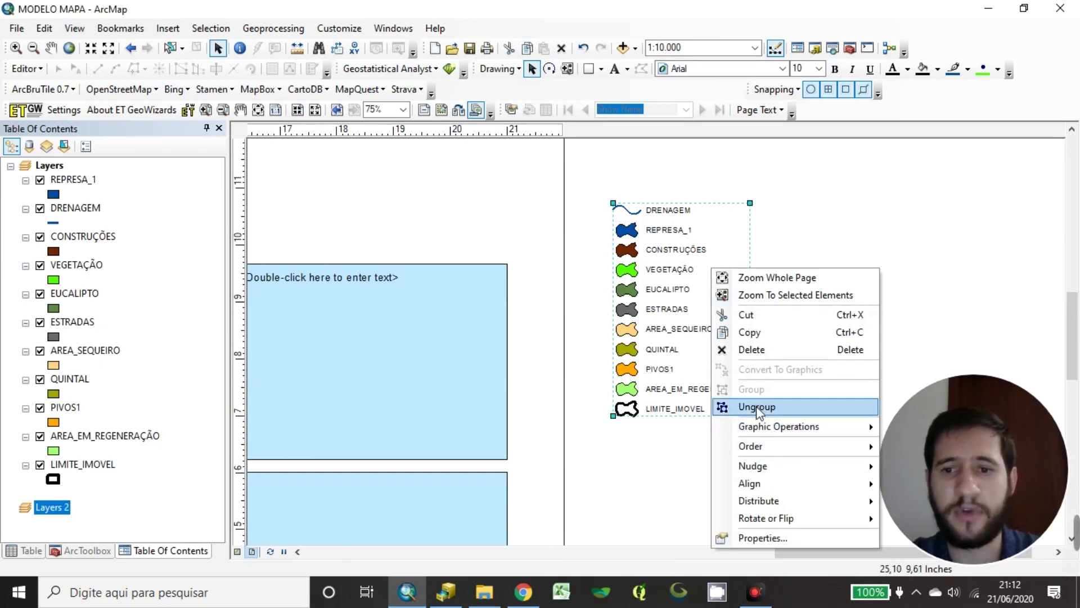
pyautogui.click(787, 407)
pyautogui.click(748, 230)
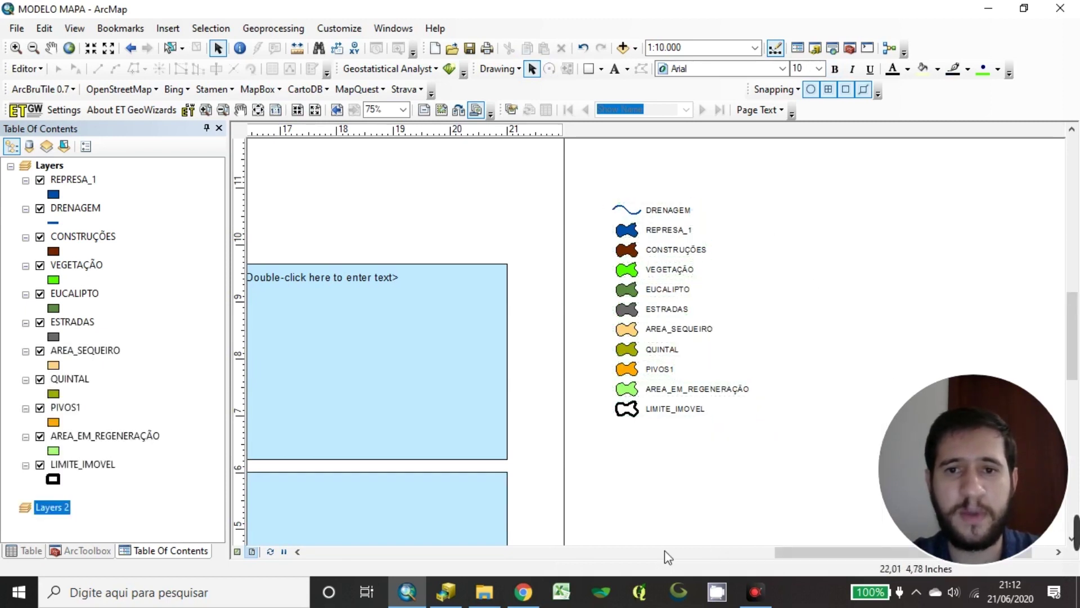
pyautogui.click(673, 217)
pyautogui.rightClick(674, 214)
pyautogui.click(716, 345)
pyautogui.click(813, 243)
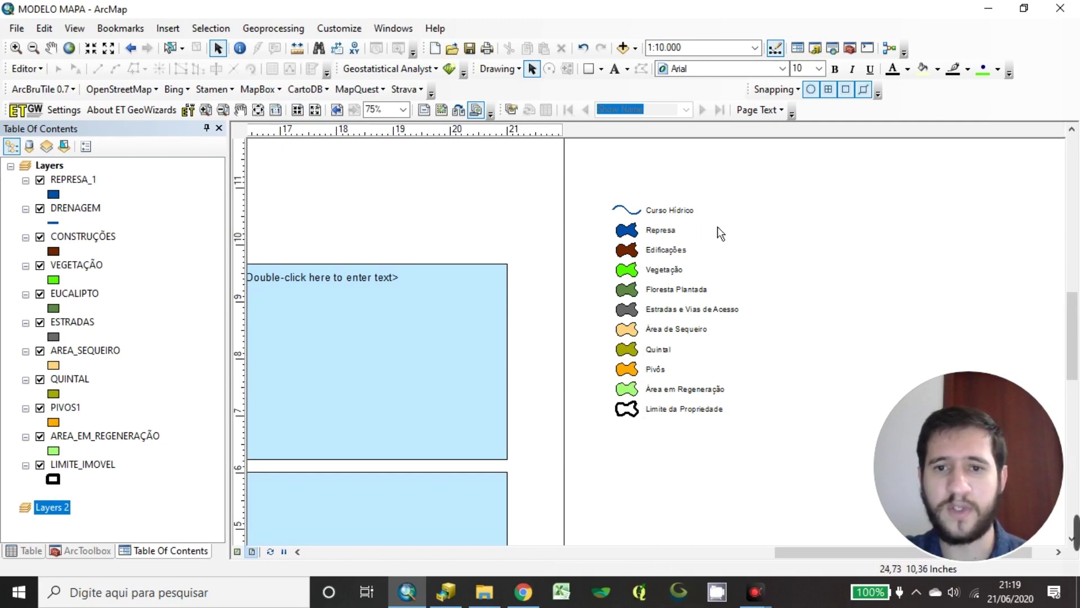
# Scroll the layout view down to review the relabelled legend entries
pyautogui.scroll(-1, 583, 342)
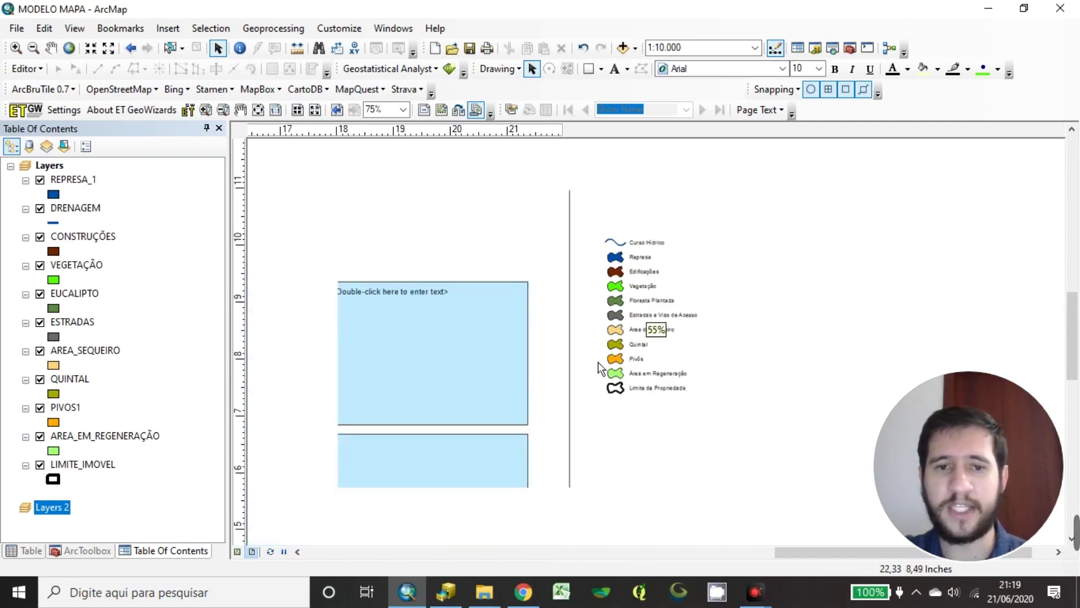
# Regroup the legend pieces, move the group onto the page and enlarge it from its corner
pyautogui.moveTo(598, 366); pyautogui.dragTo(684, 391)
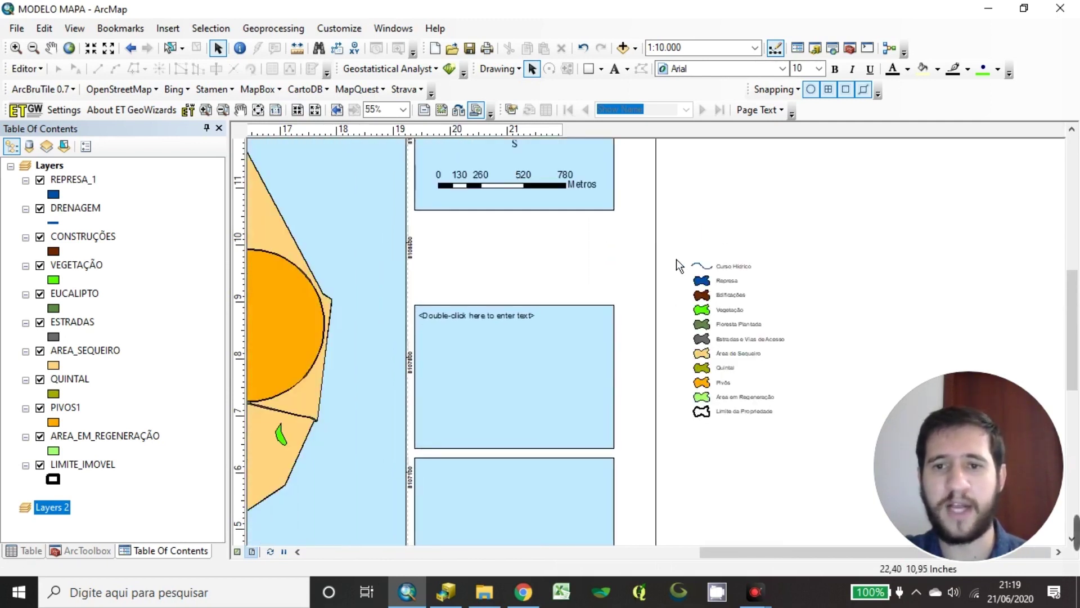
pyautogui.click(744, 341)
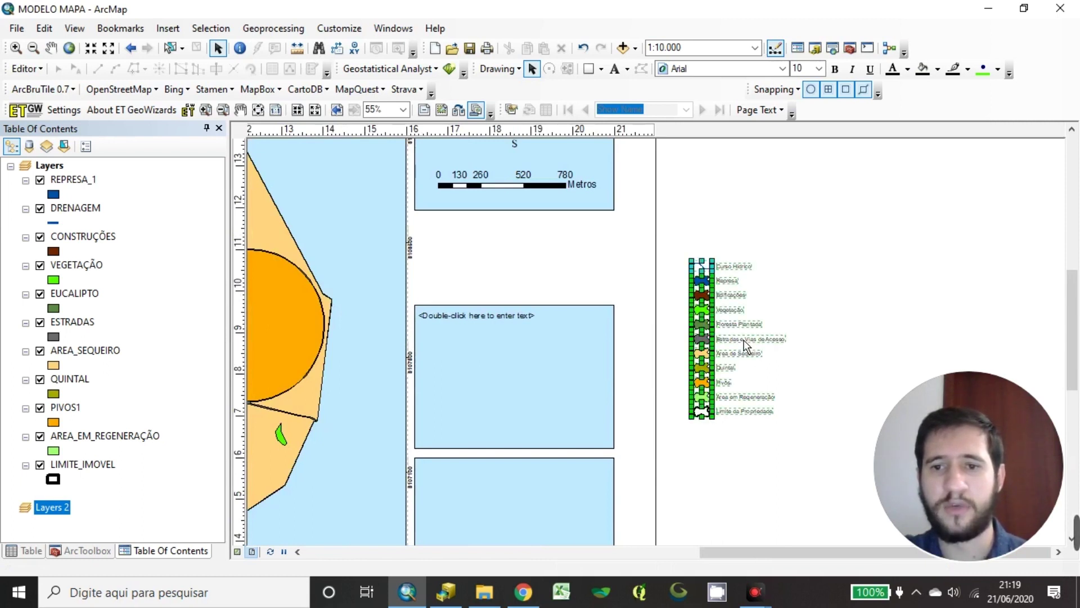
pyautogui.rightClick(747, 336)
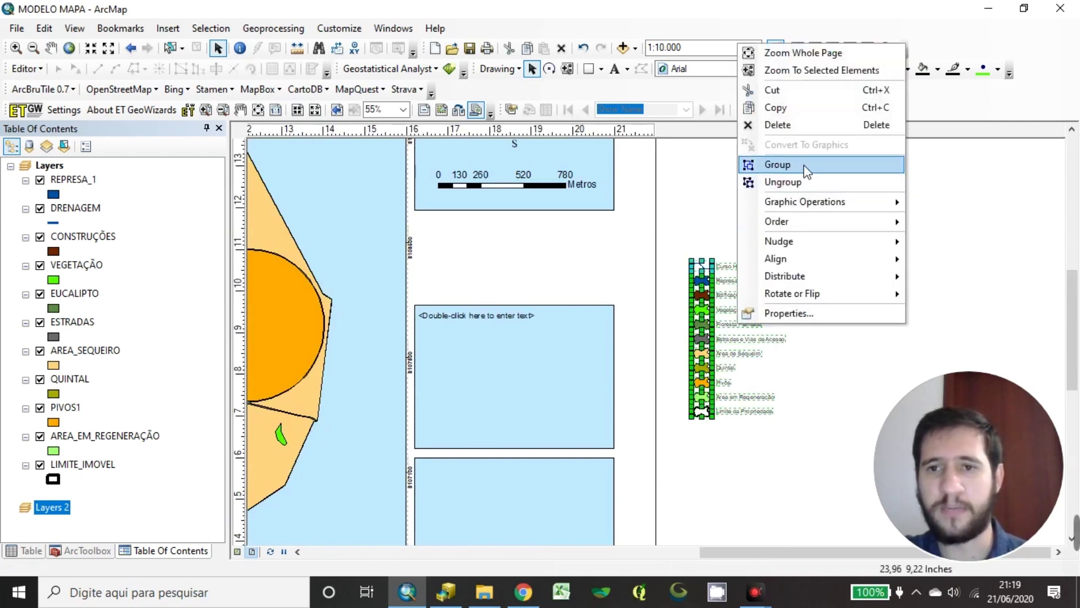
pyautogui.click(757, 162)
pyautogui.moveTo(730, 287); pyautogui.dragTo(480, 296)
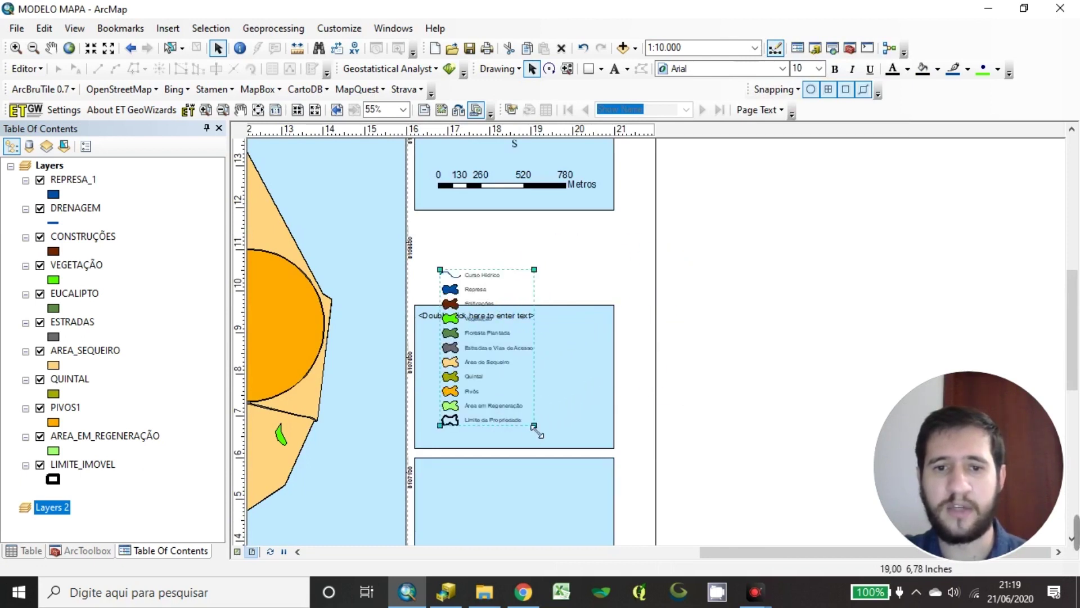
pyautogui.moveTo(562, 446); pyautogui.dragTo(586, 459)
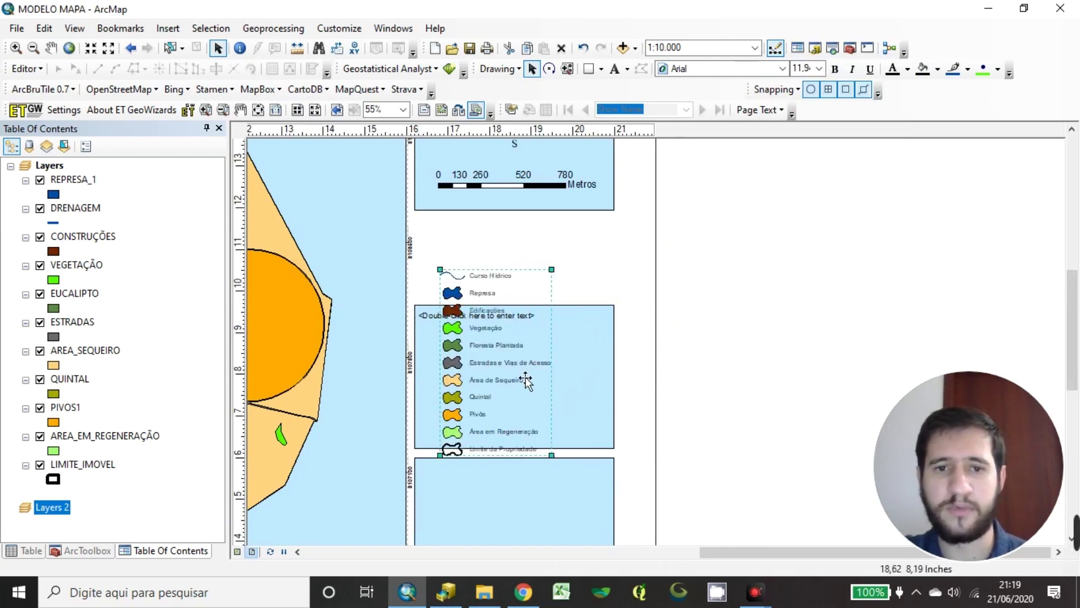
pyautogui.click(547, 324)
pyautogui.moveTo(517, 306); pyautogui.dragTo(737, 234)
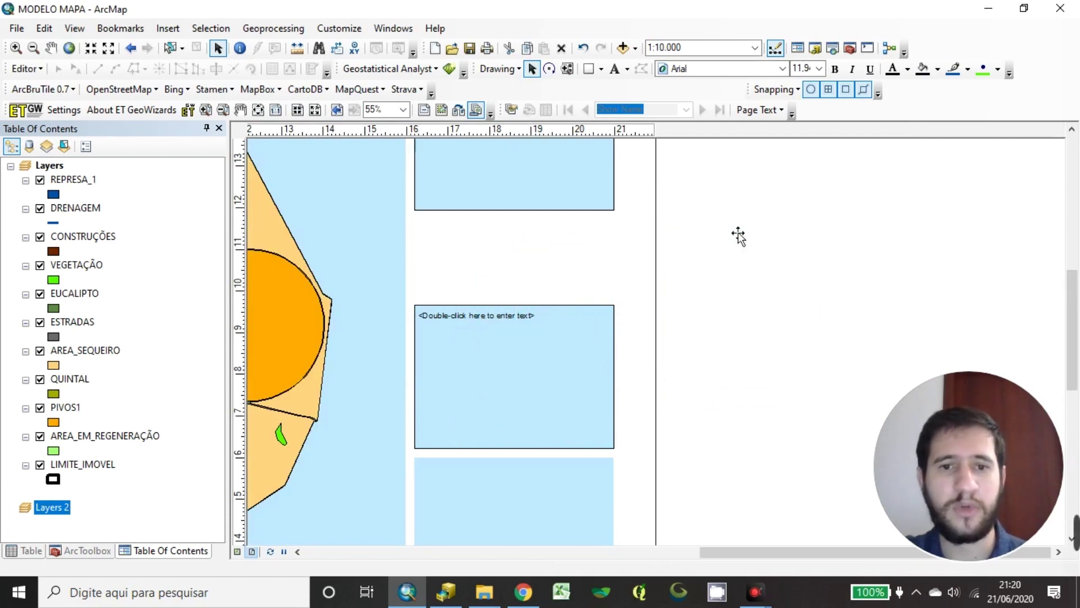
# Ungroup the enlarged legend back into separate symbols and labels
pyautogui.scroll(-3, 826, 291)
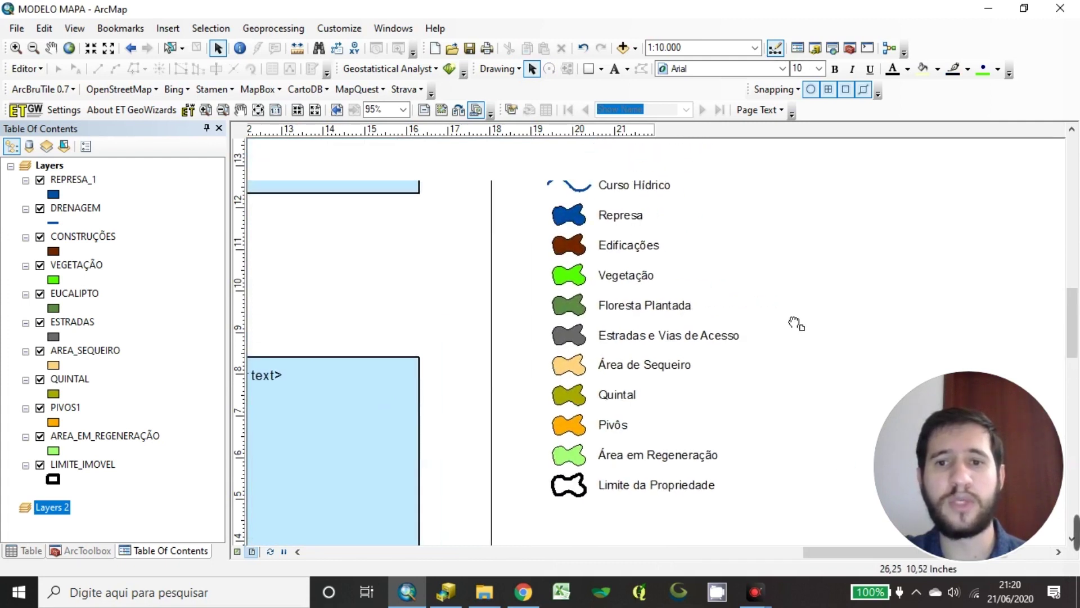
pyautogui.scroll(1, 727, 367)
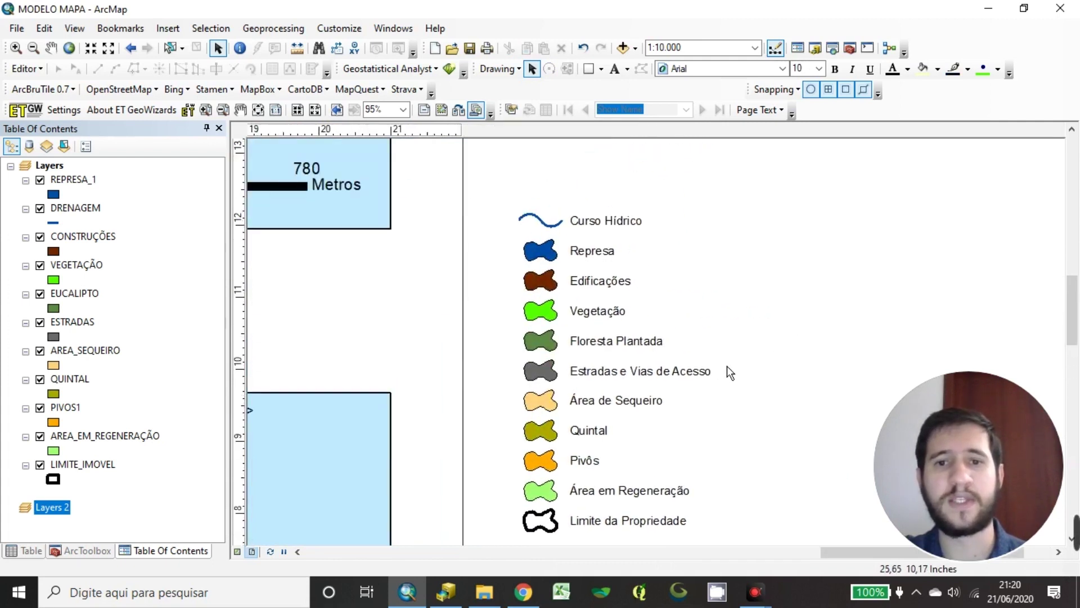
pyautogui.rightClick(594, 400)
pyautogui.click(713, 249)
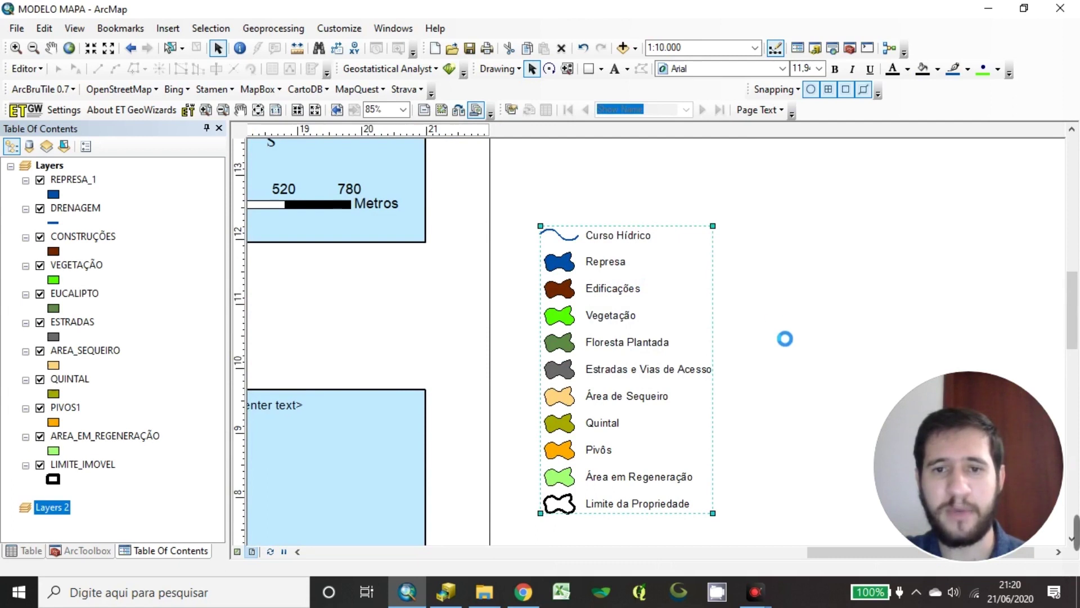
# Move the lower five legend entries into a second column beside the first six
pyautogui.scroll(-1, 771, 290)
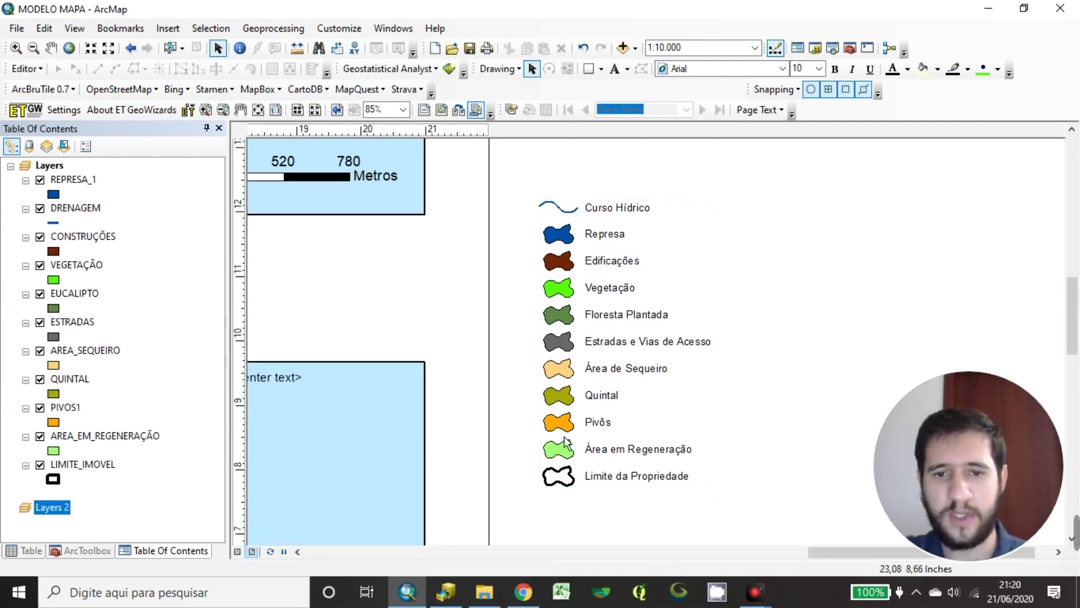
pyautogui.moveTo(532, 362); pyautogui.dragTo(743, 523)
pyautogui.moveTo(628, 389); pyautogui.dragTo(806, 214)
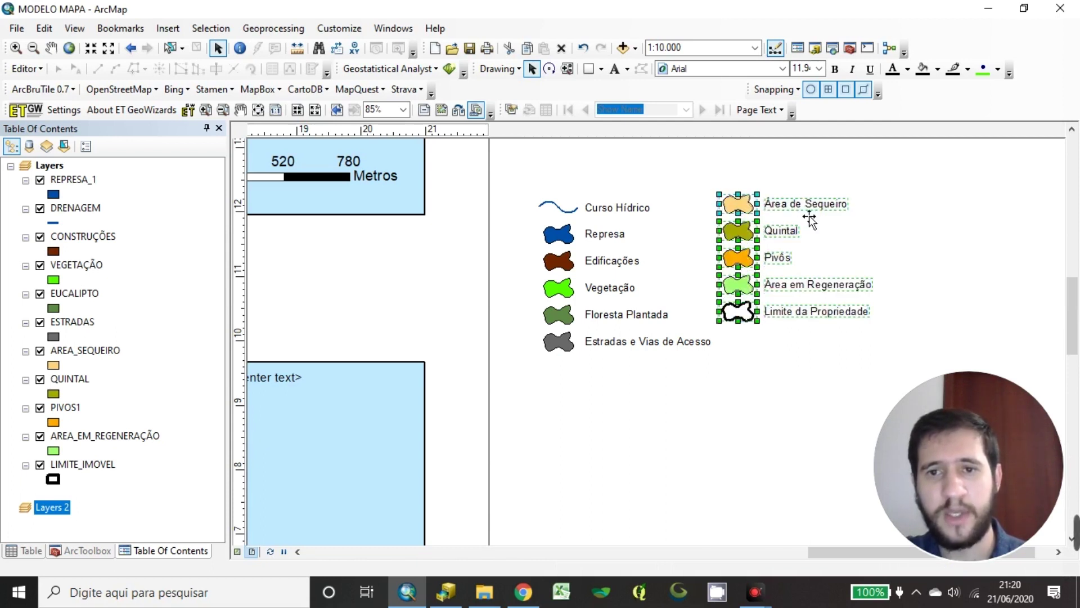
pyautogui.click(811, 217)
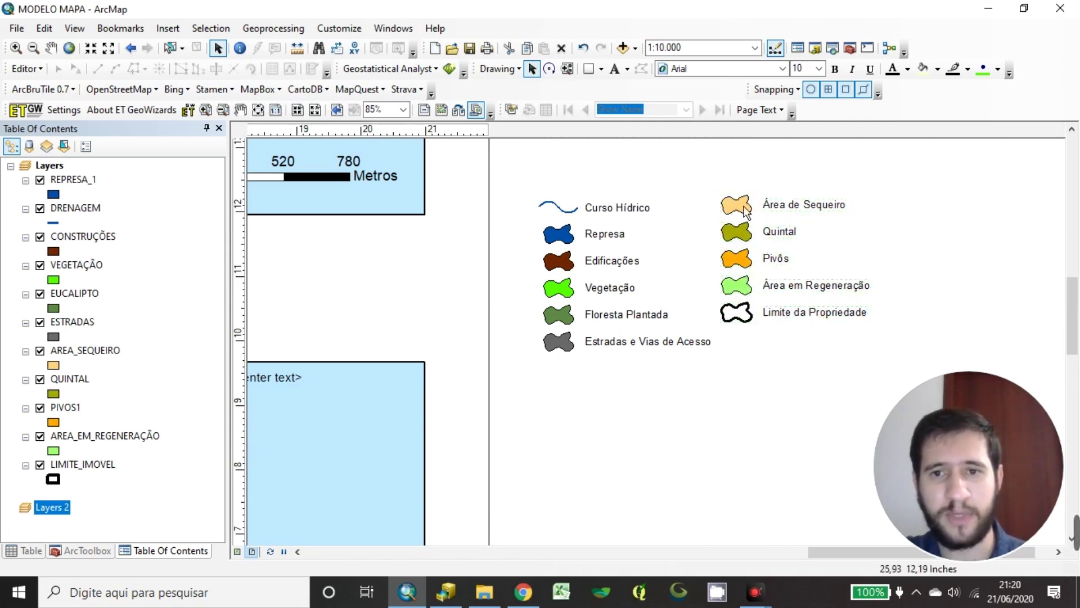
pyautogui.moveTo(702, 179); pyautogui.dragTo(905, 340)
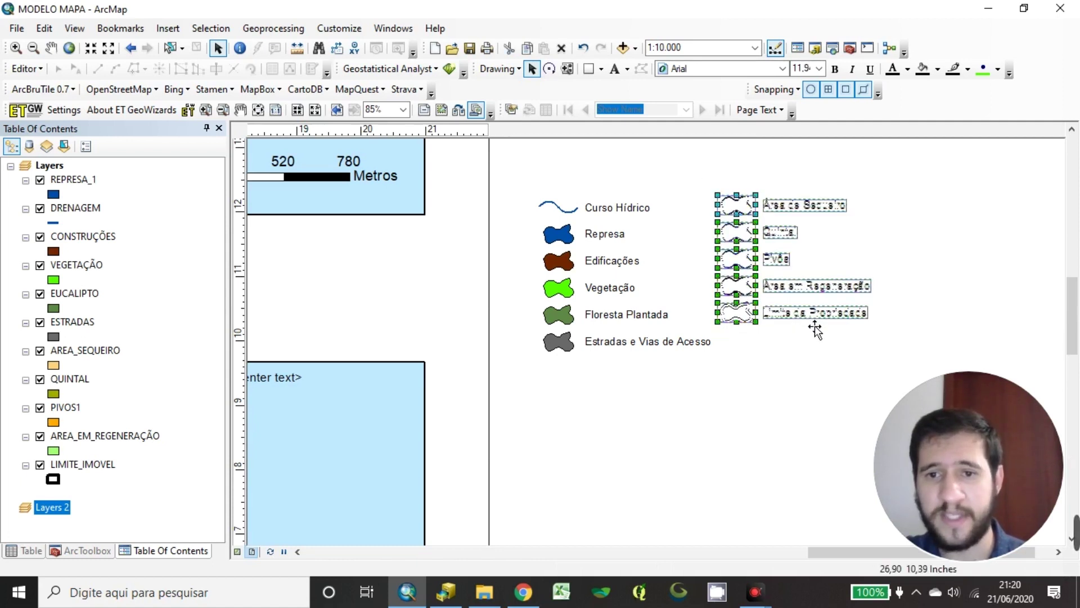
pyautogui.click(775, 385)
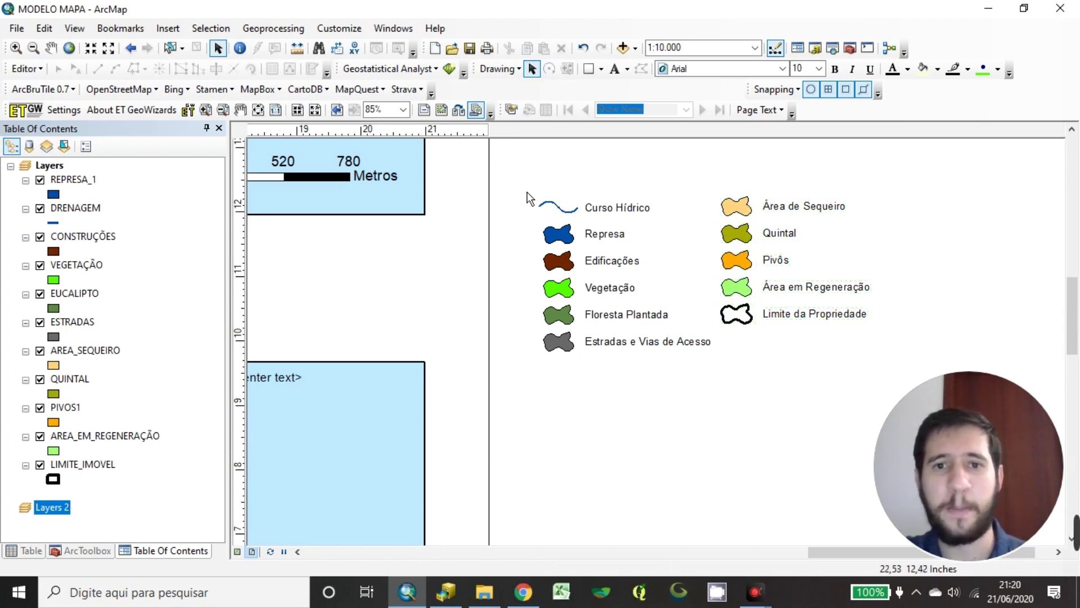
# Select all eleven legend items, group them into one element and reselect it
pyautogui.moveTo(513, 181); pyautogui.dragTo(916, 373)
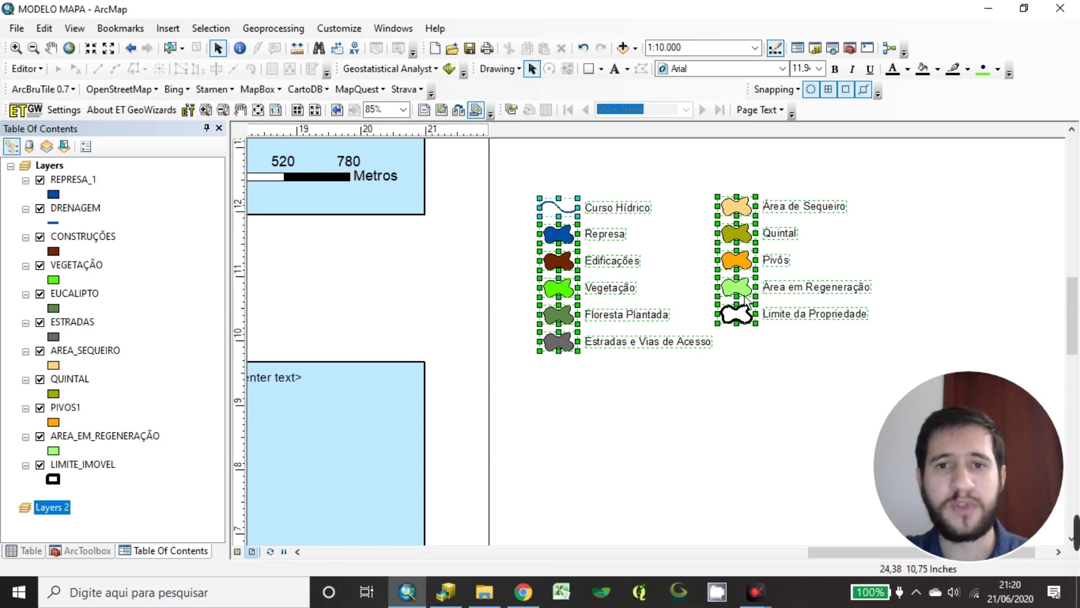
pyautogui.rightClick(610, 259)
pyautogui.click(645, 378)
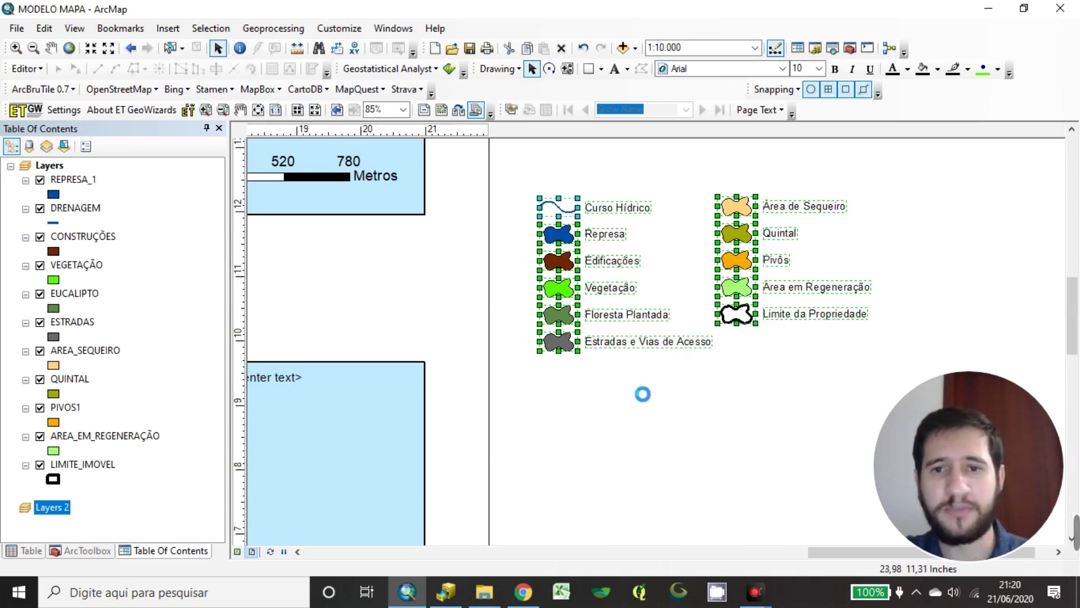
pyautogui.moveTo(637, 456); pyautogui.dragTo(778, 387)
pyautogui.moveTo(851, 197); pyautogui.dragTo(587, 336)
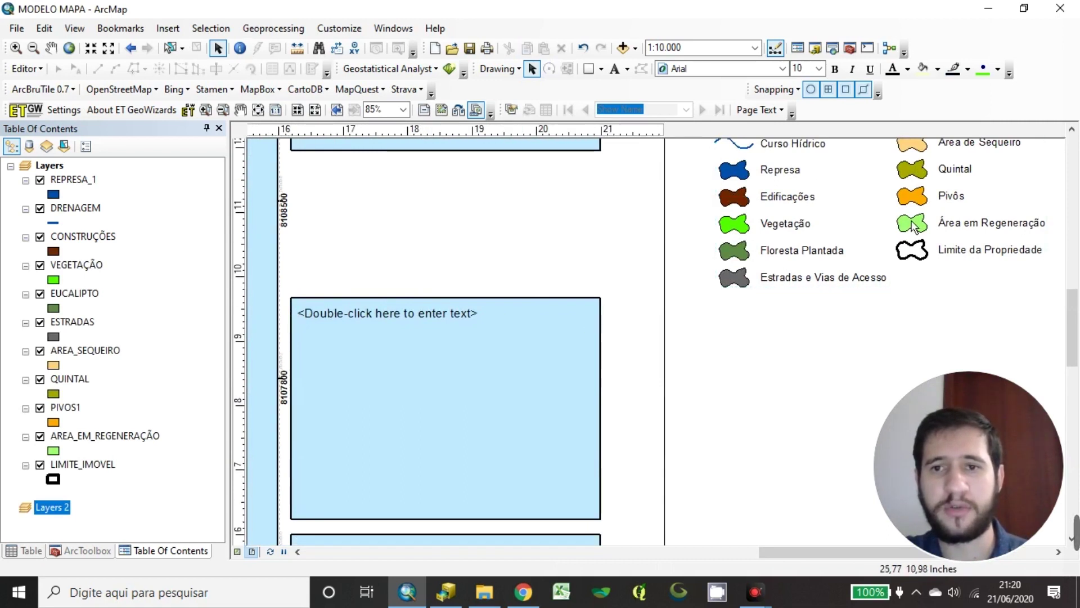
pyautogui.moveTo(869, 189); pyautogui.dragTo(659, 274)
# Move the grouped legend onto the lower blue frame, shrink it to fit, and lower it beneath the placeholder text
pyautogui.click(871, 174)
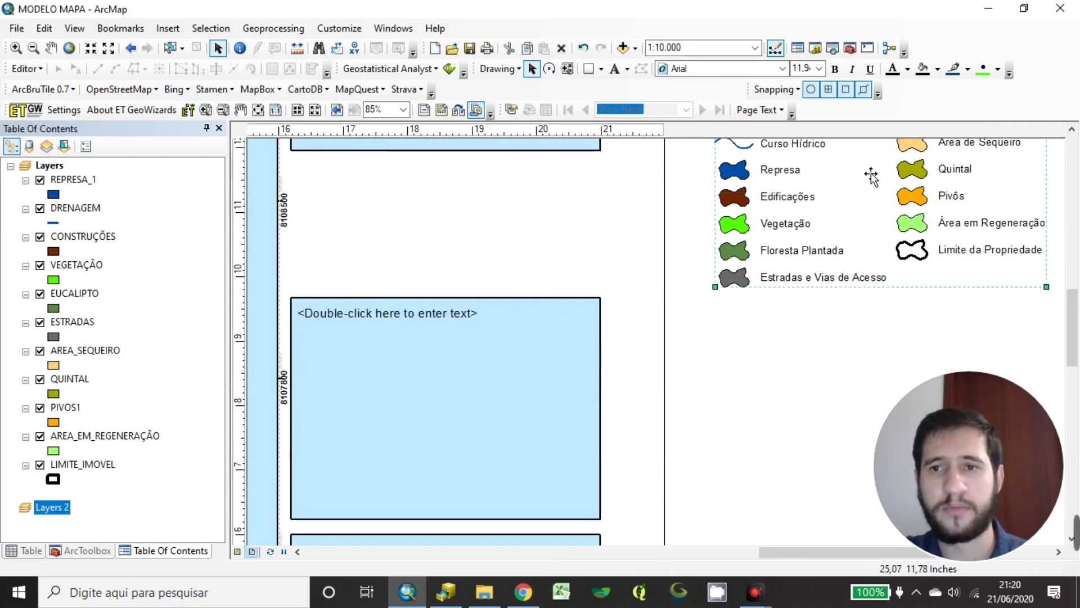
pyautogui.moveTo(822, 231); pyautogui.dragTo(727, 378)
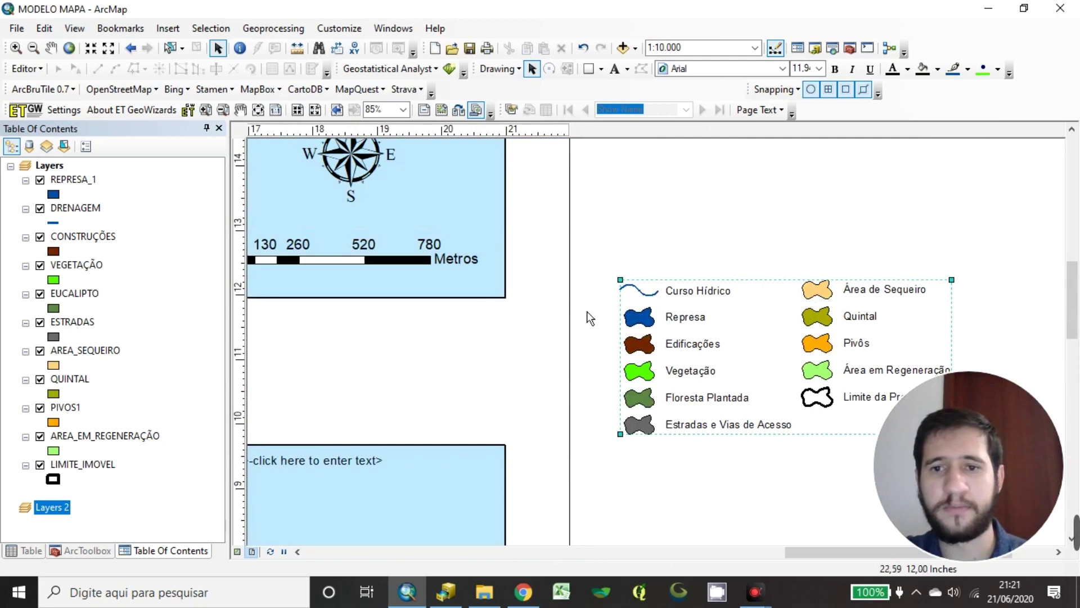
pyautogui.scroll(-1, 807, 284)
pyautogui.moveTo(810, 354); pyautogui.dragTo(531, 473)
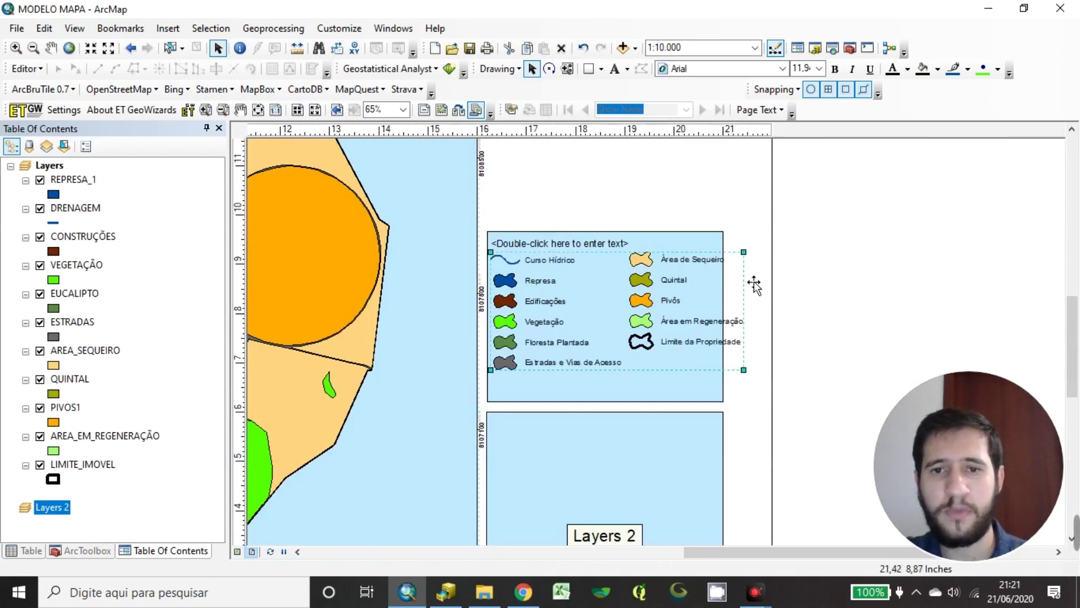
pyautogui.moveTo(744, 252); pyautogui.dragTo(717, 264)
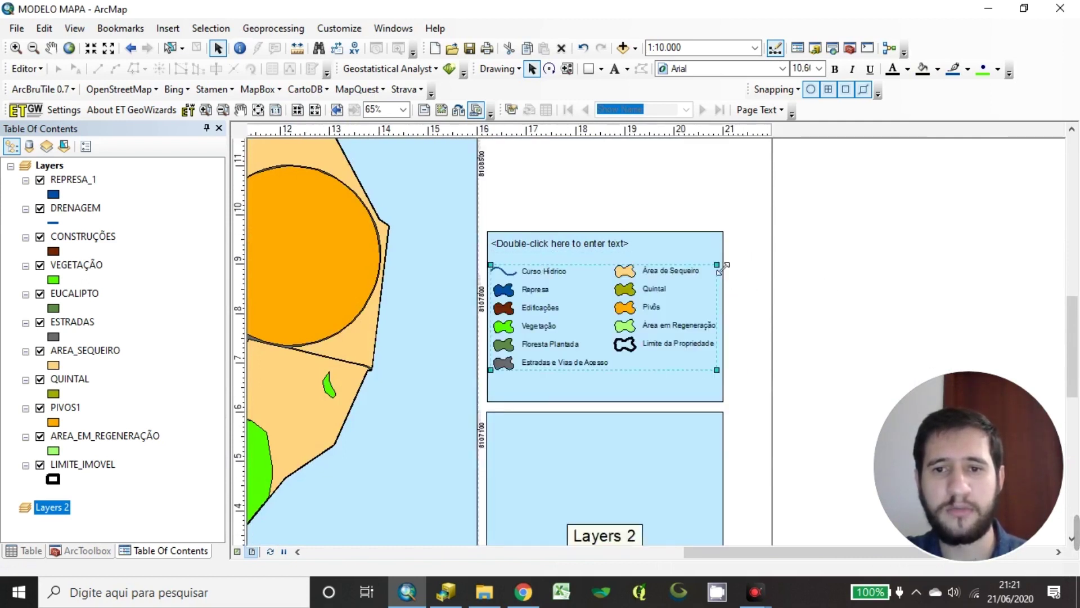
pyautogui.click(742, 286)
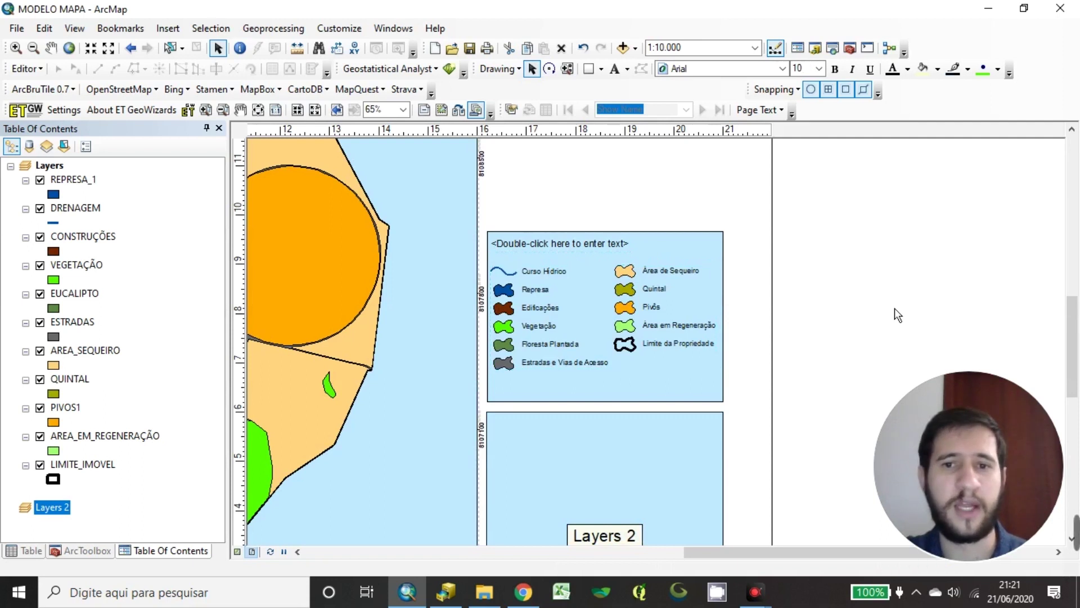
pyautogui.click(626, 332)
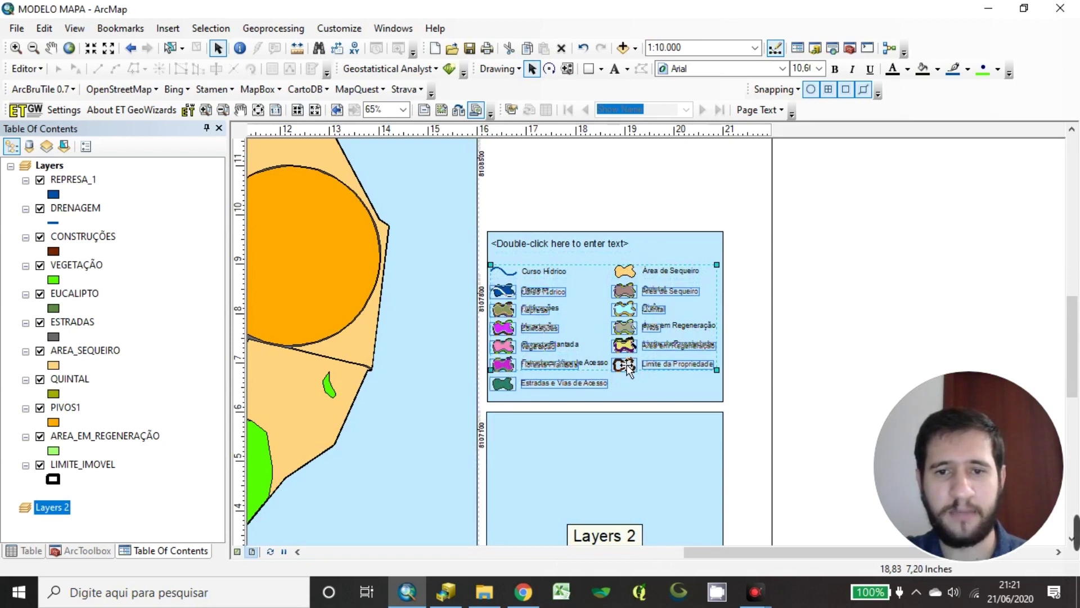
pyautogui.moveTo(628, 371); pyautogui.dragTo(628, 393)
pyautogui.click(843, 287)
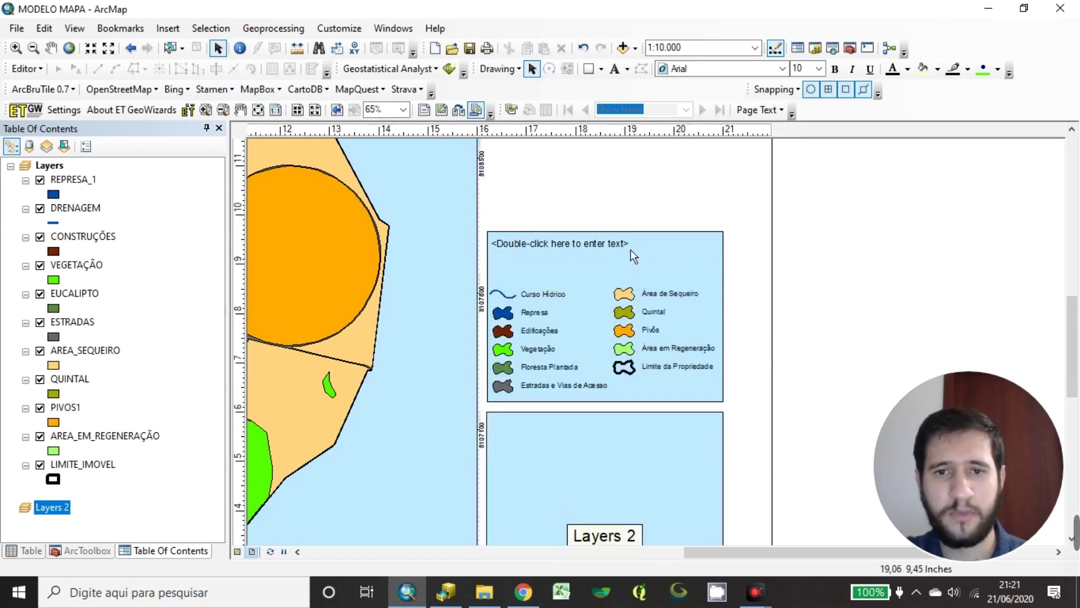
# Change the legend frame's placeholder text to 'Legenda'
pyautogui.doubleClick(597, 253)
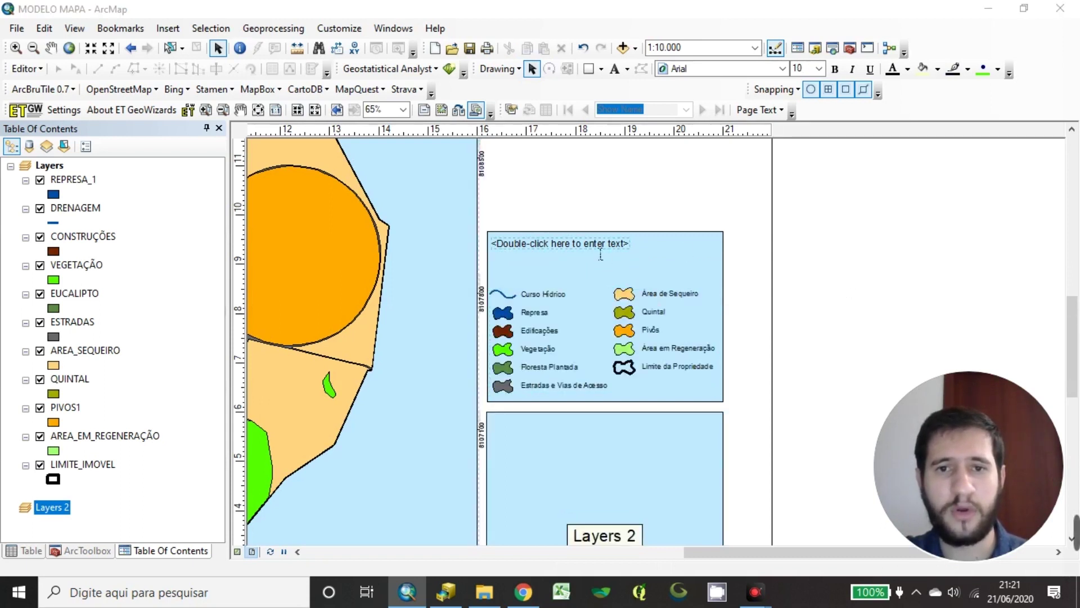
pyautogui.write('LEGE')
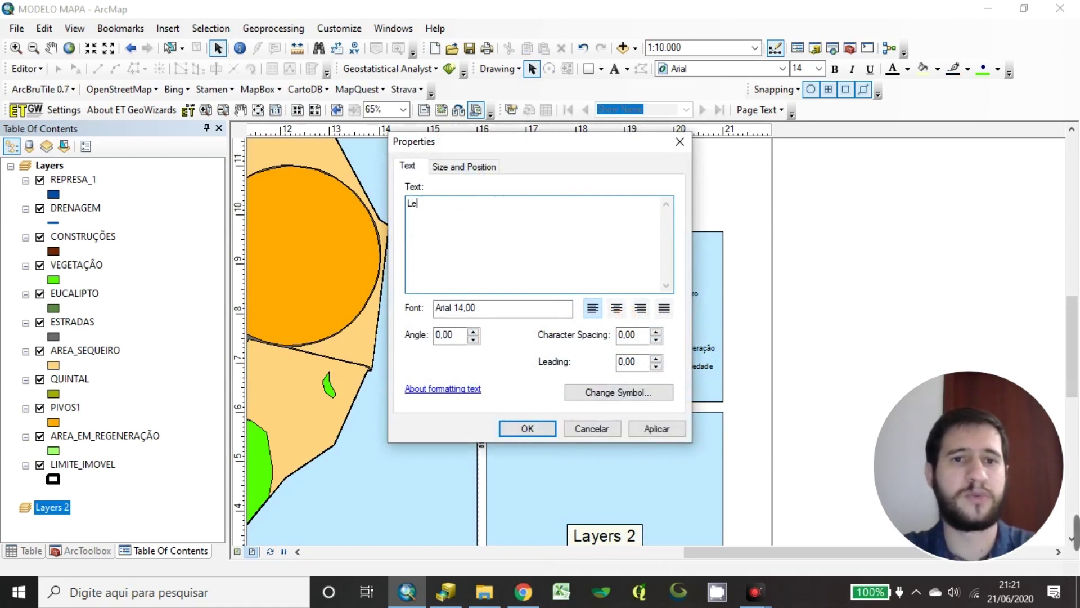
pyautogui.click(527, 428)
# Centre the Legenda title above the legend and make it 15 pt bold
pyautogui.moveTo(529, 248); pyautogui.dragTo(611, 252)
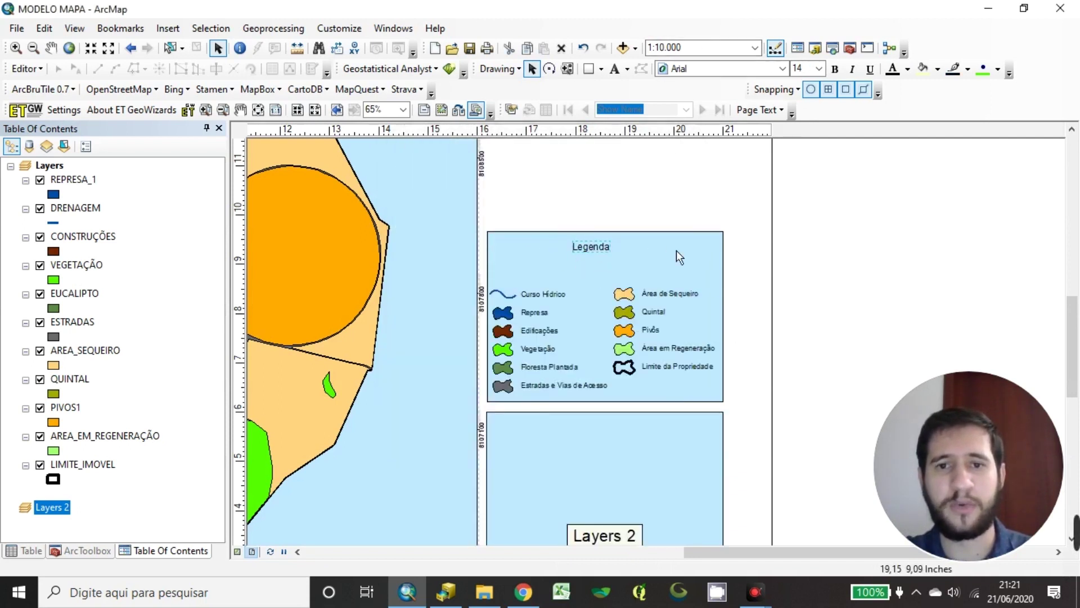
pyautogui.write('1')
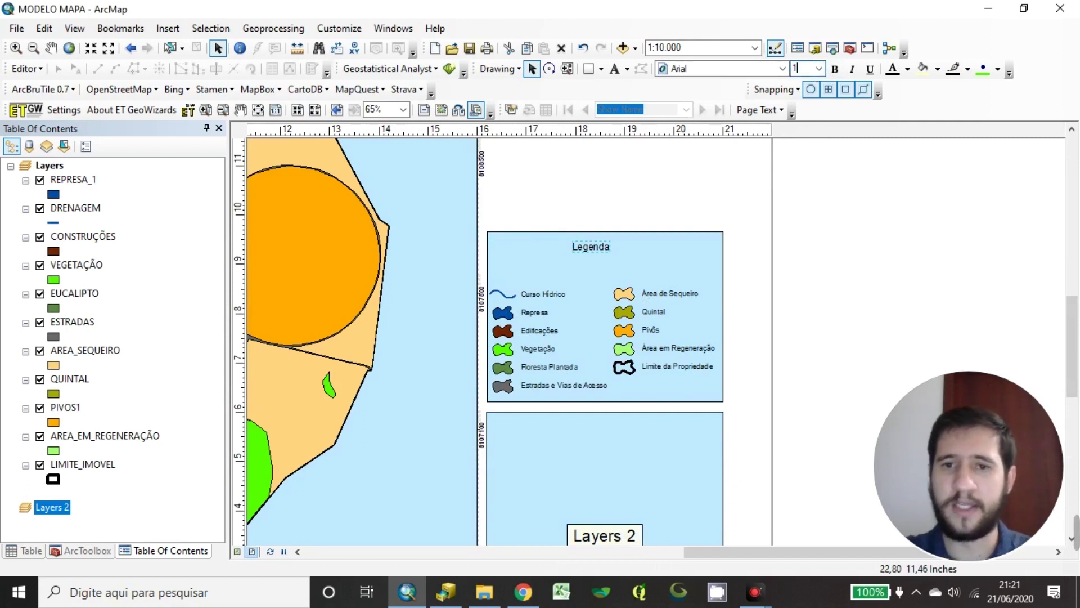
pyautogui.write('5')
pyautogui.press('Return')
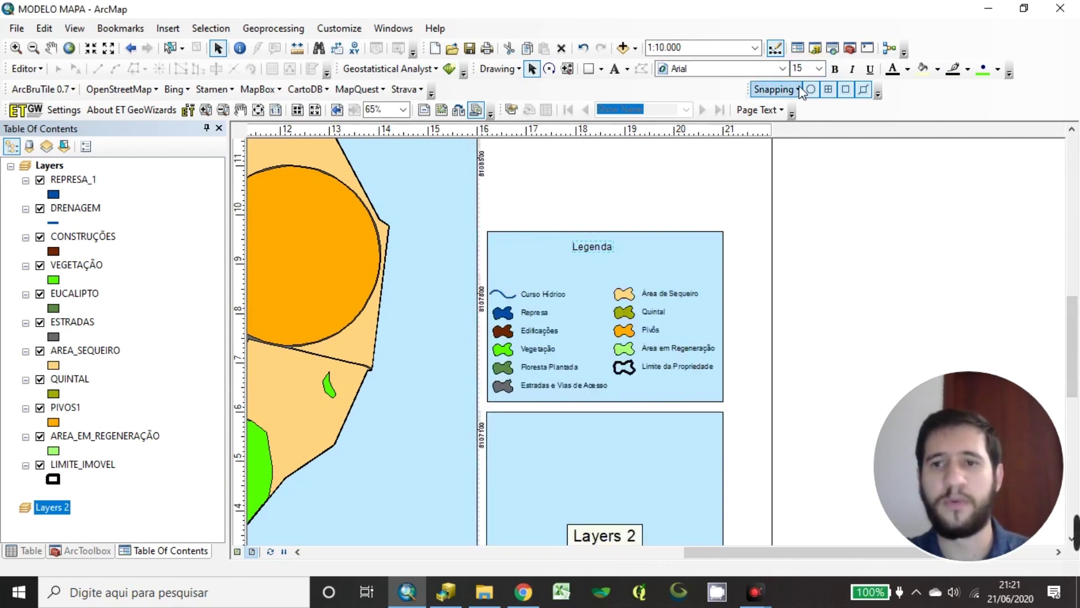
pyautogui.click(835, 69)
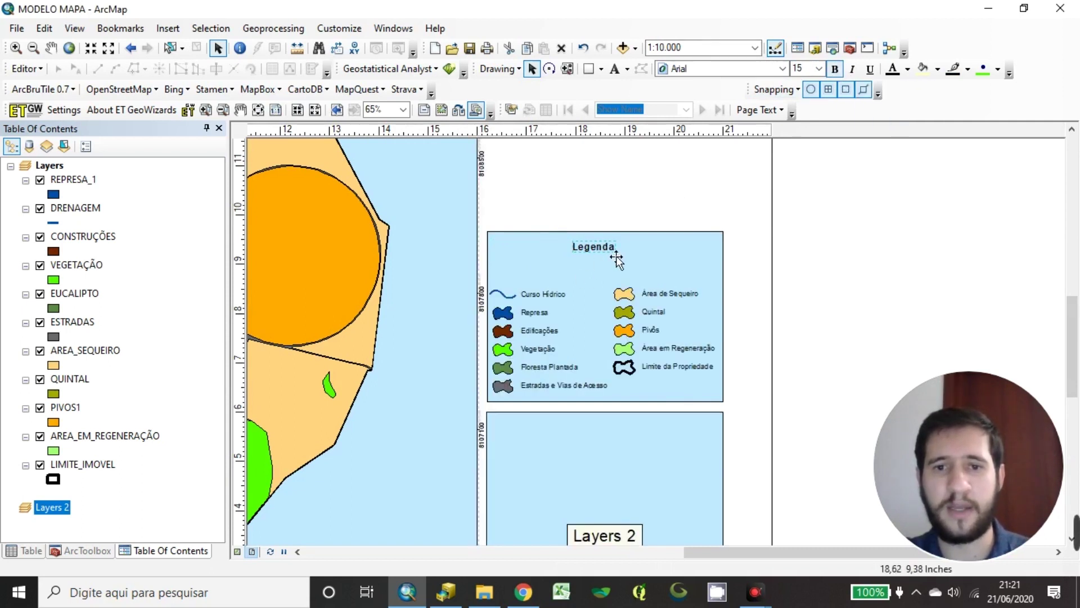
# Nudge the Legenda title down and adjust the legend frame's top edge
pyautogui.moveTo(613, 262); pyautogui.dragTo(614, 274)
pyautogui.click(629, 244)
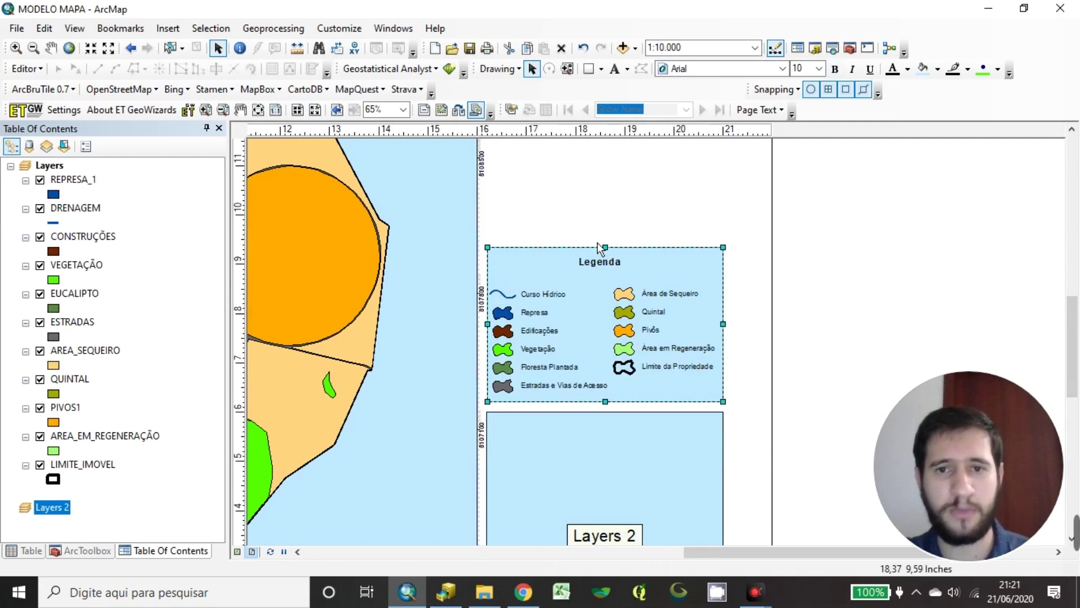
pyautogui.click(839, 252)
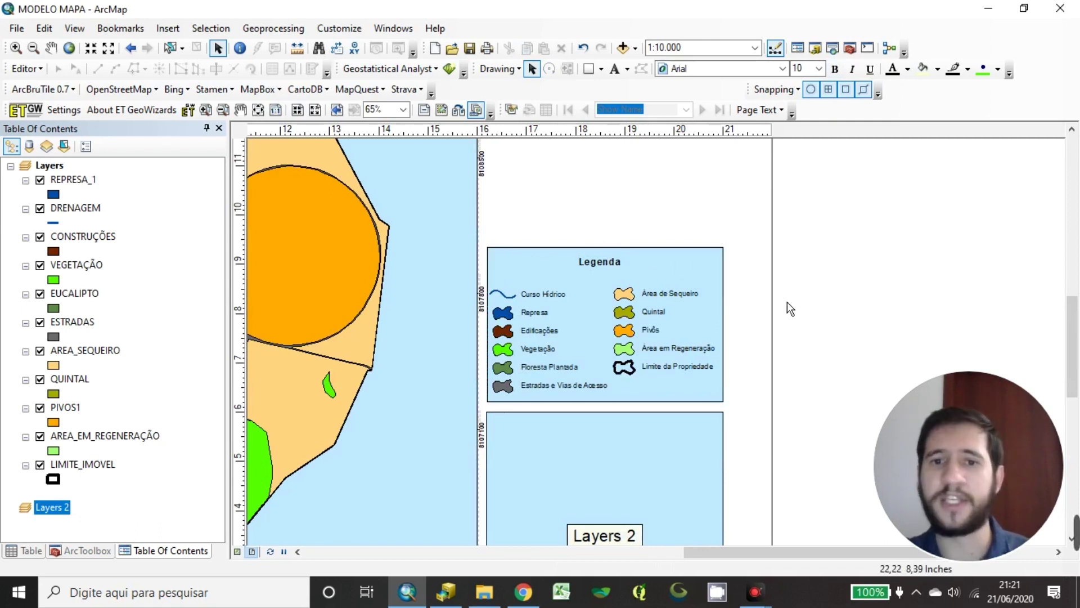
pyautogui.scroll(3, 785, 303)
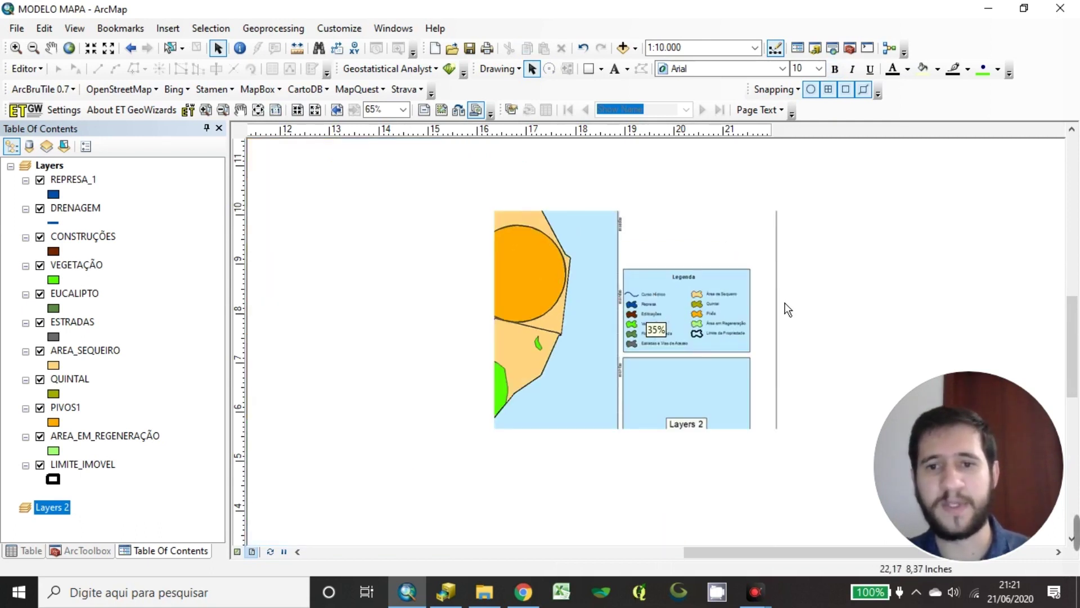
# Shift the north arrow and scale bar frame slightly right and down
pyautogui.scroll(-3, 676, 350)
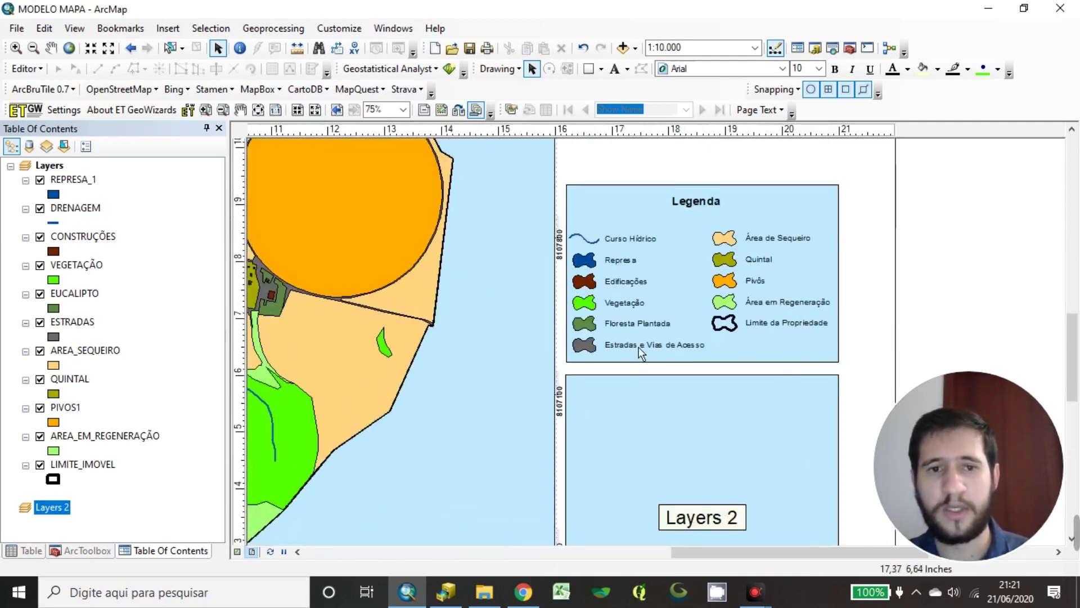
pyautogui.scroll(2, 643, 352)
pyautogui.moveTo(620, 372); pyautogui.dragTo(647, 392)
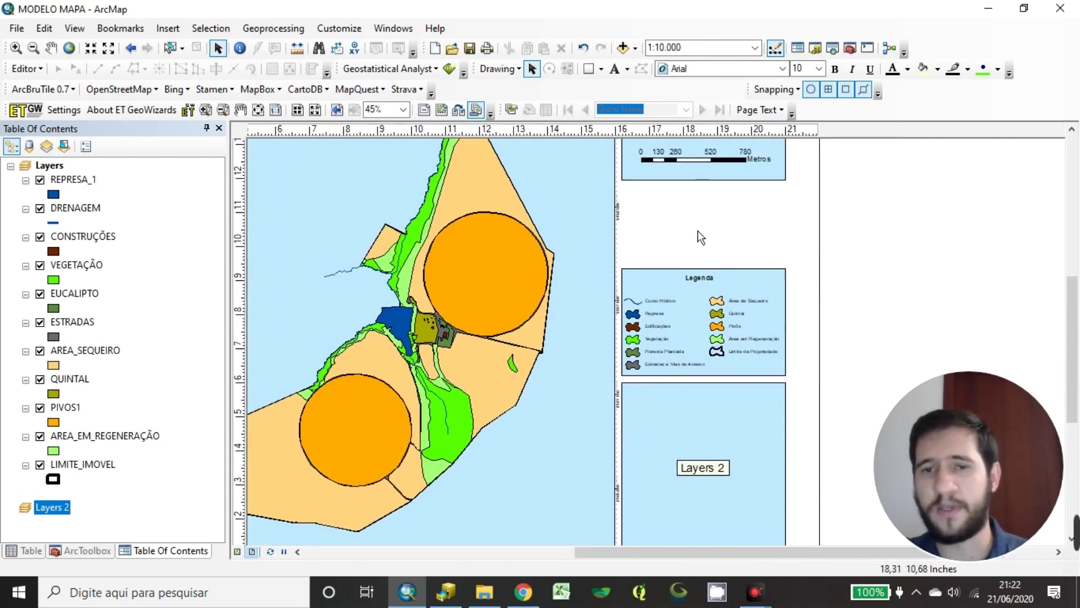
pyautogui.moveTo(698, 231); pyautogui.dragTo(716, 298)
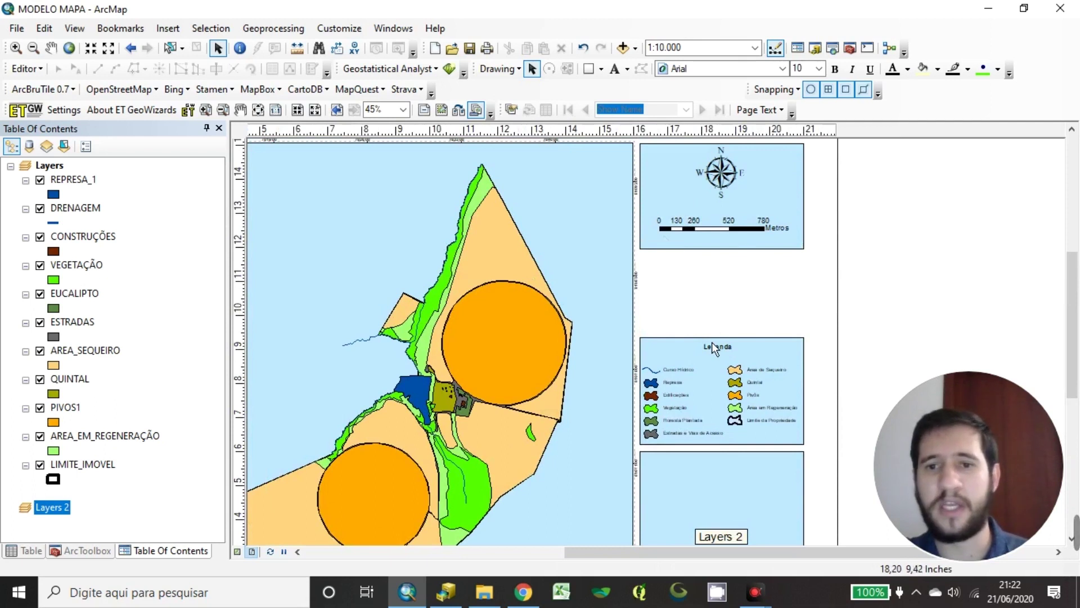
pyautogui.moveTo(712, 342); pyautogui.dragTo(702, 256)
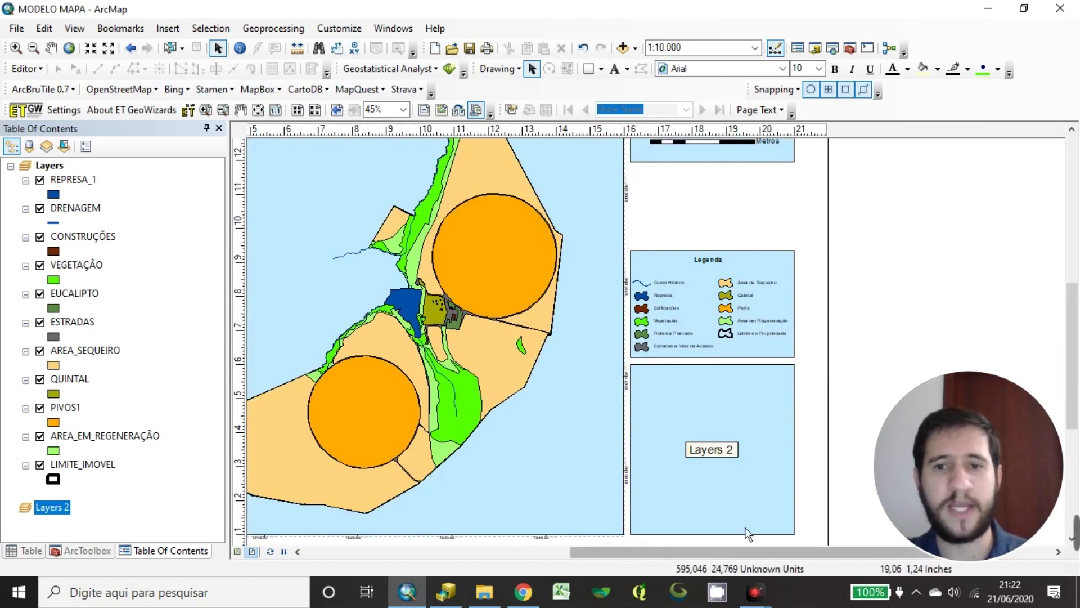
pyautogui.moveTo(669, 197); pyautogui.dragTo(657, 286)
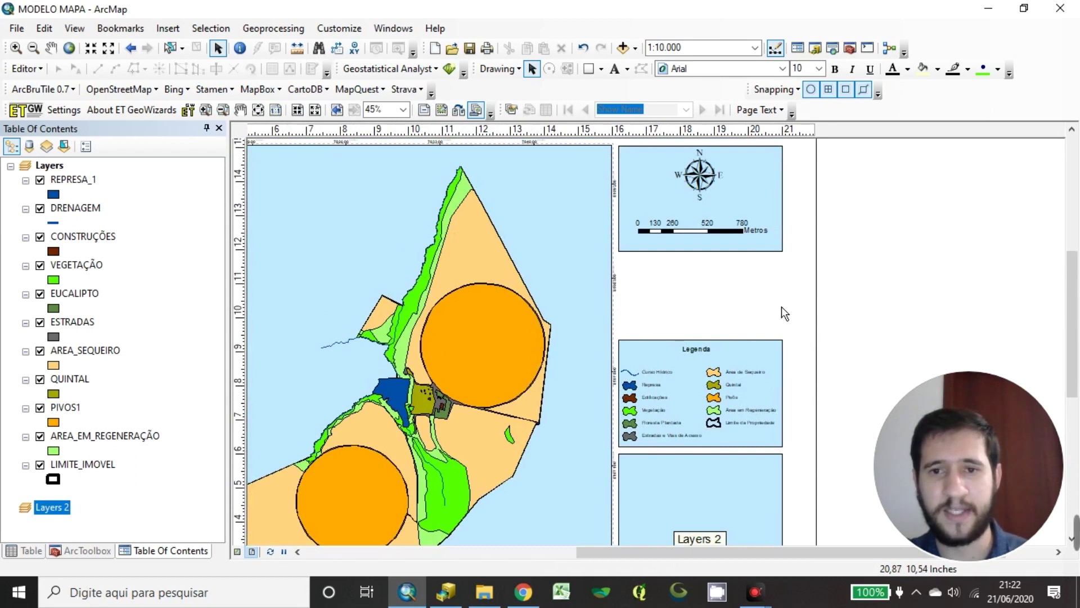
pyautogui.click(660, 176)
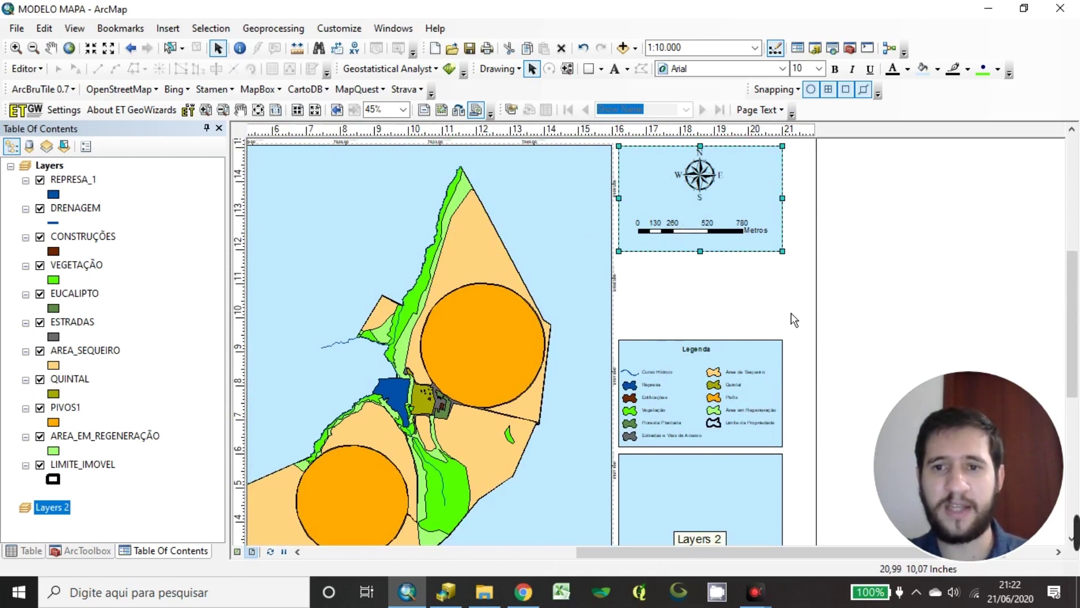
pyautogui.click(651, 214)
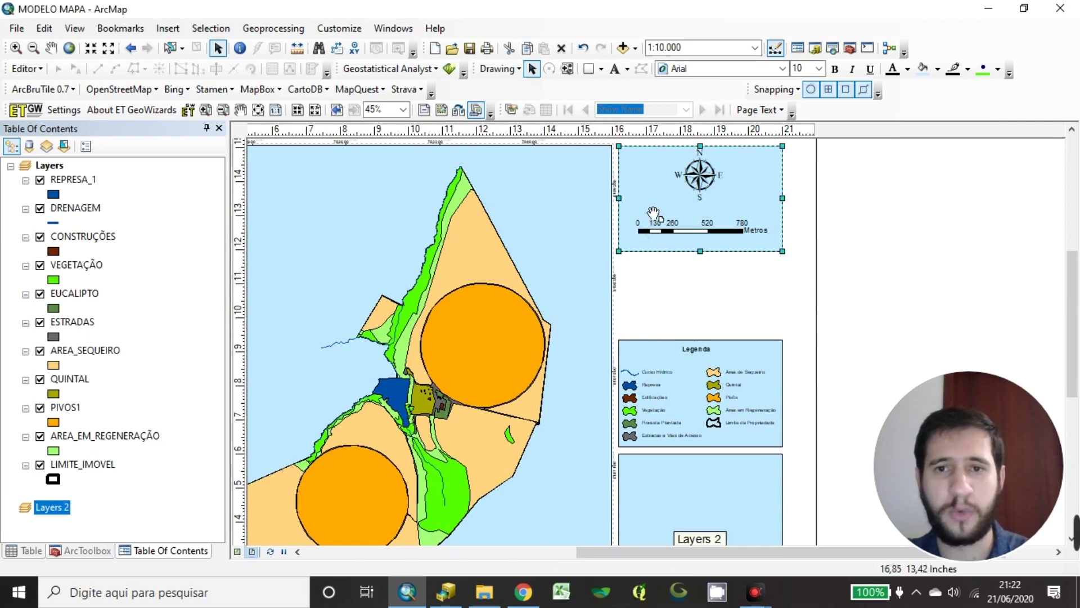
pyautogui.moveTo(651, 228); pyautogui.dragTo(660, 236)
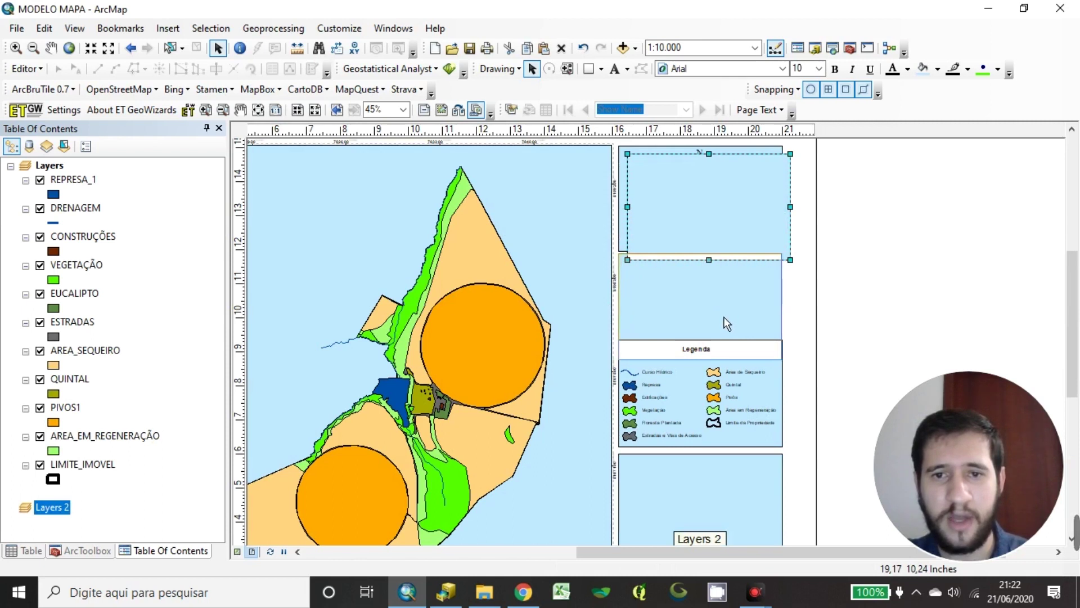
# Shrink the blank element above the legend and add a guide at the frames' right edge
pyautogui.click(726, 322)
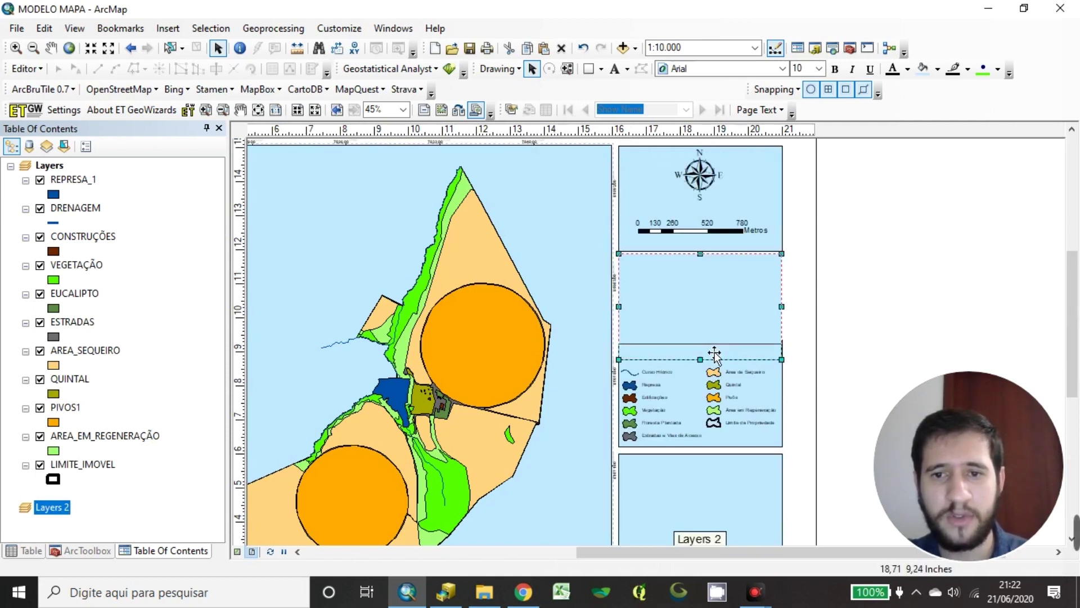
pyautogui.moveTo(714, 354); pyautogui.dragTo(707, 345)
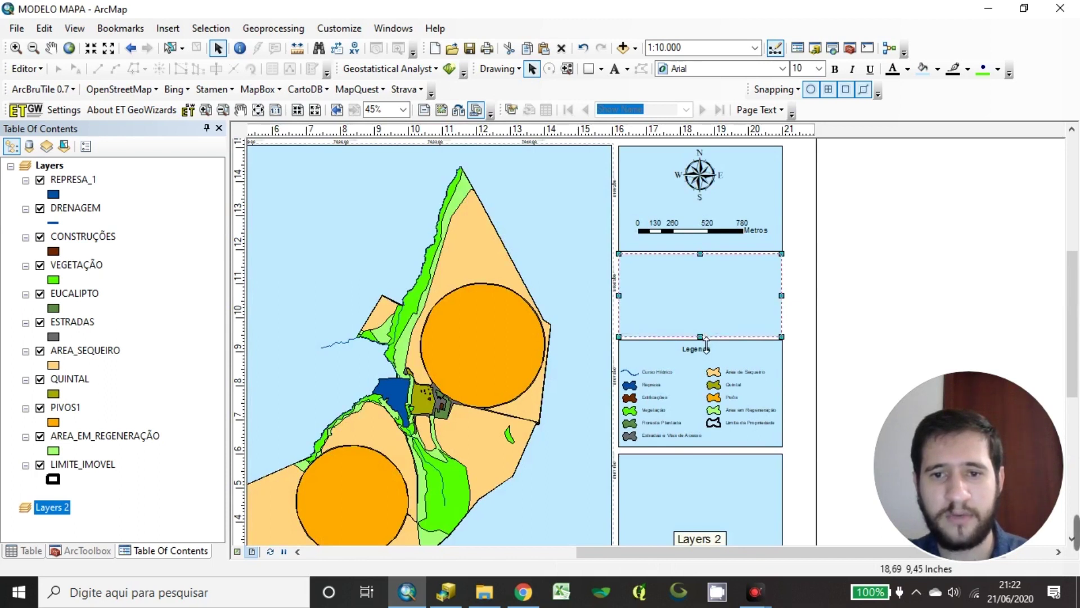
pyautogui.scroll(-3, 700, 483)
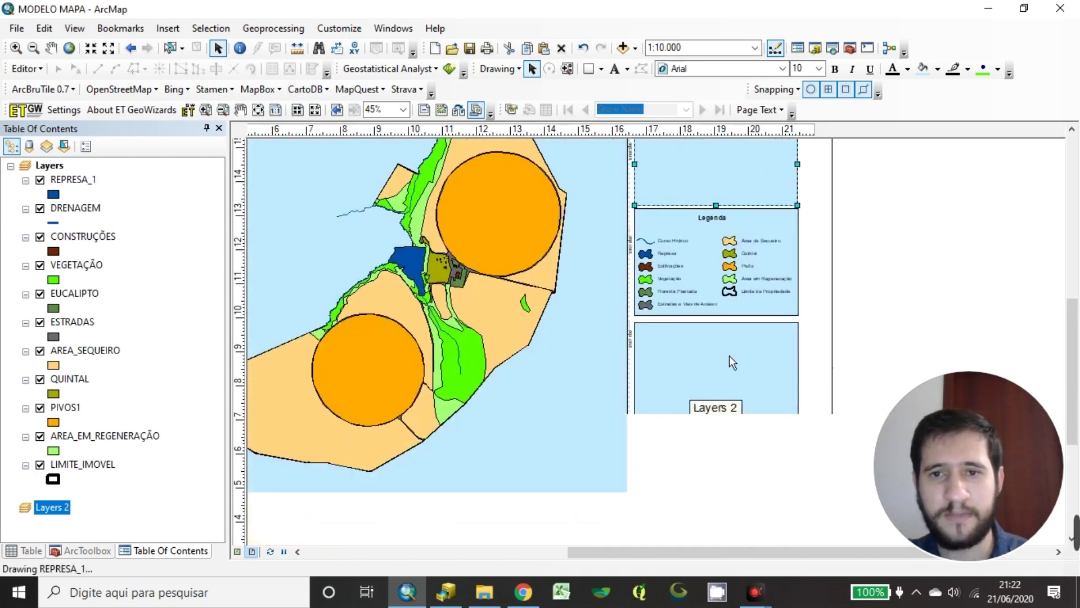
pyautogui.click(705, 315)
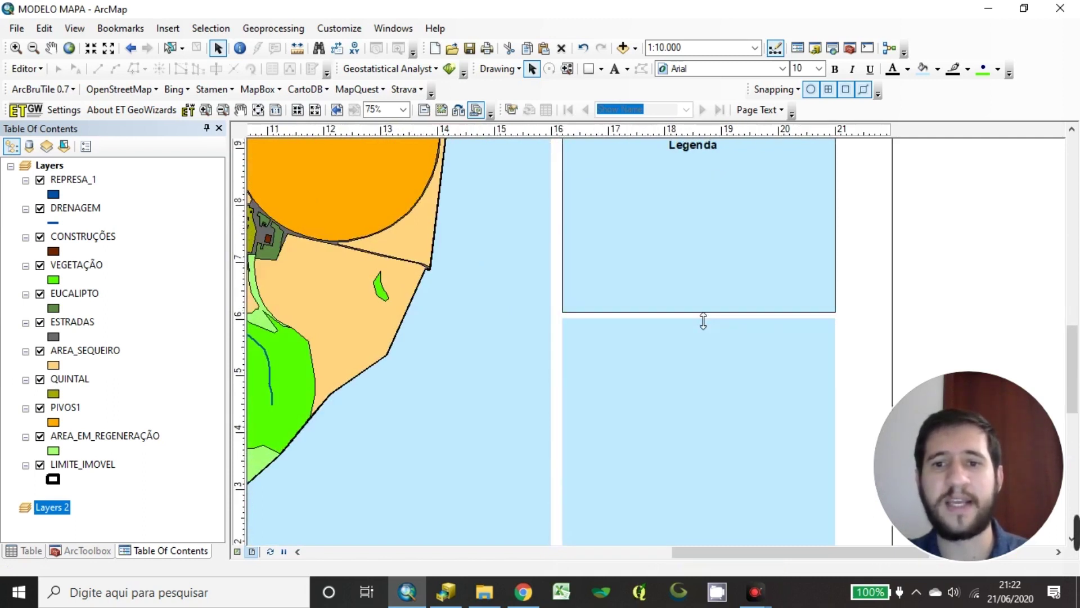
pyautogui.scroll(3, 740, 365)
pyautogui.scroll(1, 743, 367)
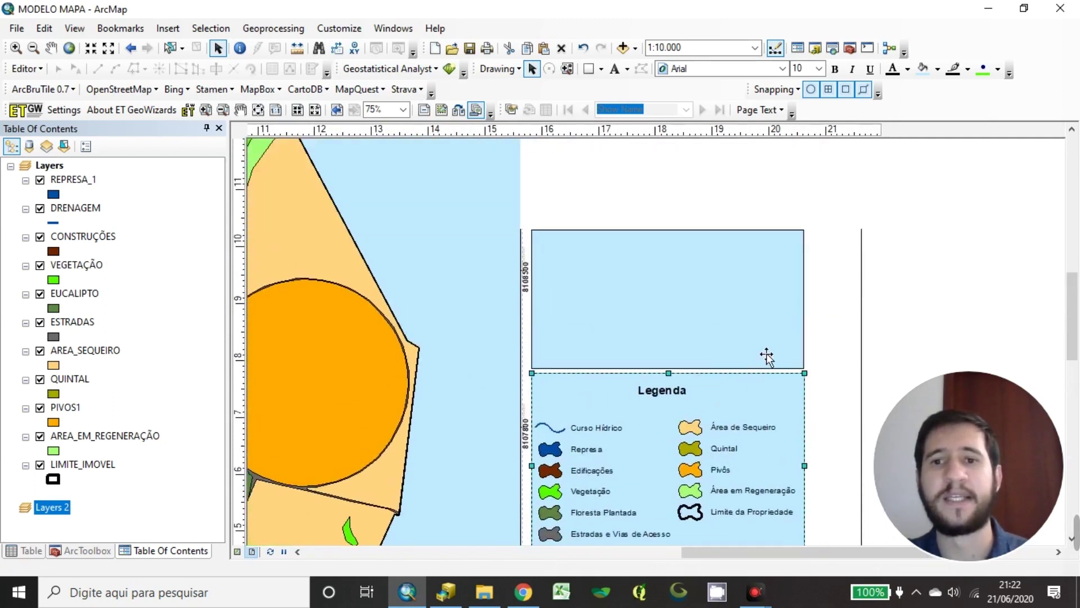
pyautogui.scroll(-2, 847, 155)
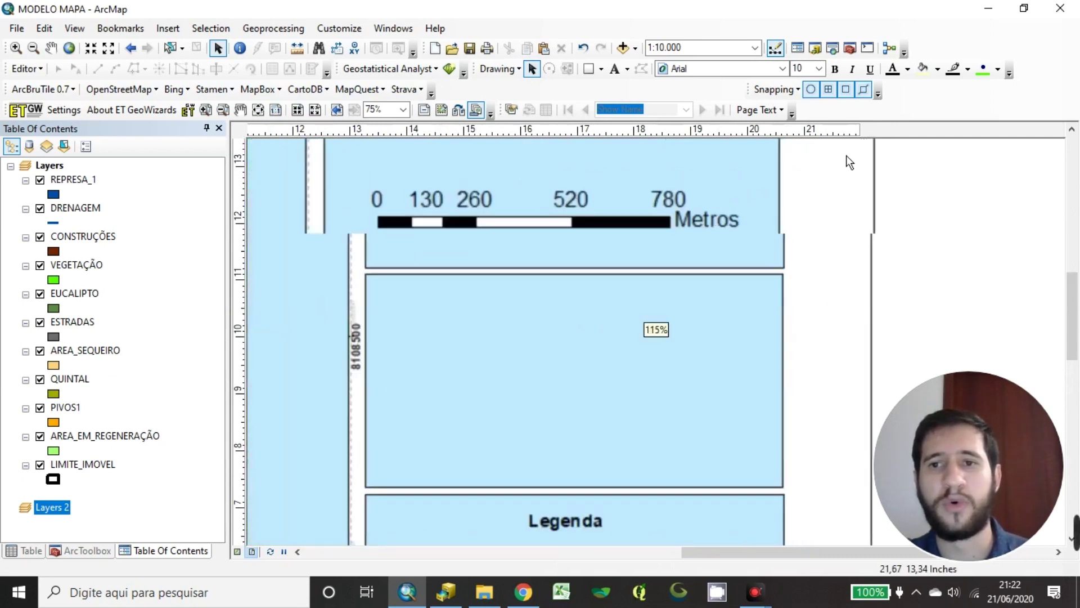
pyautogui.click(765, 131)
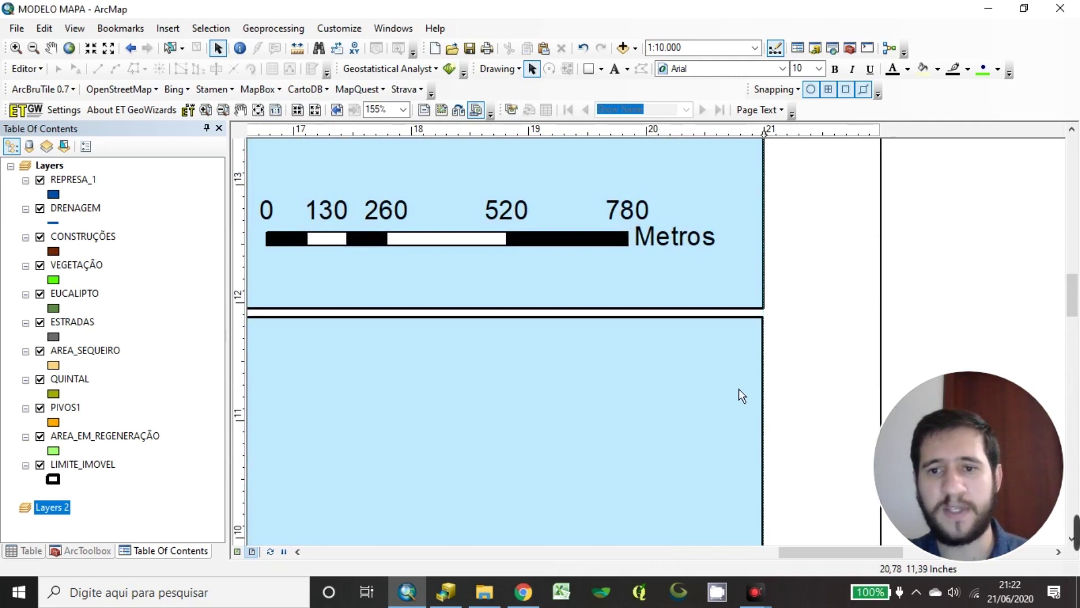
# Add a second guide along the empty frame's left edge
pyautogui.click(739, 410)
pyautogui.scroll(-2, 735, 315)
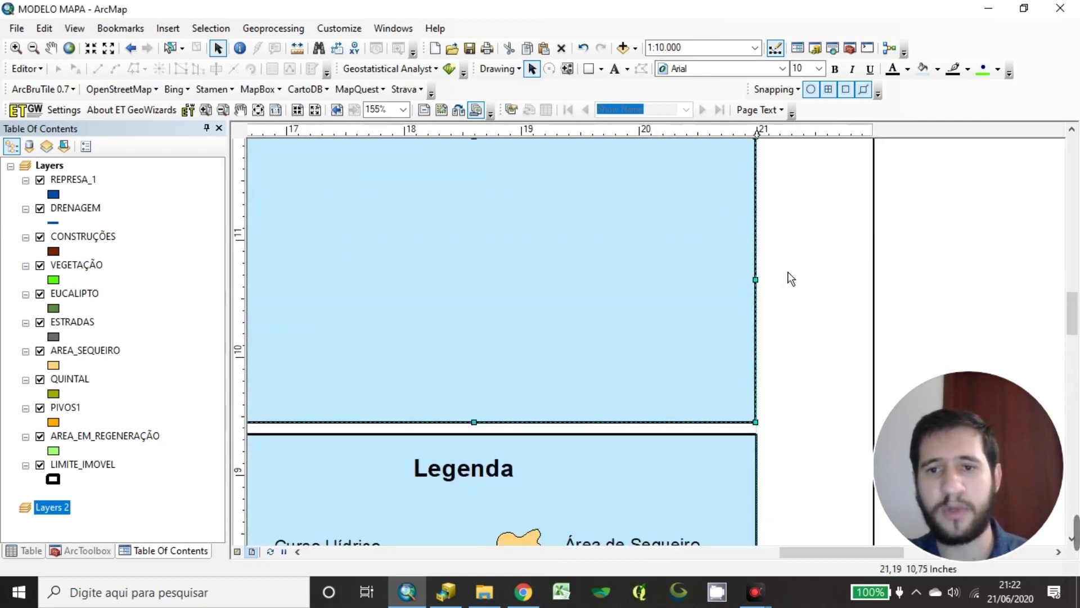
pyautogui.scroll(1, 788, 278)
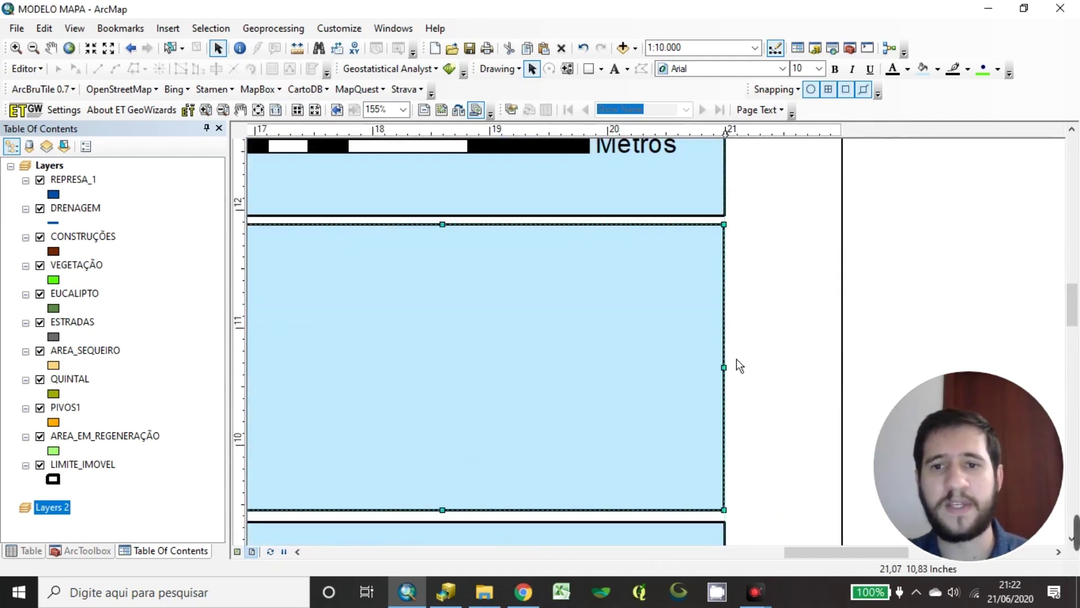
pyautogui.moveTo(625, 388); pyautogui.dragTo(866, 322)
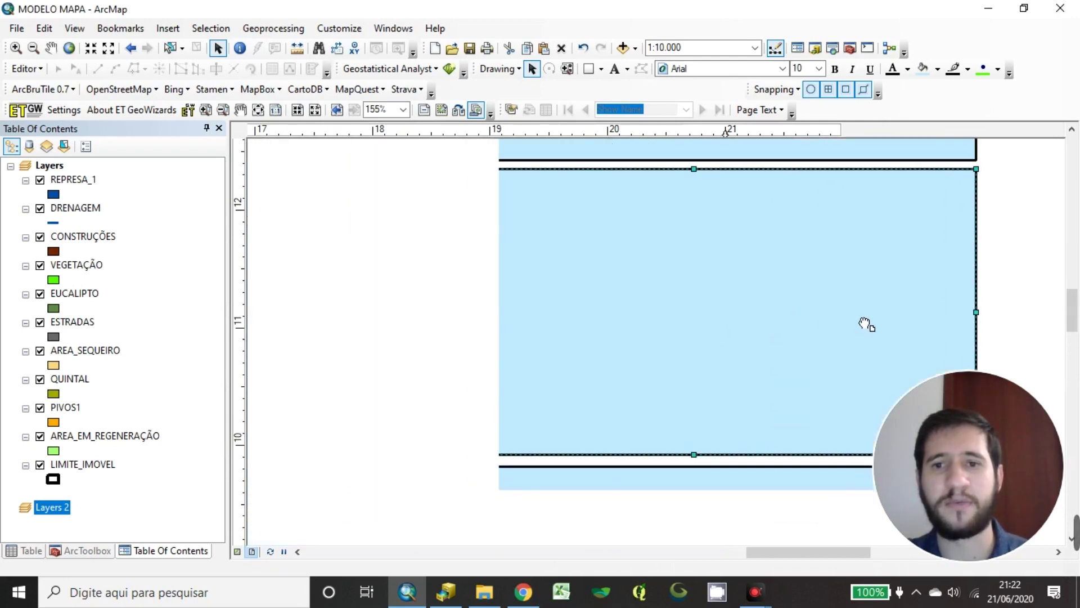
pyautogui.moveTo(631, 305); pyautogui.dragTo(660, 325)
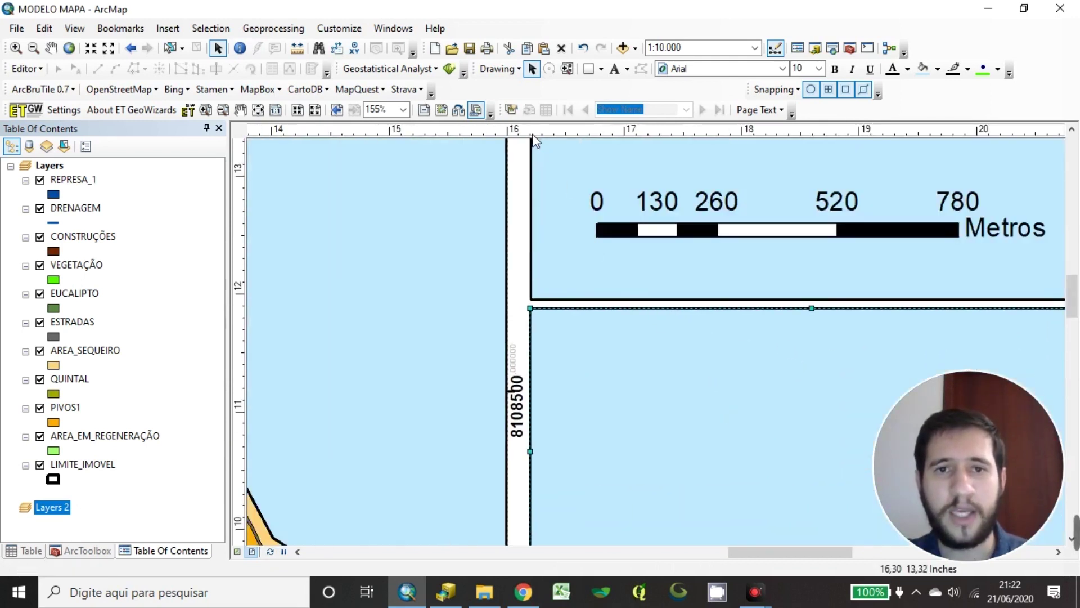
pyautogui.click(531, 134)
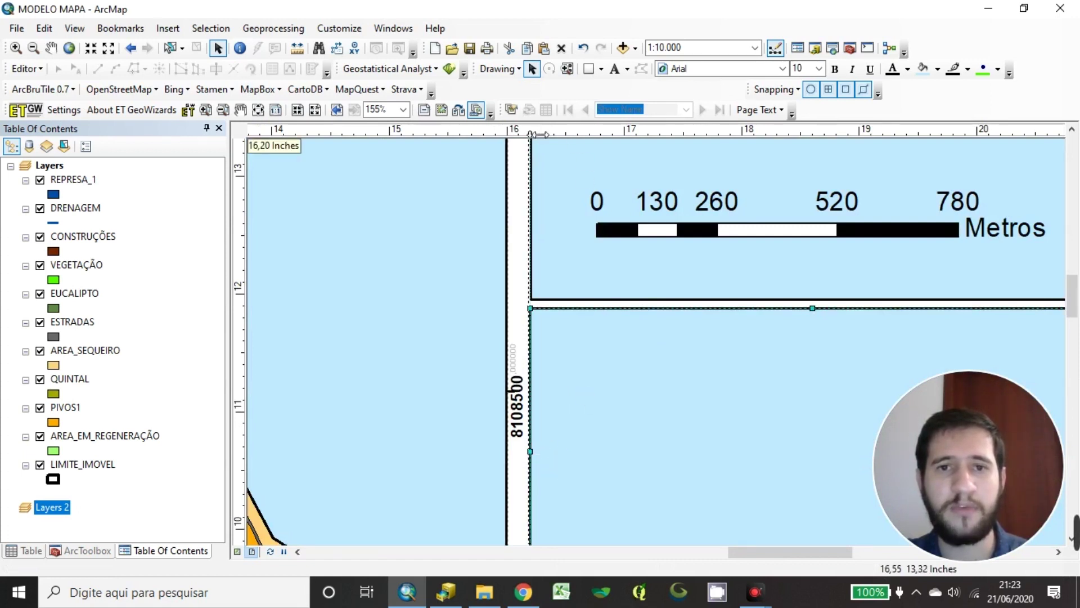
pyautogui.scroll(-4, 558, 299)
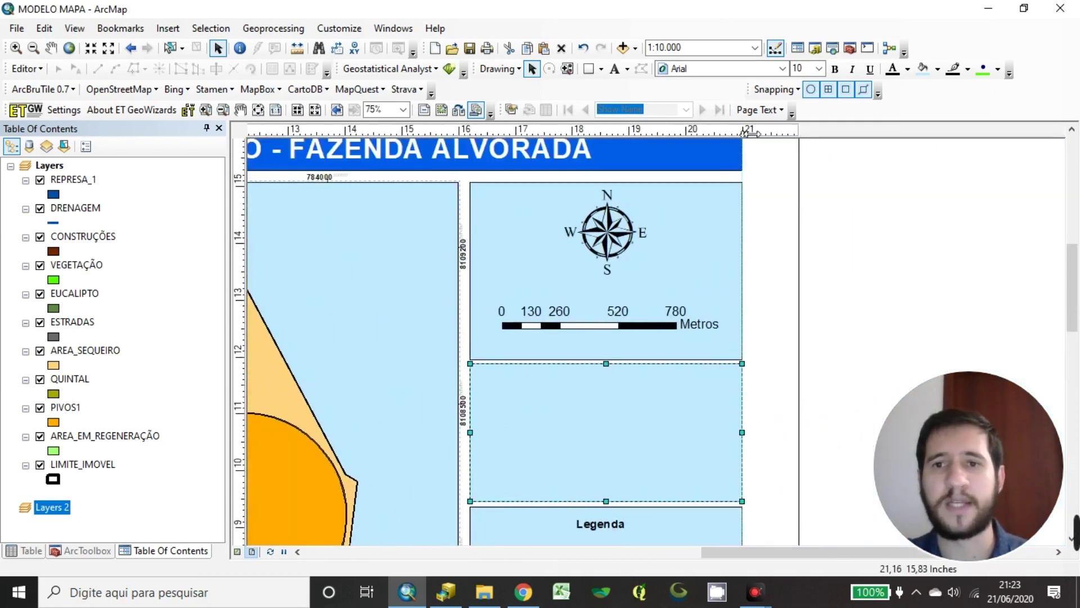
# Try placing a text element in the empty middle frame, then discard the attempt
pyautogui.click(853, 317)
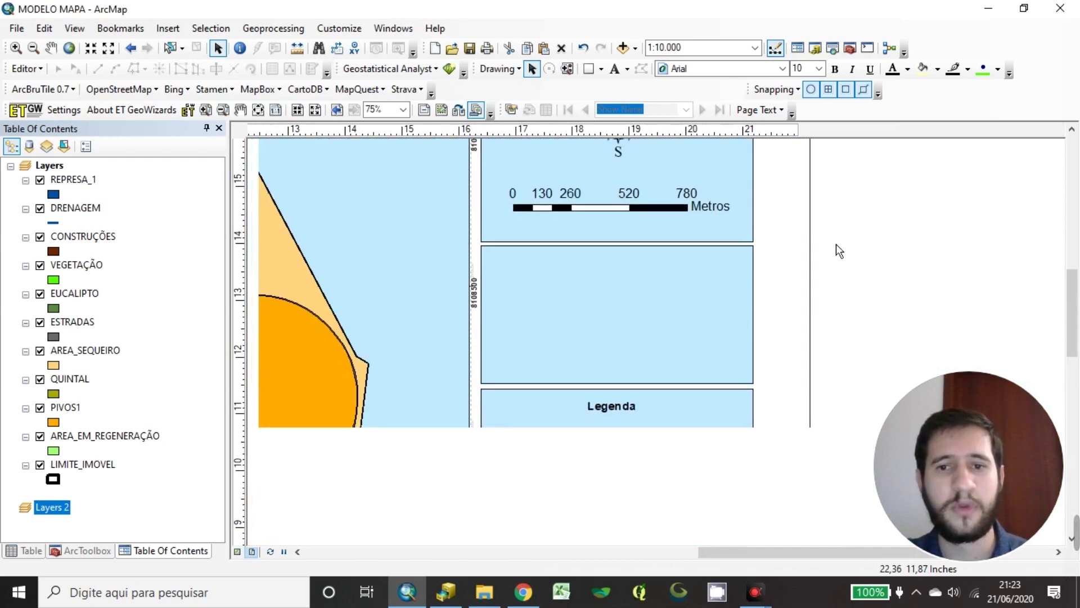
pyautogui.moveTo(606, 401); pyautogui.dragTo(602, 358)
pyautogui.click(608, 342)
pyautogui.click(873, 210)
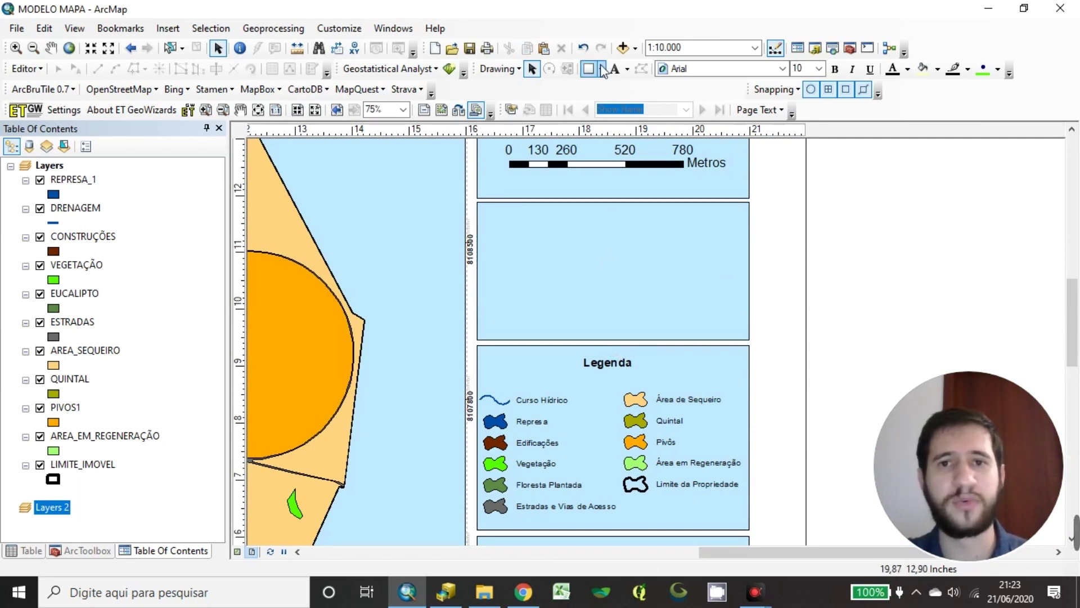
pyautogui.click(615, 77)
pyautogui.click(518, 239)
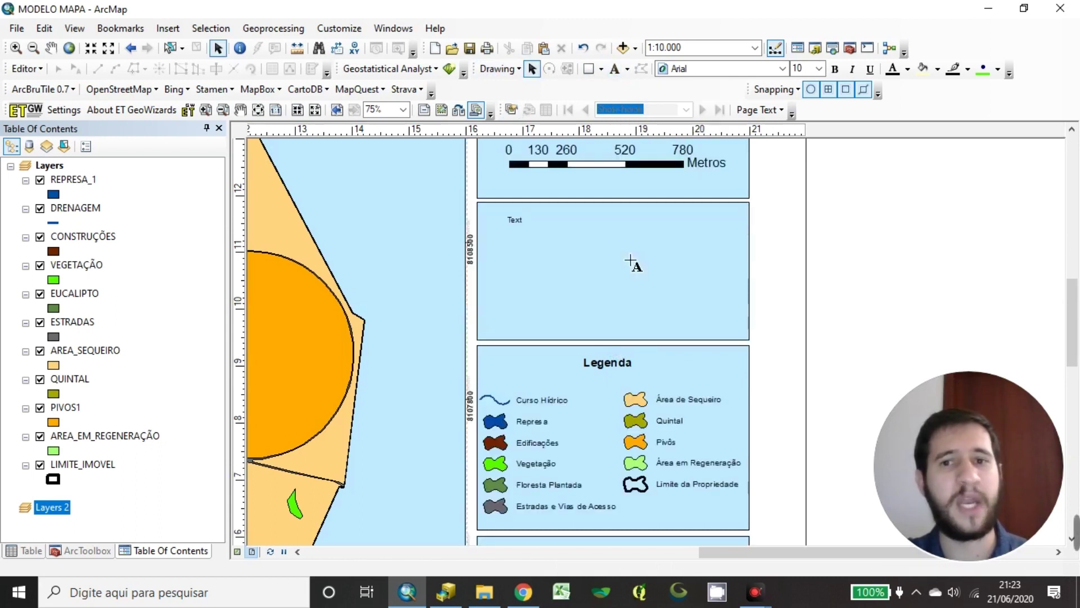
pyautogui.press('BackSpace')
pyautogui.press('BackSpace')
pyautogui.press('BackSpace')
pyautogui.press('BackSpace')
pyautogui.click(620, 297)
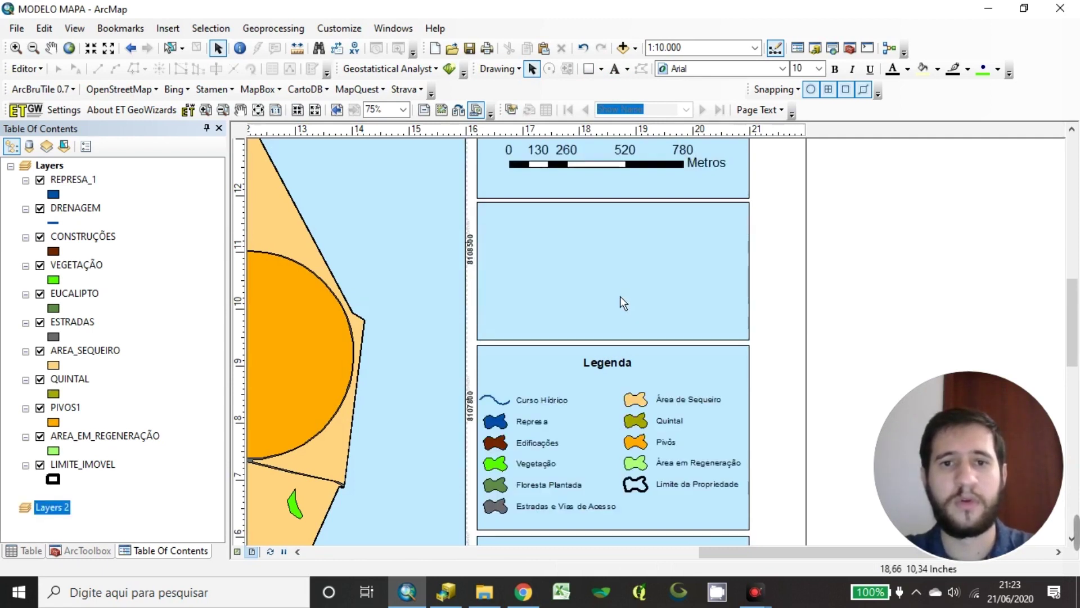
pyautogui.doubleClick(516, 236)
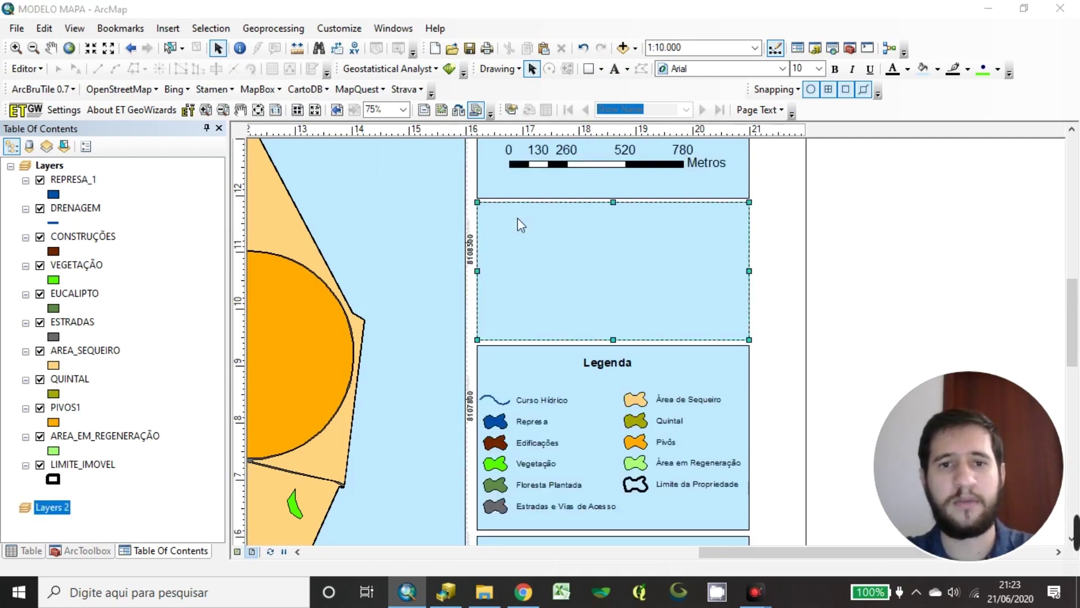
pyautogui.press('Escape')
pyautogui.click(934, 234)
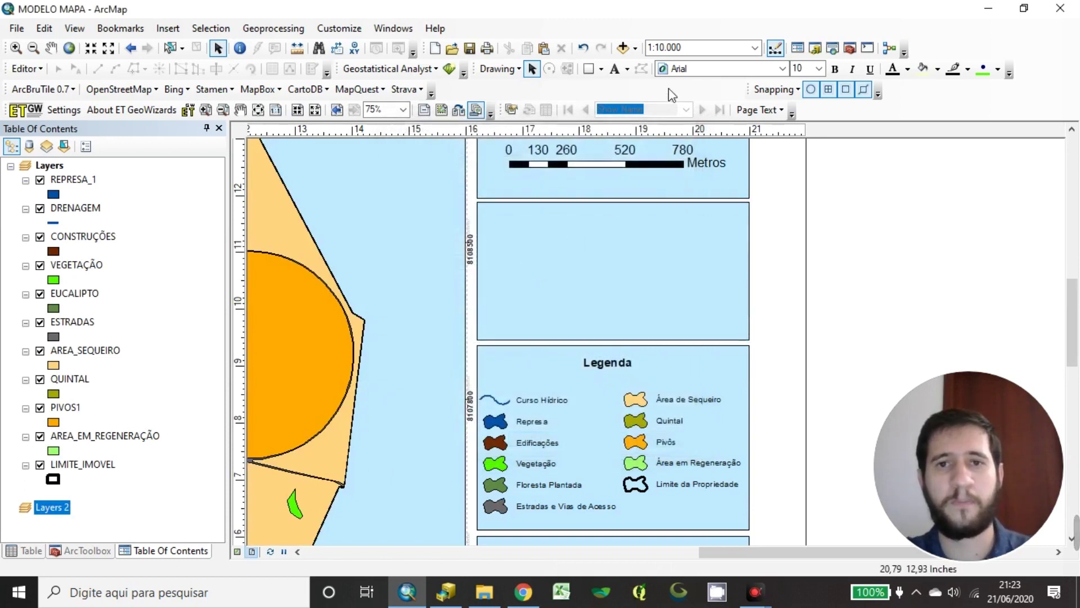
# Place a 'Text' placeholder at the frame's top-left and open its properties
pyautogui.click(615, 68)
pyautogui.click(527, 227)
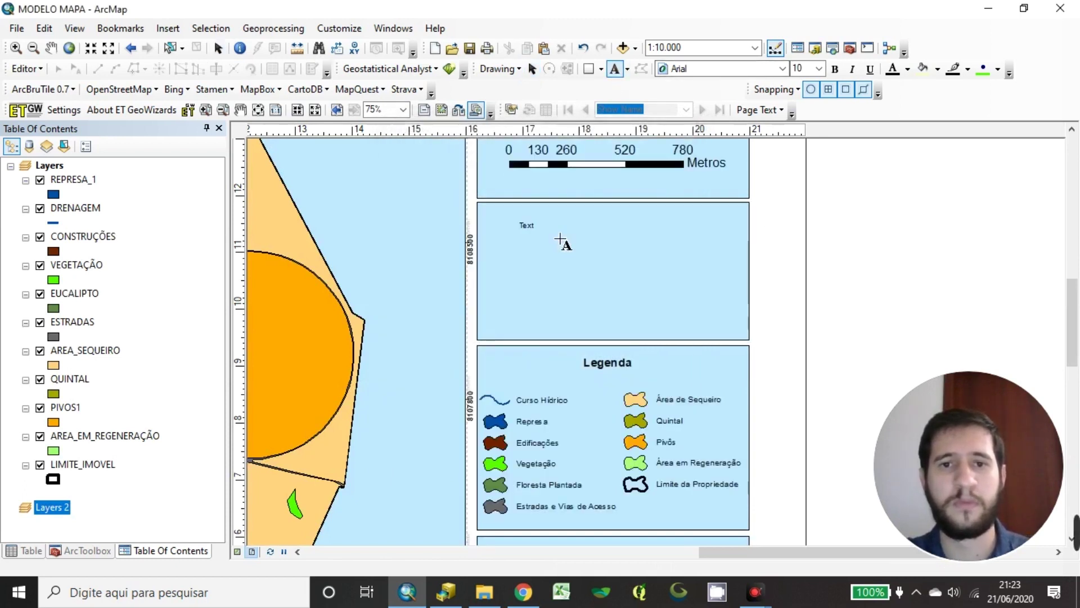
pyautogui.press('Return')
pyautogui.doubleClick(525, 232)
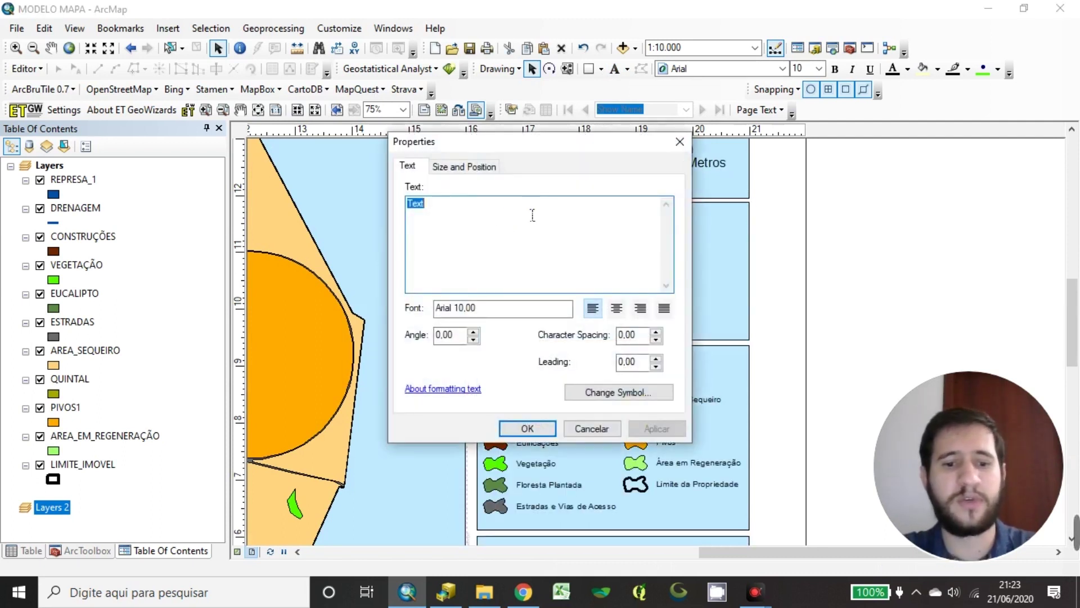
# Write the 'Proprietário :' line followed by the owner's full name
pyautogui.write('PROJE')
pyautogui.press('BackSpace')
pyautogui.press('BackSpace')
pyautogui.press('BackSpace')
pyautogui.write('OJ')
pyautogui.press('BackSpace')
pyautogui.press('BackSpace')
pyautogui.write('OPRIETARIO')
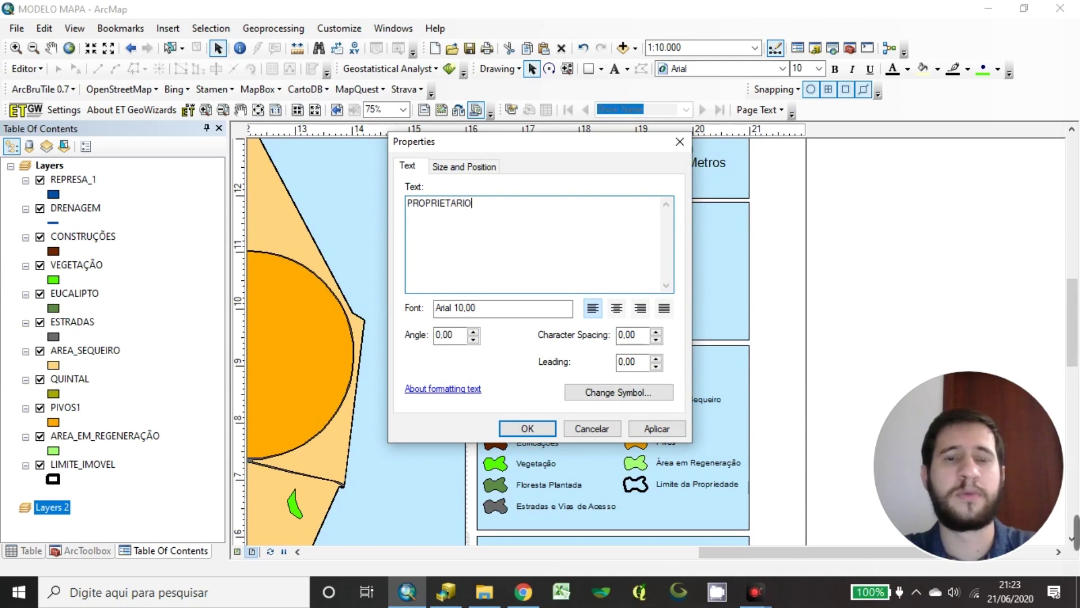
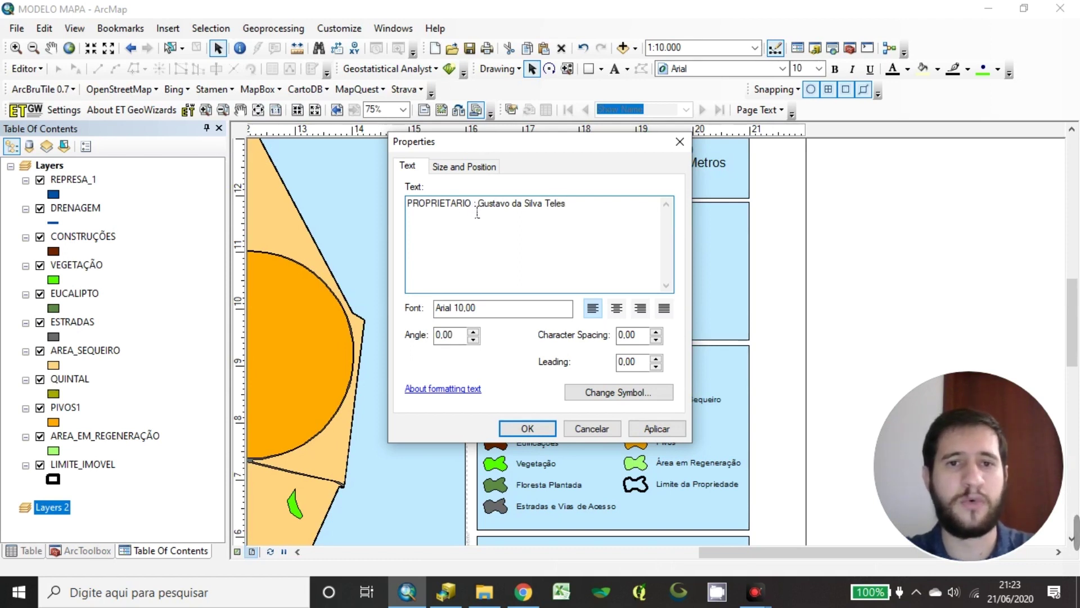
pyautogui.moveTo(472, 204); pyautogui.dragTo(407, 211)
pyautogui.write('Prop')
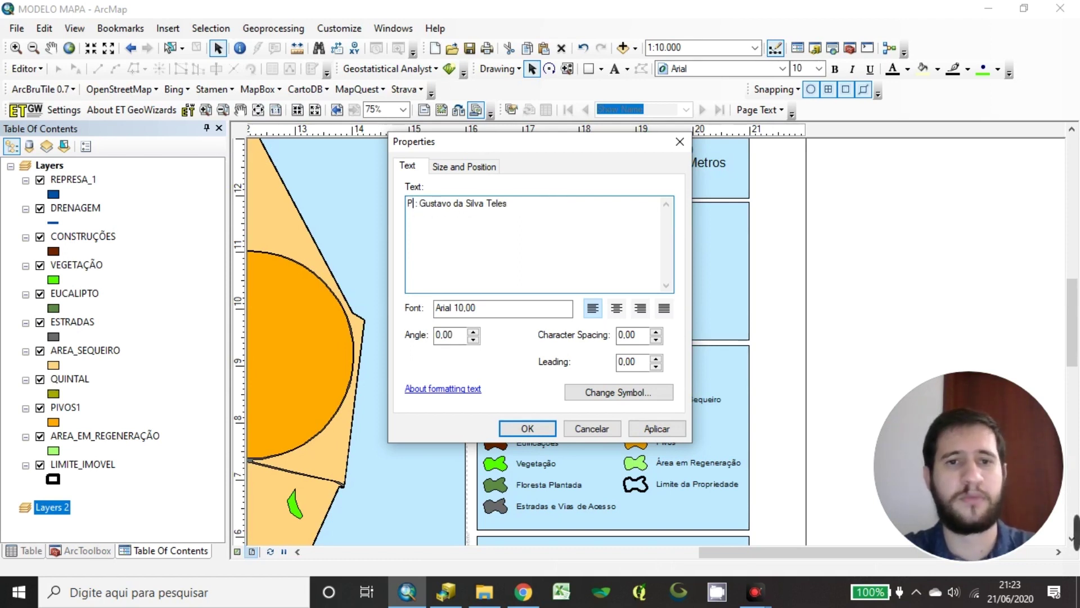
pyautogui.write('rietário')
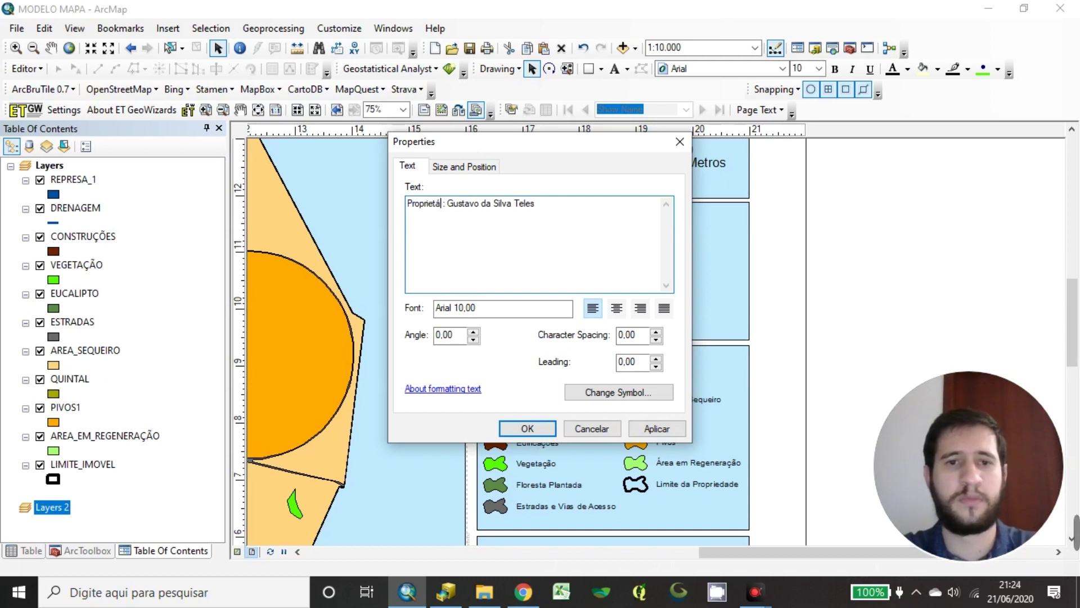
# Add a new line 'Propriedade : Fazenda Alvorada' followed by the 'Área' label
pyautogui.click(567, 217)
pyautogui.press('Return')
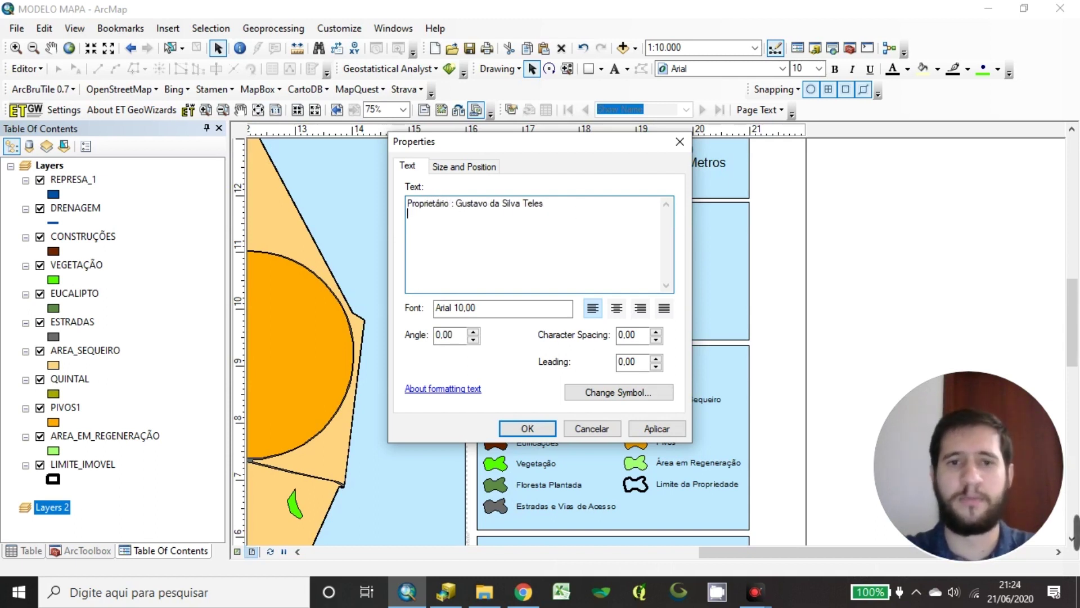
pyautogui.write('Propre')
pyautogui.press('BackSpace')
pyautogui.press('BackSpace')
pyautogui.write('iedade')
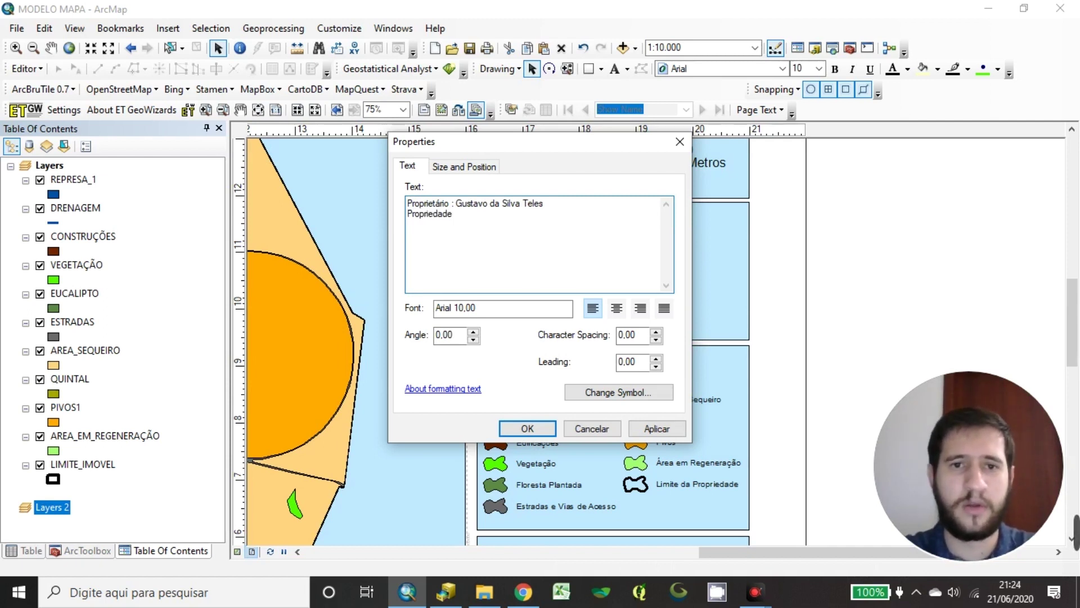
pyautogui.write(' : Fazenda Alvorada ')
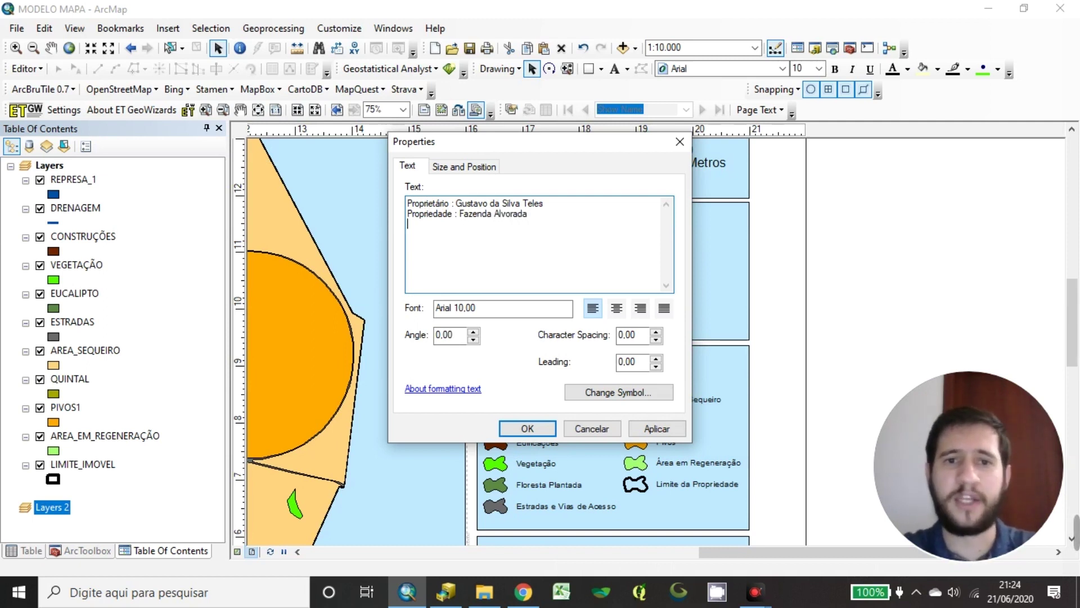
pyautogui.write('Área :')
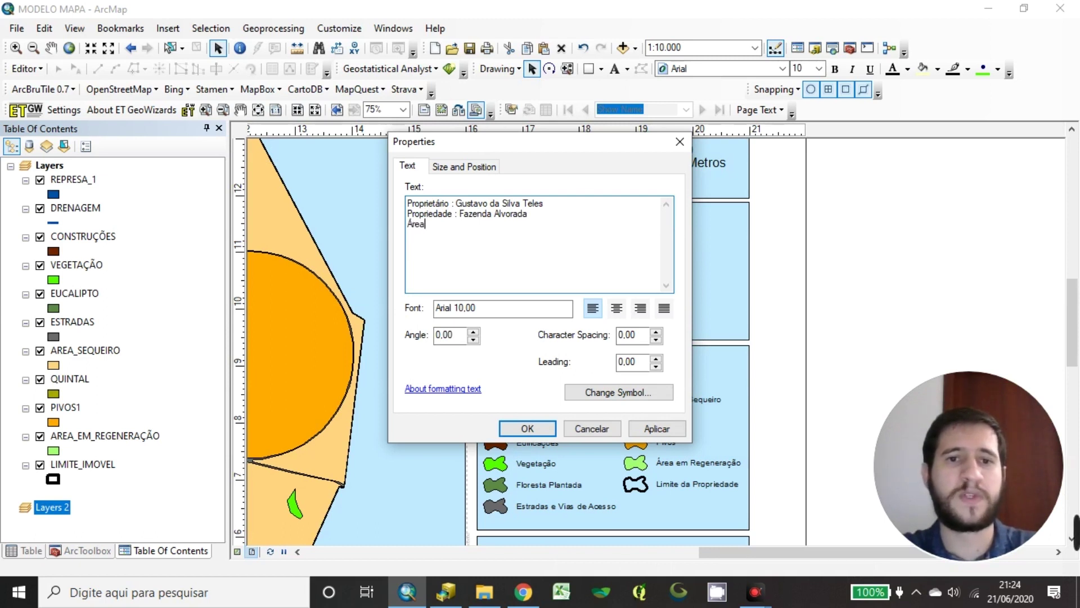
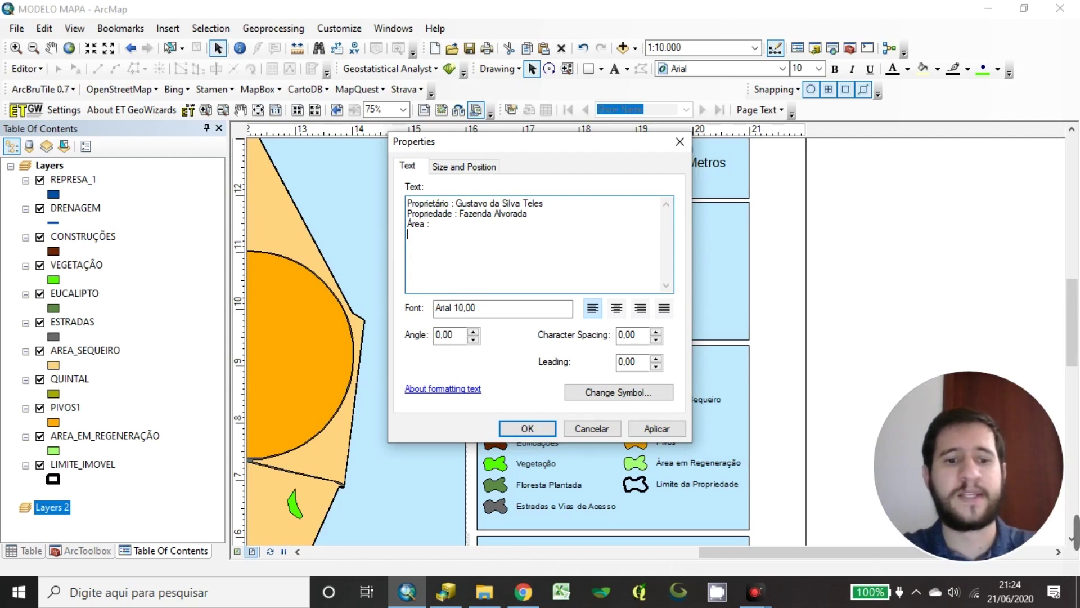
# Add the 'Sistema de Coordenadas:', 'Datum:', 'Escala:' and 'Data:' lines to the info text and apply it
pyautogui.write('Sistema de Coordenadas:')
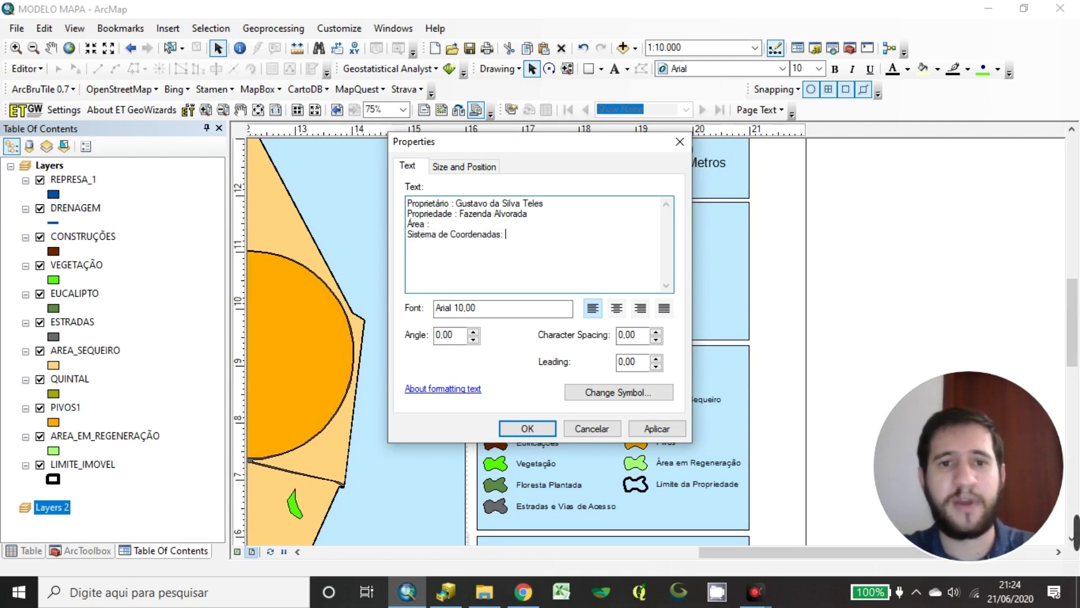
pyautogui.write('Datum :')
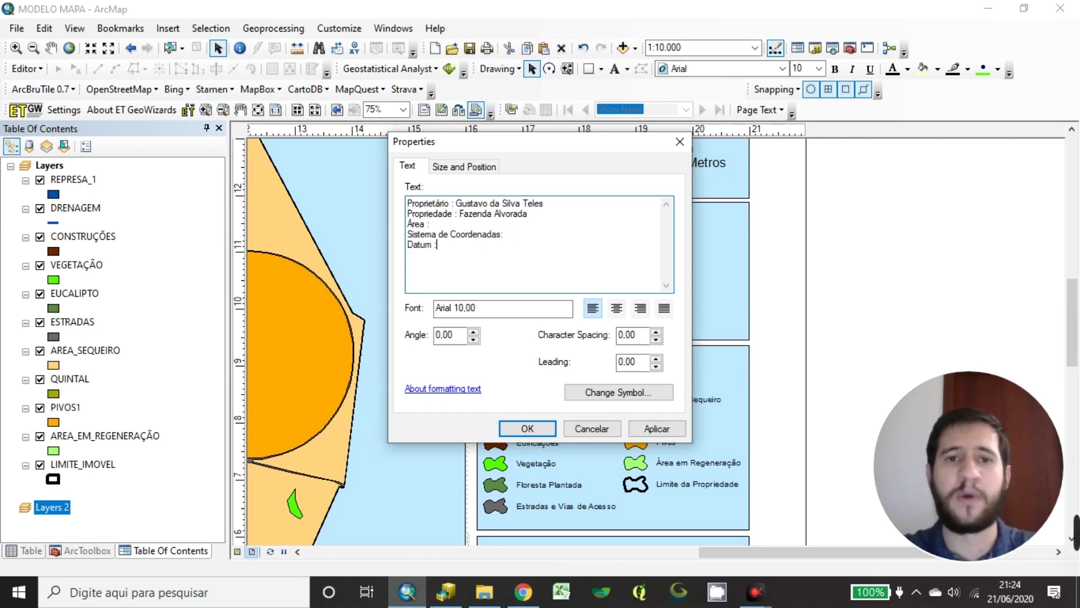
pyautogui.press('BackSpace')
pyautogui.press('BackSpace')
pyautogui.press('BackSpace')
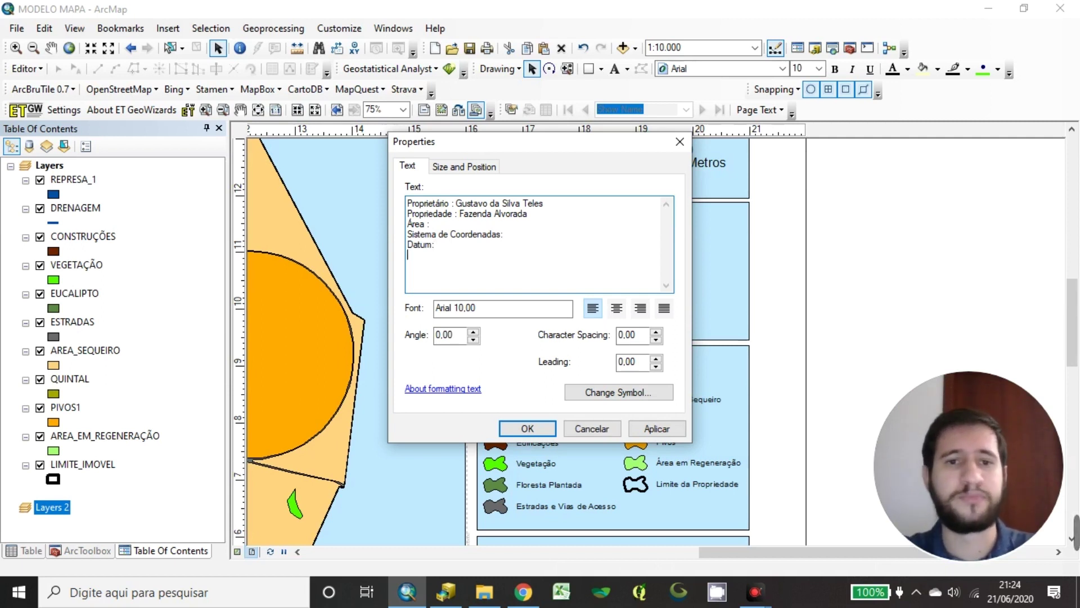
pyautogui.press('Return')
pyautogui.write('Escal')
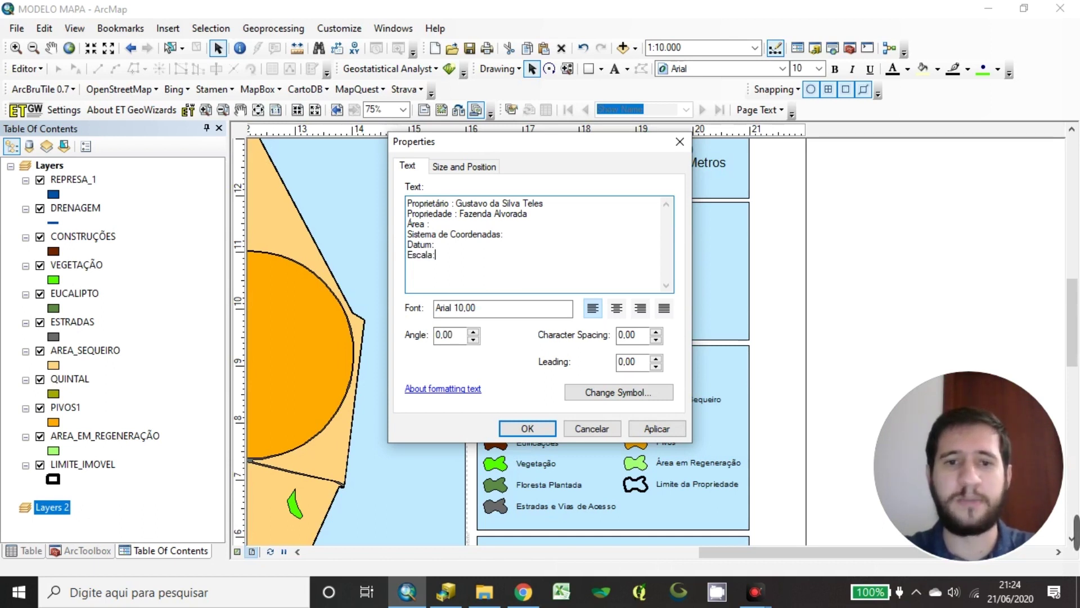
pyautogui.write('a:')
pyautogui.press('Return')
pyautogui.write('Data')
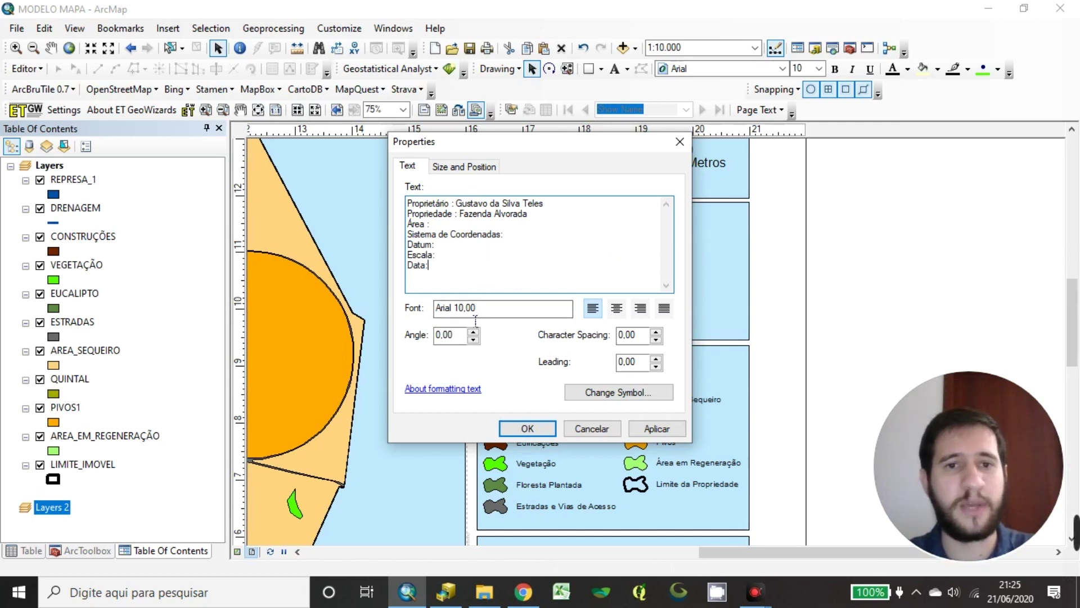
pyautogui.click(528, 428)
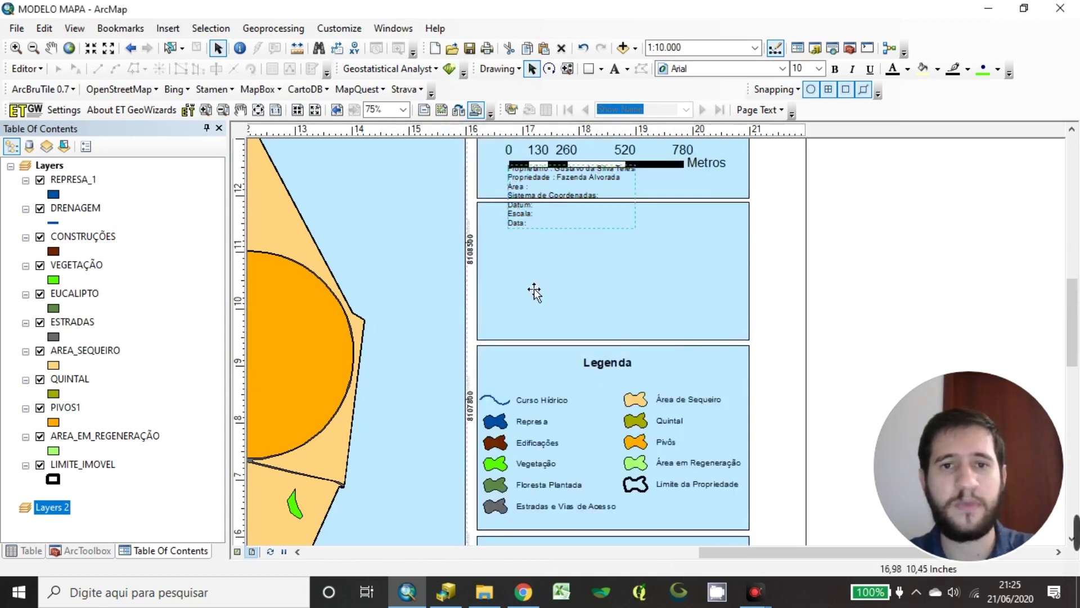
# Move the info text into the panel below the scale bar and make it bold 15 pt
pyautogui.moveTo(535, 291); pyautogui.dragTo(541, 268)
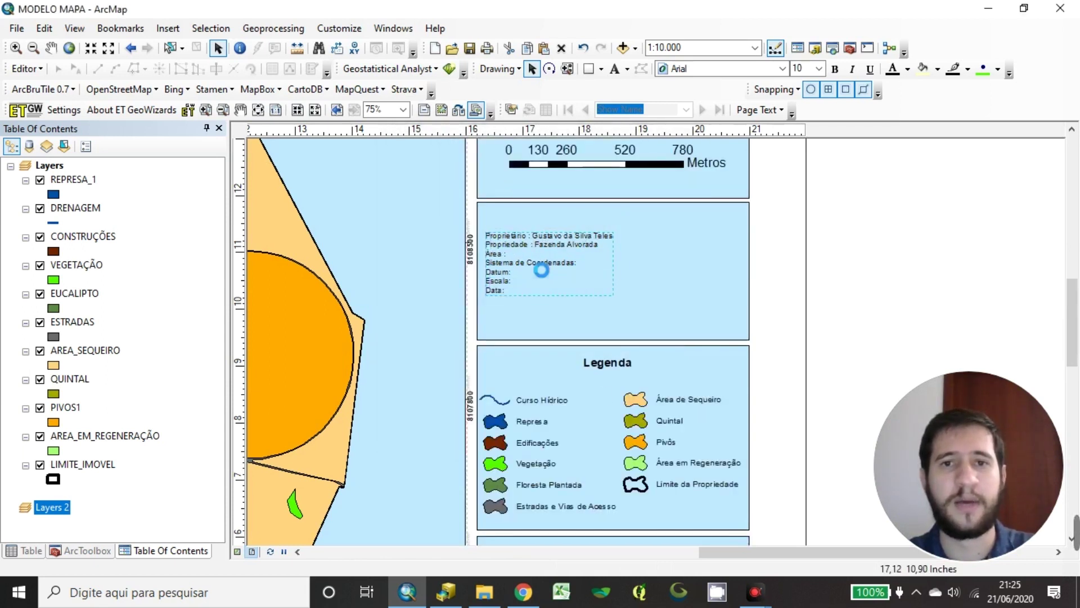
pyautogui.click(799, 68)
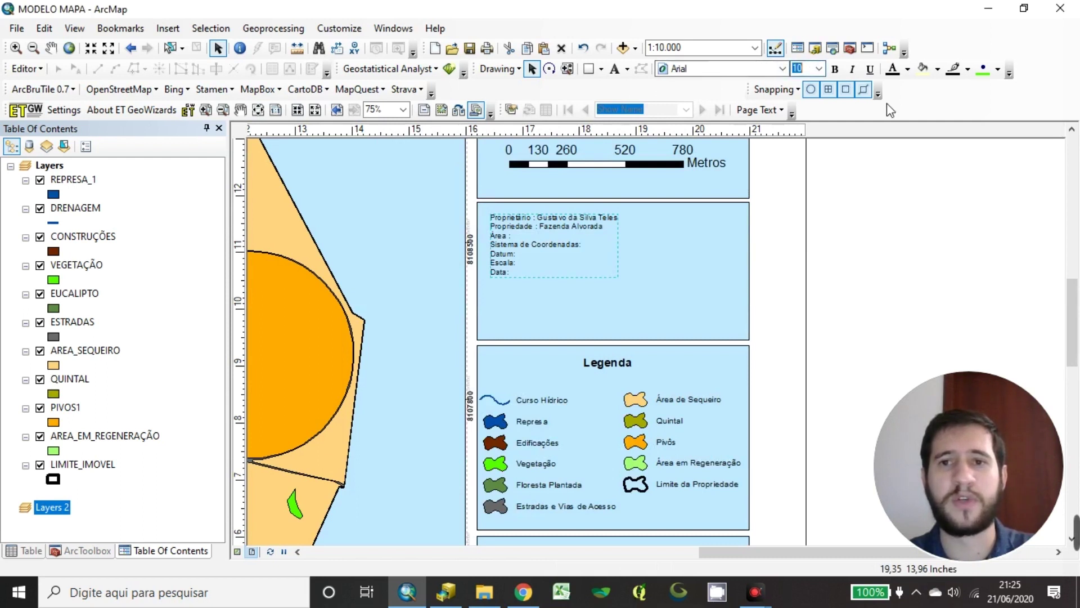
pyautogui.write('15')
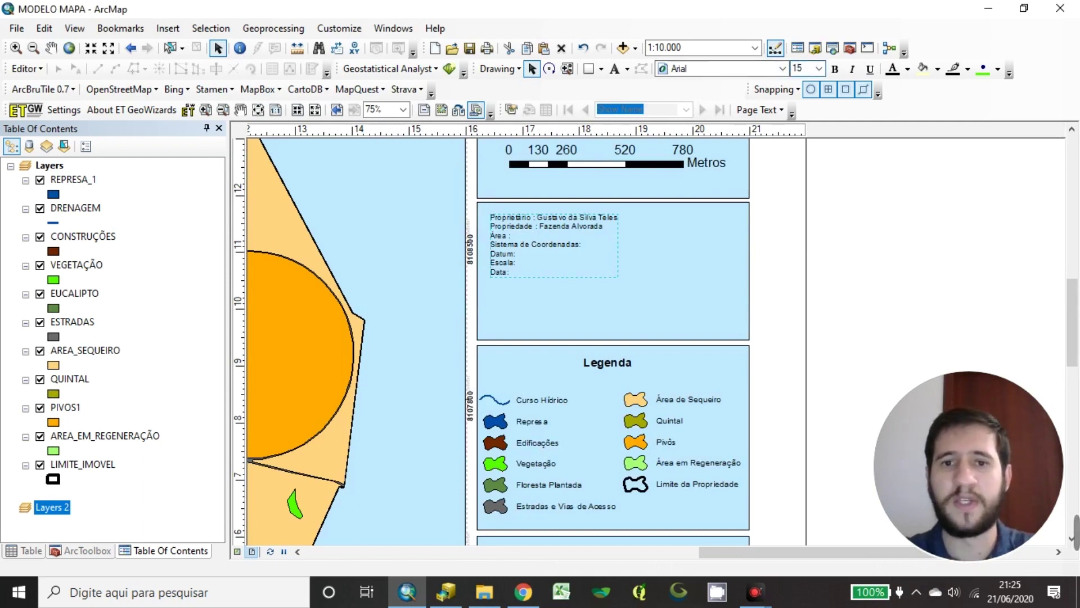
pyautogui.press('Return')
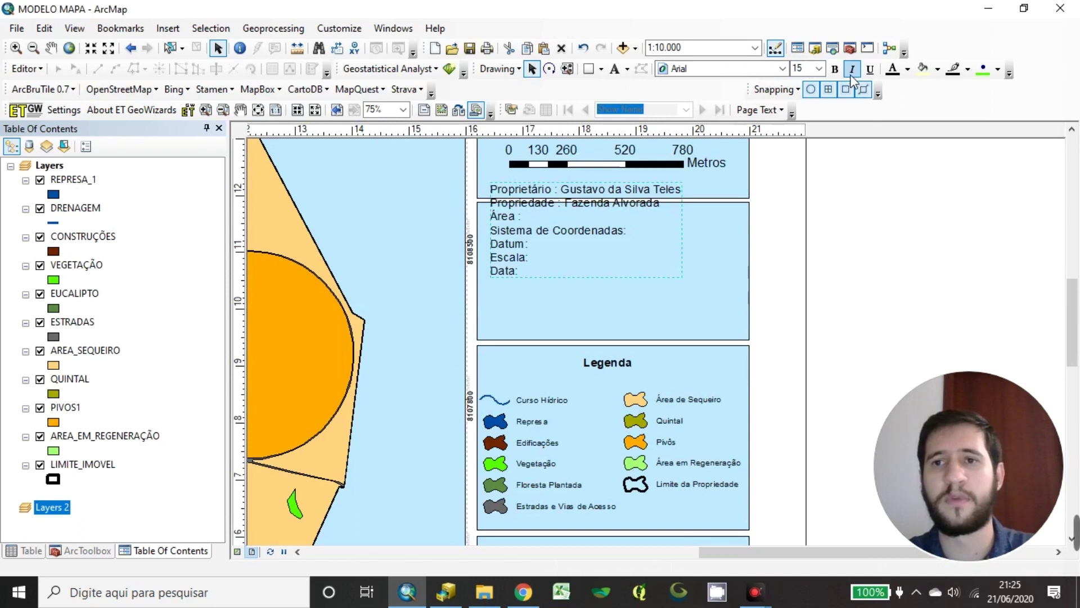
pyautogui.click(837, 69)
pyautogui.moveTo(554, 262)
pyautogui.mouseDown()
pyautogui.moveTo(549, 288)
pyautogui.moveTo(545, 277)
pyautogui.mouseUp()
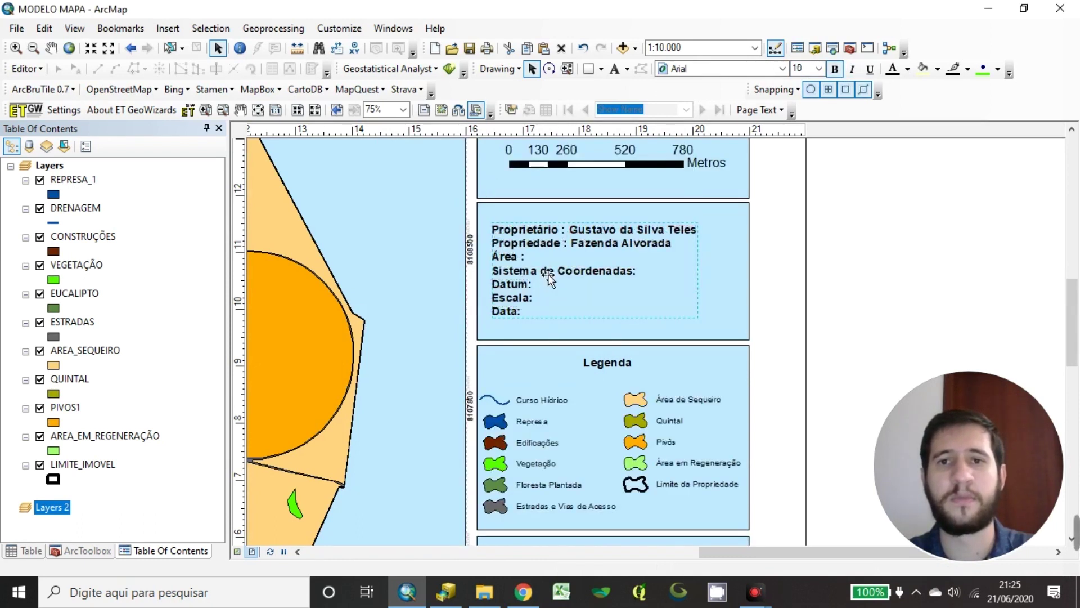
# Raise the info text to 16 pt, reposition it, and resize its box to fit the panel
pyautogui.click(810, 68)
pyautogui.write('16')
pyautogui.press('Return')
pyautogui.moveTo(584, 284)
pyautogui.mouseDown()
pyautogui.moveTo(569, 289)
pyautogui.moveTo(569, 278)
pyautogui.mouseUp()
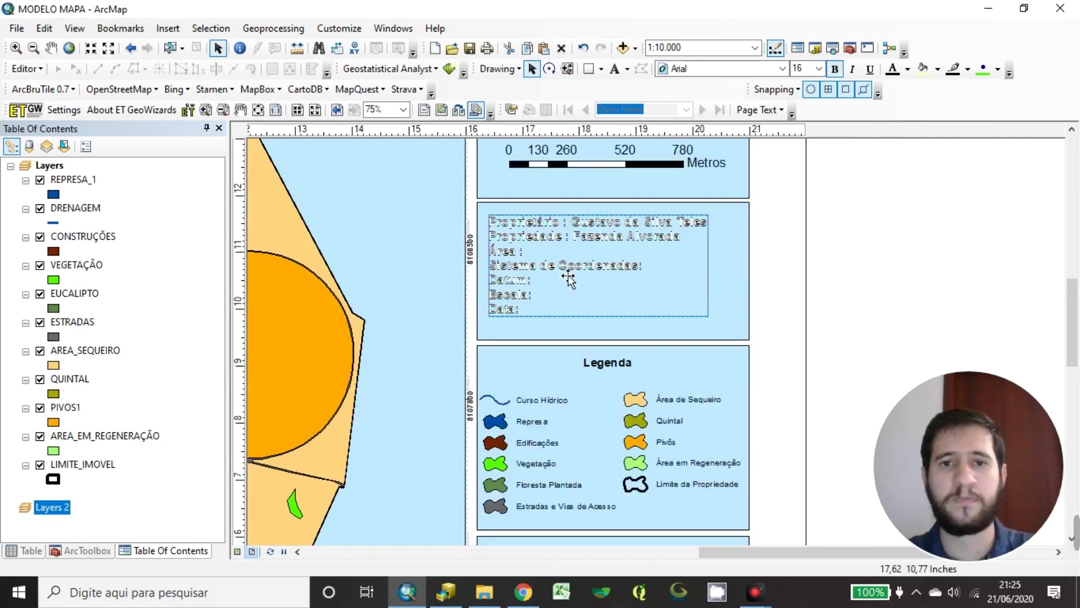
pyautogui.moveTo(568, 277); pyautogui.dragTo(571, 272)
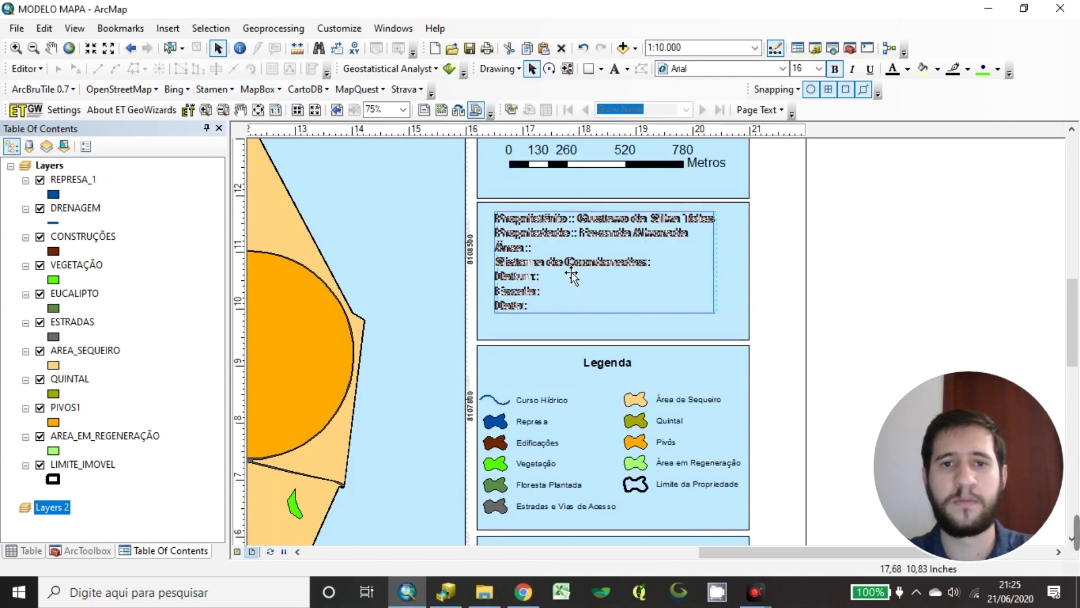
pyautogui.click(892, 356)
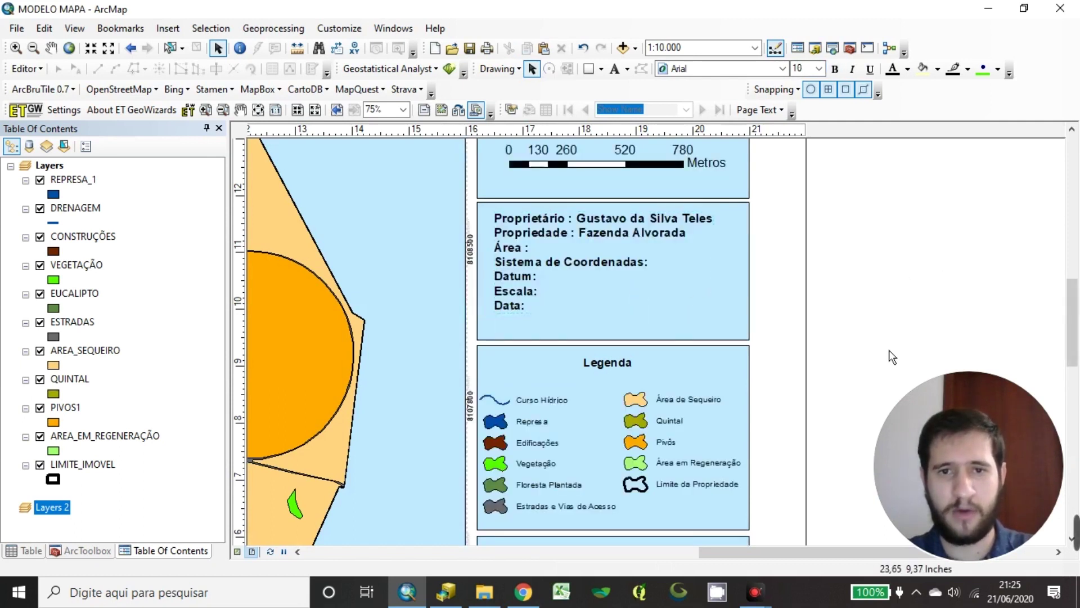
pyautogui.click(617, 338)
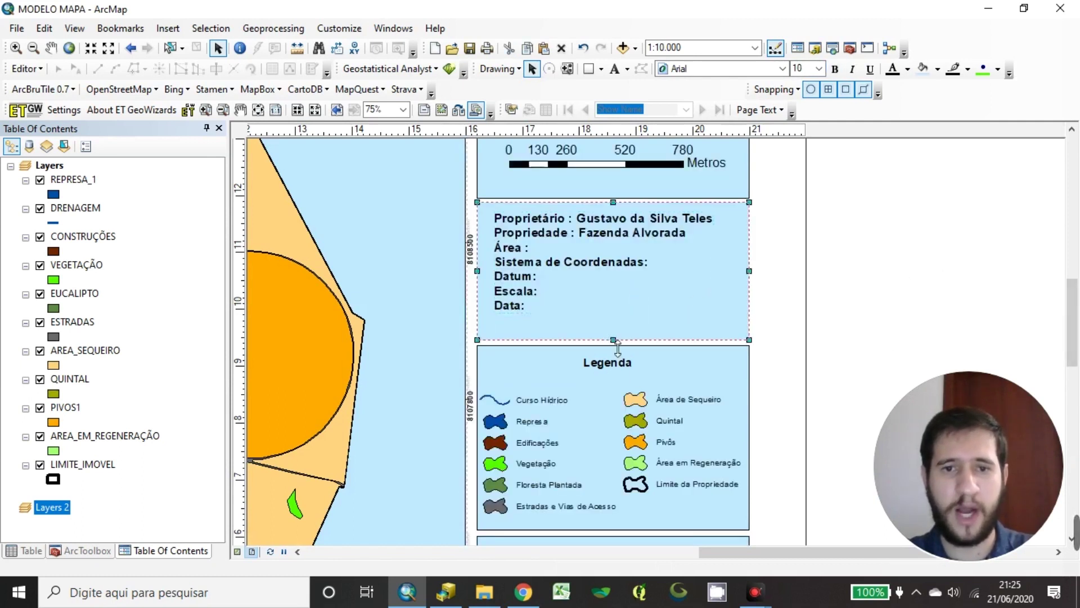
pyautogui.moveTo(628, 340); pyautogui.dragTo(627, 323)
# Extend the top of the empty frame below the legend upward toward the legend
pyautogui.click(913, 270)
pyautogui.scroll(-3, 922, 242)
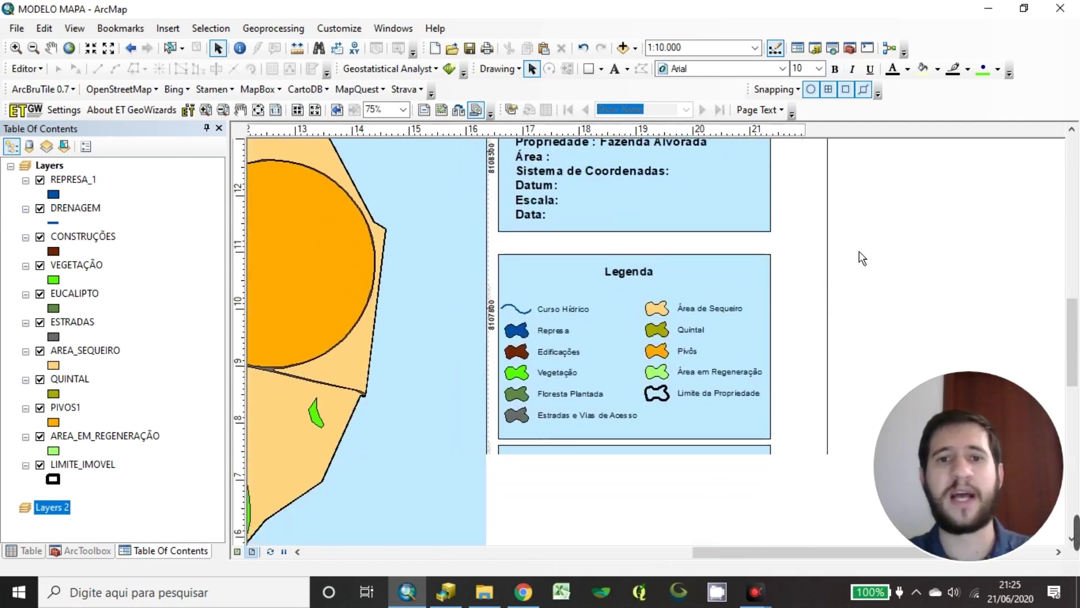
pyautogui.scroll(3, 643, 260)
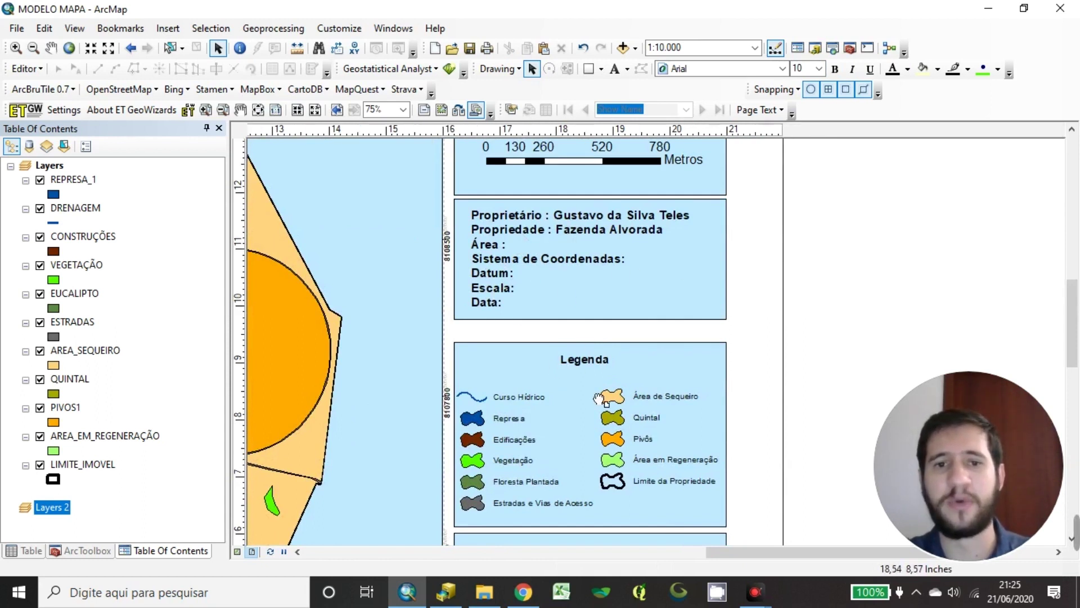
pyautogui.scroll(-2, 598, 399)
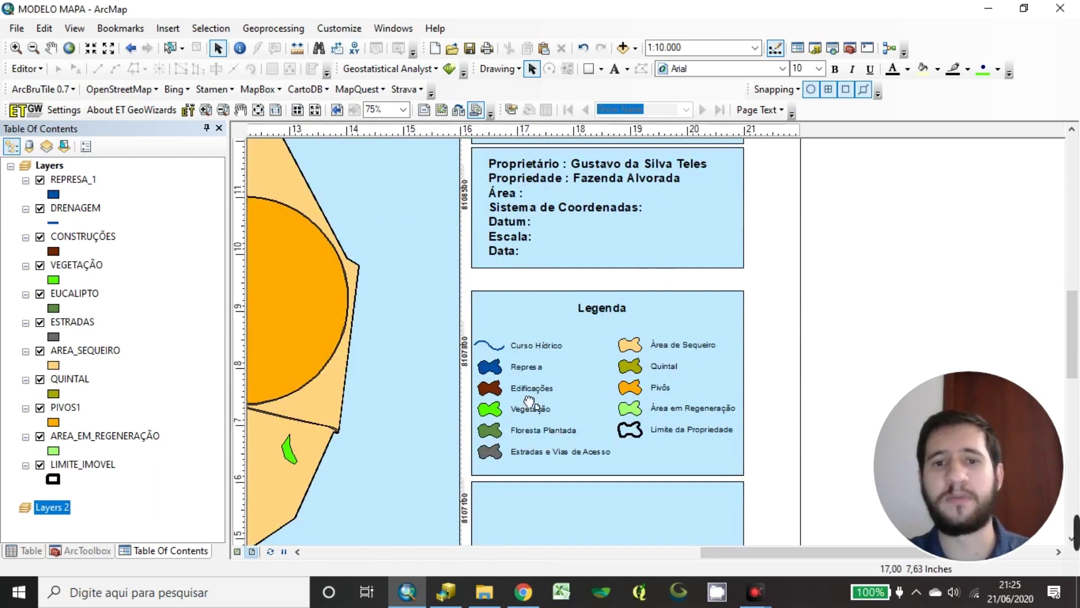
pyautogui.scroll(-4, 529, 401)
pyautogui.scroll(-4, 561, 332)
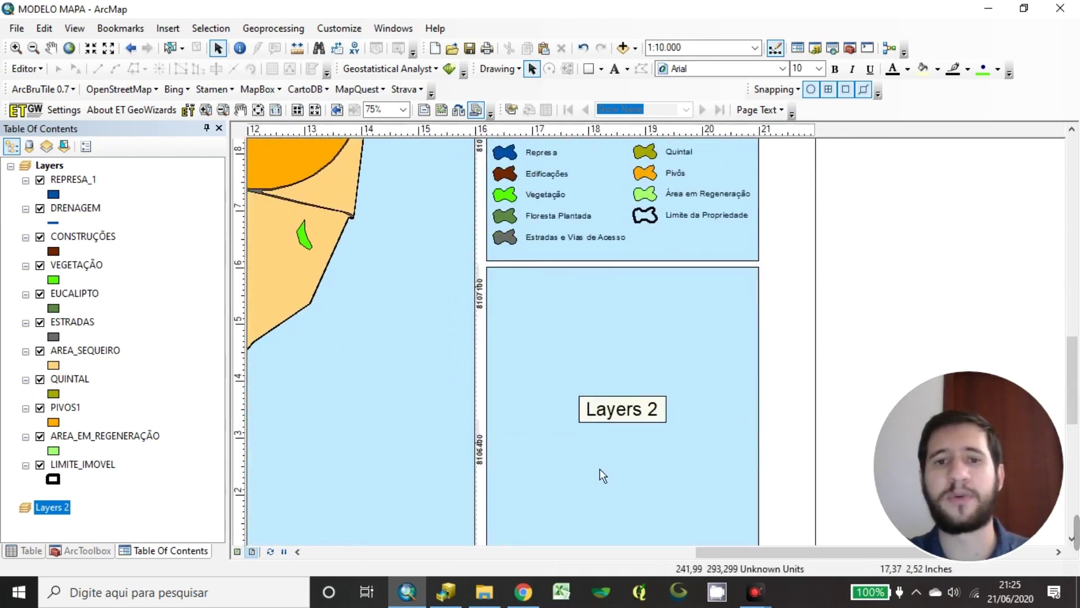
pyautogui.scroll(-4, 548, 372)
pyautogui.moveTo(596, 275); pyautogui.dragTo(611, 484)
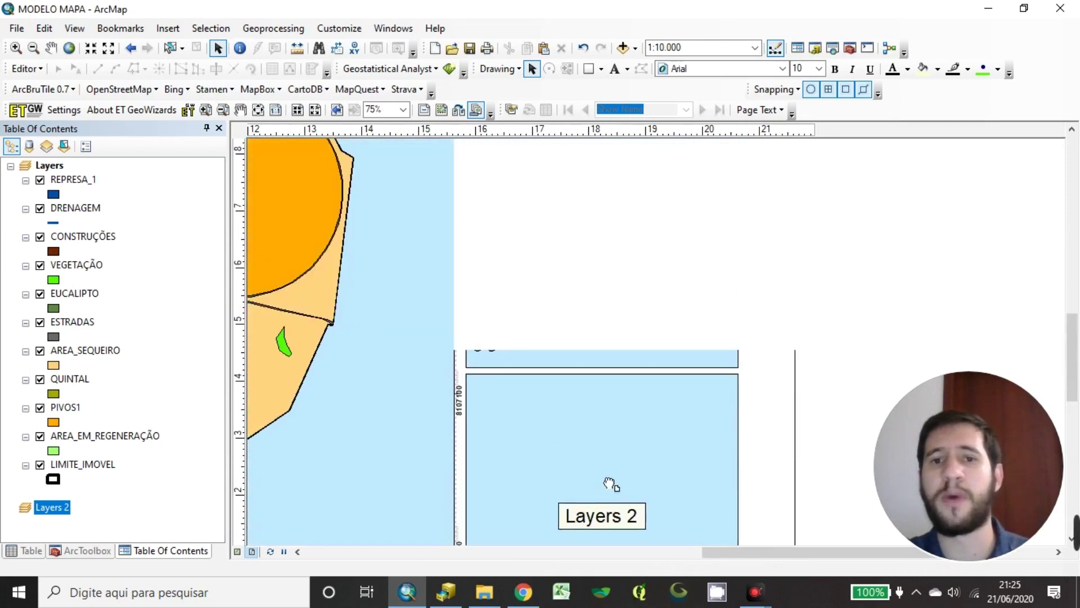
pyautogui.scroll(3, 498, 335)
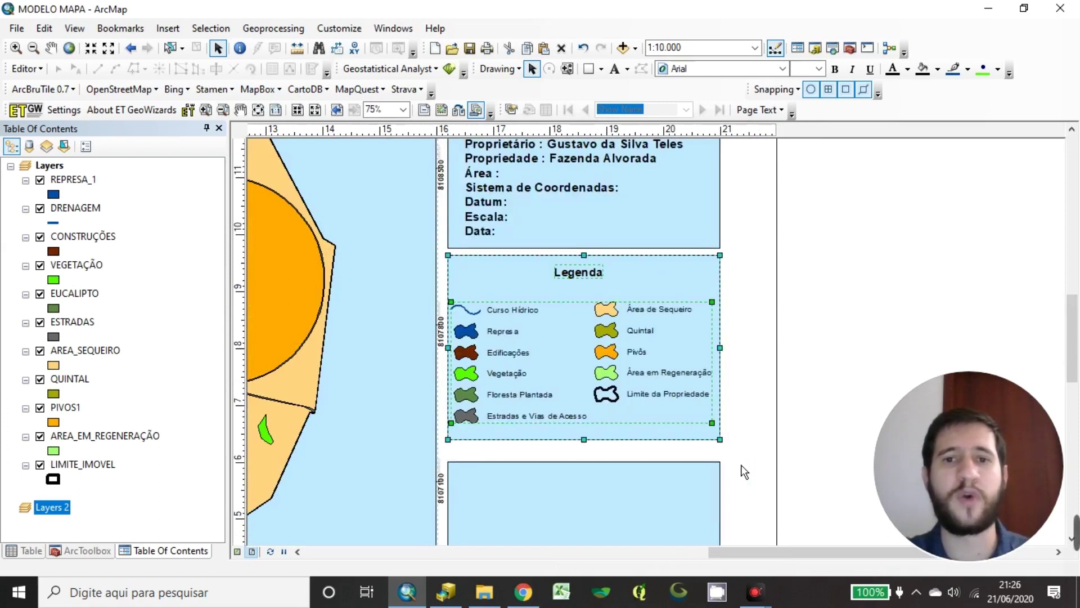
pyautogui.click(607, 503)
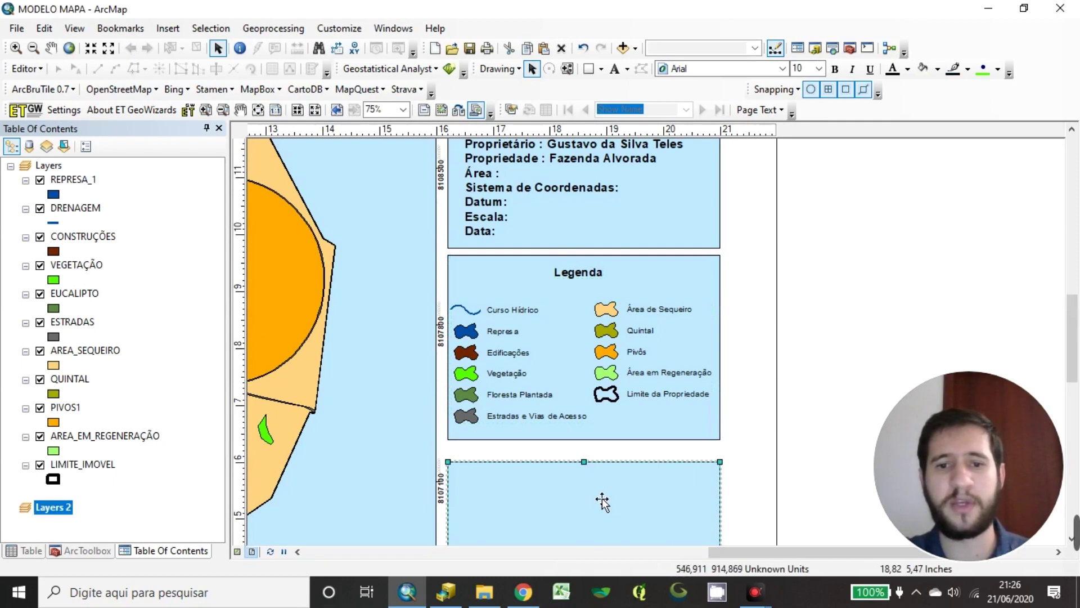
pyautogui.moveTo(591, 461); pyautogui.dragTo(595, 455)
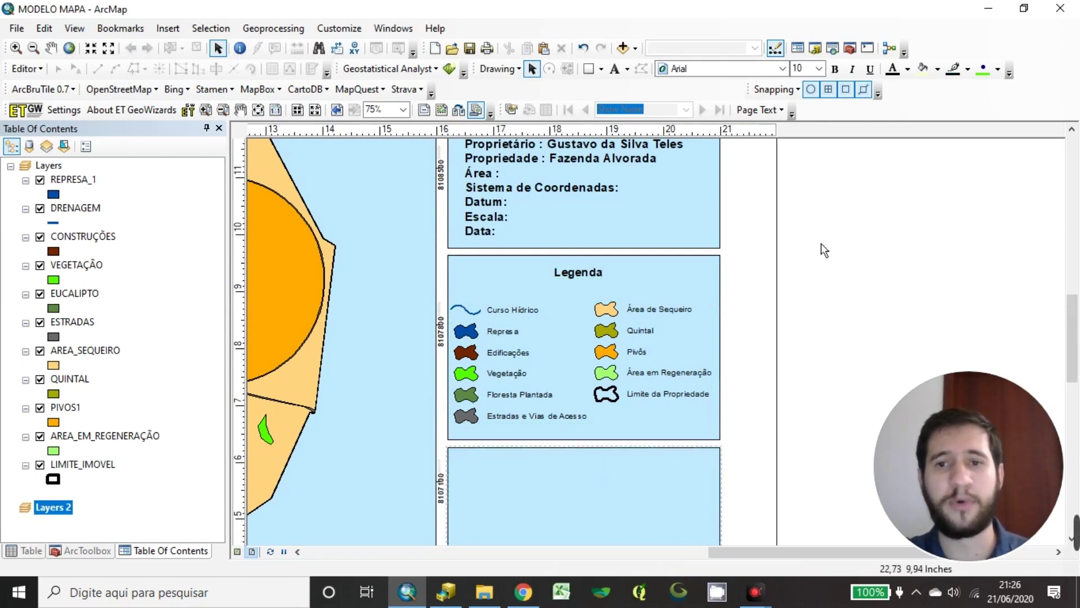
# Pan the layout to bring the Layers 2 frame into view
pyautogui.moveTo(822, 248); pyautogui.dragTo(788, 394)
pyautogui.moveTo(710, 326); pyautogui.dragTo(714, 374)
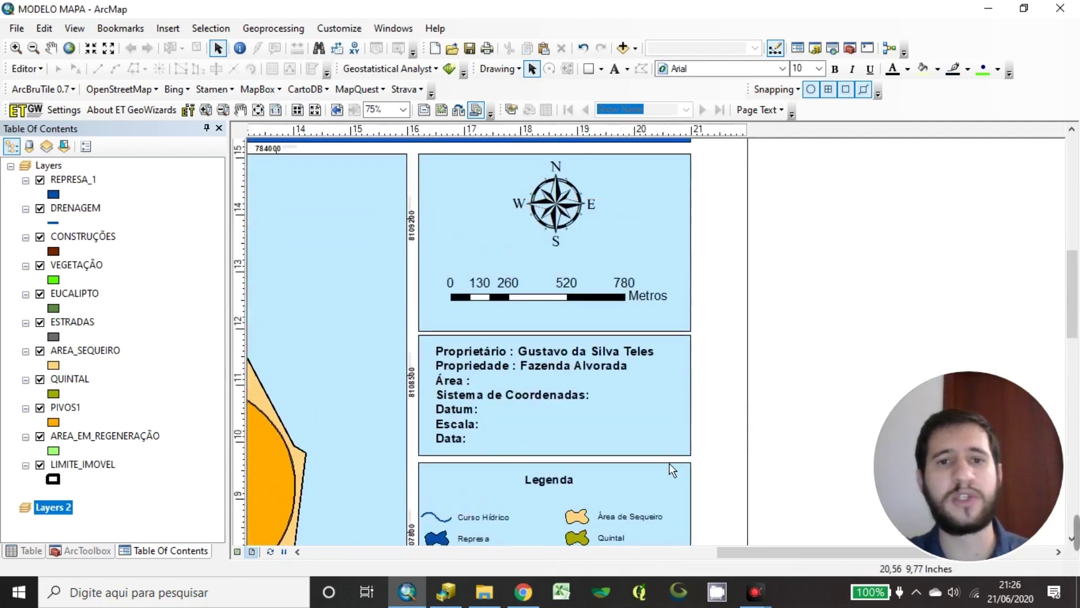
pyautogui.moveTo(670, 463); pyautogui.dragTo(735, 251)
pyautogui.moveTo(678, 356); pyautogui.dragTo(668, 298)
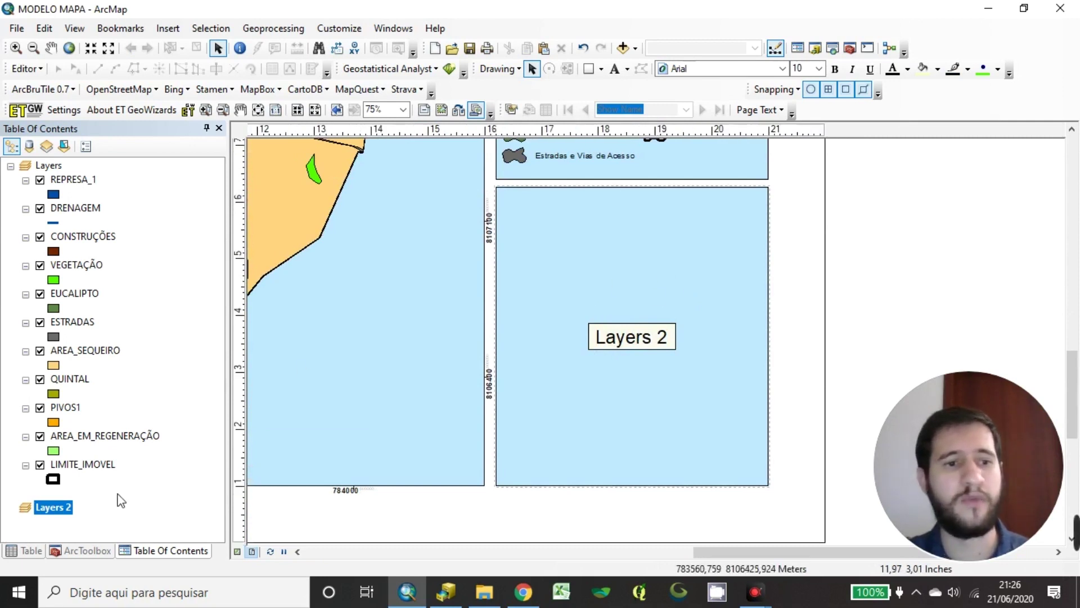
# Drag the Municipios2017 shapefile from the catalog into Layers 2 and open its symbol settings
pyautogui.click(85, 529)
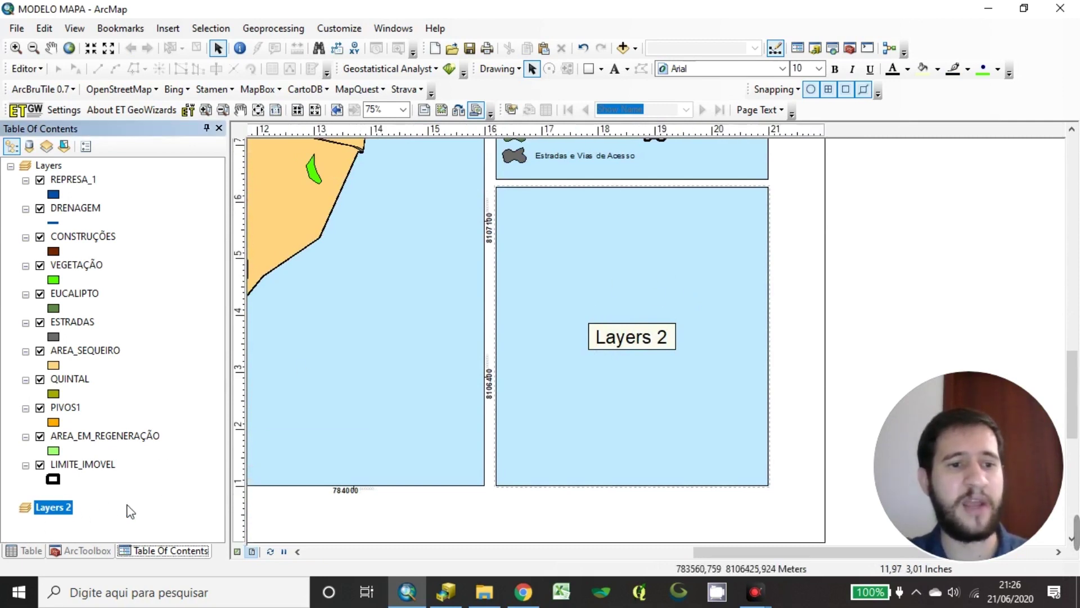
pyautogui.click(446, 592)
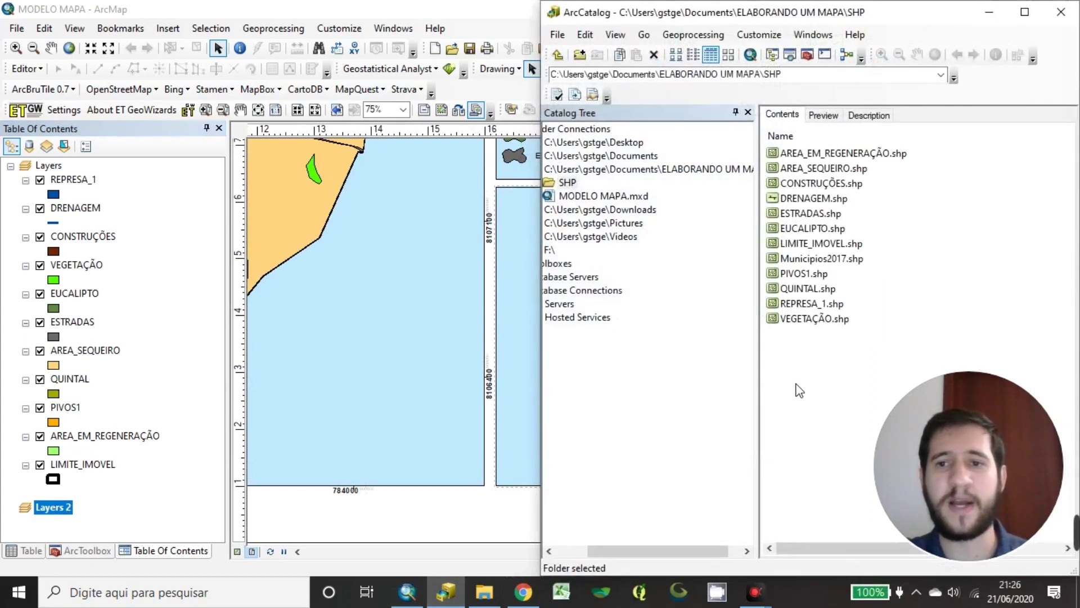
pyautogui.click(832, 262)
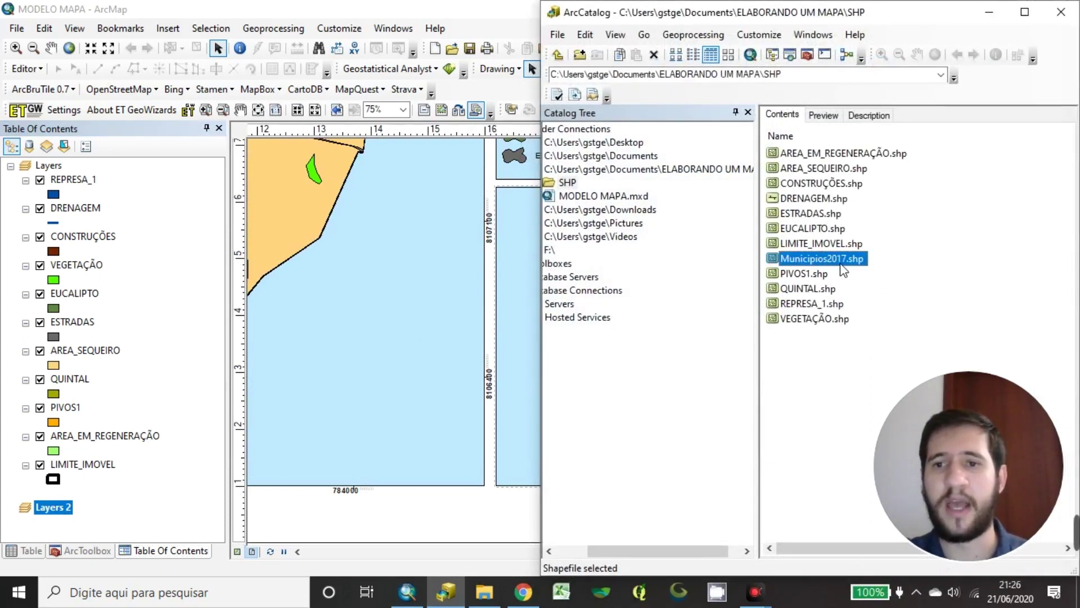
pyautogui.moveTo(842, 267)
pyautogui.mouseDown()
pyautogui.moveTo(84, 400)
pyautogui.moveTo(56, 512)
pyautogui.mouseUp()
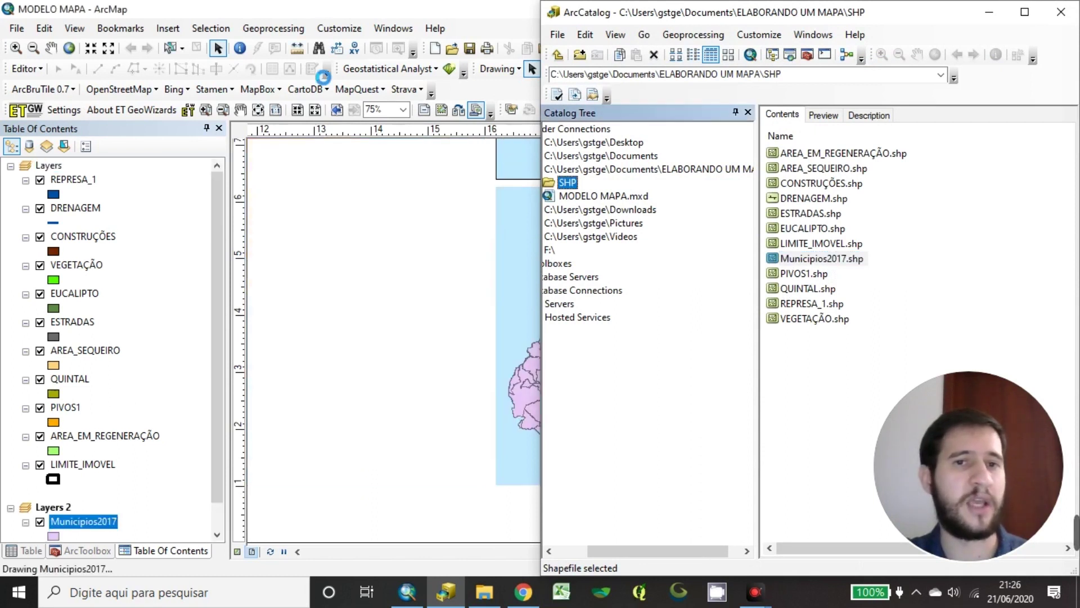
pyautogui.click(348, 7)
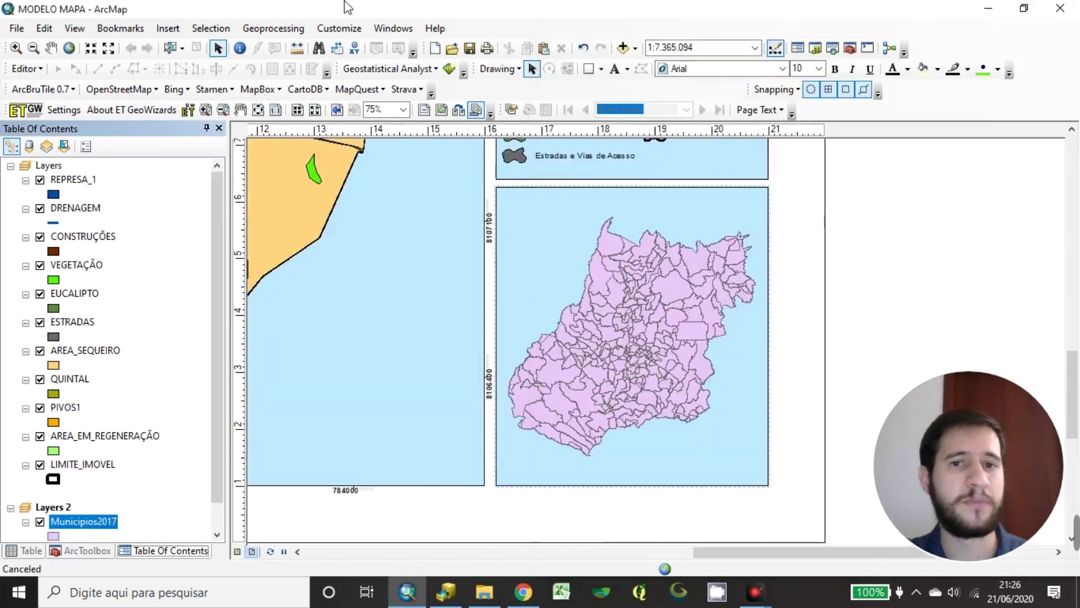
pyautogui.click(53, 536)
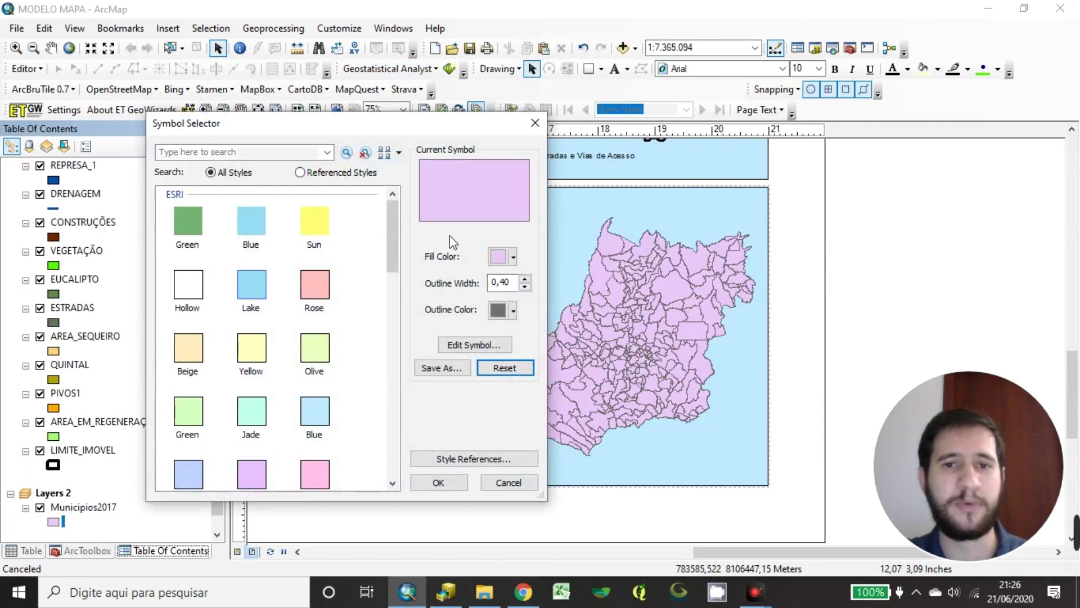
# Give the Municipios2017 municipalities a salmon red fill and edit the outline width
pyautogui.click(513, 258)
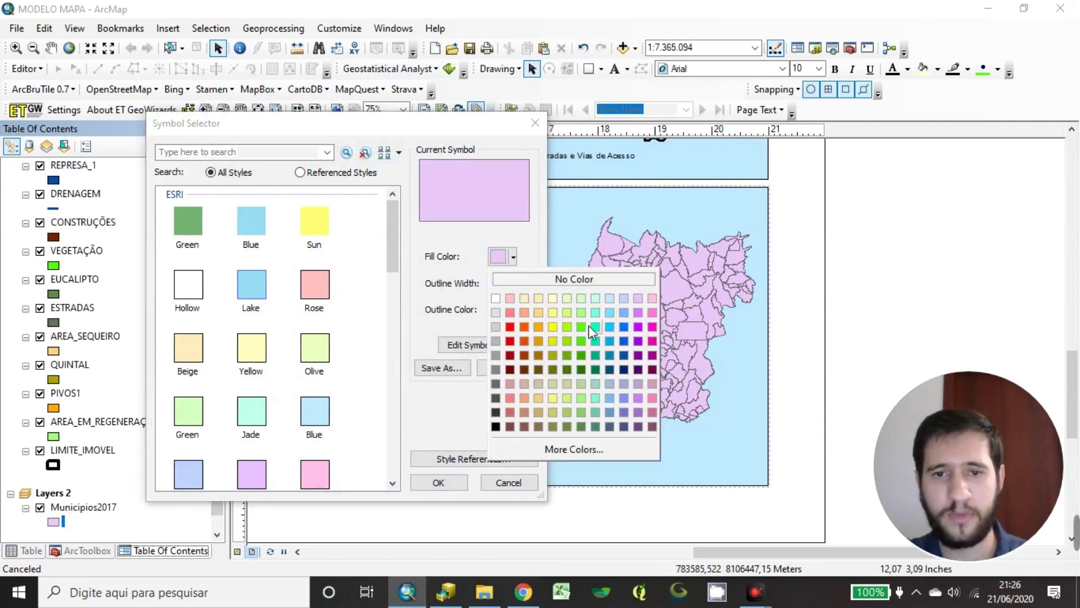
pyautogui.click(510, 312)
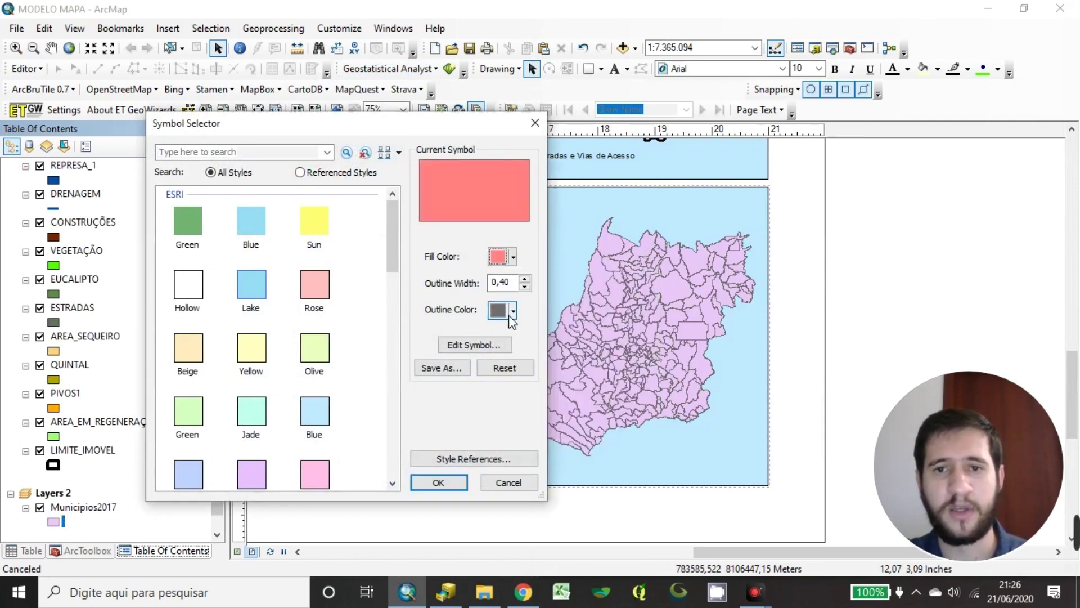
pyautogui.click(524, 278)
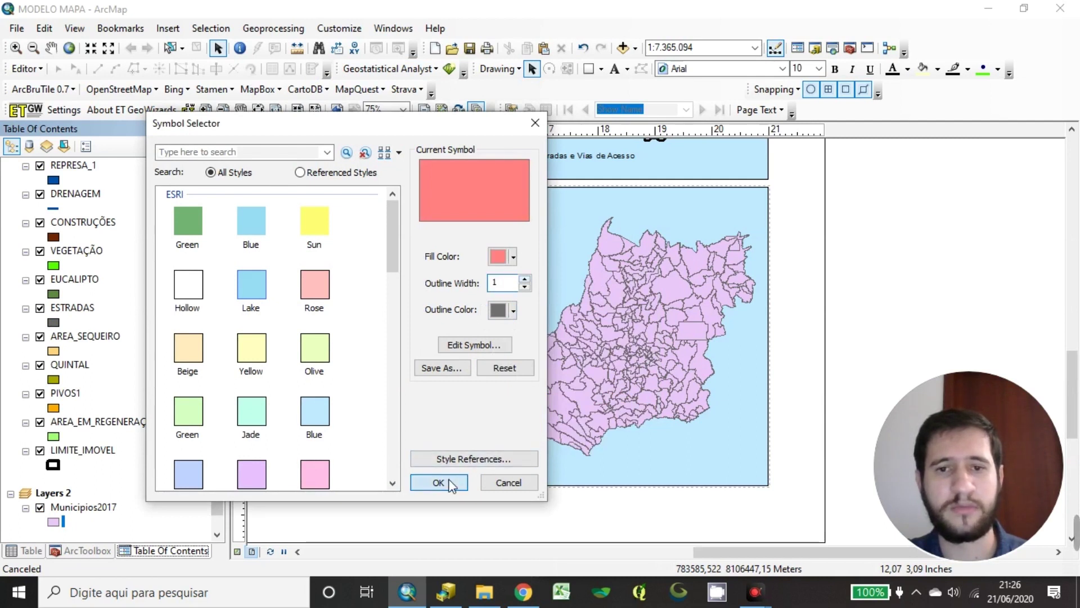
pyautogui.click(444, 482)
# Change the Municipios2017 fill to light green instead
pyautogui.click(53, 523)
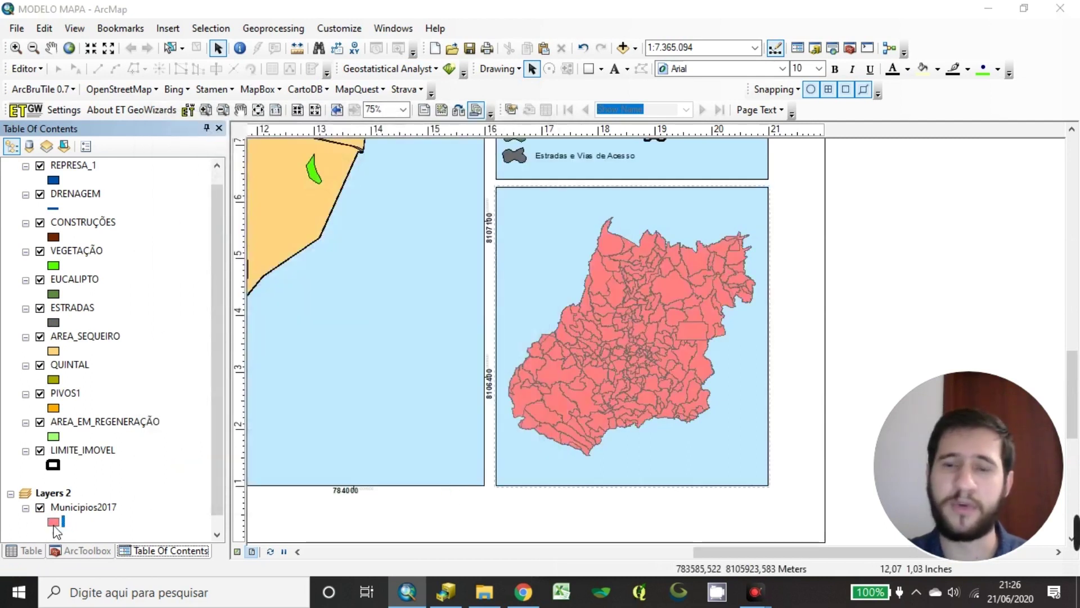
pyautogui.click(512, 258)
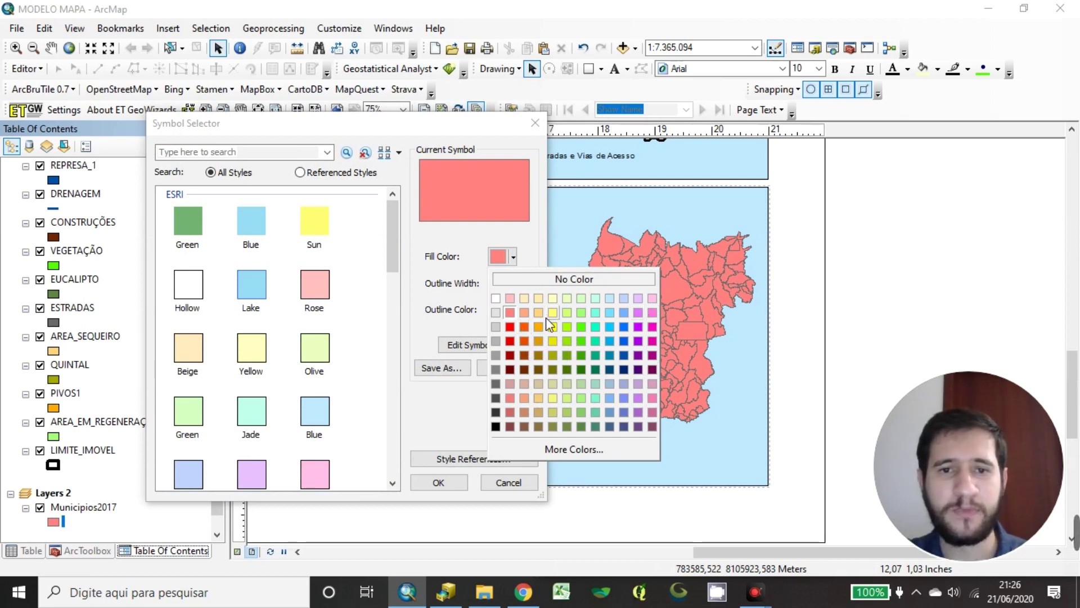
pyautogui.click(580, 313)
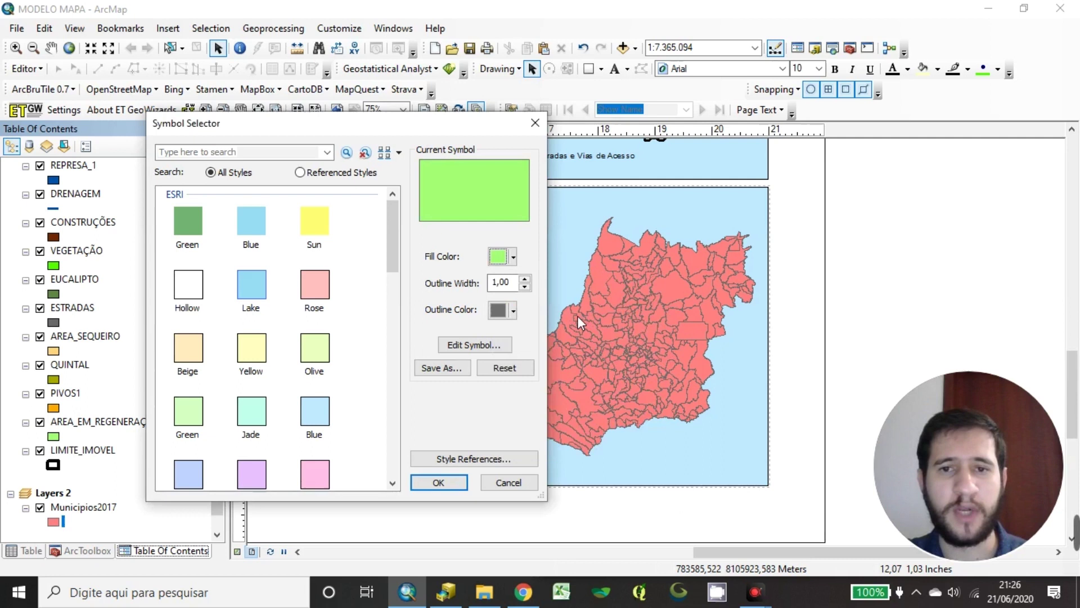
pyautogui.click(440, 483)
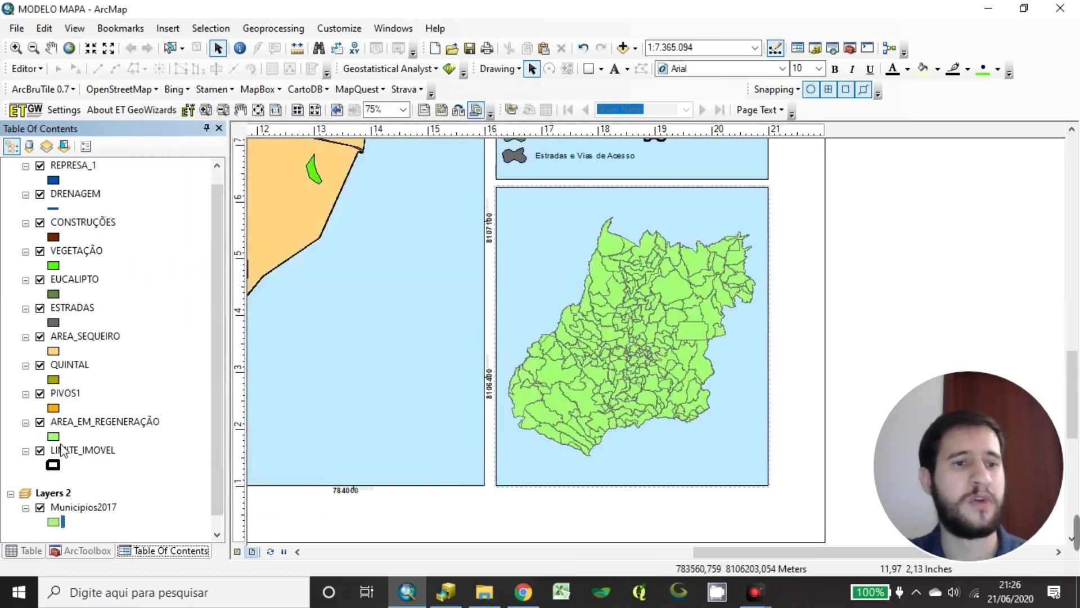
pyautogui.click(56, 522)
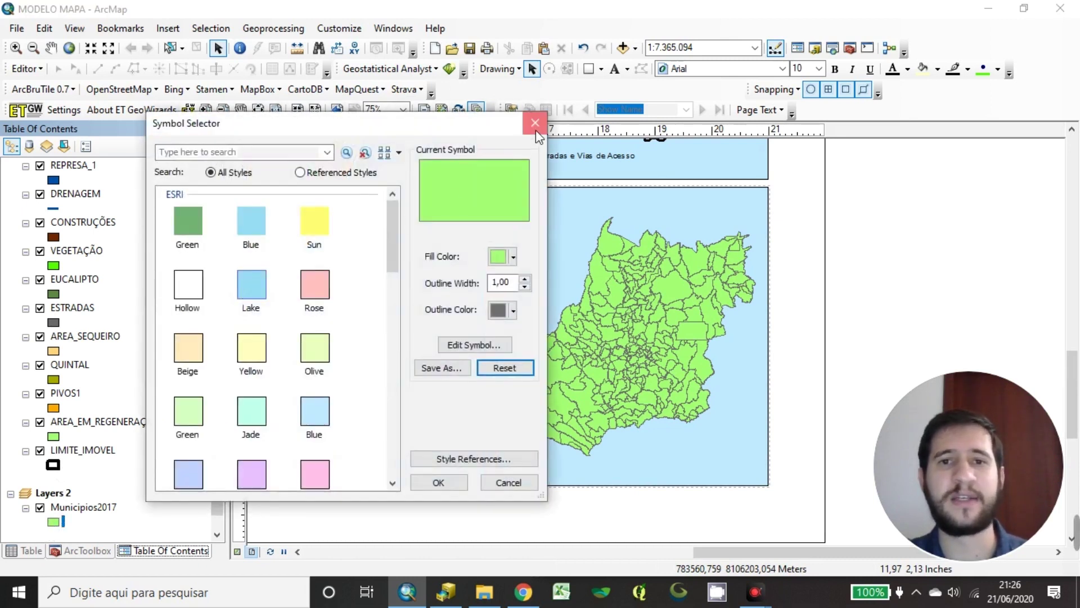
pyautogui.click(535, 123)
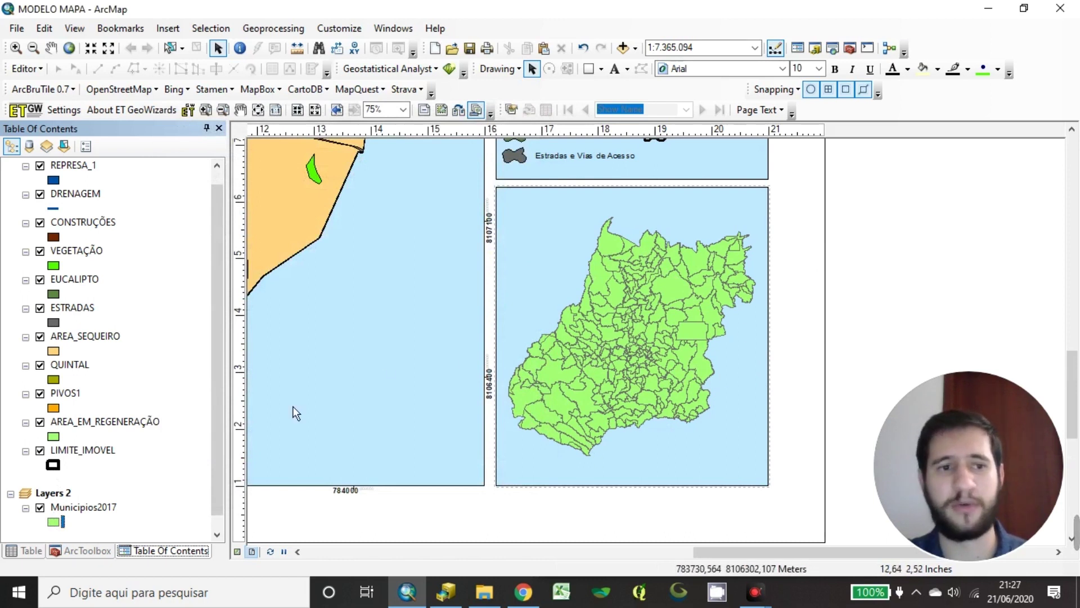
# Copy LIMITE_IMOVEL into Layers 2 above Municipios2017 and confirm its boundary symbol
pyautogui.scroll(-1, 75, 453)
pyautogui.click(82, 440)
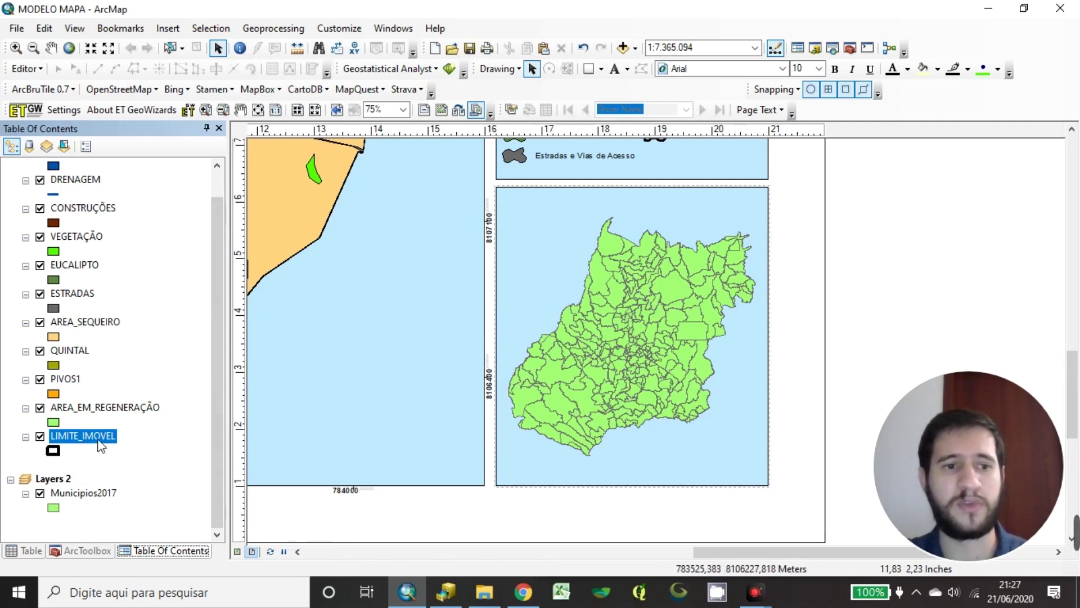
pyautogui.moveTo(114, 477); pyautogui.dragTo(107, 491)
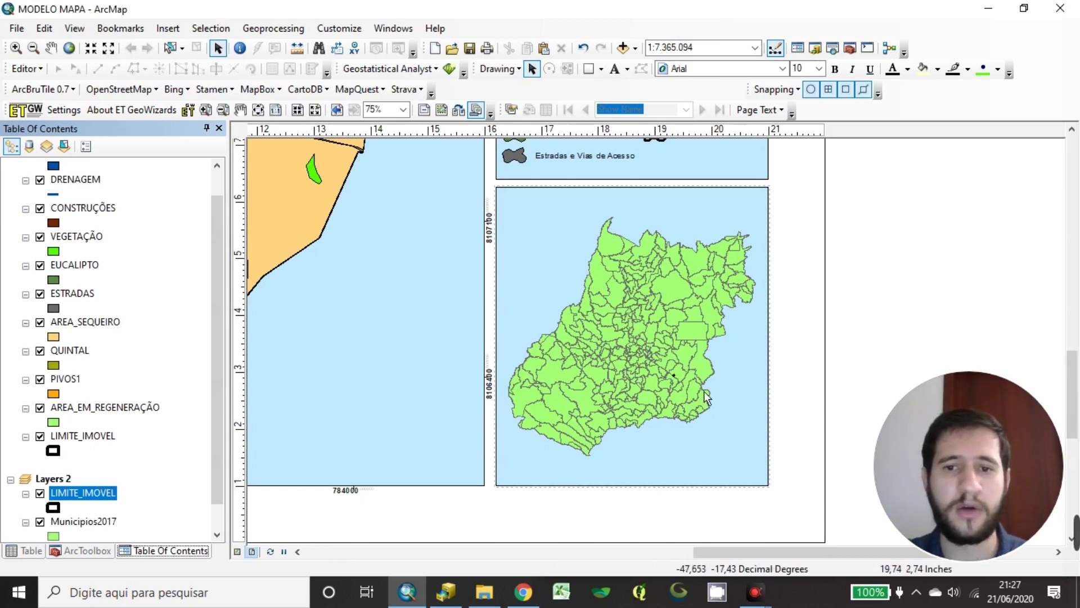
pyautogui.click(54, 509)
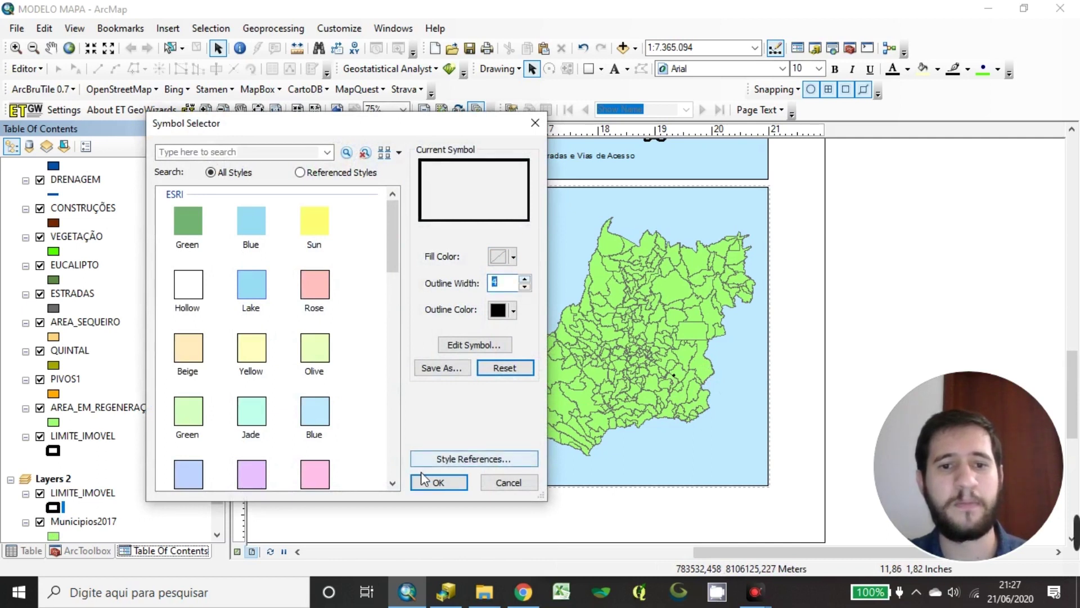
pyautogui.click(439, 483)
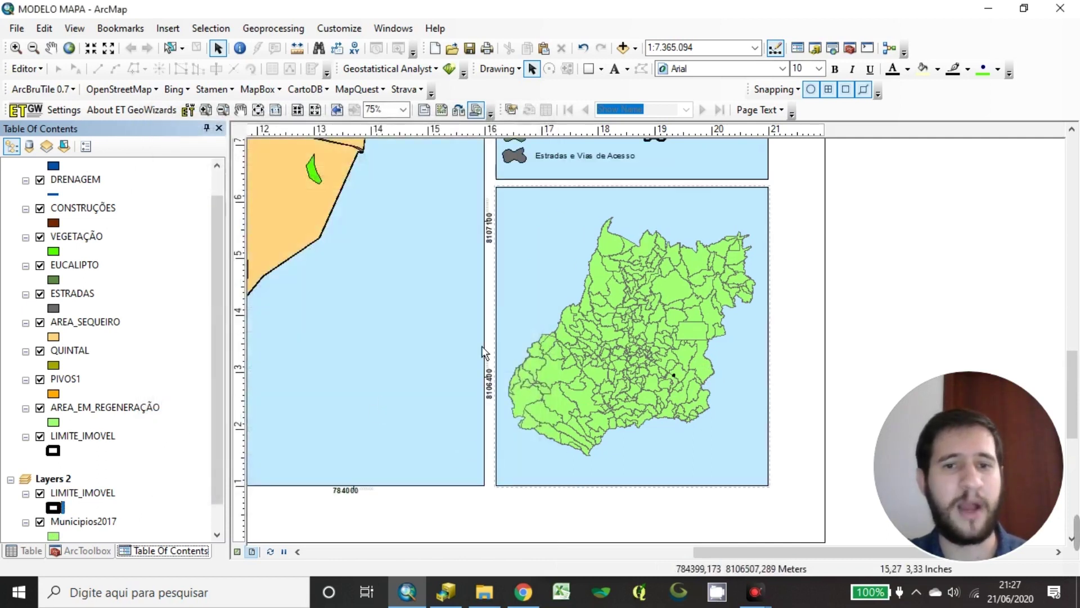
# Add a 'Fazenda Alvorada' label on the locator map, placed just below-left of the property
pyautogui.click(615, 69)
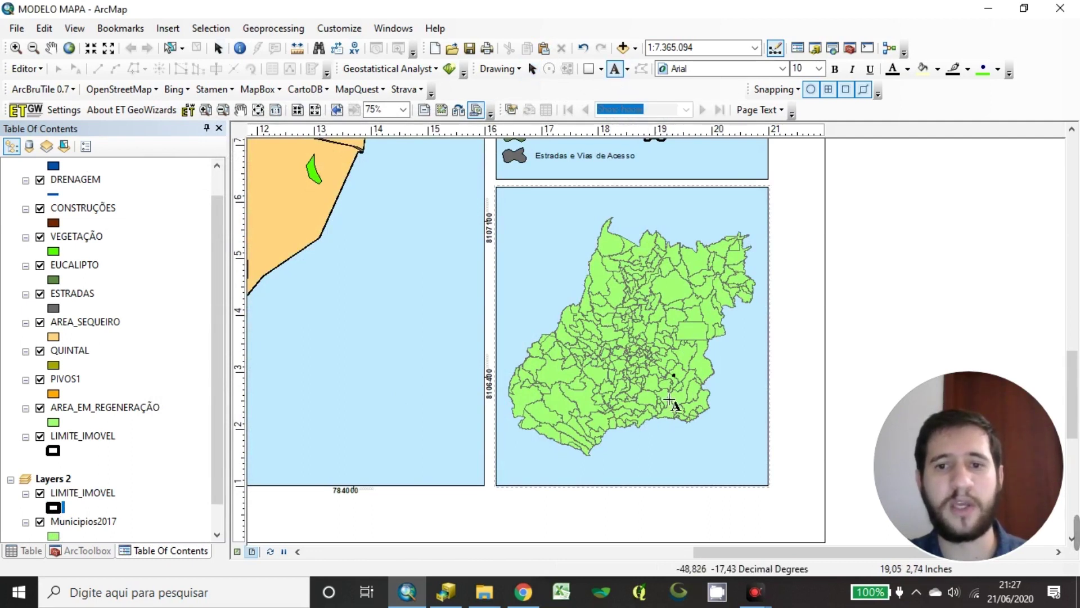
pyautogui.click(666, 381)
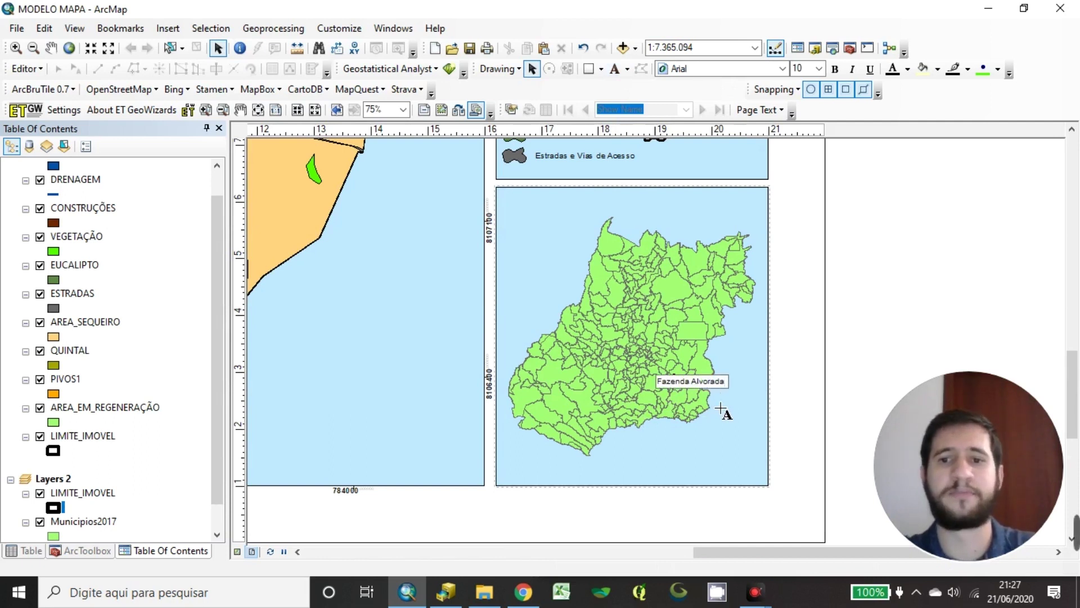
pyautogui.press('Return')
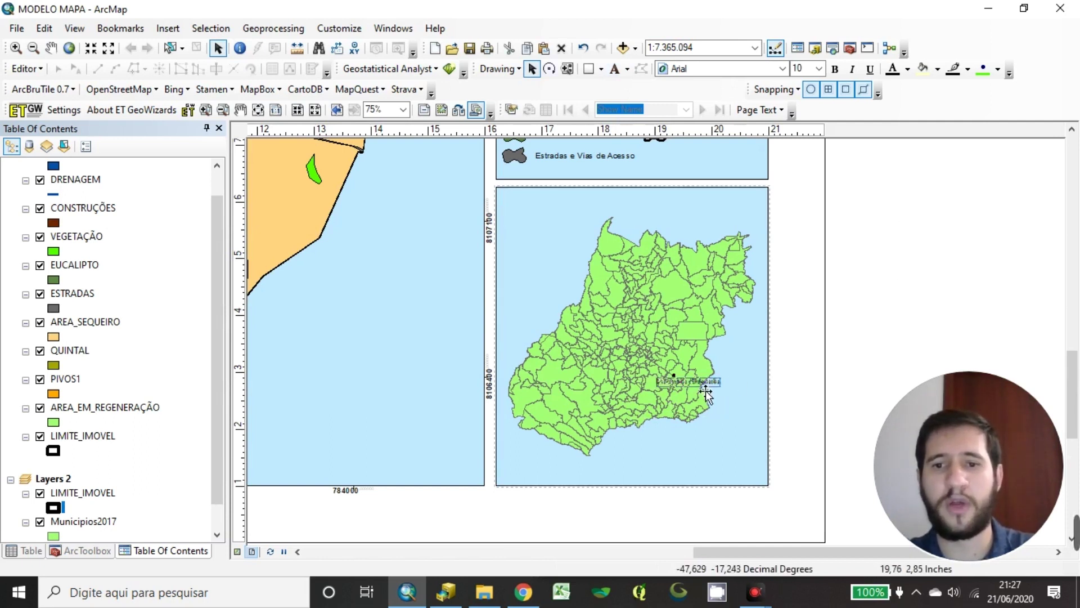
pyautogui.moveTo(697, 404); pyautogui.dragTo(669, 417)
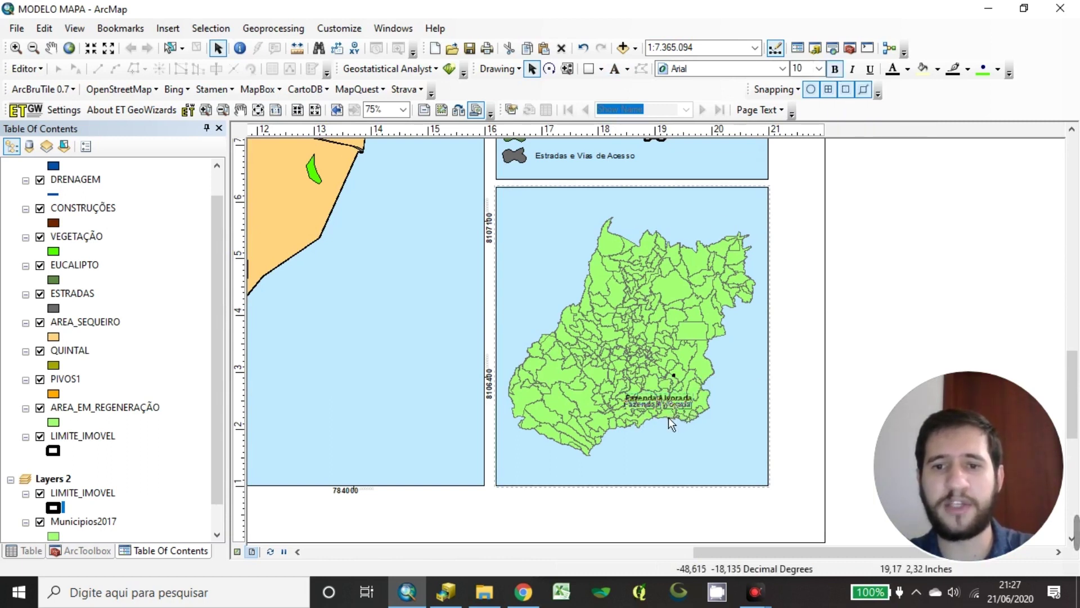
pyautogui.click(601, 68)
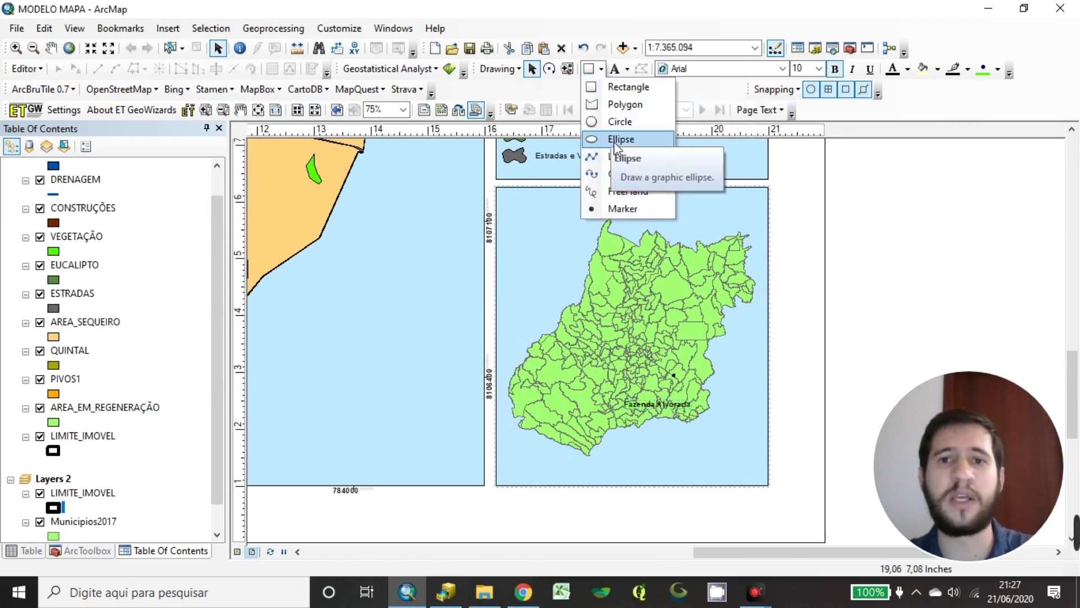
# Draw a short line from the Fazenda Alvorada label to the property
pyautogui.click(617, 157)
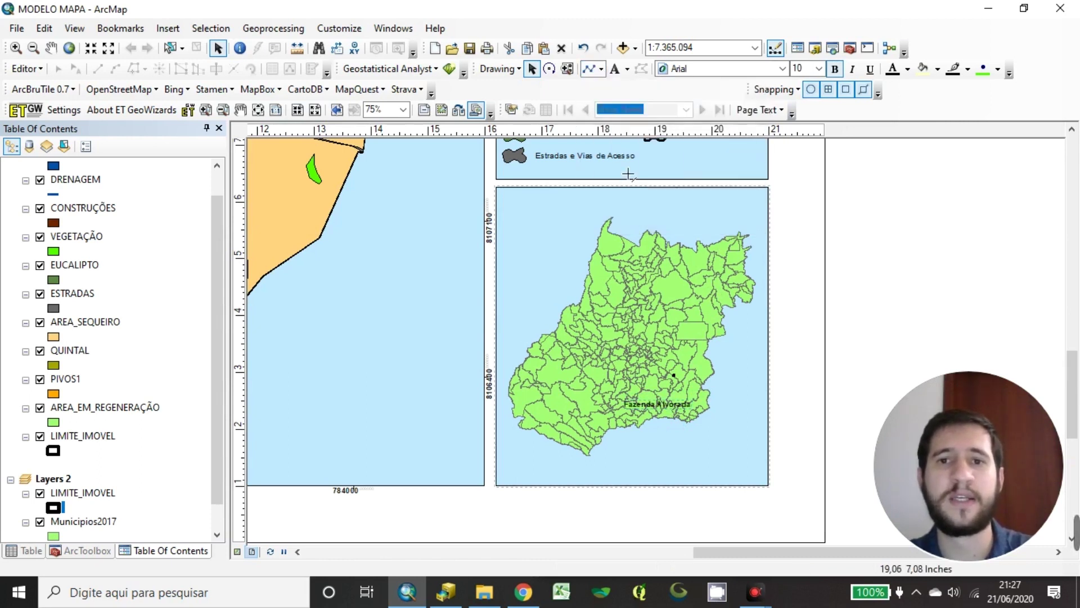
pyautogui.click(673, 410)
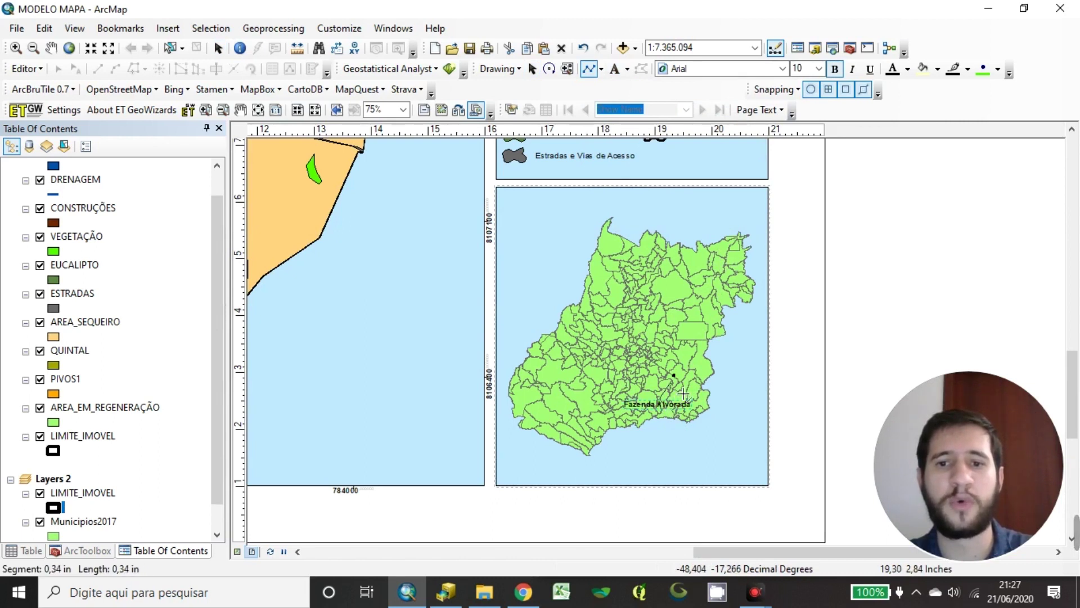
pyautogui.doubleClick(685, 392)
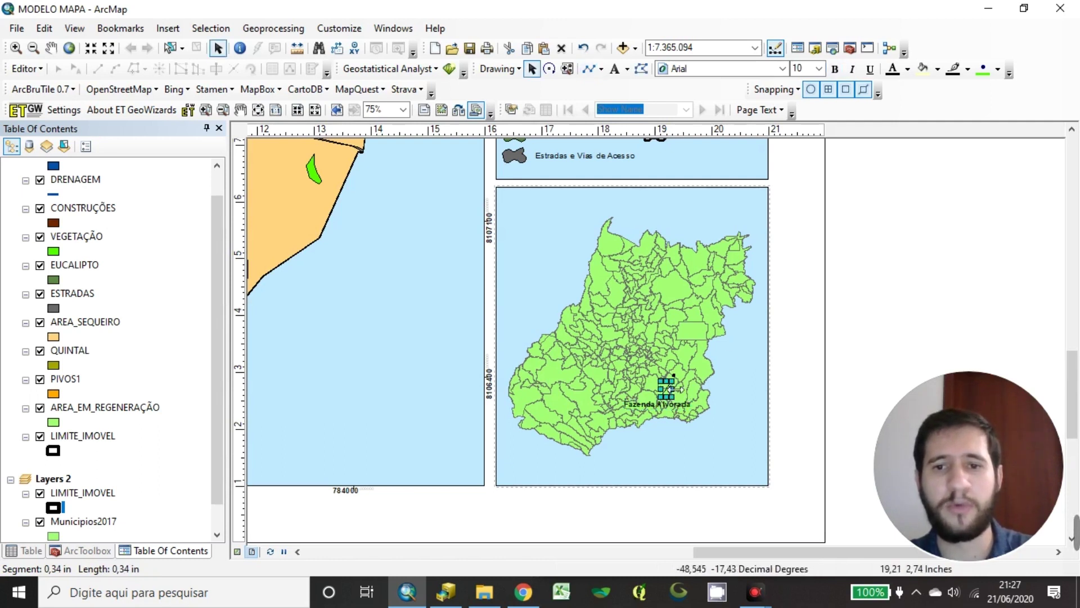
# Change the line's symbol to an Arrow at End style
pyautogui.rightClick(669, 387)
pyautogui.click(691, 374)
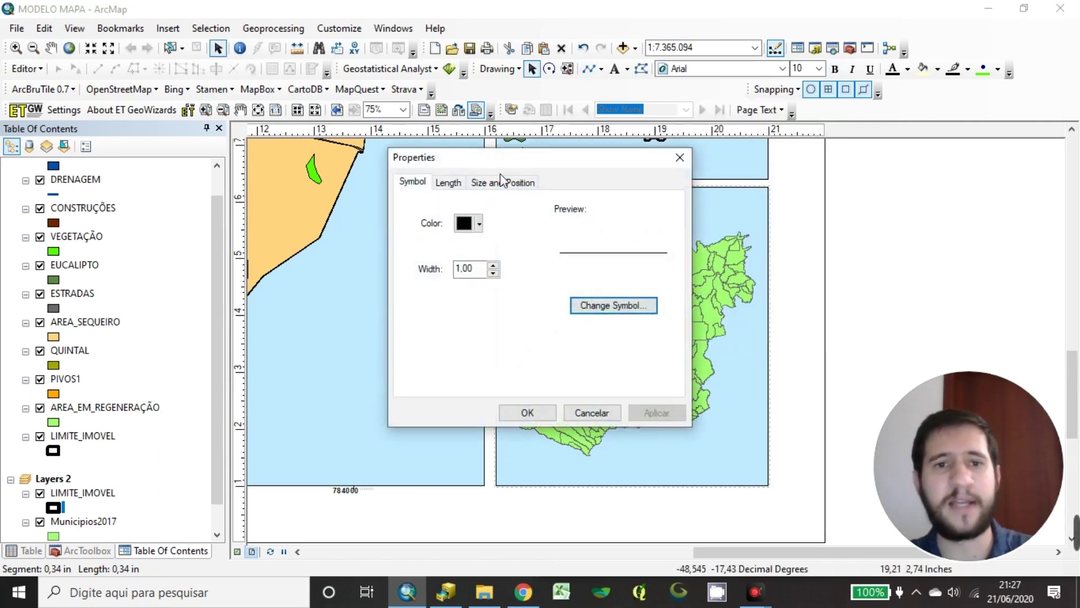
pyautogui.click(616, 313)
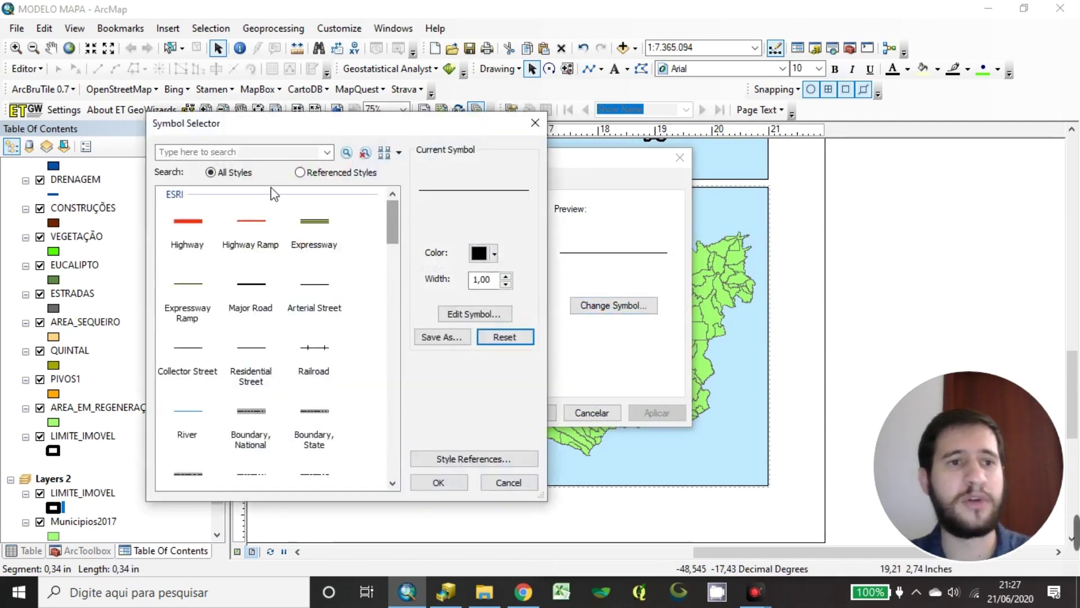
pyautogui.moveTo(394, 220); pyautogui.dragTo(384, 476)
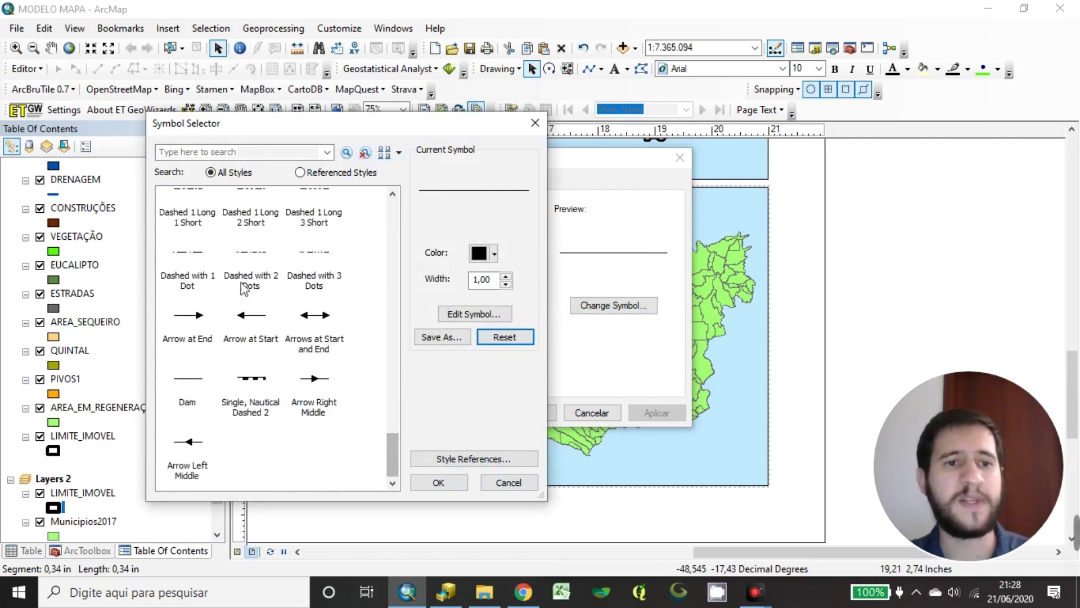
pyautogui.click(189, 325)
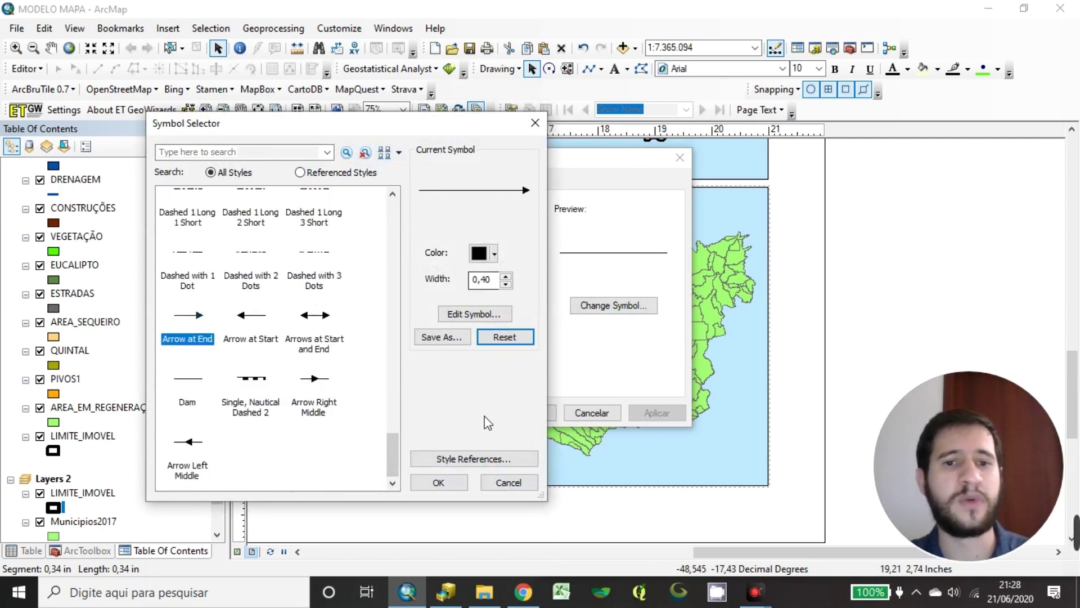
pyautogui.click(450, 484)
pyautogui.click(527, 413)
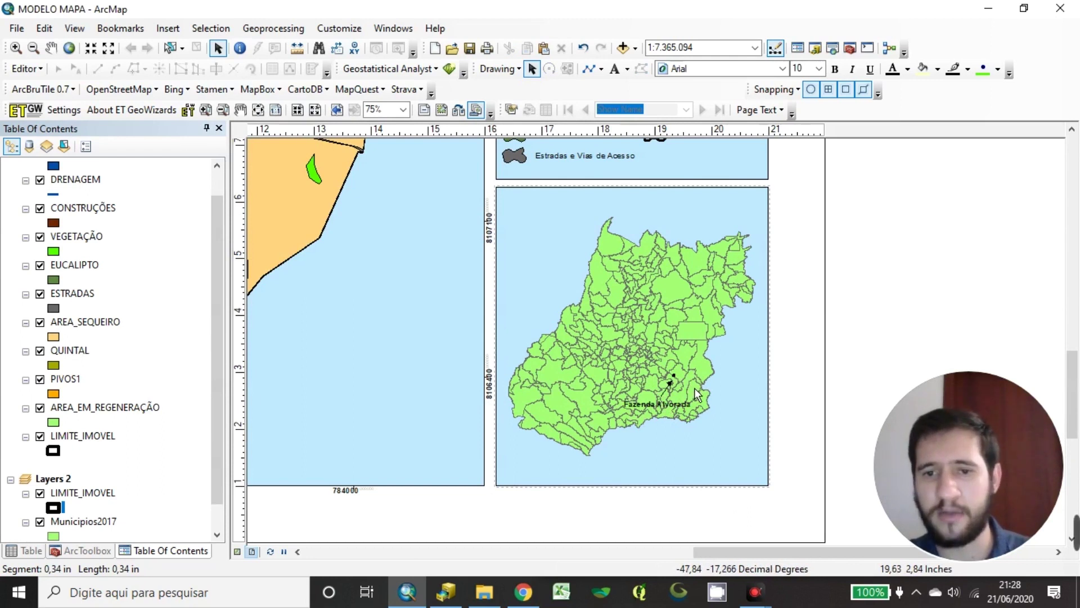
pyautogui.scroll(3, 703, 391)
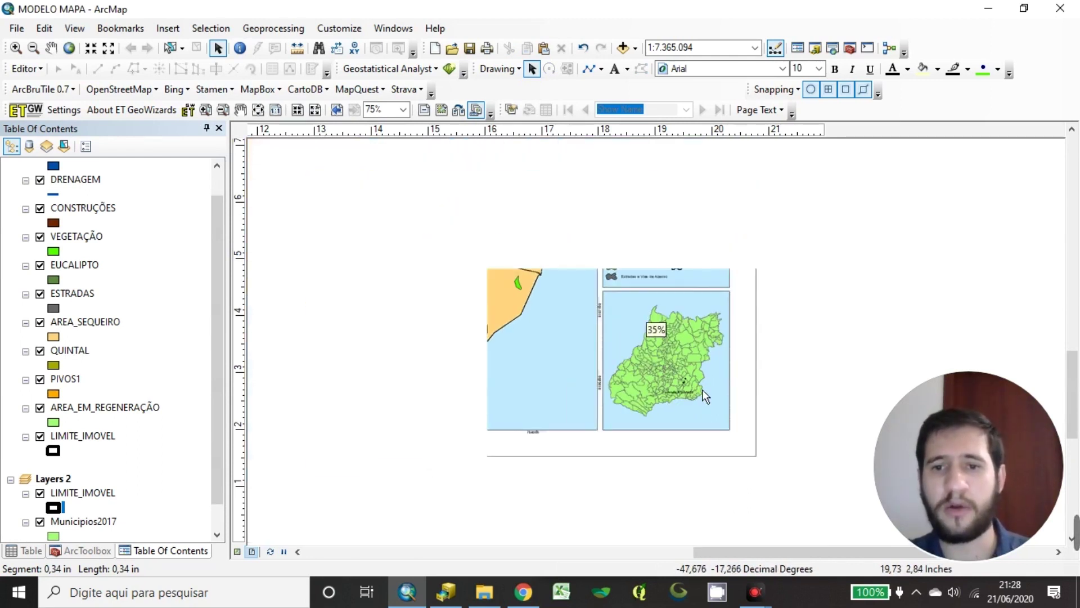
pyautogui.scroll(3, 653, 368)
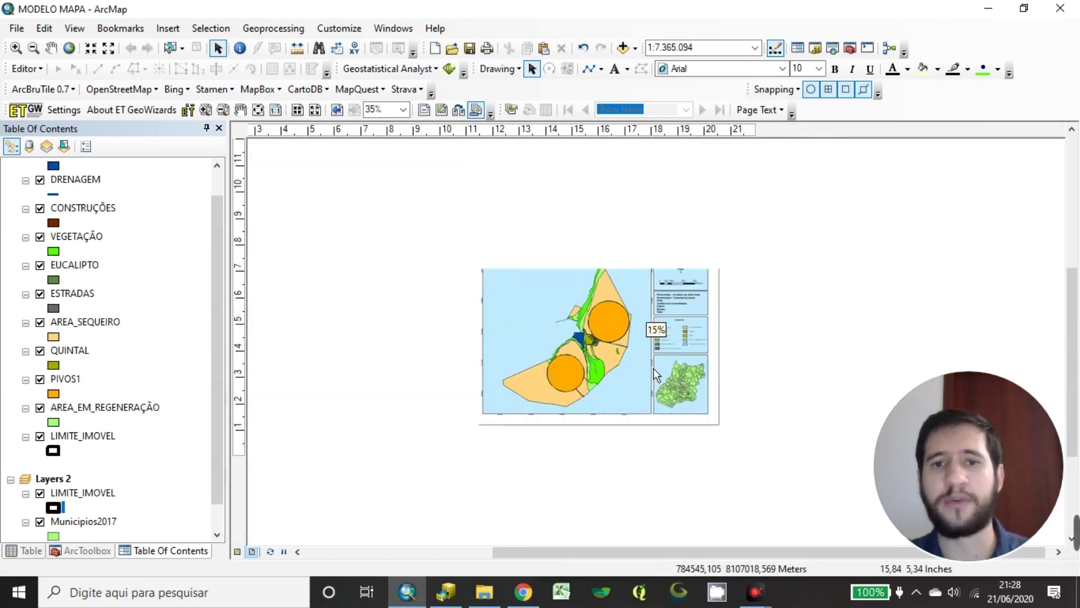
pyautogui.scroll(-2, 657, 363)
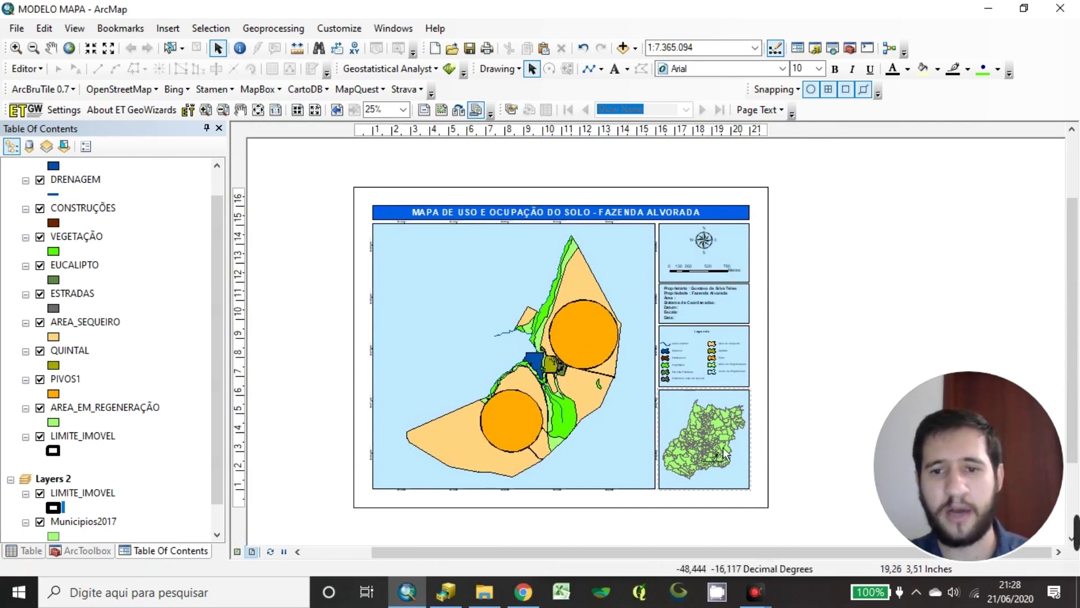
pyautogui.scroll(5, 641, 337)
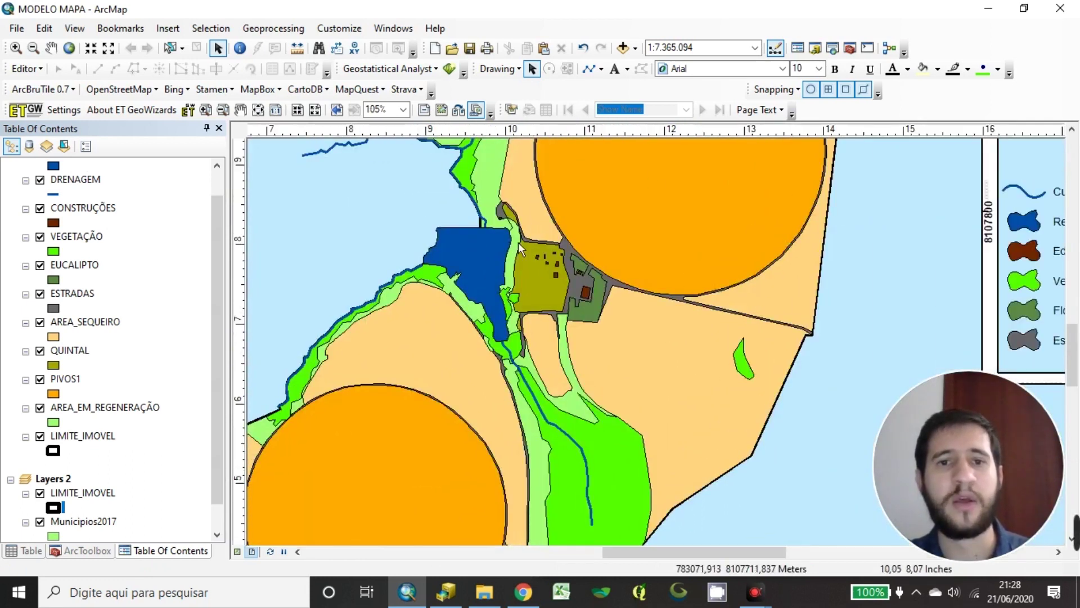
pyautogui.moveTo(518, 242); pyautogui.dragTo(561, 403)
pyautogui.moveTo(706, 158); pyautogui.dragTo(648, 351)
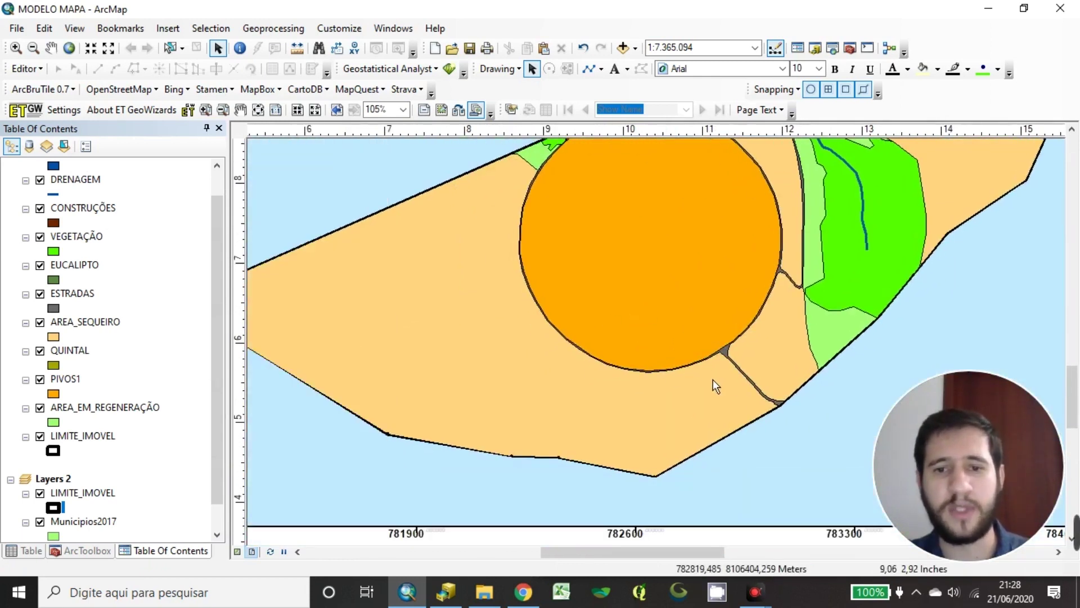
pyautogui.scroll(-5, 640, 381)
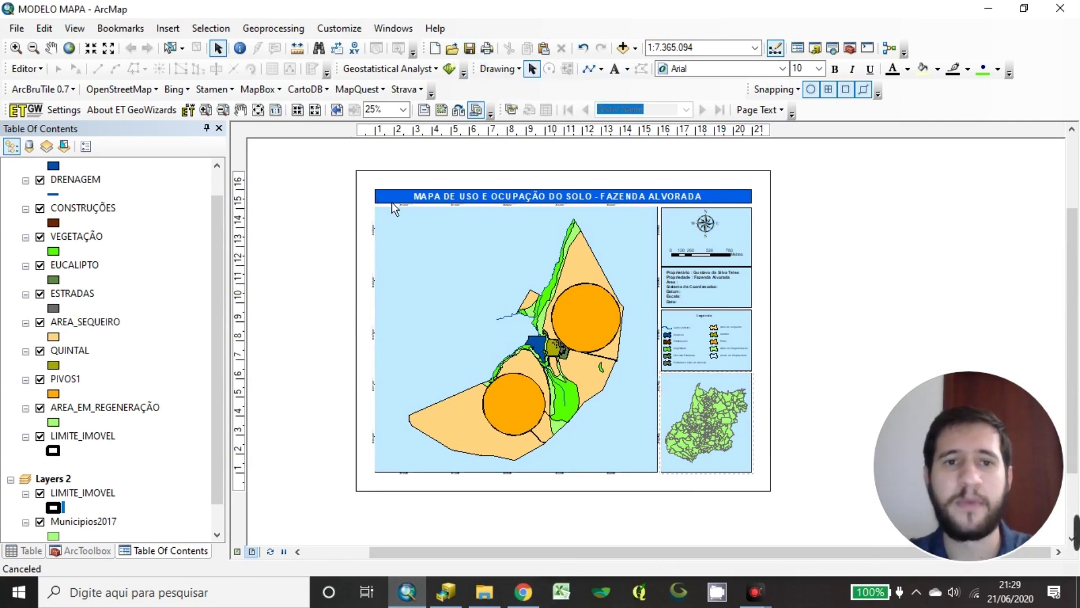
# Start Export Map and browse to Documentos > ELABORANDO UM MAPA
pyautogui.click(17, 28)
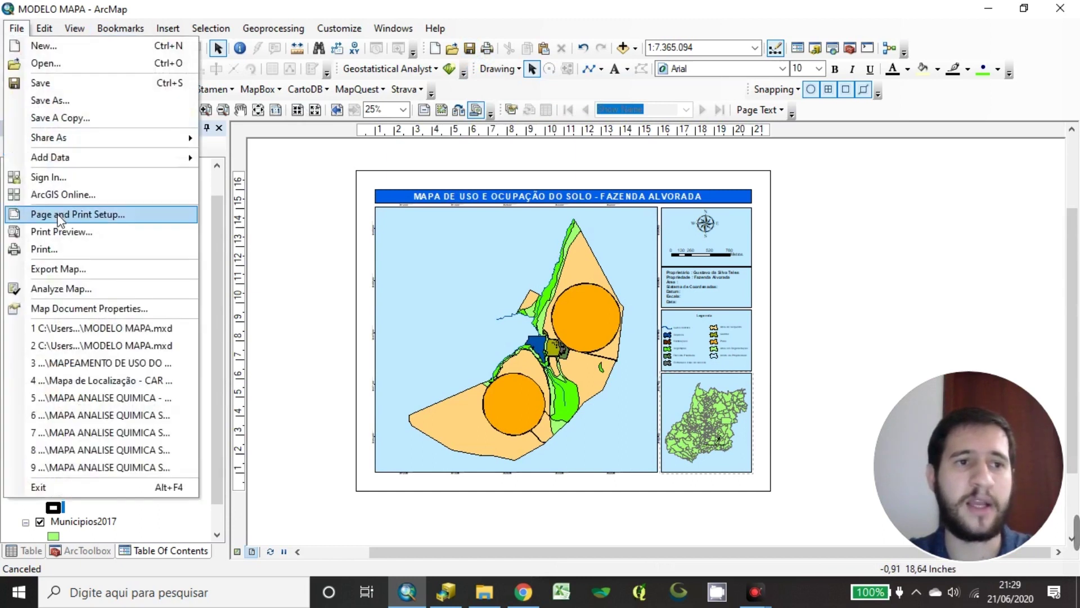
pyautogui.click(63, 270)
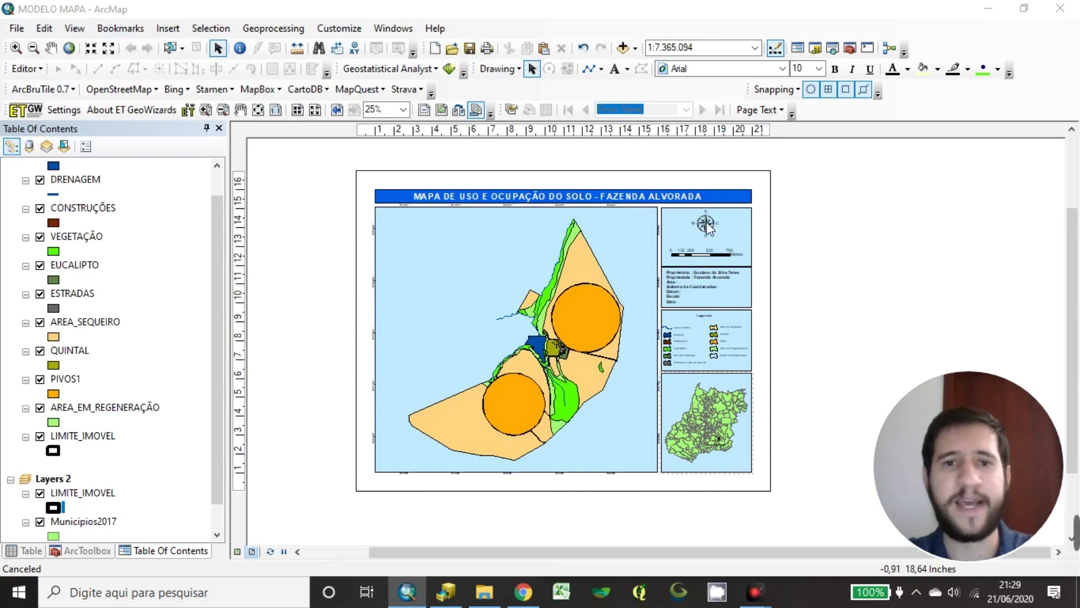
pyautogui.click(323, 140)
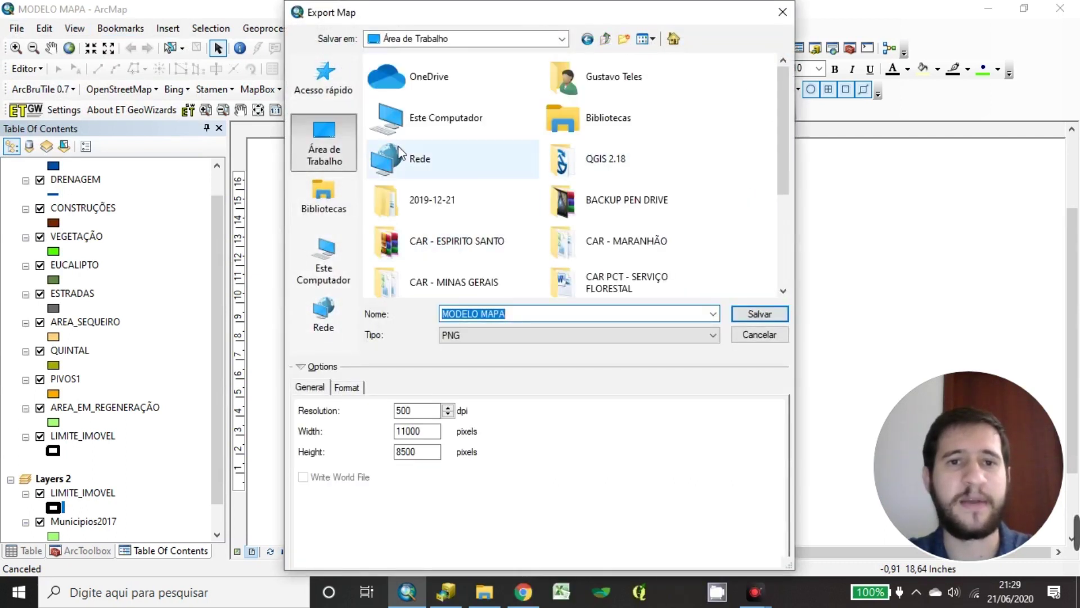
pyautogui.click(332, 213)
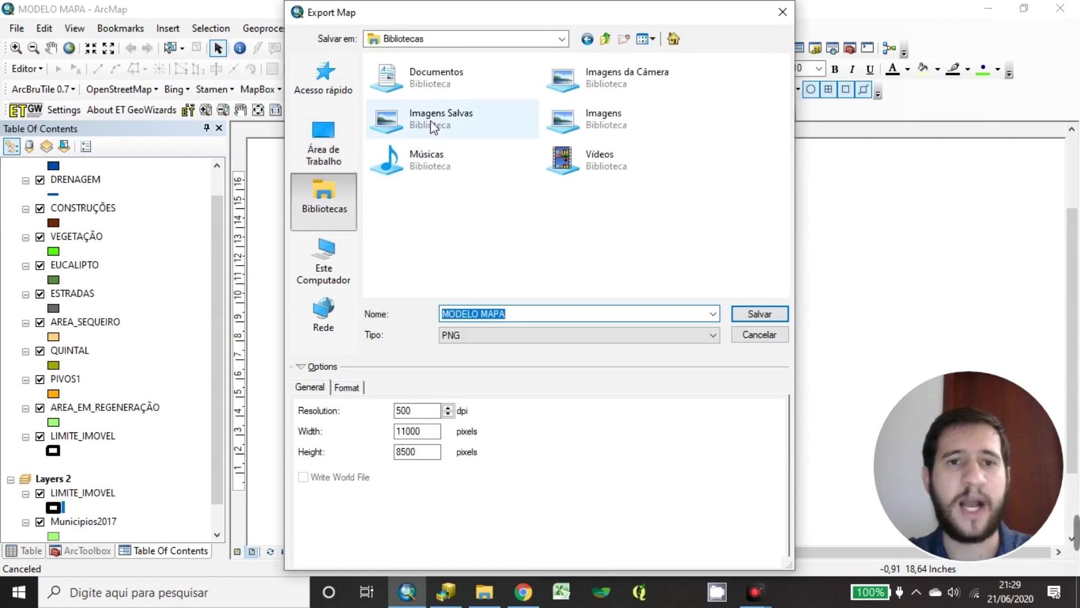
pyautogui.click(495, 93)
pyautogui.doubleClick(506, 94)
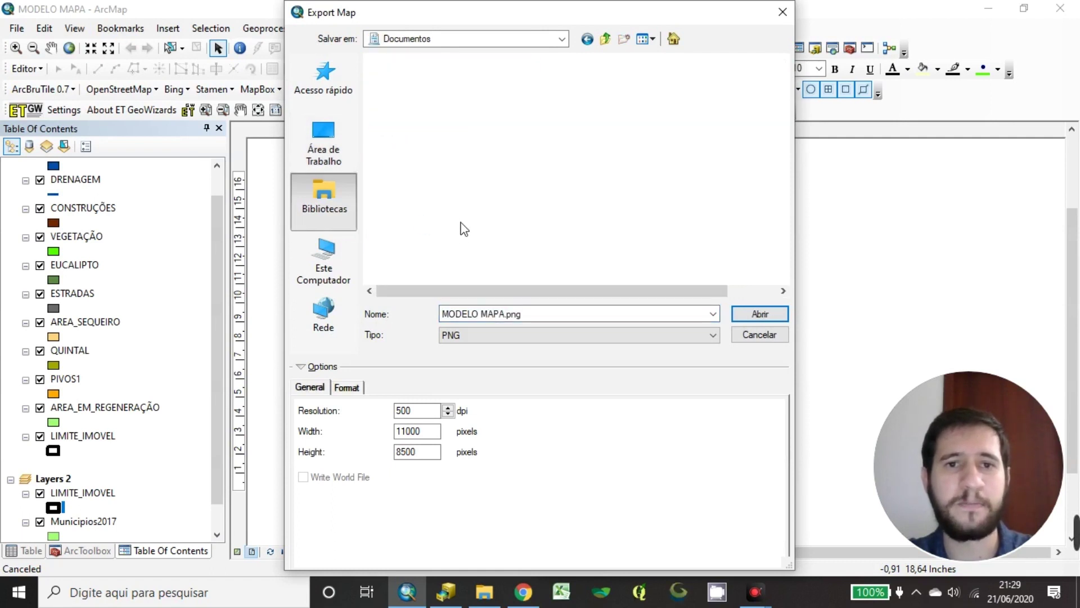
pyautogui.doubleClick(431, 177)
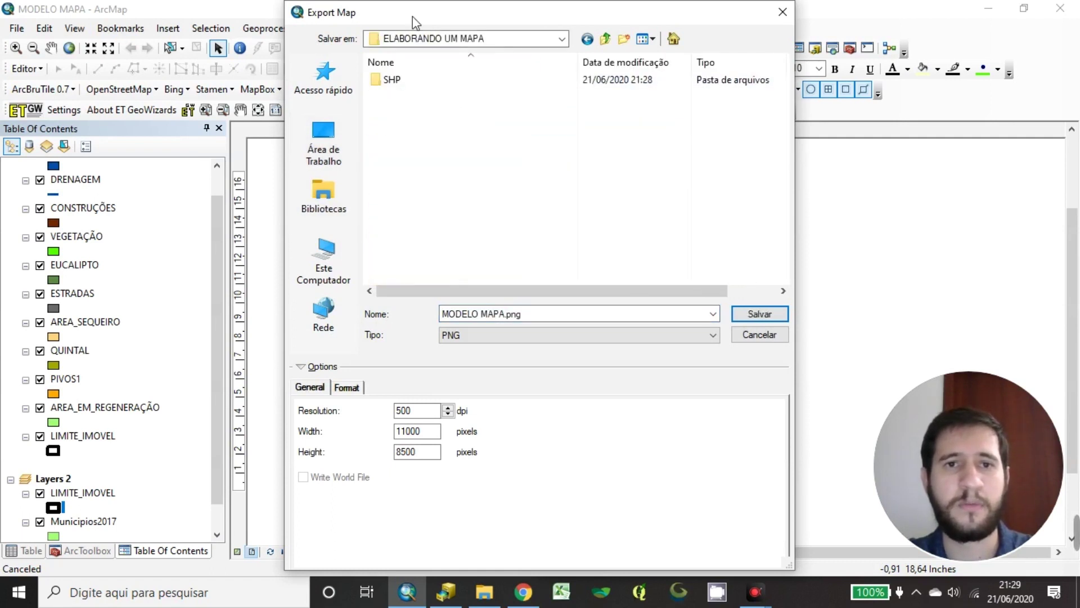
# Create a new folder named PDF there and open it
pyautogui.click(623, 38)
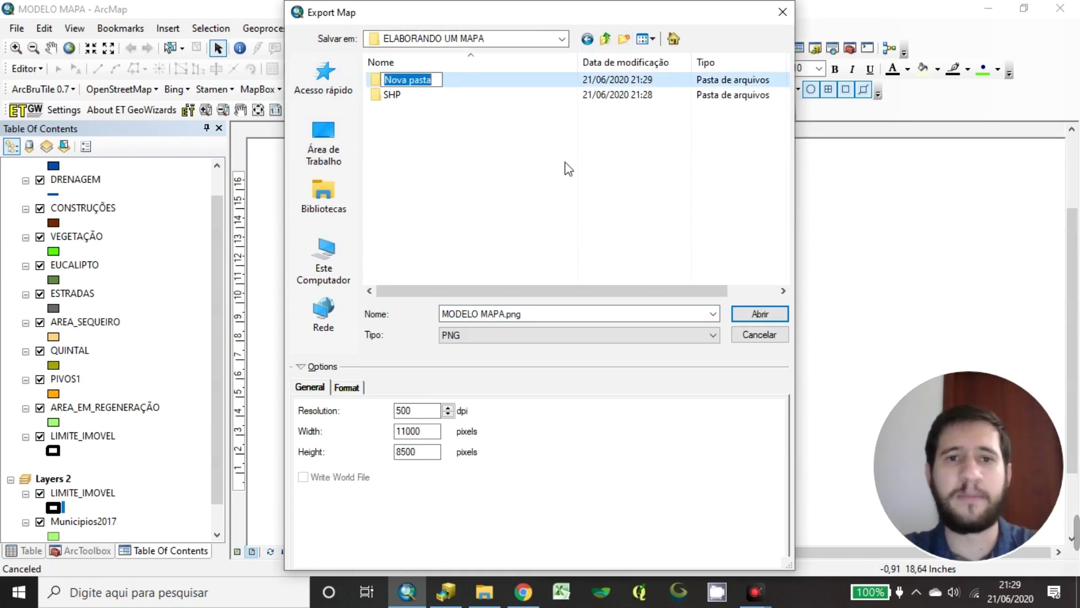
pyautogui.write('pd')
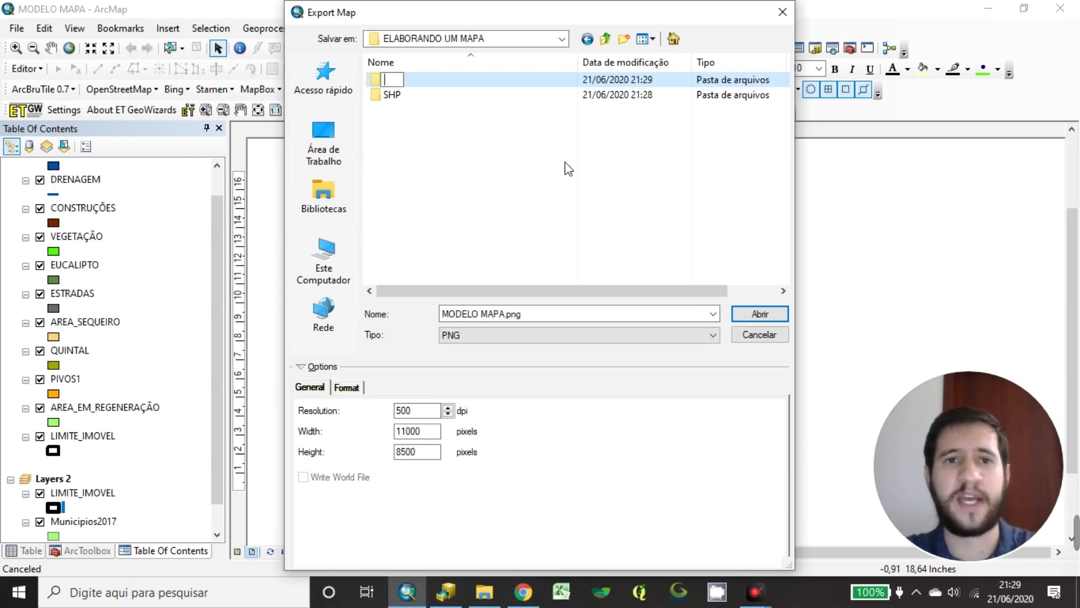
pyautogui.write('PDF')
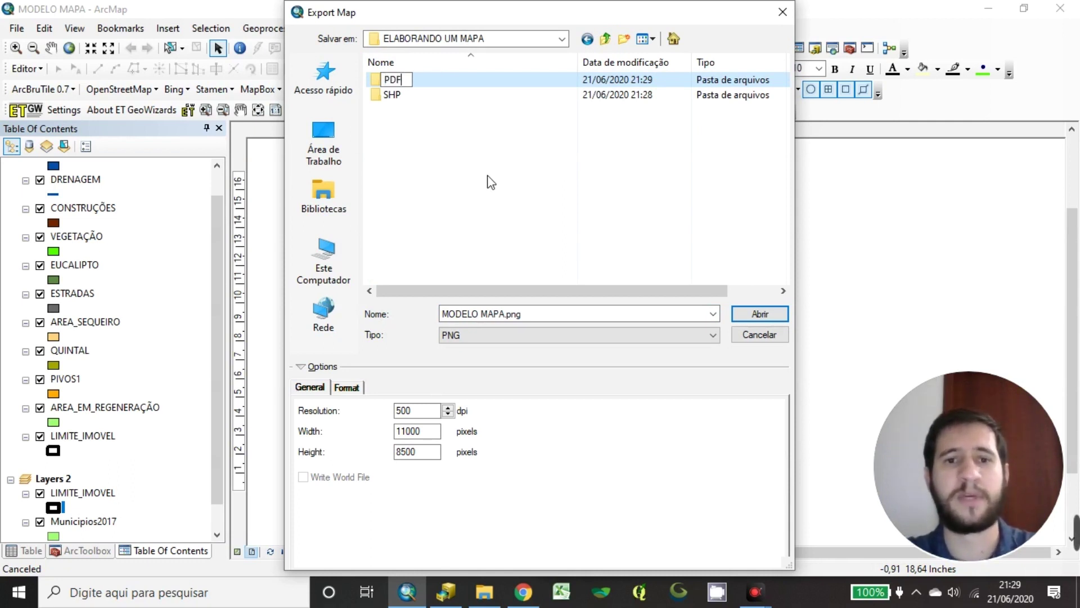
pyautogui.click(530, 121)
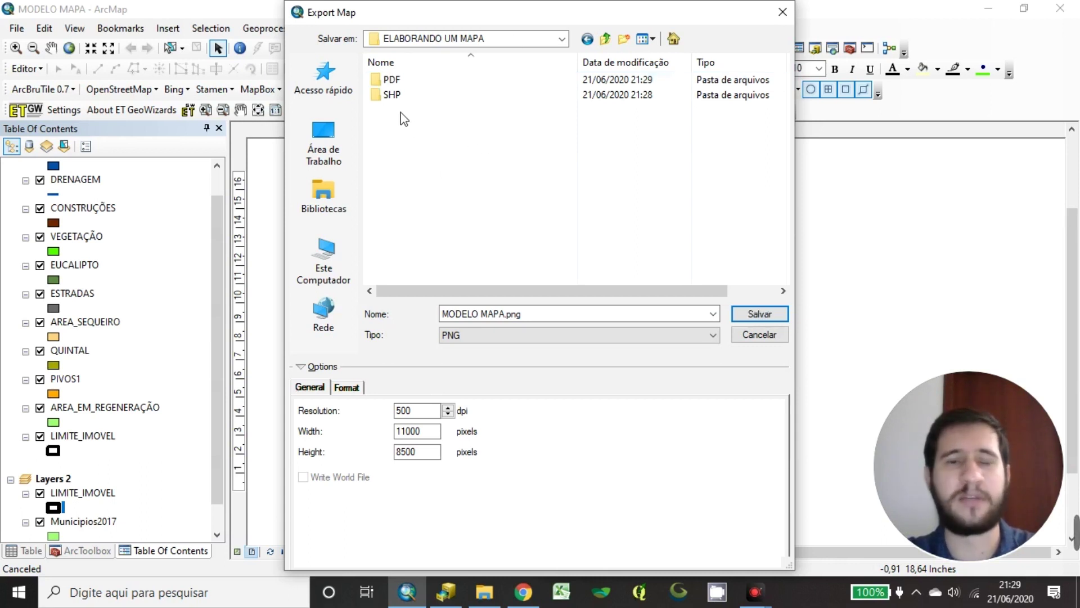
pyautogui.doubleClick(399, 80)
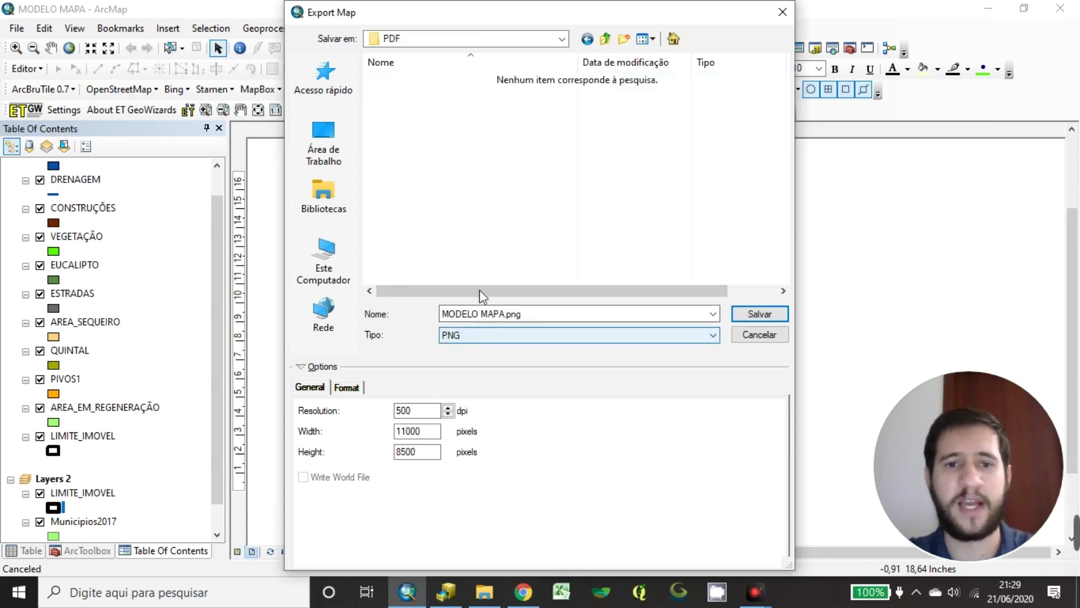
# Export the layout as a PDF named 'MAPA DE USO DO SOLO - FAZENDA ALVORADA'
pyautogui.click(518, 336)
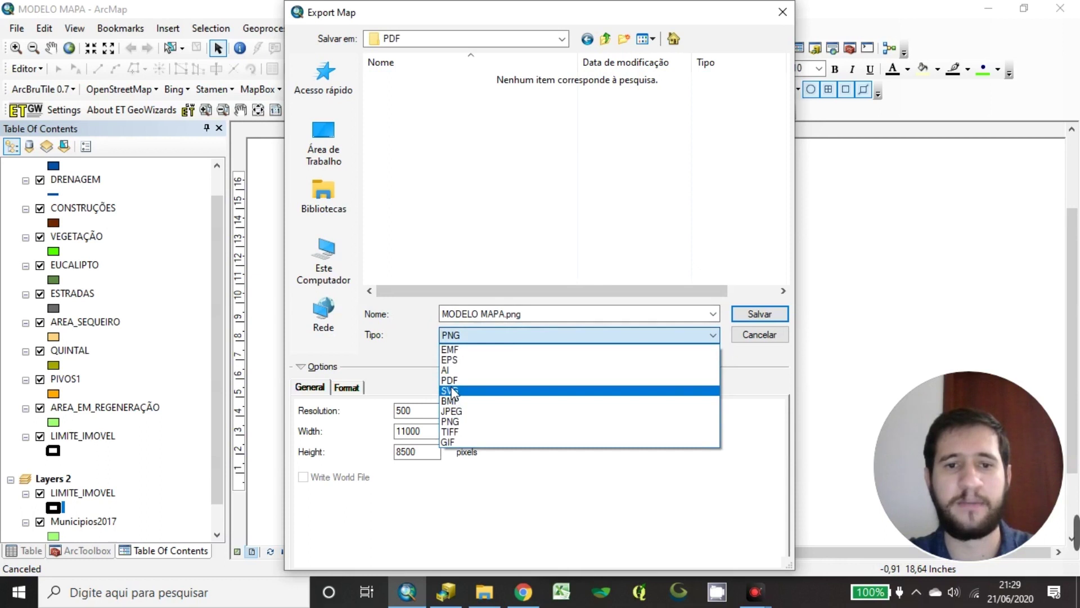
pyautogui.click(450, 380)
pyautogui.click(511, 315)
pyautogui.moveTo(505, 315); pyautogui.dragTo(442, 315)
pyautogui.write('MAPA')
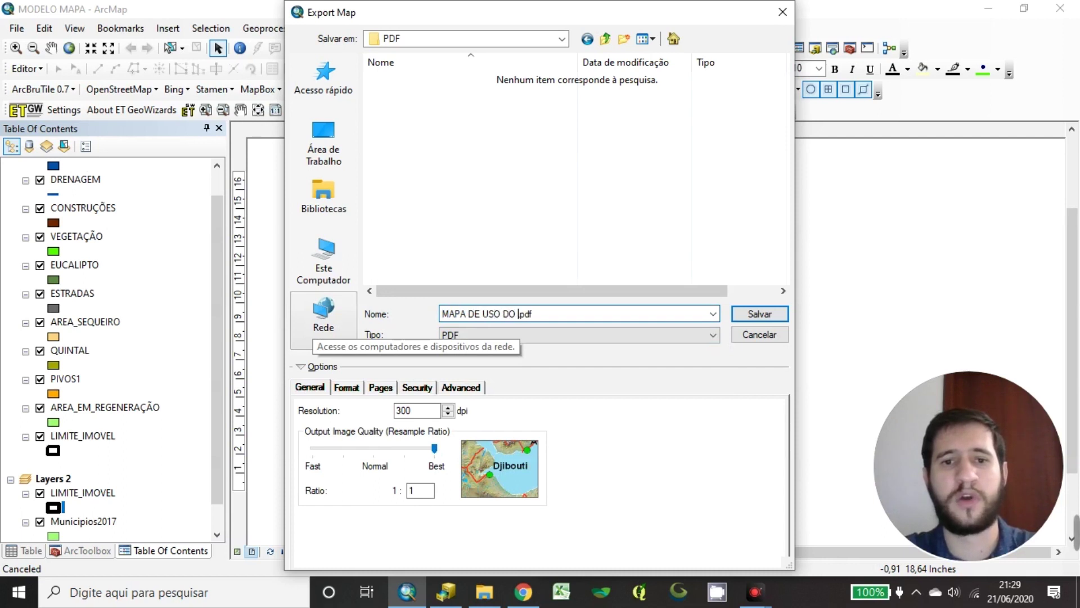
pyautogui.write(' DE USO DO SOLO - FAZDENDA')
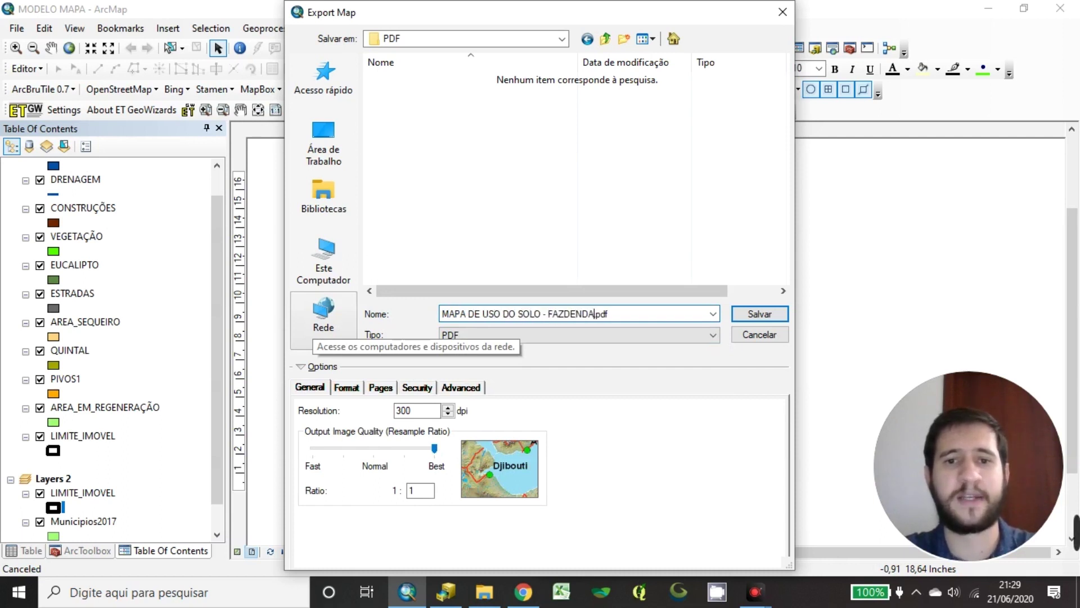
pyautogui.press('BackSpace')
pyautogui.write('E')
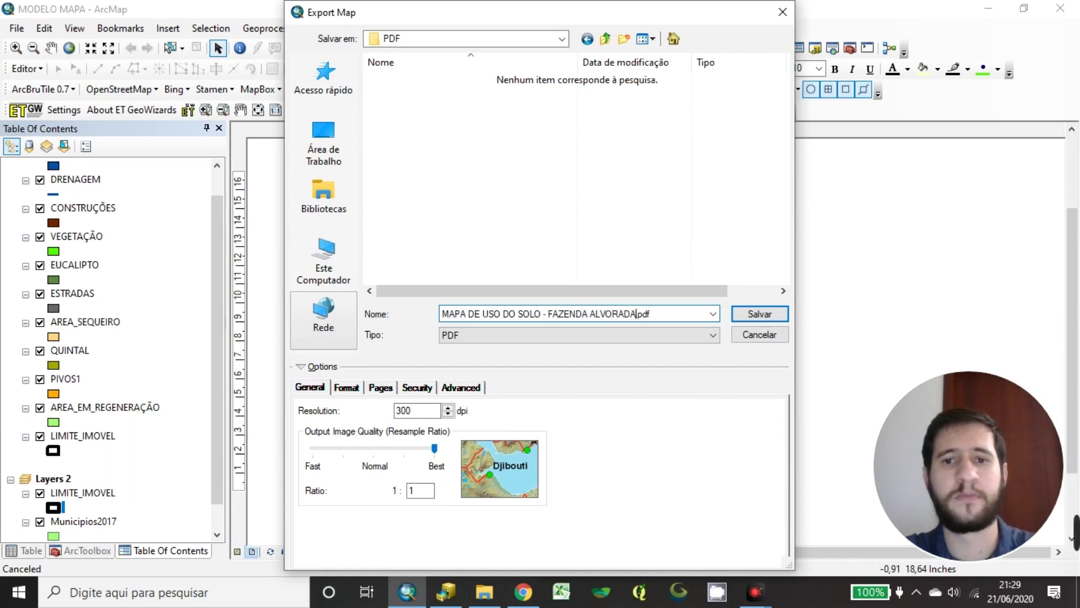
pyautogui.click(760, 313)
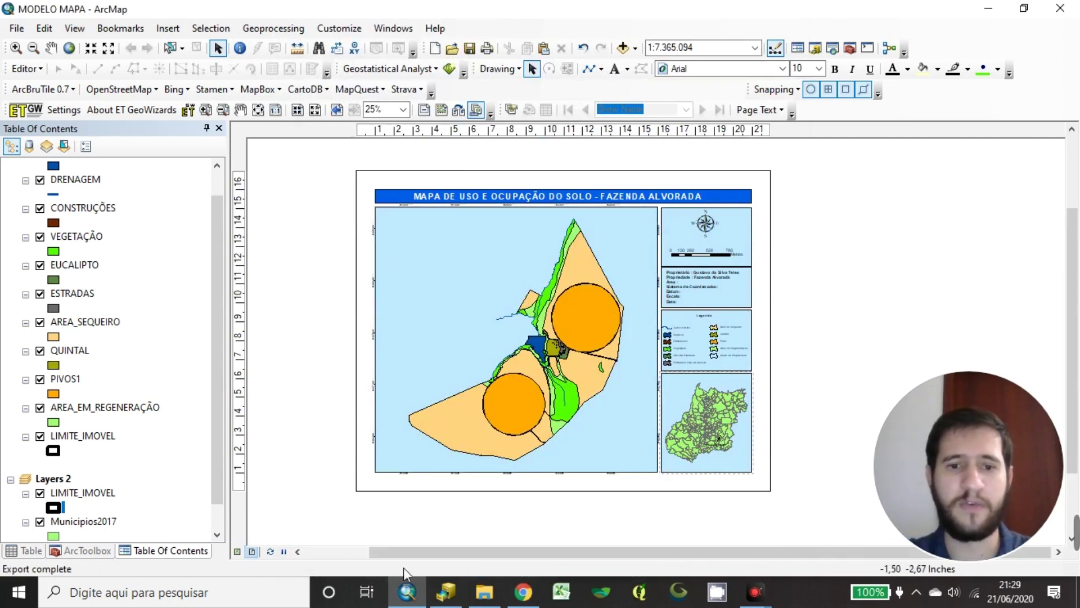
# Find the PDF folder in File Explorer and open the exported PDF
pyautogui.click(484, 592)
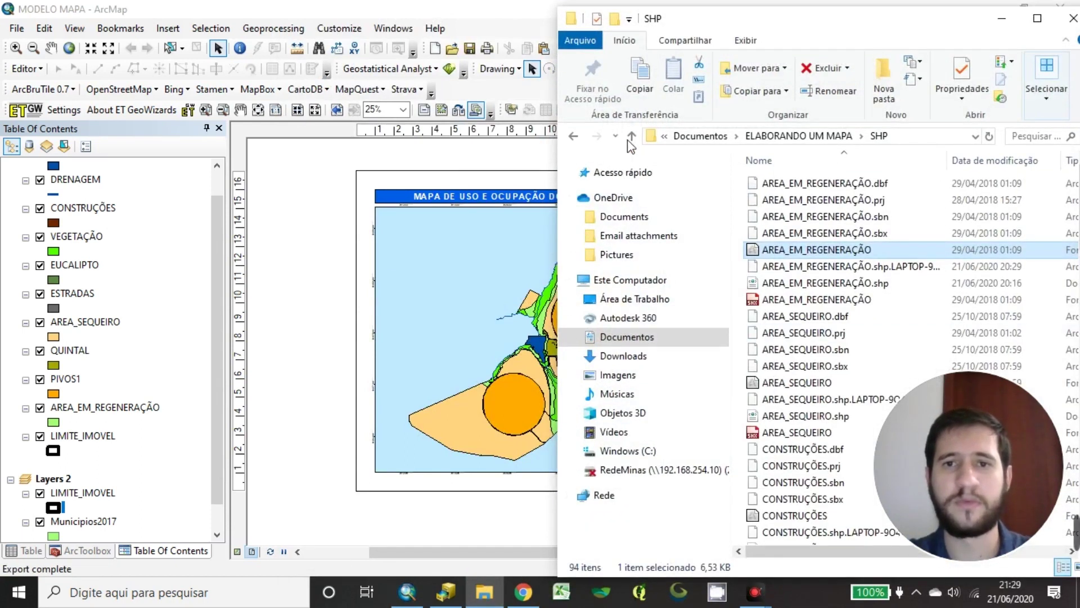
pyautogui.click(631, 135)
pyautogui.doubleClick(768, 183)
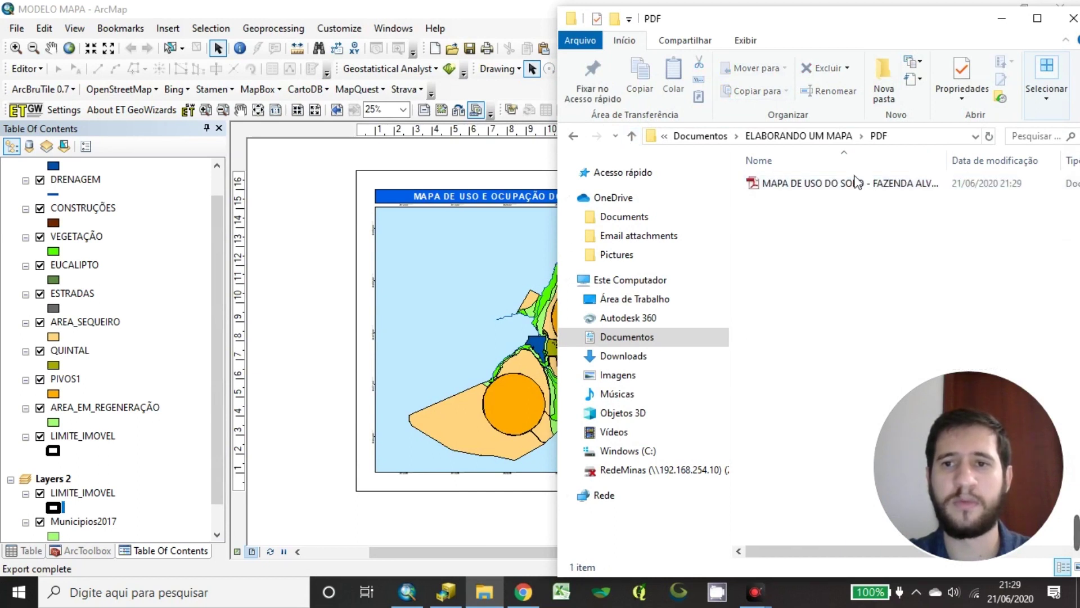
pyautogui.moveTo(934, 32); pyautogui.dragTo(586, 84)
pyautogui.doubleClick(476, 236)
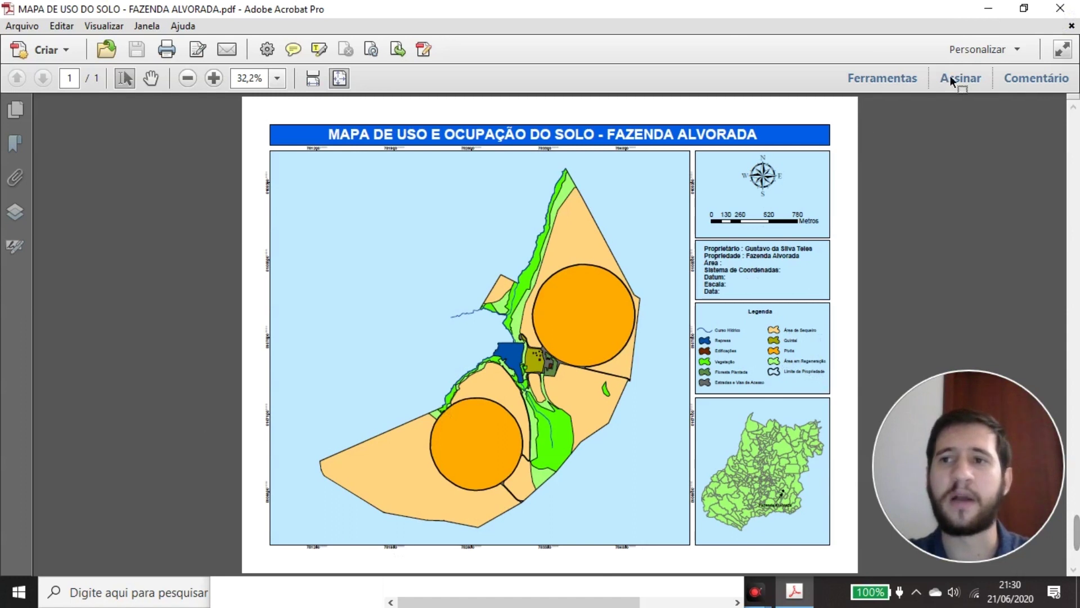
# Close the exported Fazenda Alvorada land-use map PDF in Acrobat
pyautogui.click(1060, 9)
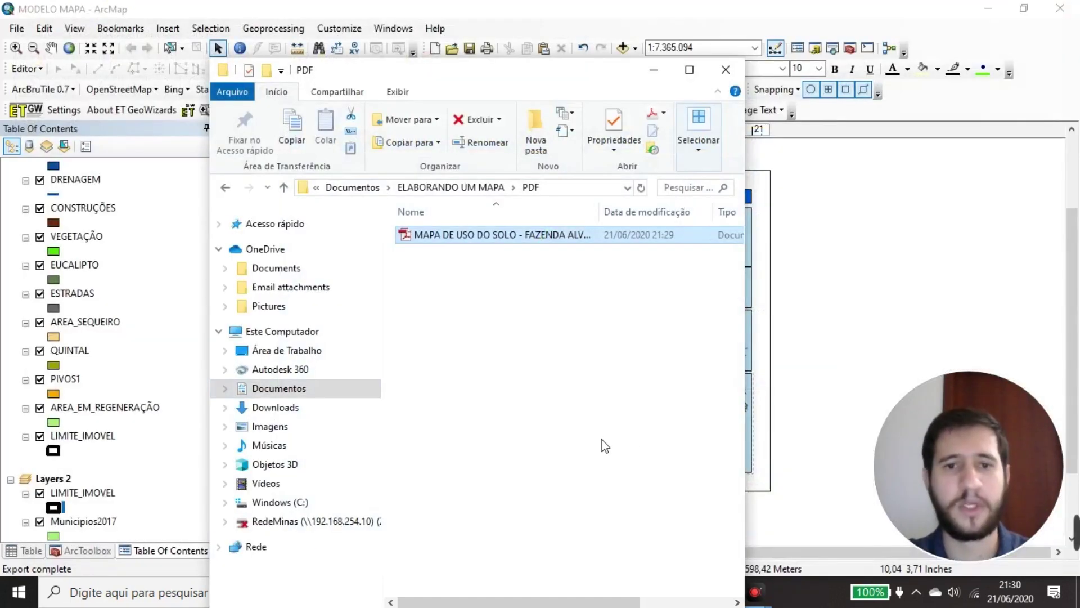
# Bring ArcMap back over Explorer and drag selection boxes across the layout elements
pyautogui.click(818, 354)
pyautogui.moveTo(323, 158); pyautogui.dragTo(689, 364)
pyautogui.moveTo(321, 157)
pyautogui.mouseDown()
pyautogui.moveTo(879, 515)
pyautogui.moveTo(680, 346)
pyautogui.moveTo(315, 159)
pyautogui.mouseUp()
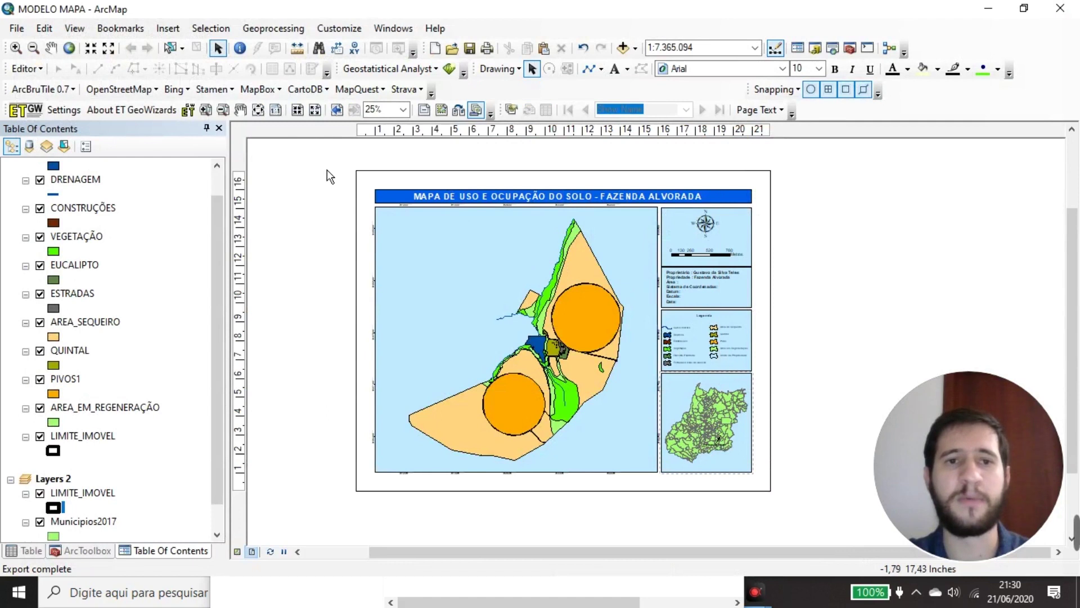
pyautogui.moveTo(332, 161); pyautogui.dragTo(349, 186)
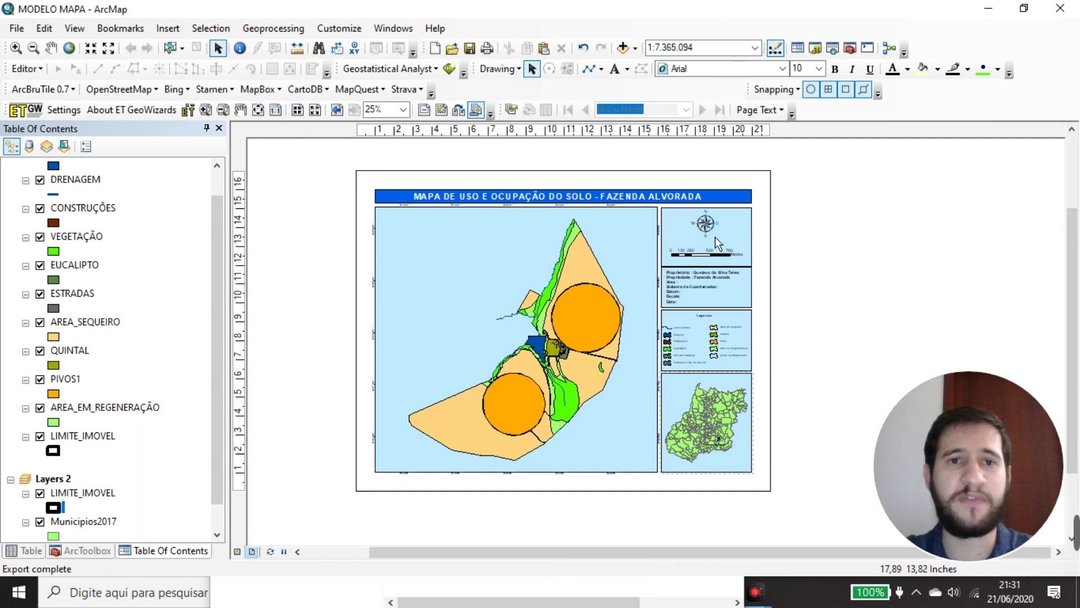
# In Page and Print Setup, choose CutePDF Writer as the printer
pyautogui.click(12, 30)
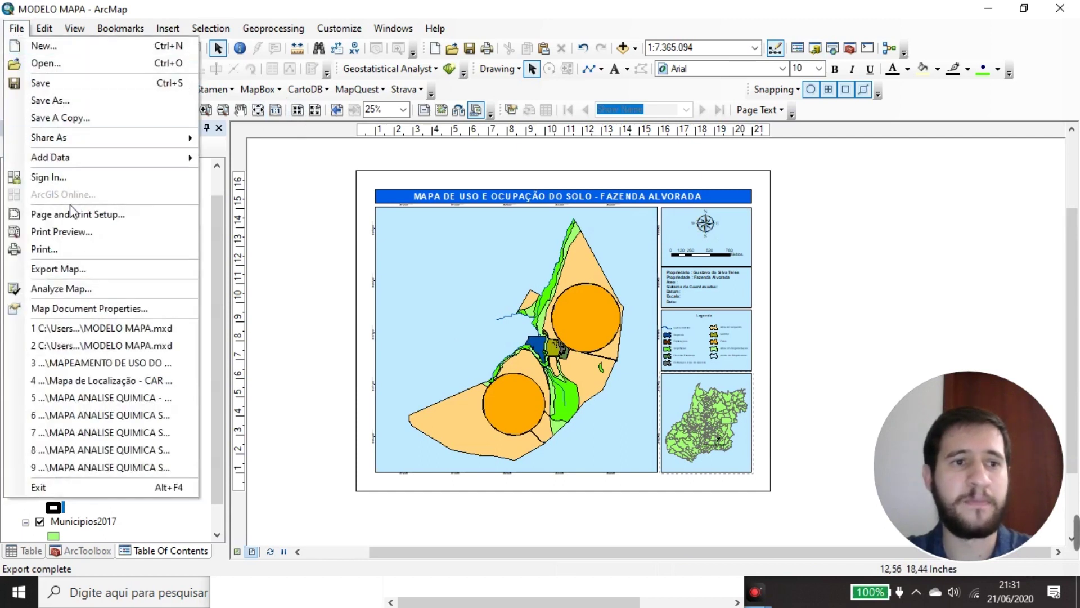
pyautogui.click(145, 213)
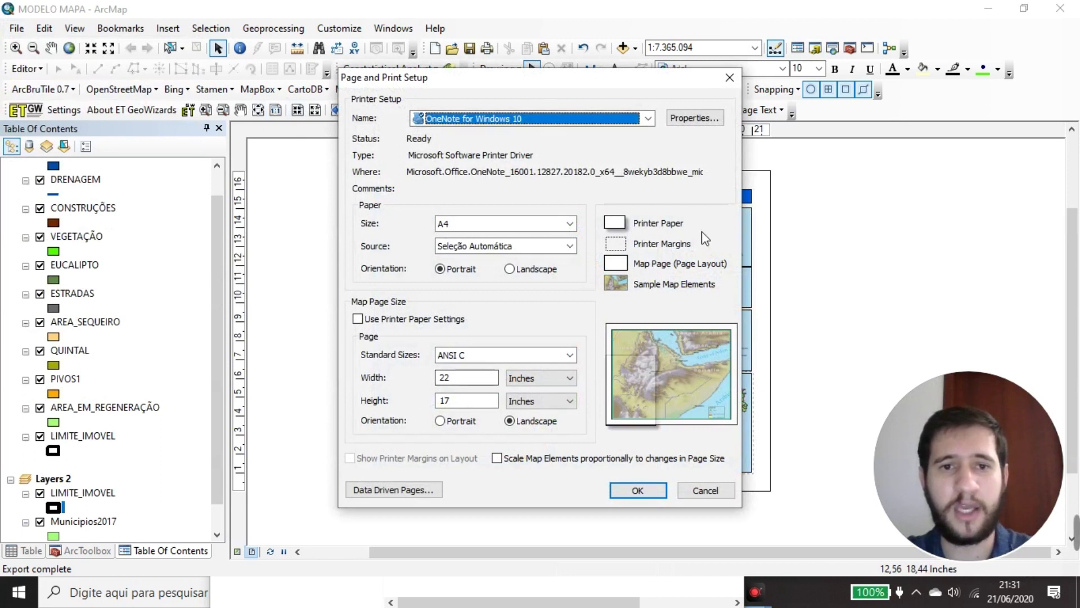
pyautogui.moveTo(619, 77); pyautogui.dragTo(676, 94)
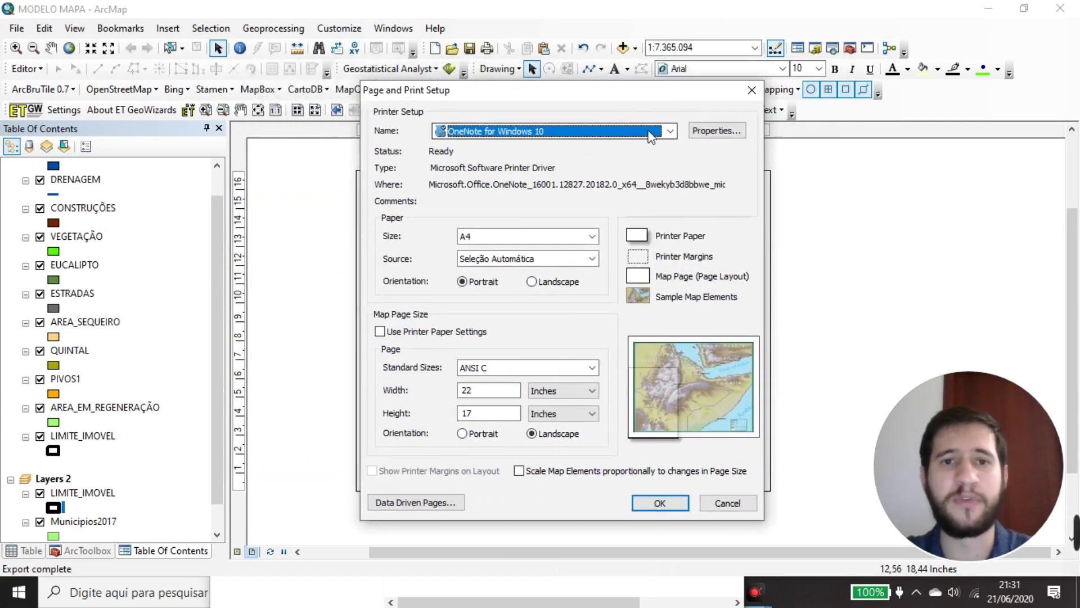
pyautogui.click(651, 134)
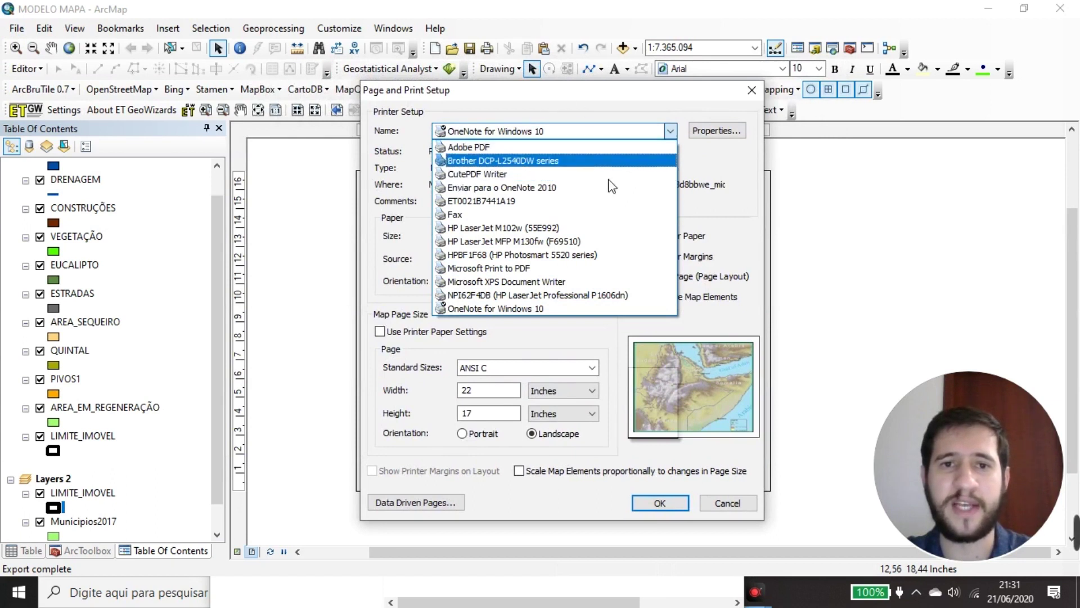
pyautogui.click(475, 173)
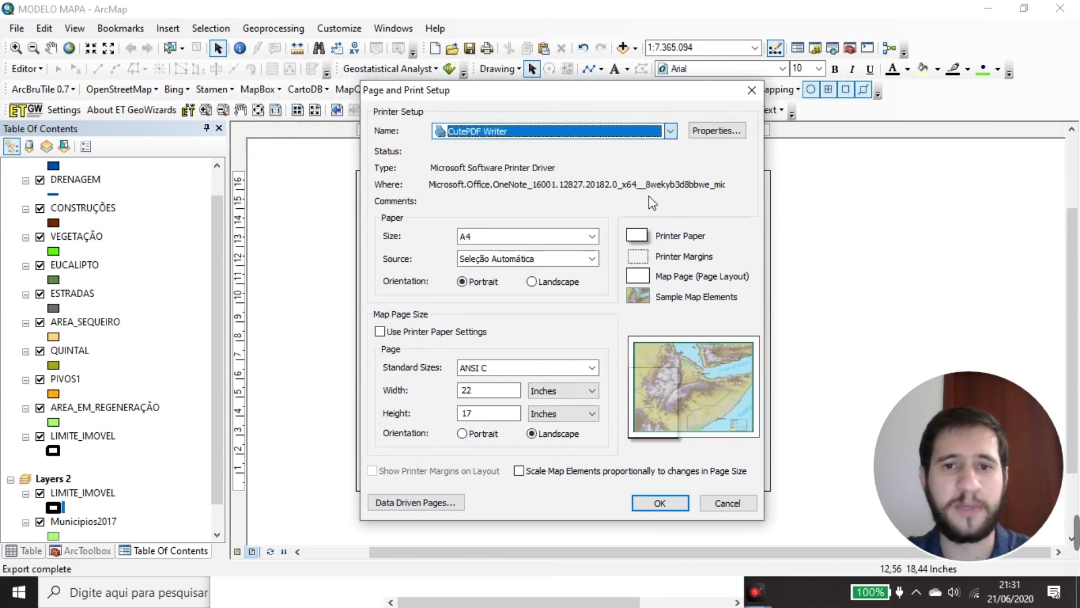
pyautogui.moveTo(559, 94); pyautogui.dragTo(466, 112)
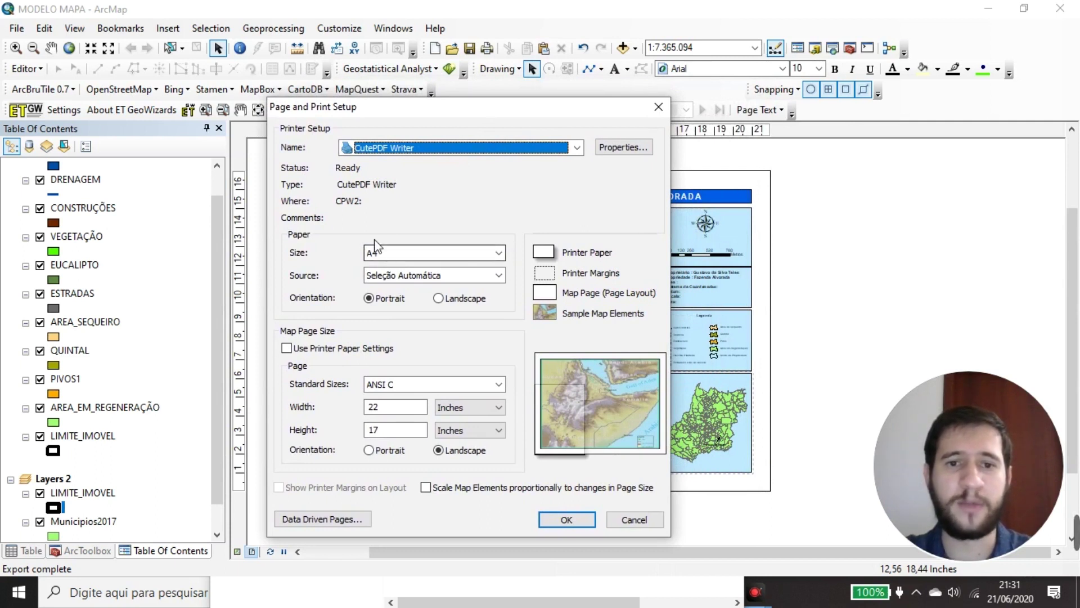
# Set landscape orientation, keep the A4 page independent of printer paper, and scale map elements
pyautogui.click(439, 298)
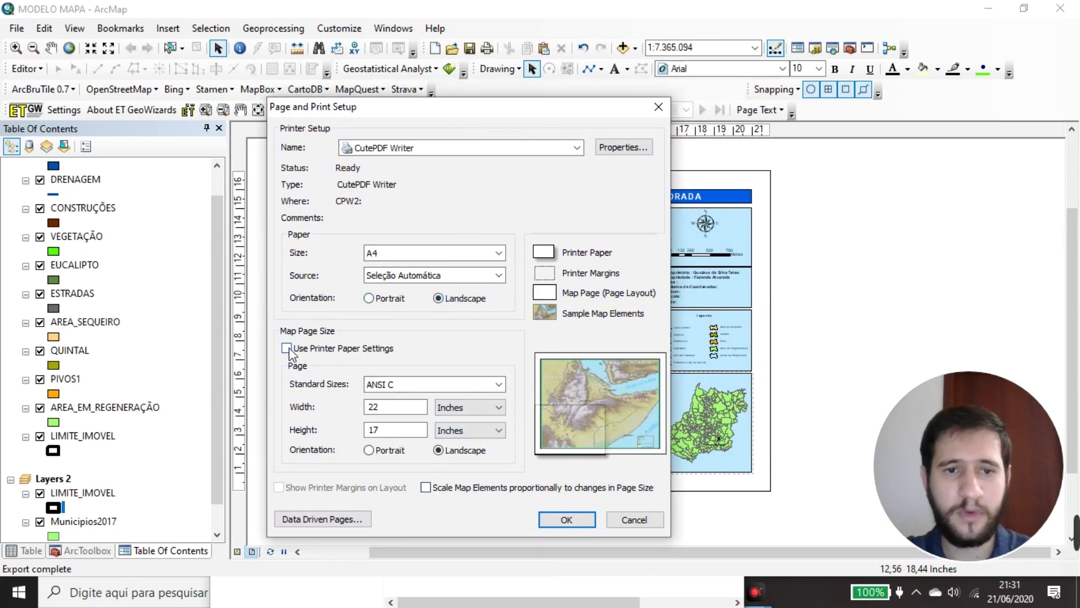
pyautogui.moveTo(412, 117); pyautogui.dragTo(401, 136)
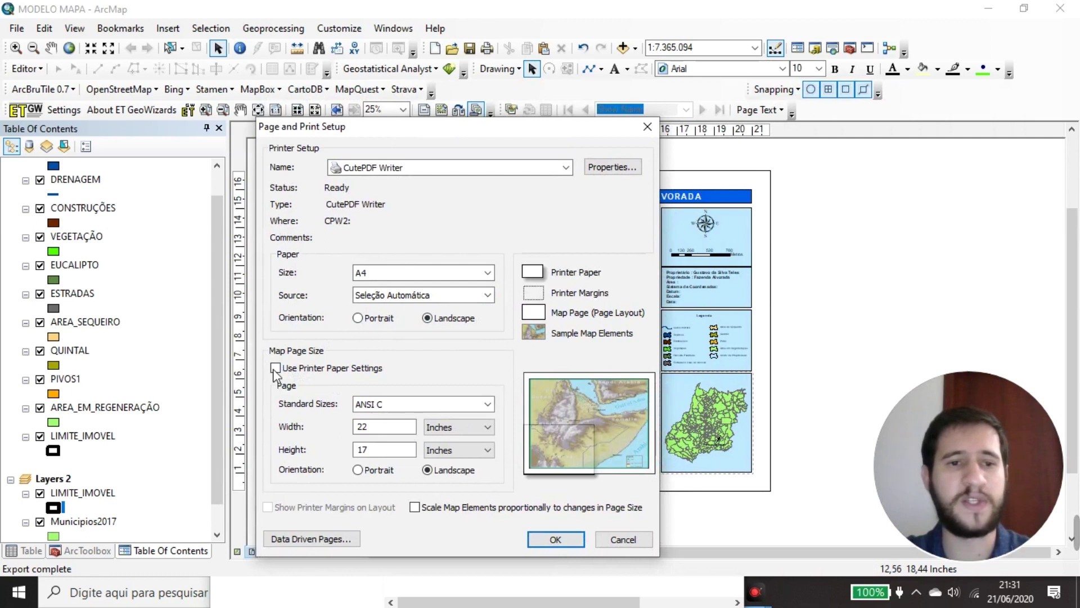
pyautogui.click(276, 369)
pyautogui.click(275, 369)
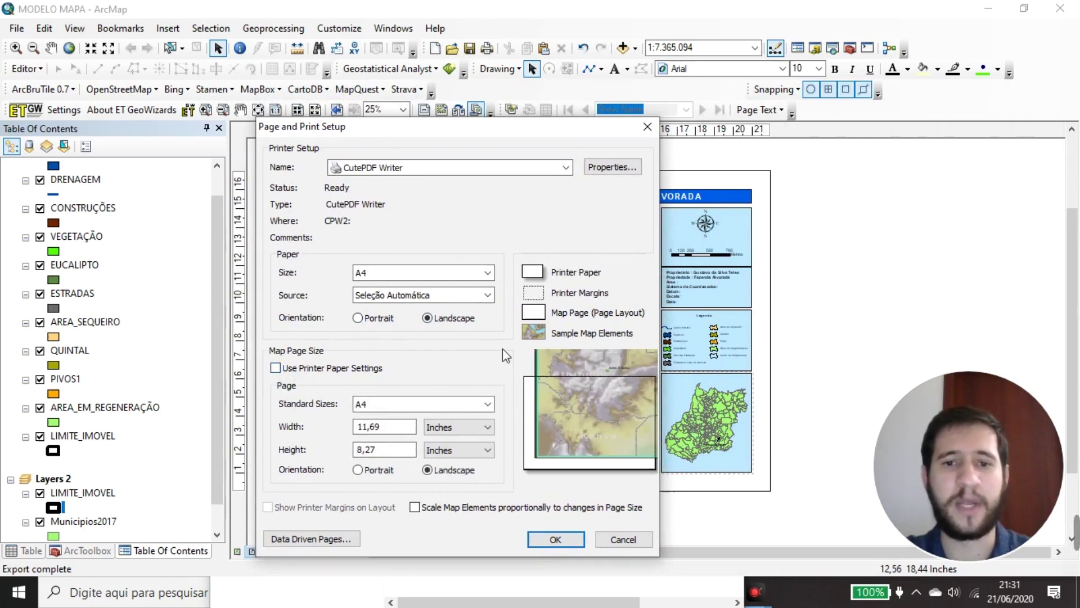
pyautogui.click(414, 507)
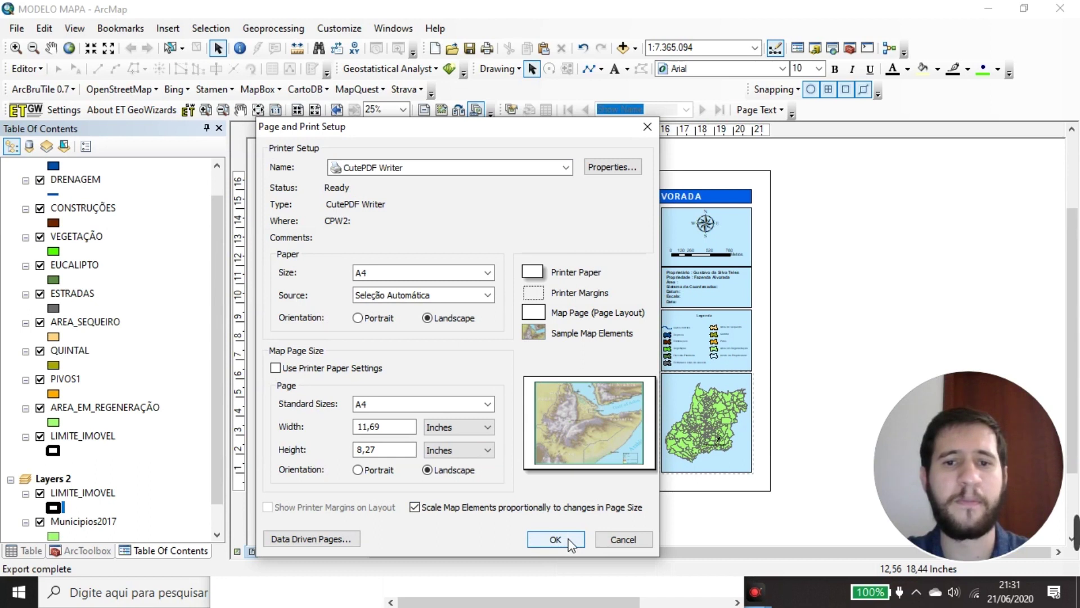
pyautogui.click(570, 542)
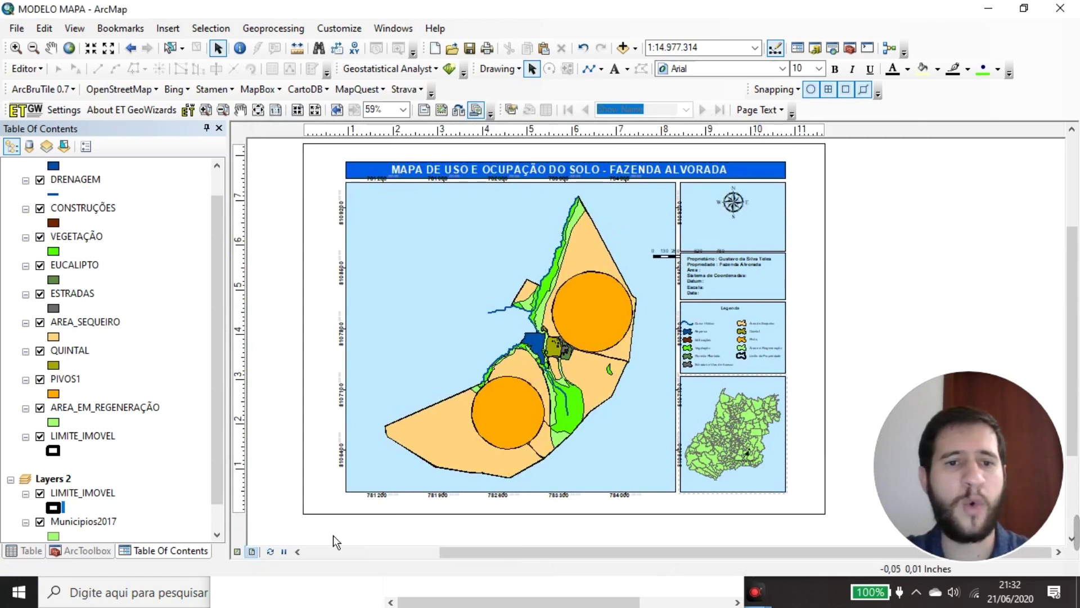
pyautogui.click(673, 268)
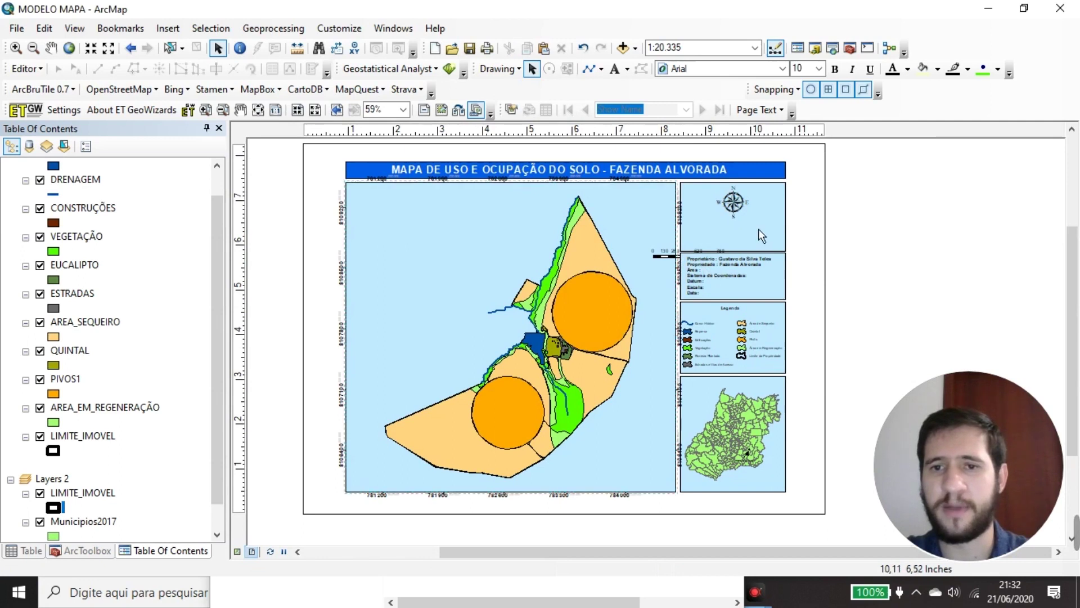
pyautogui.scroll(2, 758, 228)
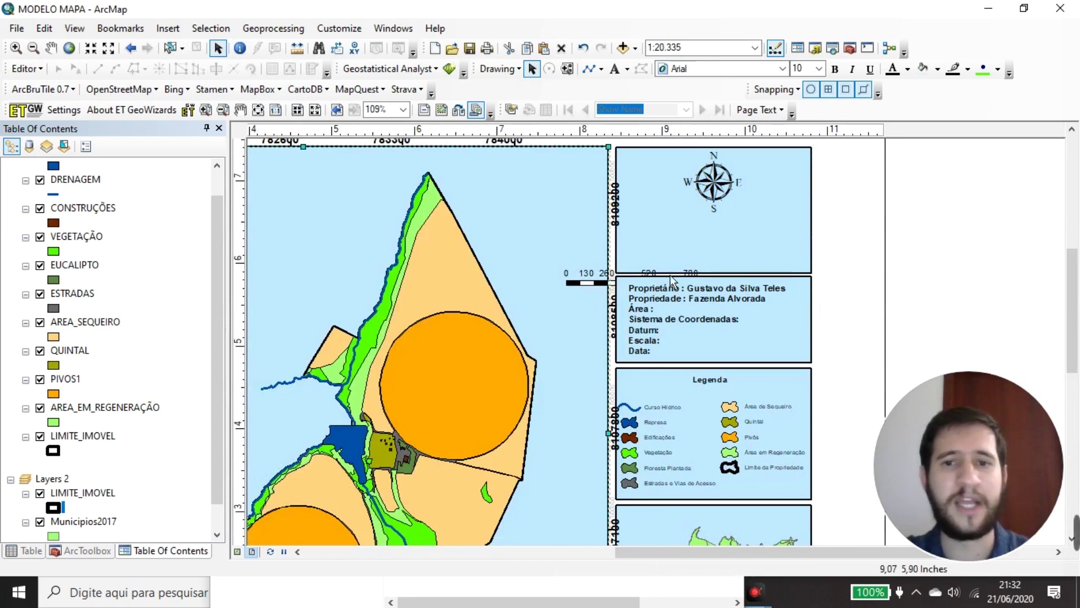
pyautogui.click(684, 292)
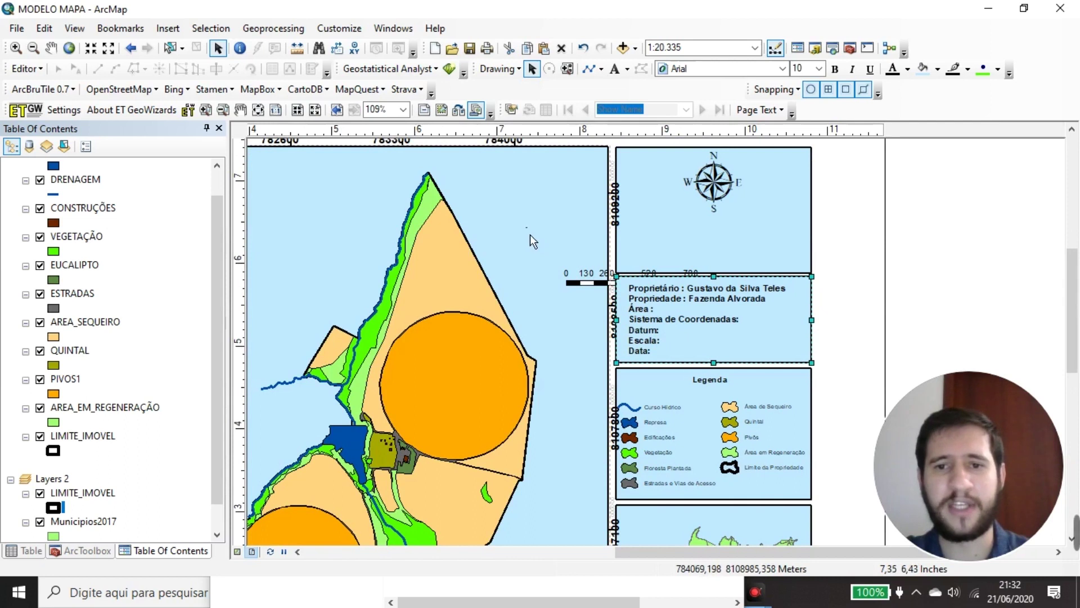
pyautogui.scroll(-3, 846, 320)
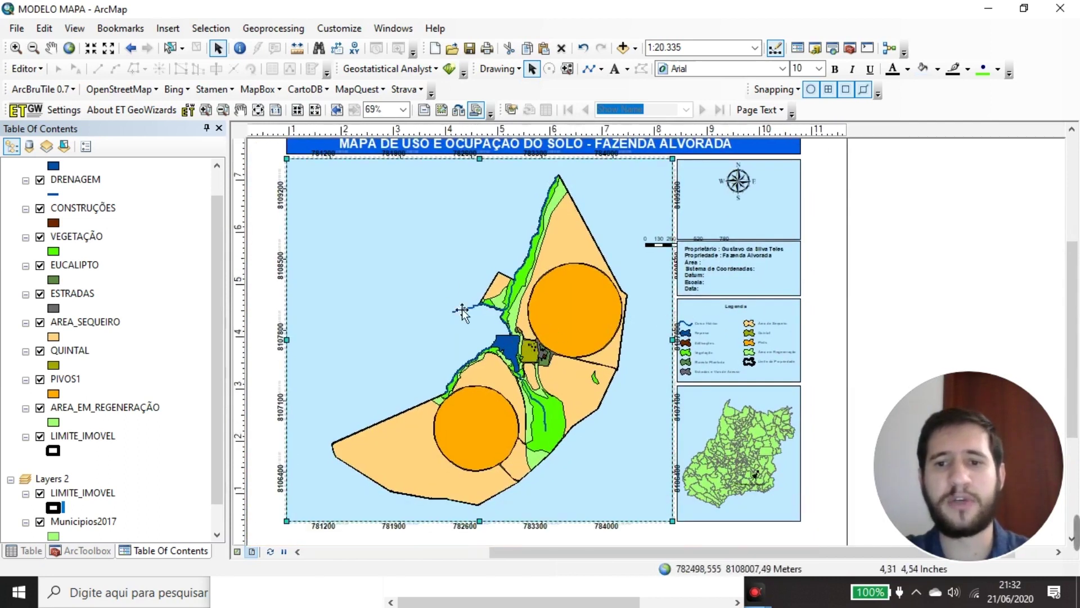
pyautogui.scroll(-2, 565, 363)
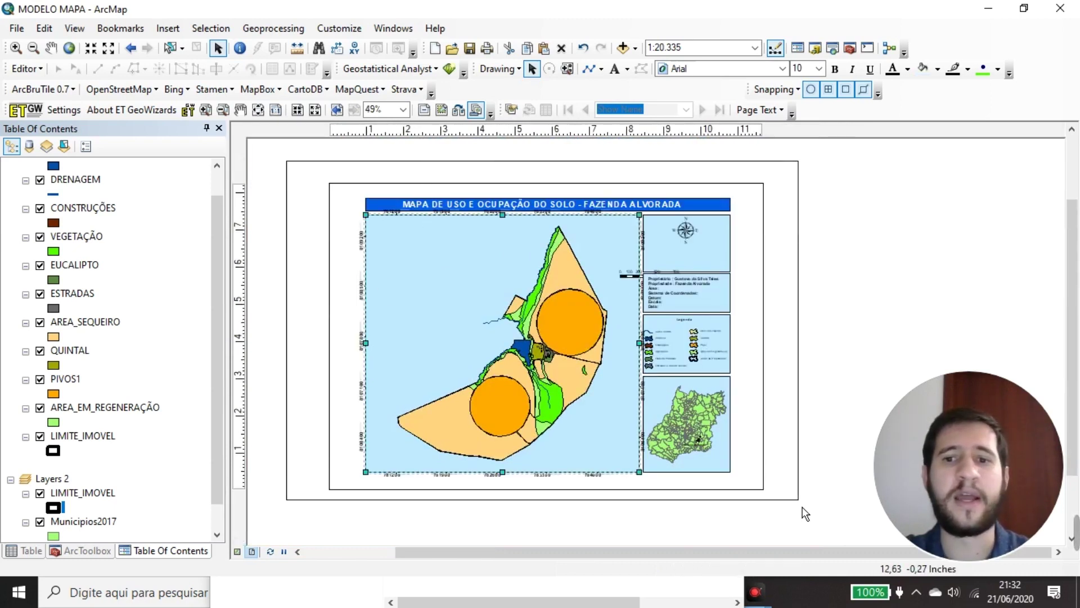
pyautogui.click(804, 404)
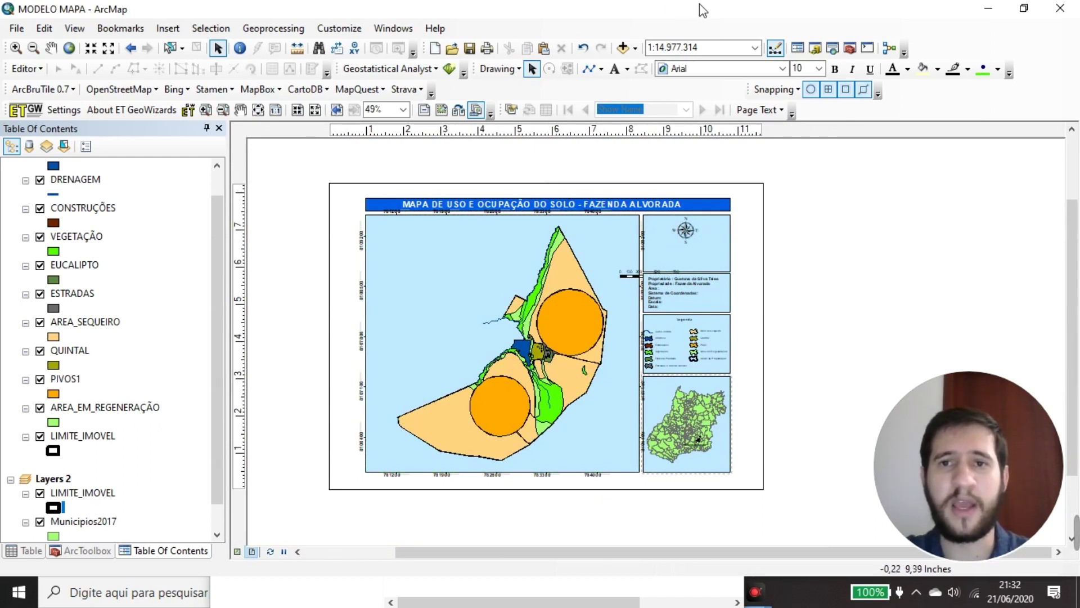
pyautogui.click(457, 282)
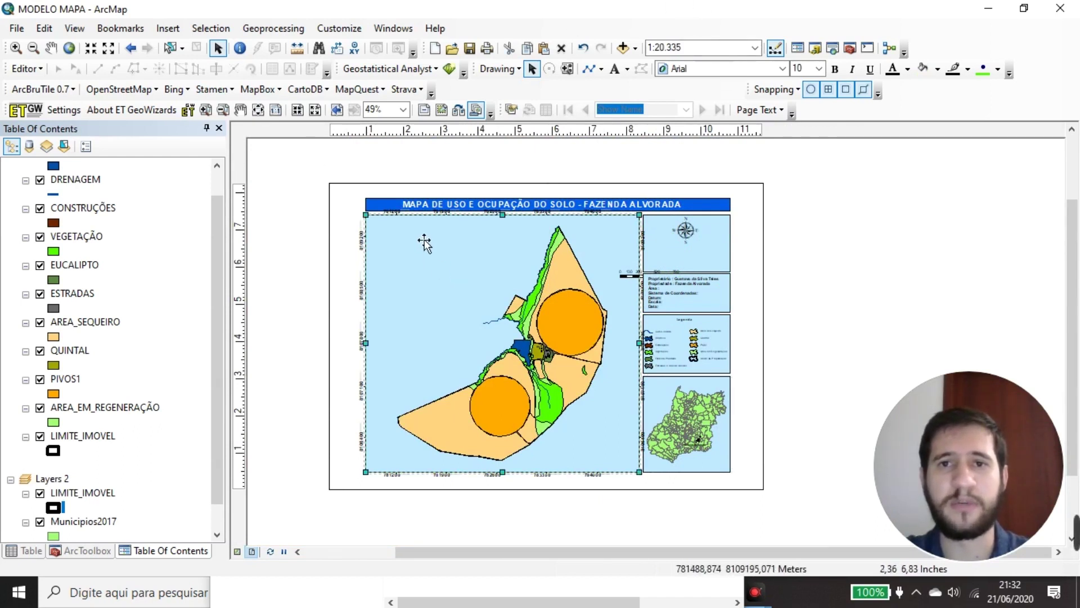
pyautogui.click(696, 50)
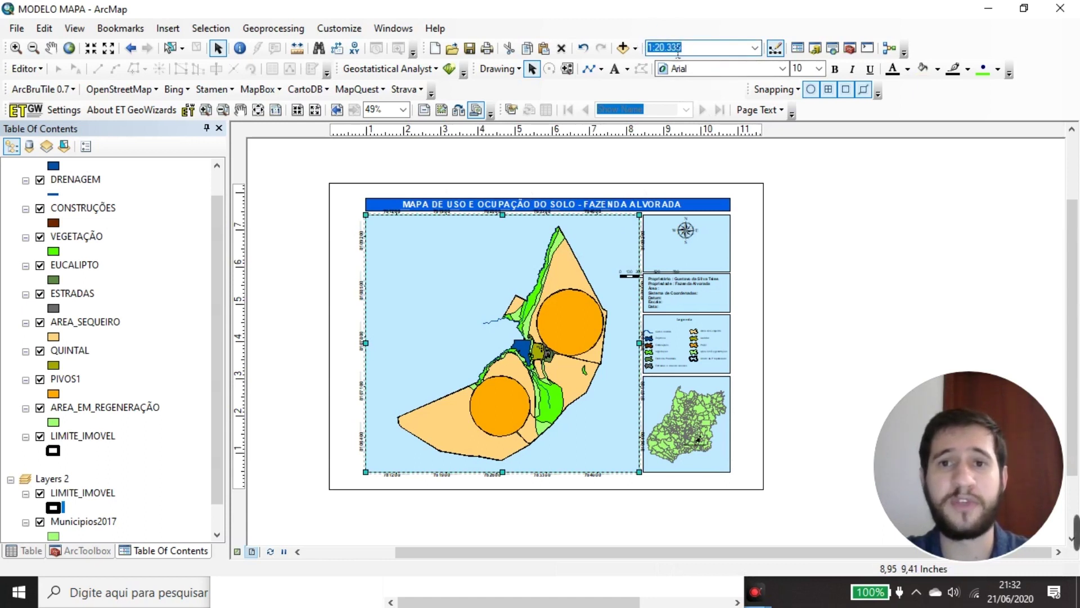
pyautogui.doubleClick(674, 50)
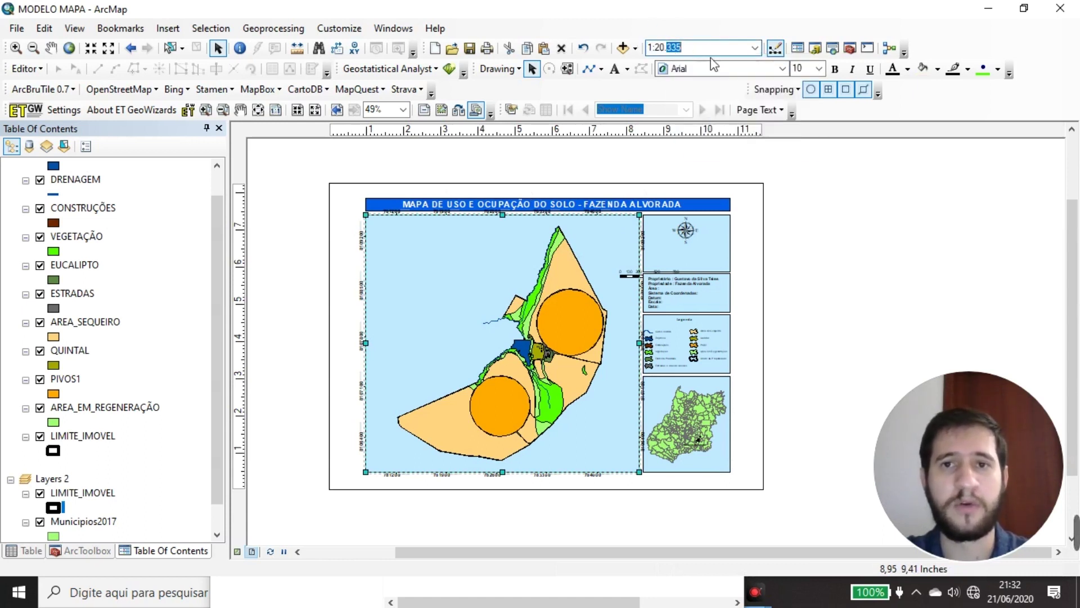
pyautogui.click(858, 270)
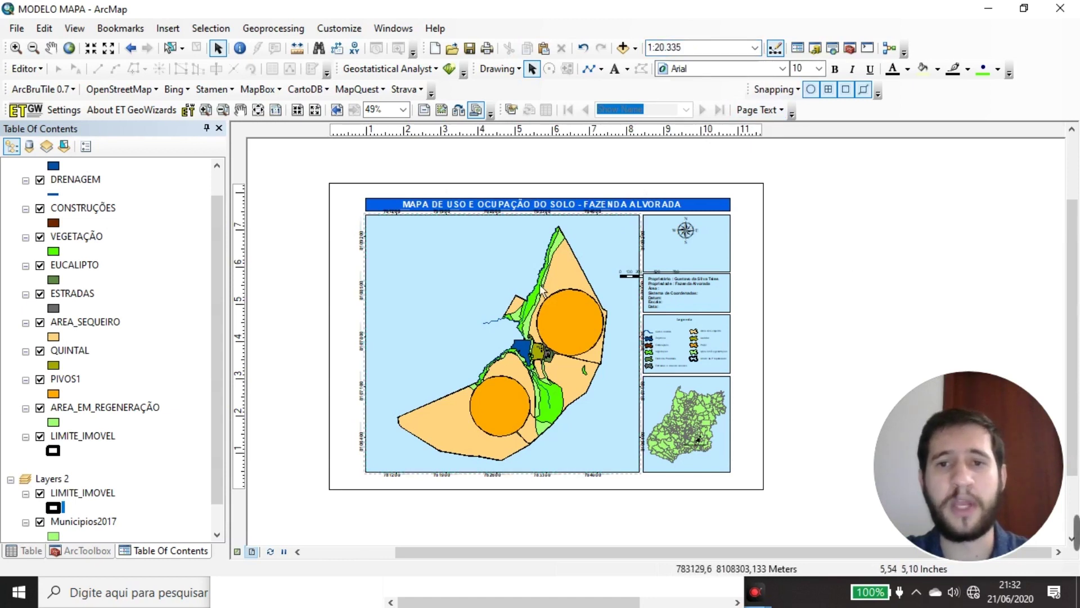
pyautogui.moveTo(275, 154); pyautogui.dragTo(834, 525)
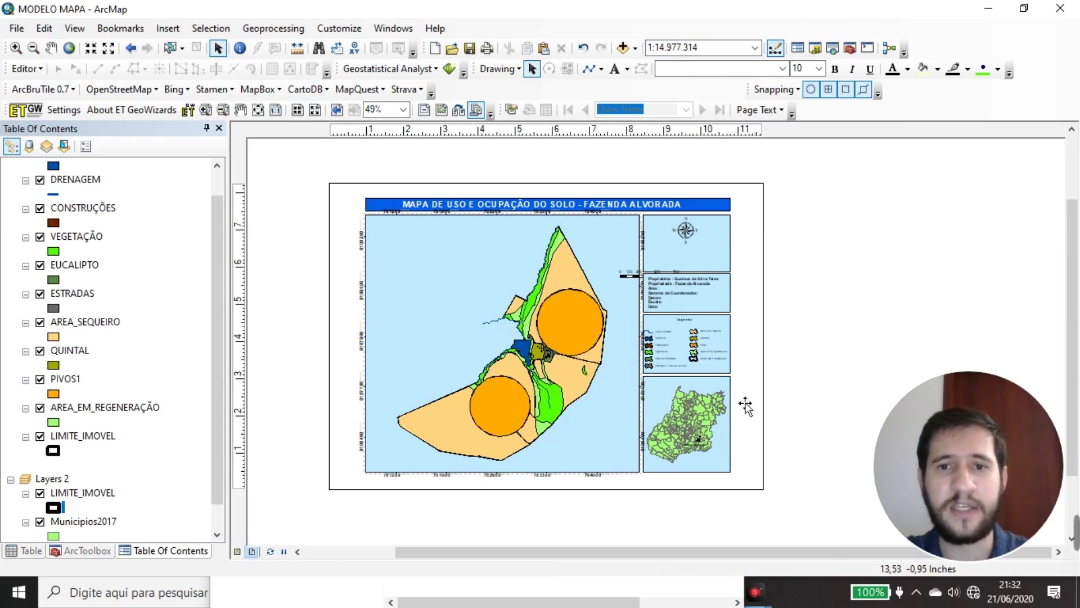
# Clear the element selection and zoom the layout to check the 1:20.000 main map
pyautogui.click(844, 289)
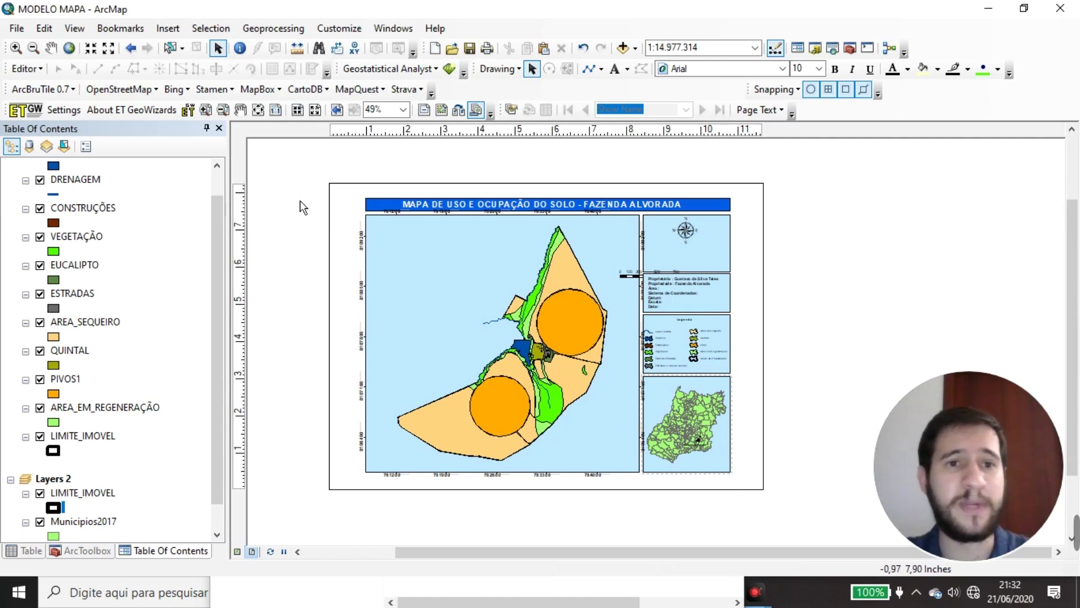
pyautogui.scroll(-1, 422, 231)
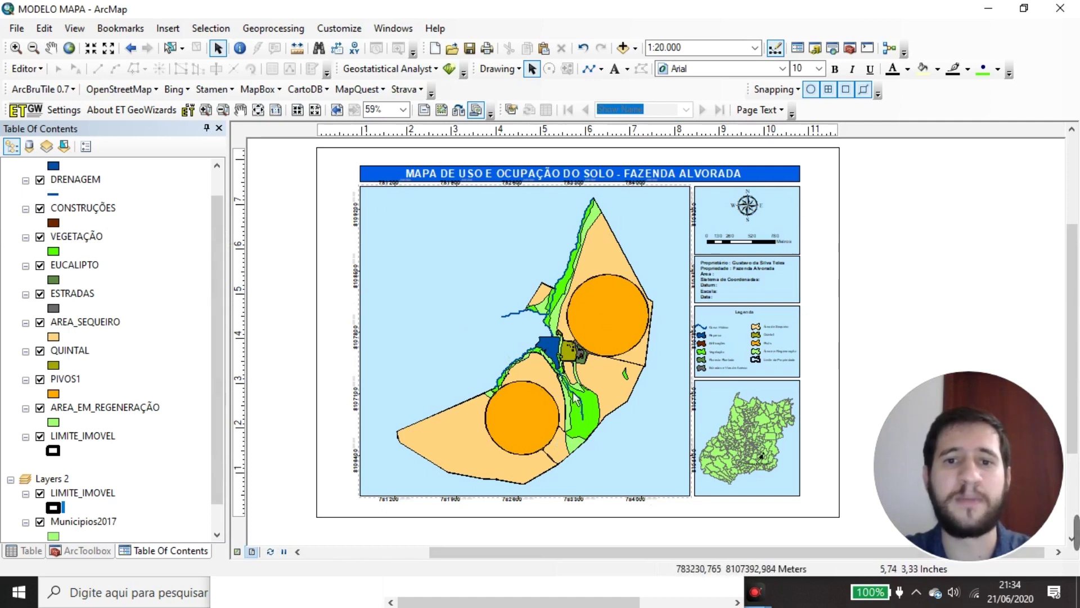
pyautogui.scroll(-3, 580, 321)
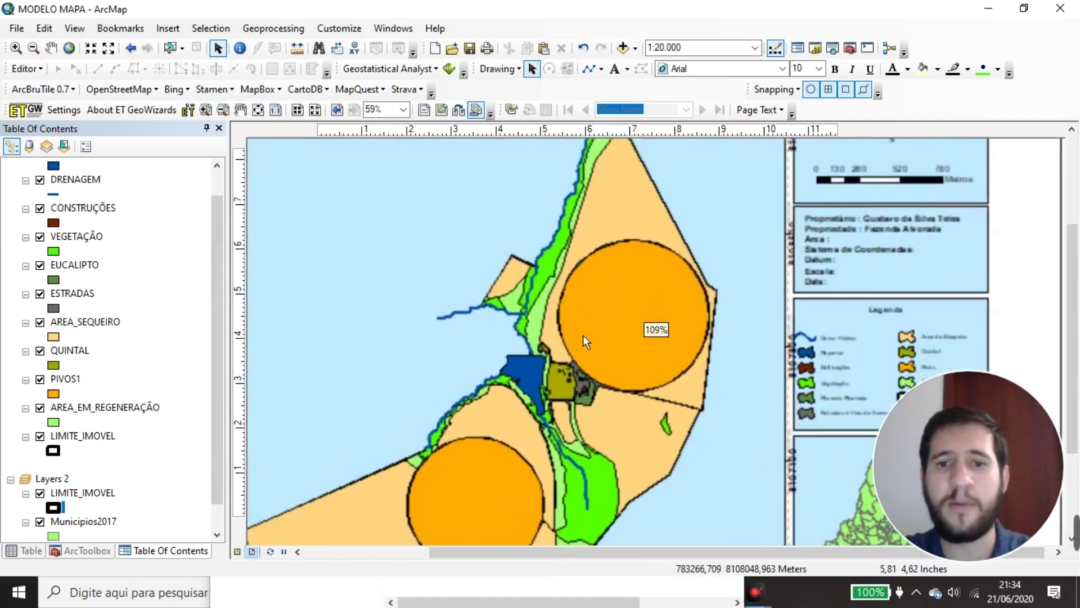
pyautogui.scroll(3, 581, 392)
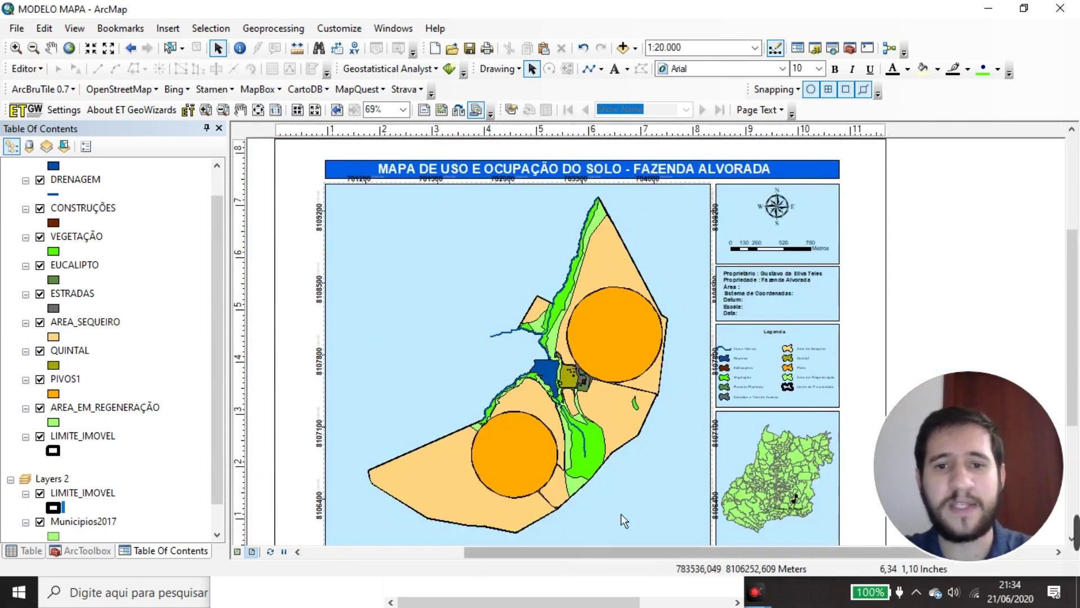
pyautogui.scroll(-3, 640, 412)
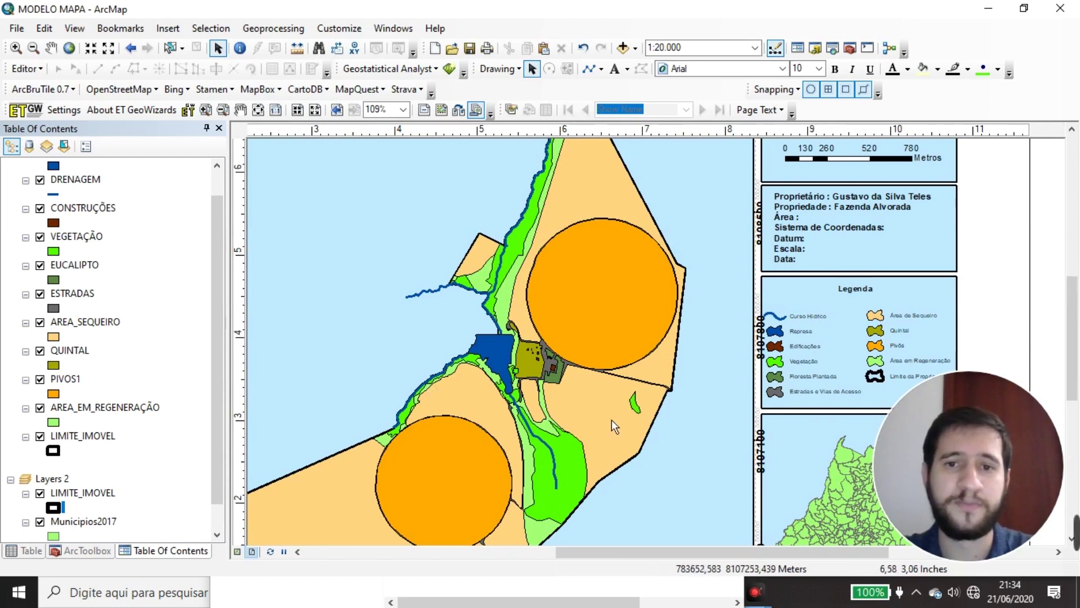
pyautogui.scroll(-2, 612, 418)
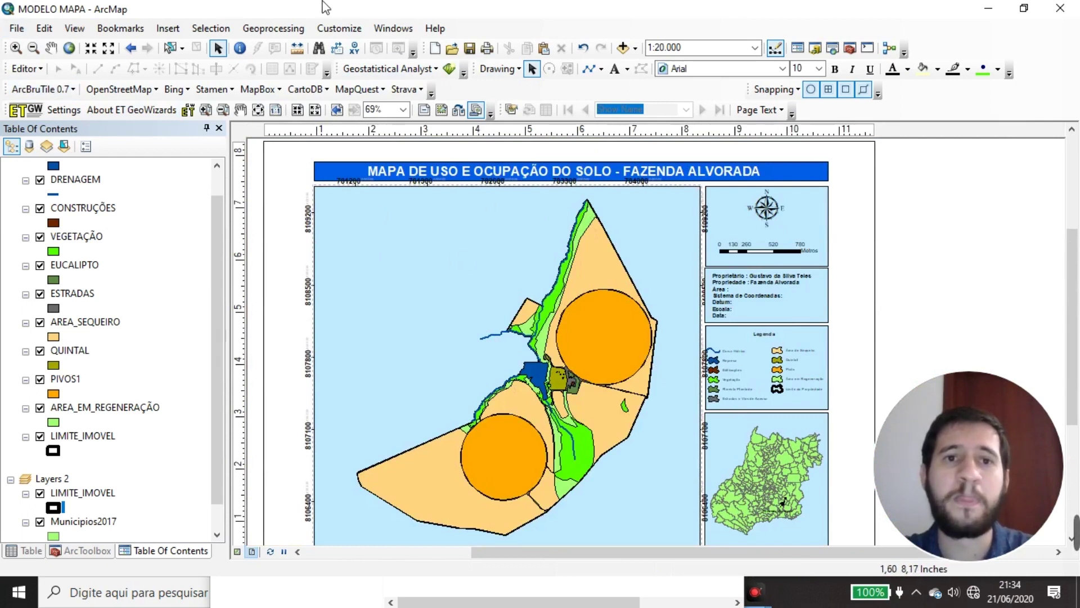
pyautogui.click(18, 29)
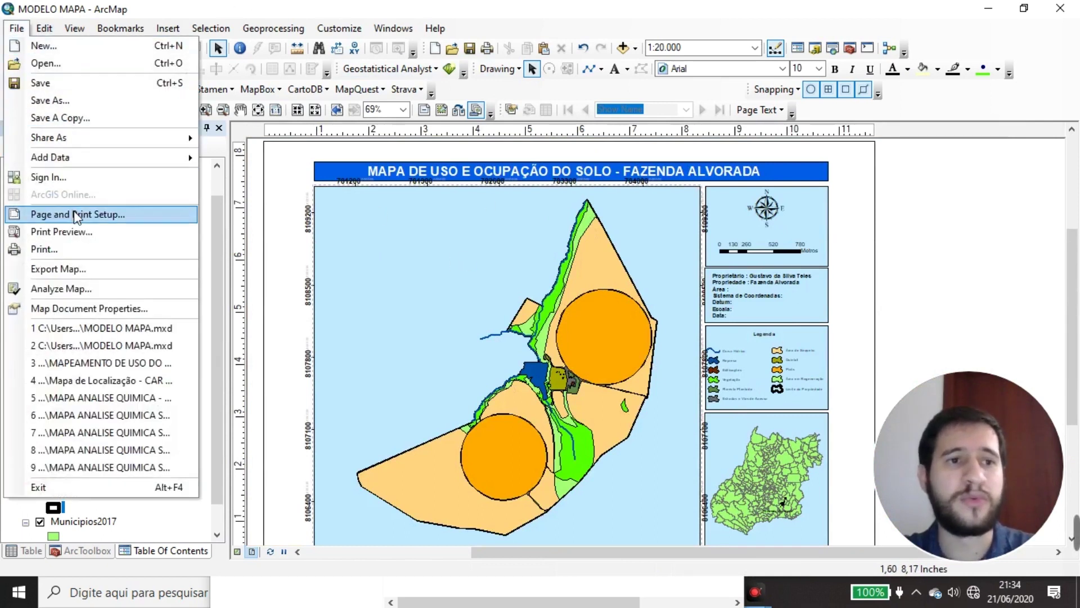
pyautogui.click(92, 212)
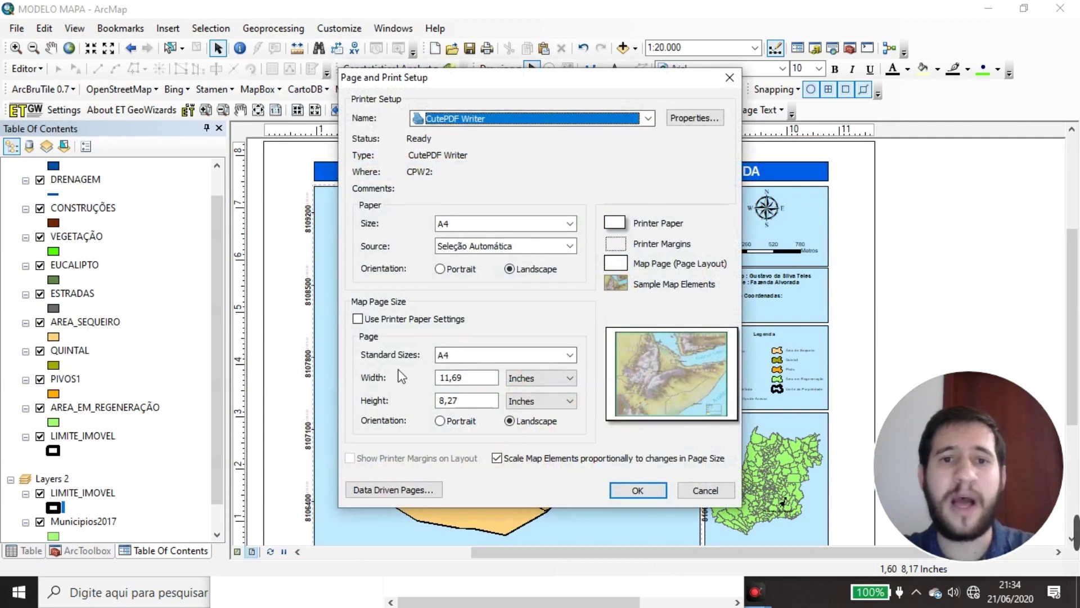
pyautogui.click(687, 491)
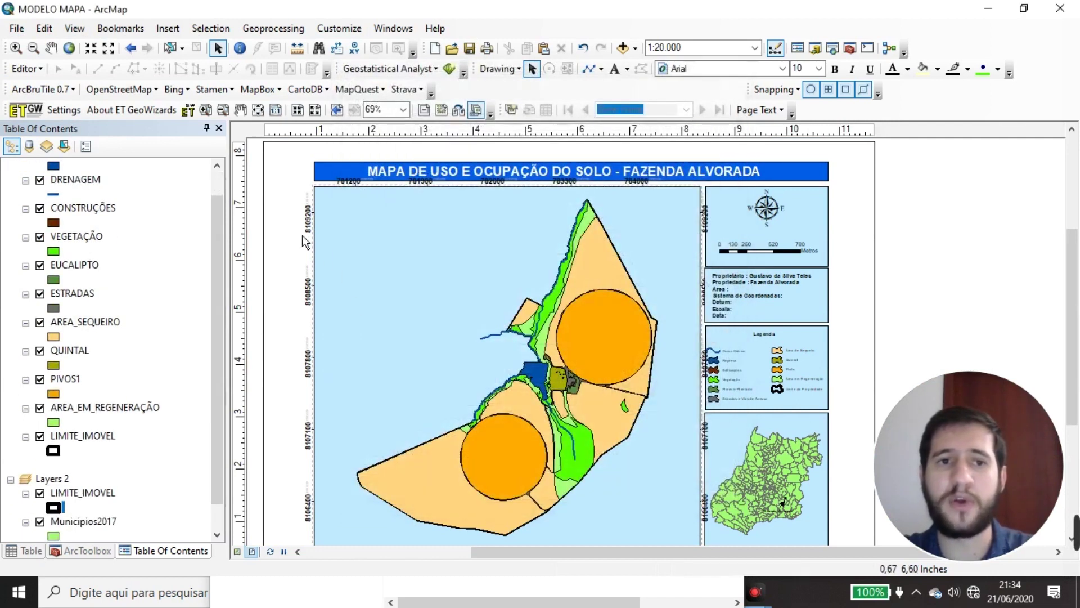
pyautogui.scroll(-1, 279, 296)
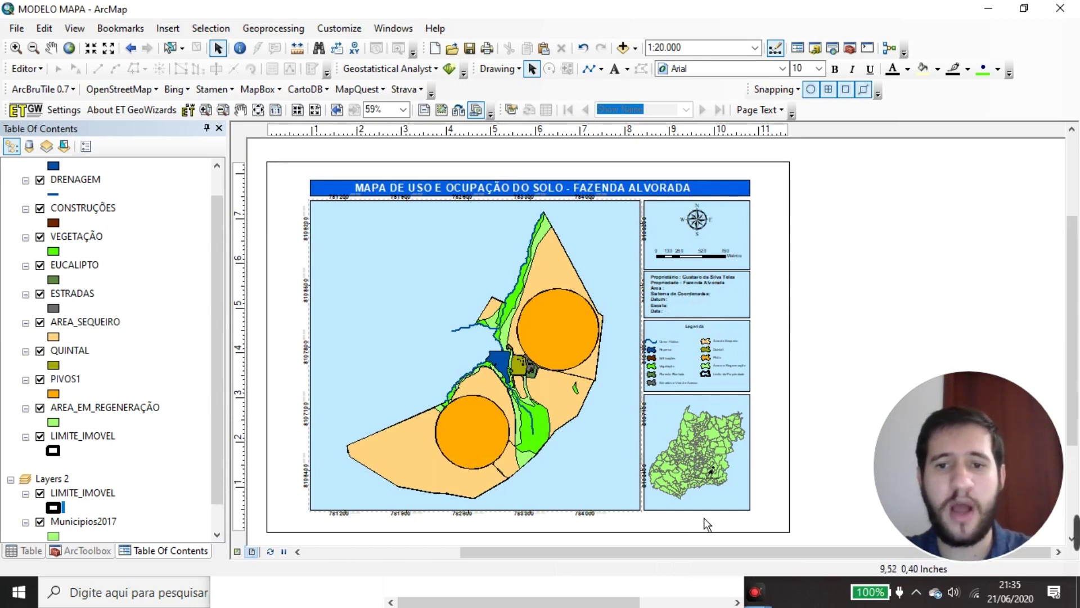
pyautogui.click(651, 406)
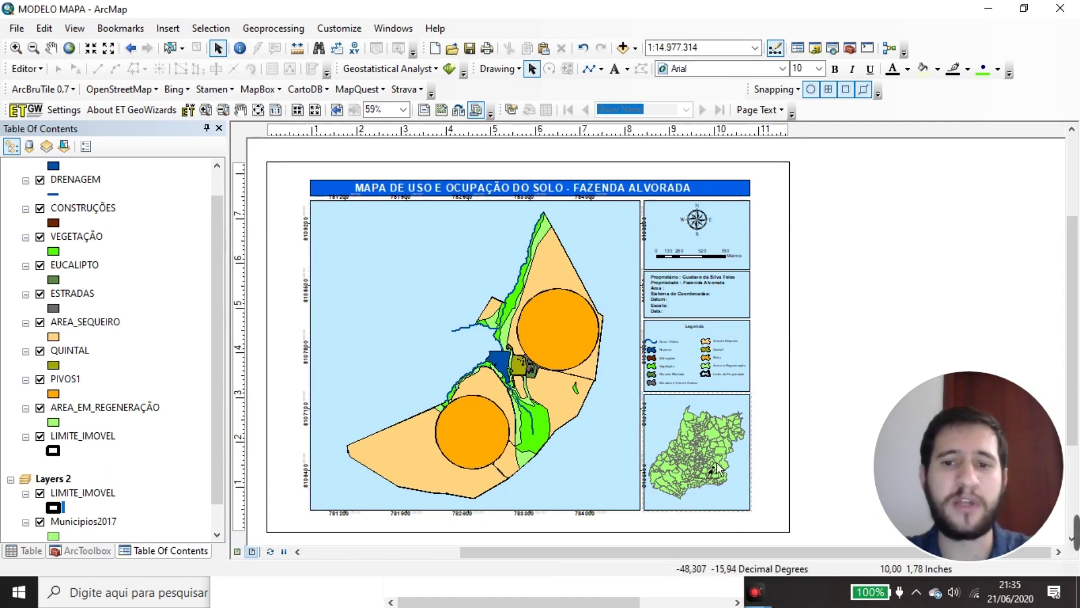
pyautogui.scroll(-2, 716, 482)
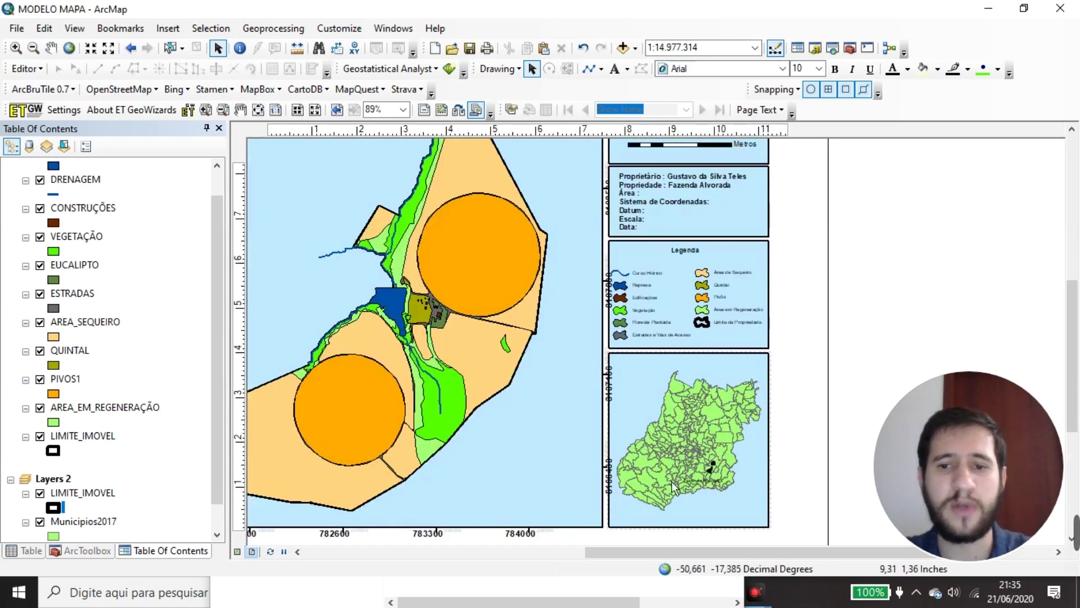